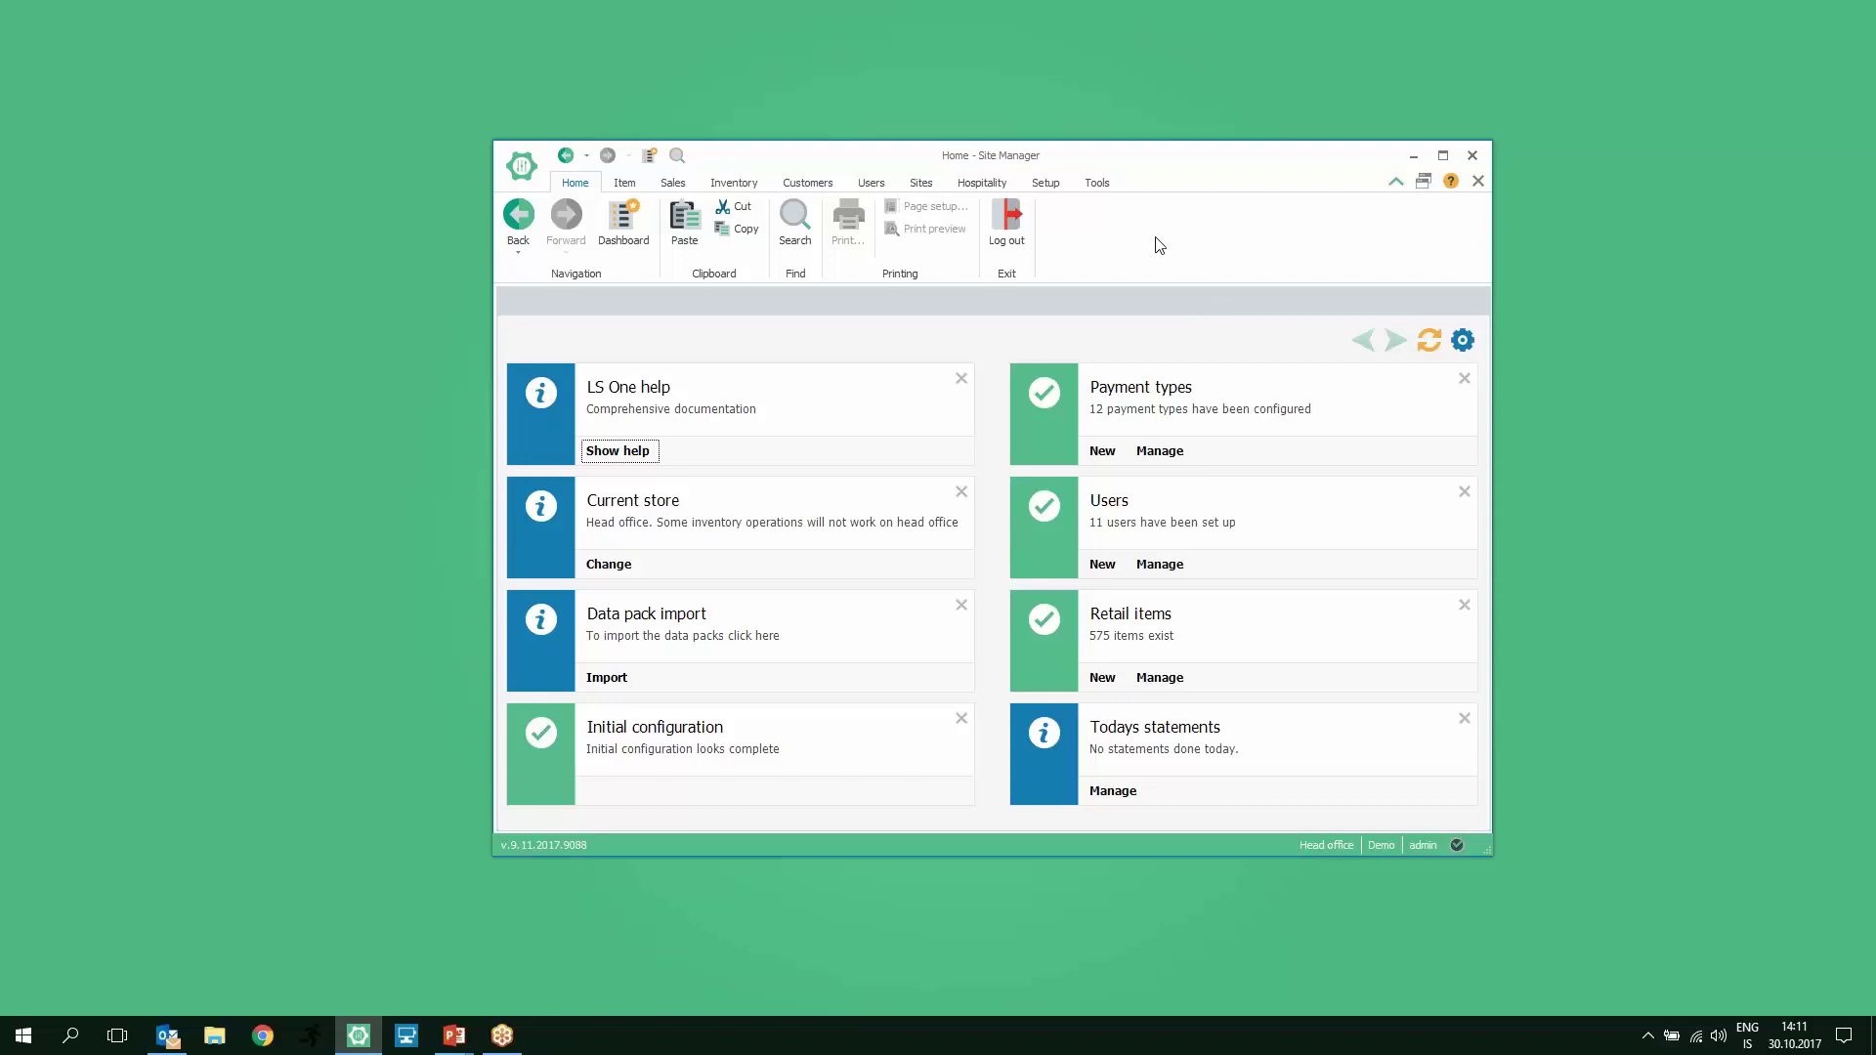
Step: Switch Site Manager's ribbon to the Item commands for items, hierarchy, prices and labels
click(626, 183)
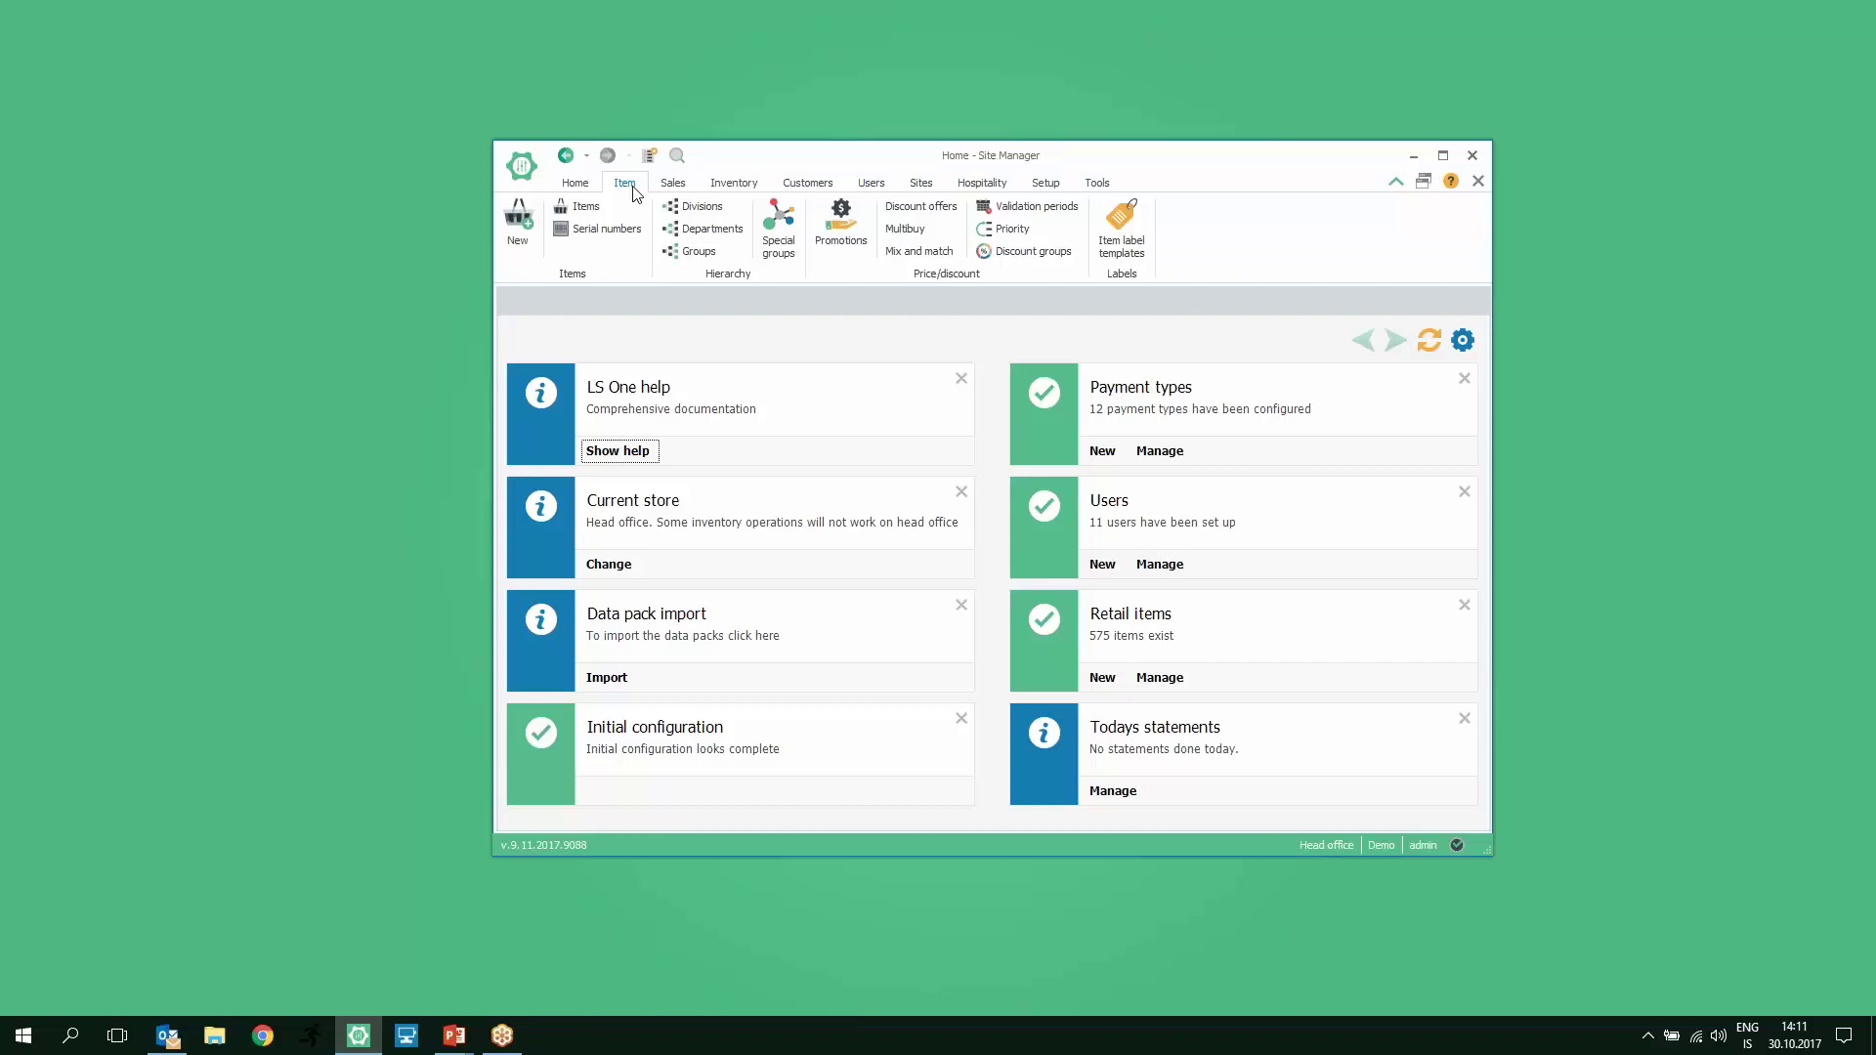
Step: Filter the Retail items list by retail group Beverages / Soft Drink and select Bottle, 33 CL
click(577, 209)
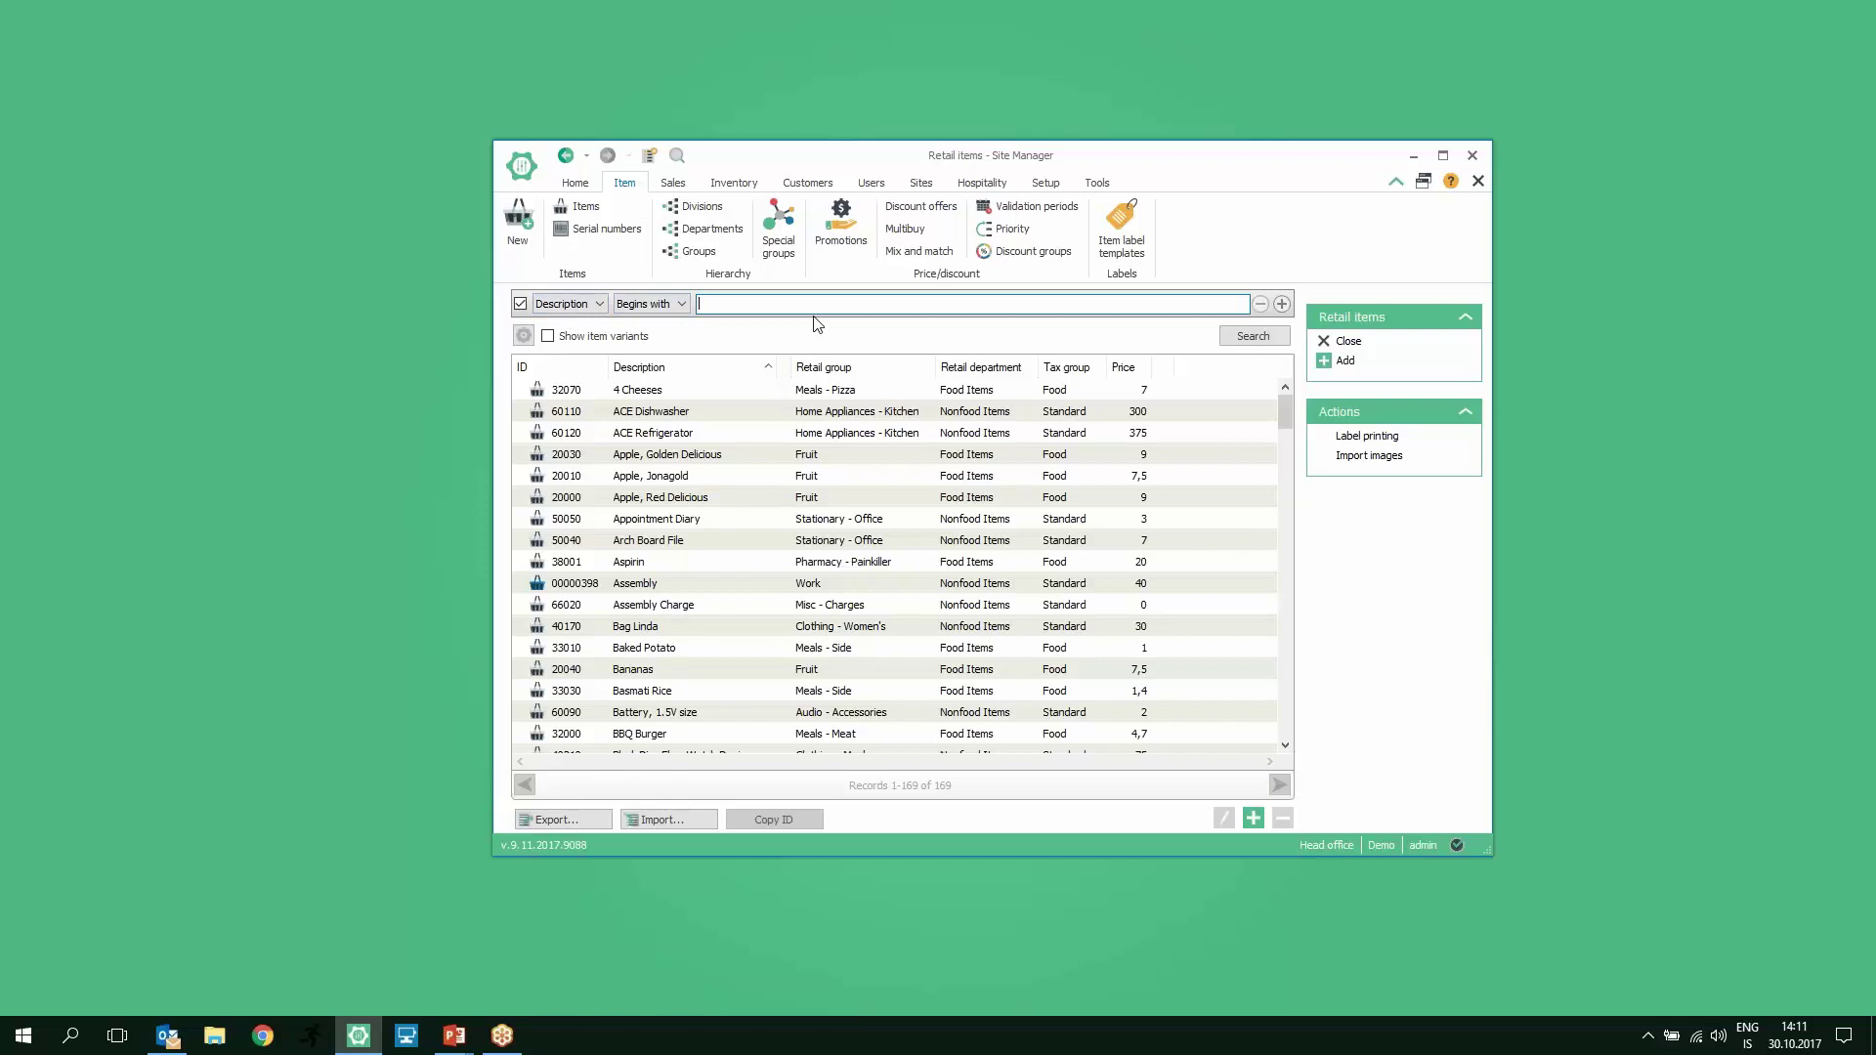
click(590, 306)
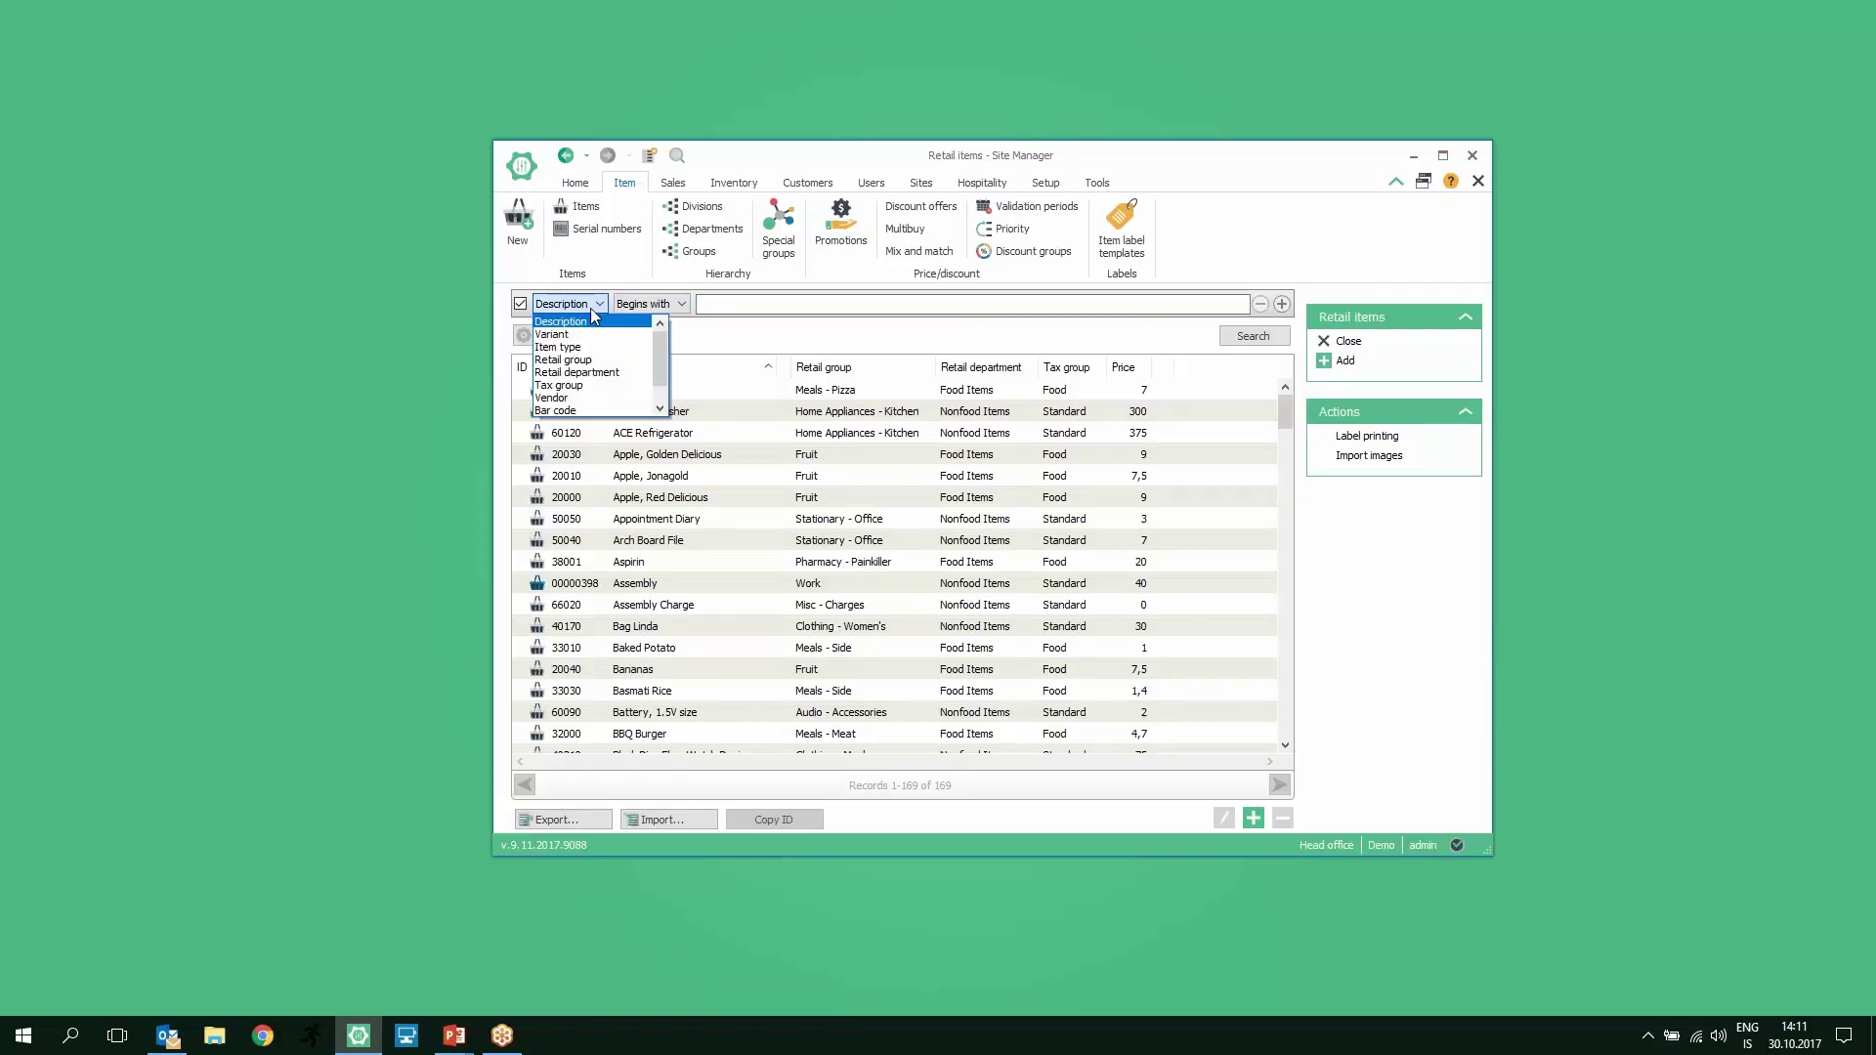
click(600, 368)
click(803, 304)
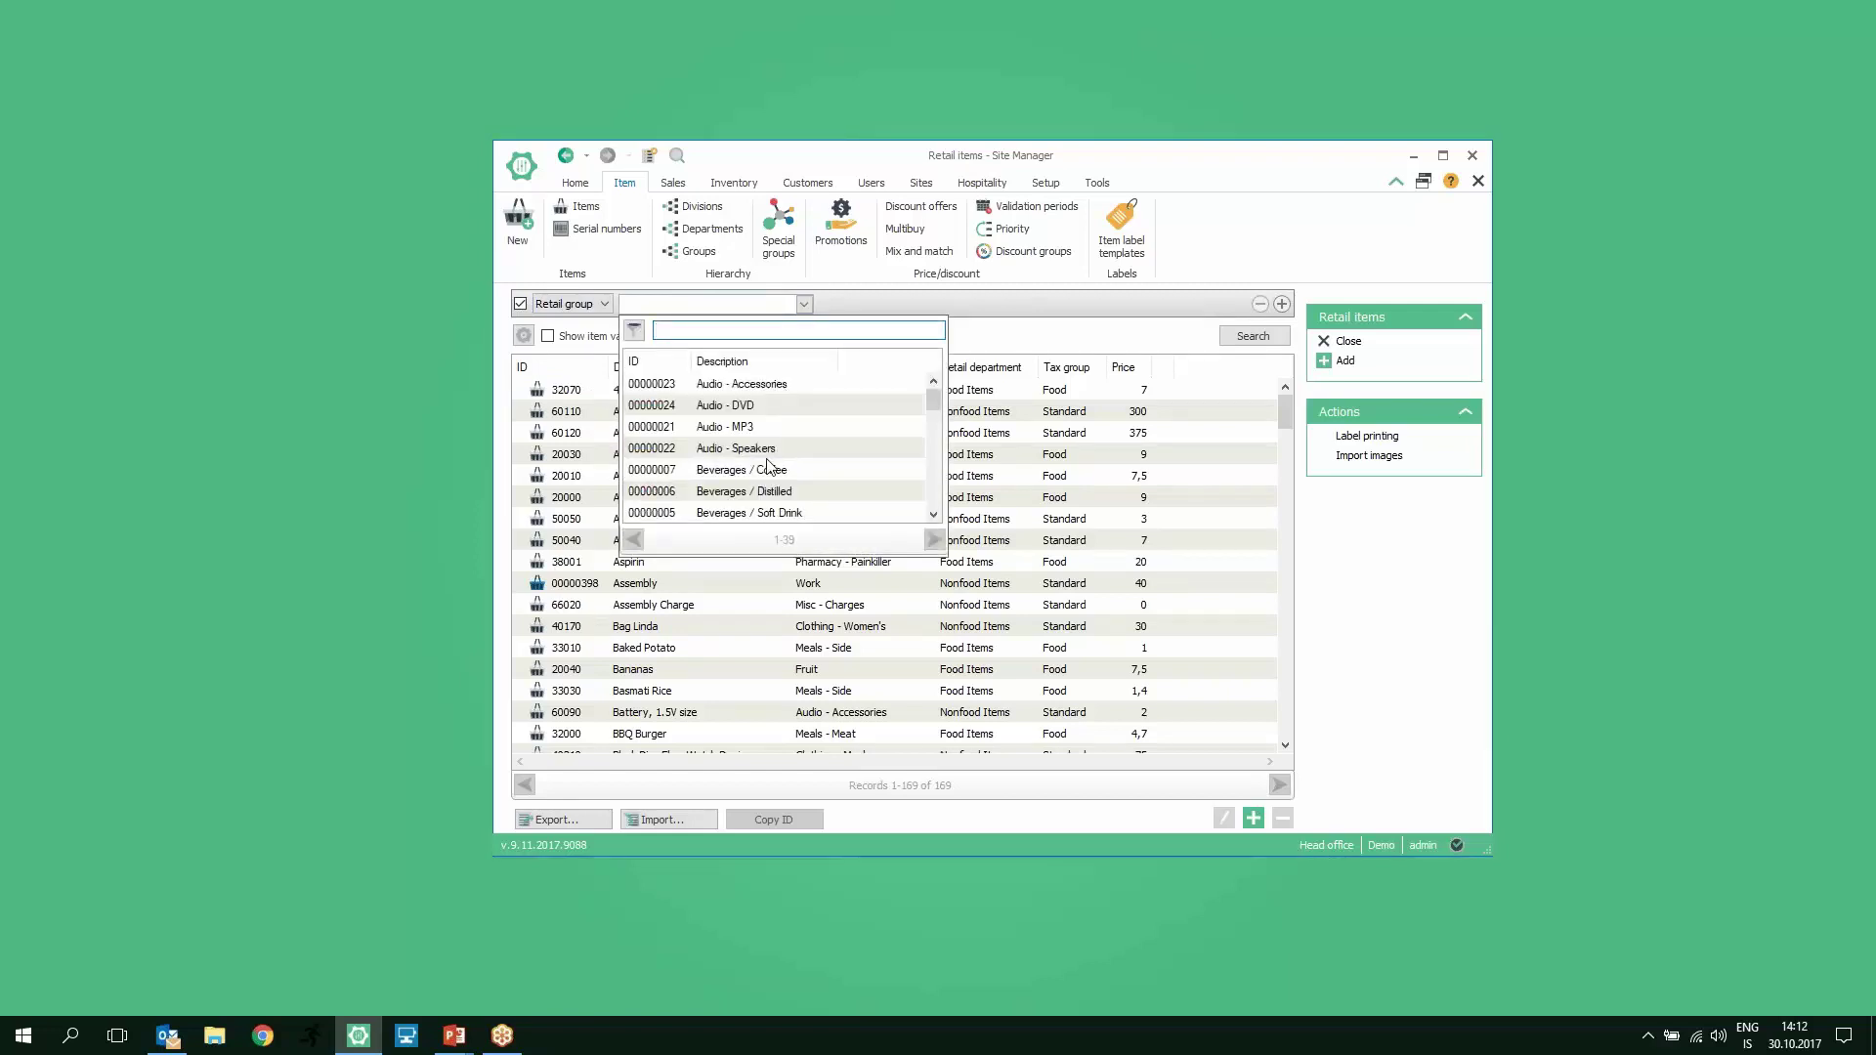
click(771, 514)
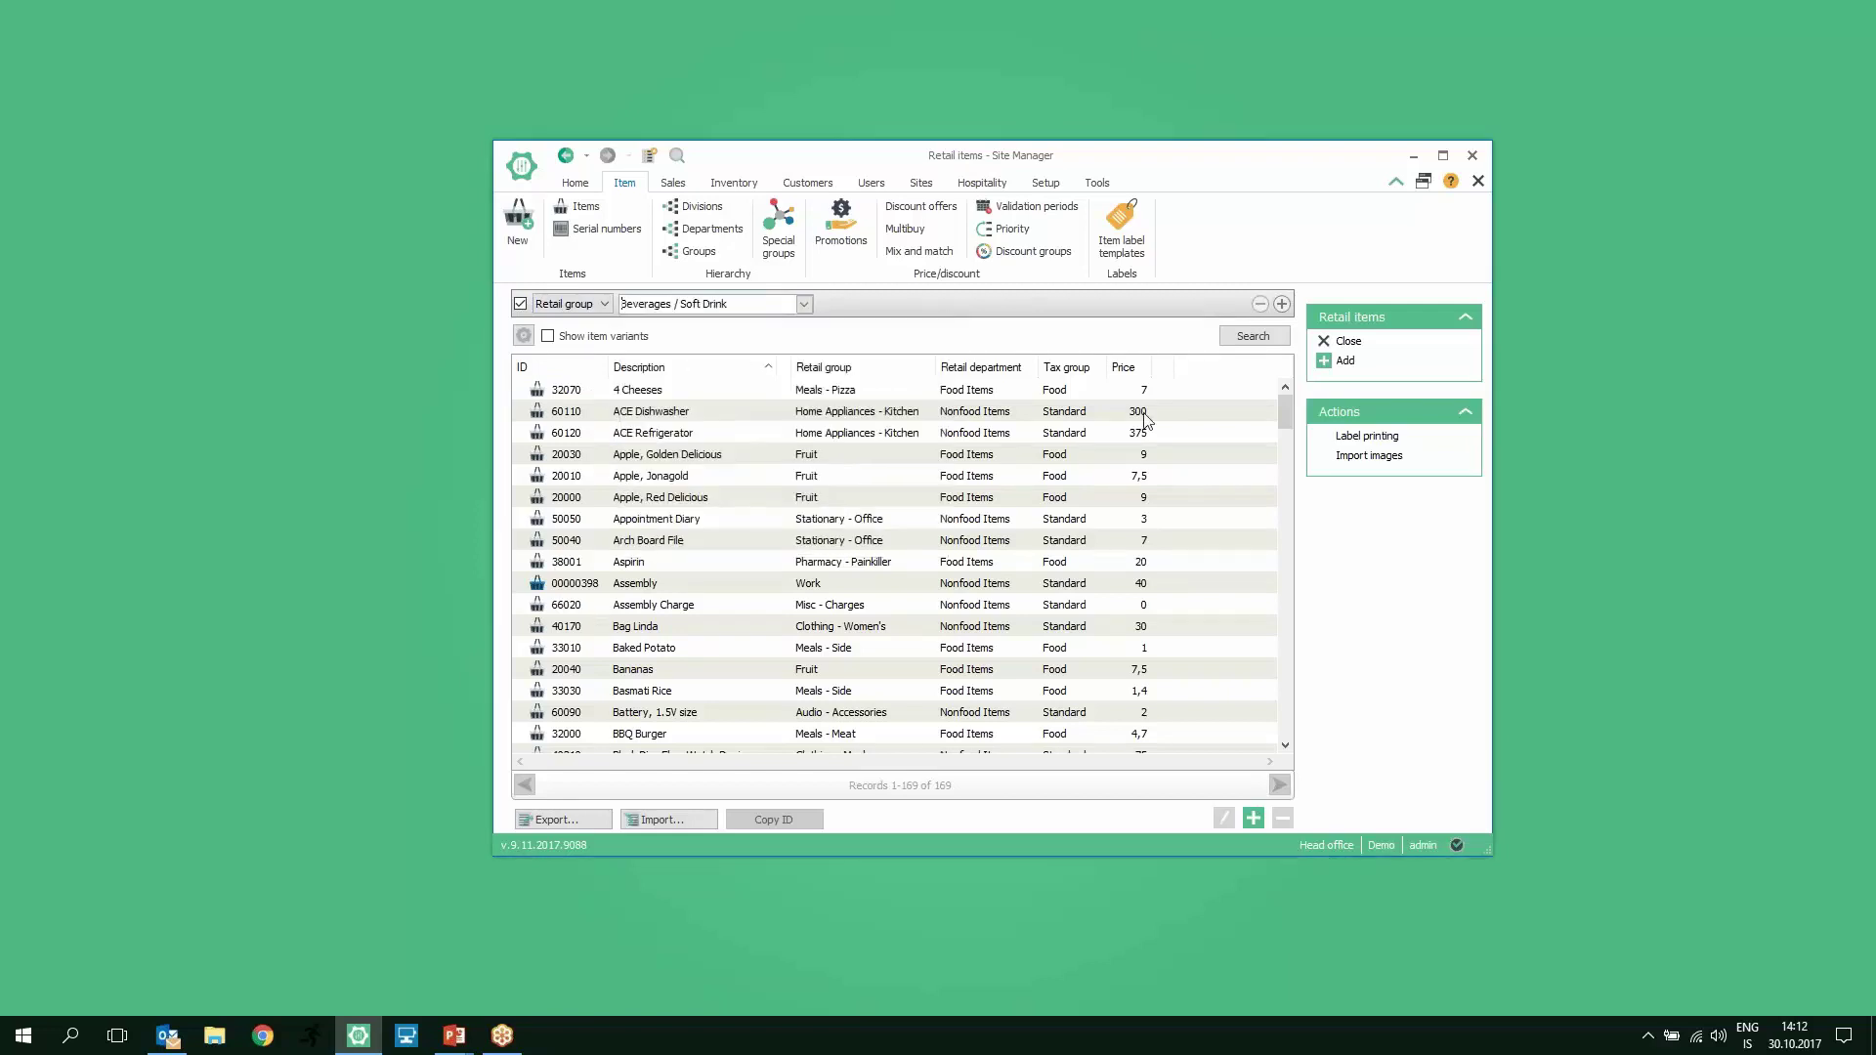
click(1261, 336)
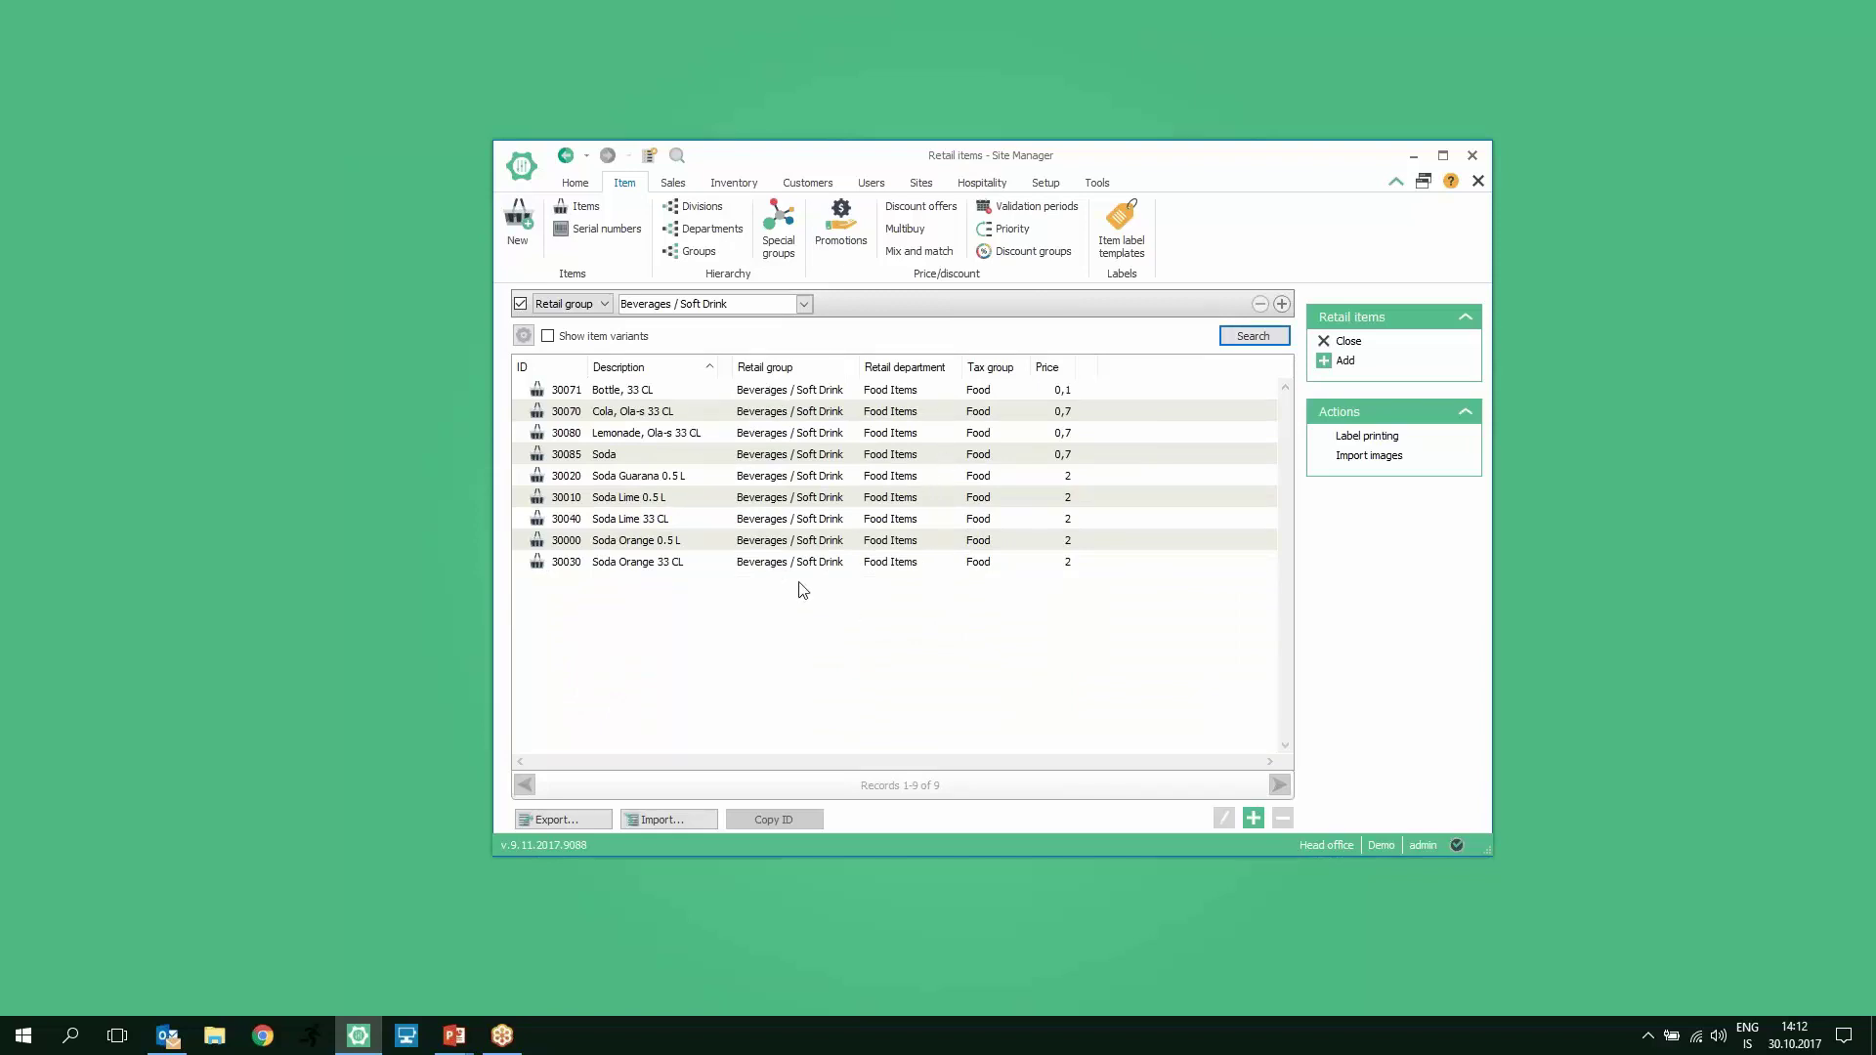
click(608, 396)
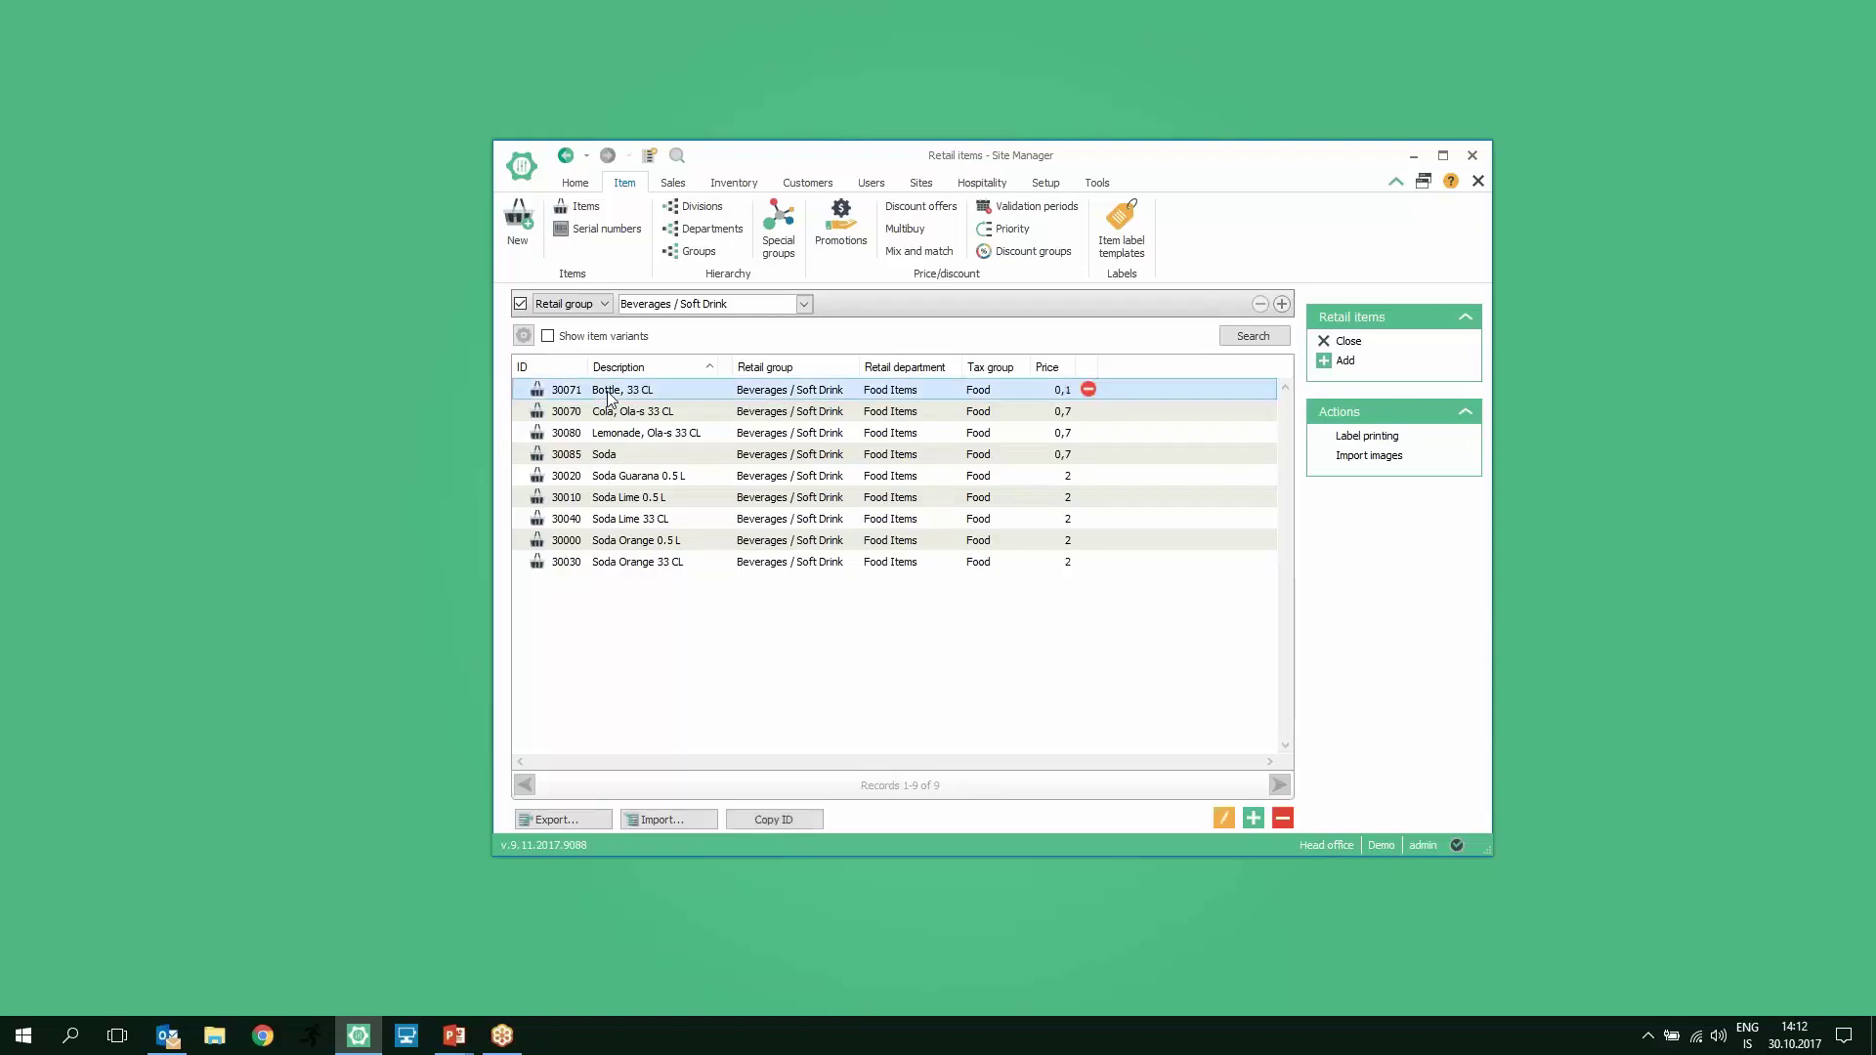
Step: Open the Bottle, 33 CL item card
double_click(608, 396)
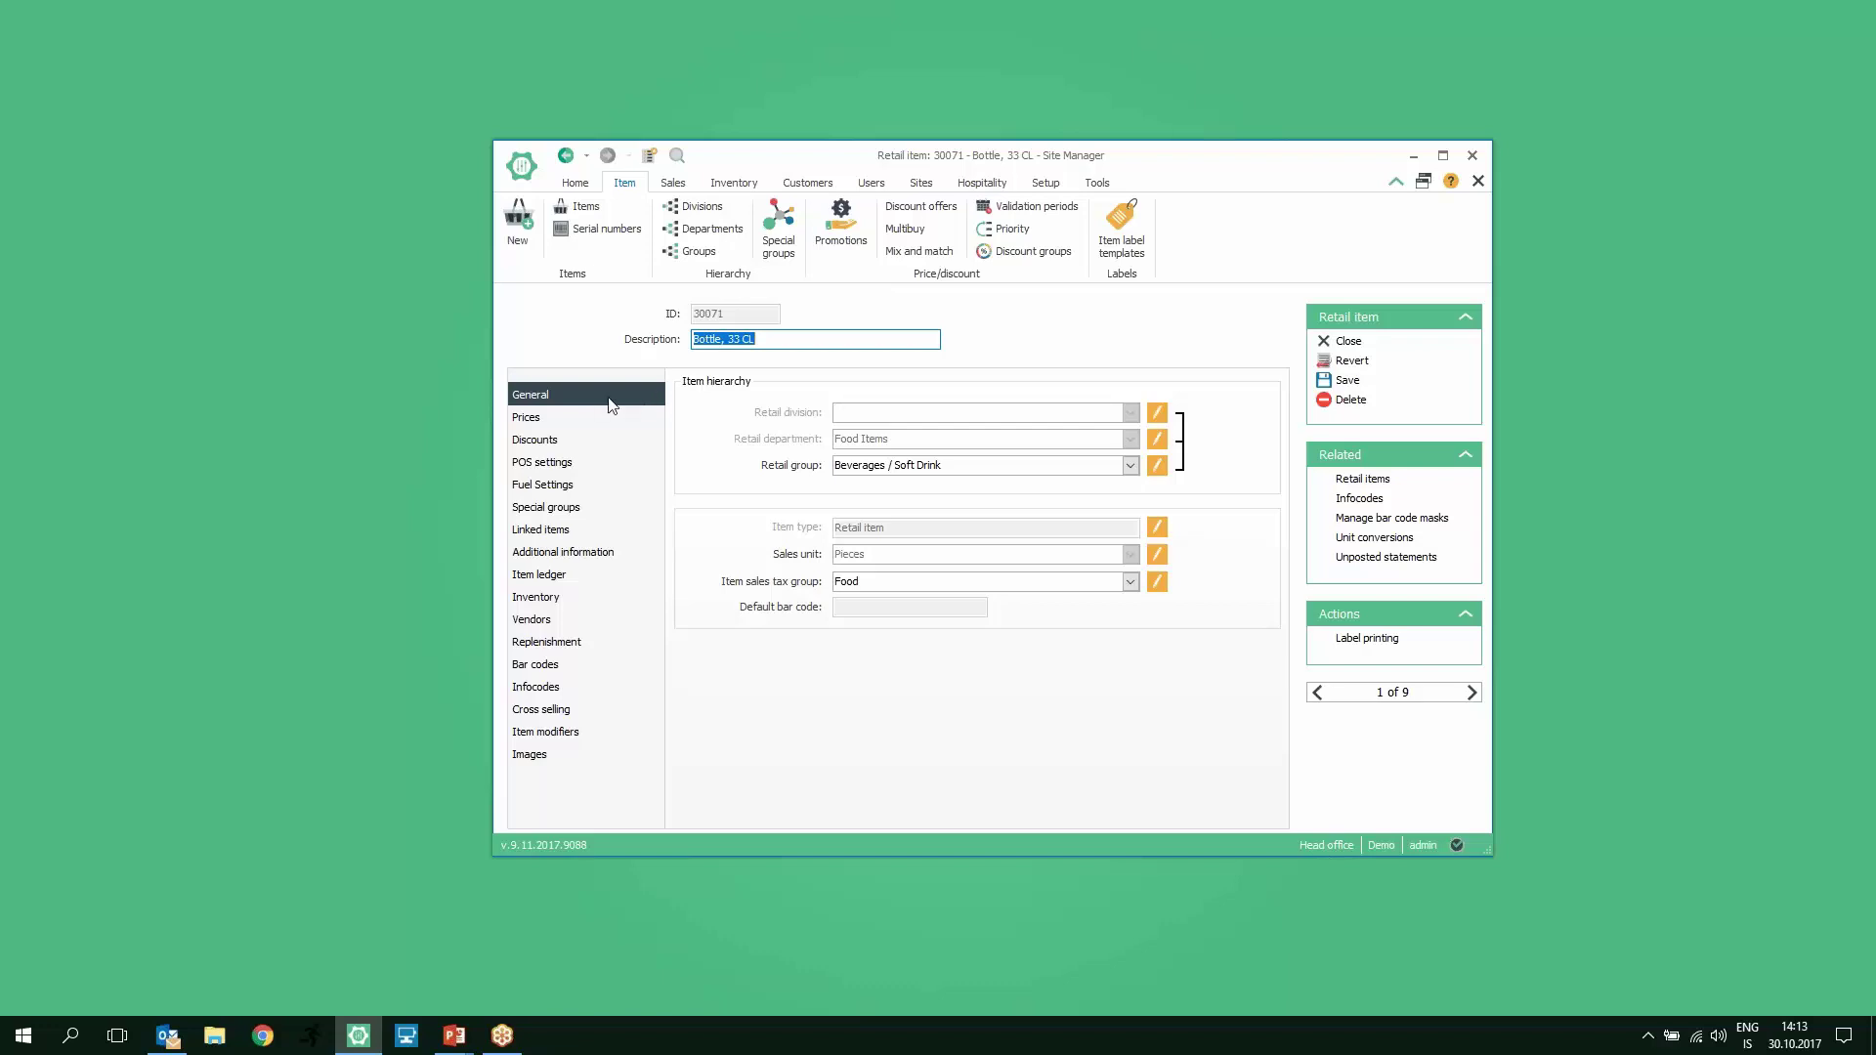
Step: Start a new sales price for Bottle, 33 CL under Prices > Sales prices
click(531, 425)
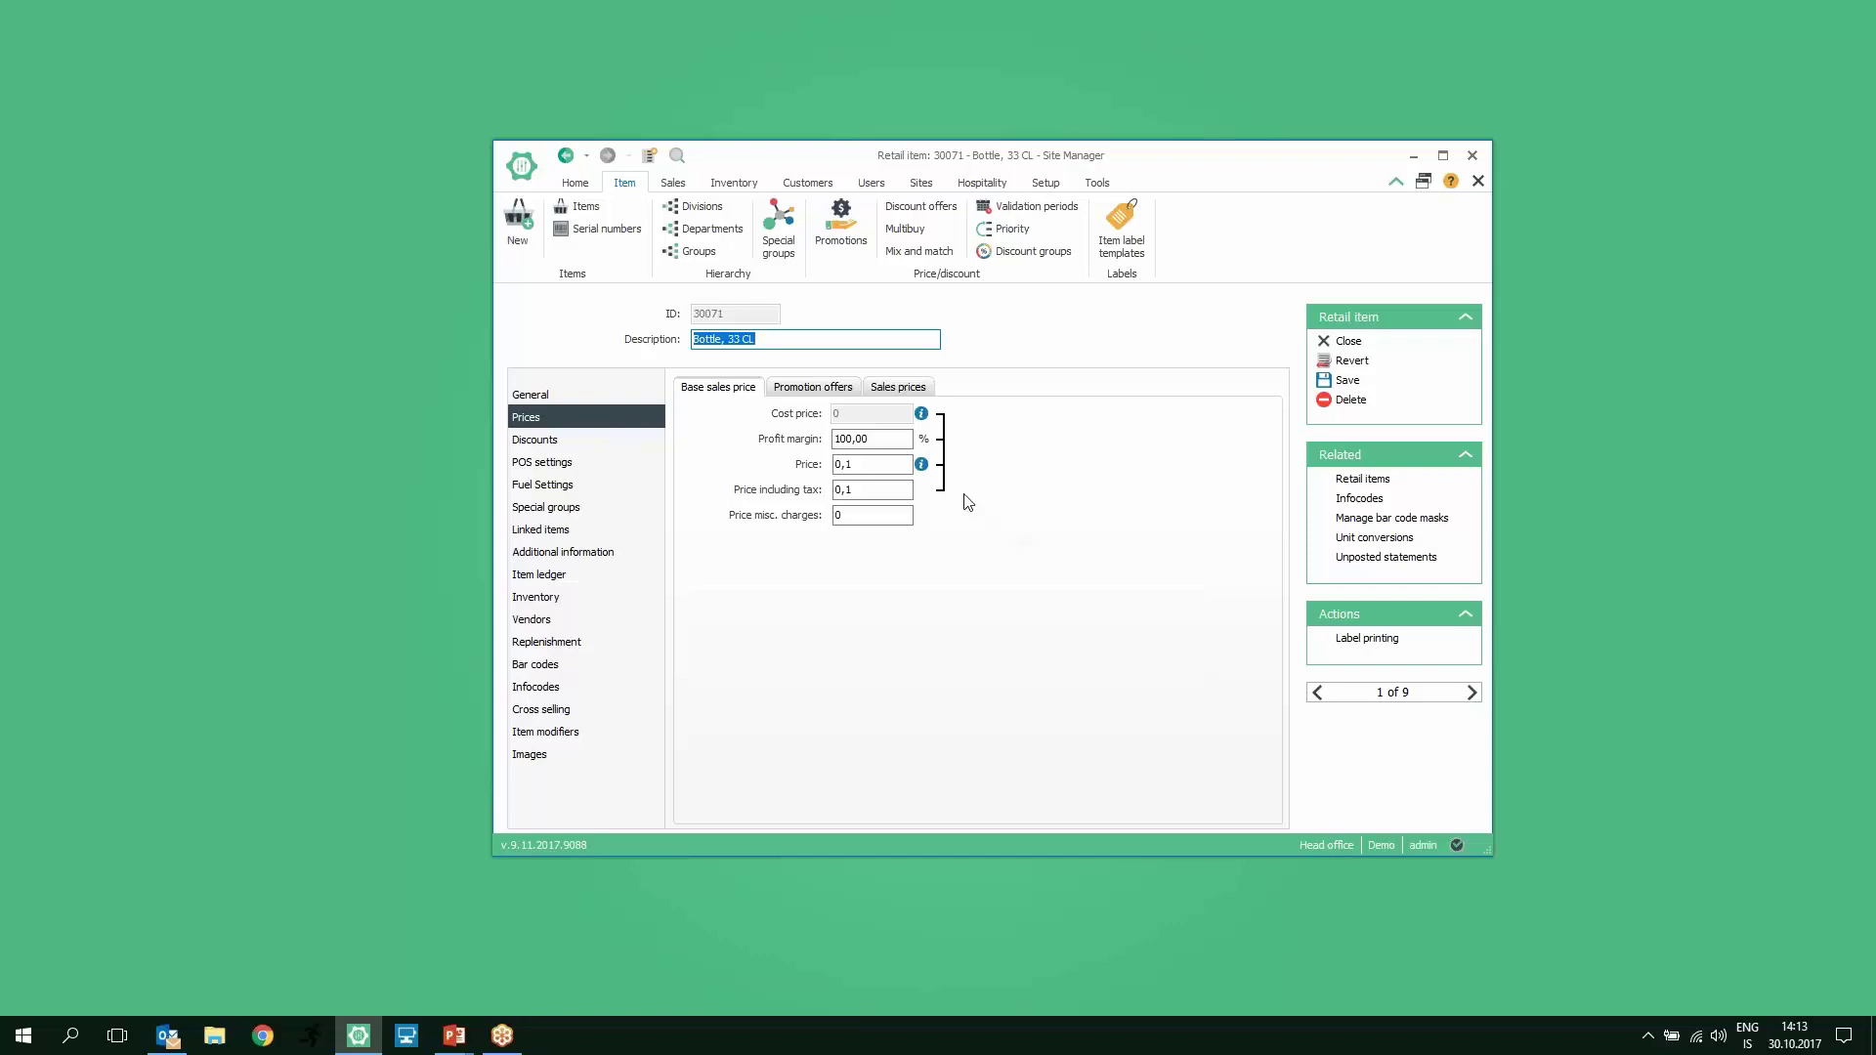
click(900, 389)
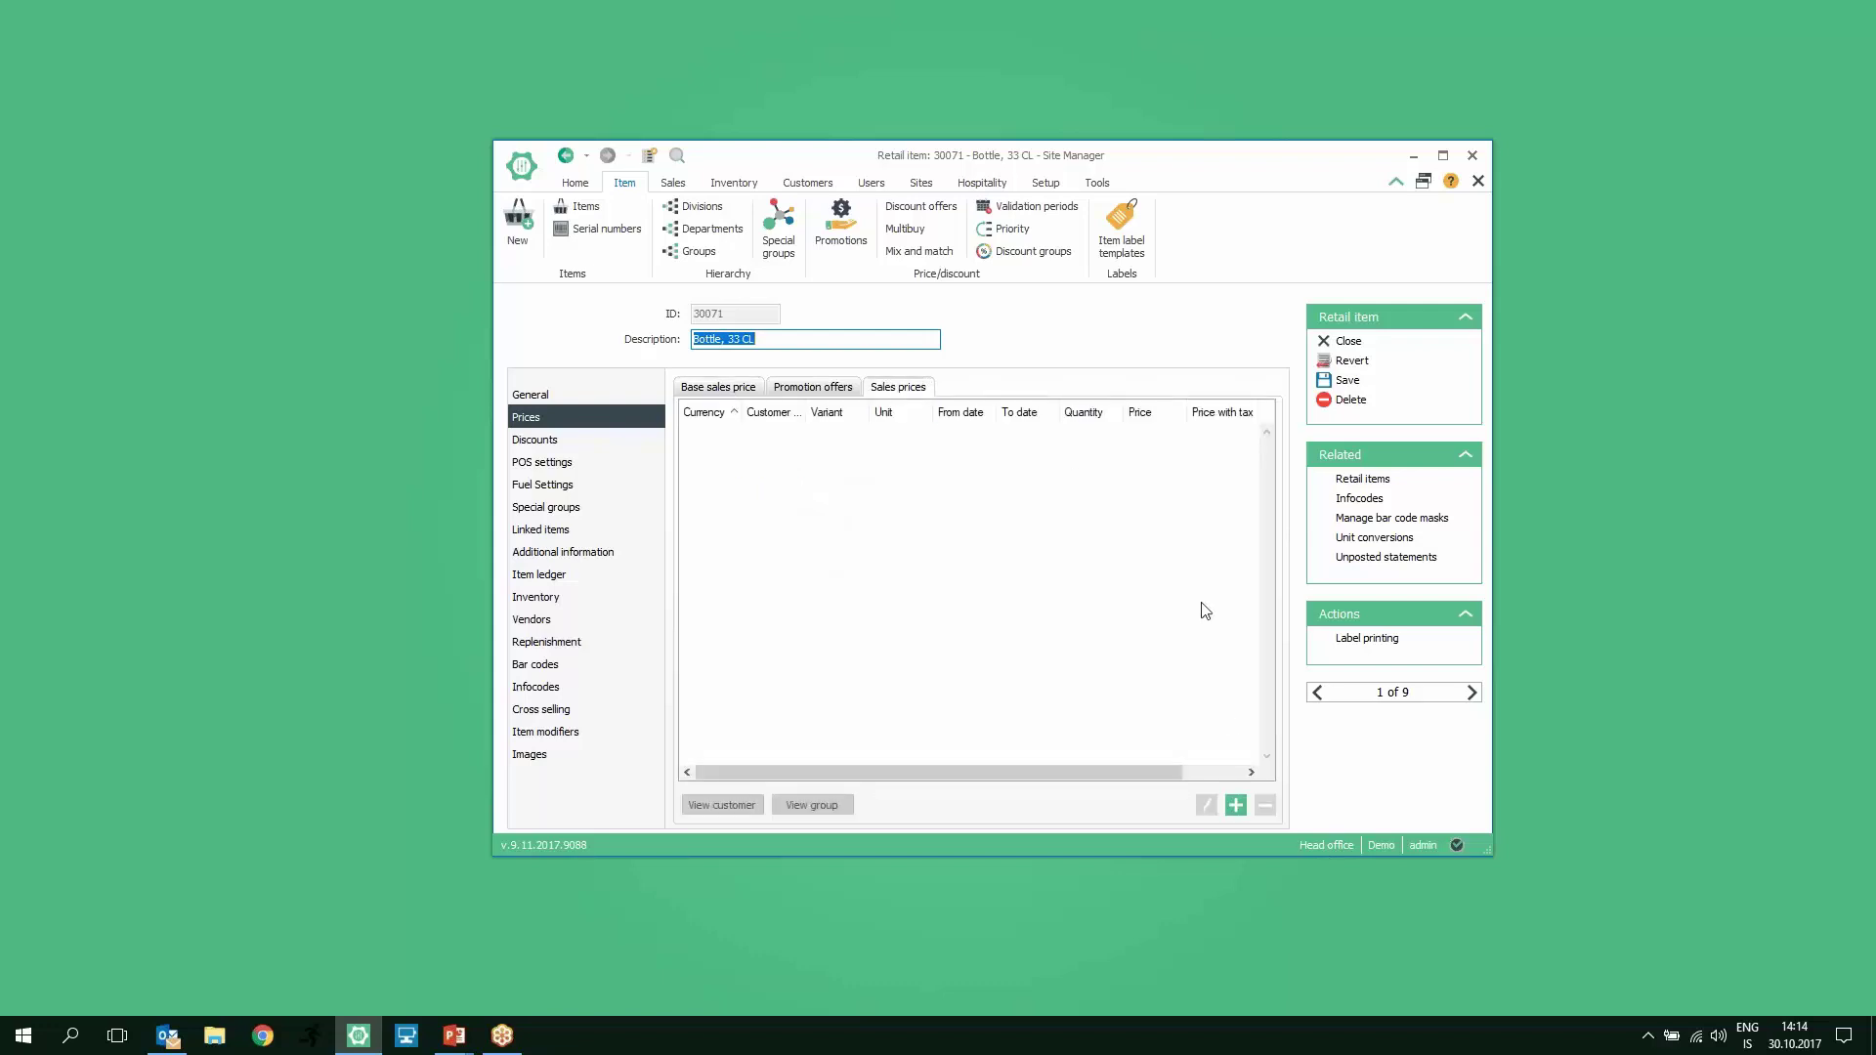
click(1236, 807)
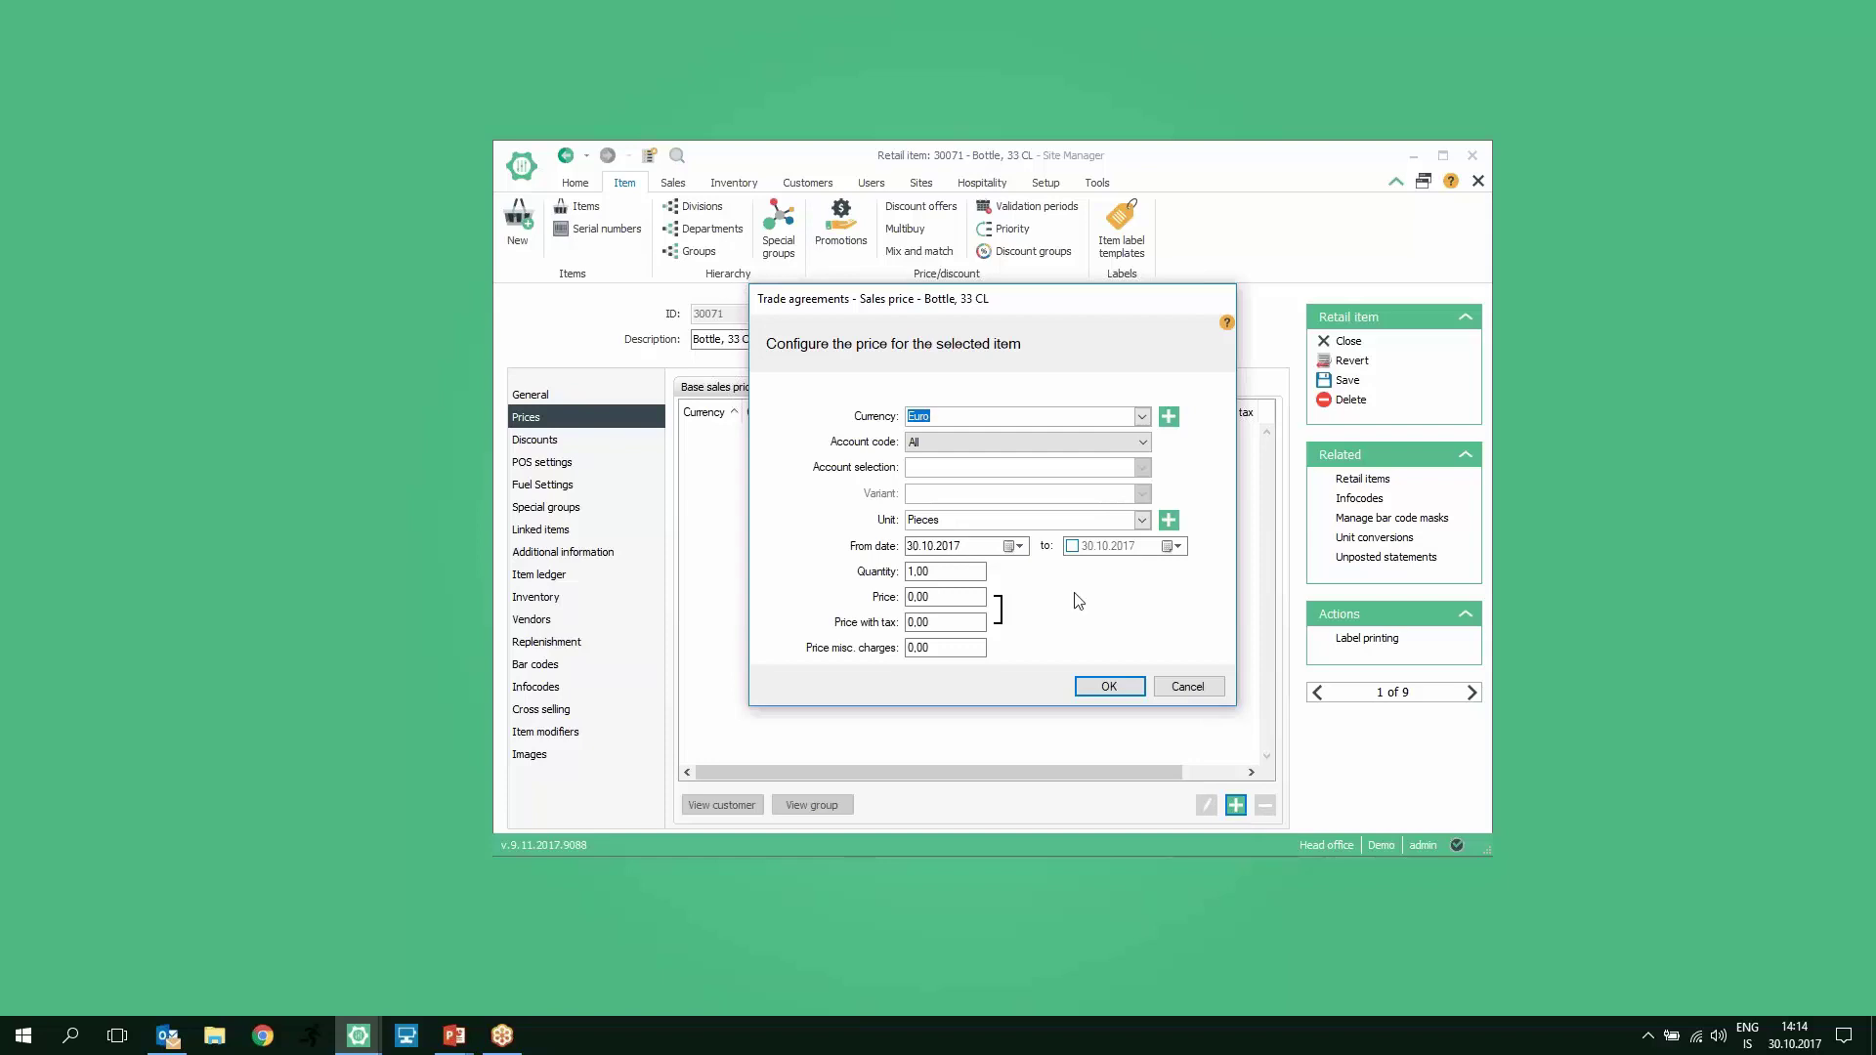
Step: Cancel the new sales price with account code left at All, and launch the POS connection manager
click(1109, 453)
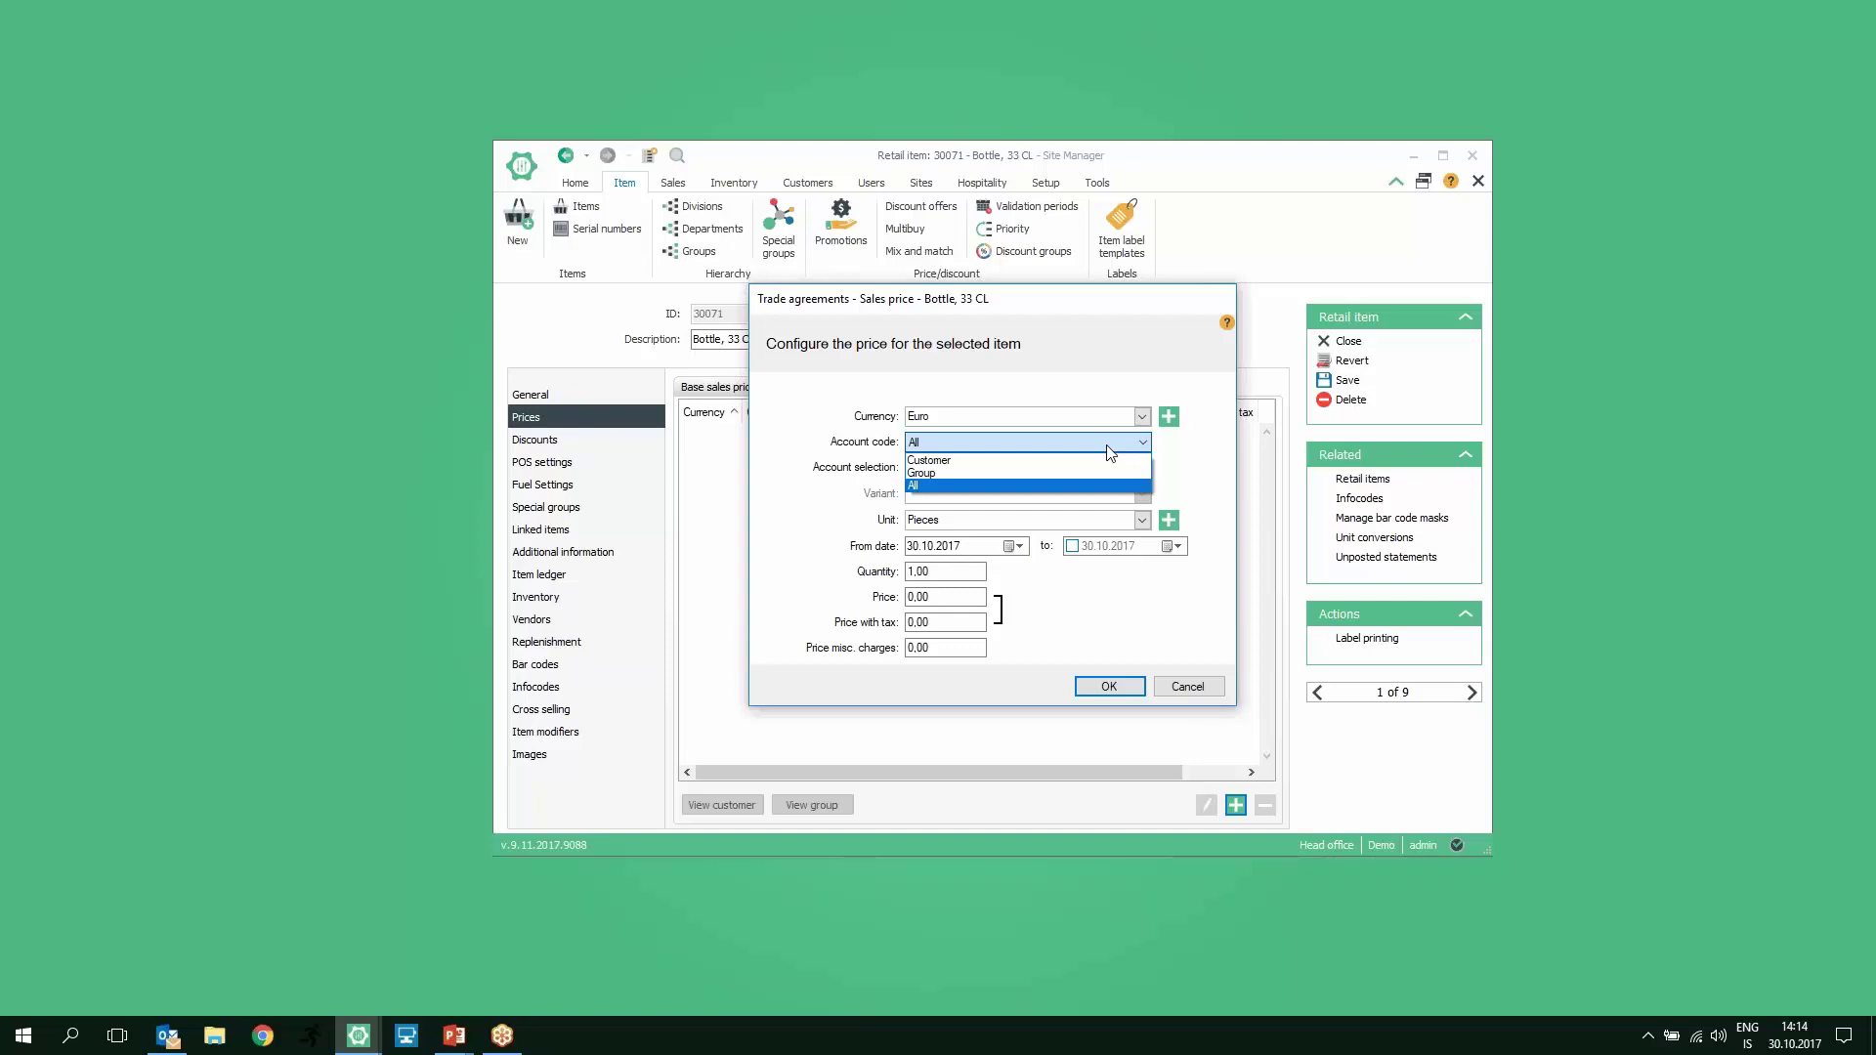
click(1230, 463)
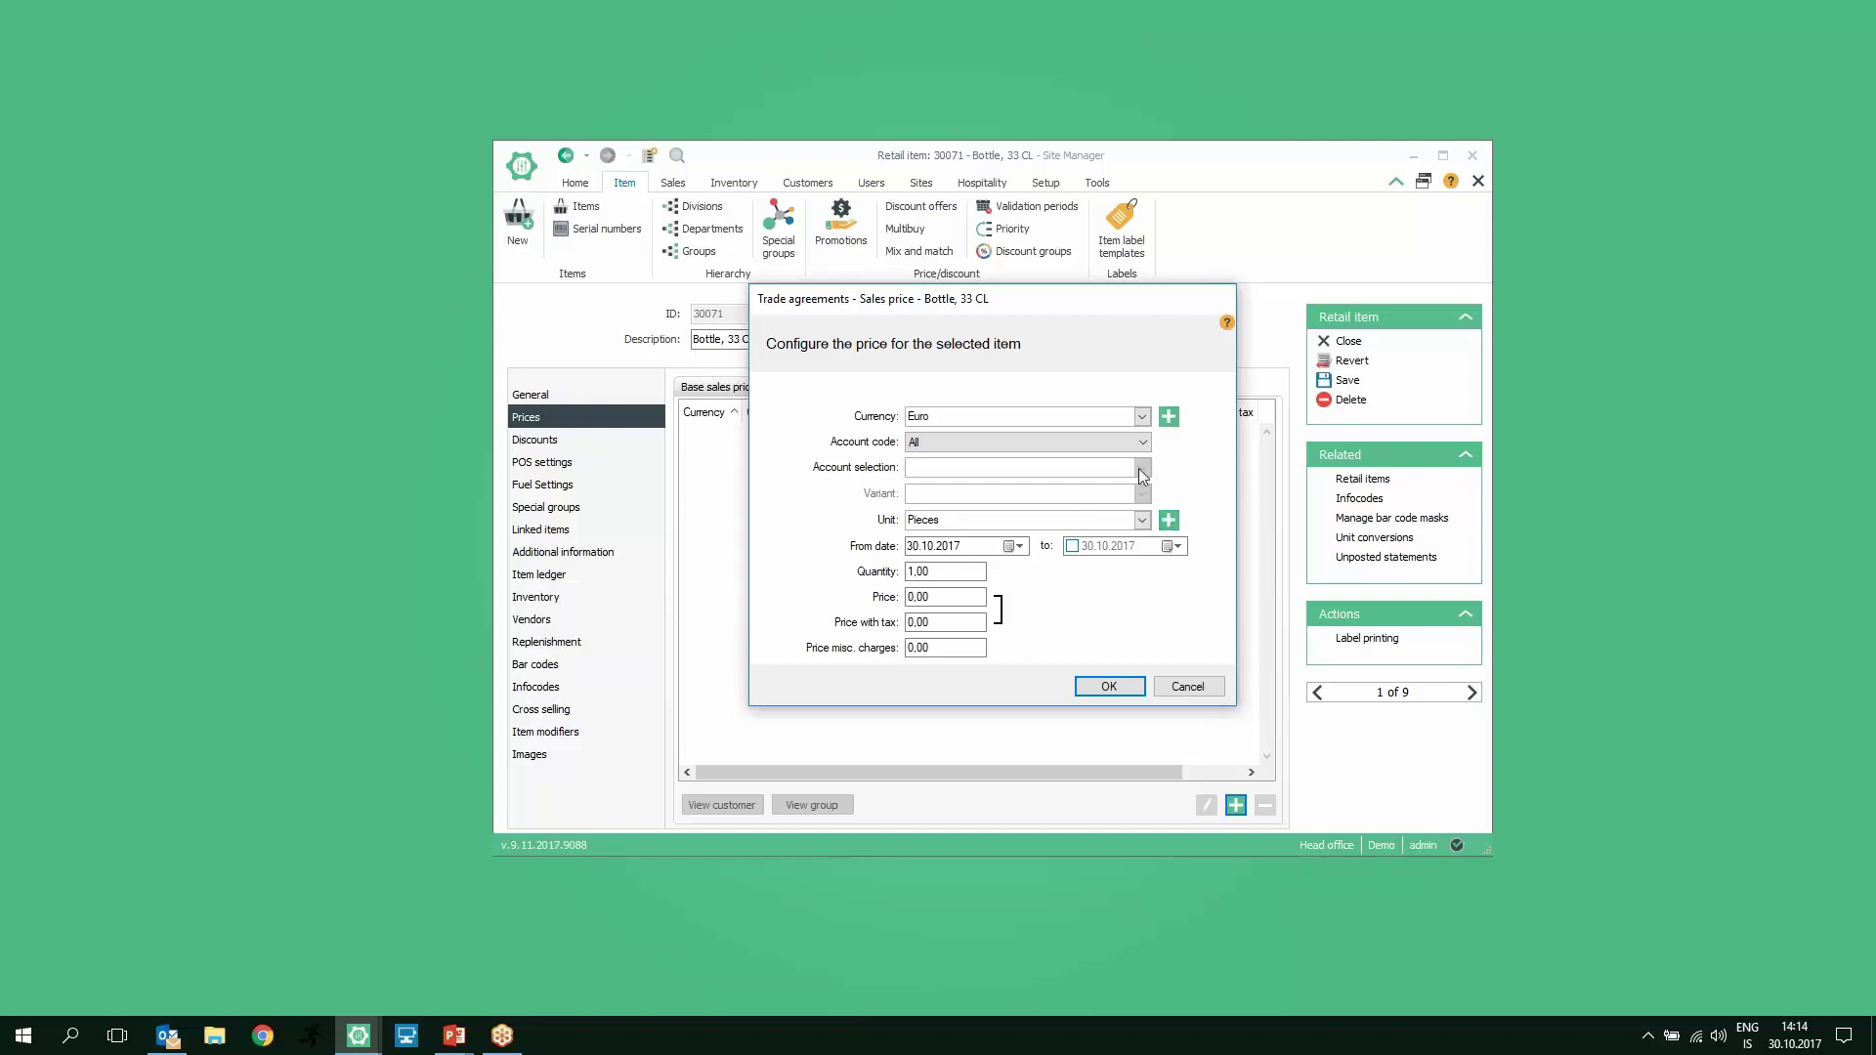
click(1188, 688)
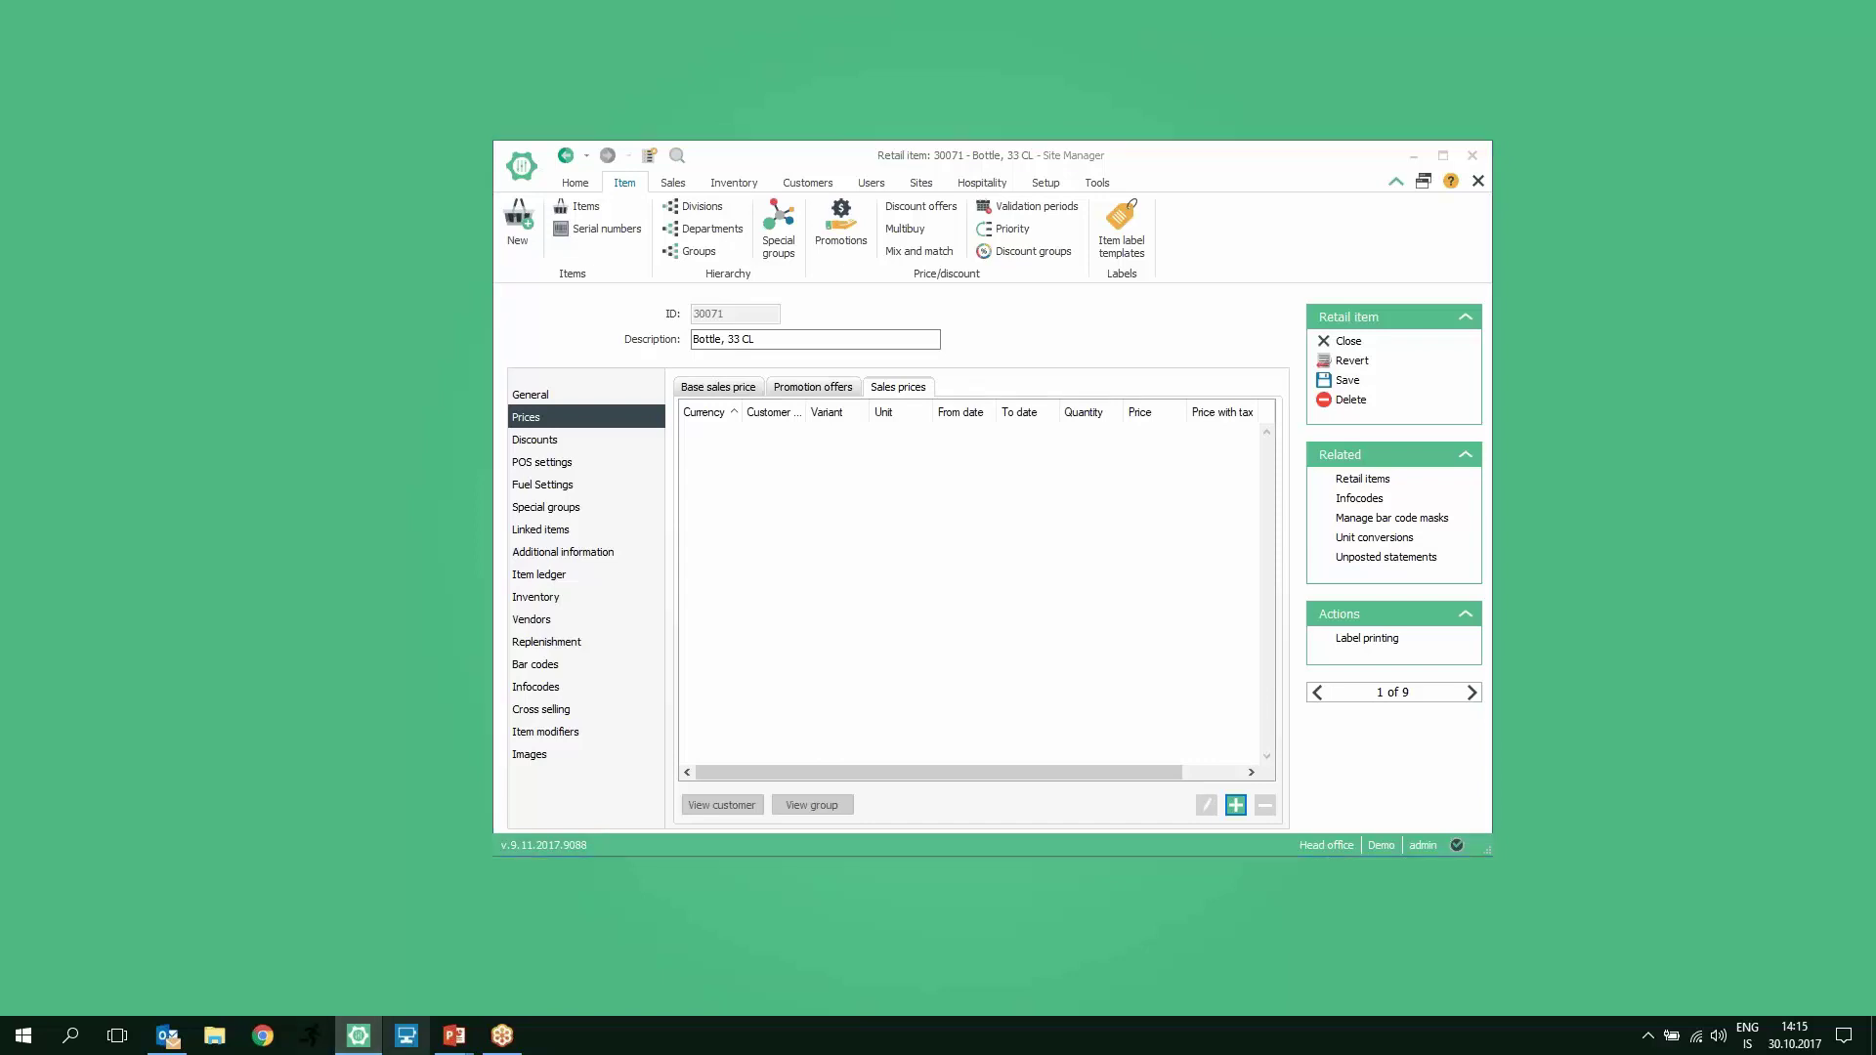
click(410, 1042)
Step: Start the POS on the Grocery retail store connection and log in with the user's credentials
click(763, 353)
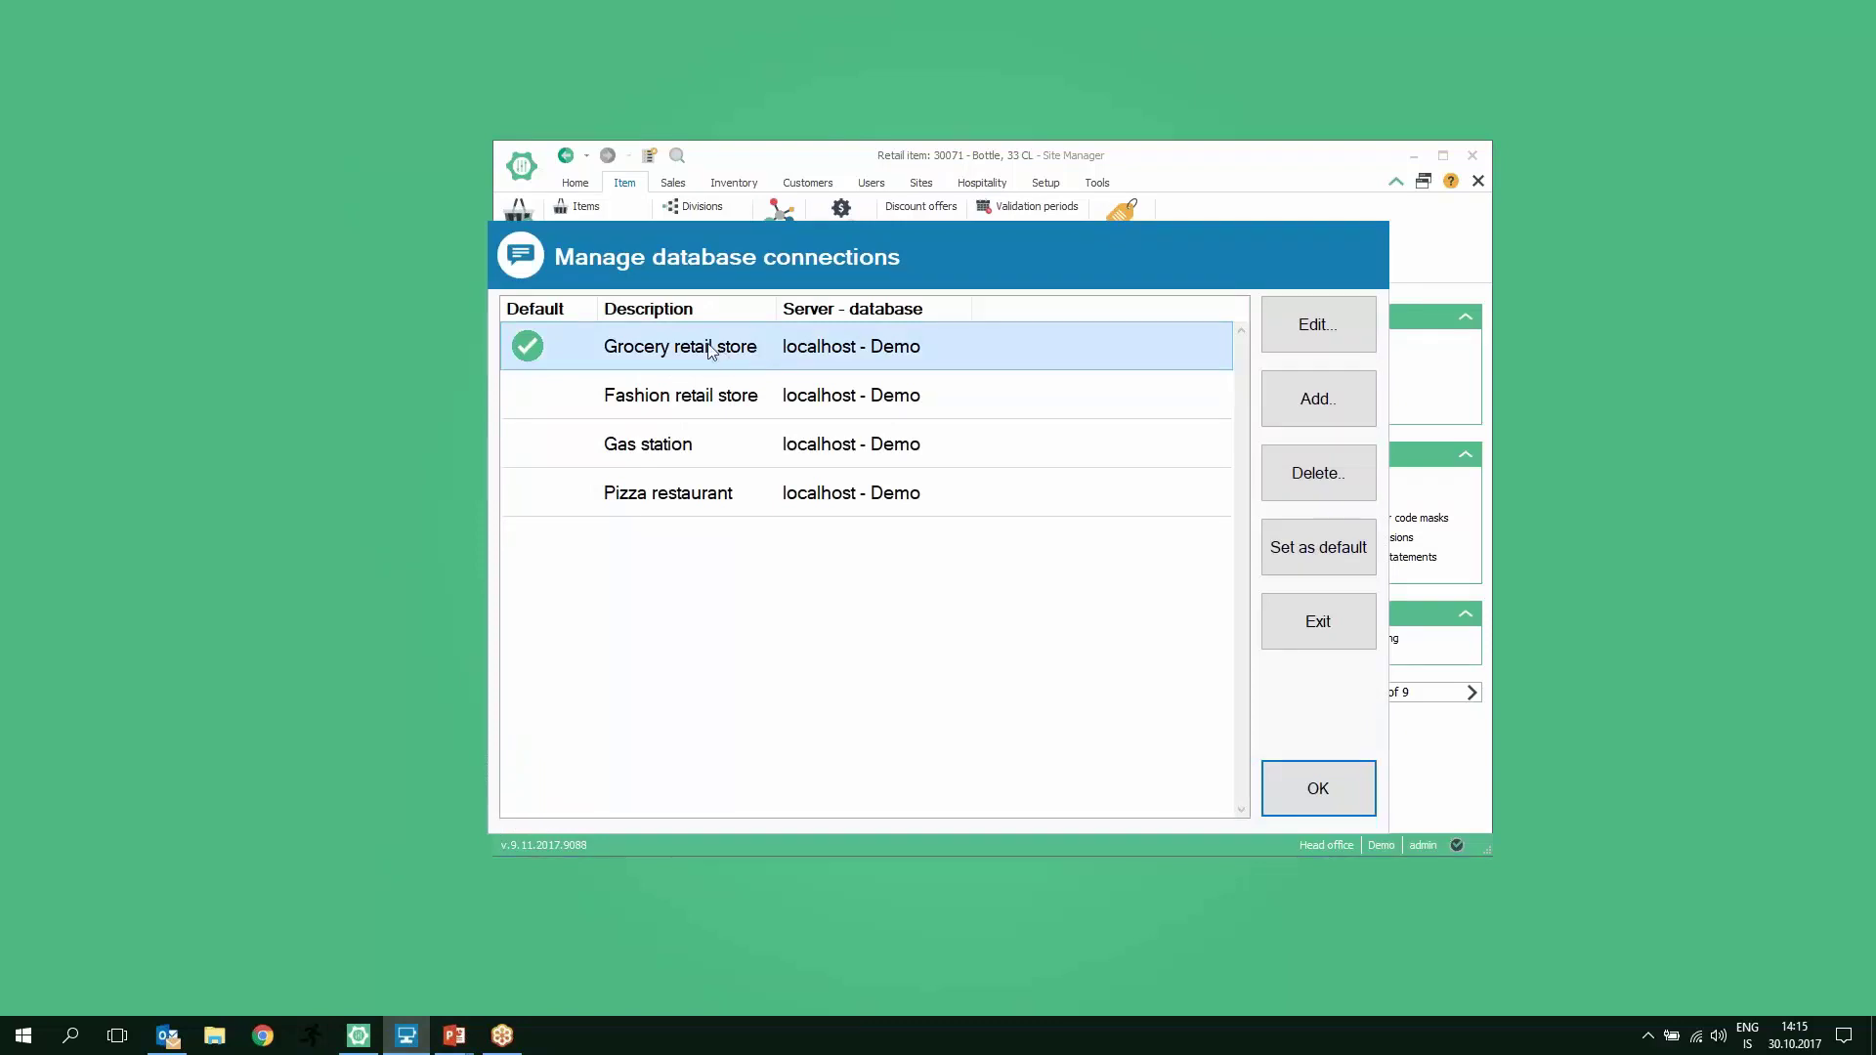
double_click(676, 346)
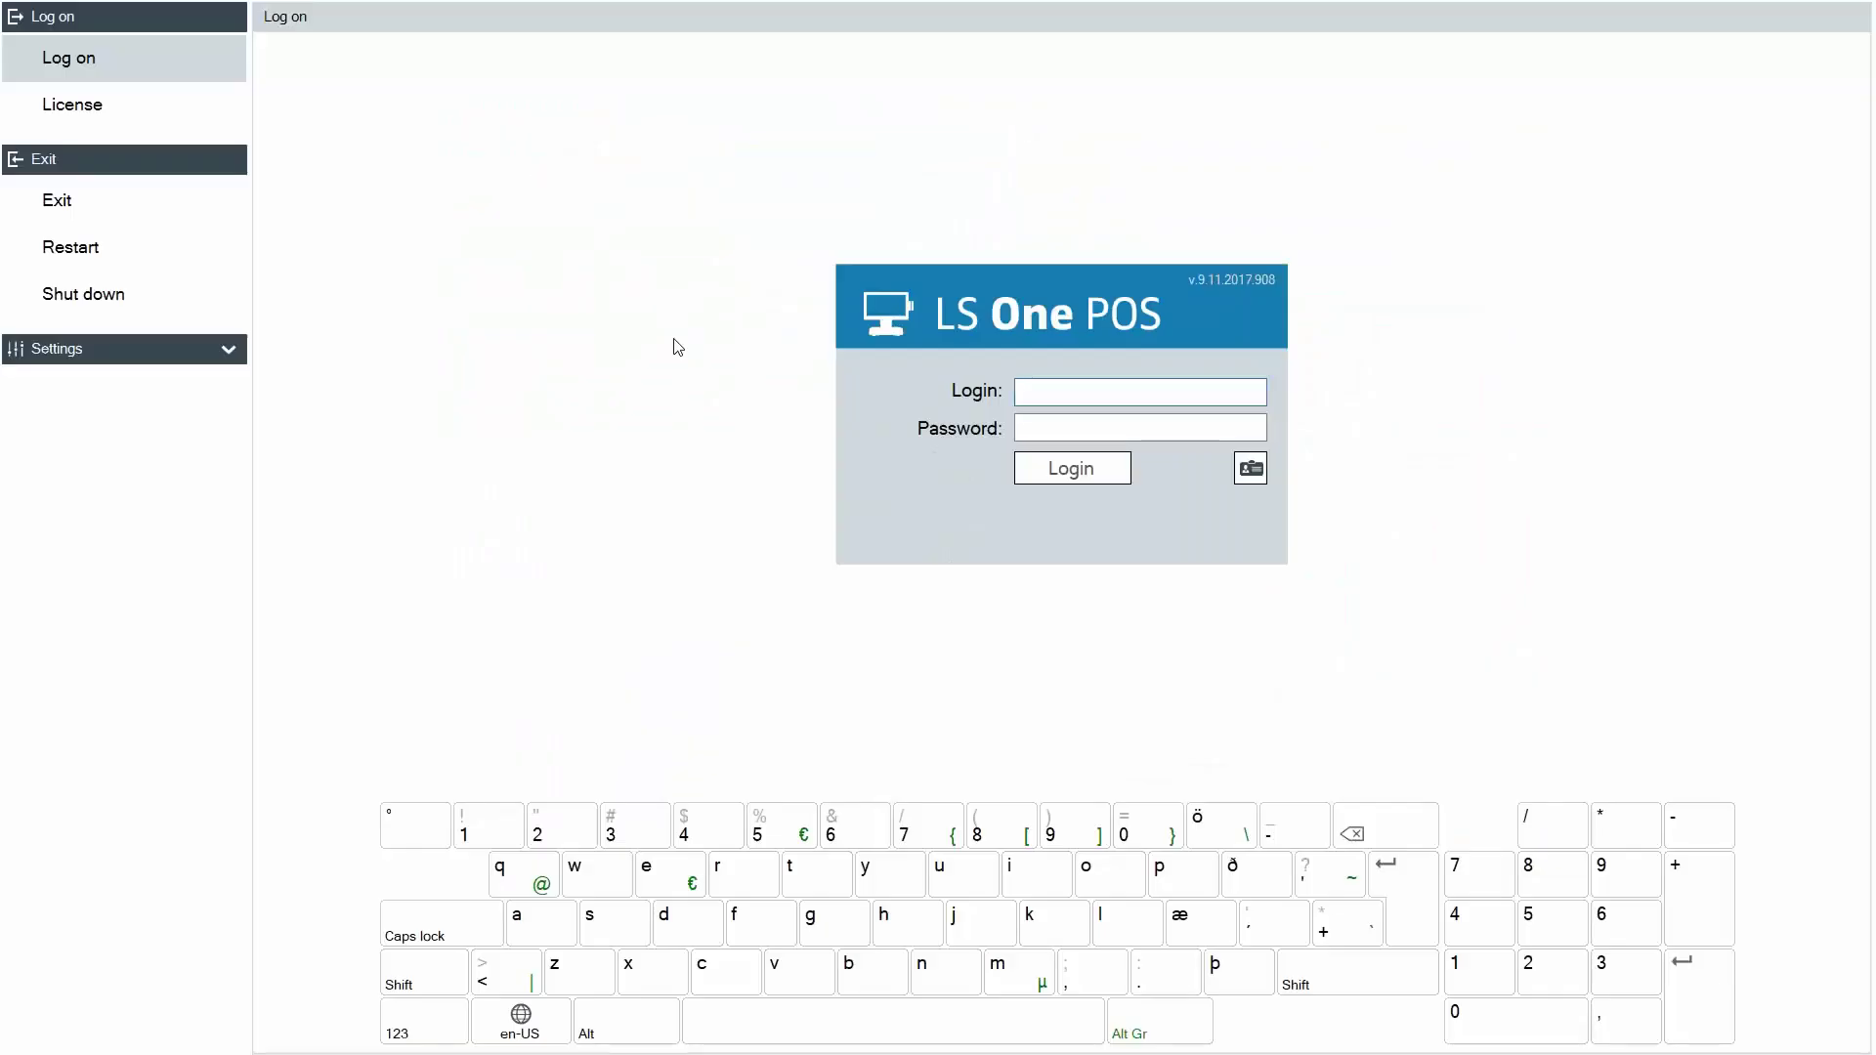
text(admin)
key(Tab)
text(admin)
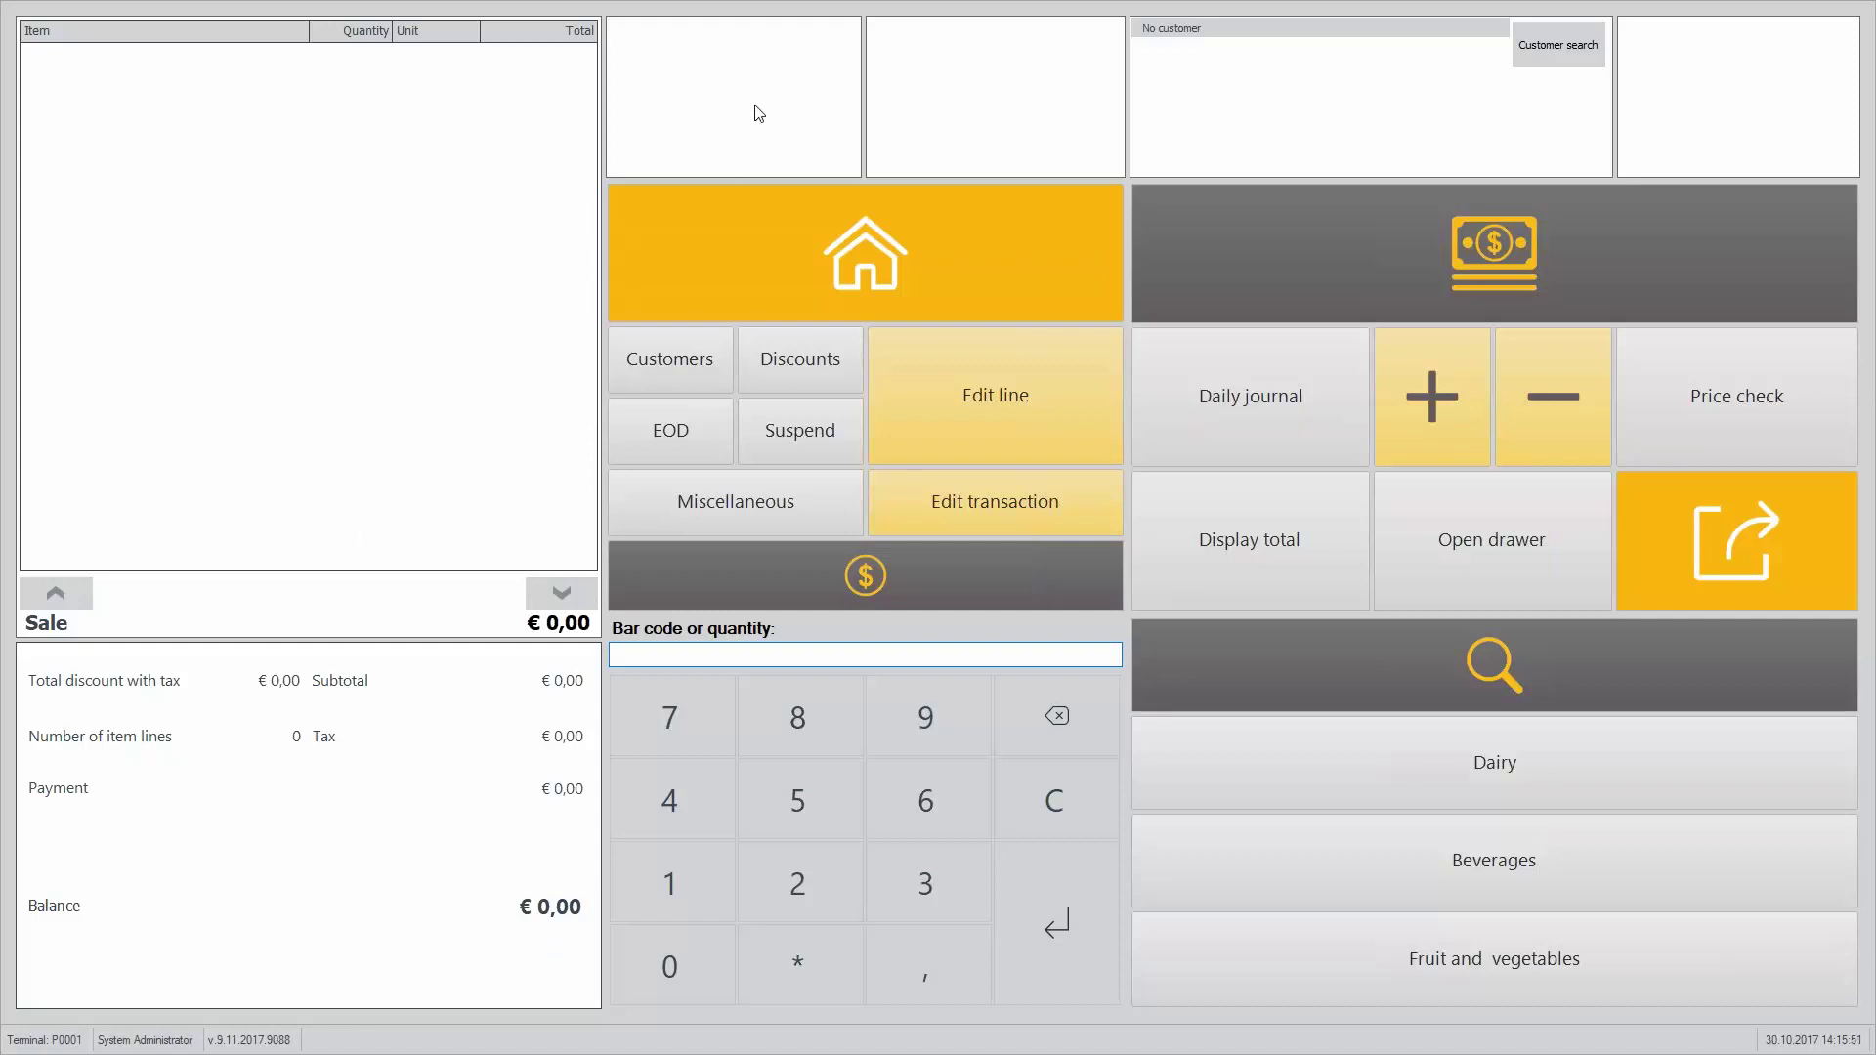
Step: Add Milk 0.25 L at €0,40 from Dairy and preview its product picture
click(1380, 776)
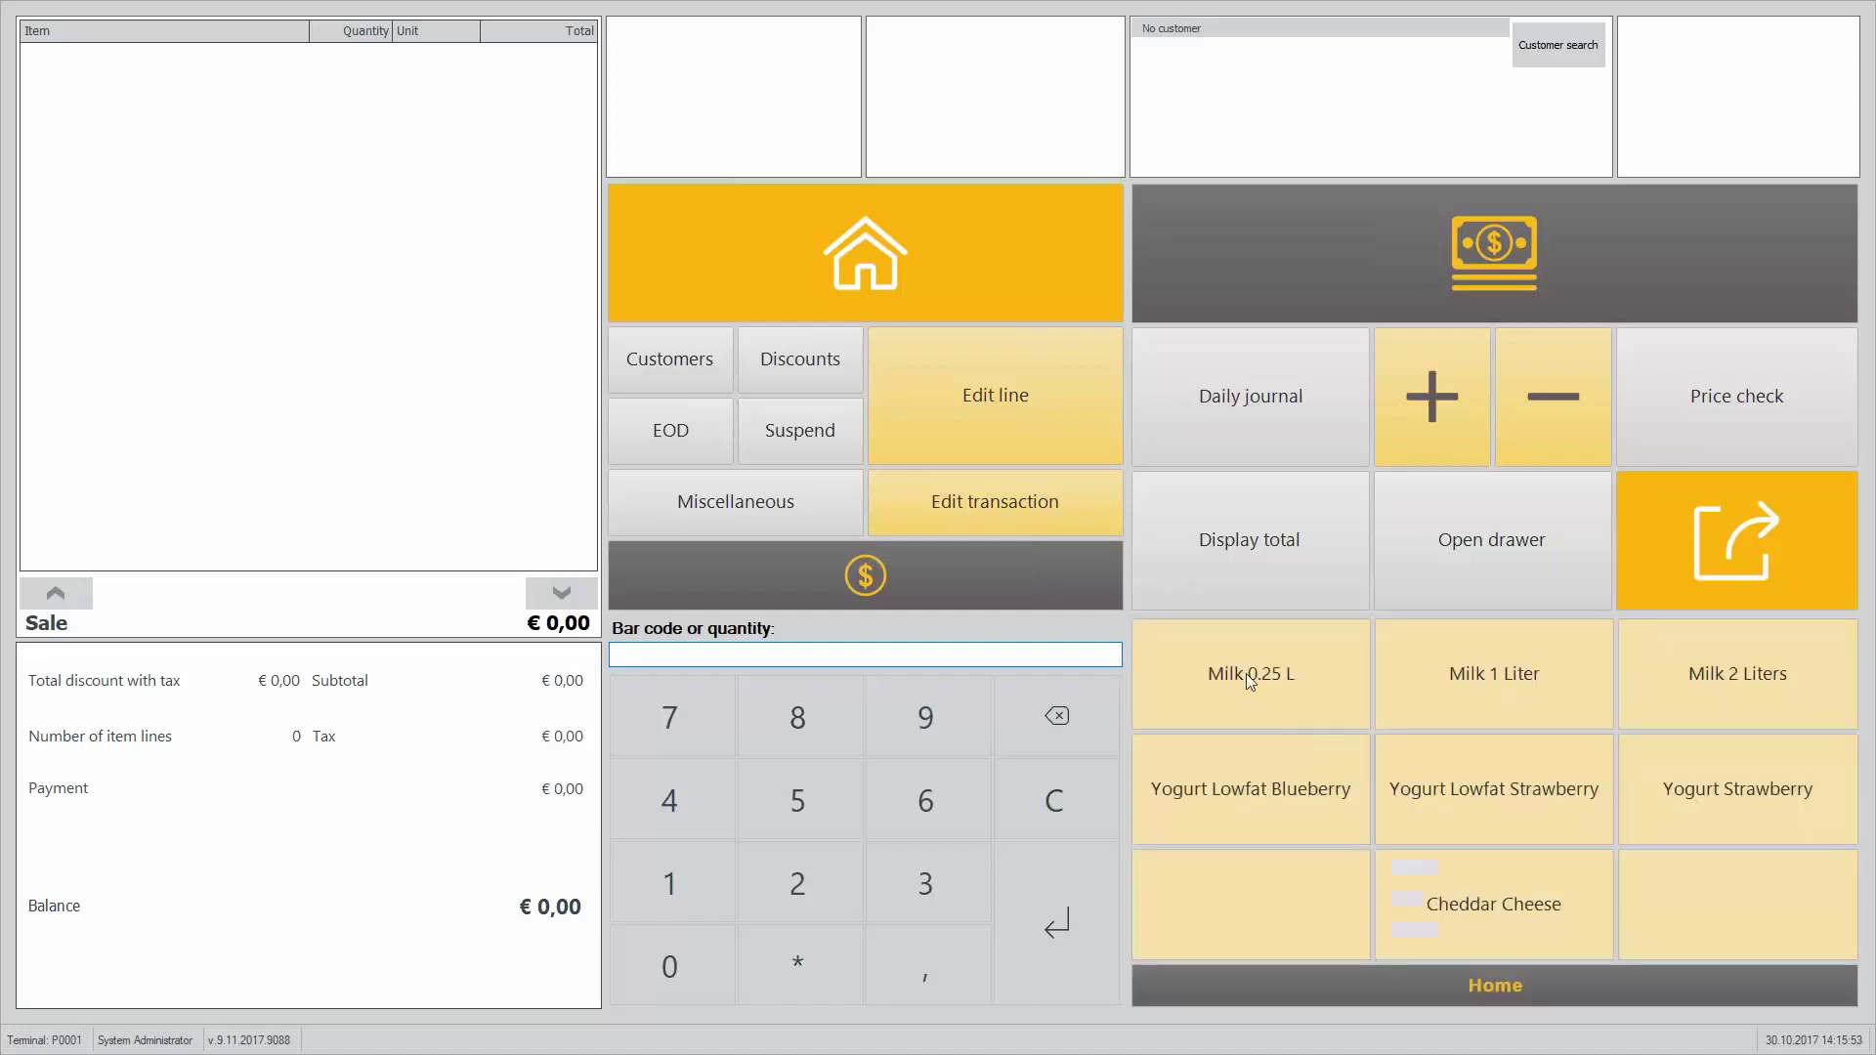
click(1248, 675)
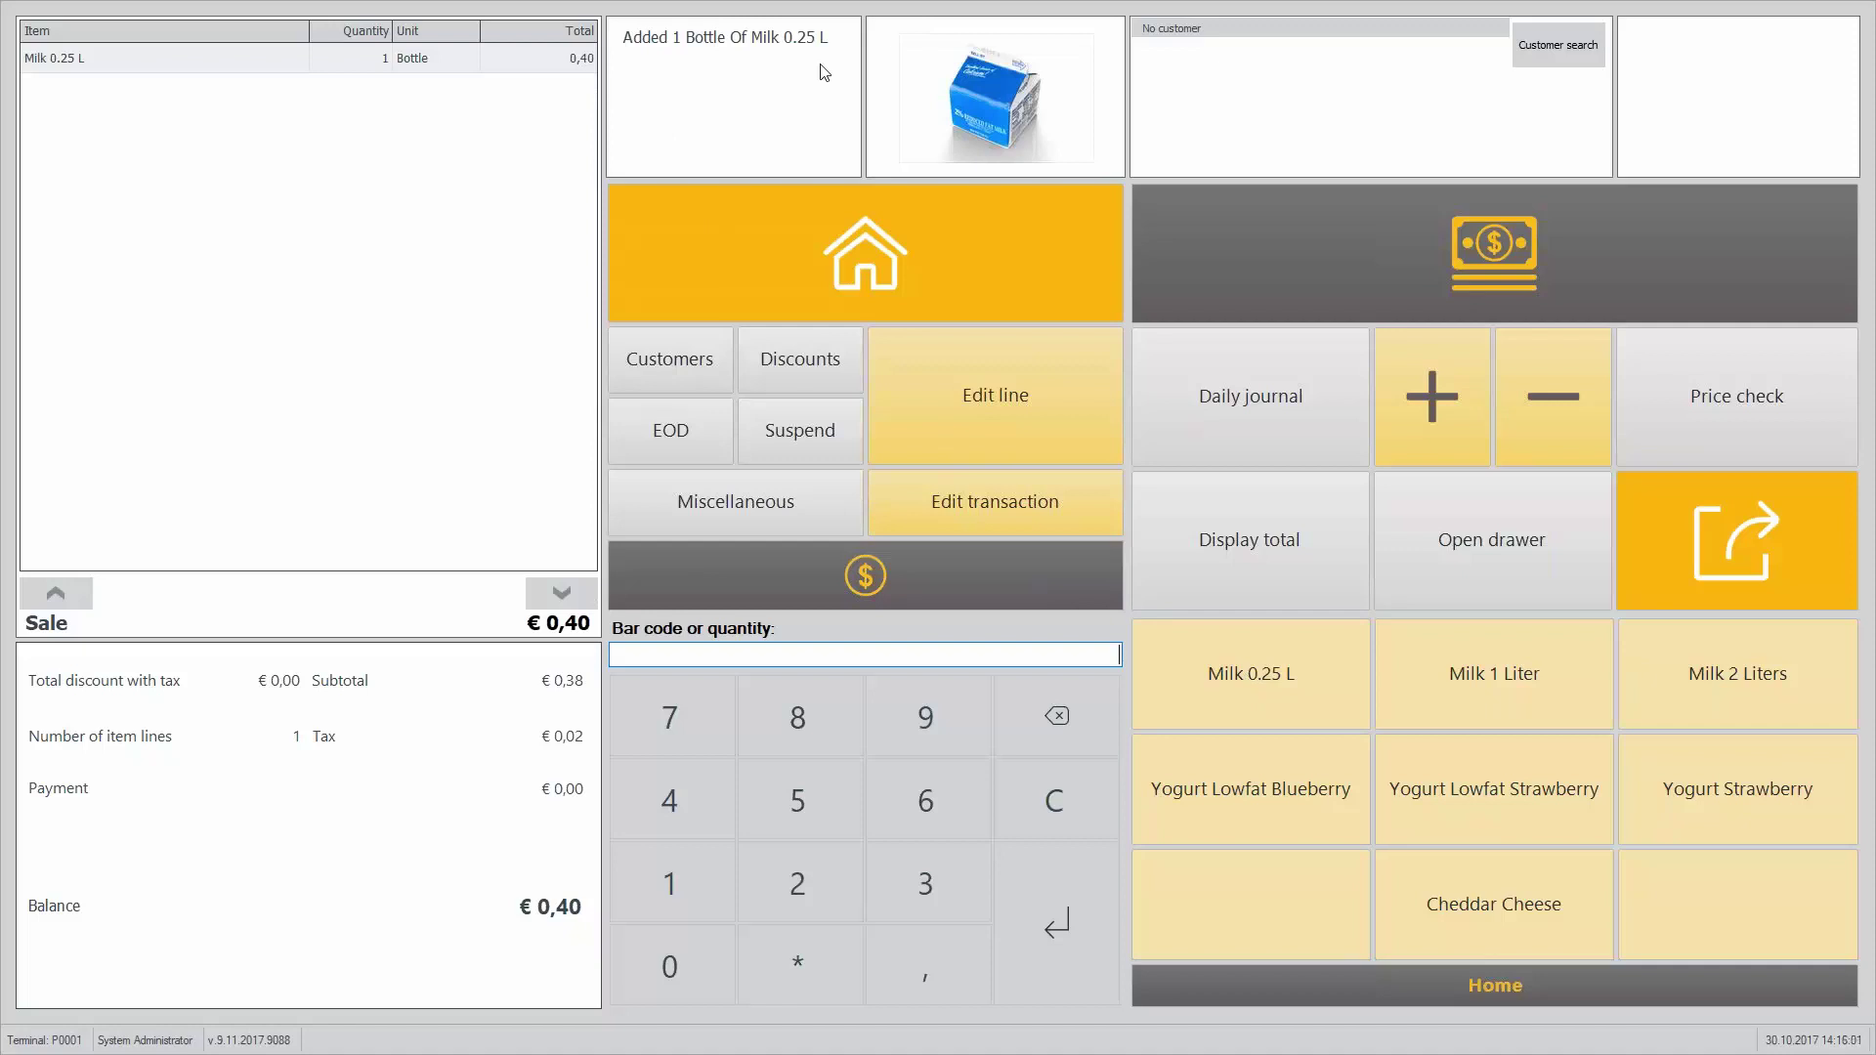
click(1024, 129)
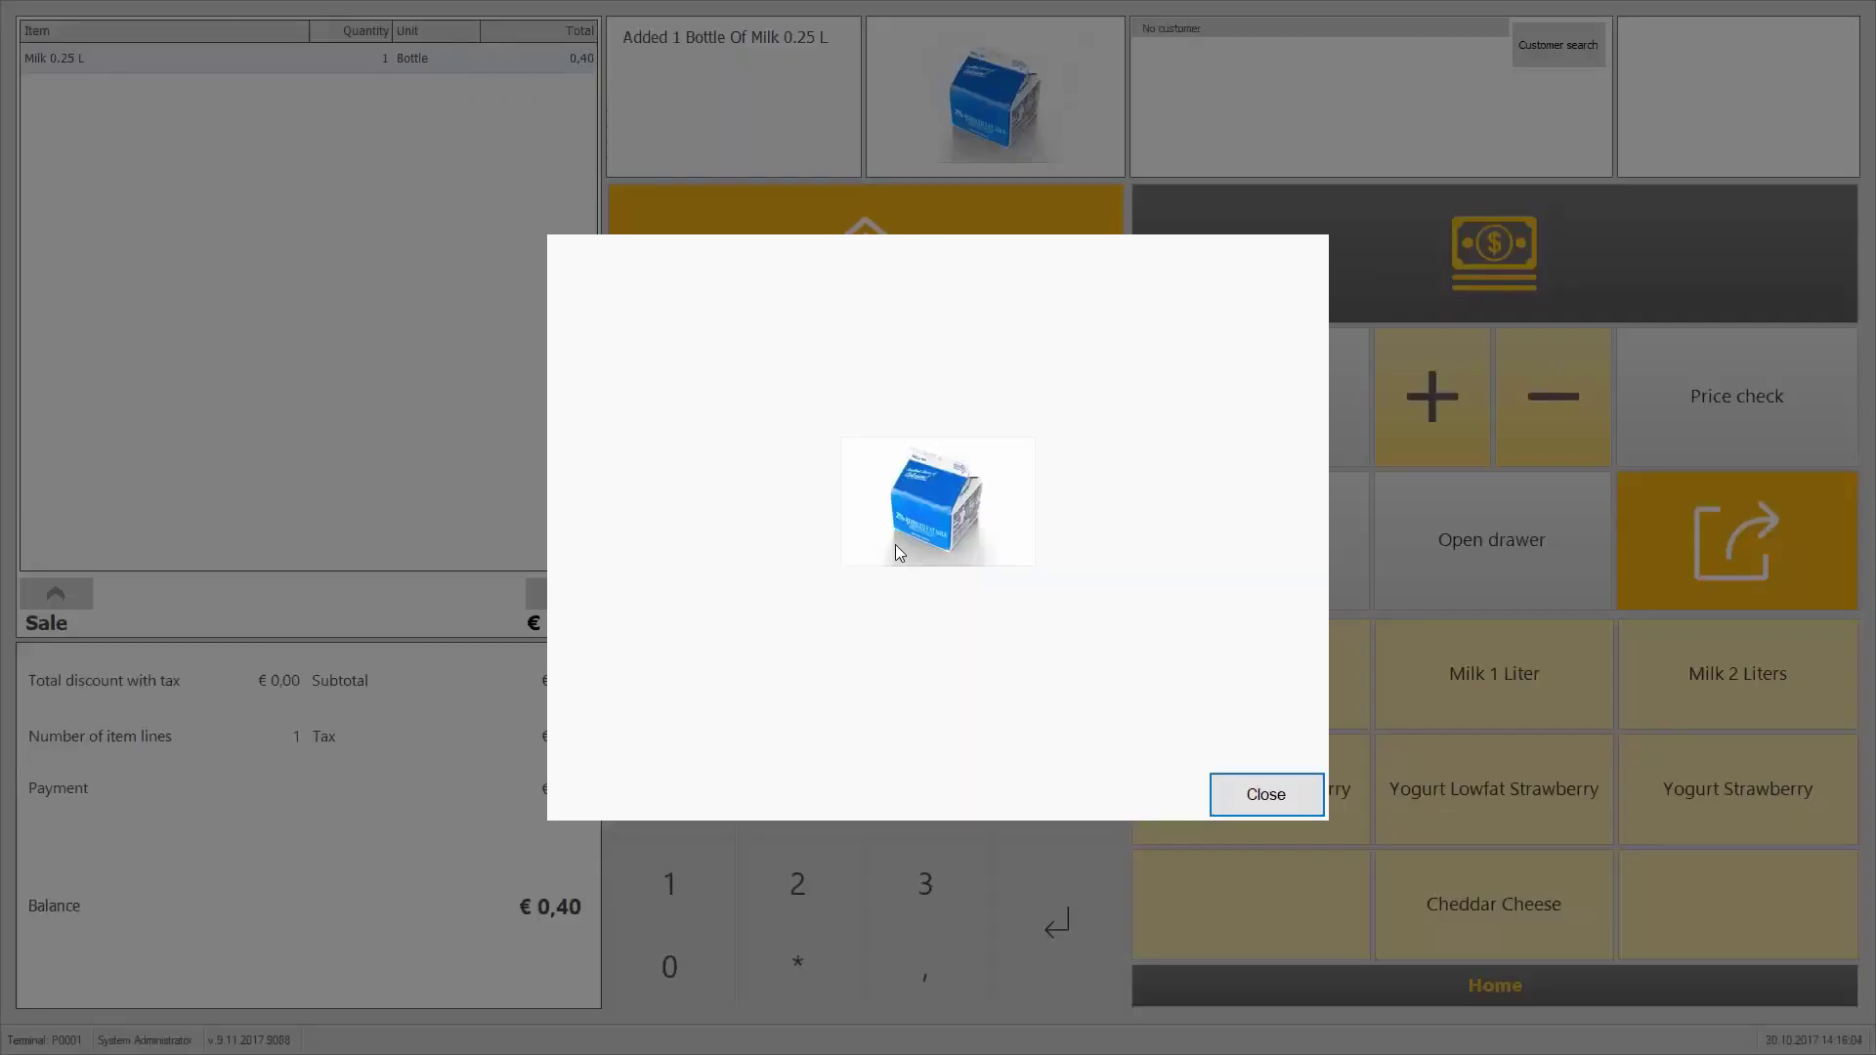
click(1293, 811)
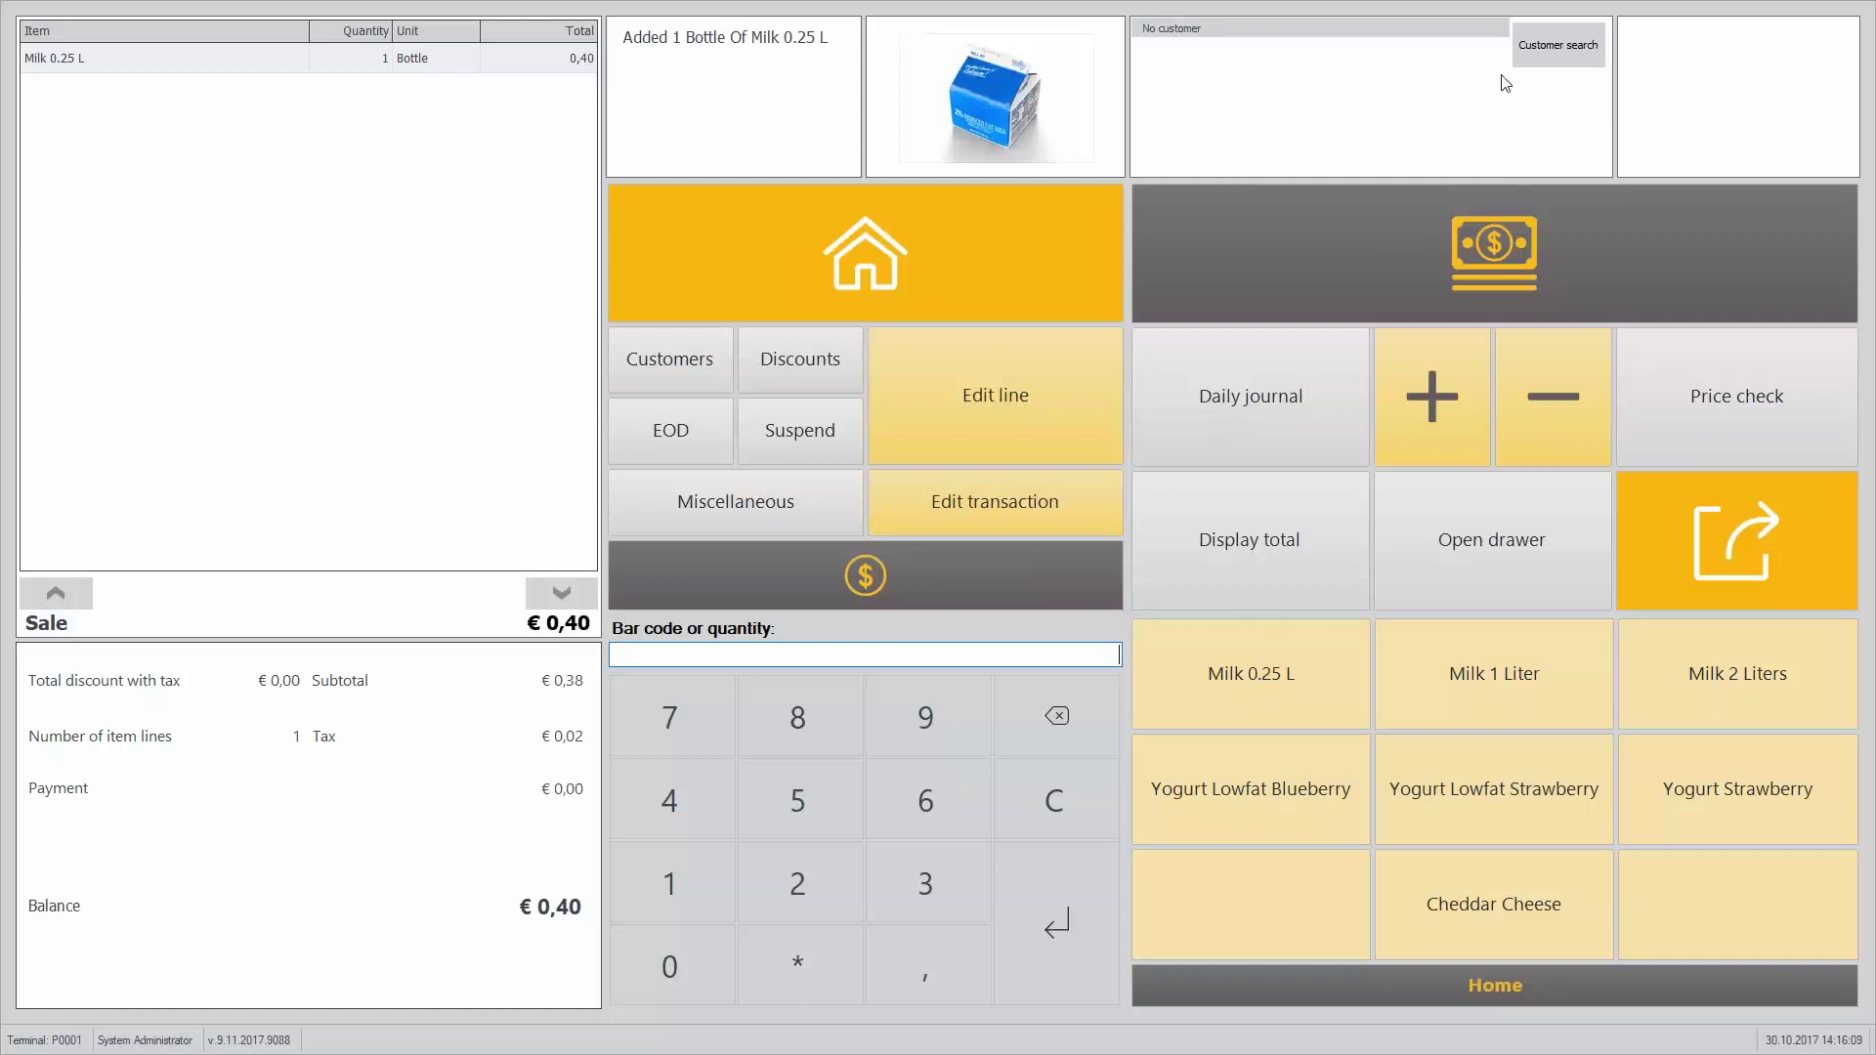
Step: Attach the business customer to the sale via Customer search
click(1562, 54)
click(811, 155)
double_click(812, 156)
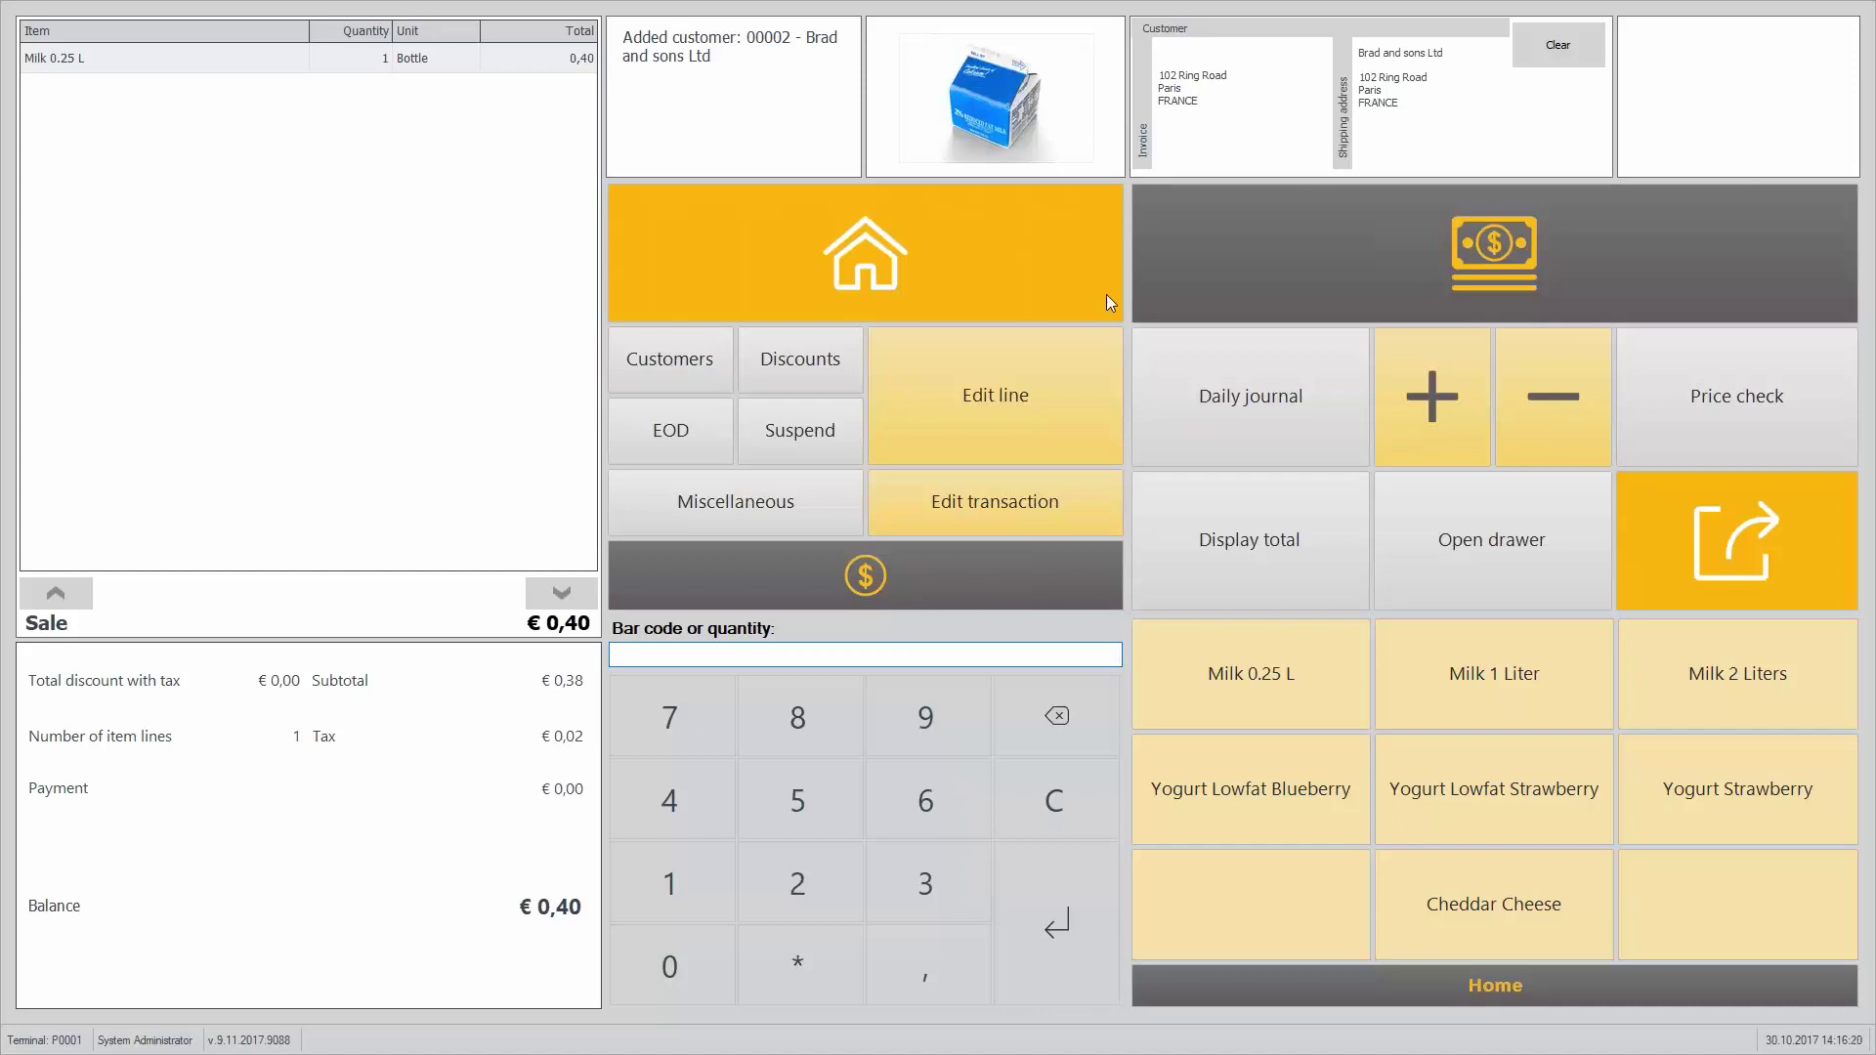
Step: Browse the Customers, EOD, Discounts, Suspend and Miscellaneous menus, ending on the Edit line options
click(1421, 988)
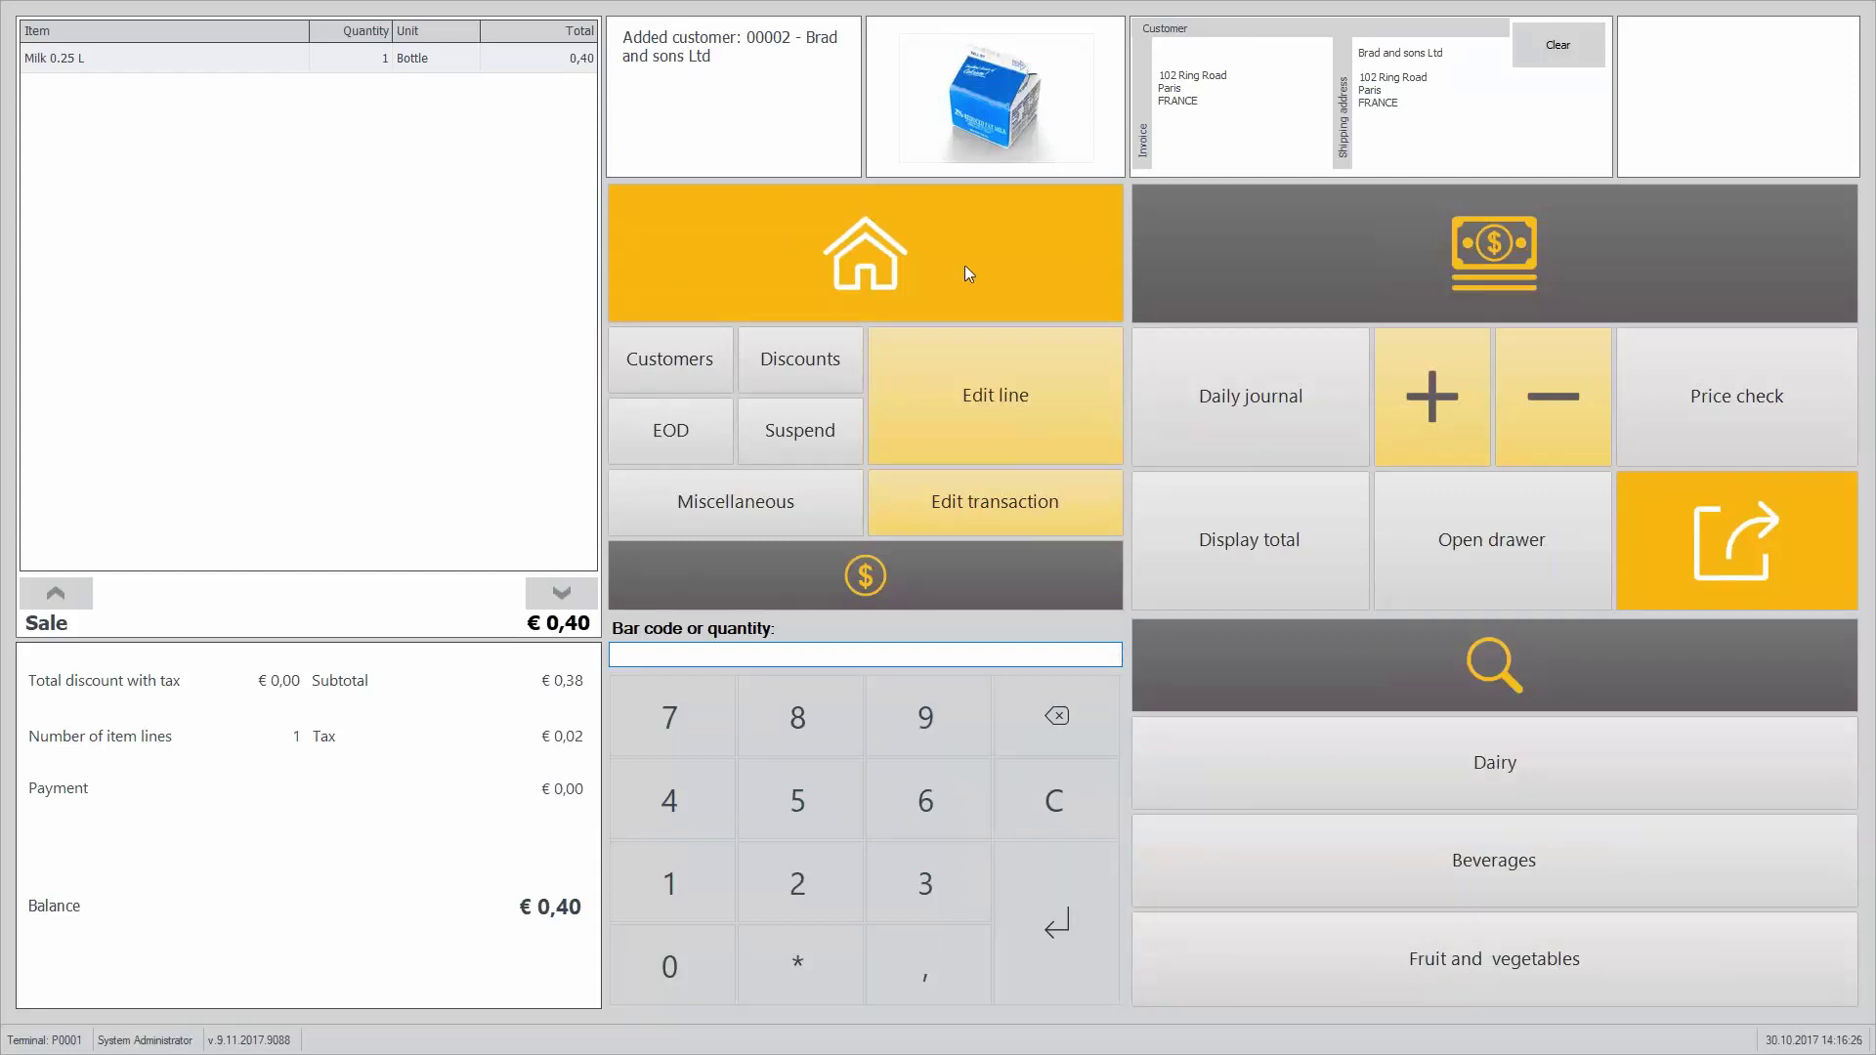
click(713, 368)
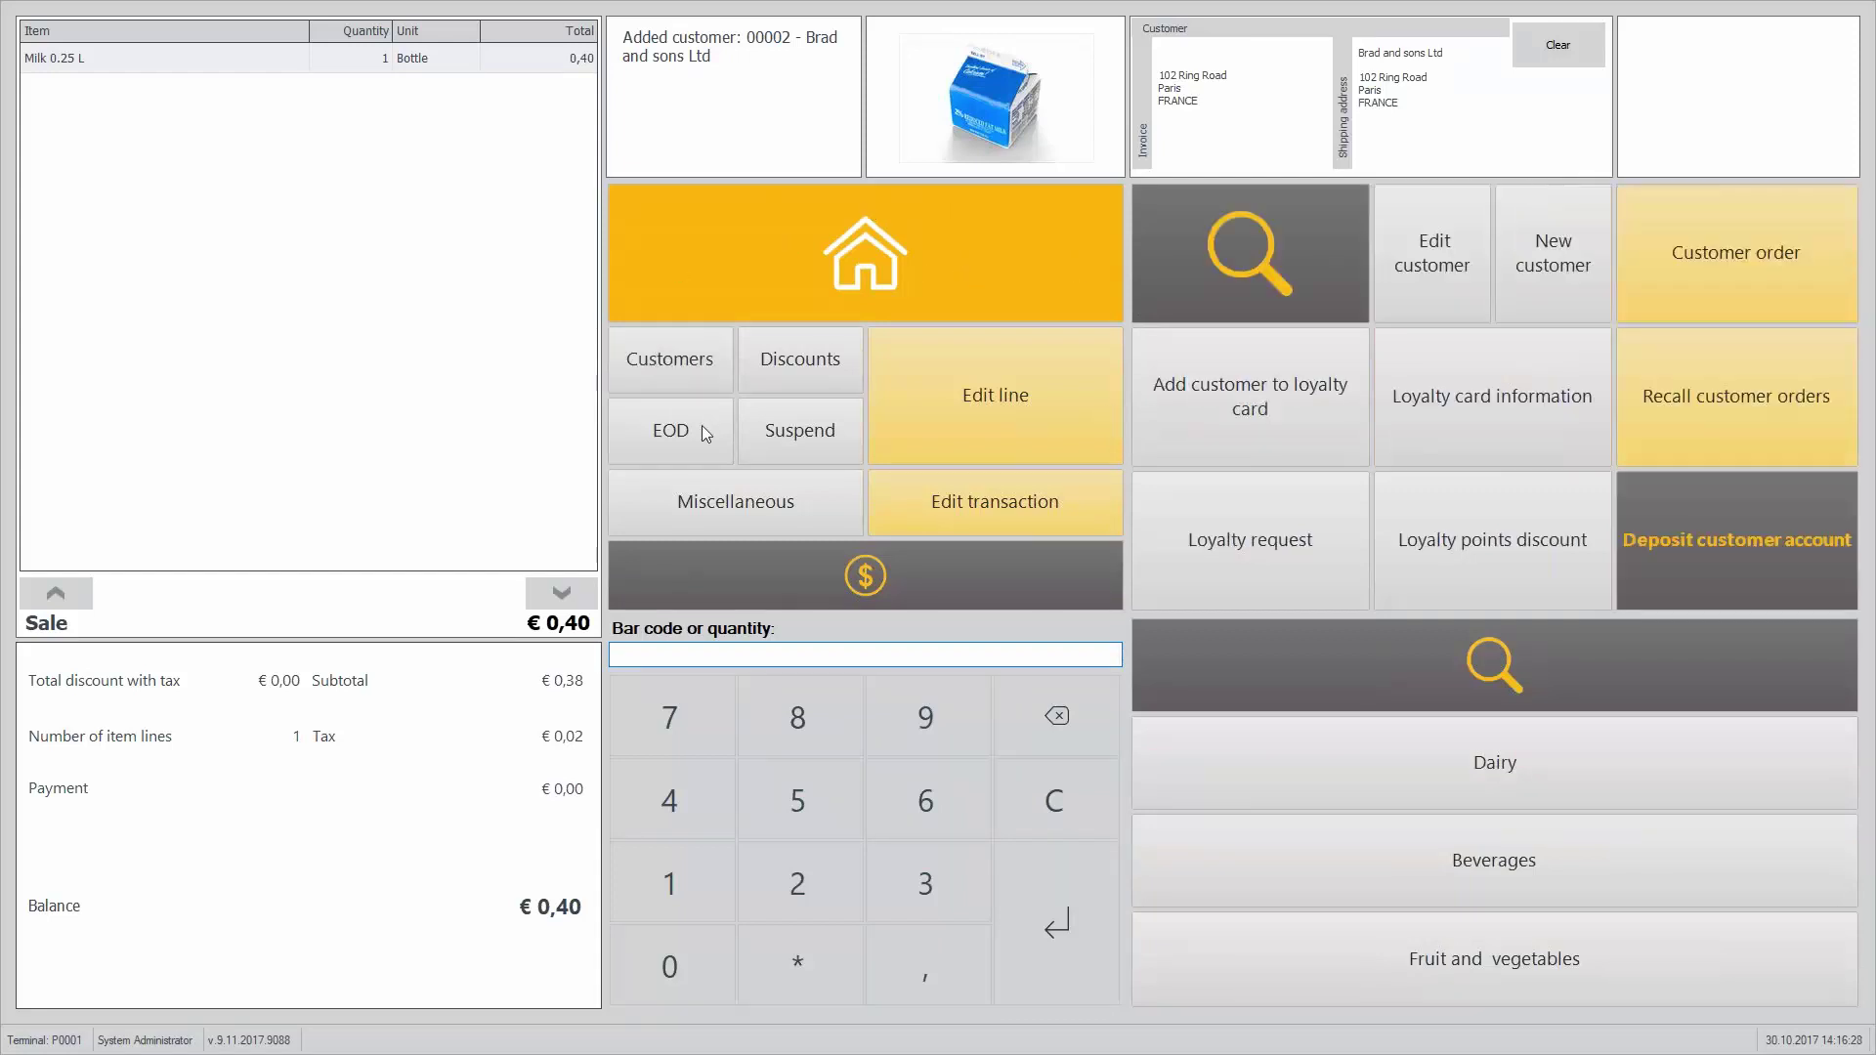
click(701, 425)
click(800, 379)
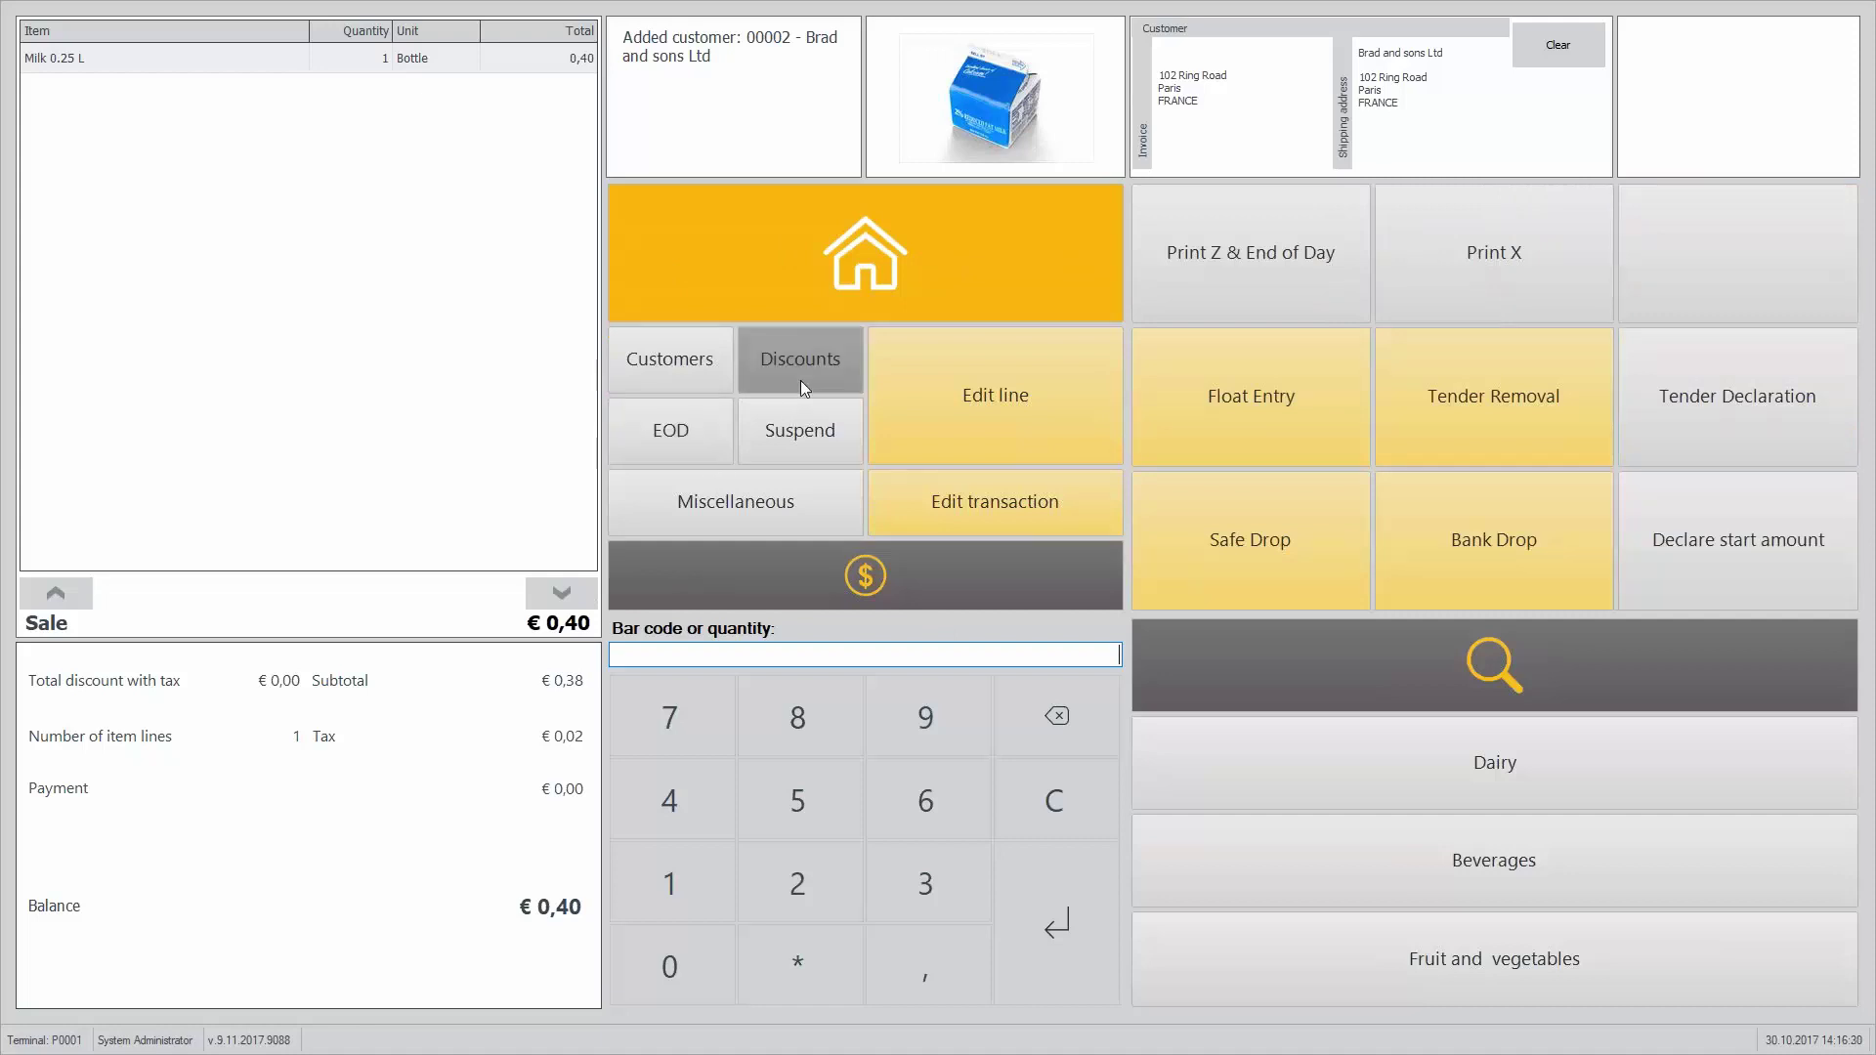
click(807, 436)
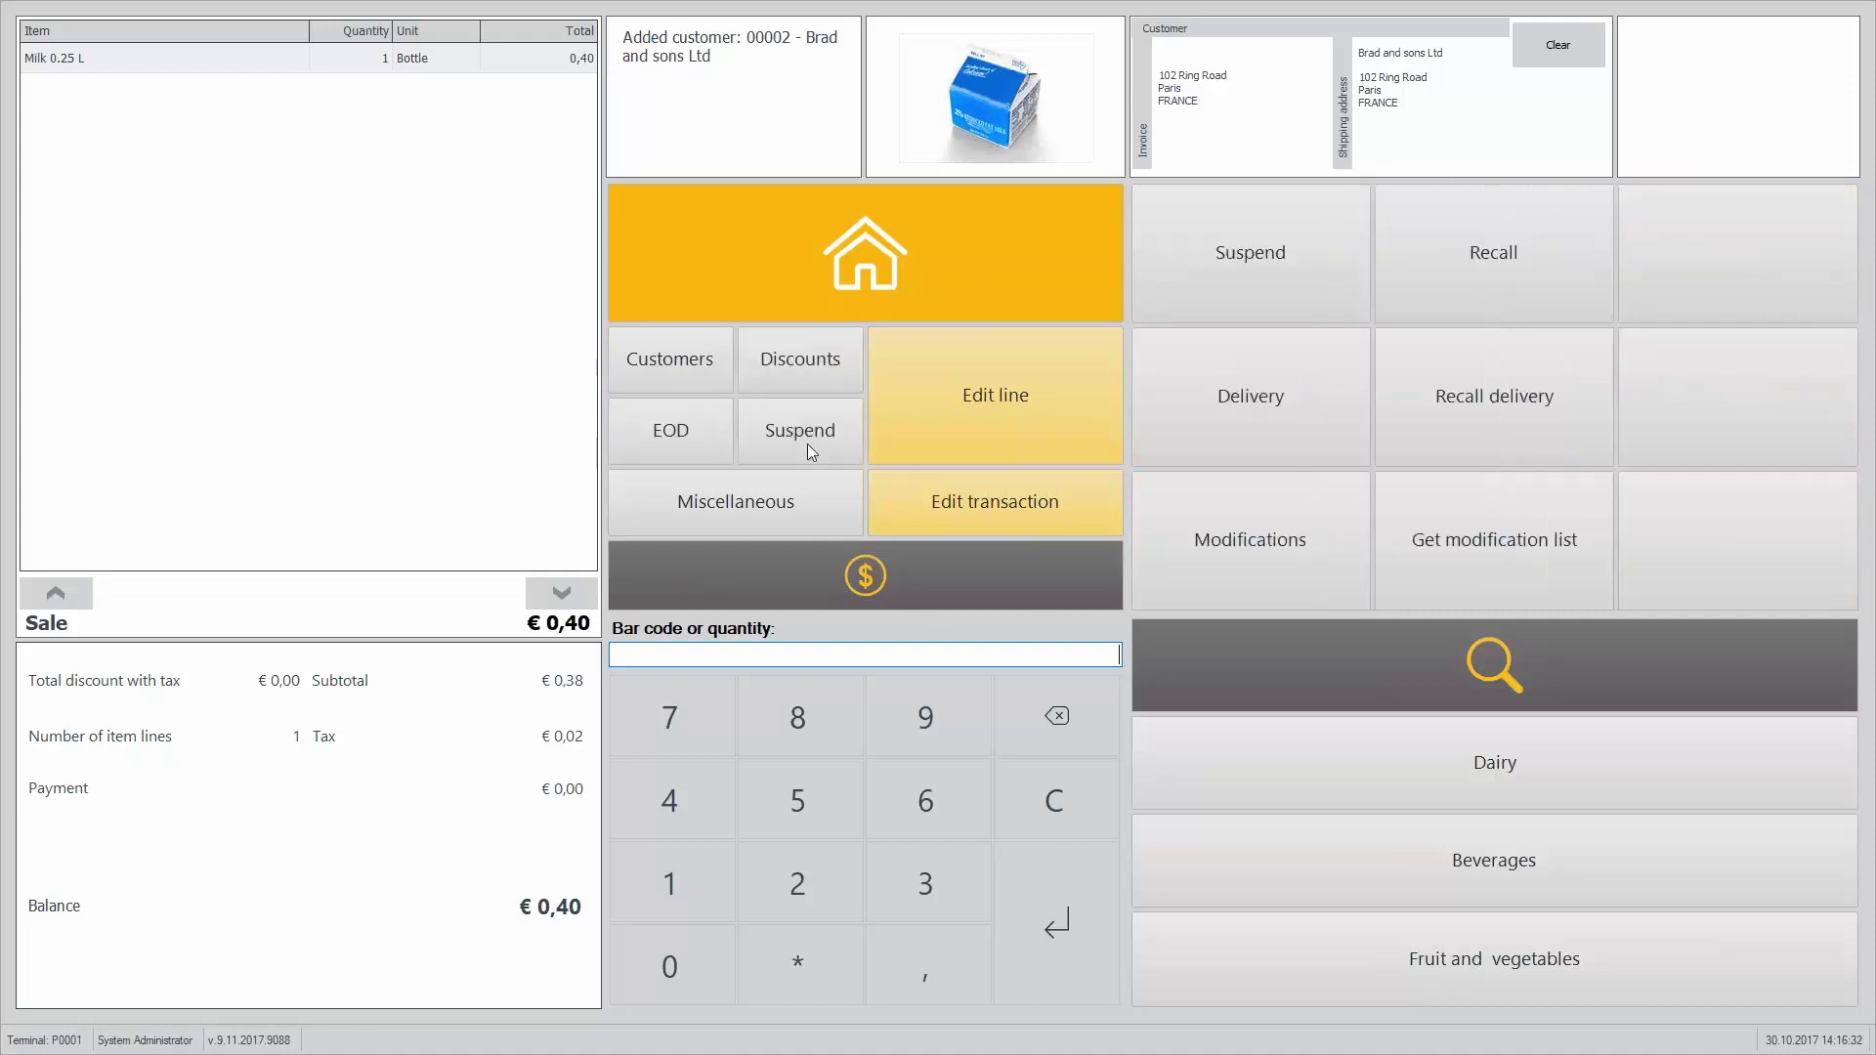
click(798, 492)
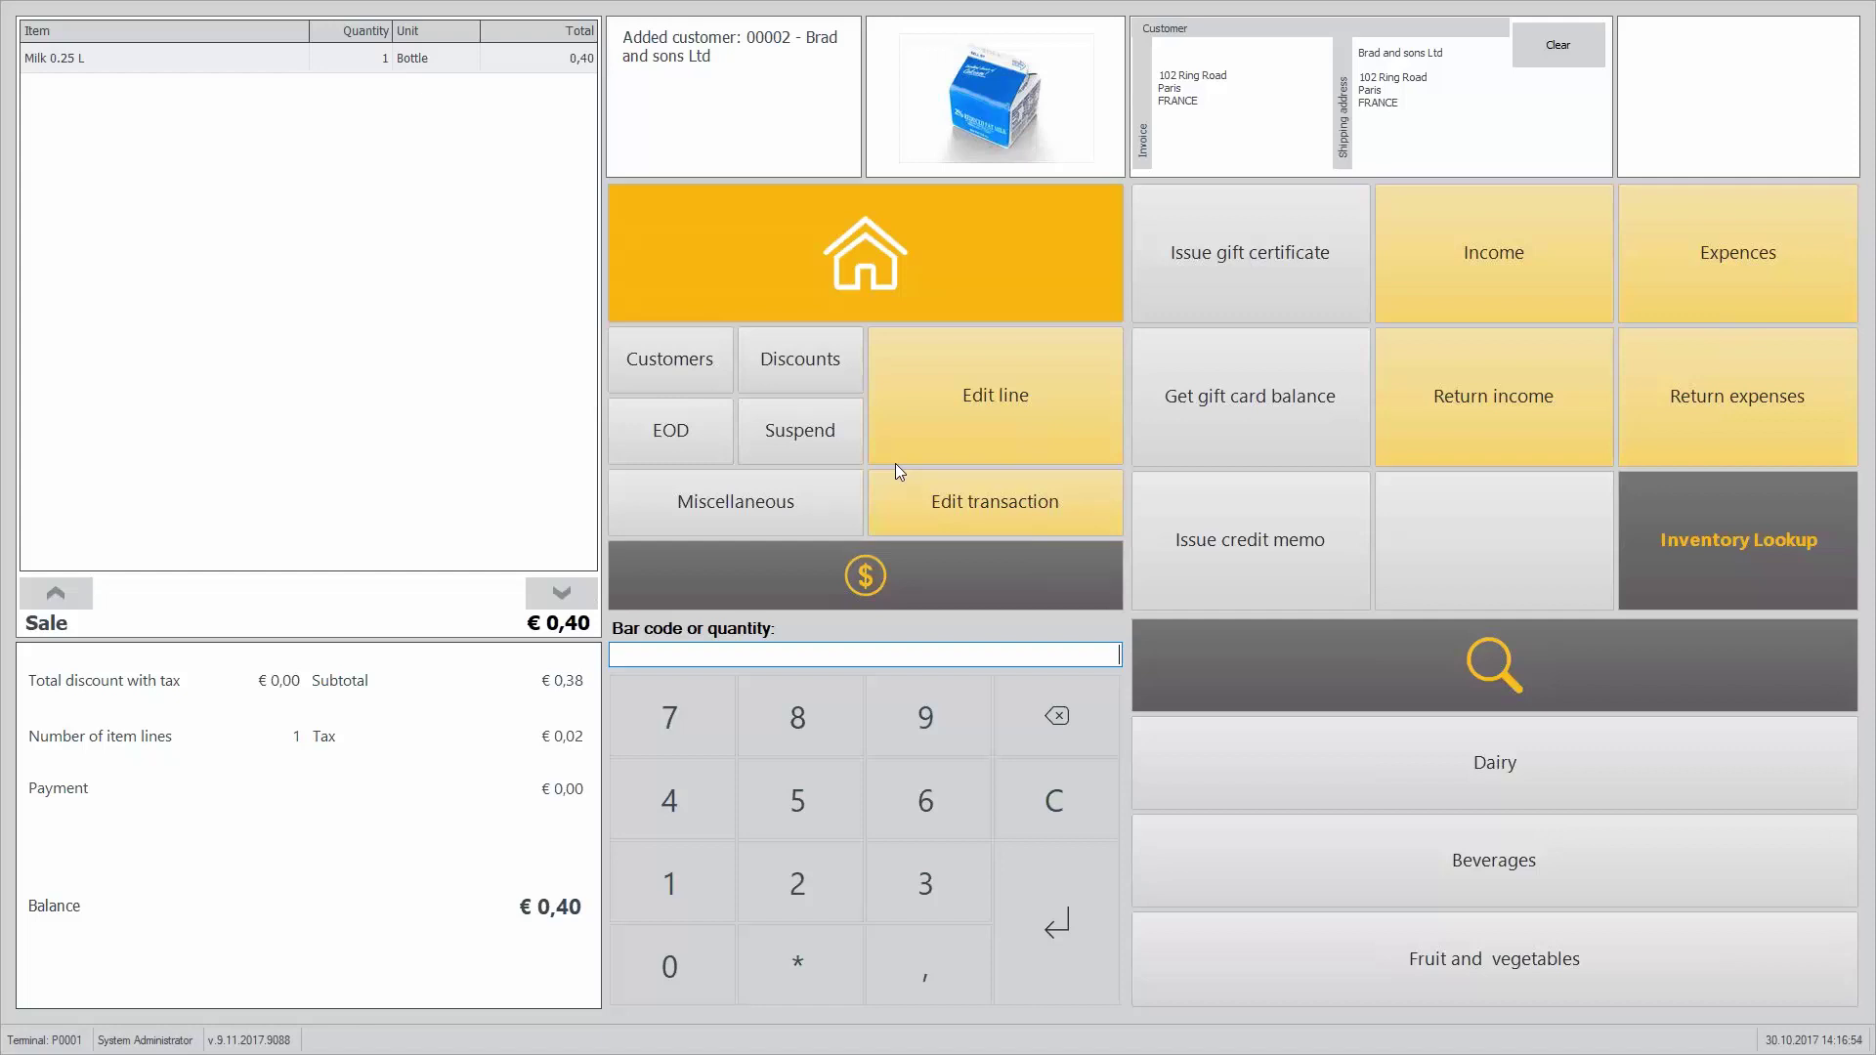
click(924, 442)
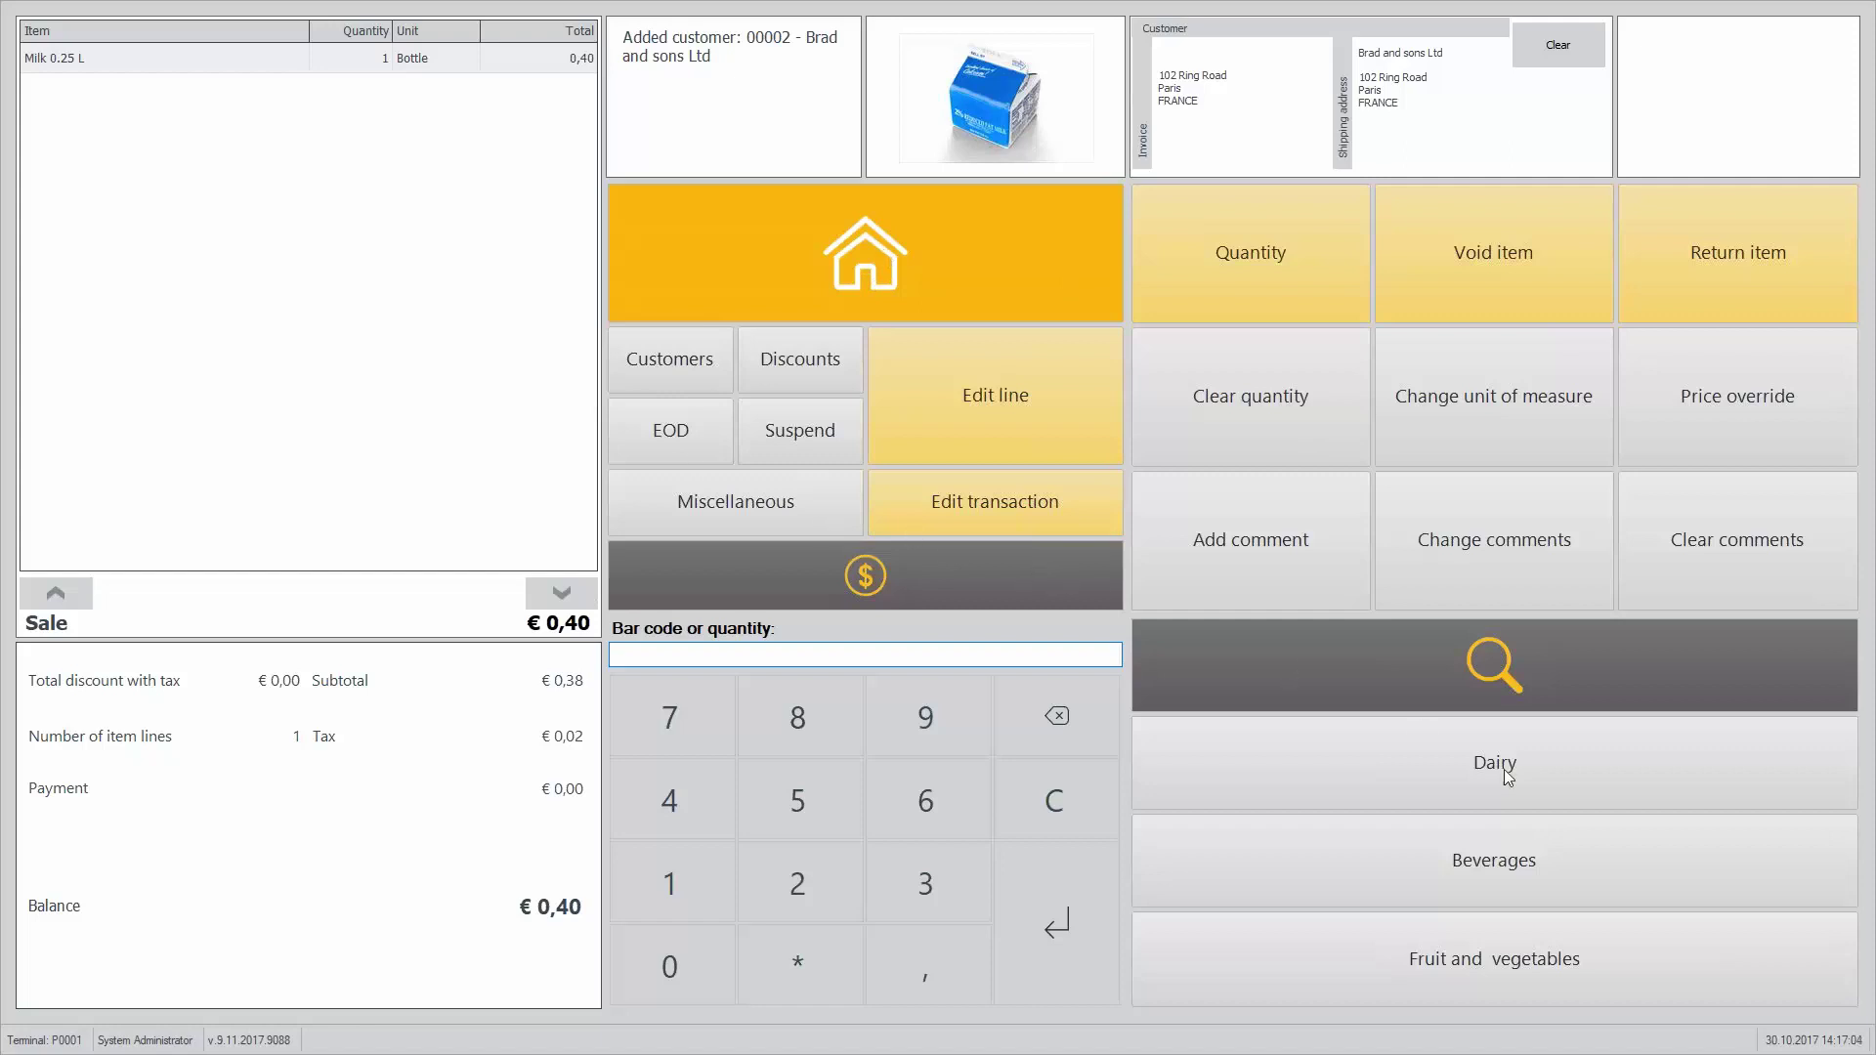
Step: Add Milk 1 Liter, Milk 2 Liters, blueberry yogurt and item code 110000, then open item search
click(1531, 786)
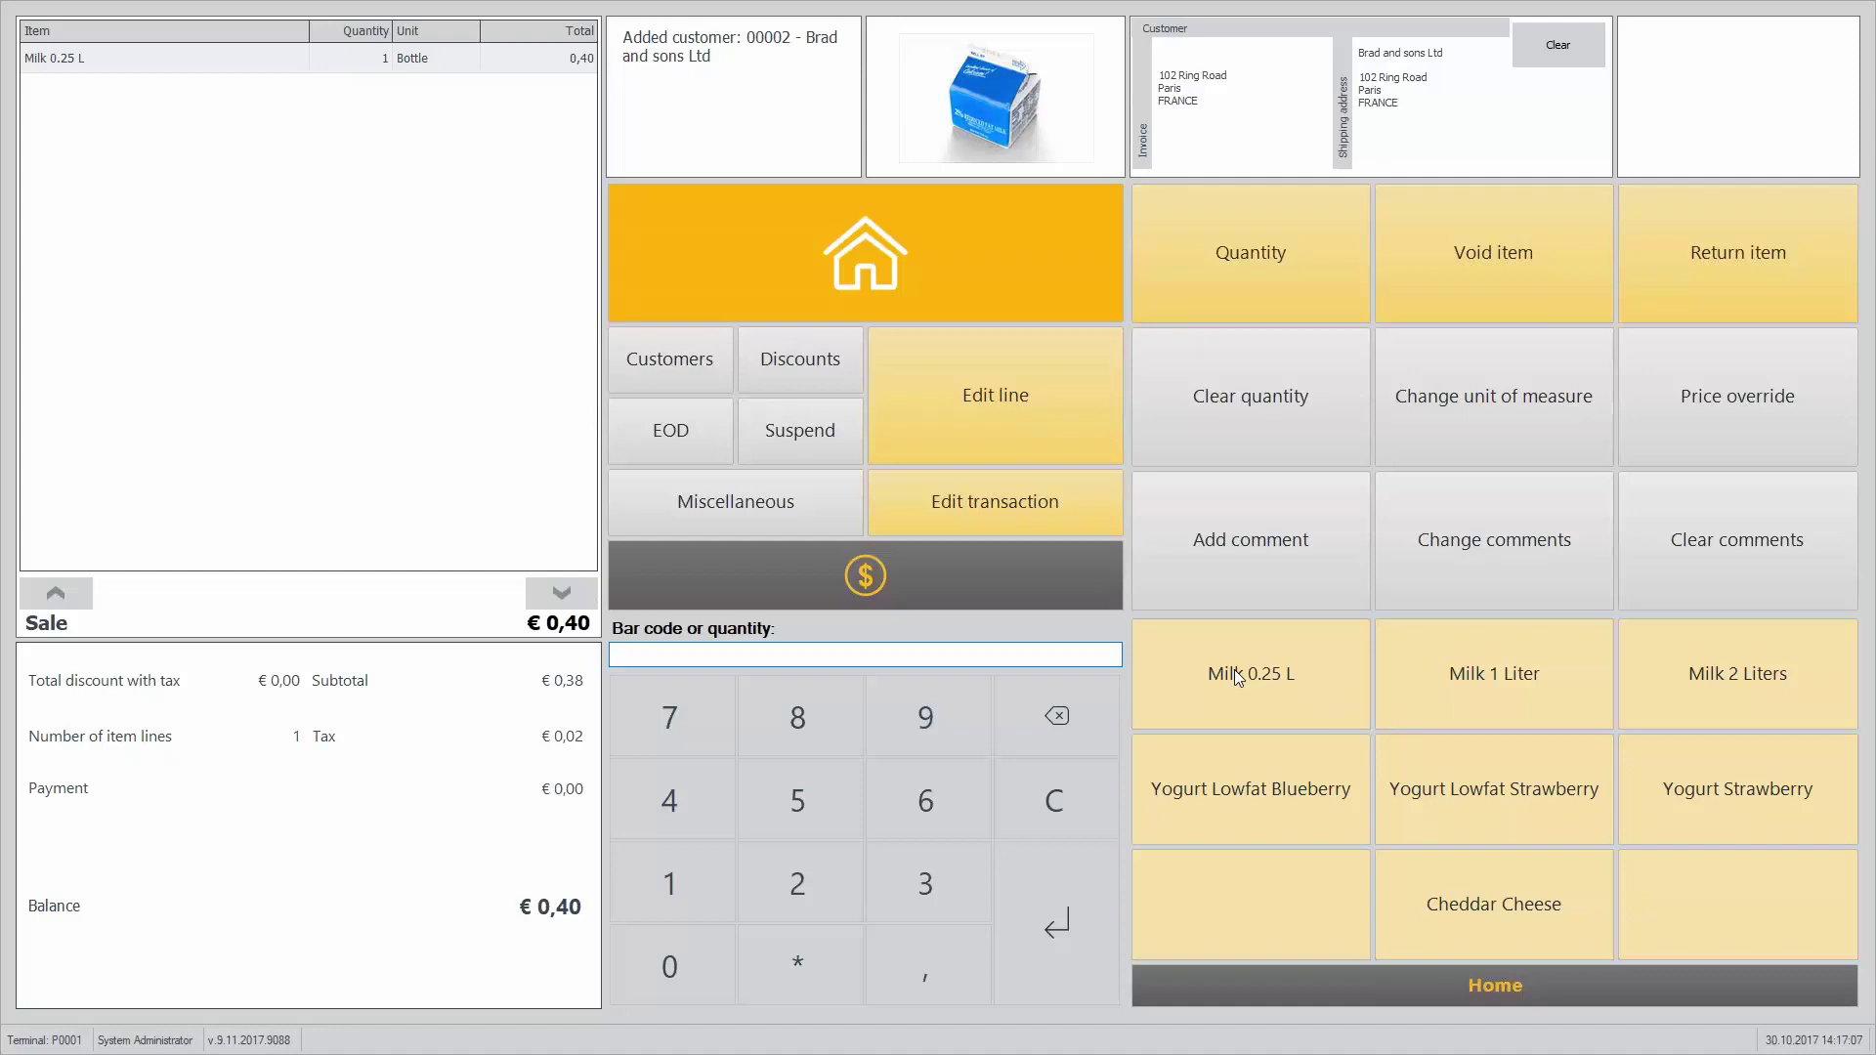
click(1516, 672)
click(1725, 674)
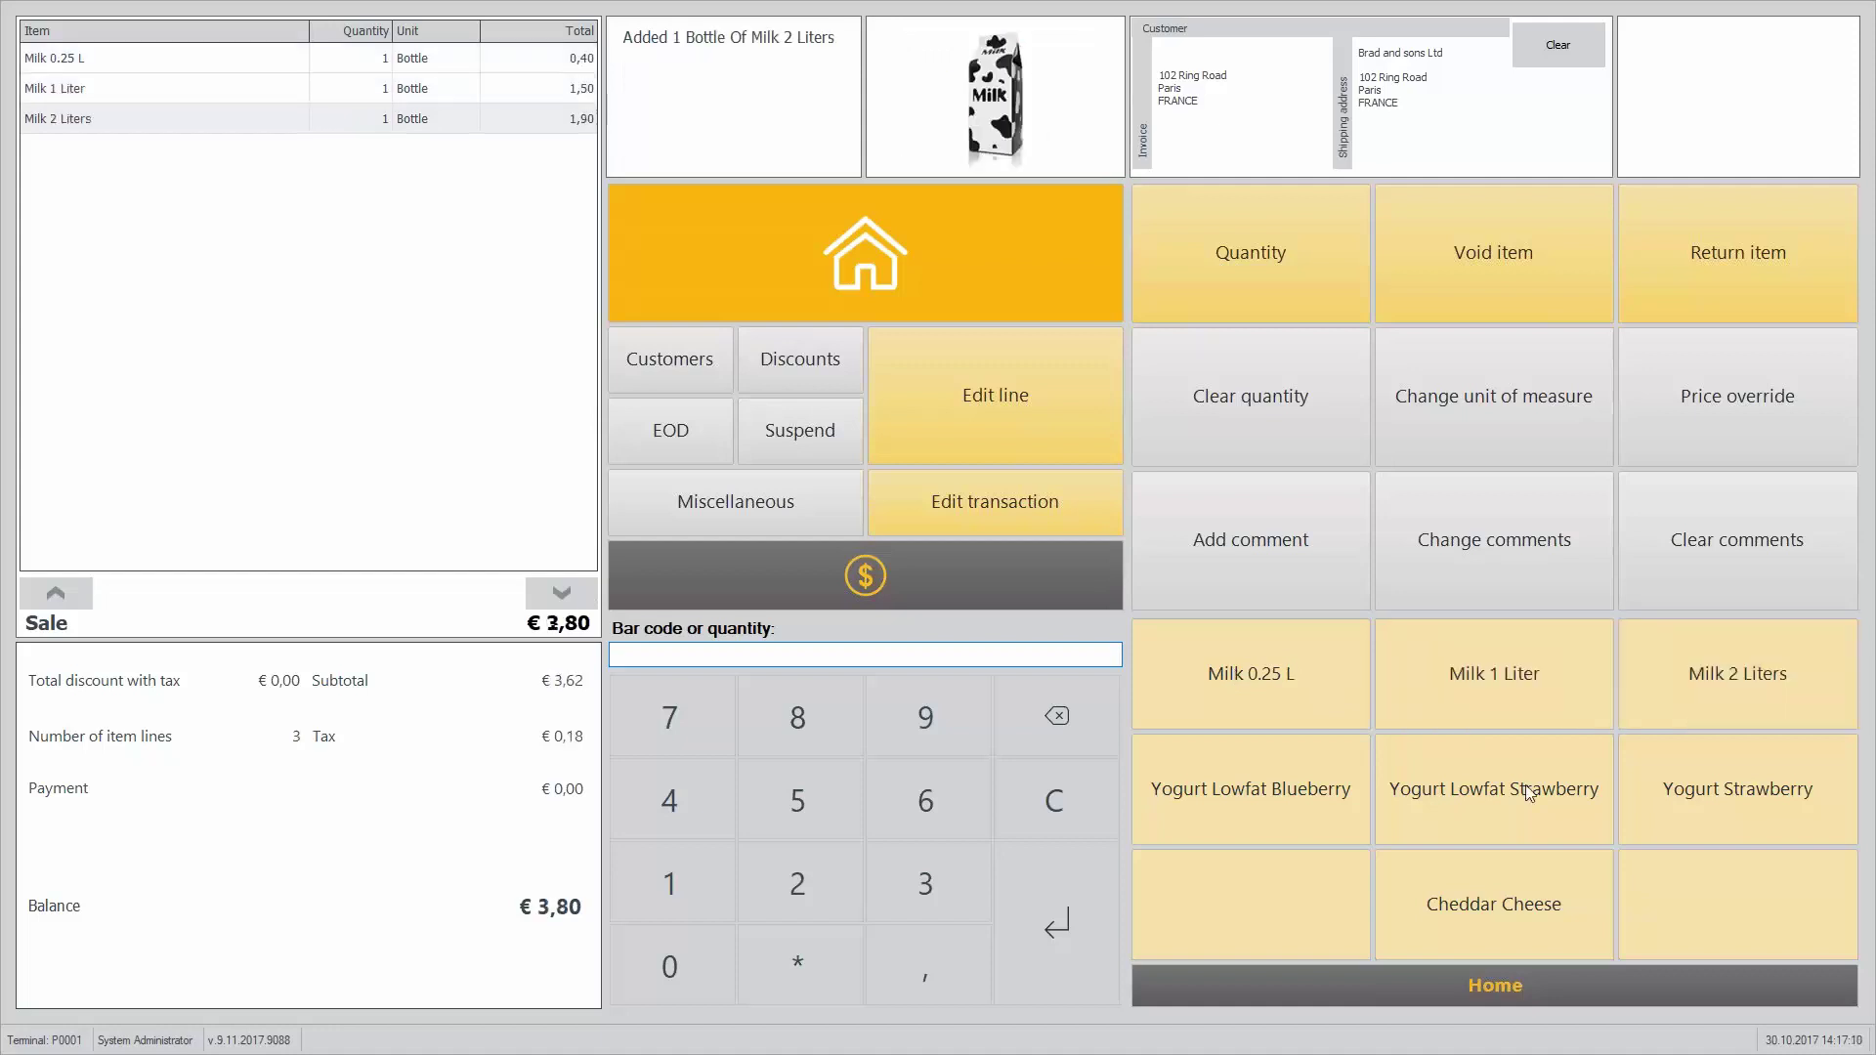
click(1333, 819)
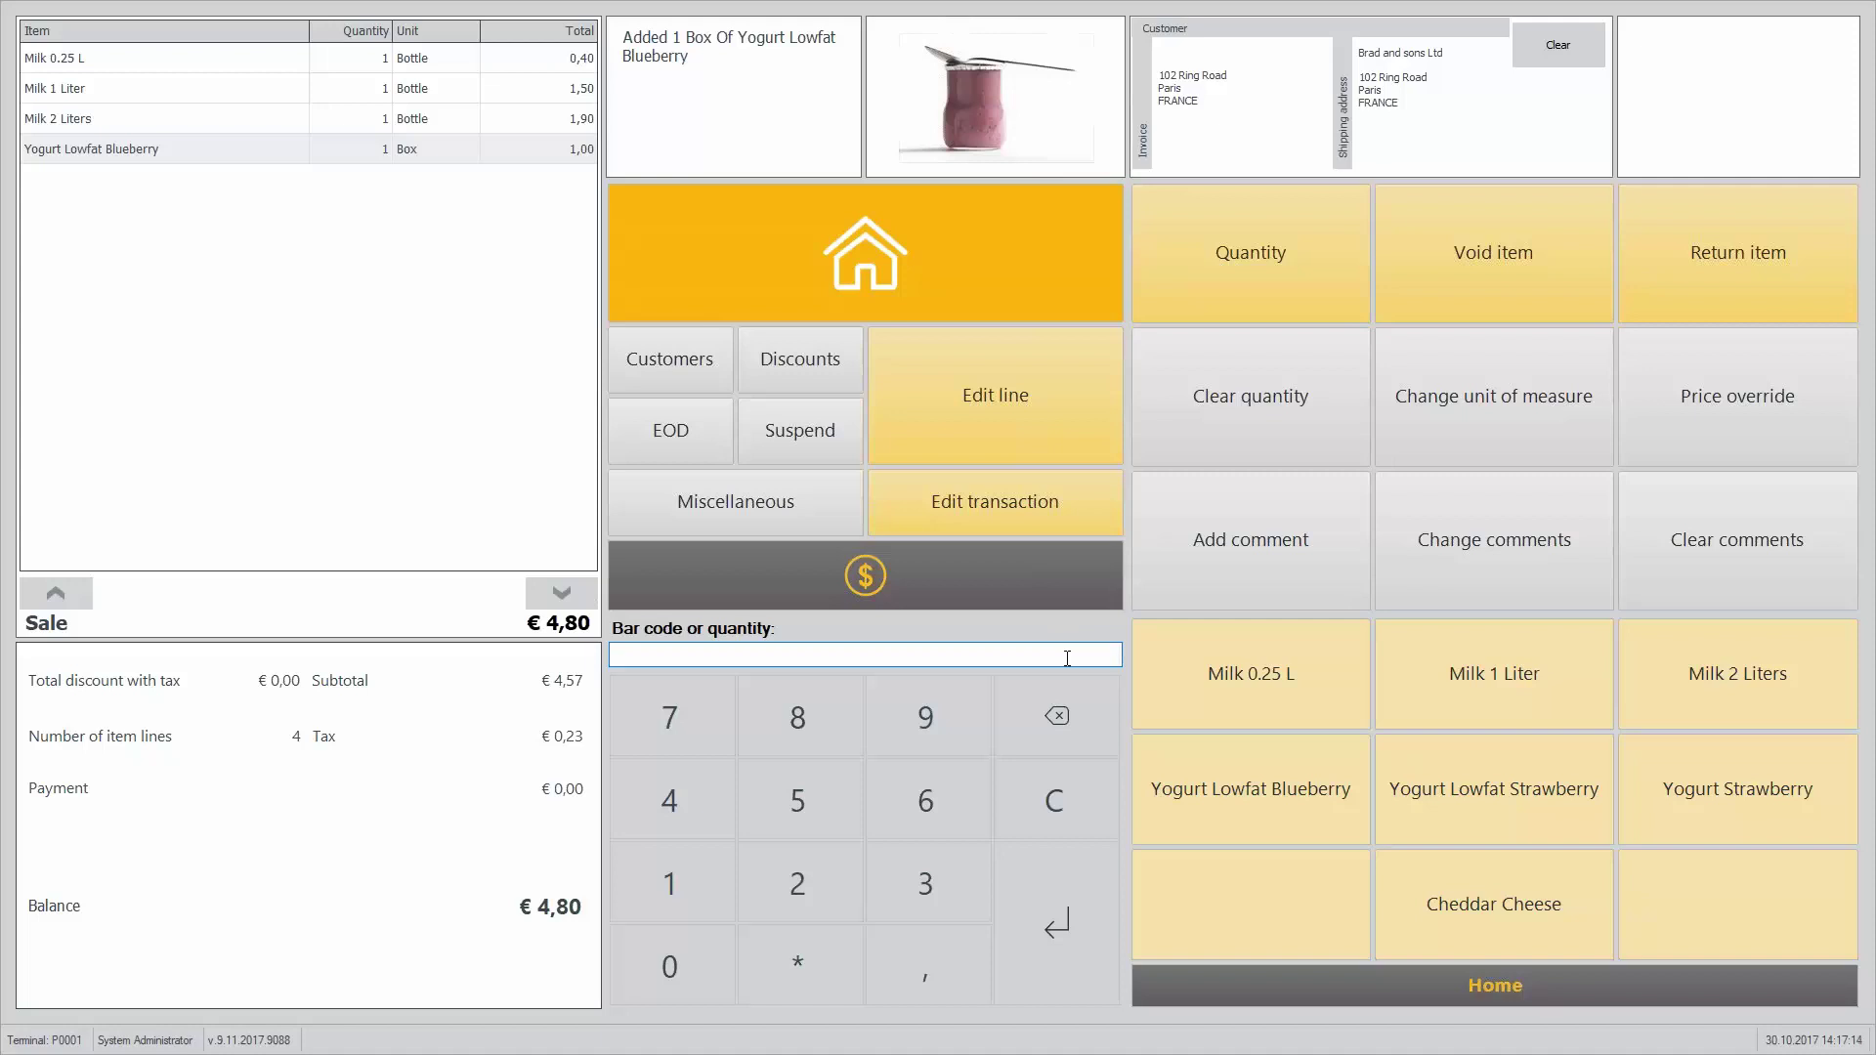
text(11)
text(0000)
key(Return)
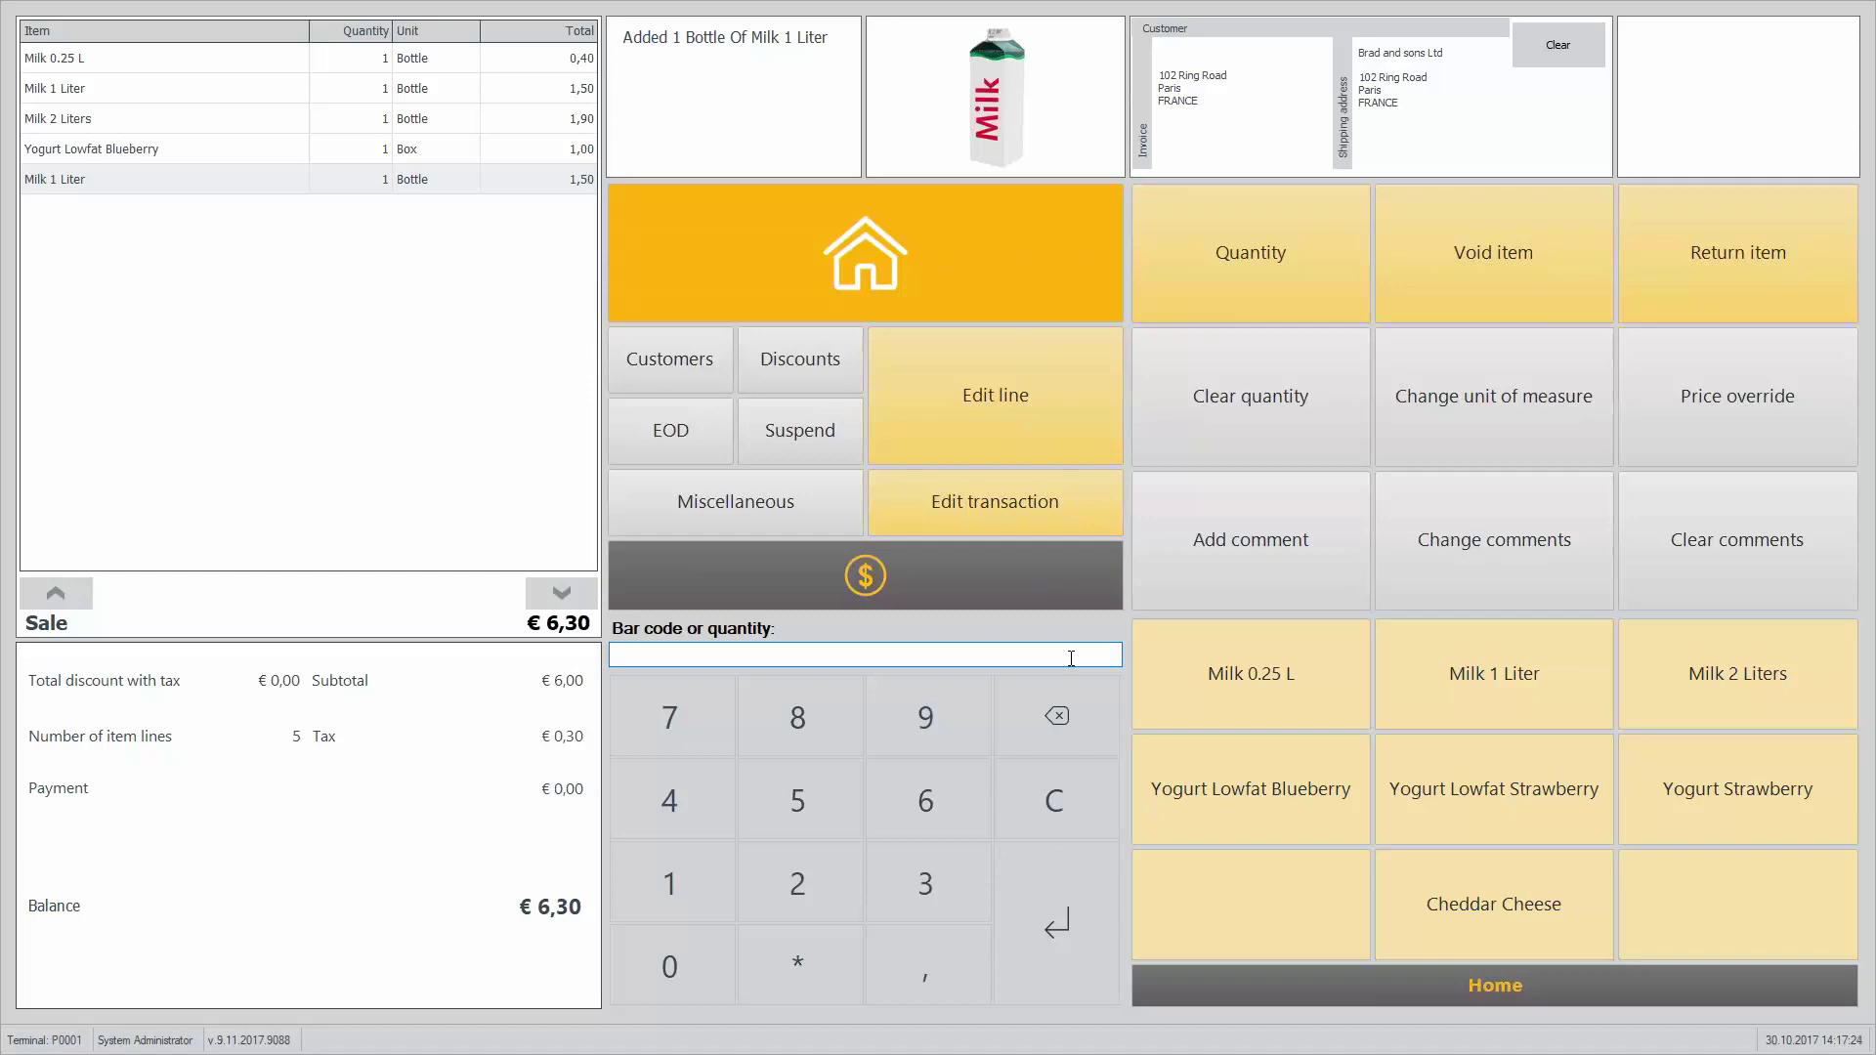
click(1531, 1005)
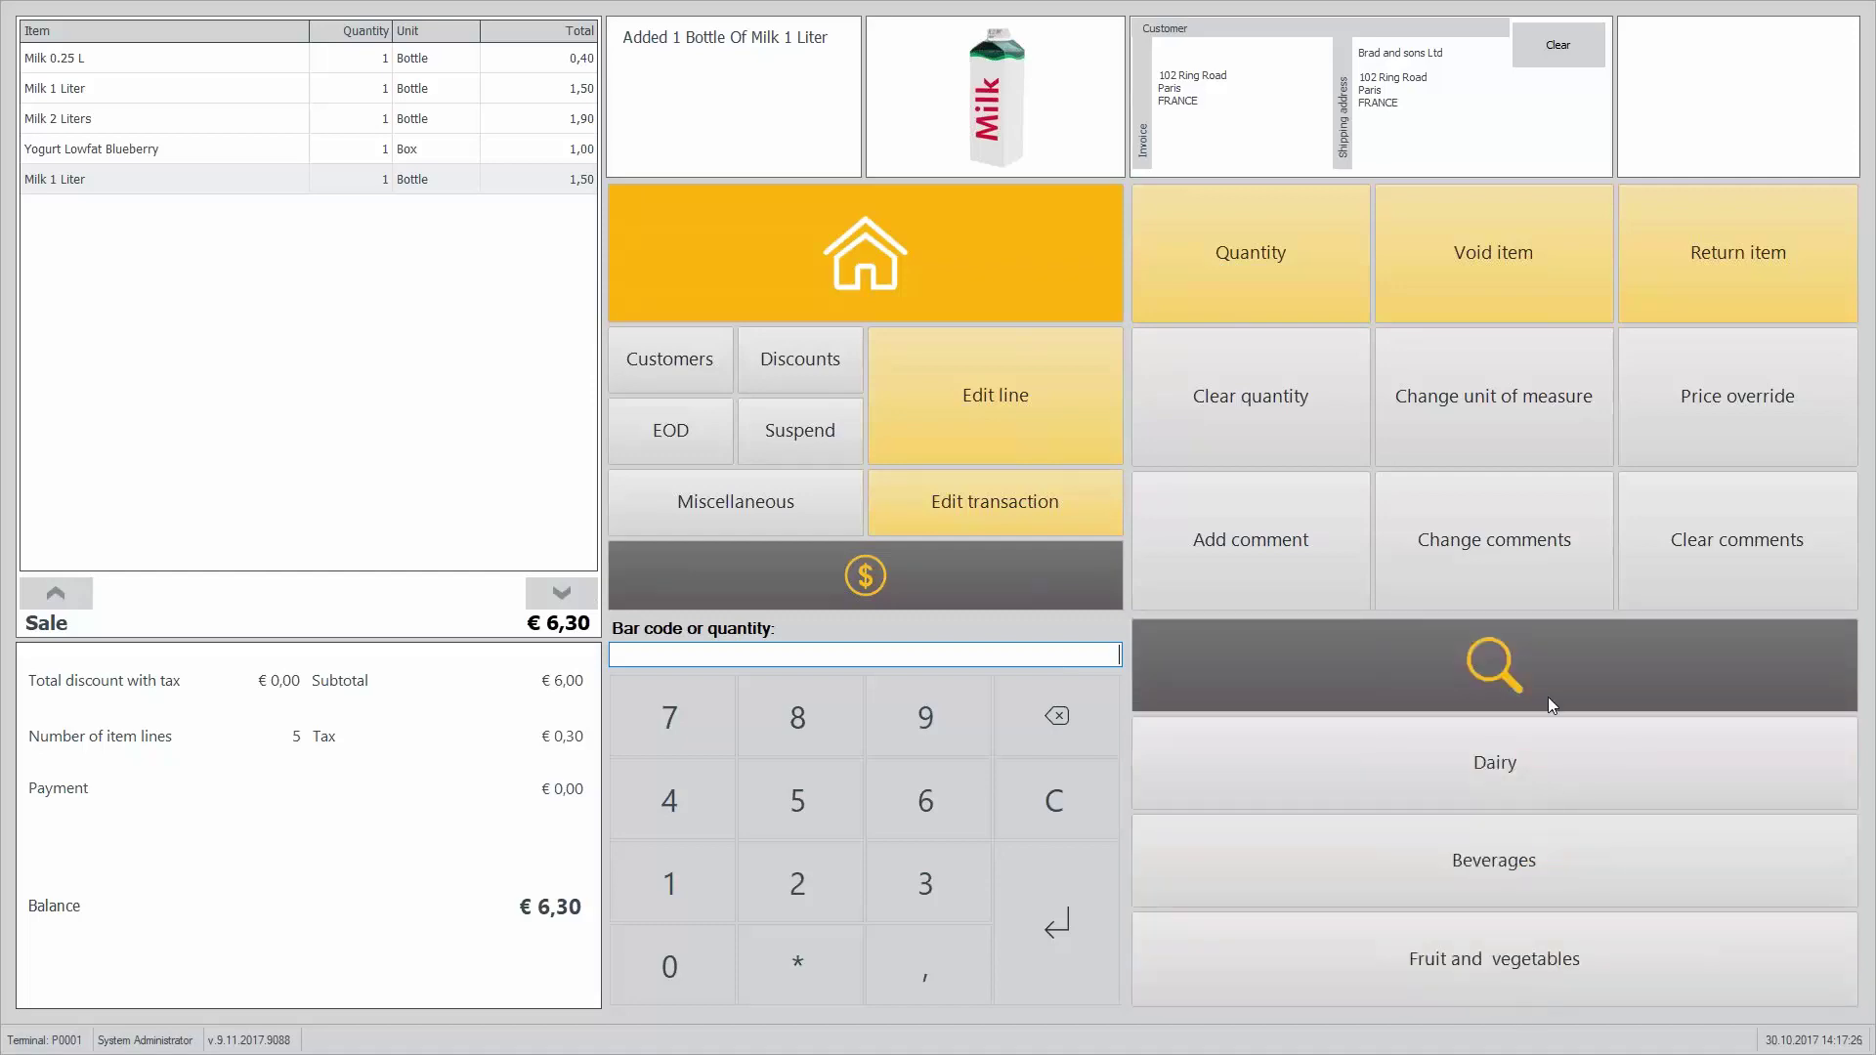
click(1521, 638)
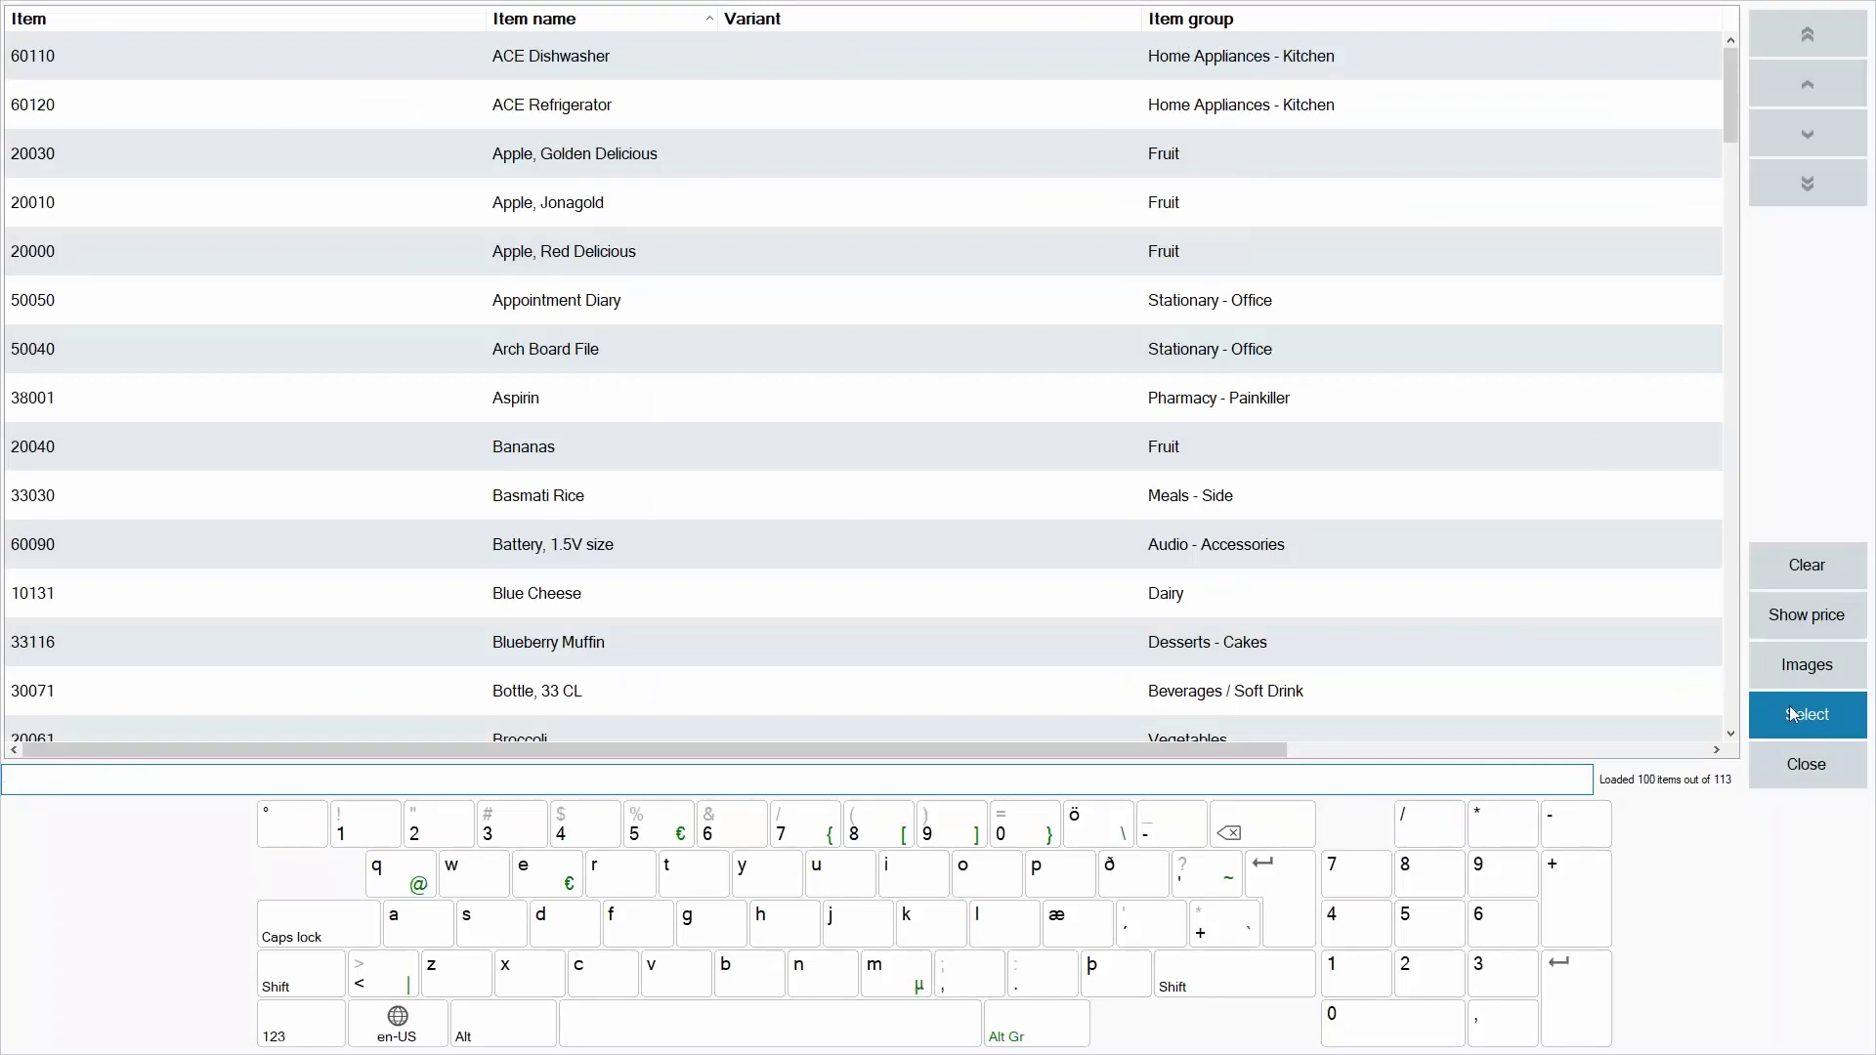
Step: Show the item search results as image tiles, then close it without picking an item
click(1808, 663)
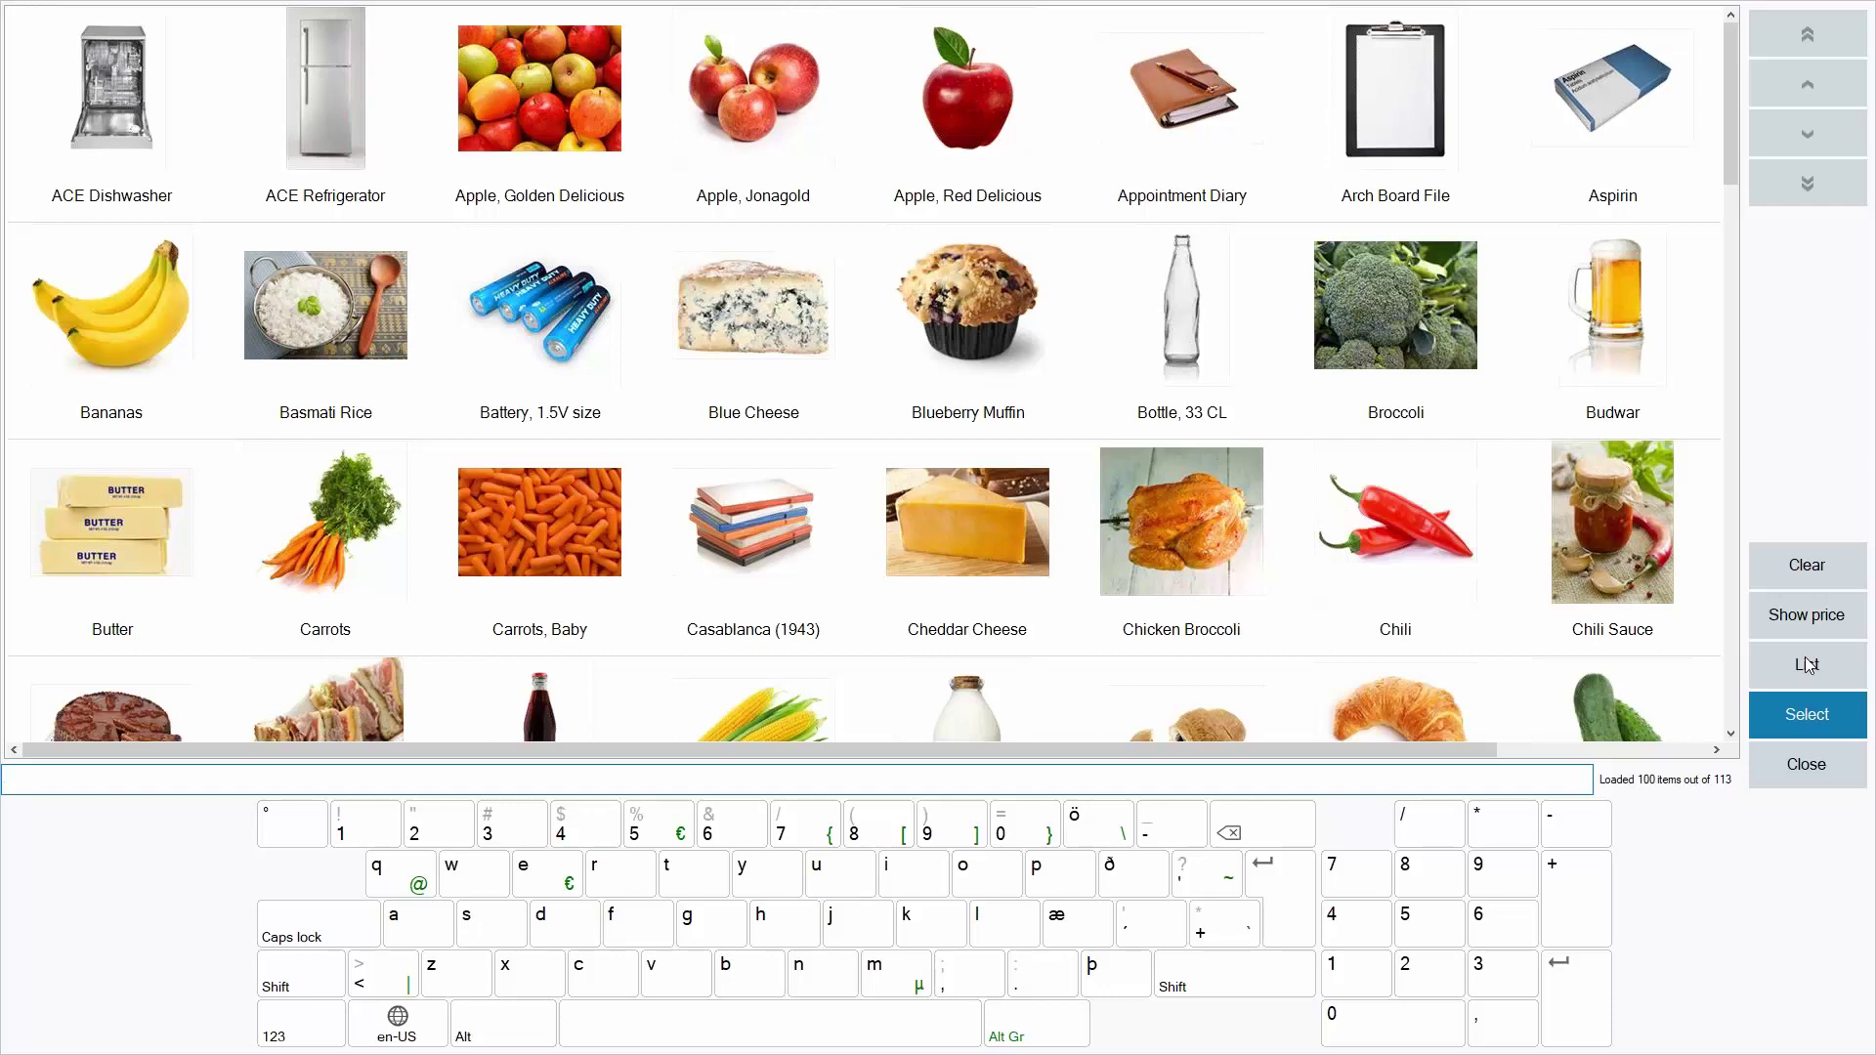
click(1797, 764)
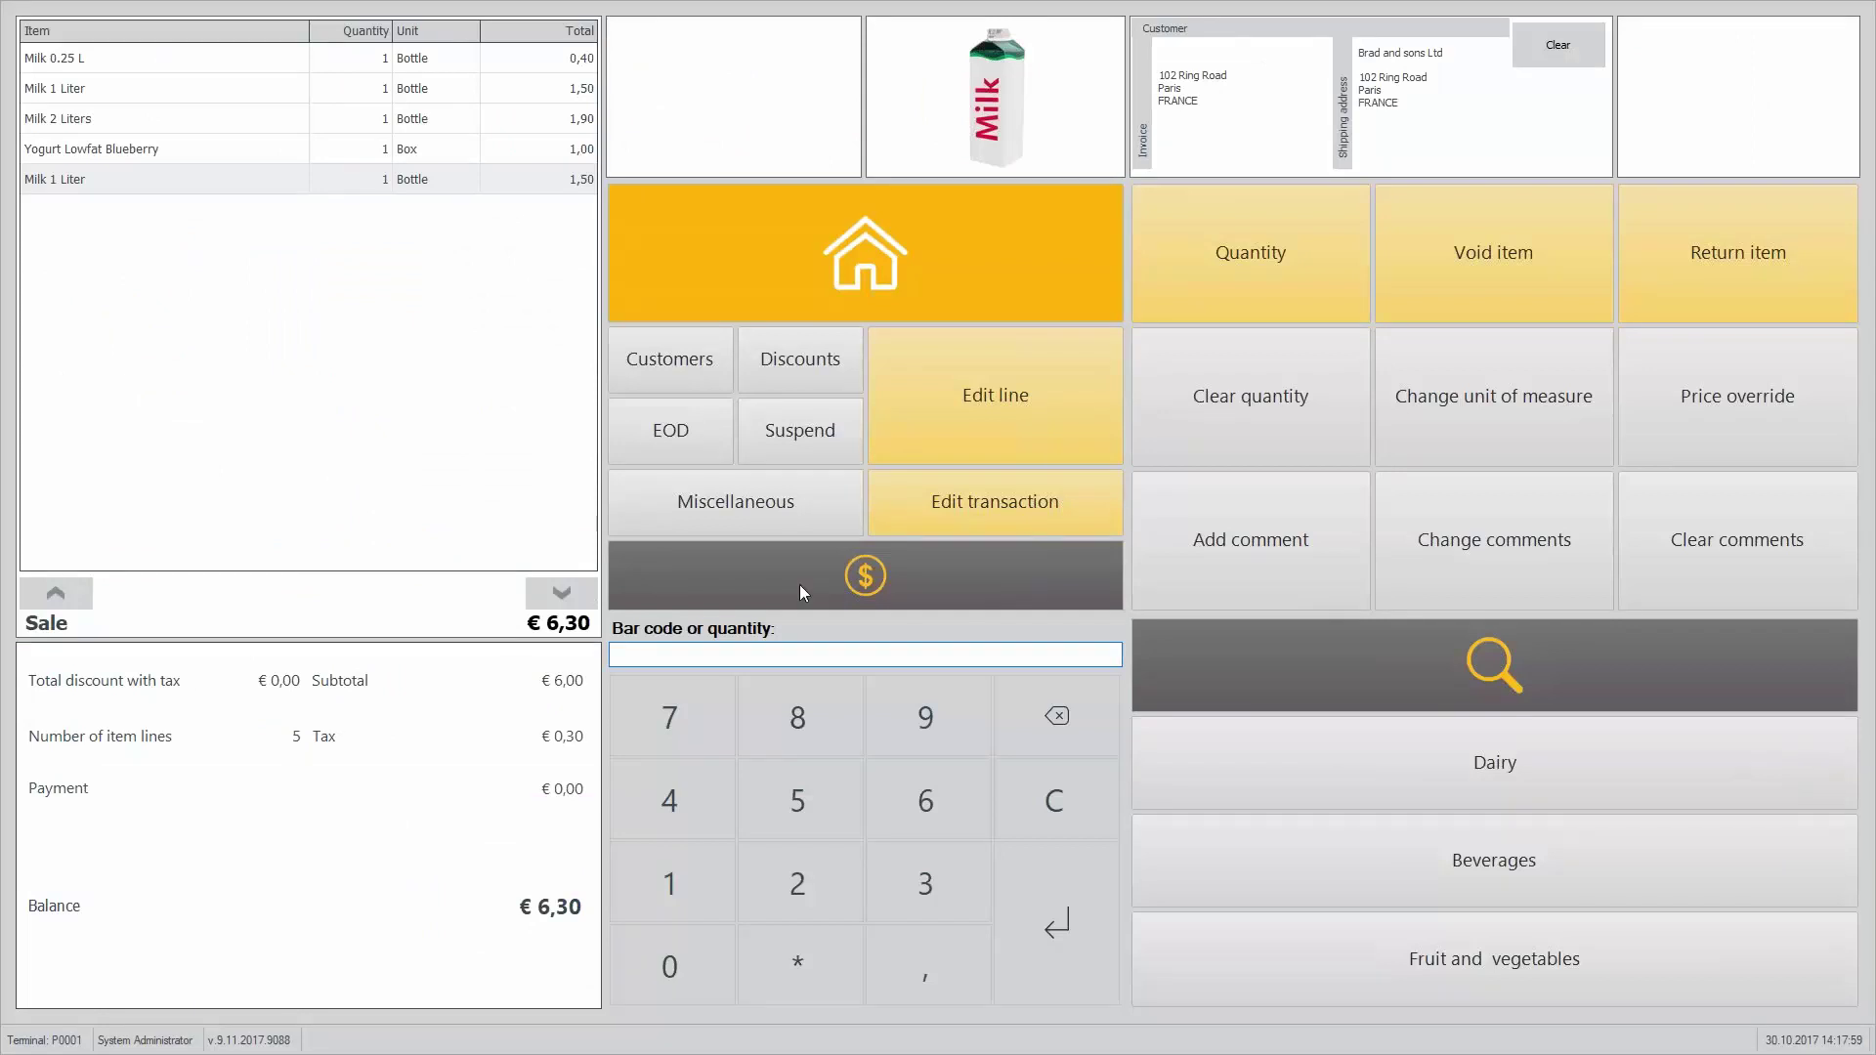
Step: Change the first Milk 1 Liter line to quantity 10, then bring Site Manager forward
click(266, 89)
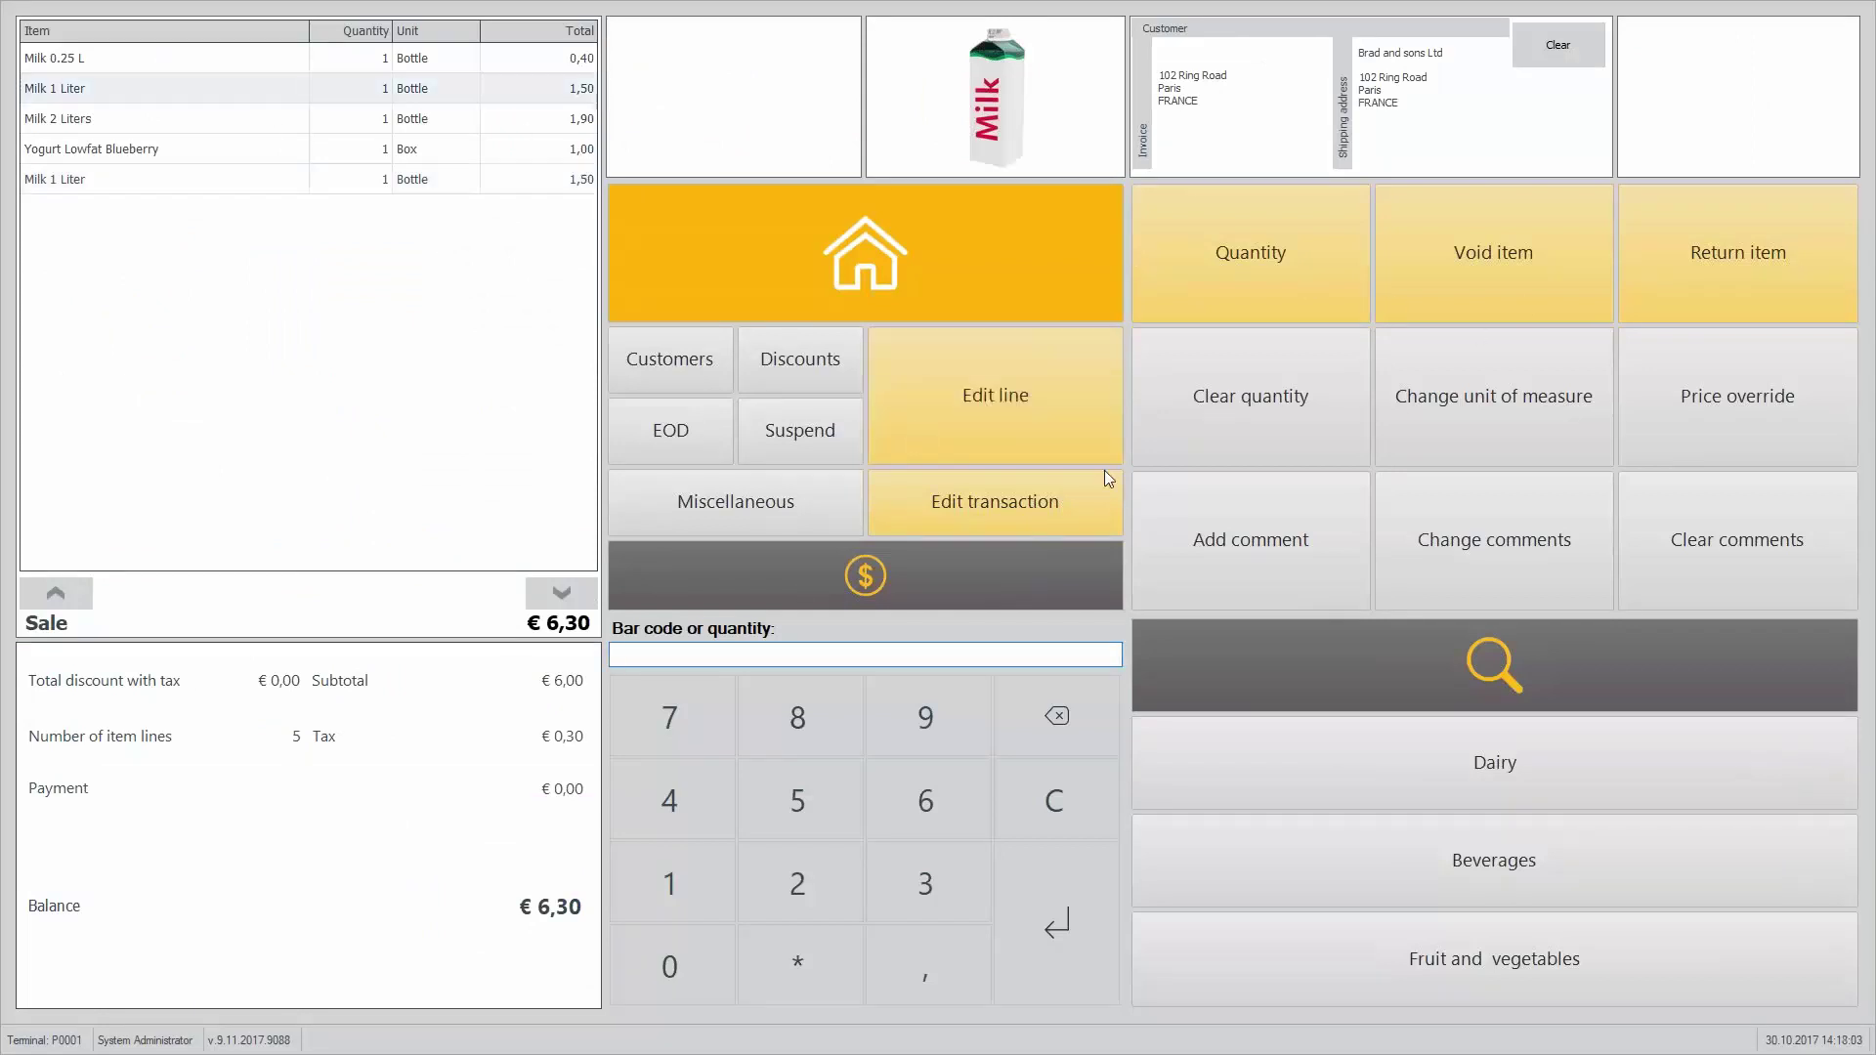
click(1266, 290)
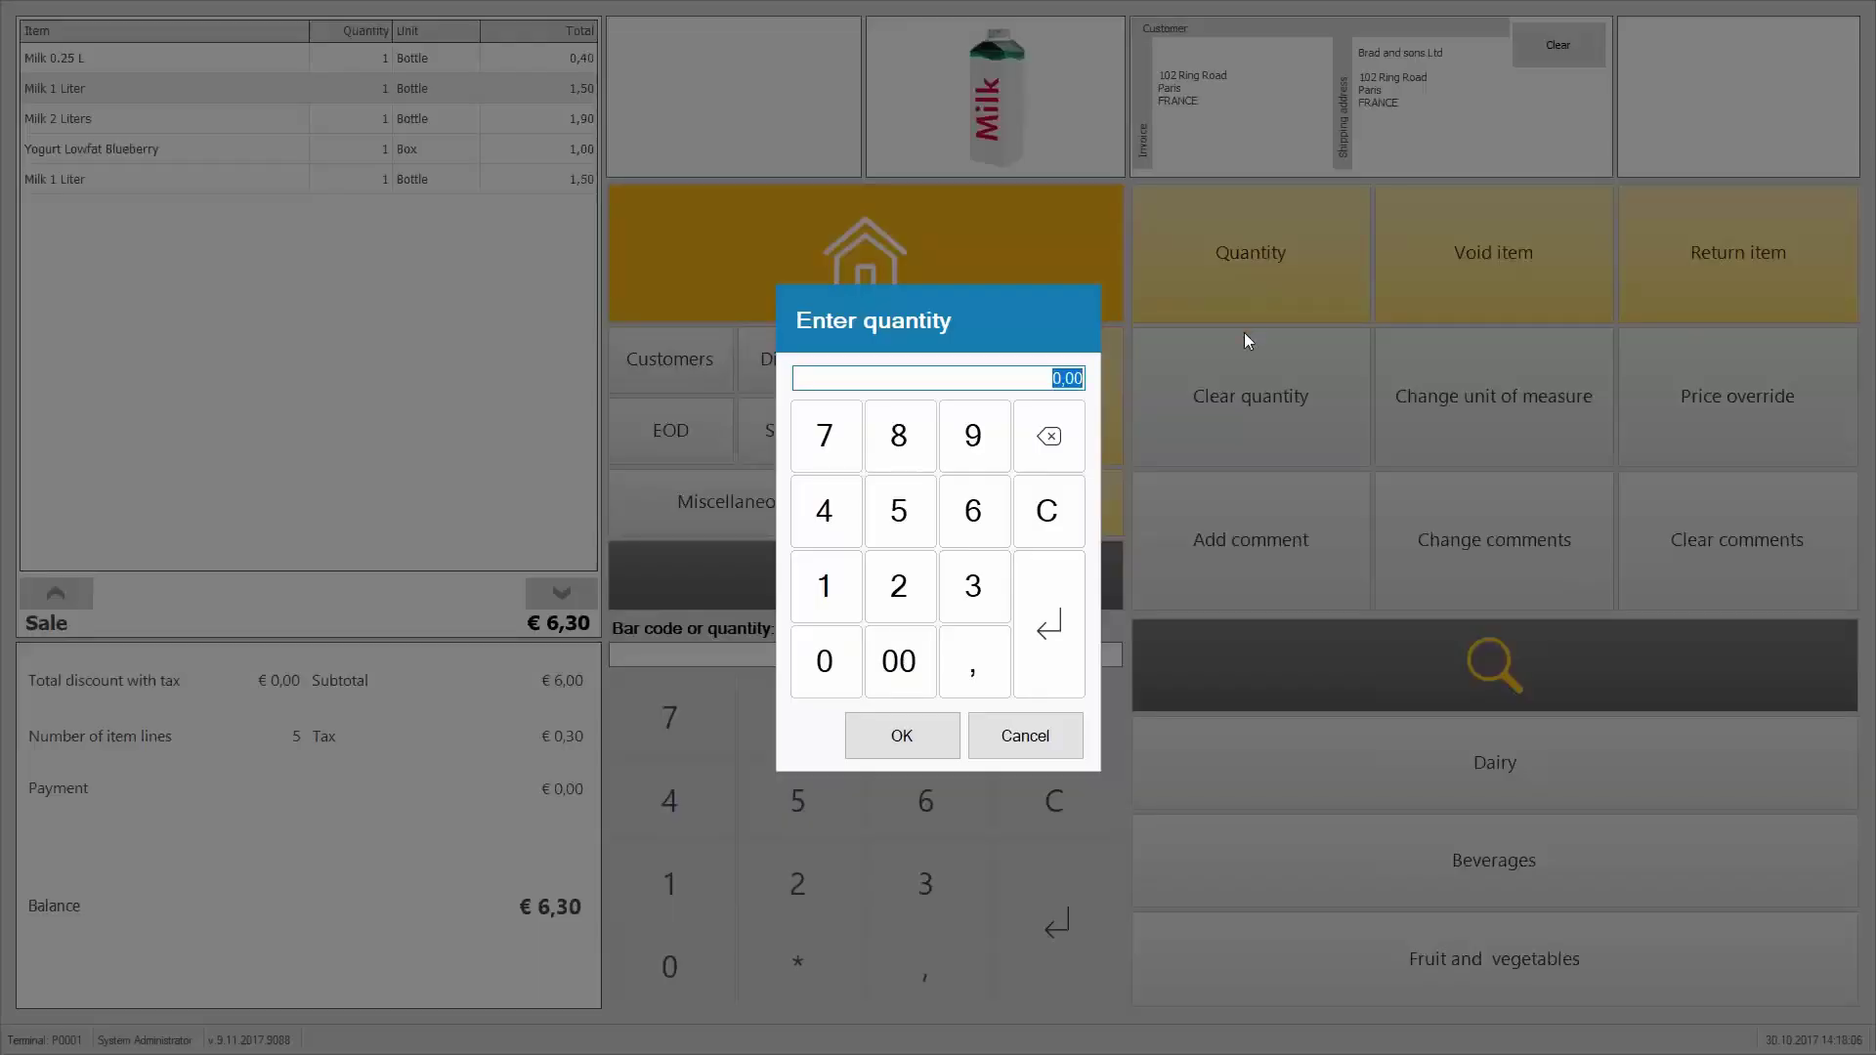
text(10)
key(Return)
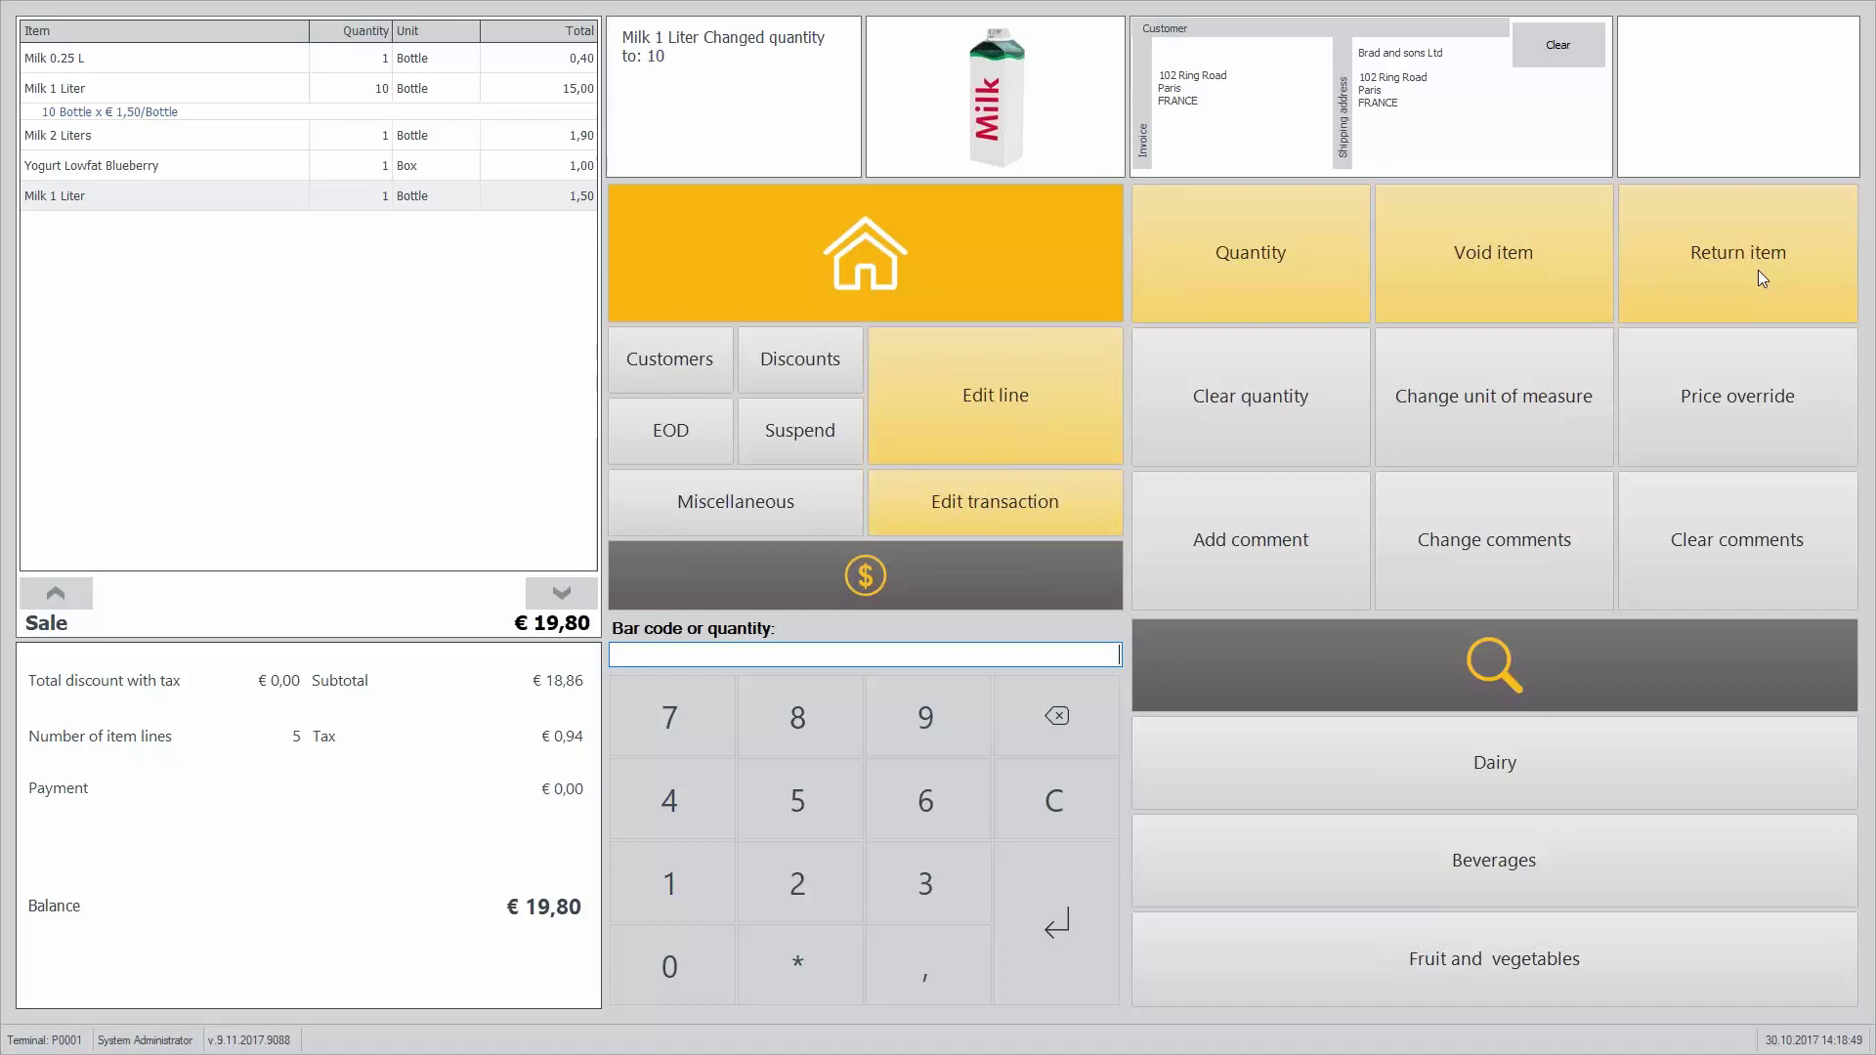
key(alt+Tab)
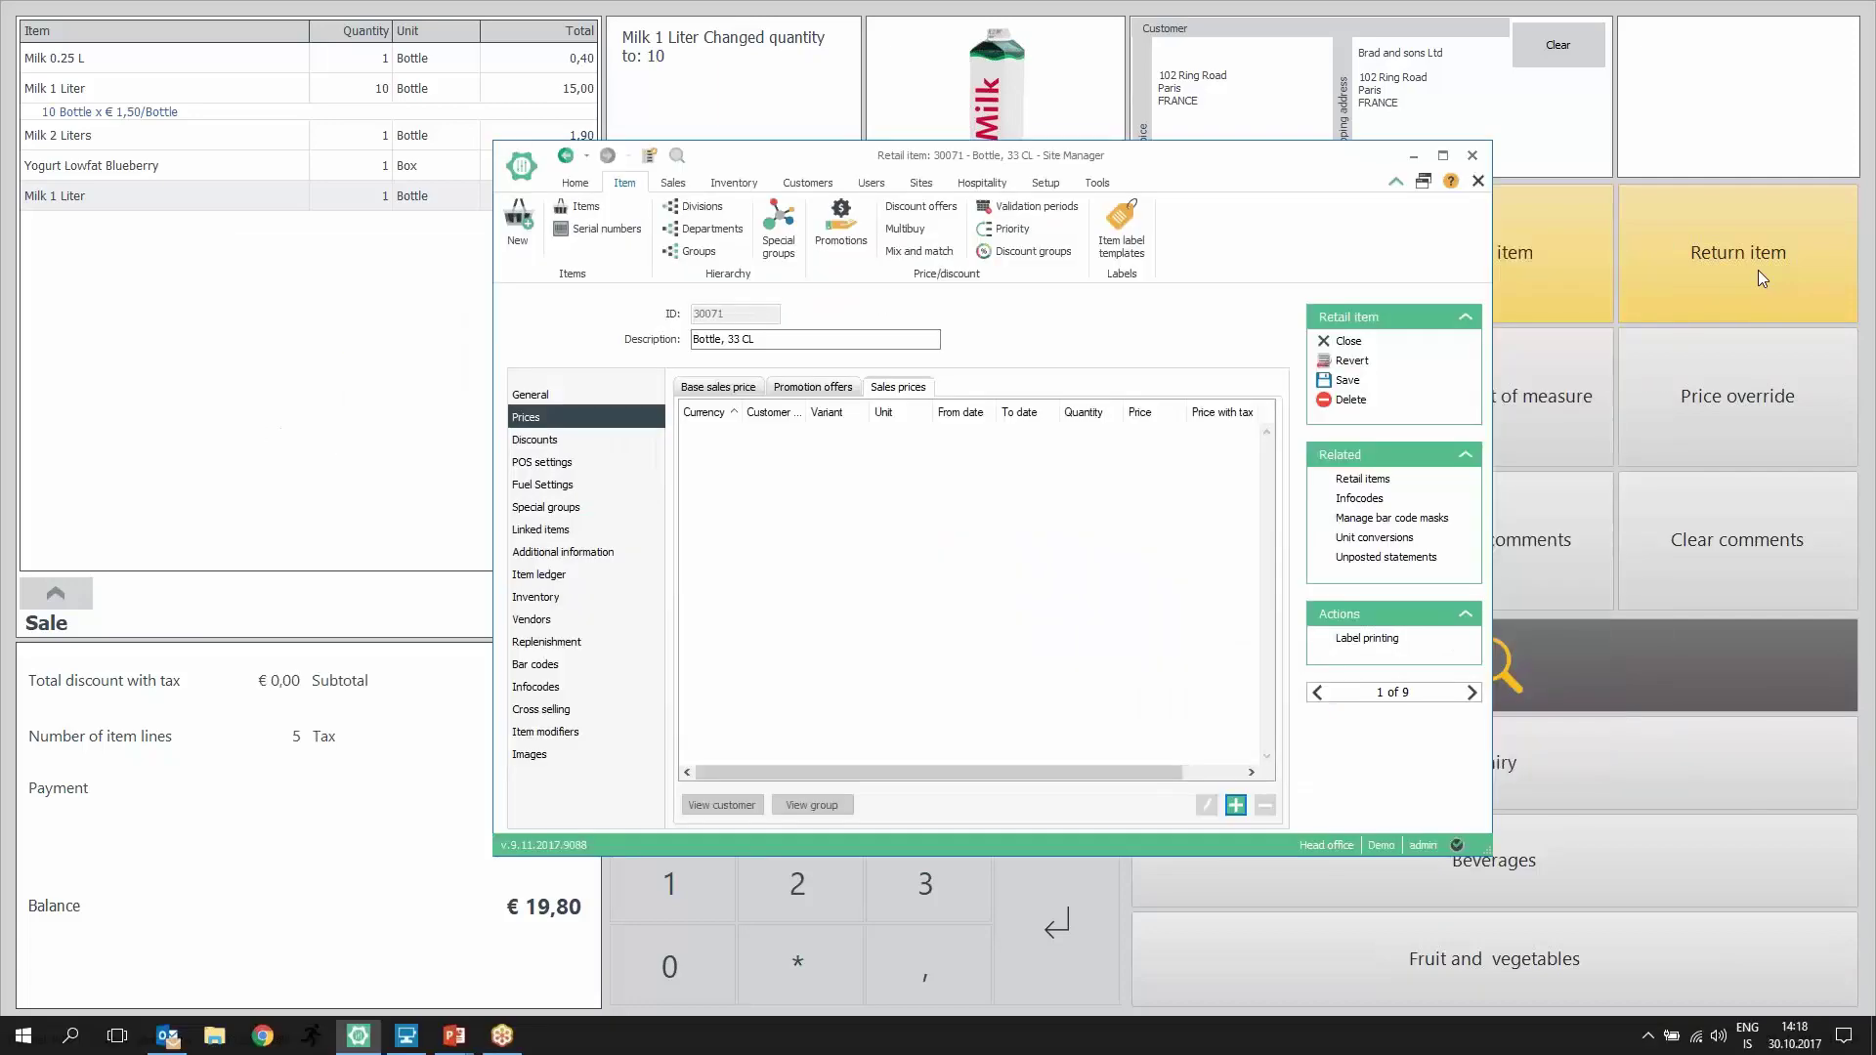
Step: Review the Cashiers user group's permissions down to Customer orders, then return to the POS
click(871, 183)
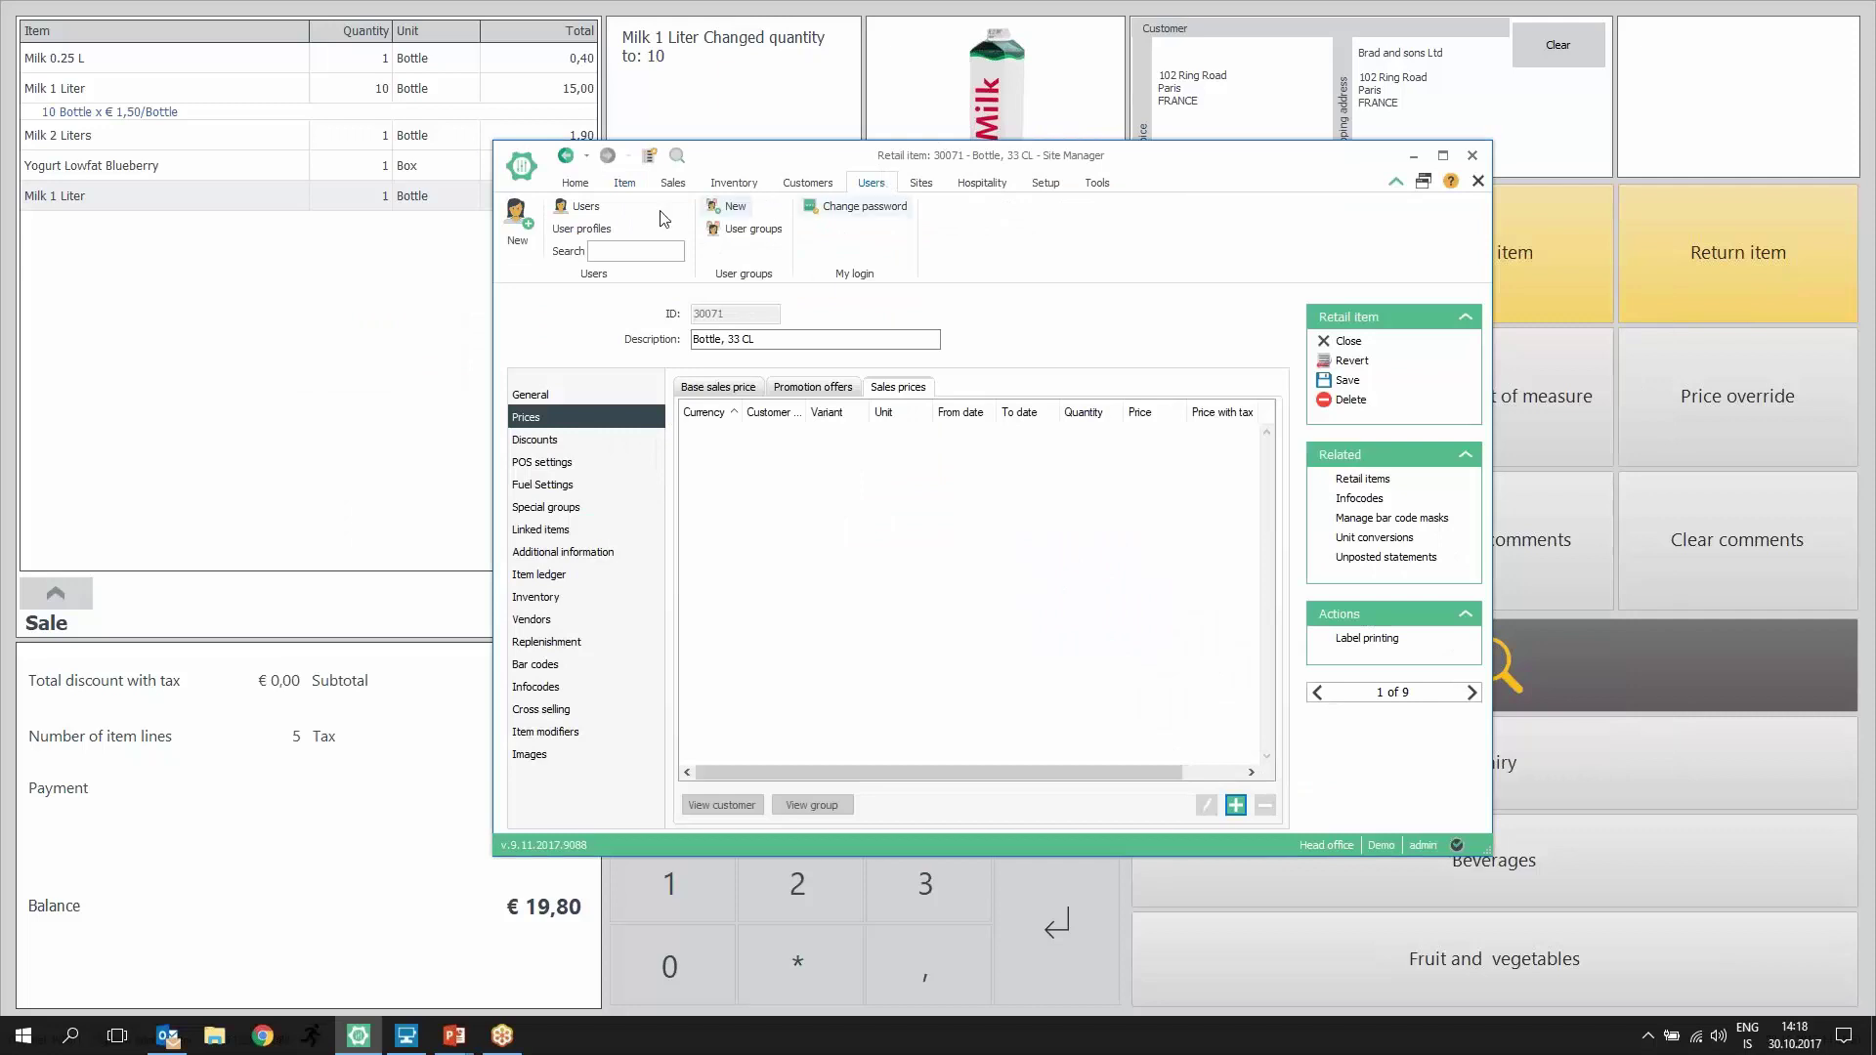
click(766, 239)
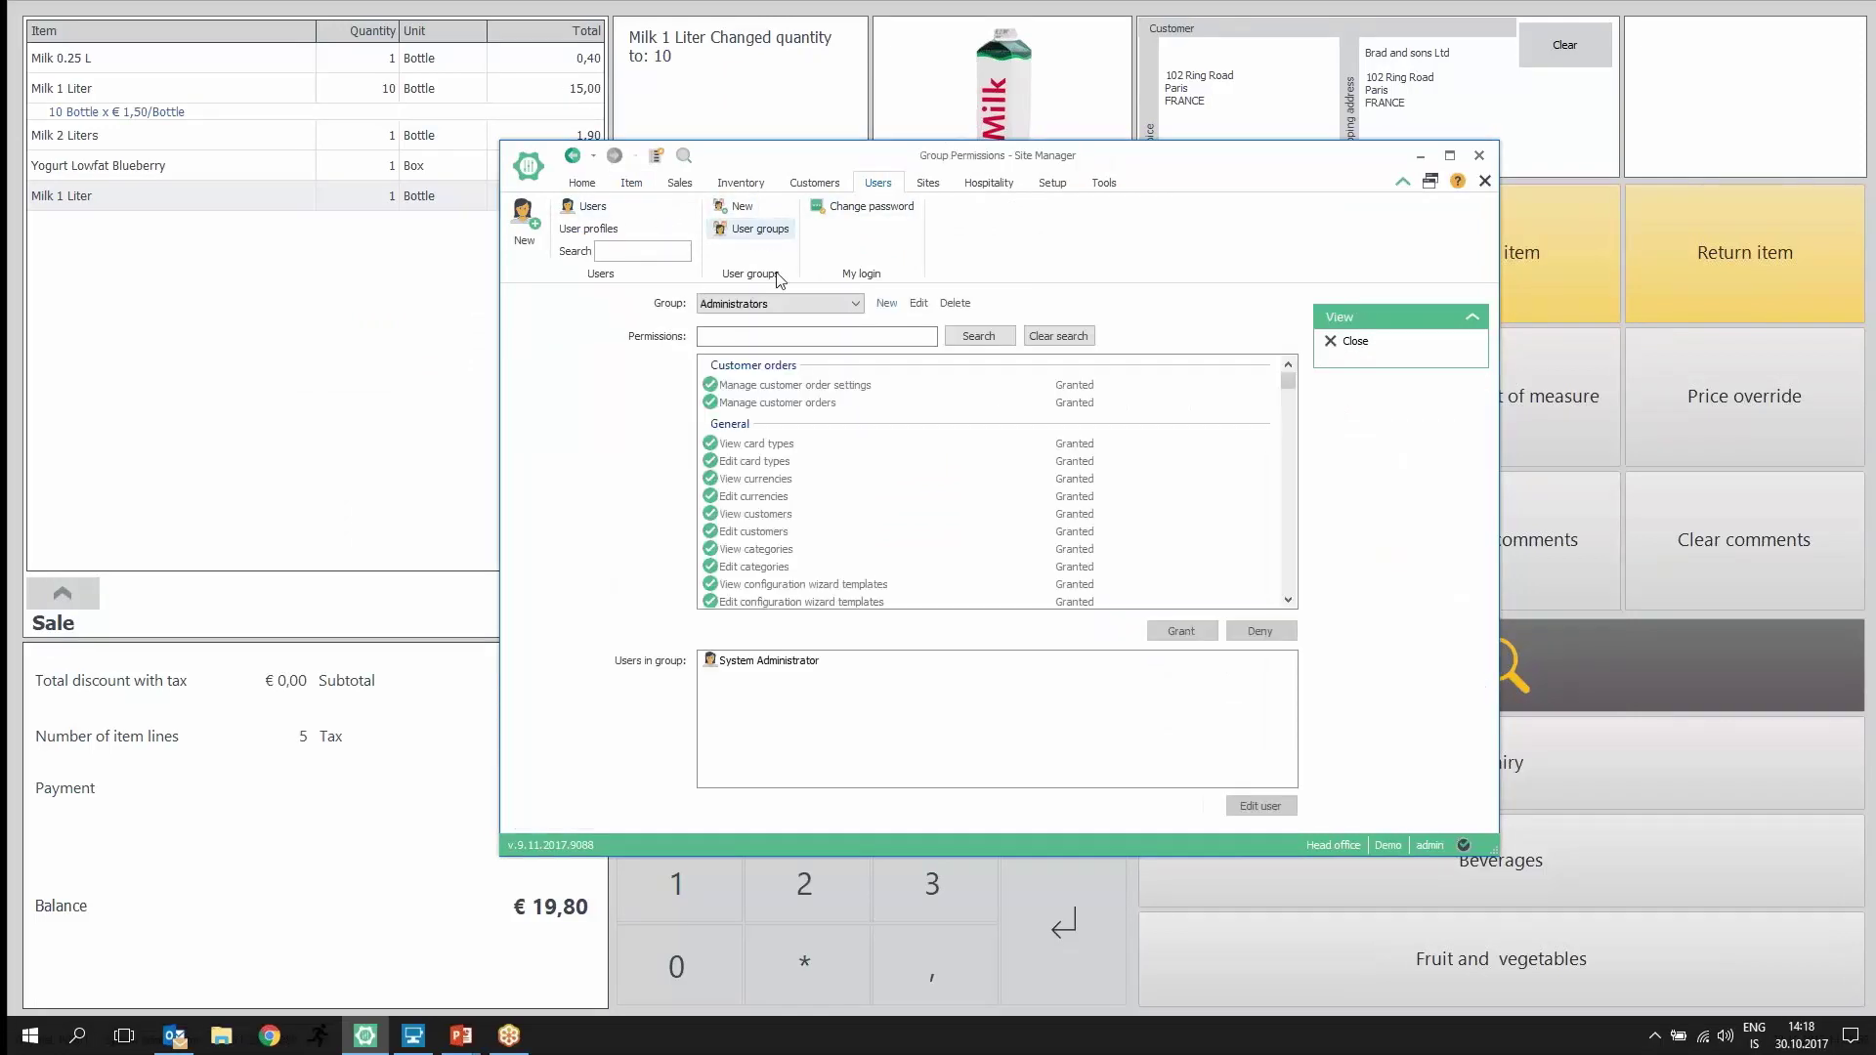
click(756, 307)
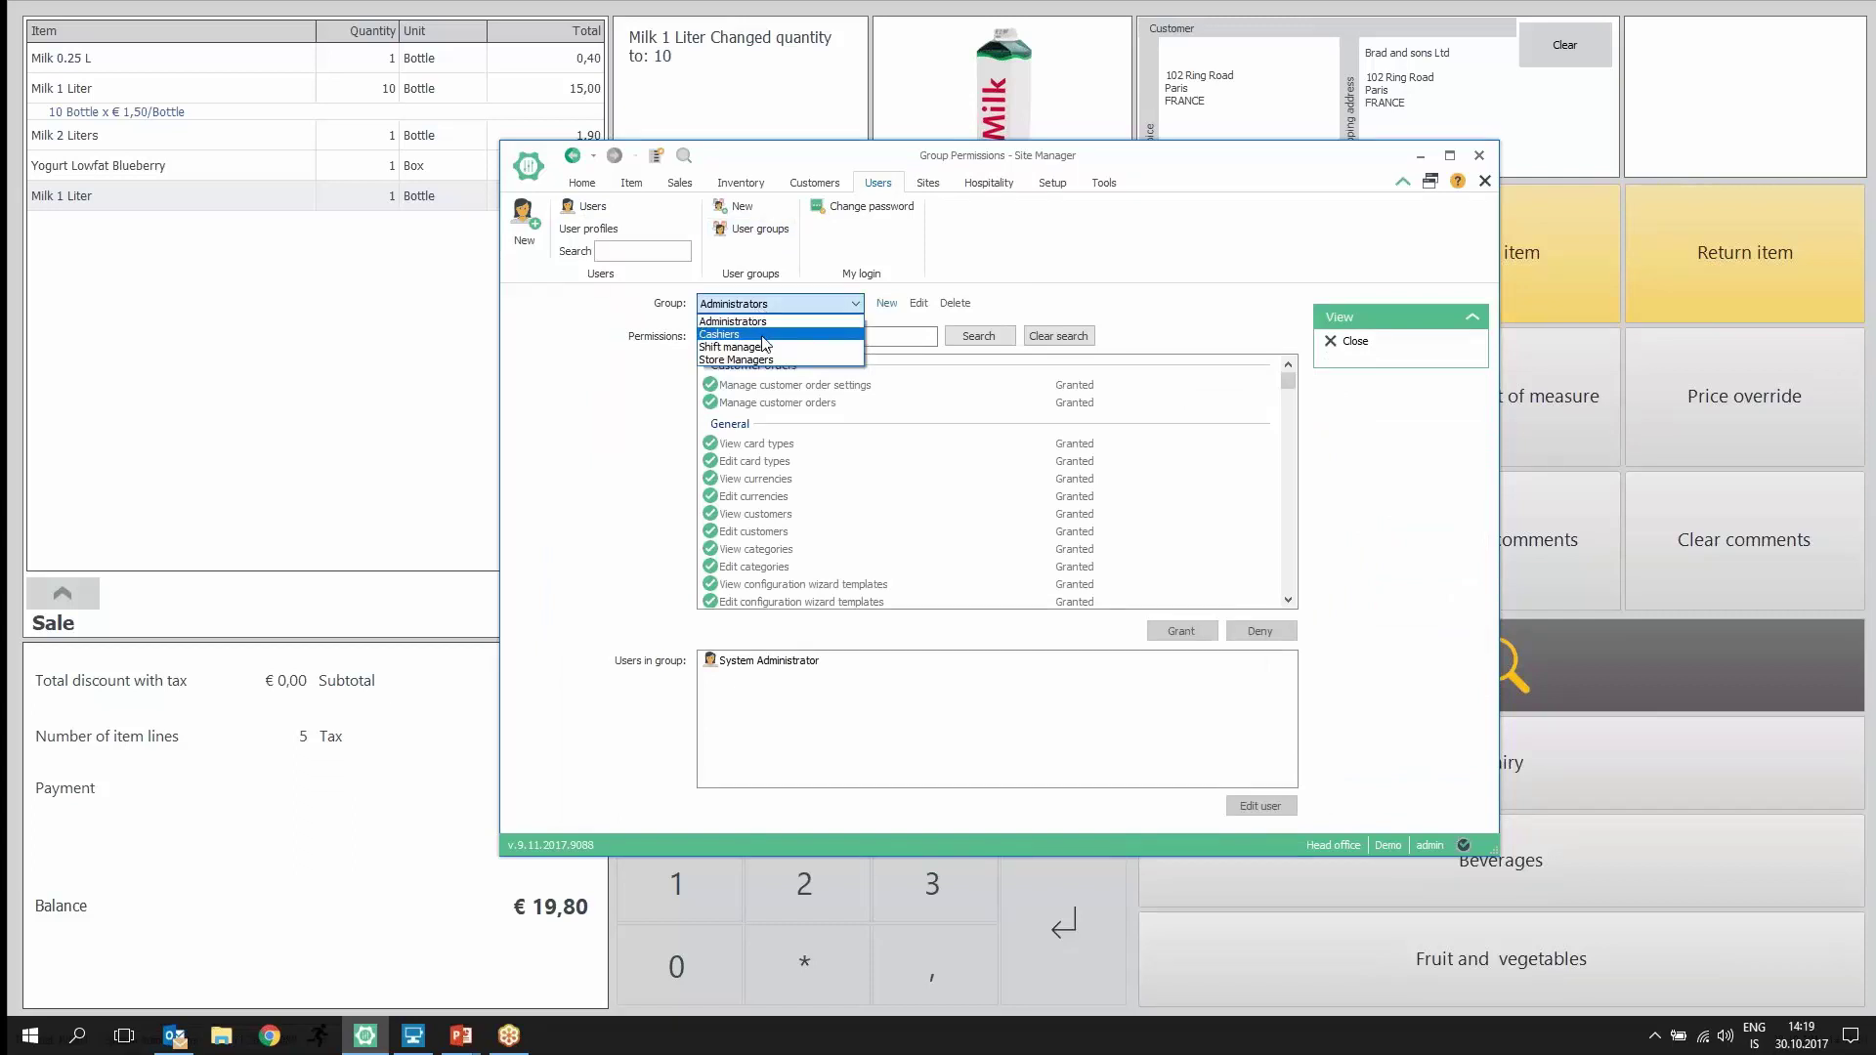
click(762, 338)
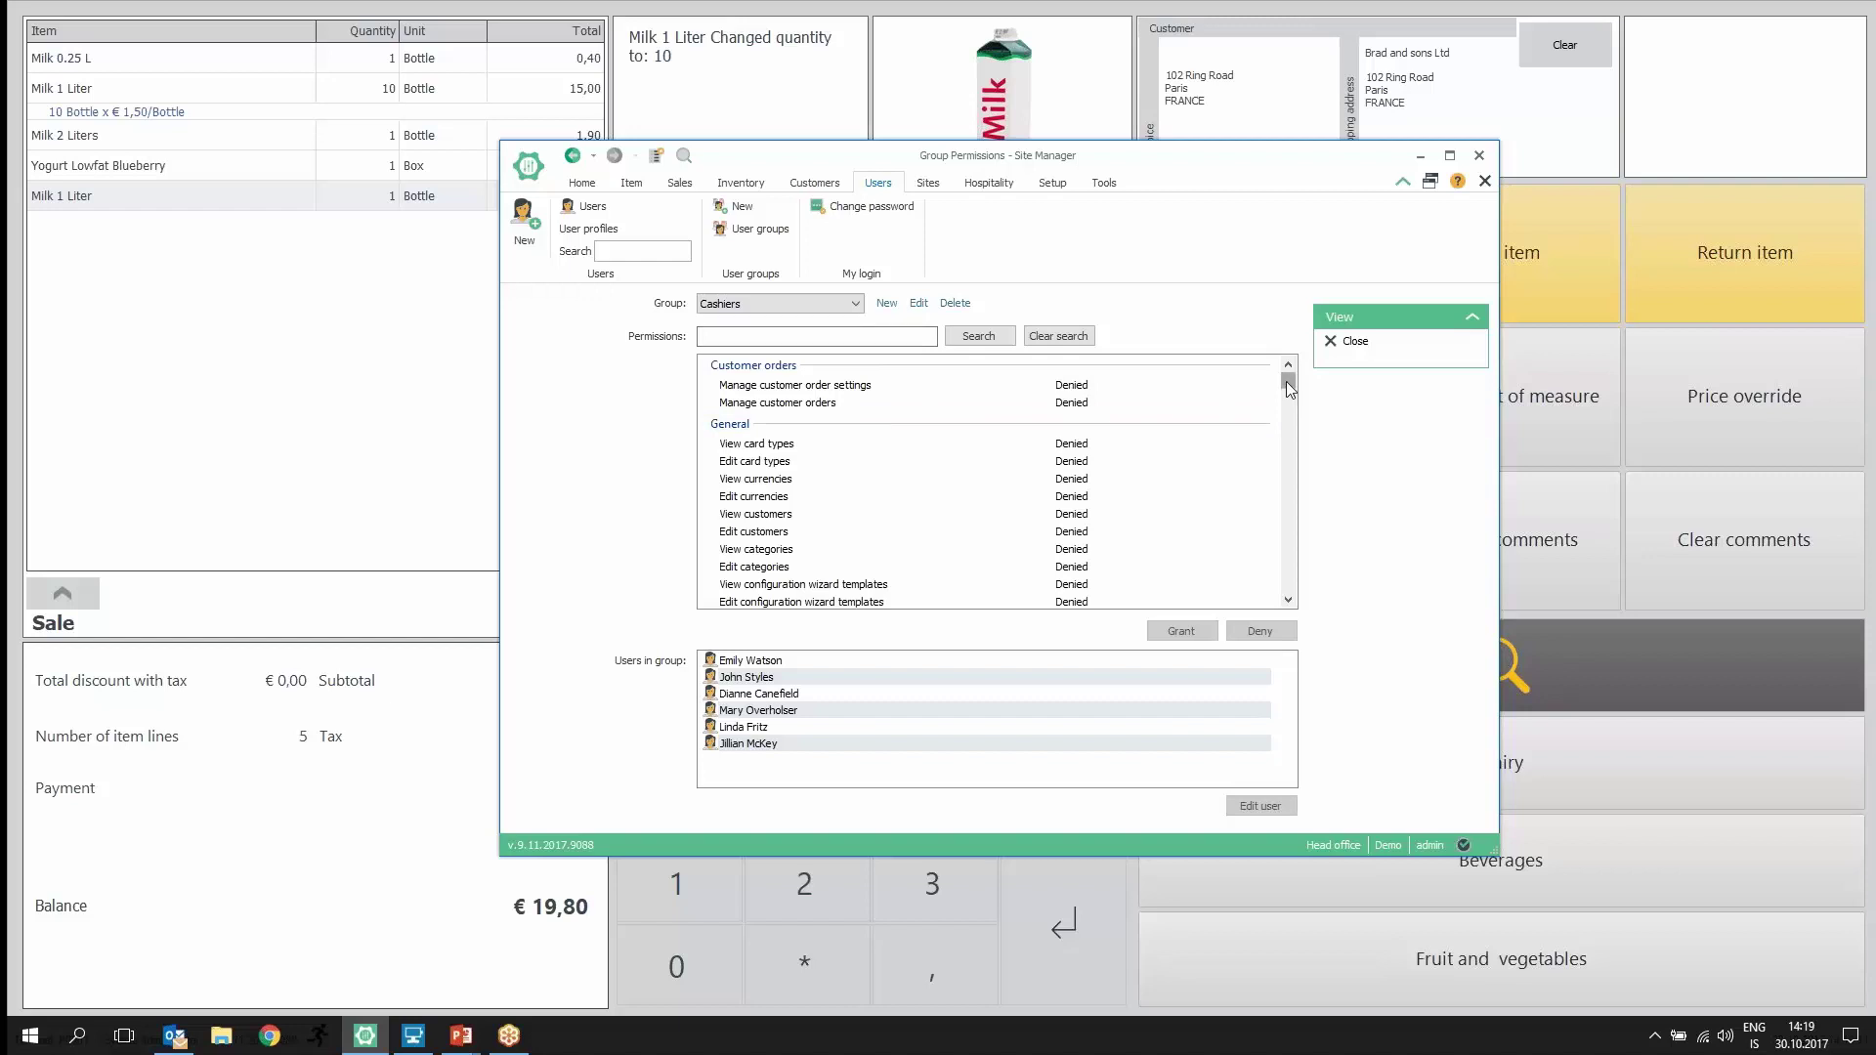
mouse_move(1288, 384)
mouse_down()
mouse_move(1288, 416)
mouse_move(1288, 395)
mouse_up()
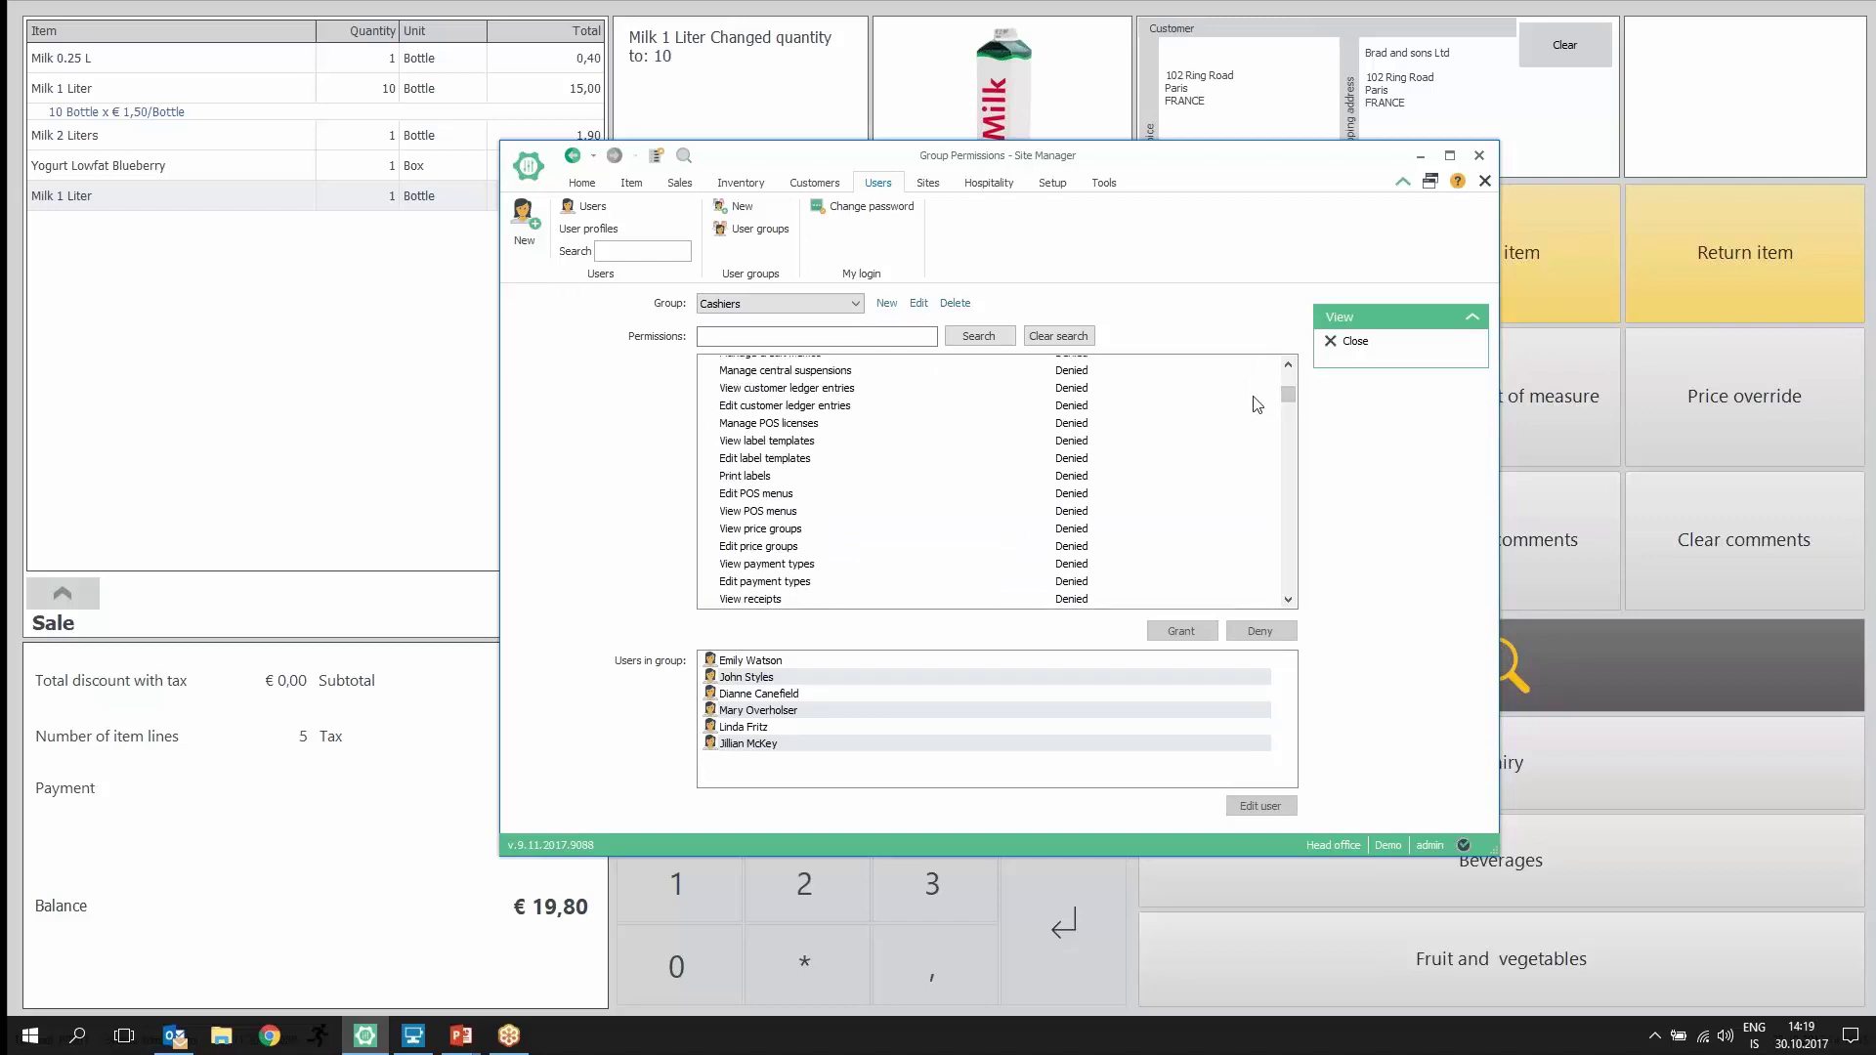
drag(1290, 393, 1295, 473)
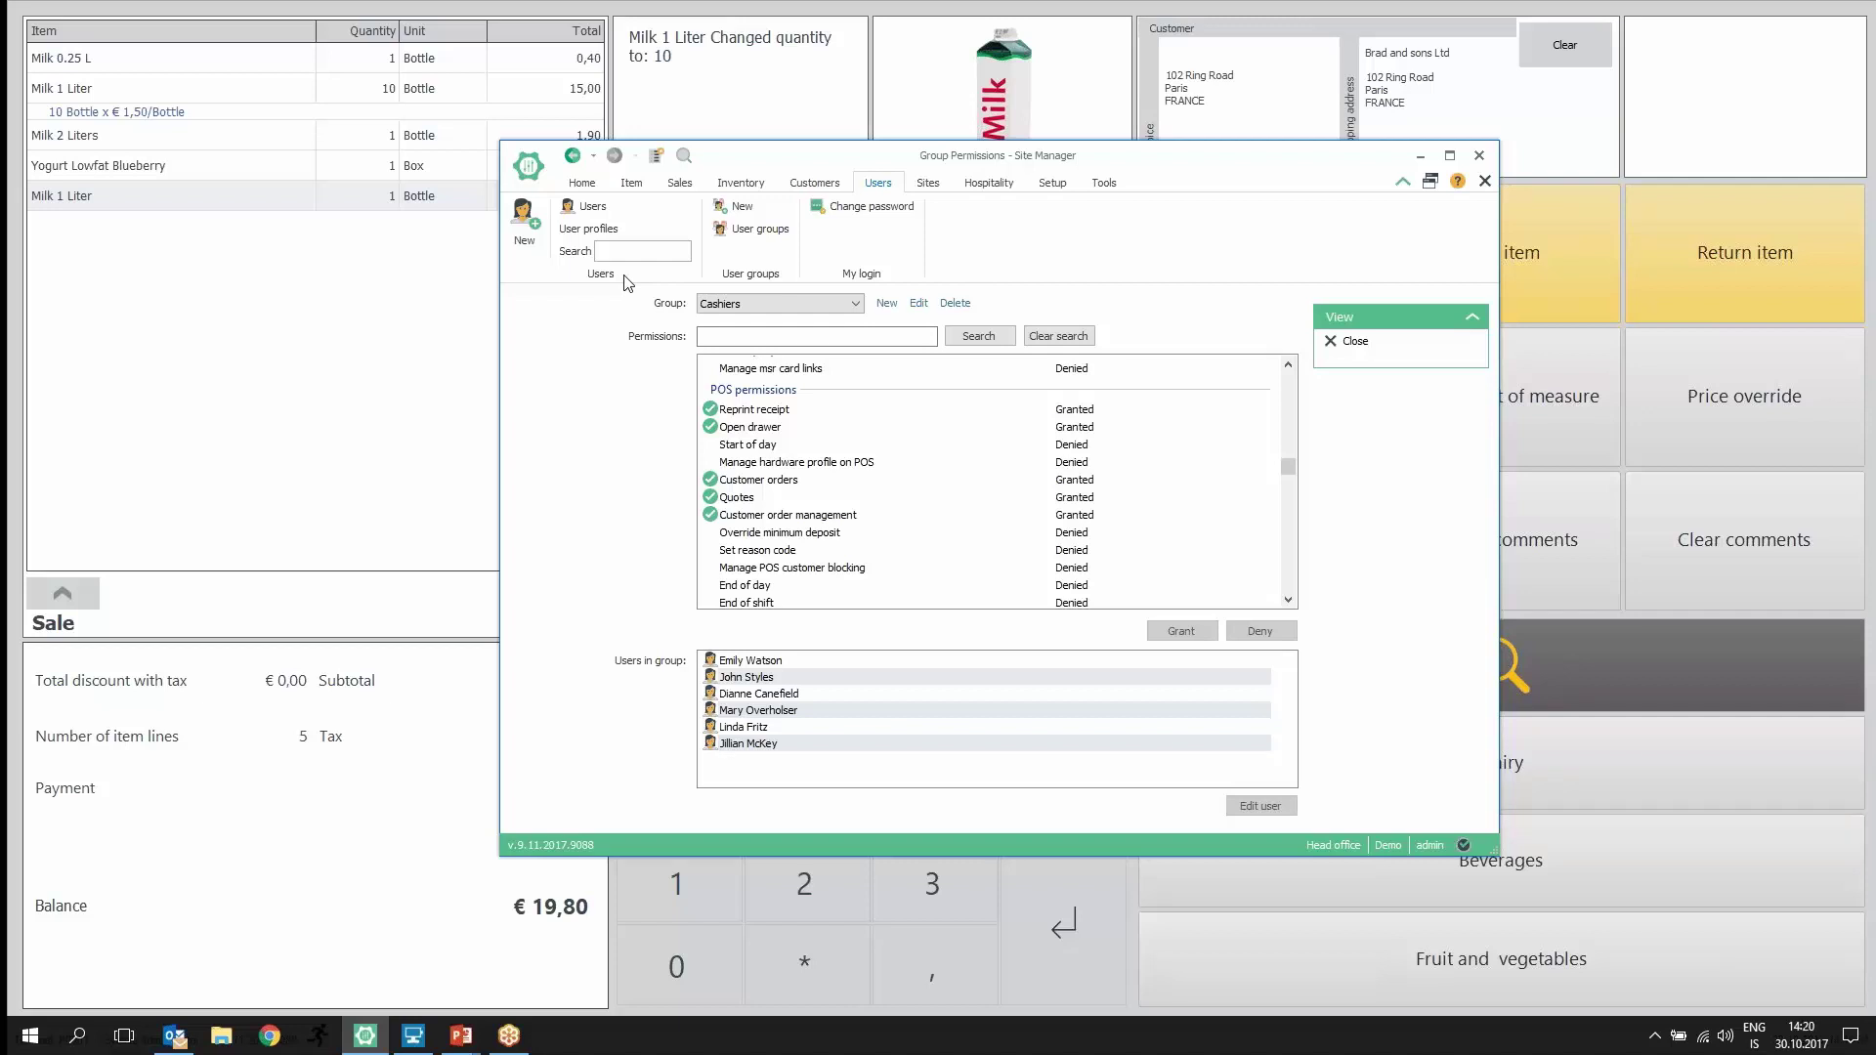
click(749, 122)
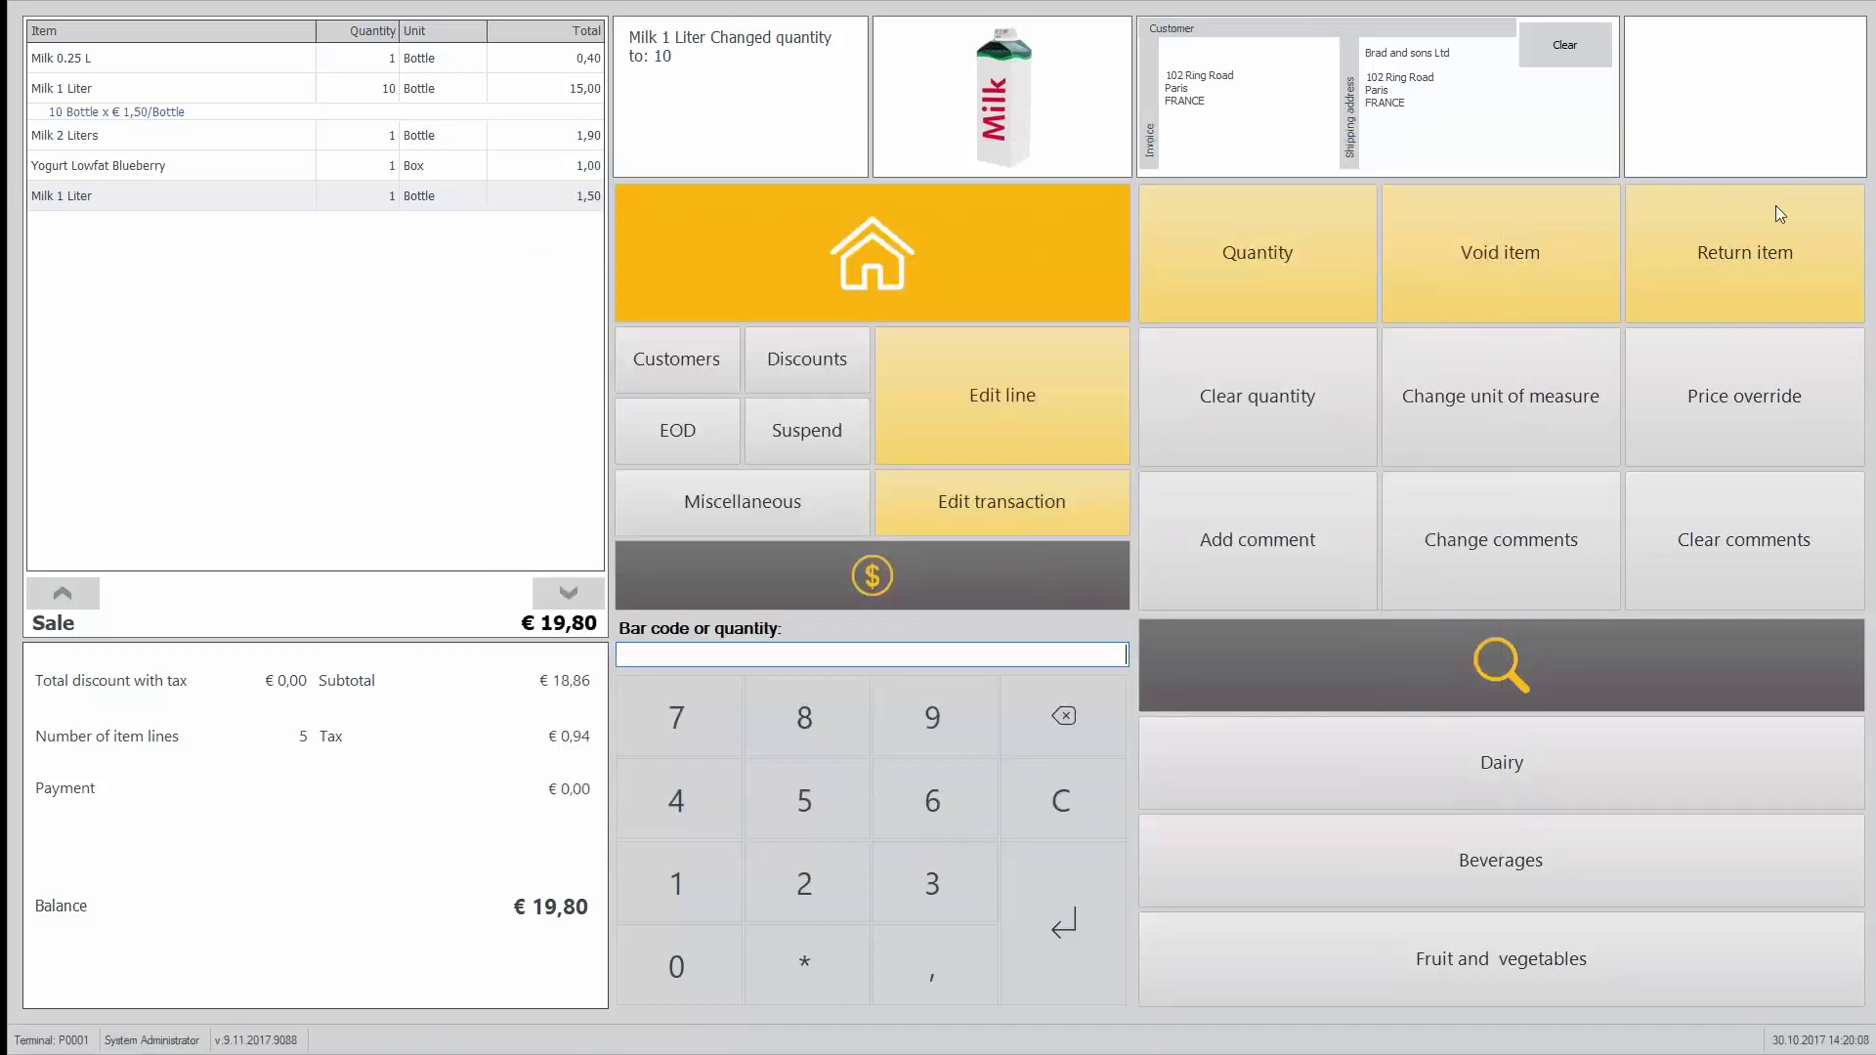
Step: Pay 1000 in Icelandic króna after trying and cancelling a customer account payment
click(927, 588)
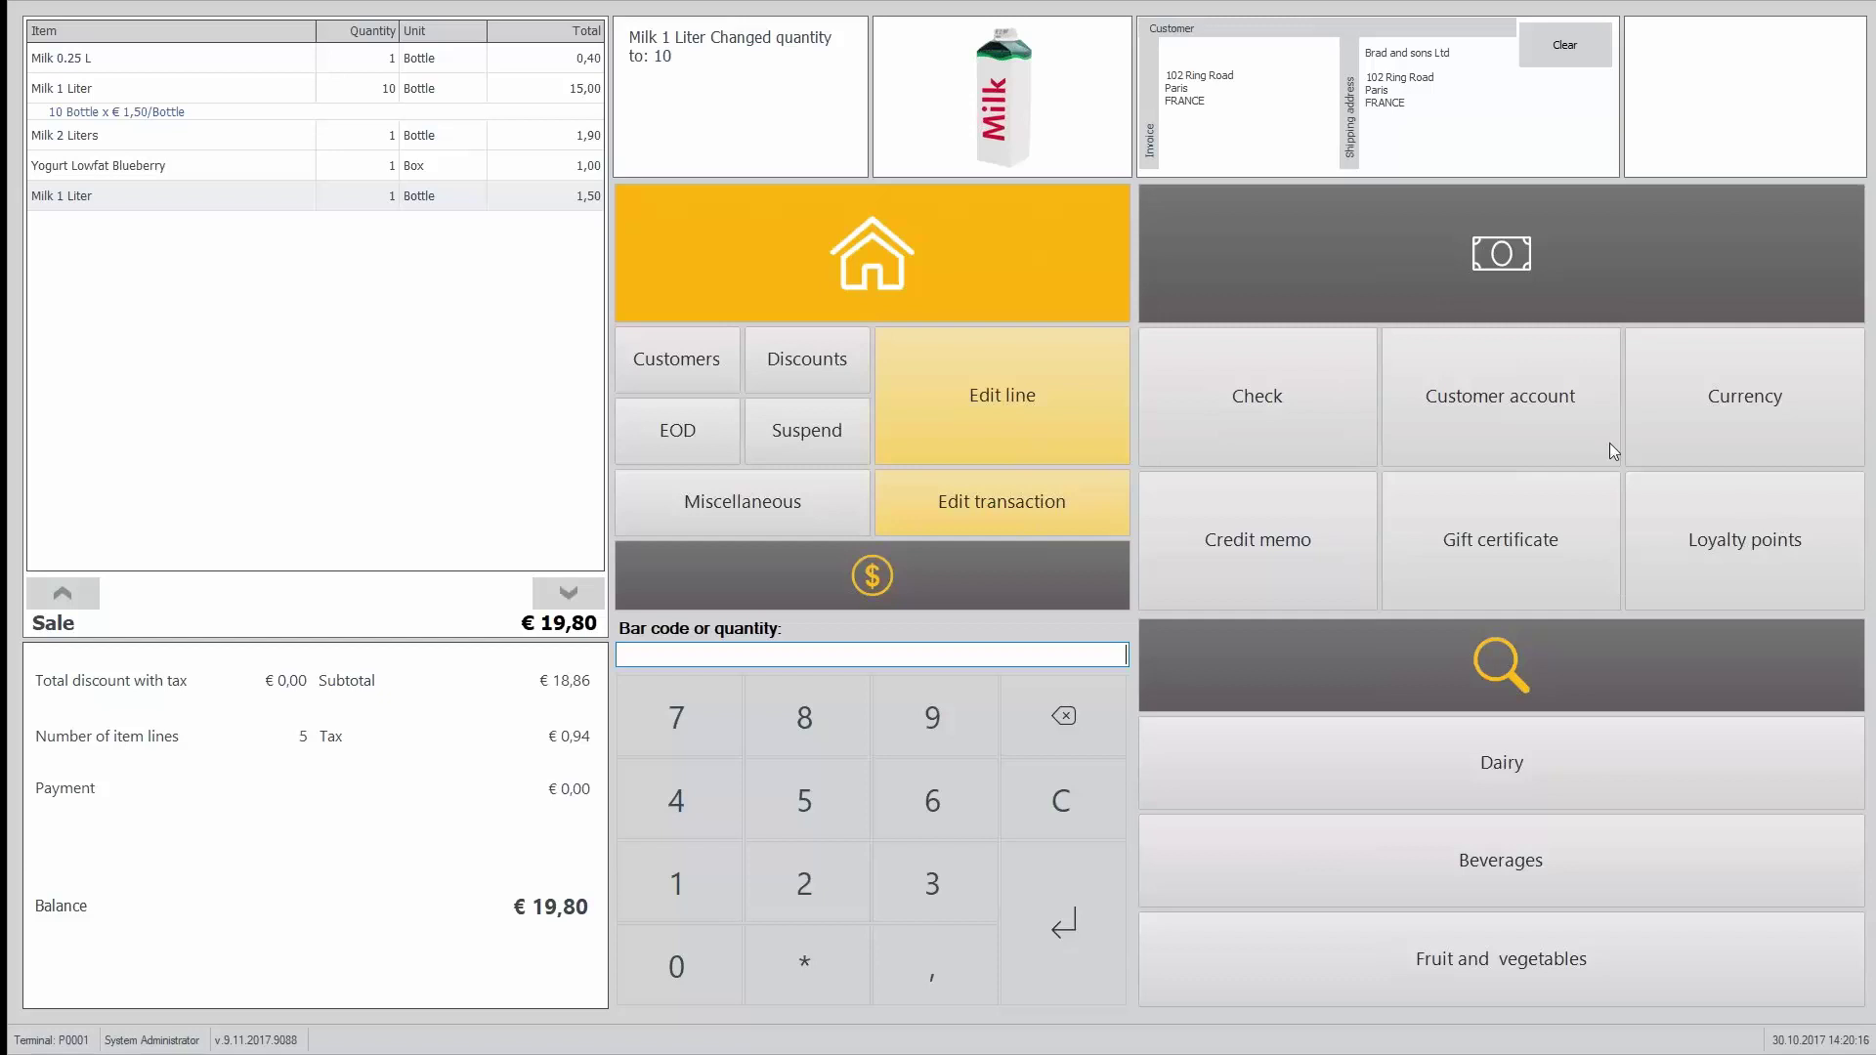
click(1506, 414)
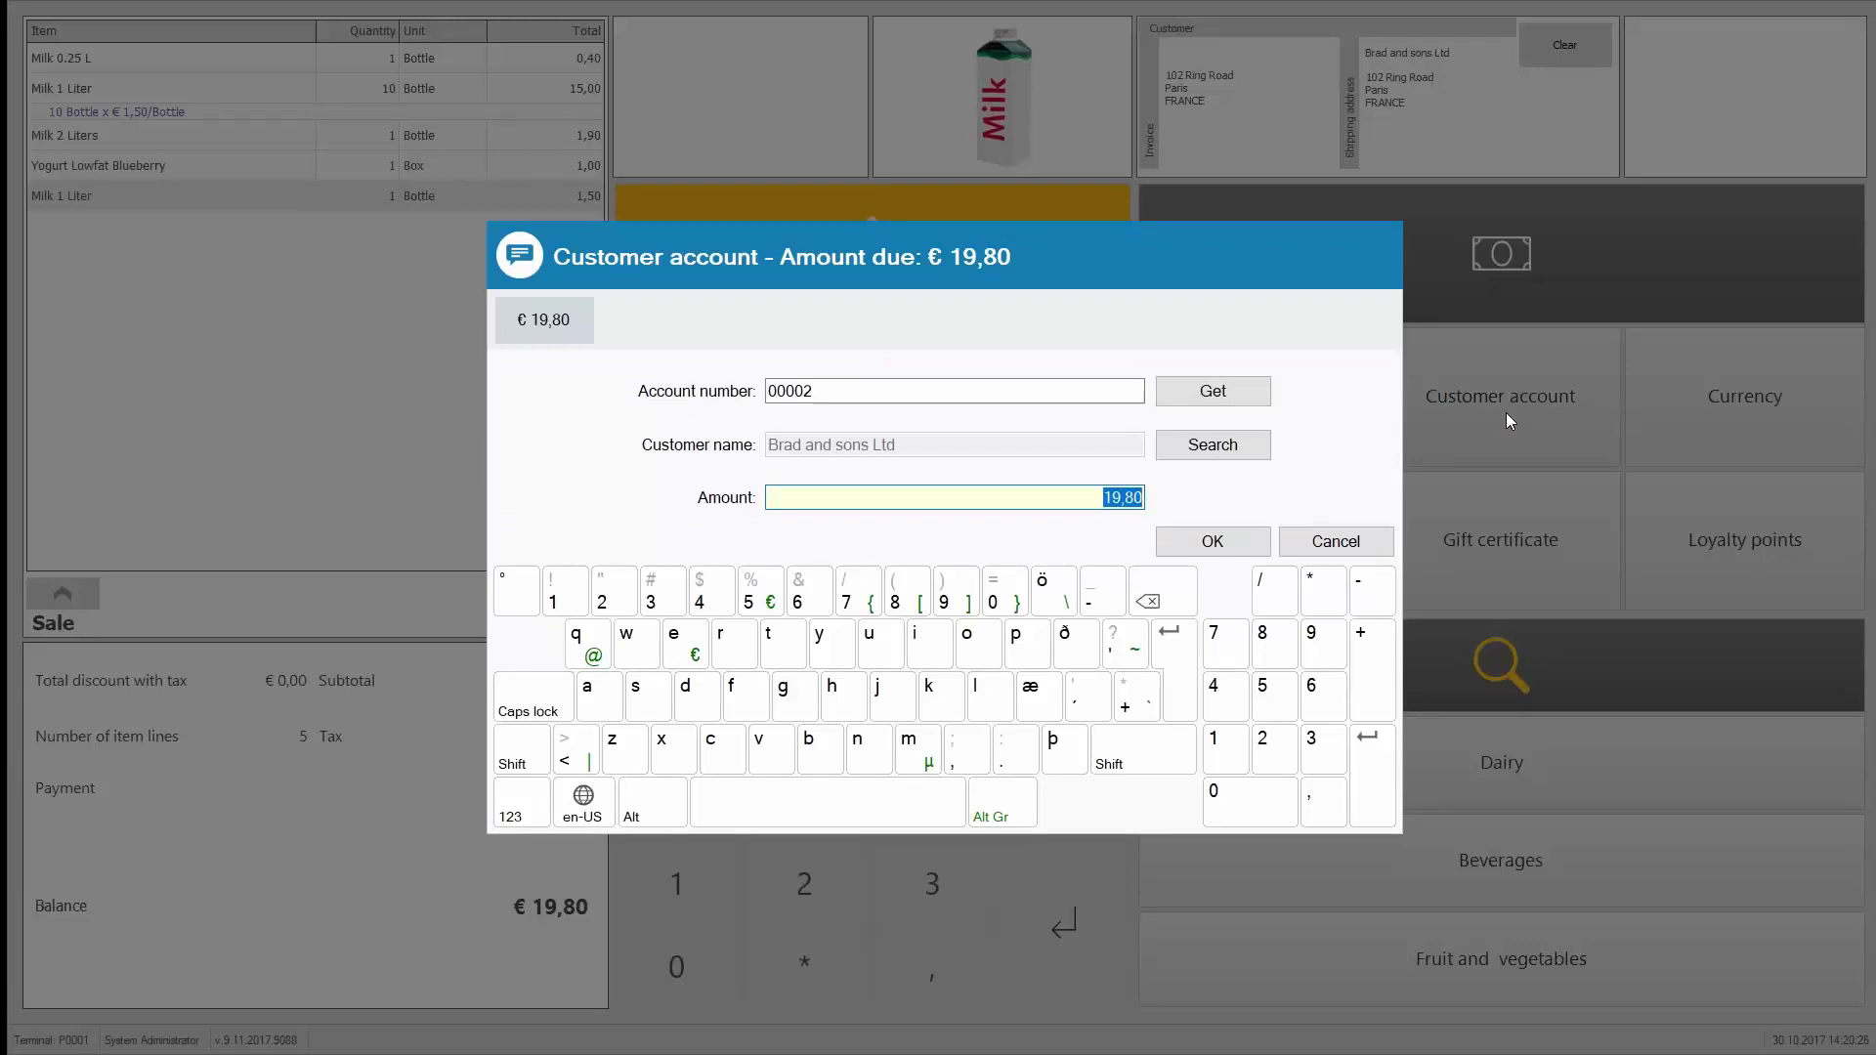
click(1342, 548)
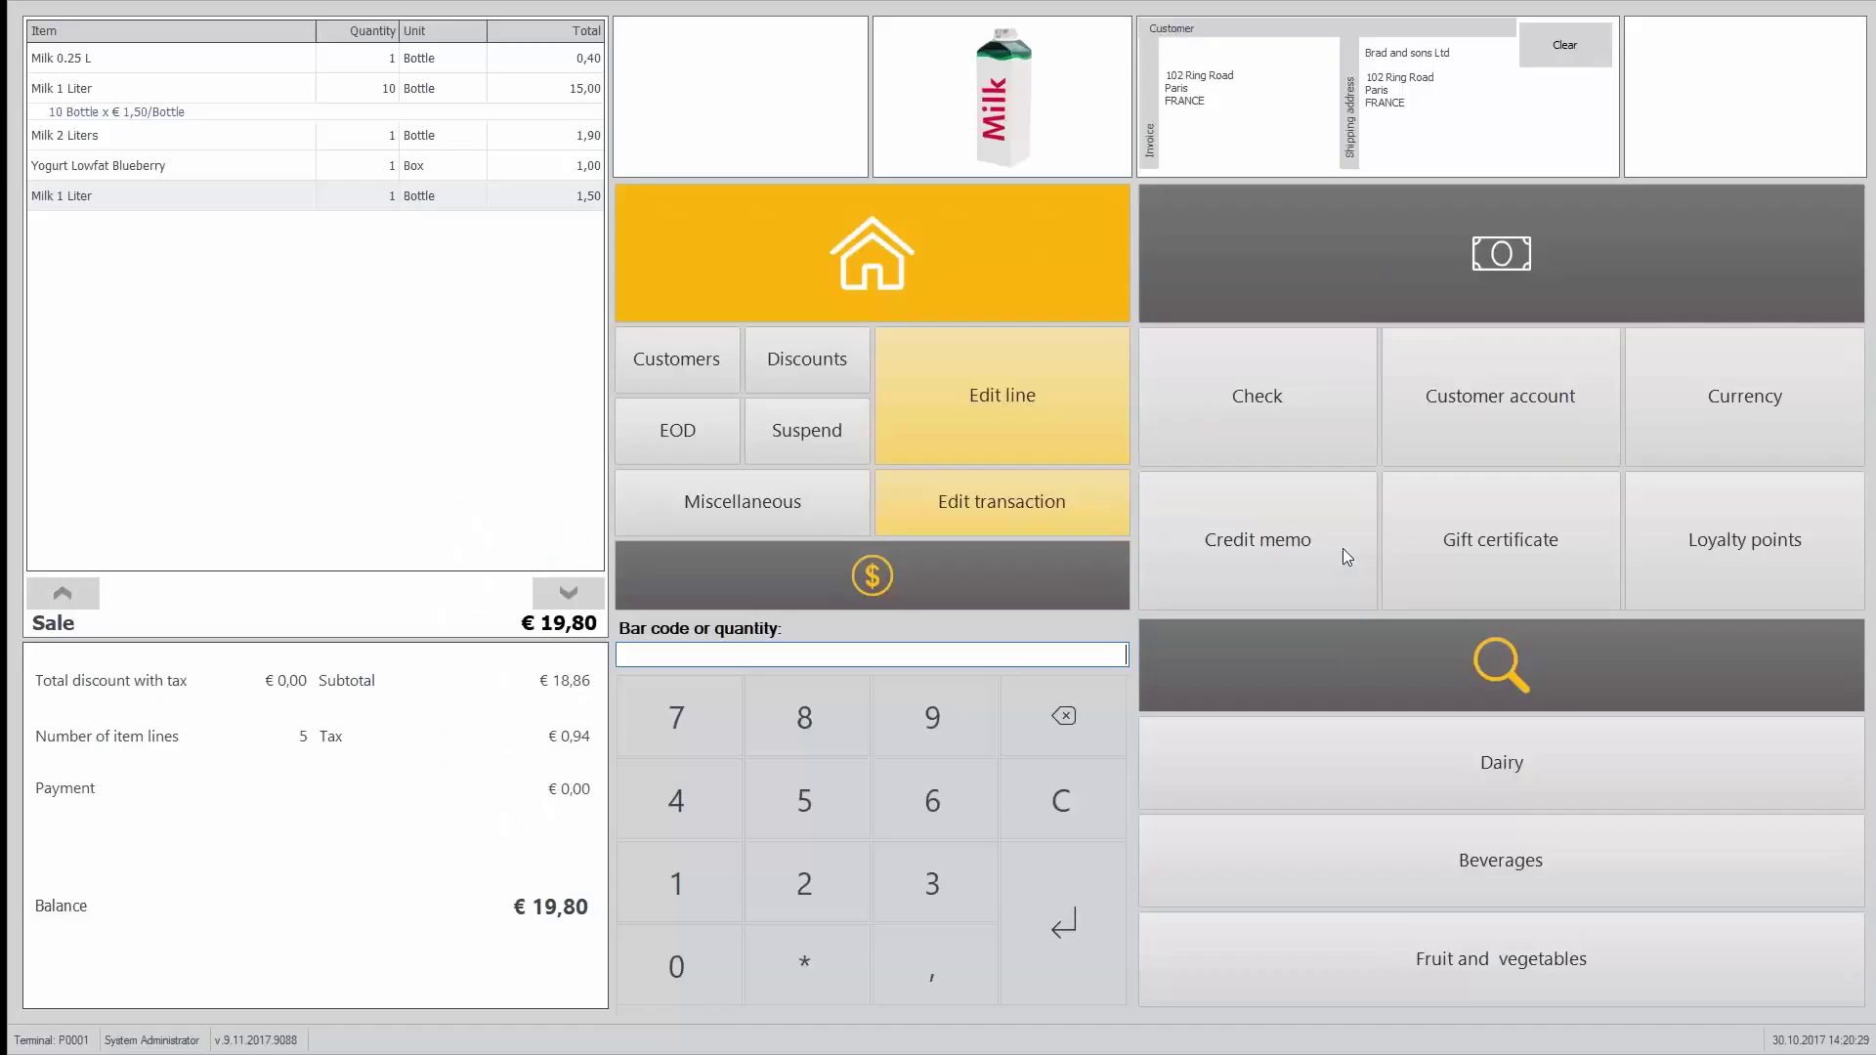
click(1774, 372)
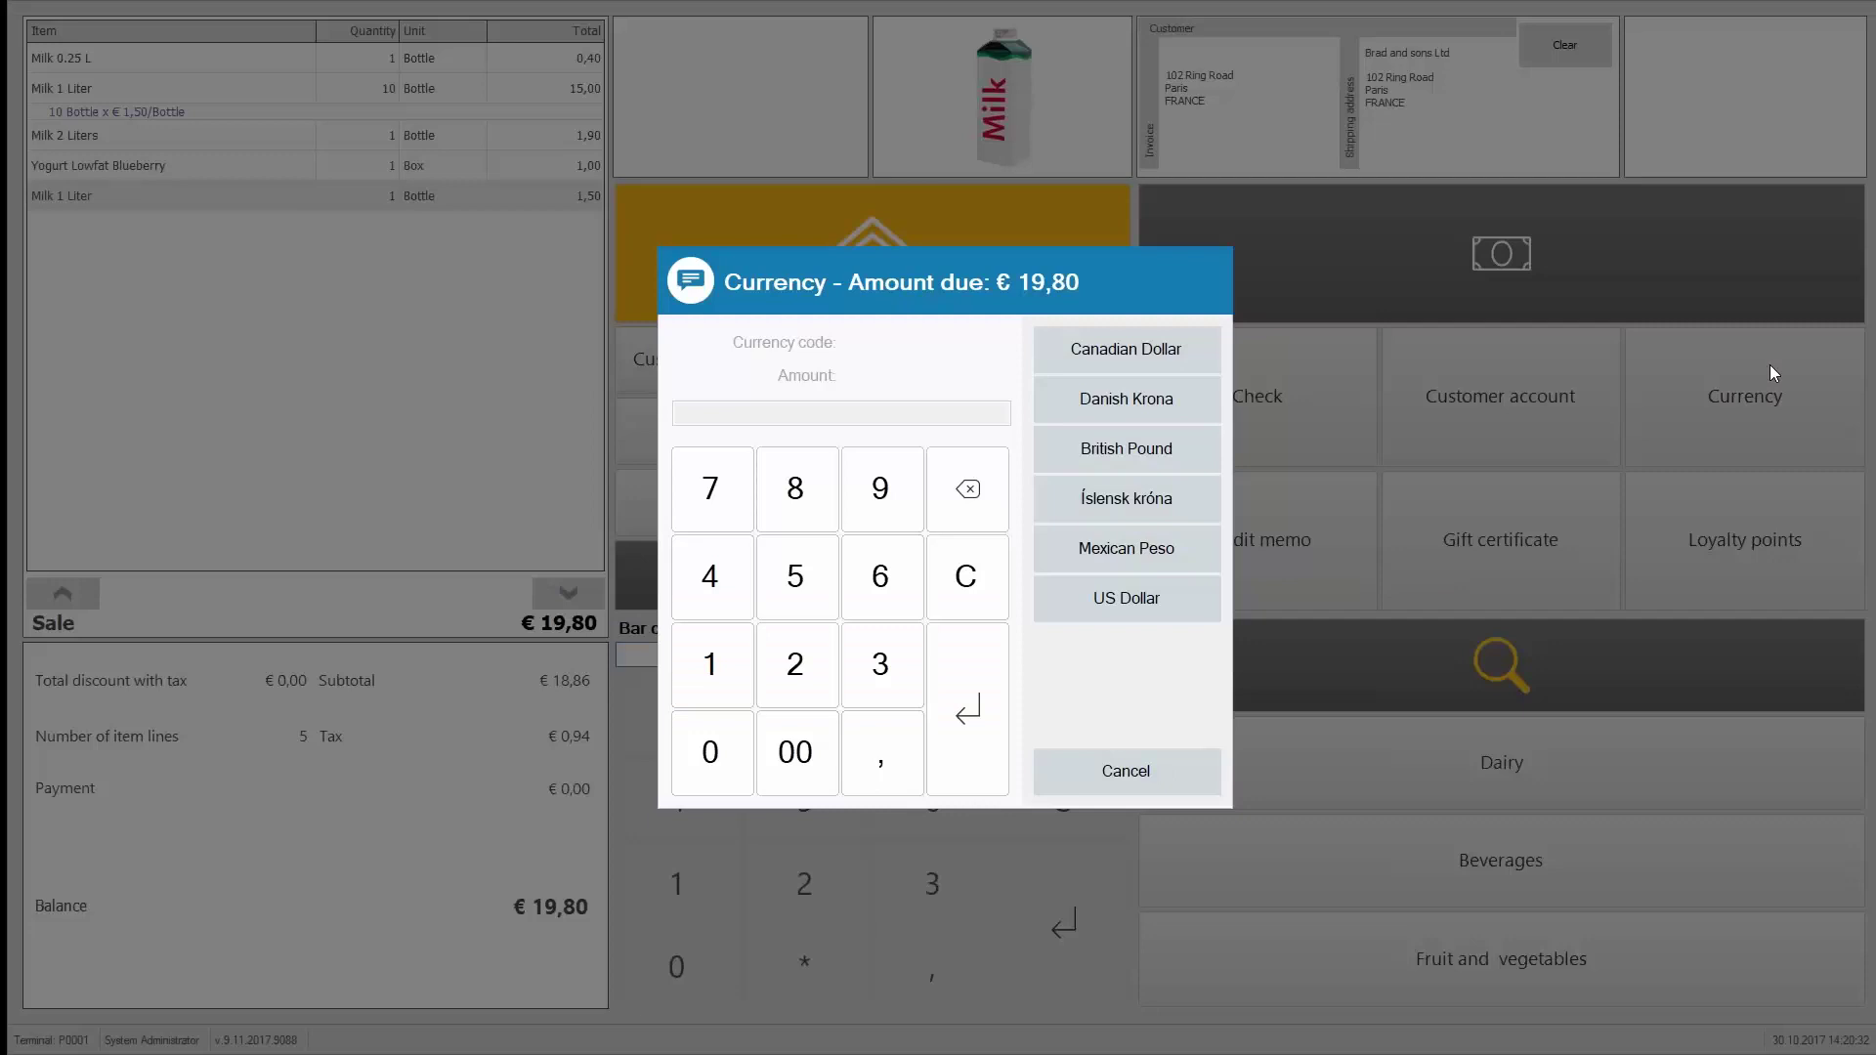
click(1149, 506)
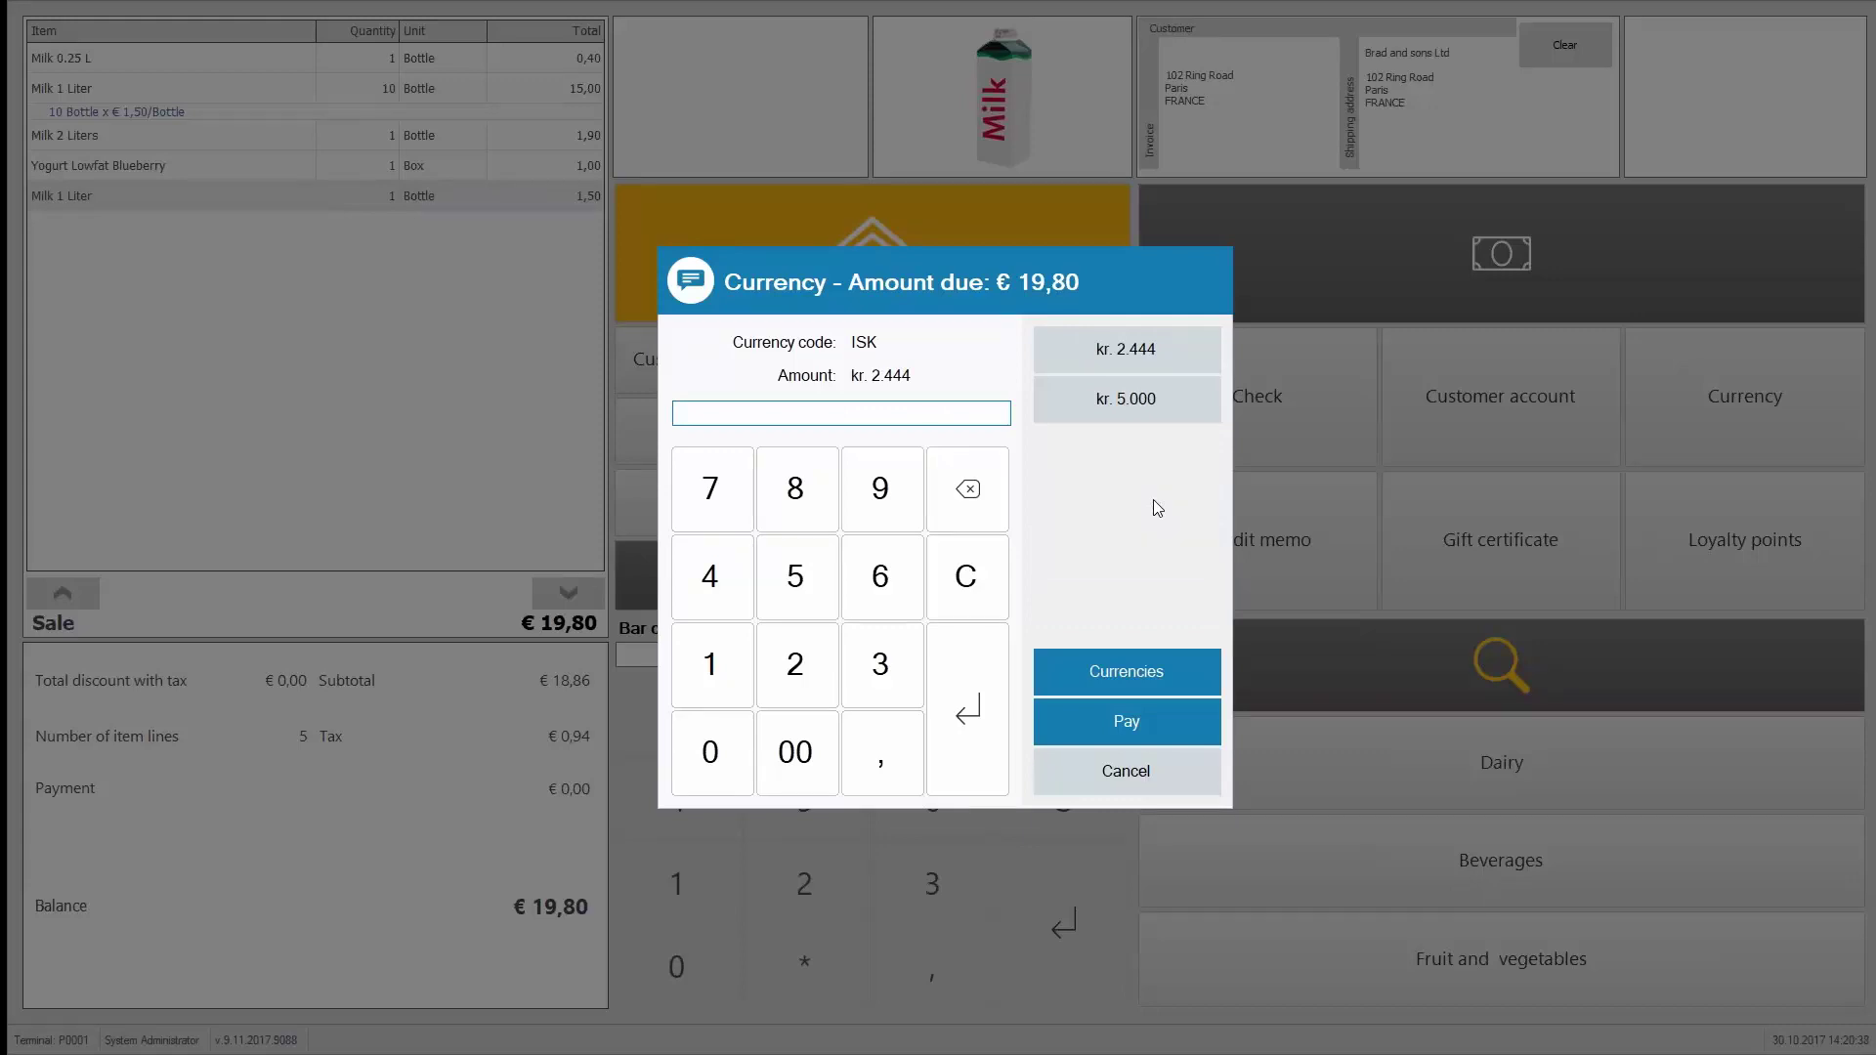
text(1000)
click(1163, 736)
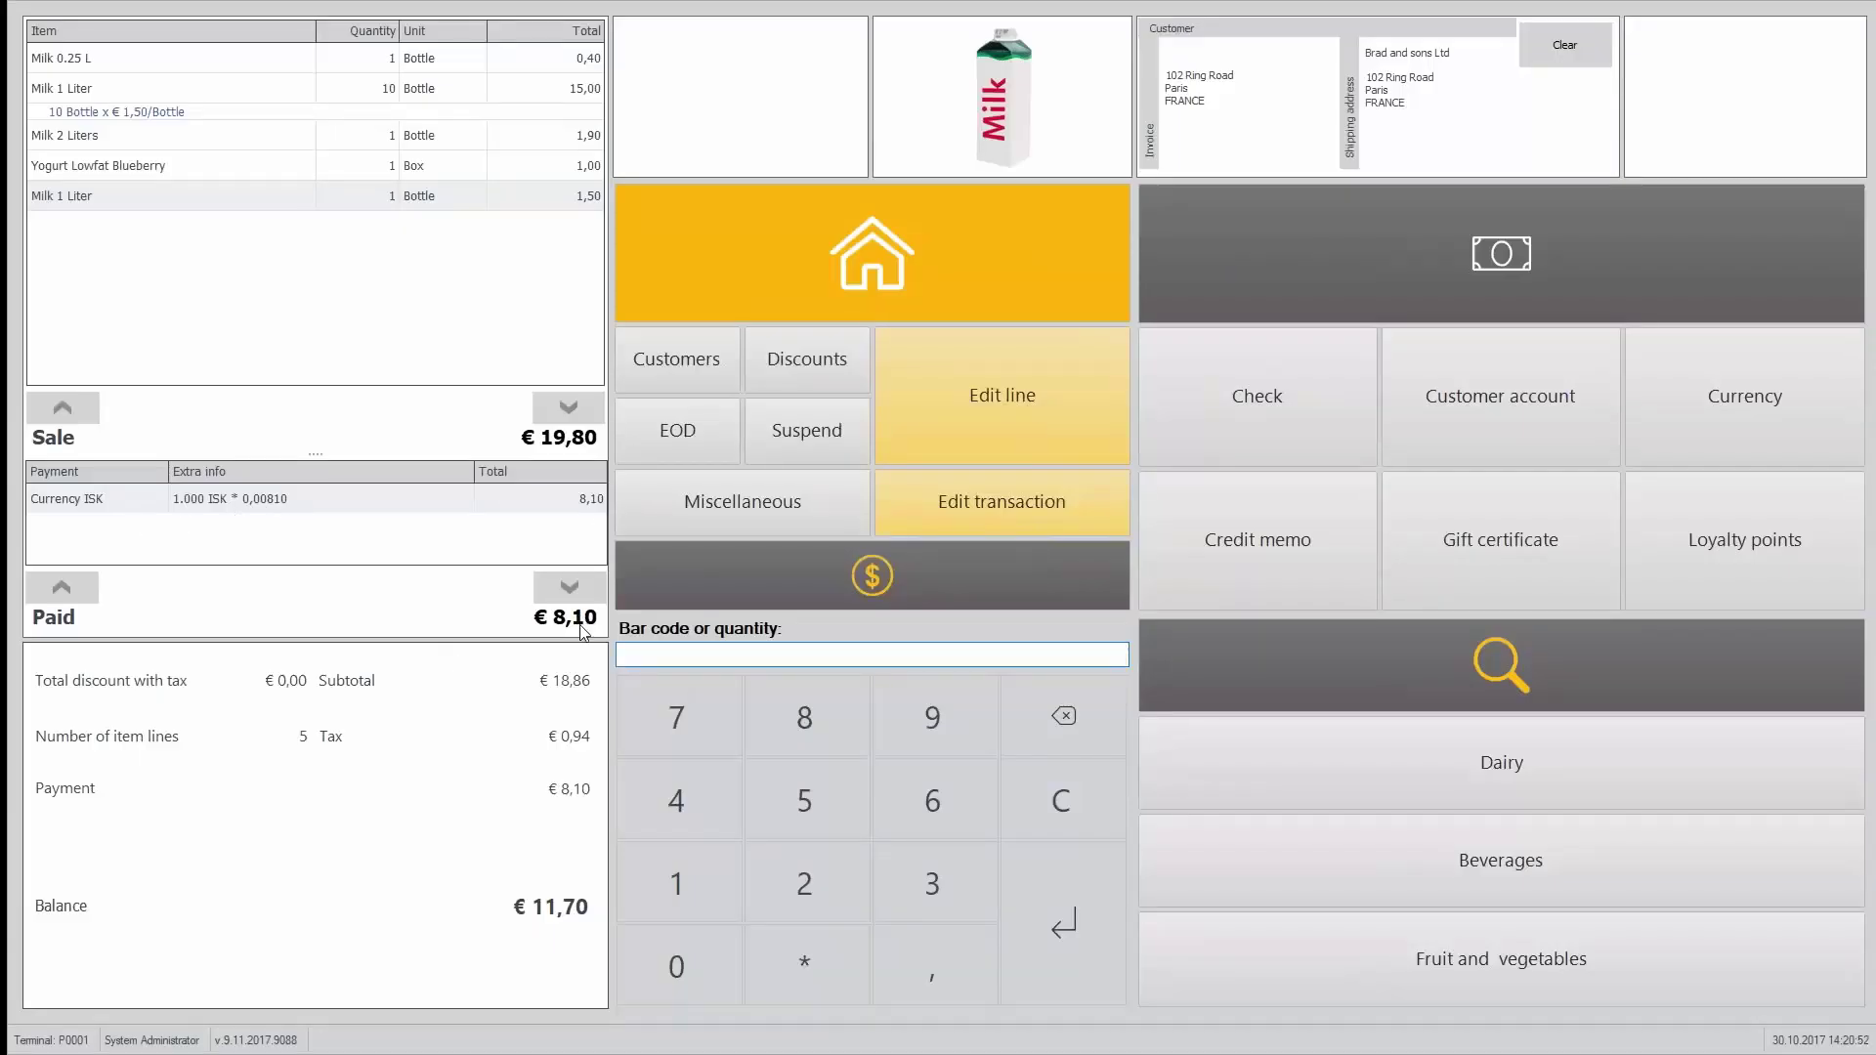
Step: Settle the remaining €11,70 with €20,00 cash and close the €8,30 change notice
click(1451, 254)
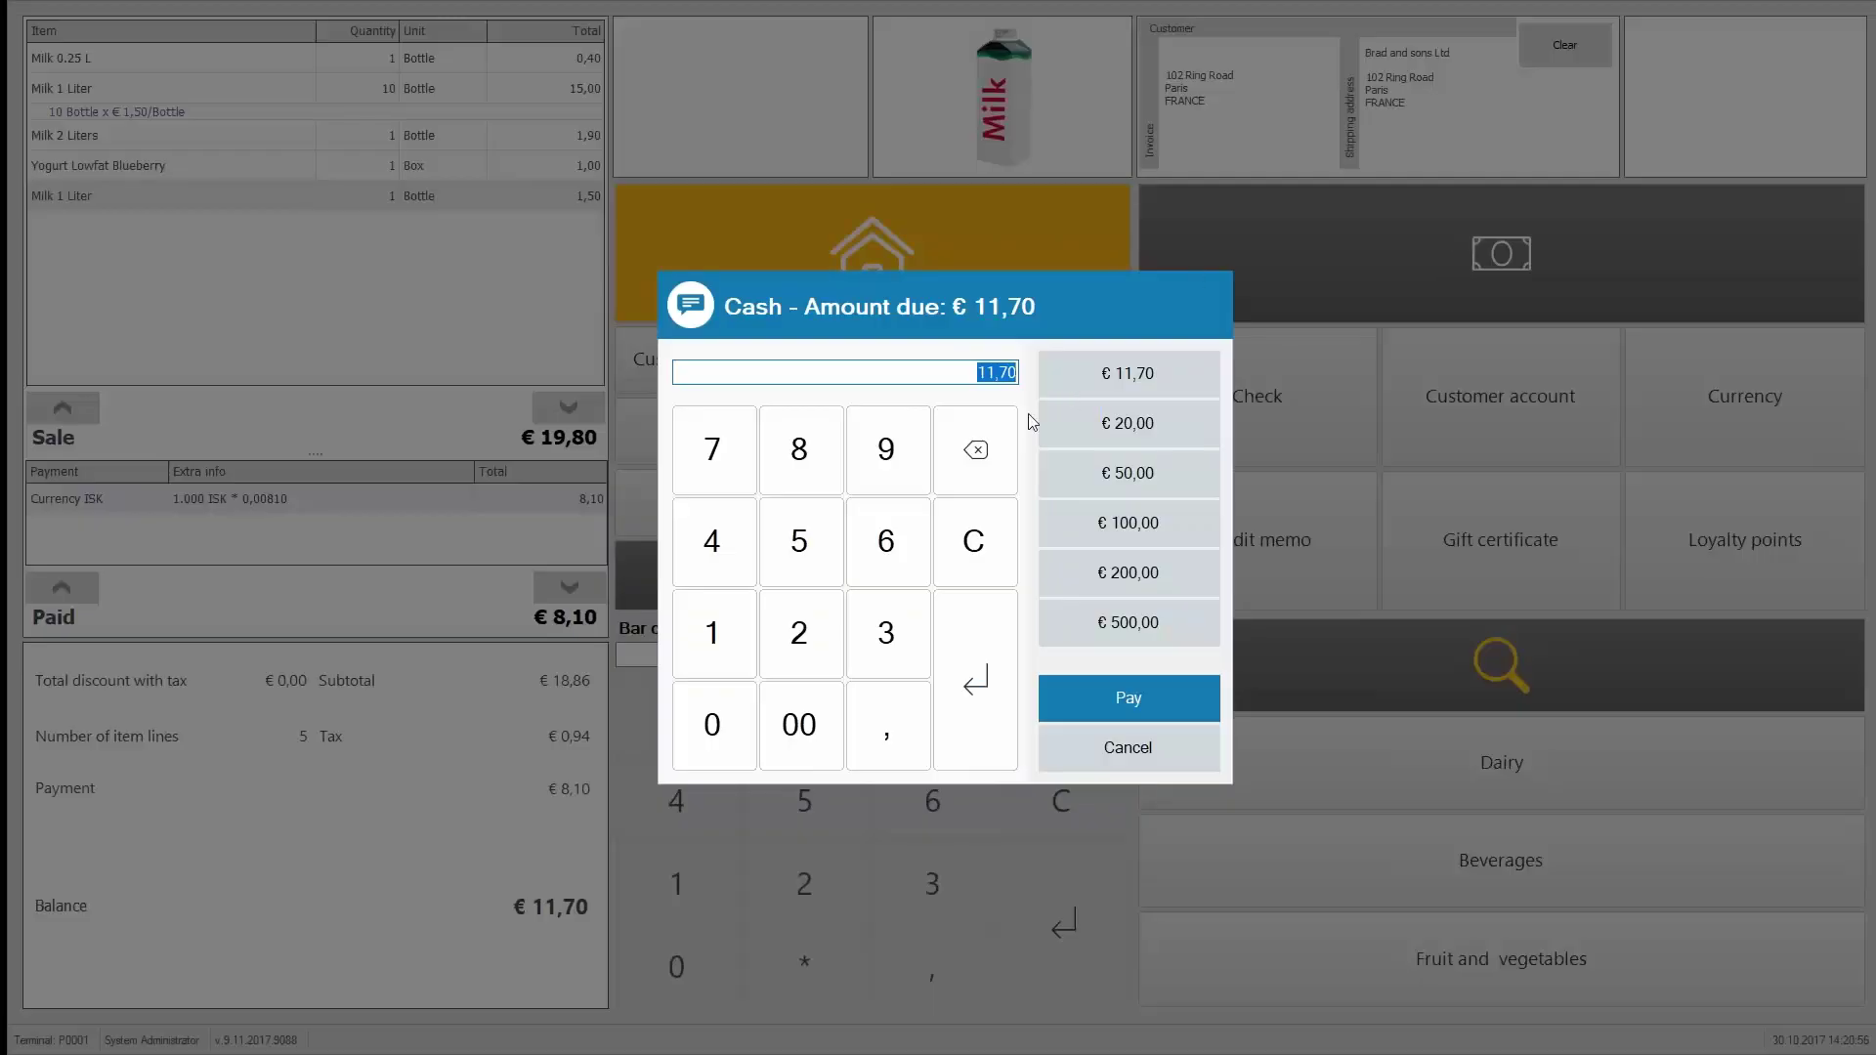
click(1168, 427)
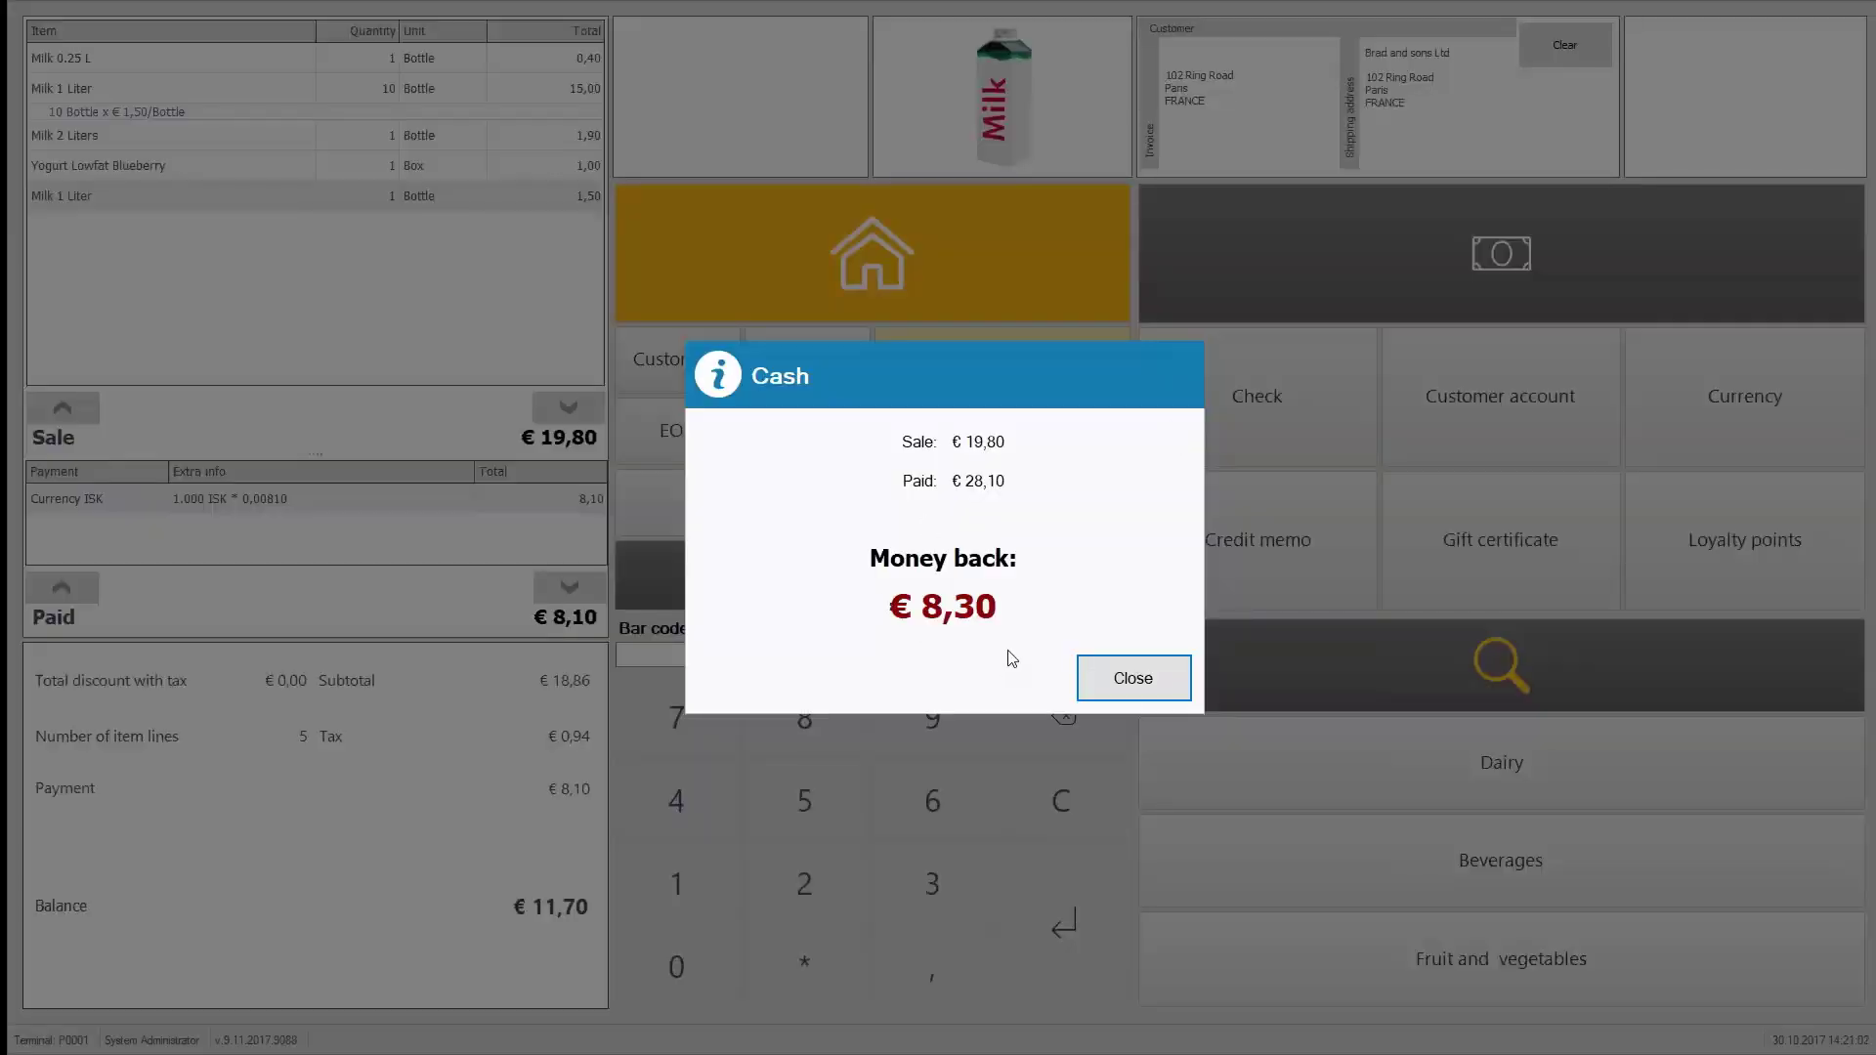
click(1126, 694)
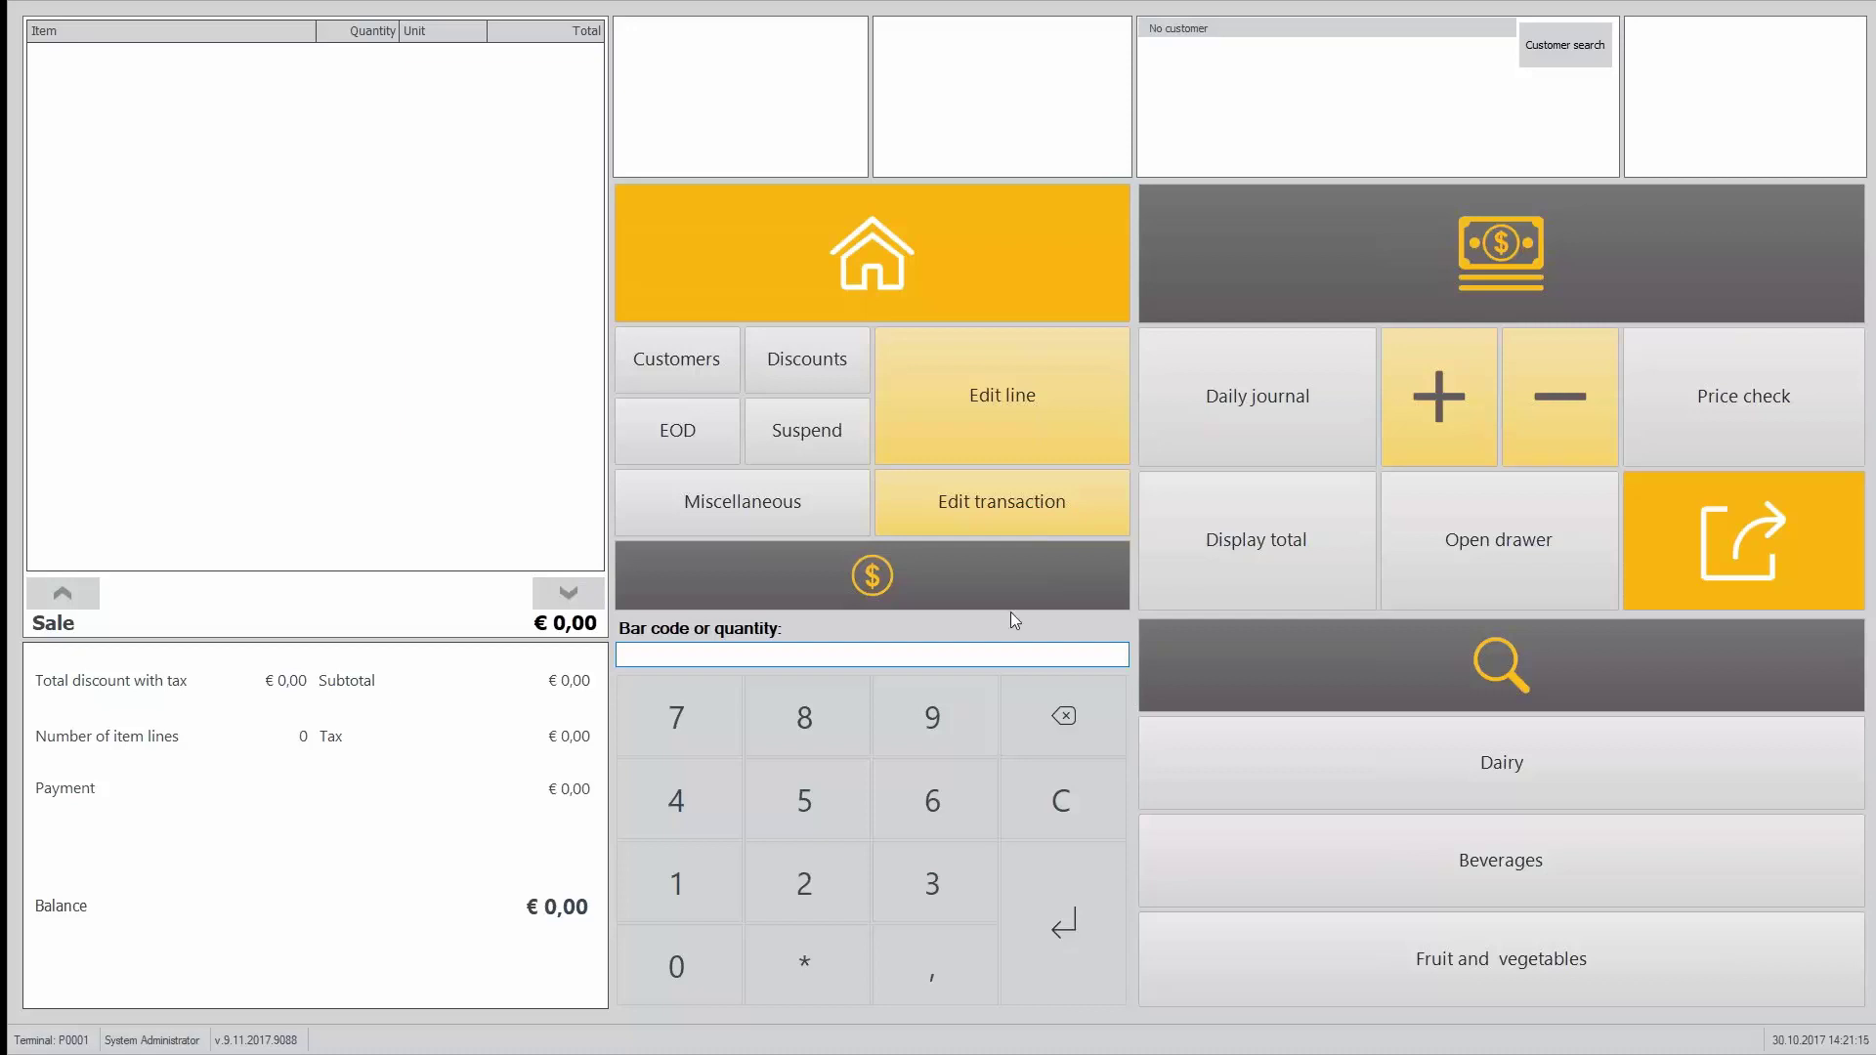
Step: Show the payment method buttons on the empty sale
click(1029, 593)
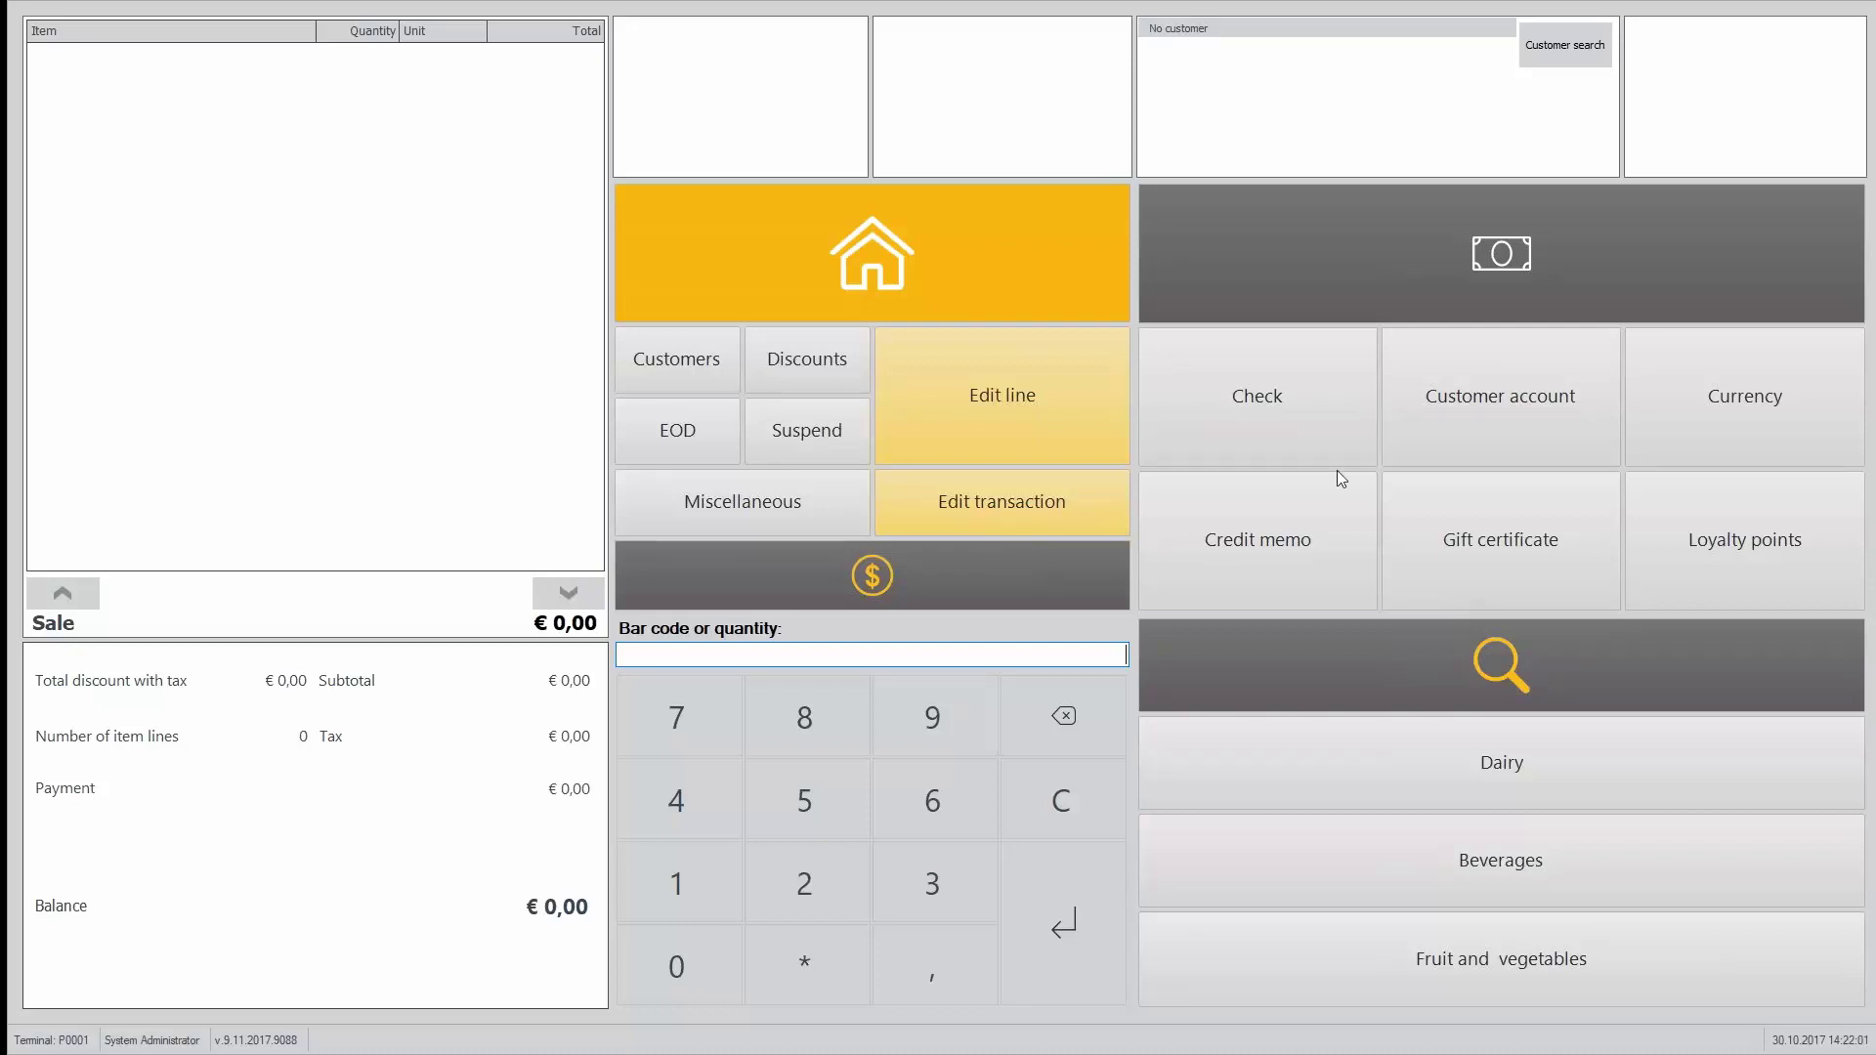
Step: Return the Appointment Diary as broken by customer and refund the €3,00 as a credit memo
click(977, 436)
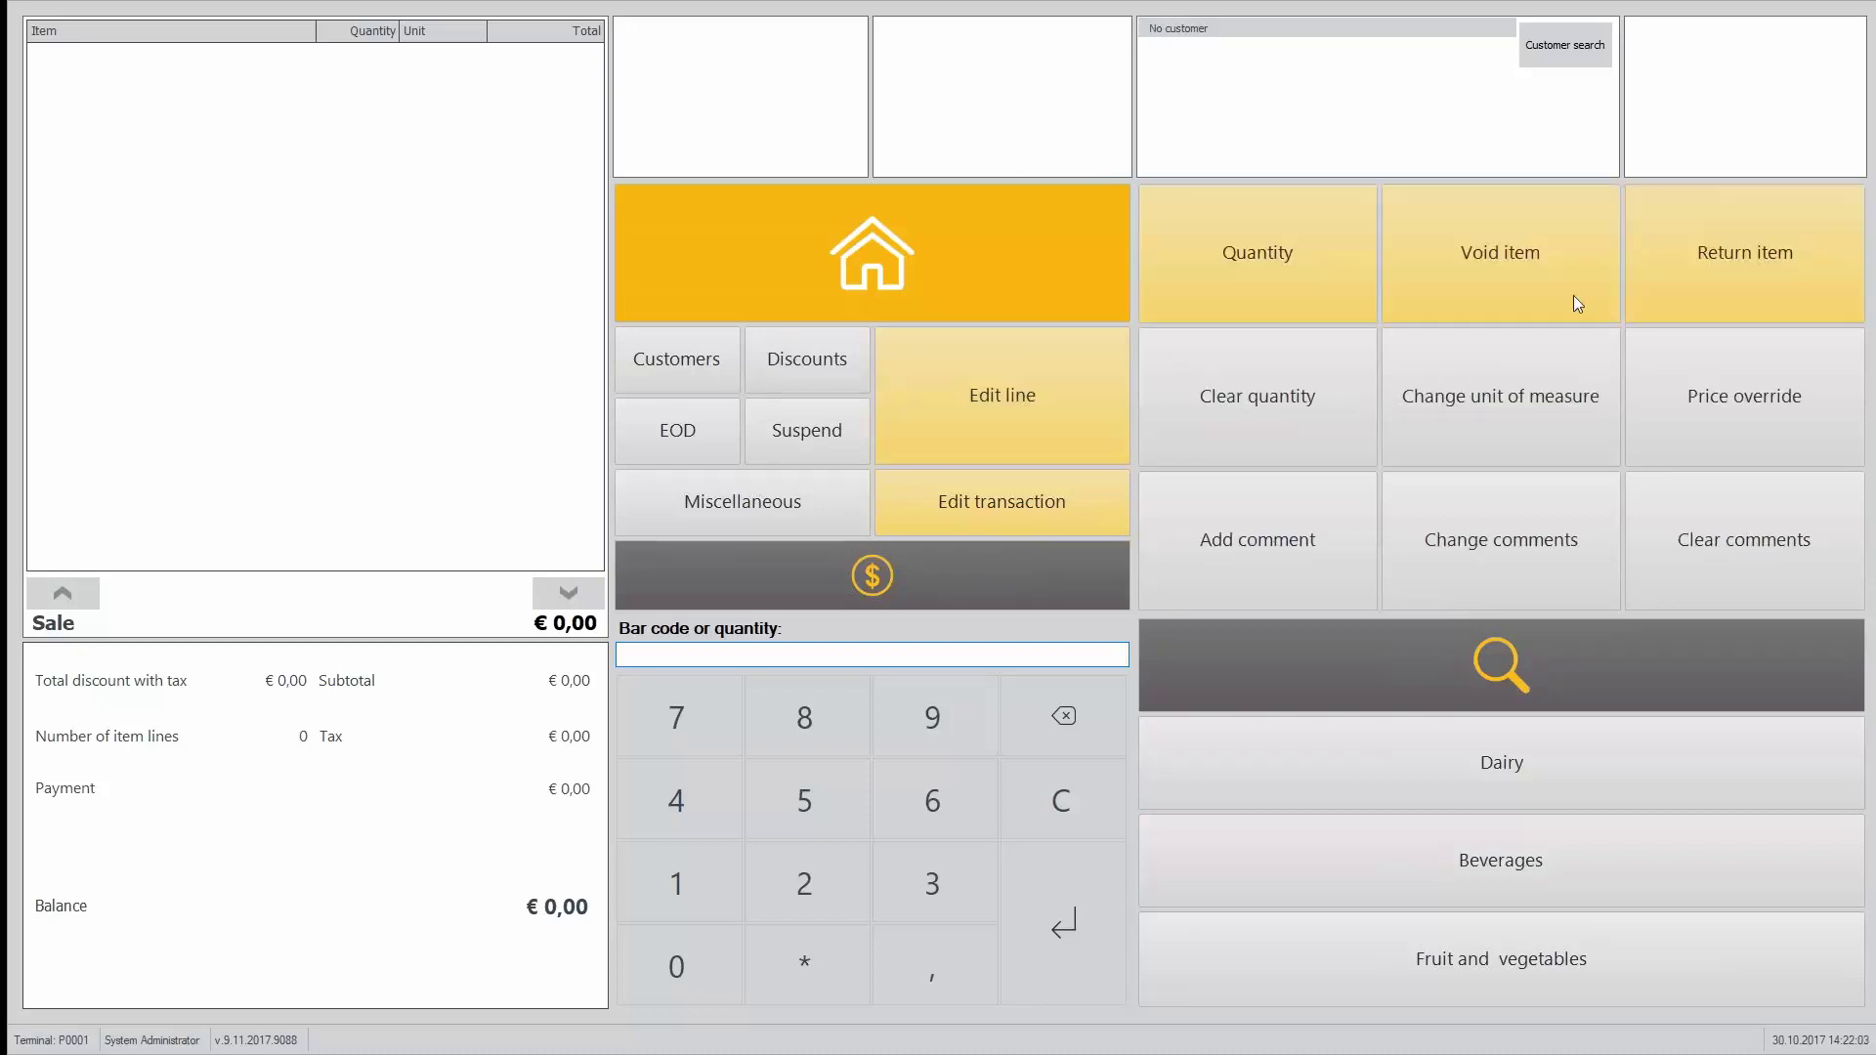
click(1767, 248)
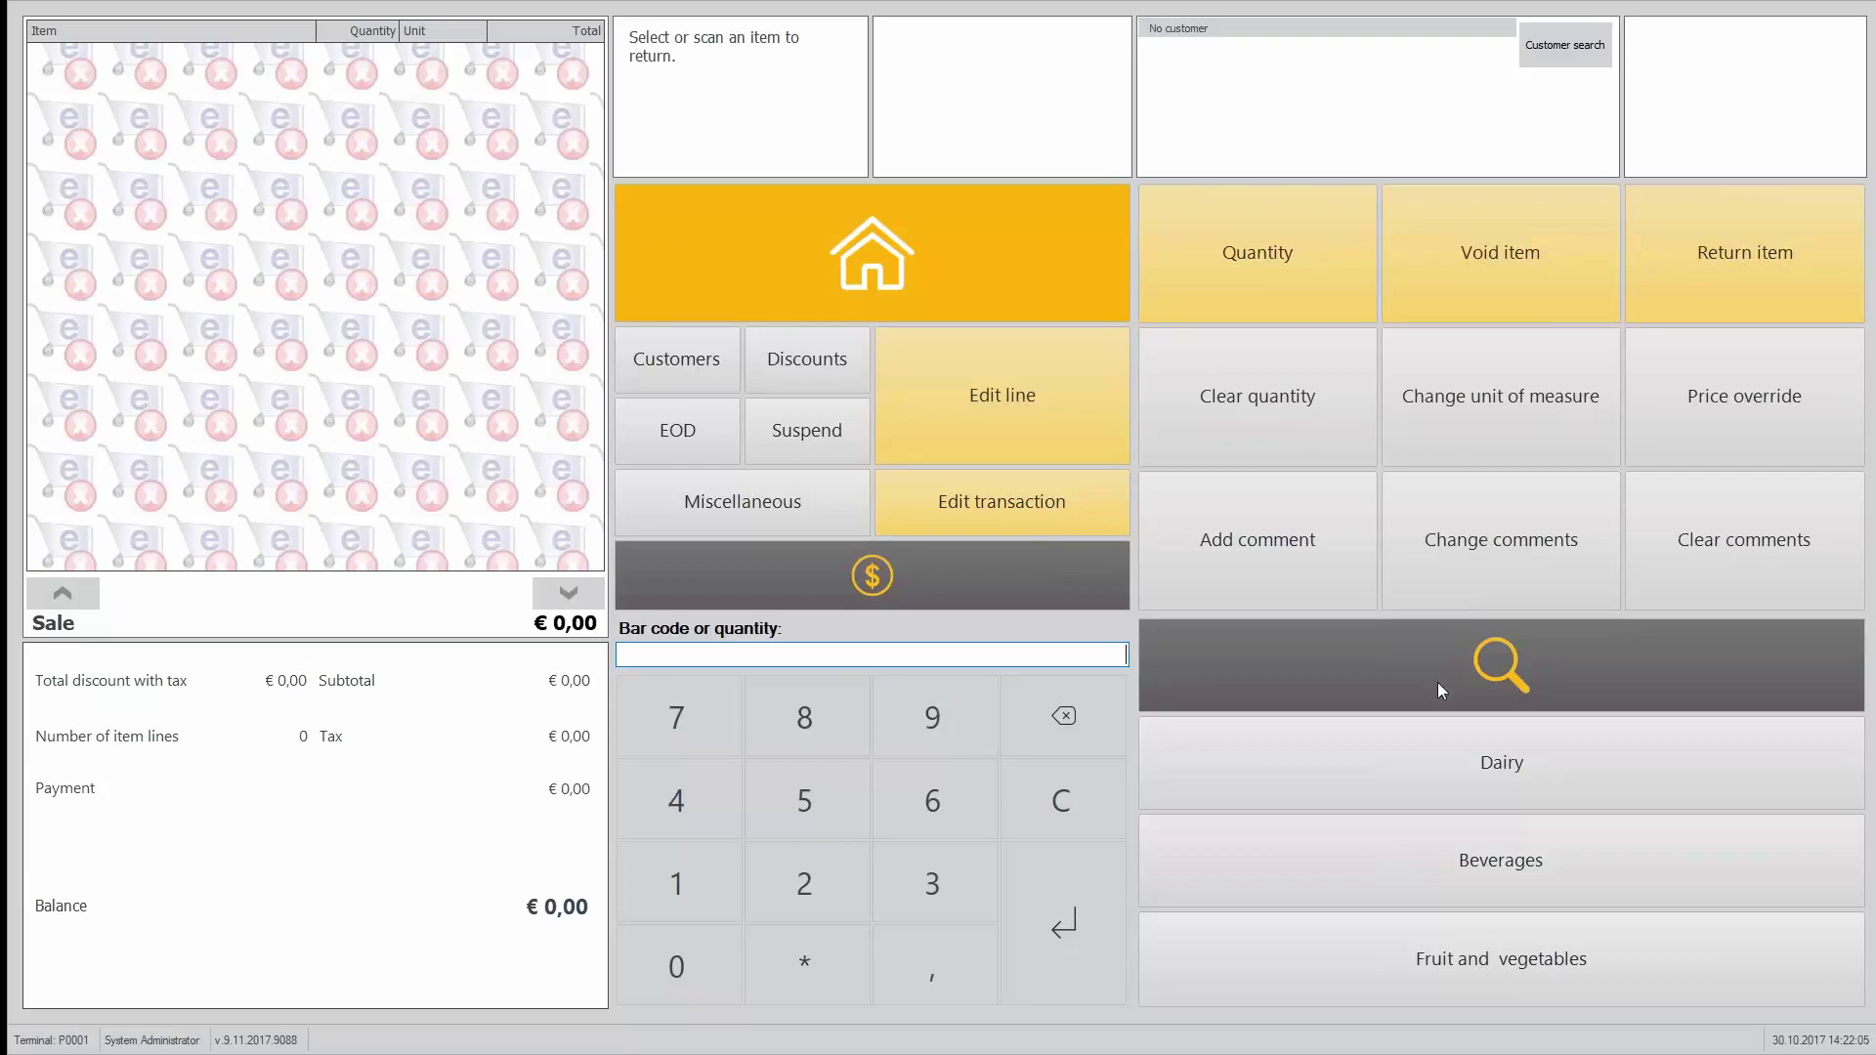
click(1438, 682)
double_click(630, 297)
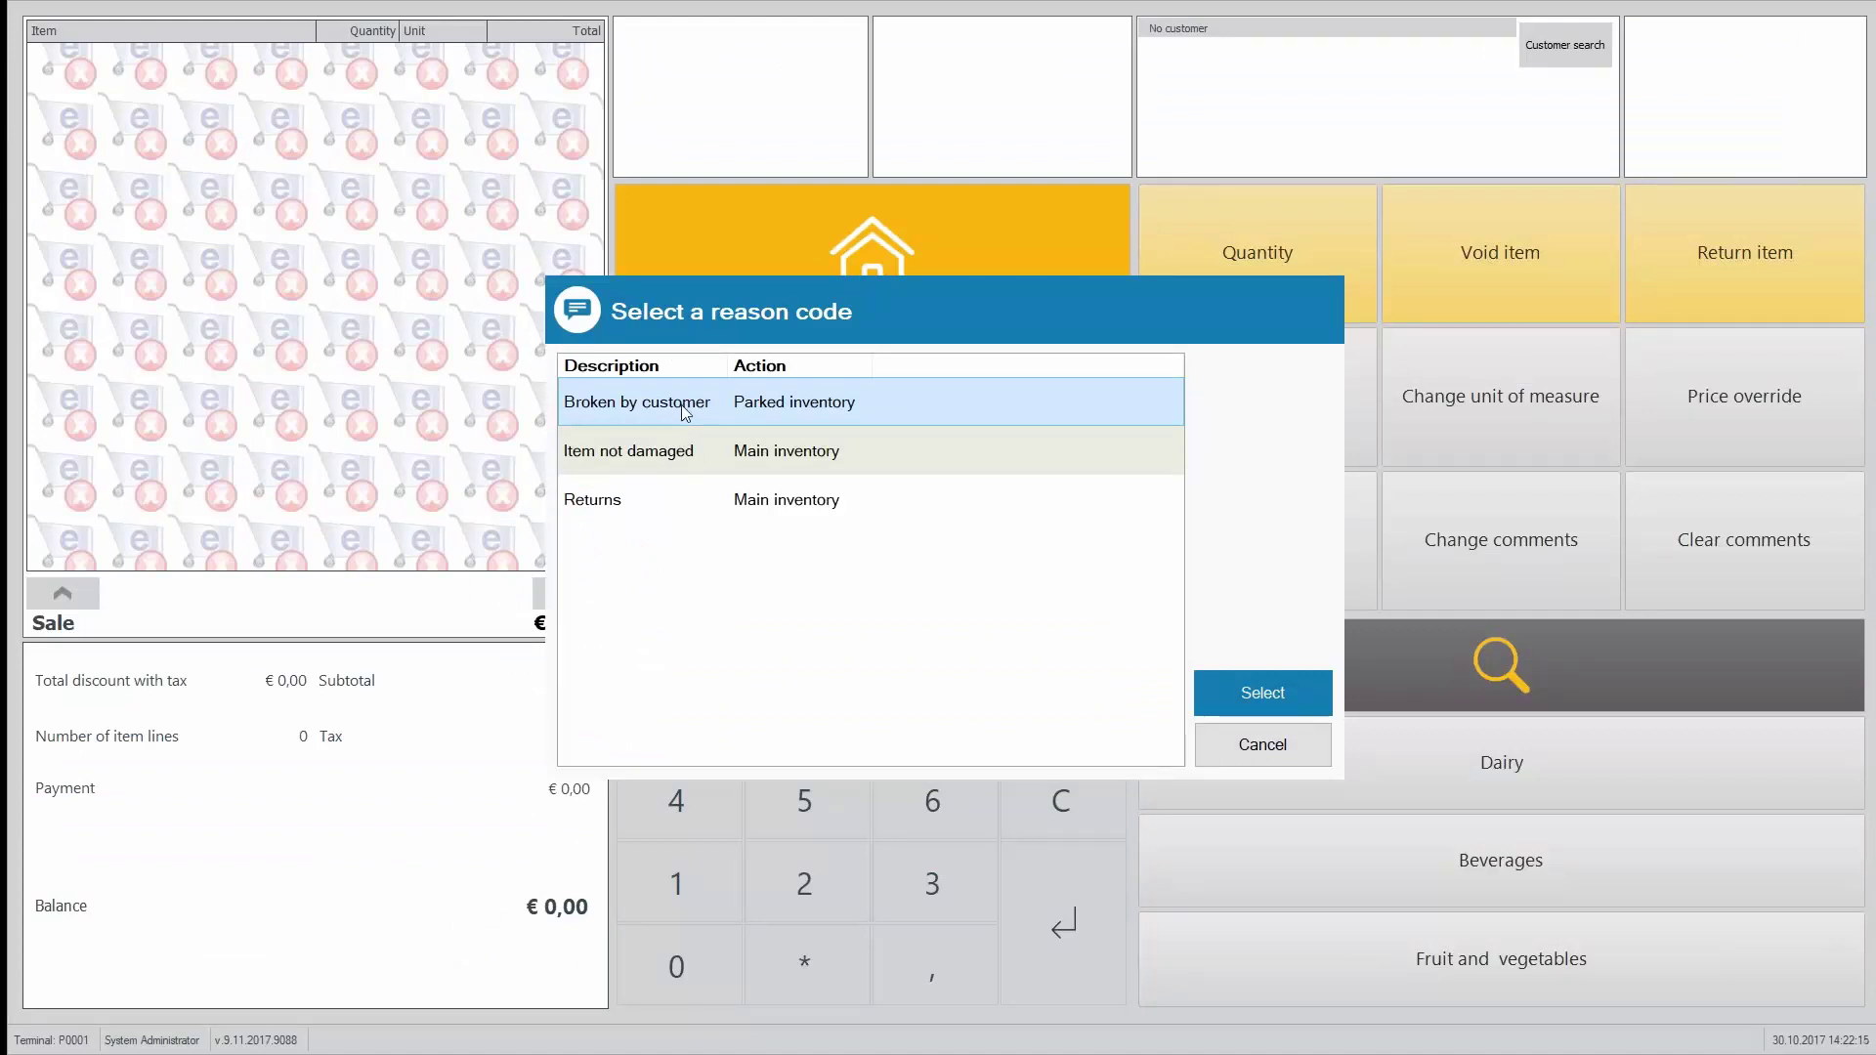
click(1261, 696)
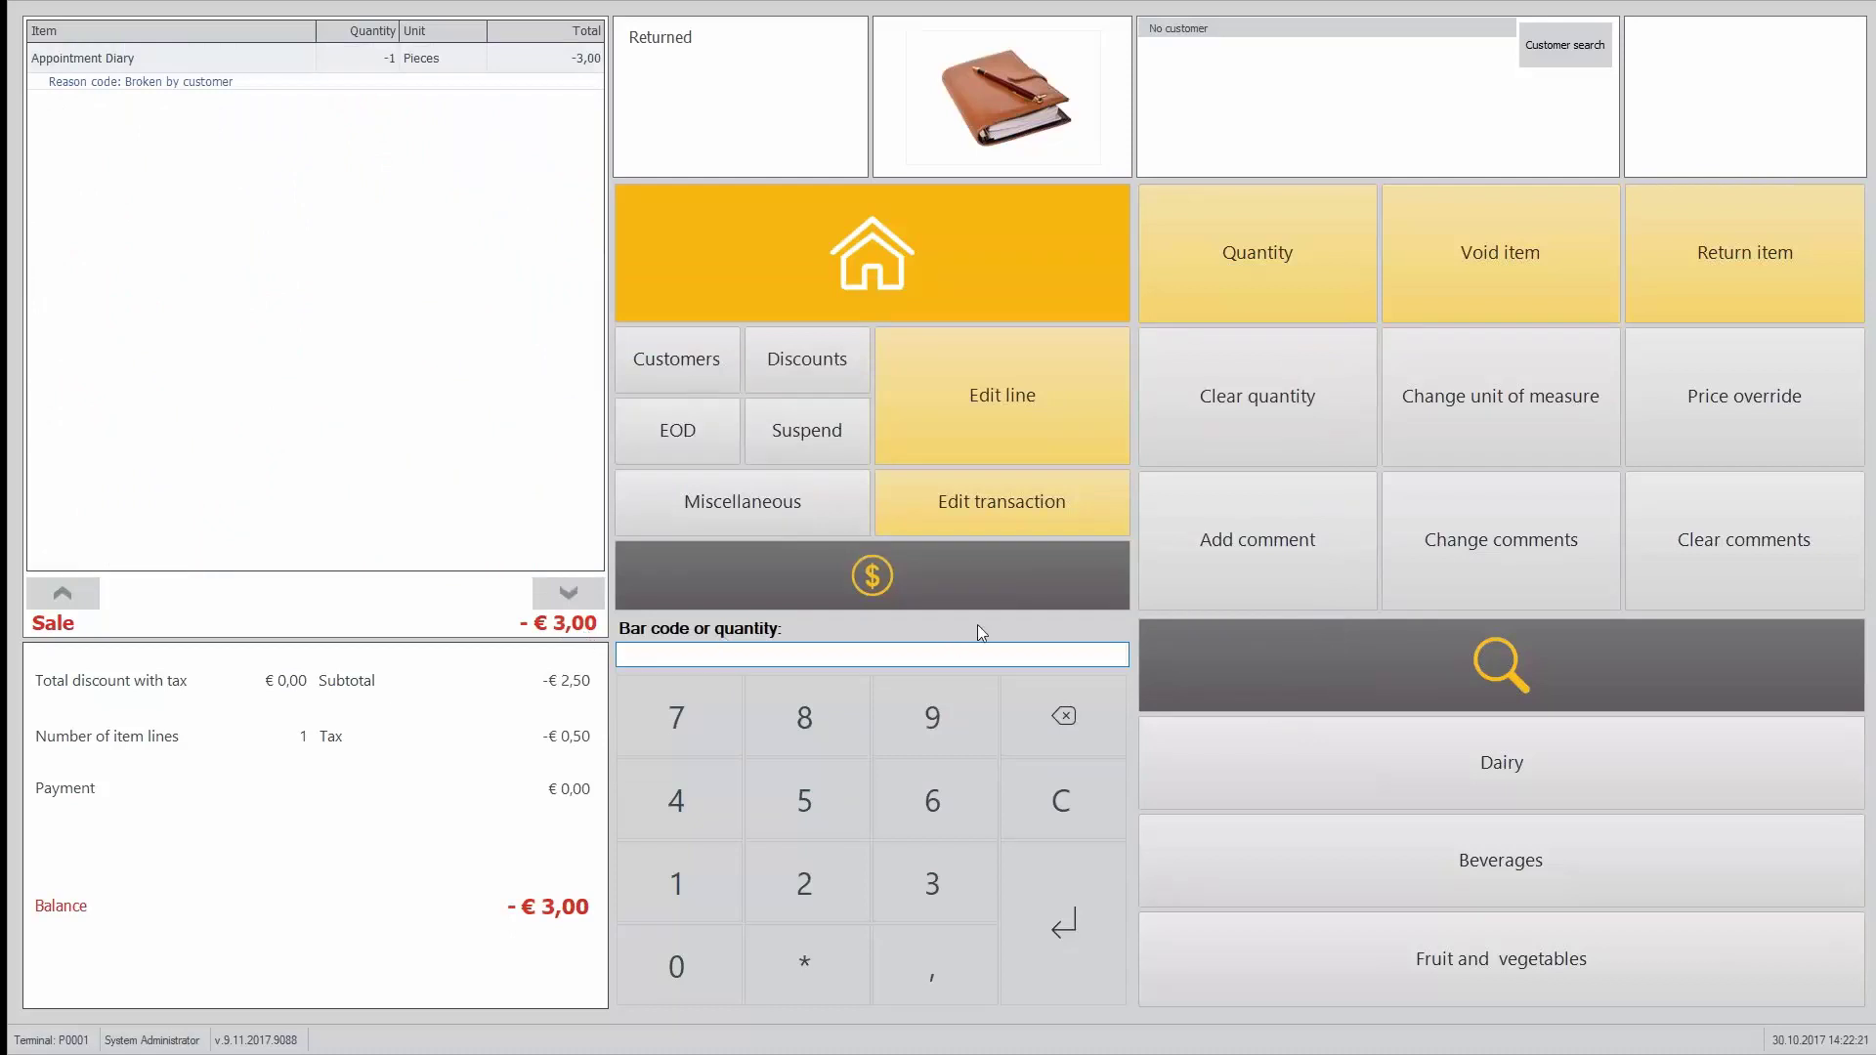
click(872, 569)
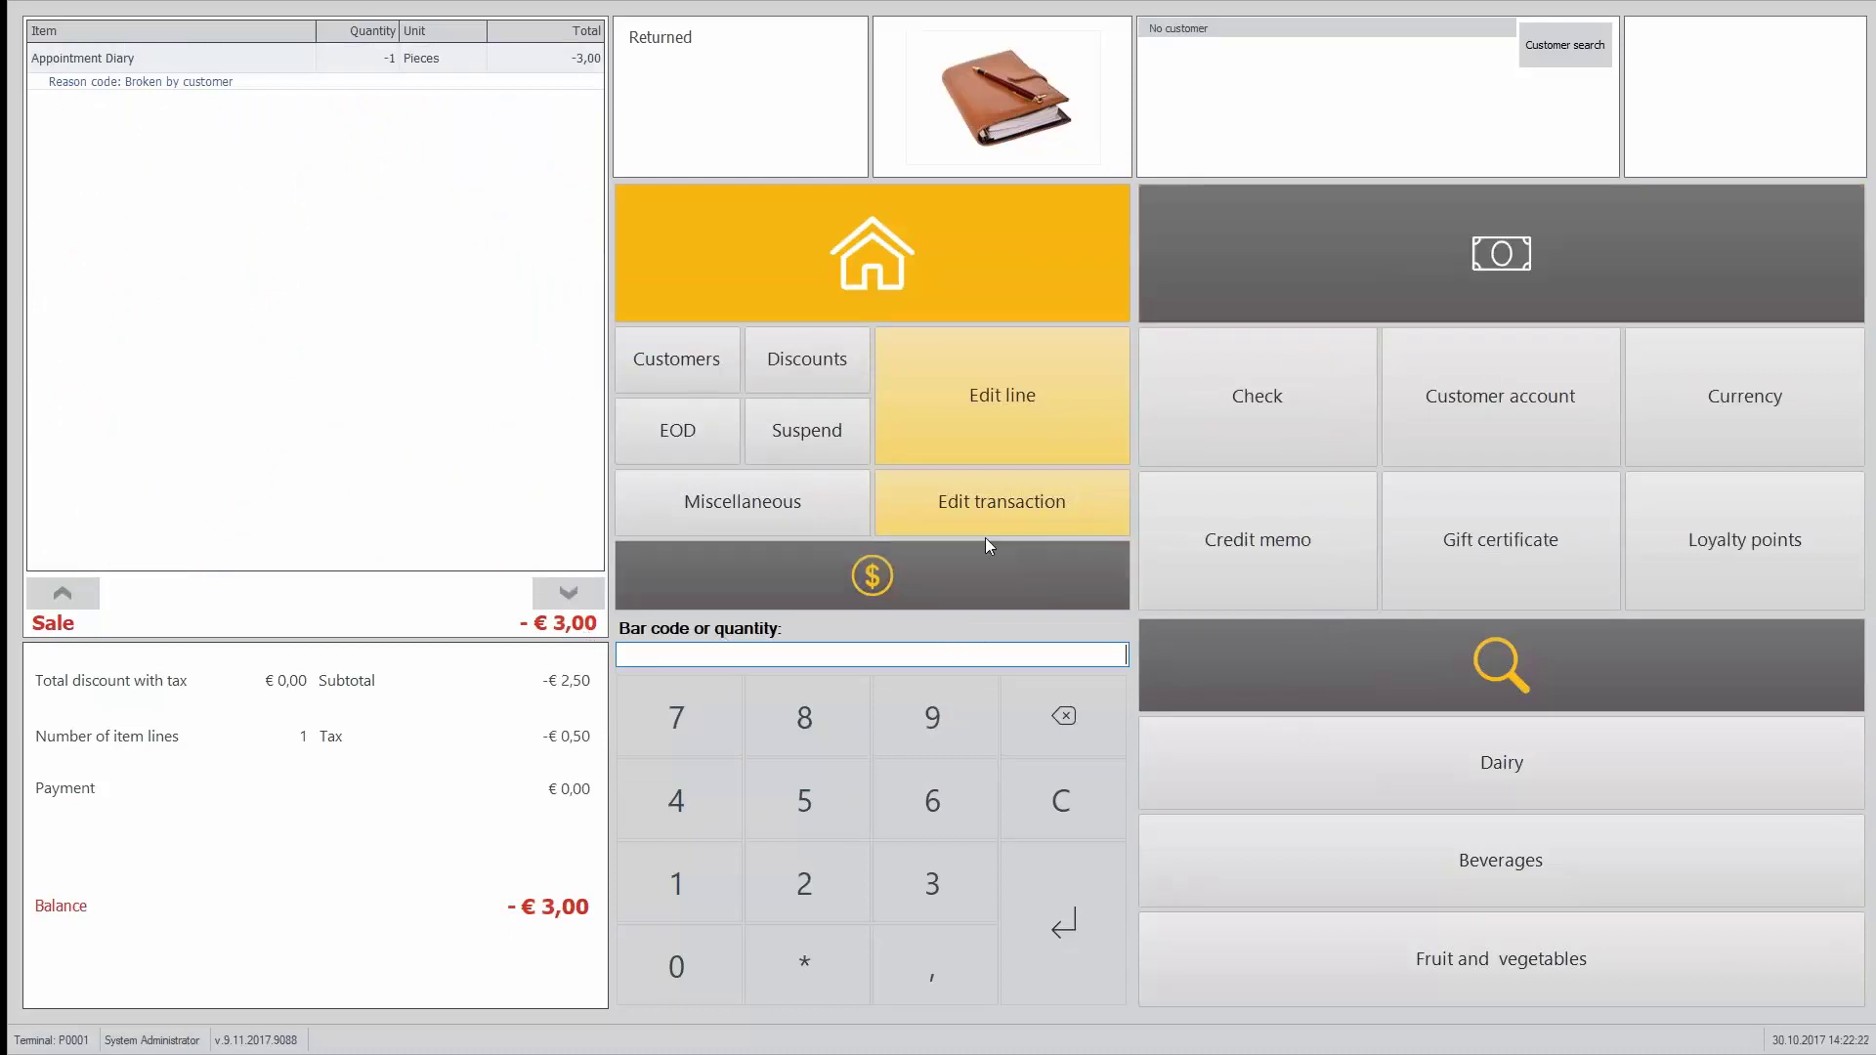
click(1294, 549)
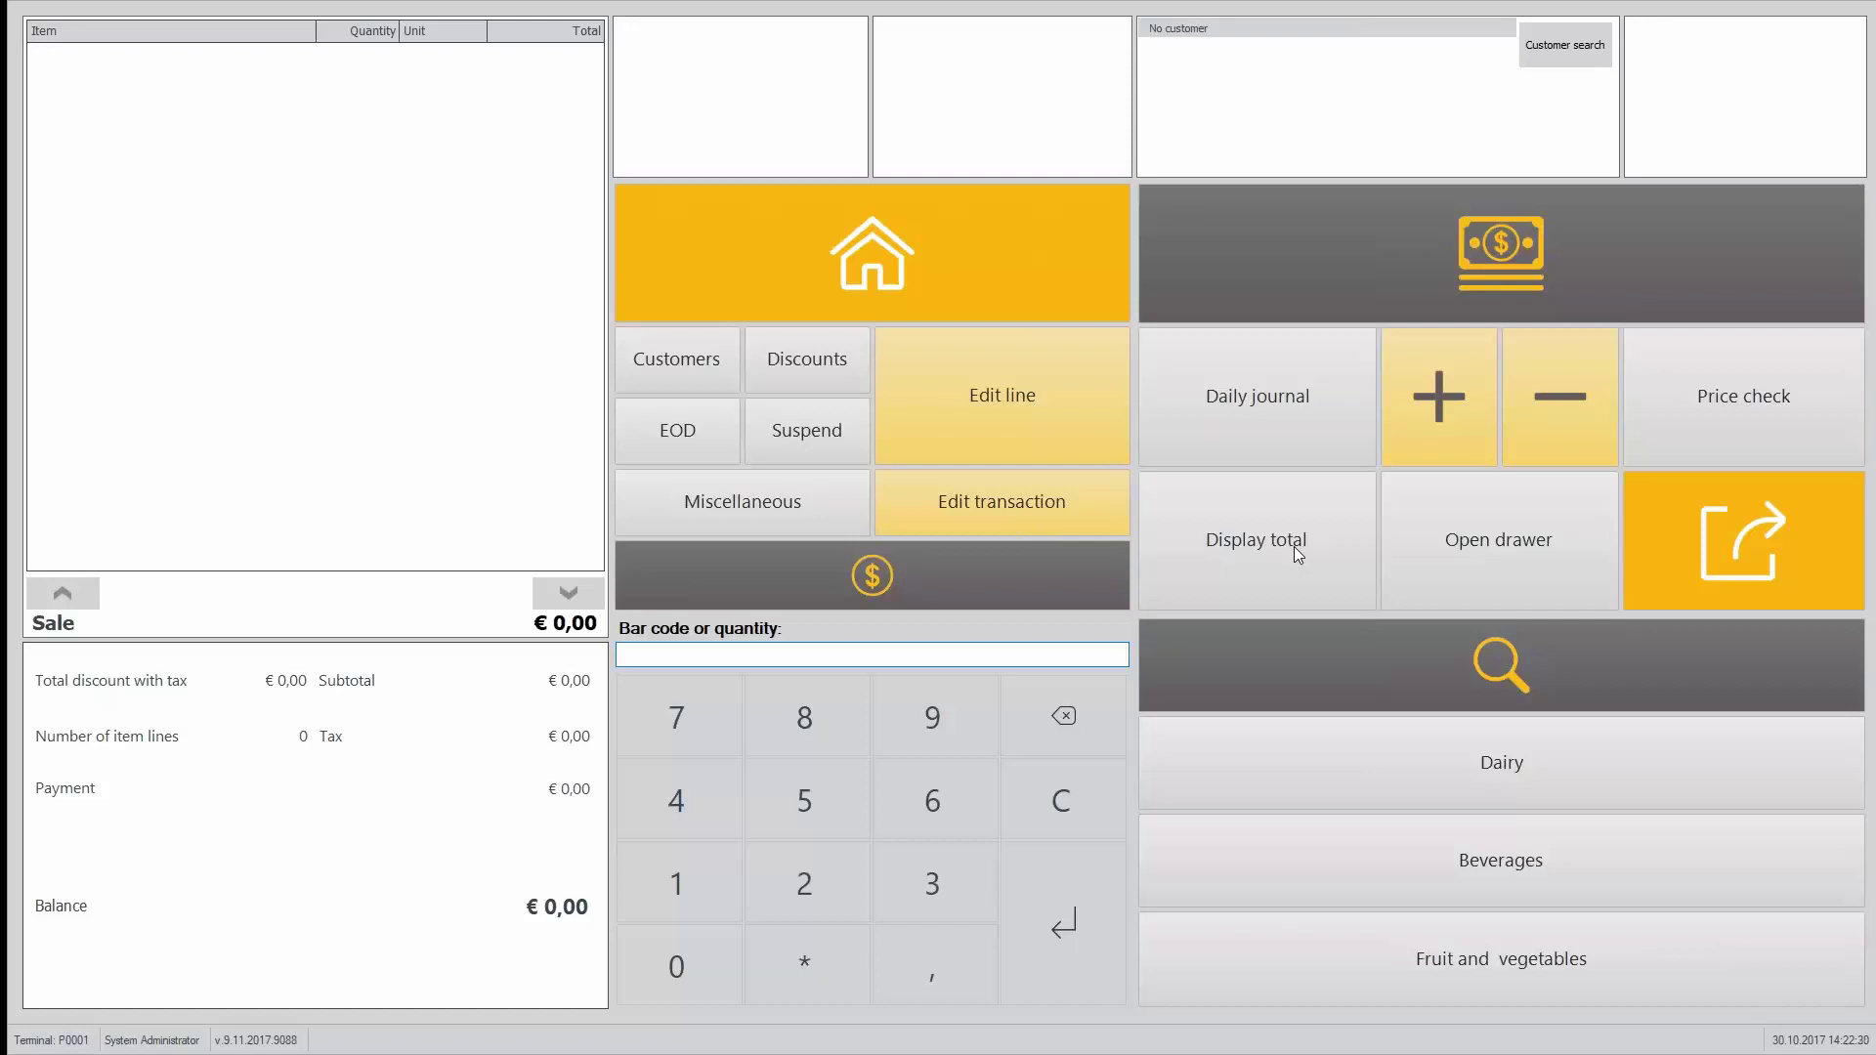
Step: In Site Manager, open Sales > Credit memos and select the new 3 EUR memo
key(alt+Tab)
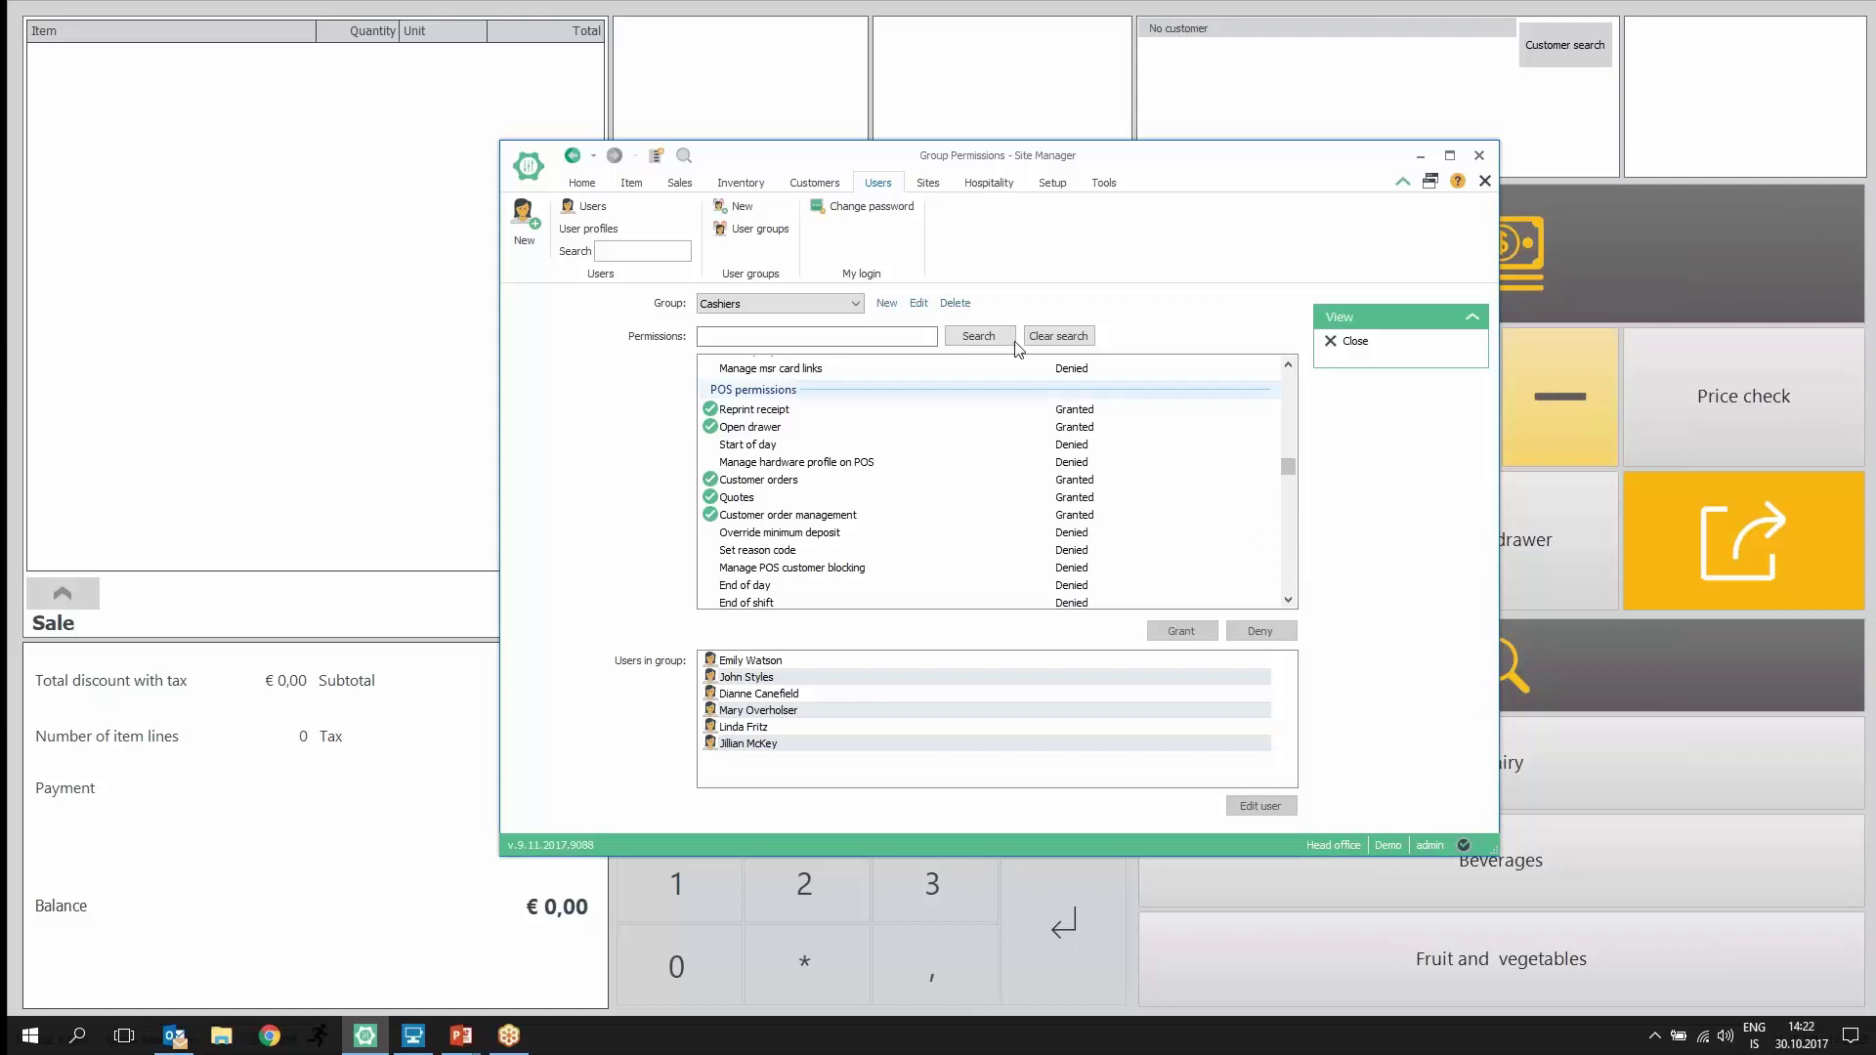
click(676, 185)
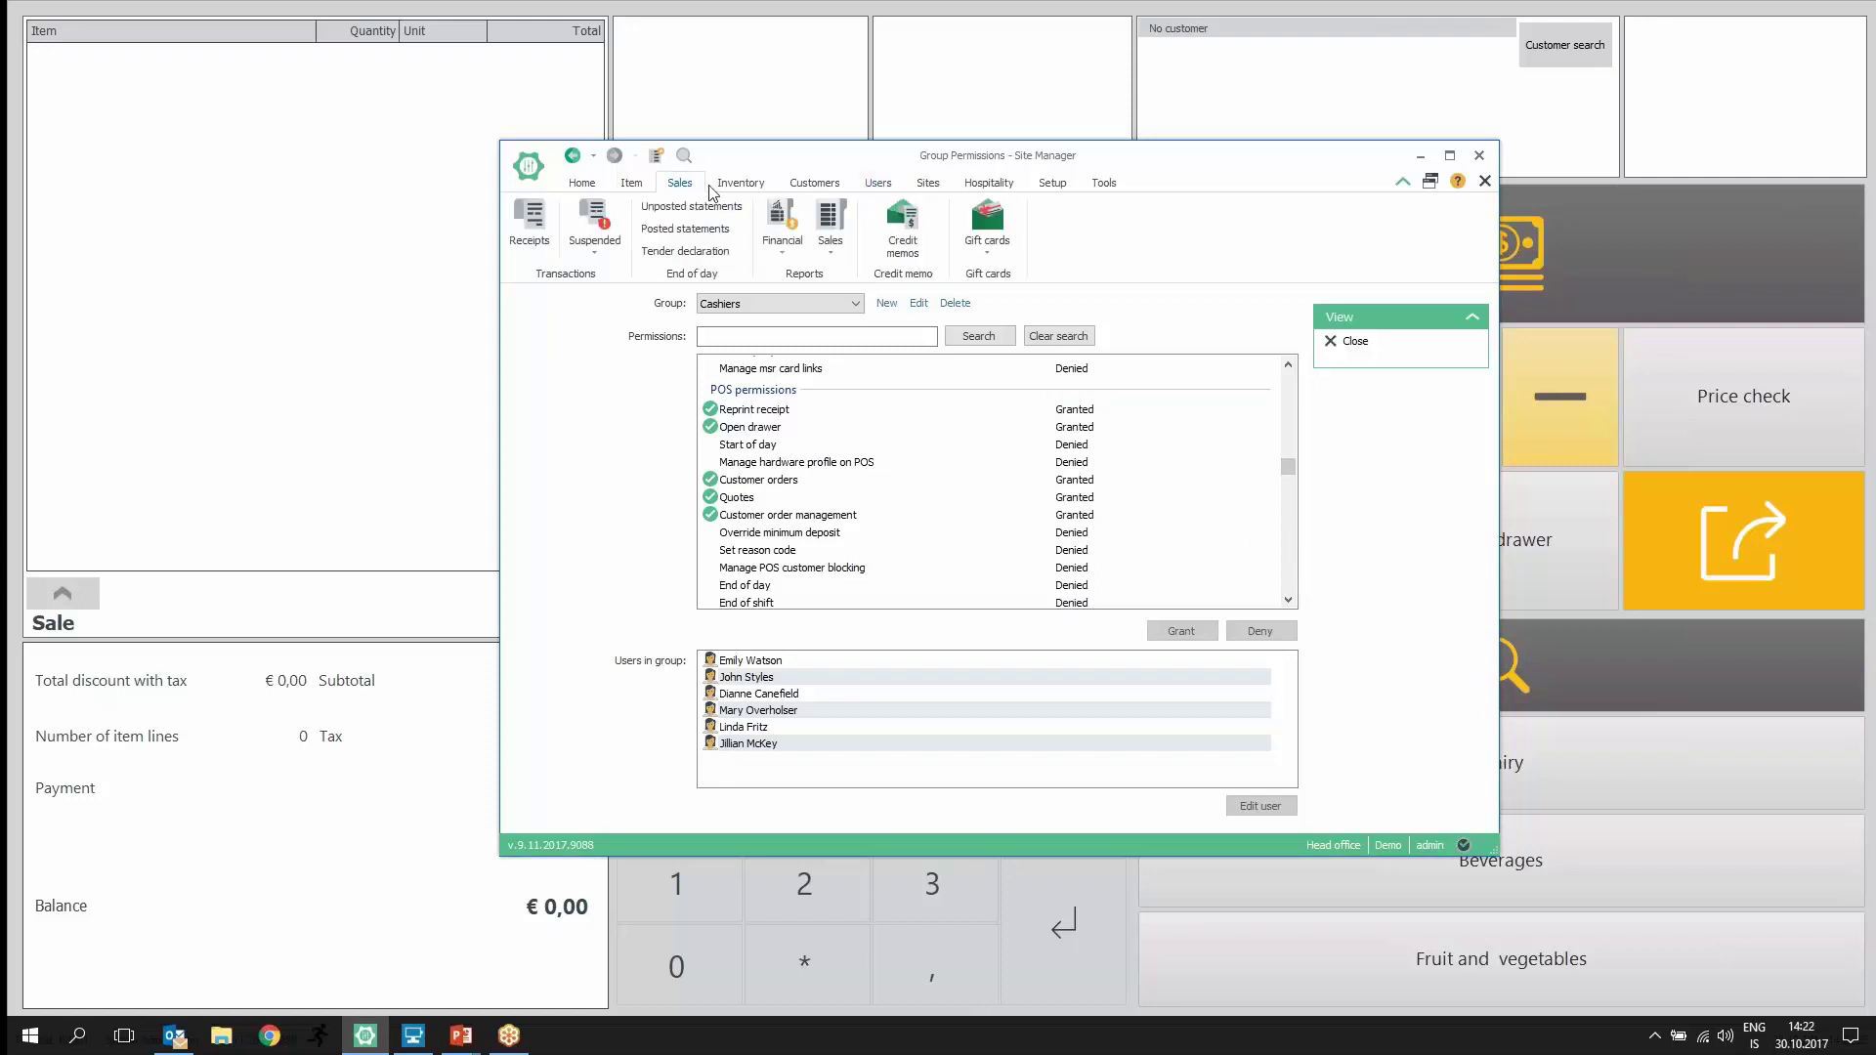
click(904, 231)
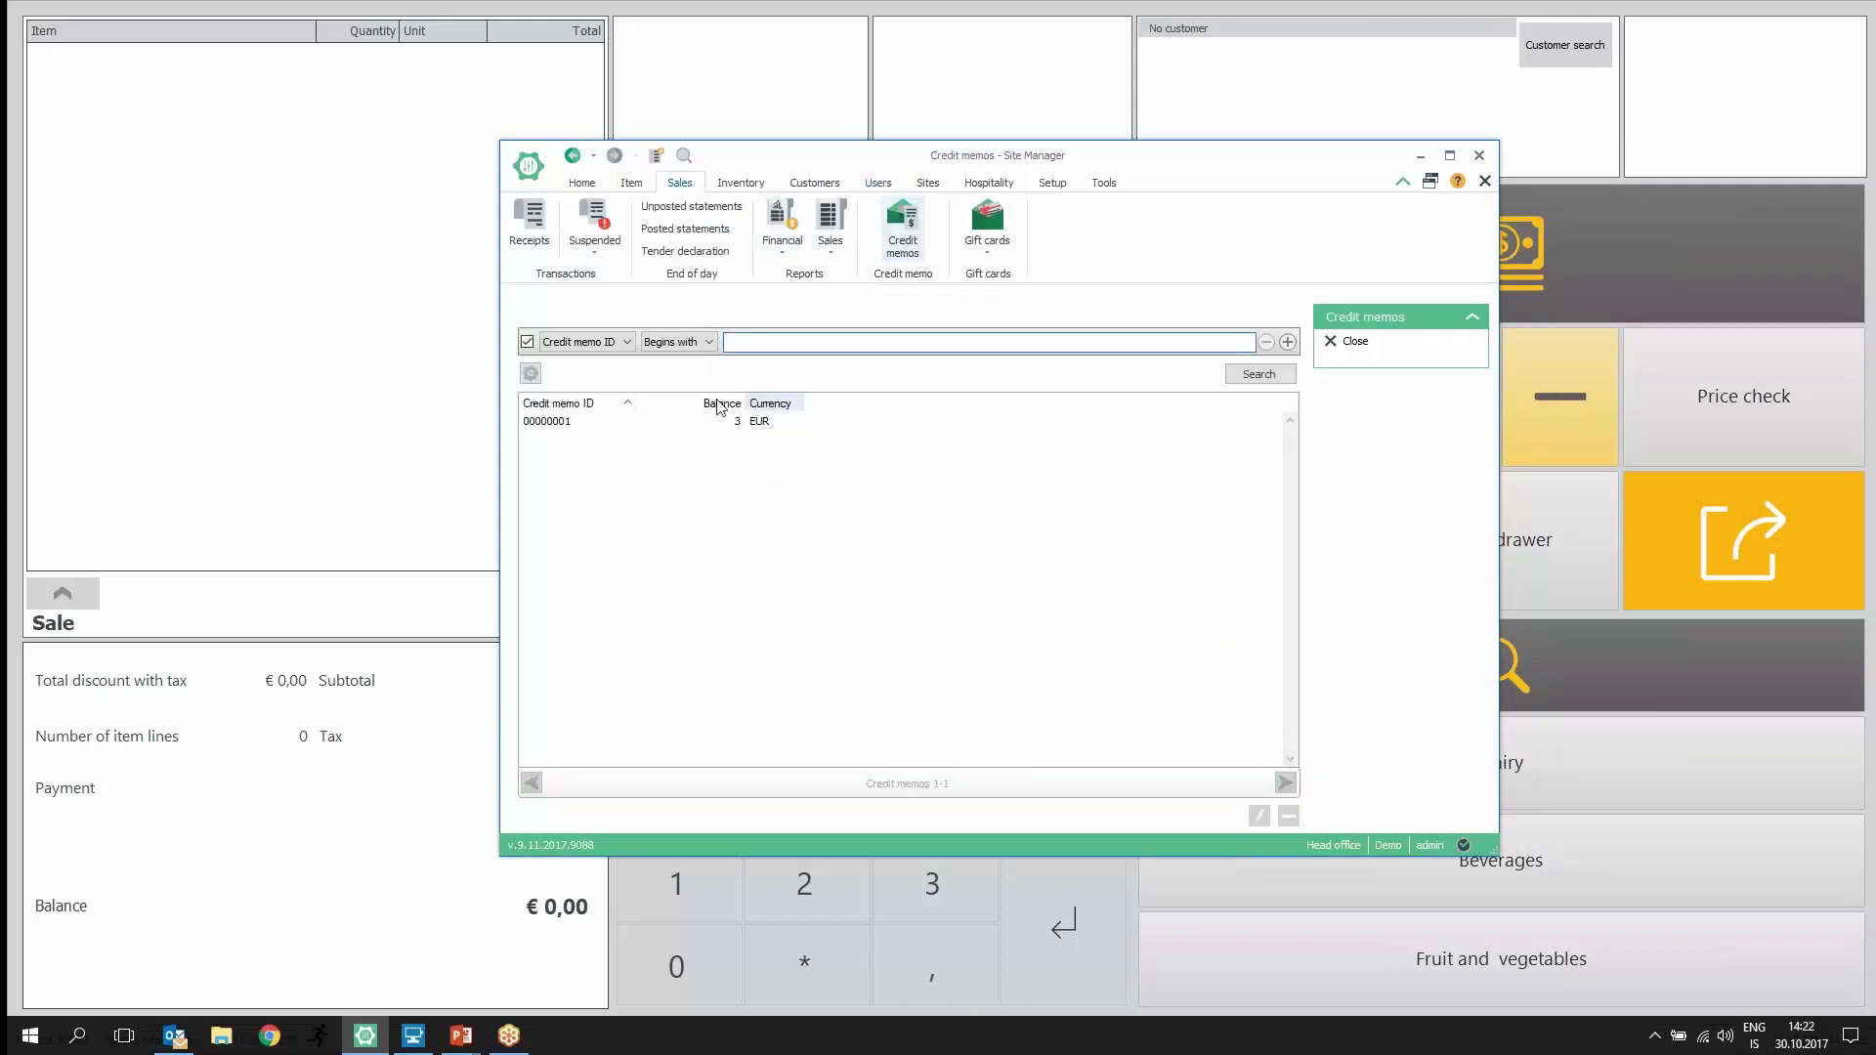
click(776, 425)
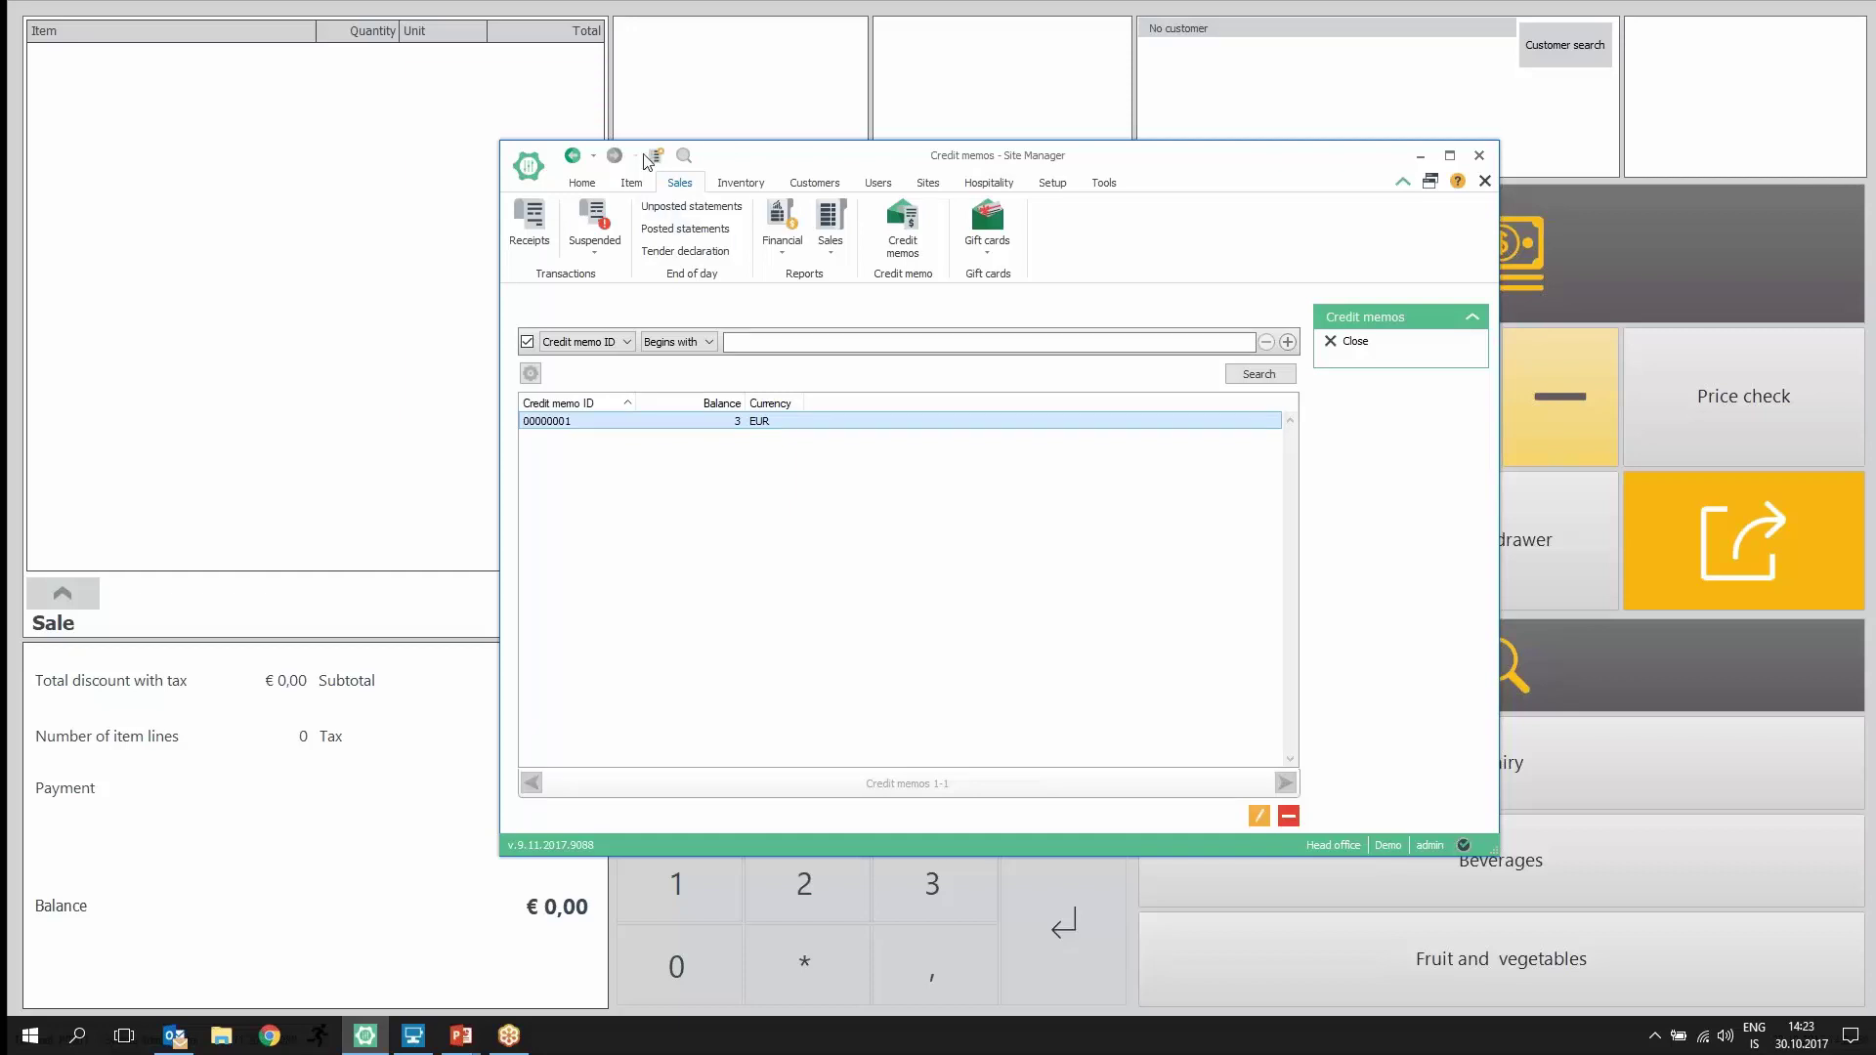
Step: Search Retail items for 'jack', expand Jacket, and select it together with its ten variants
click(632, 184)
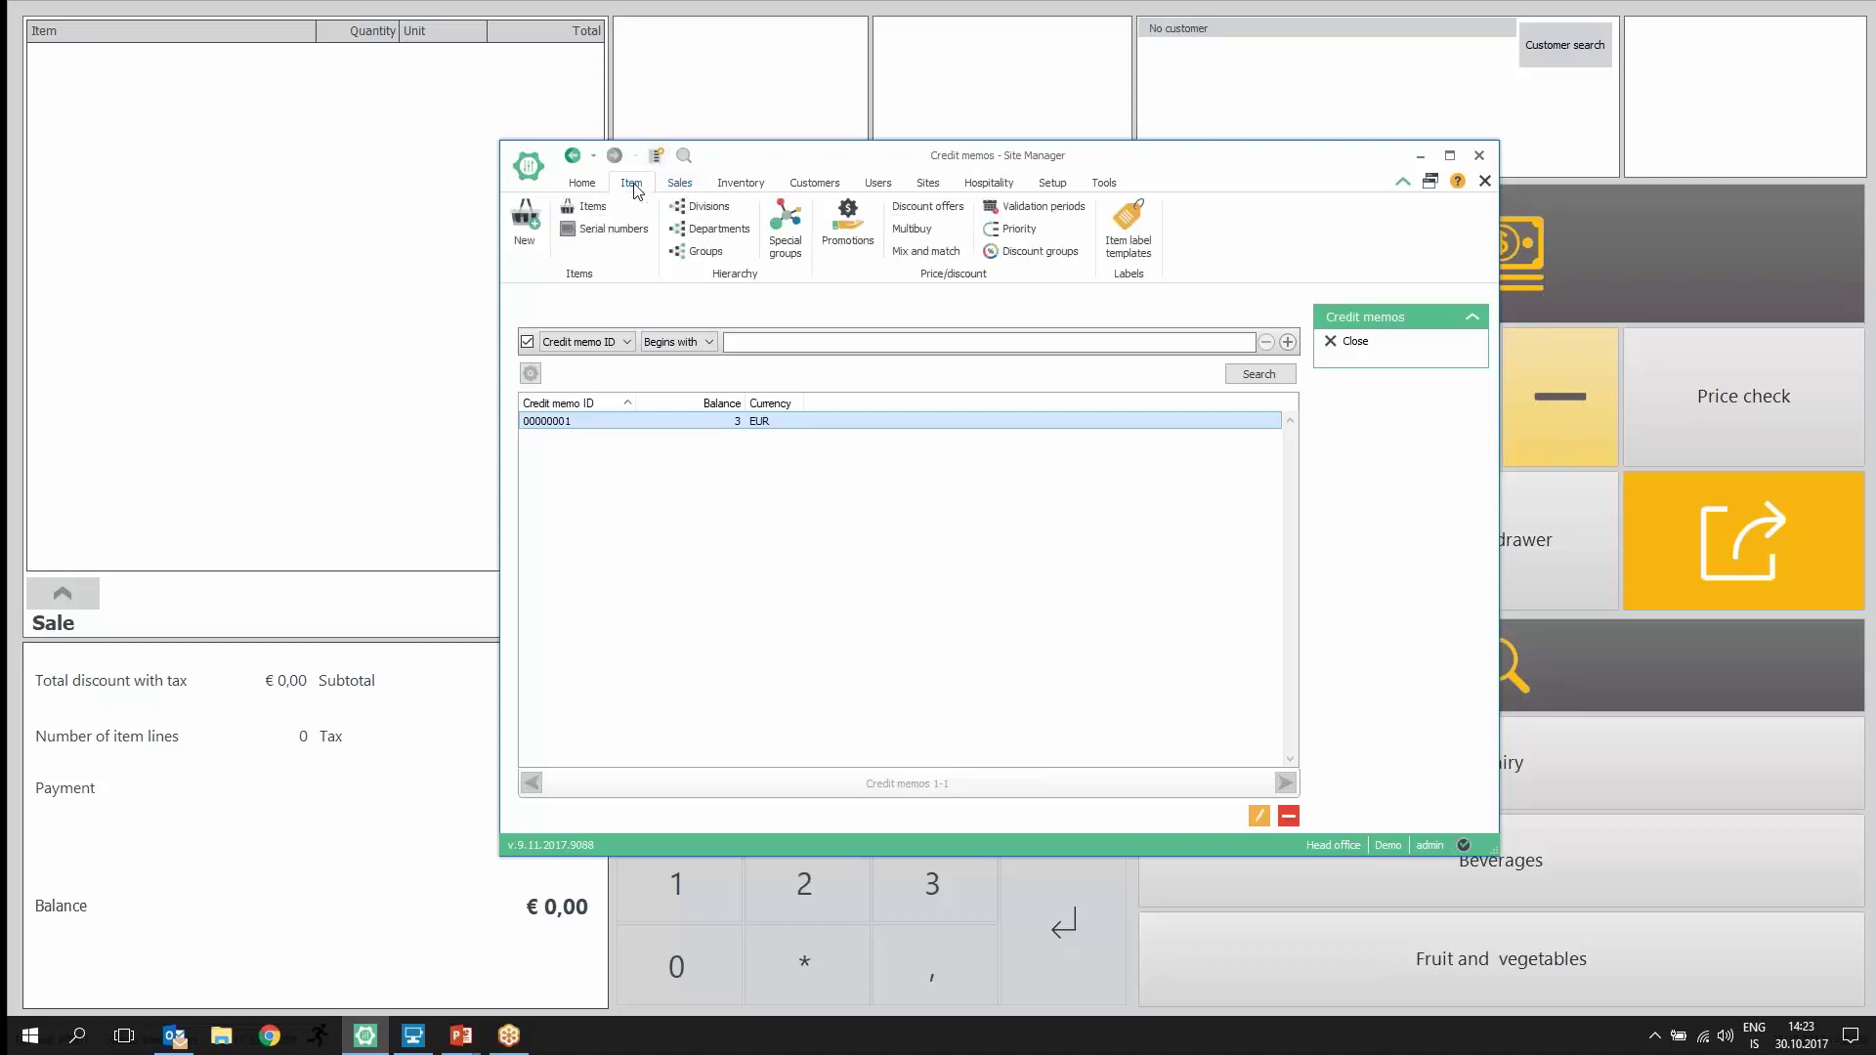
click(585, 215)
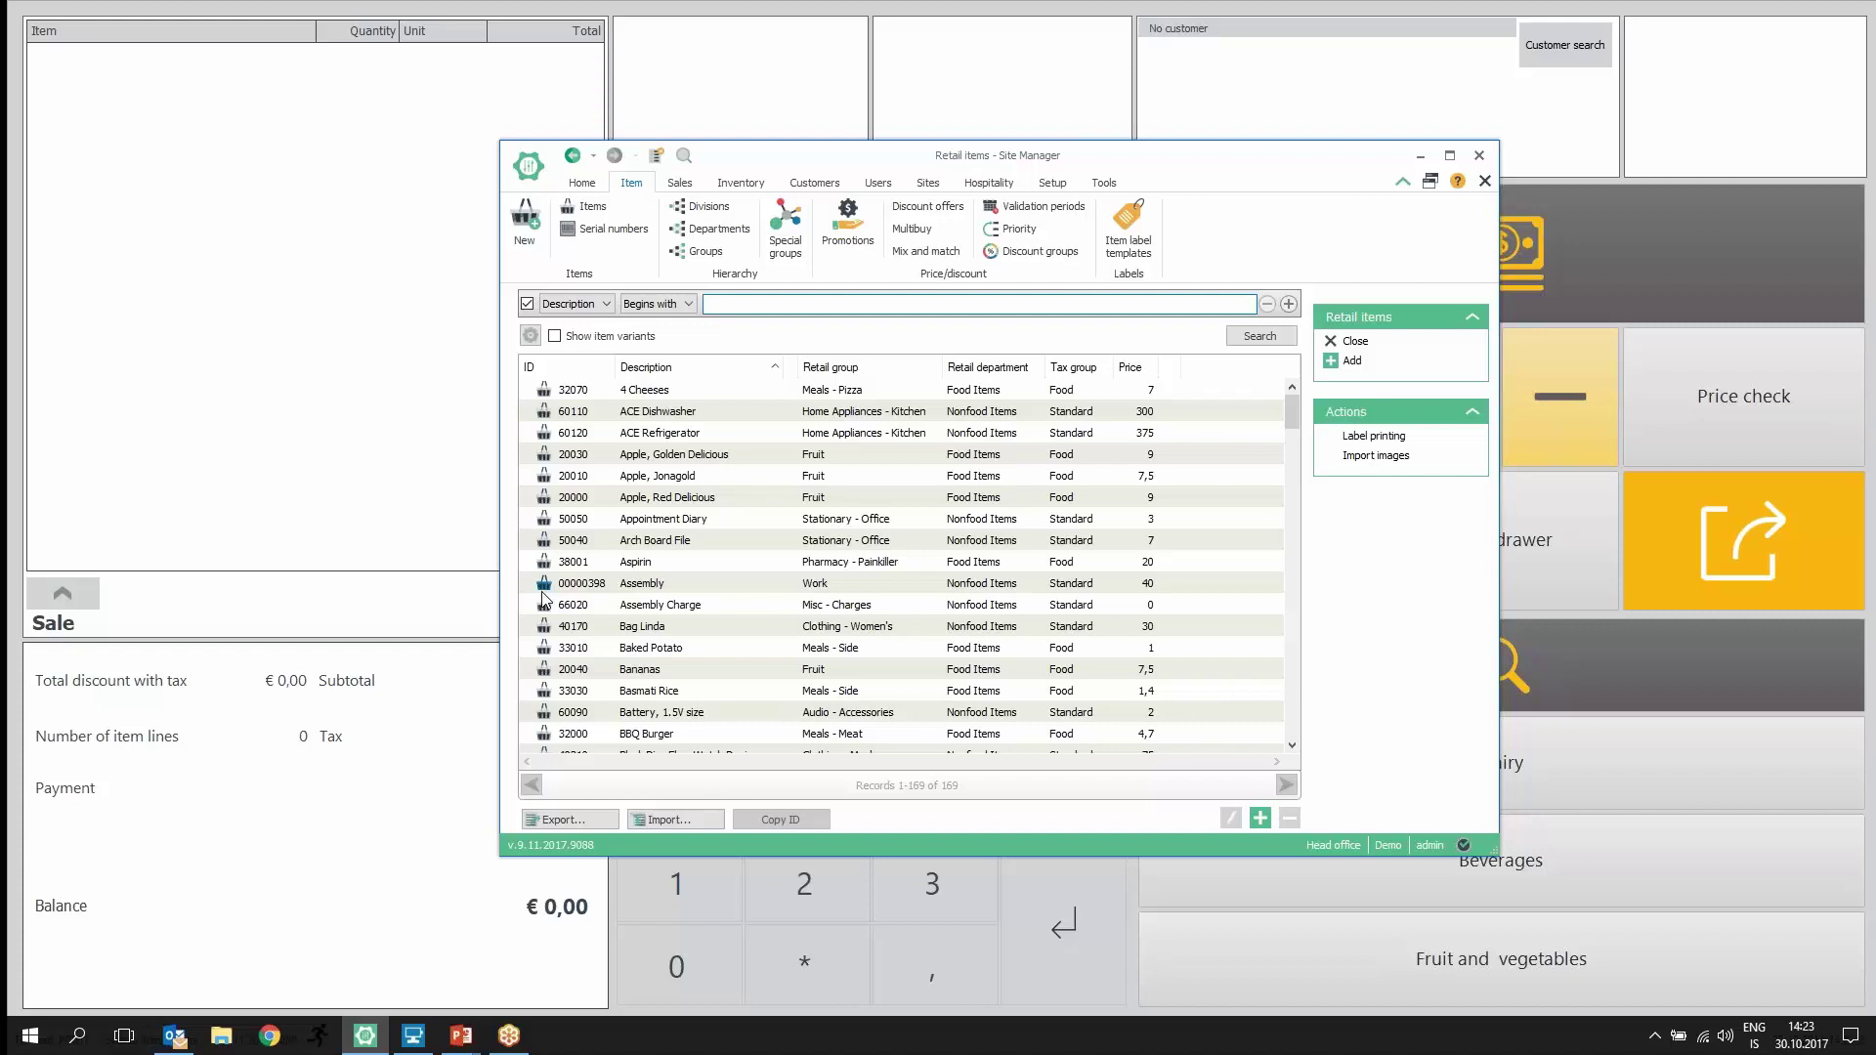
text(jack)
key(Return)
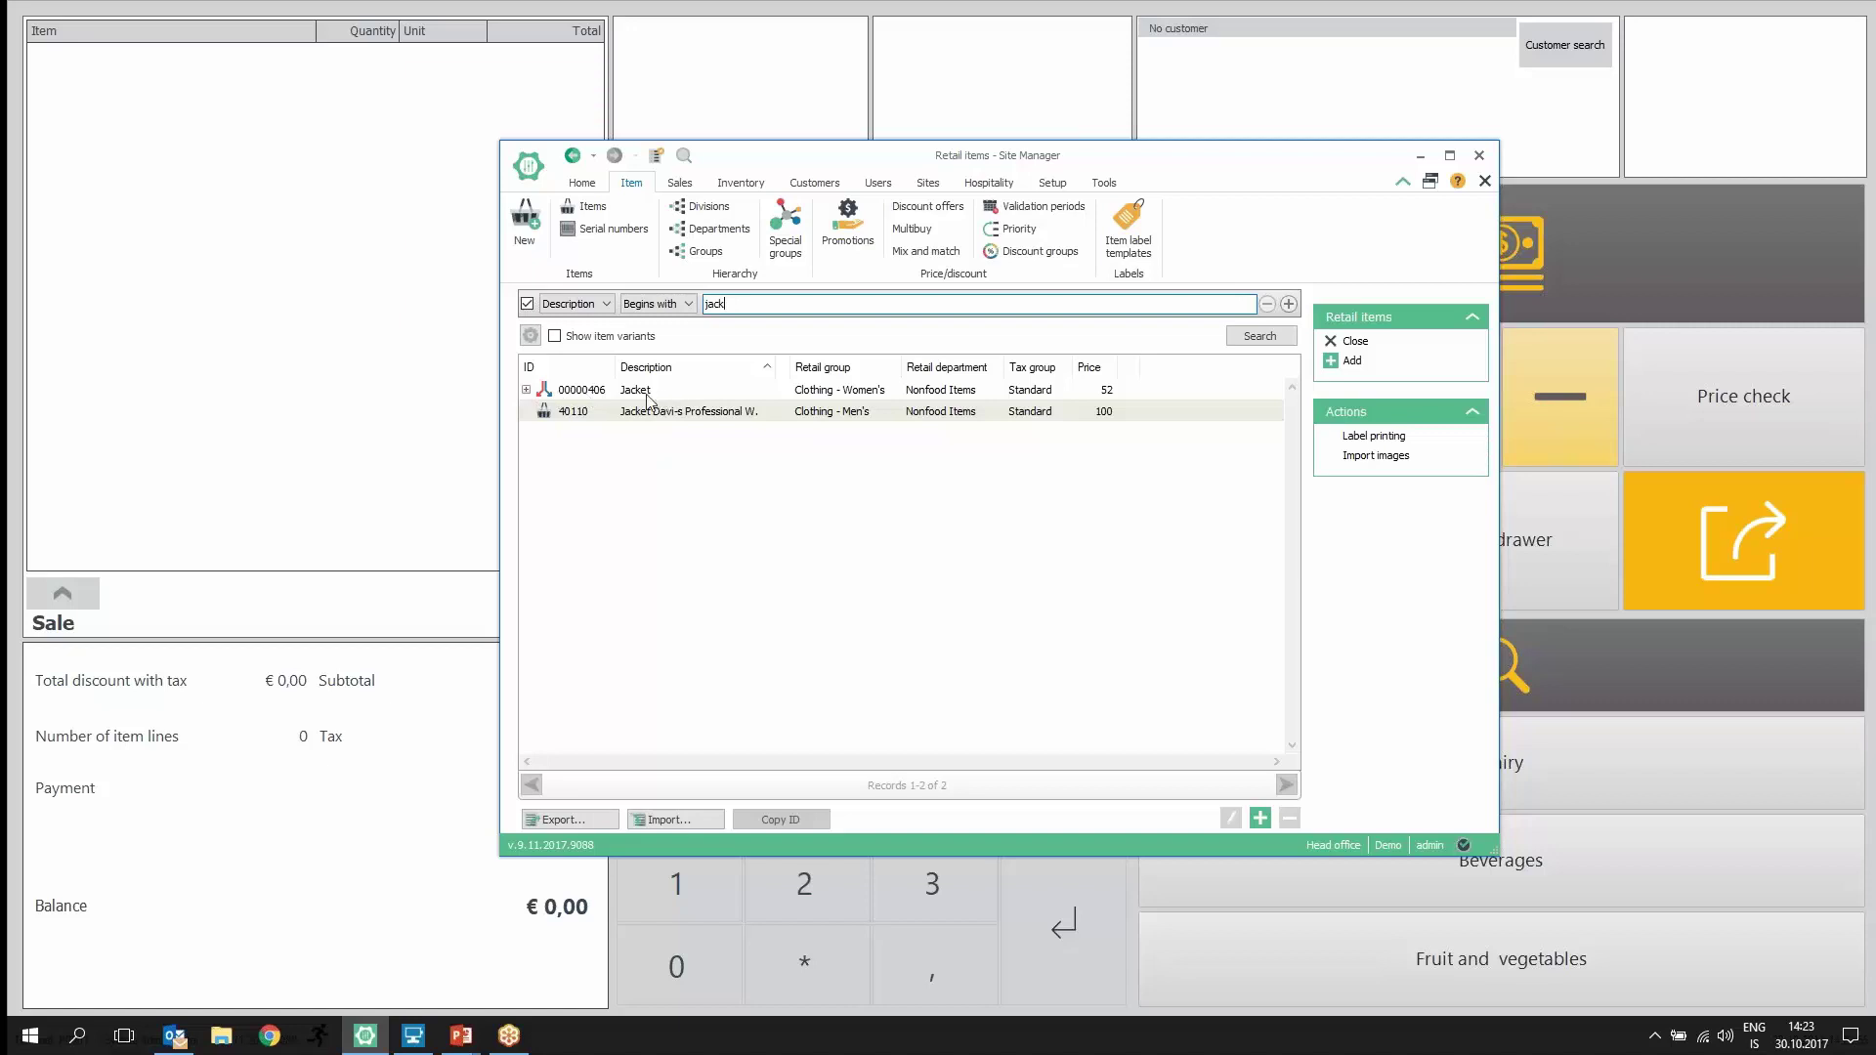
click(526, 390)
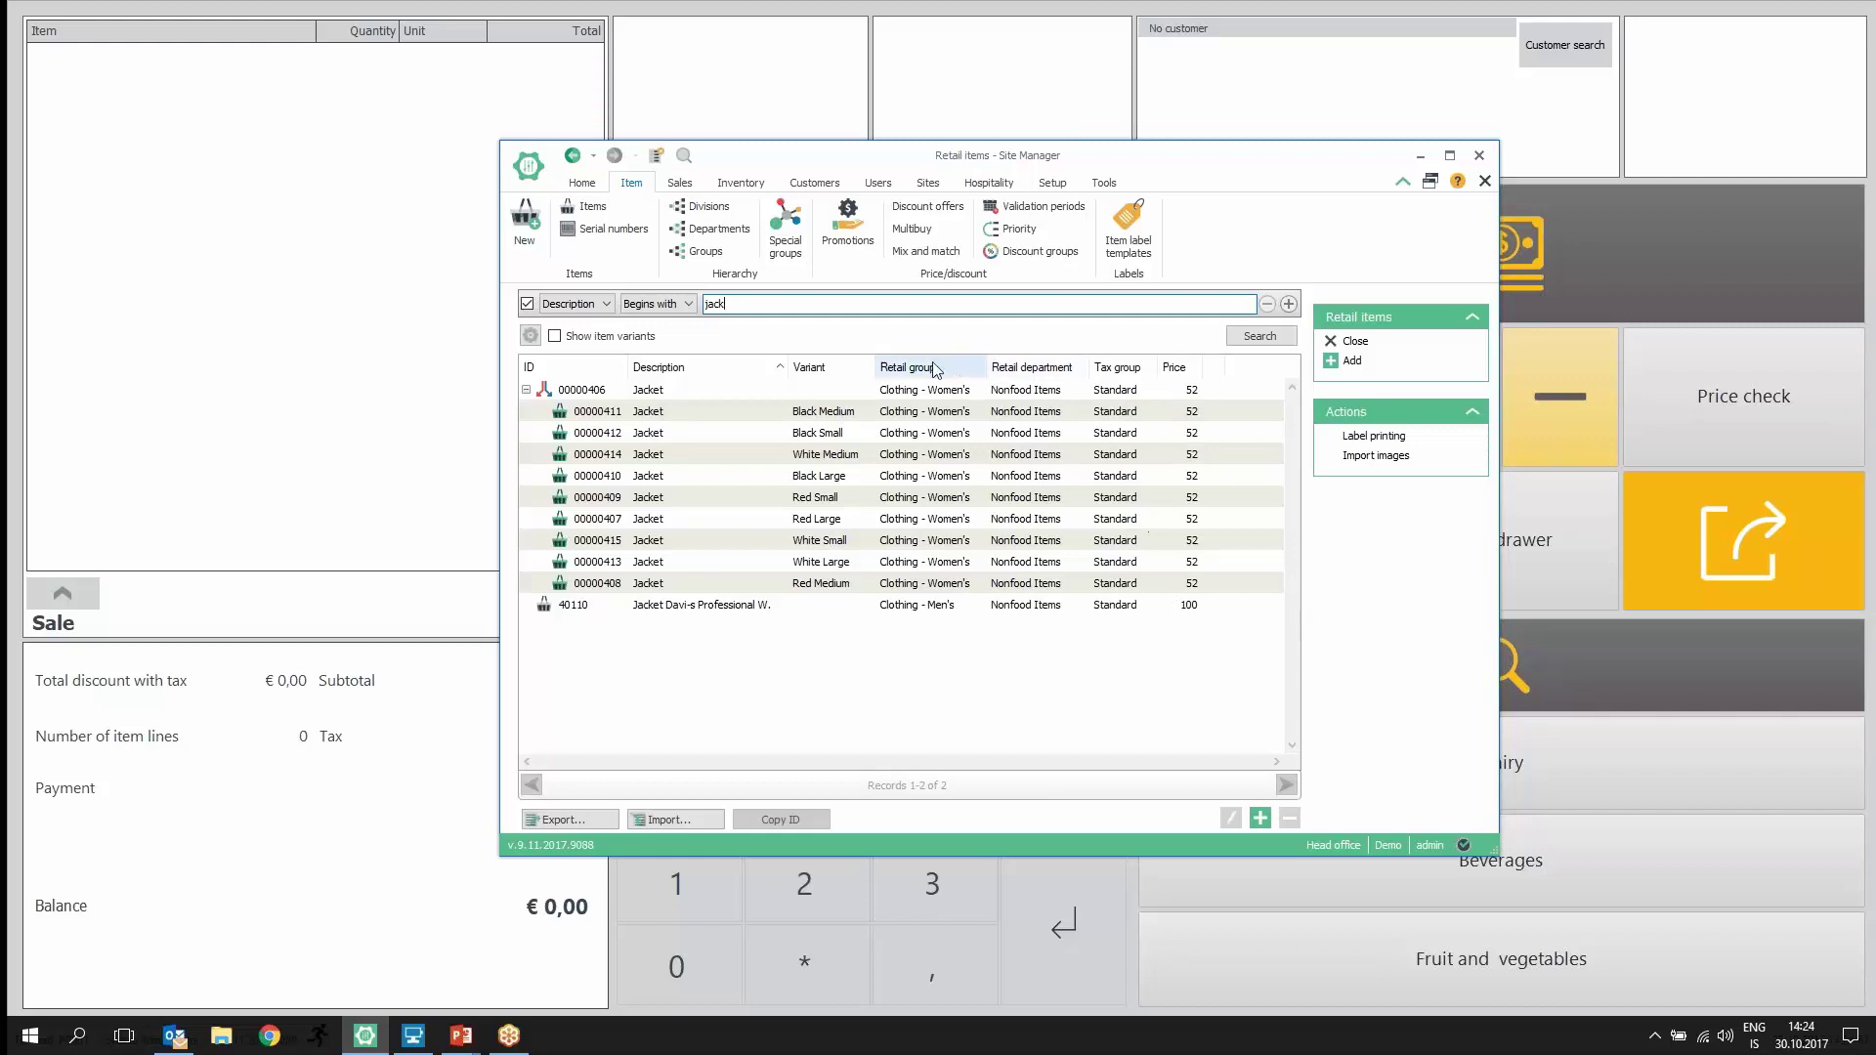
click(934, 393)
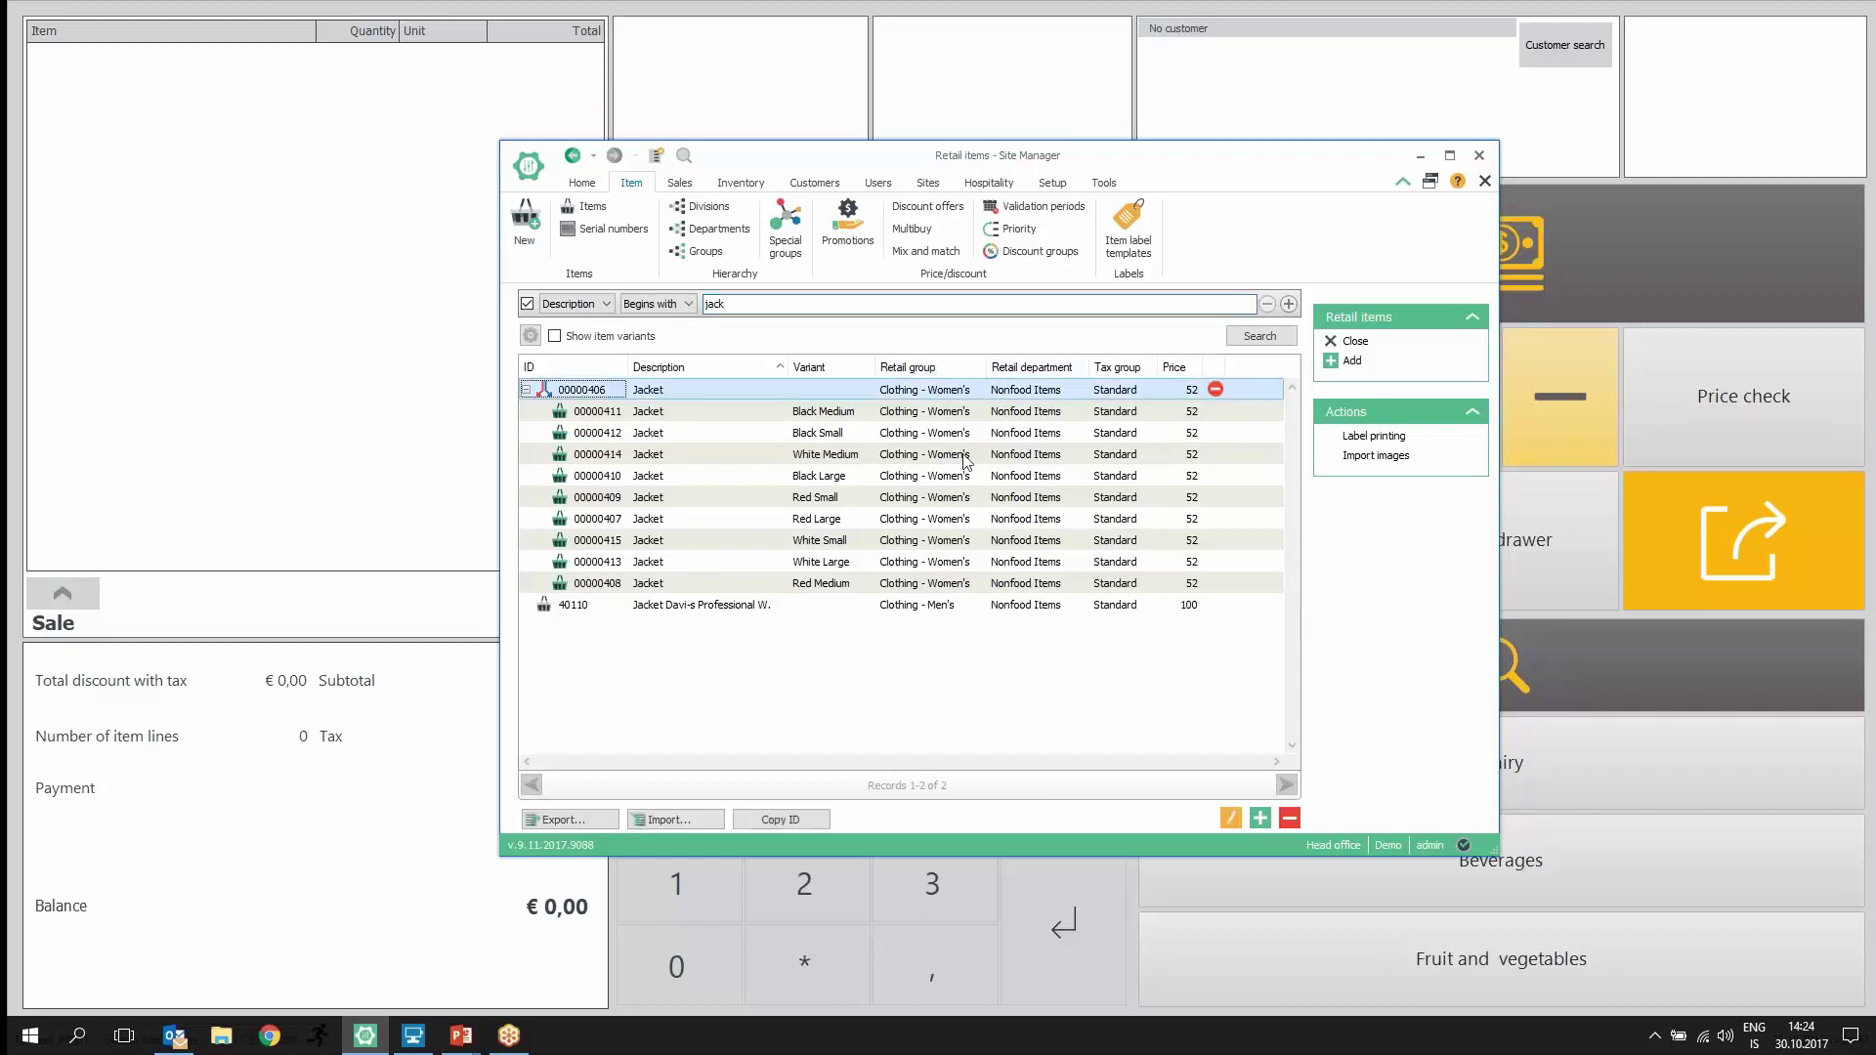
shift+click(974, 583)
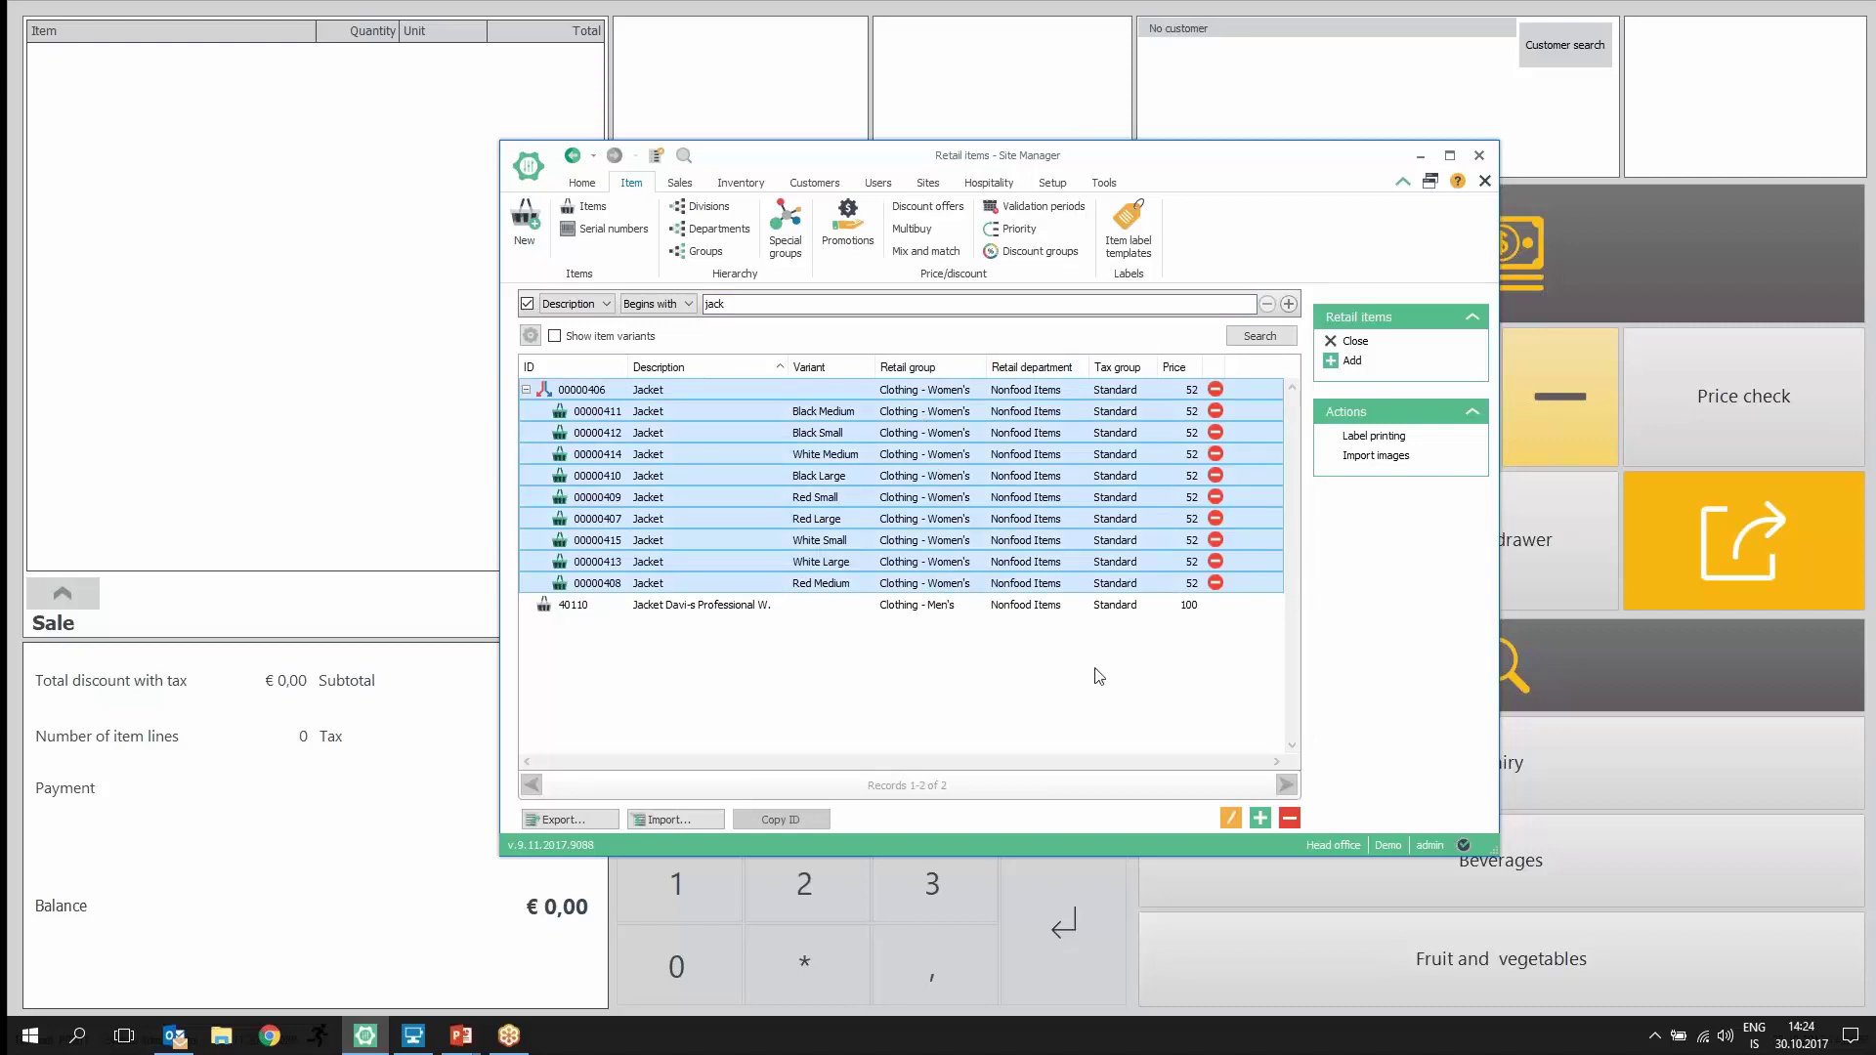
Step: Bulk-set the selected jackets' price including tax to 62, save all, and check the variants
click(1231, 818)
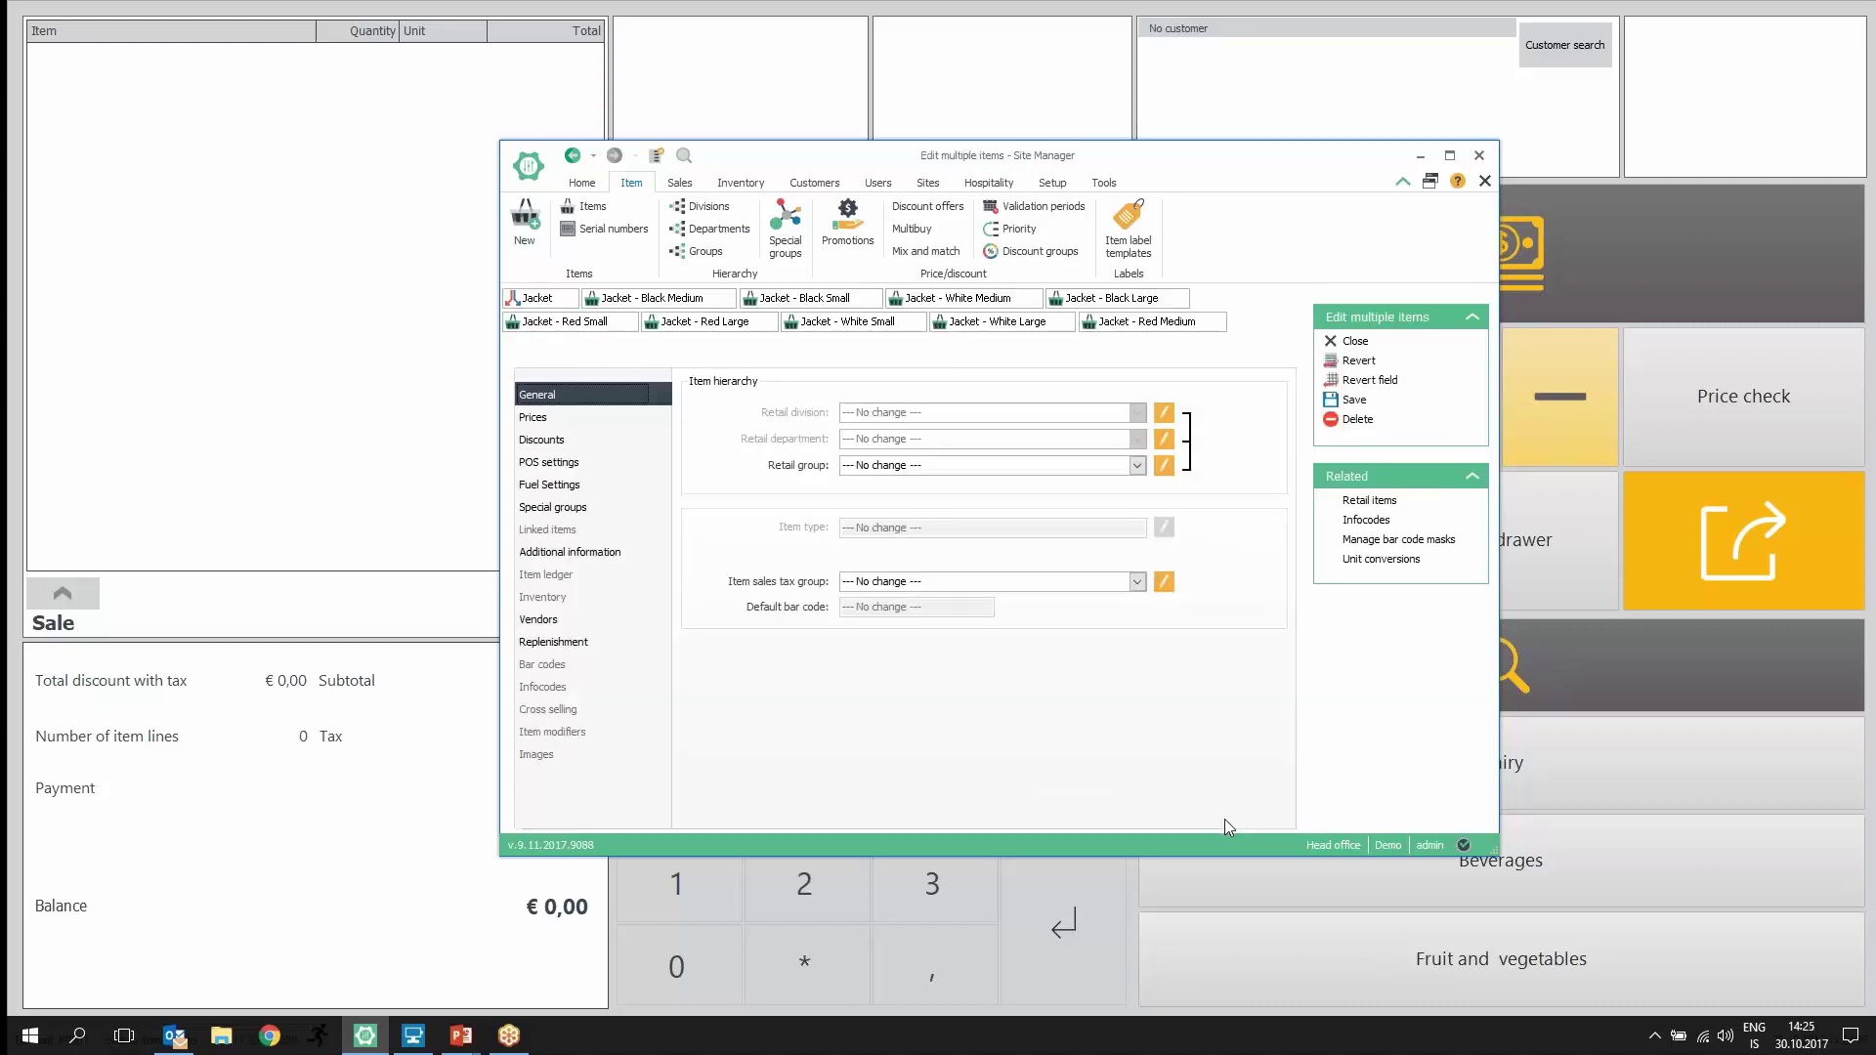
click(550, 417)
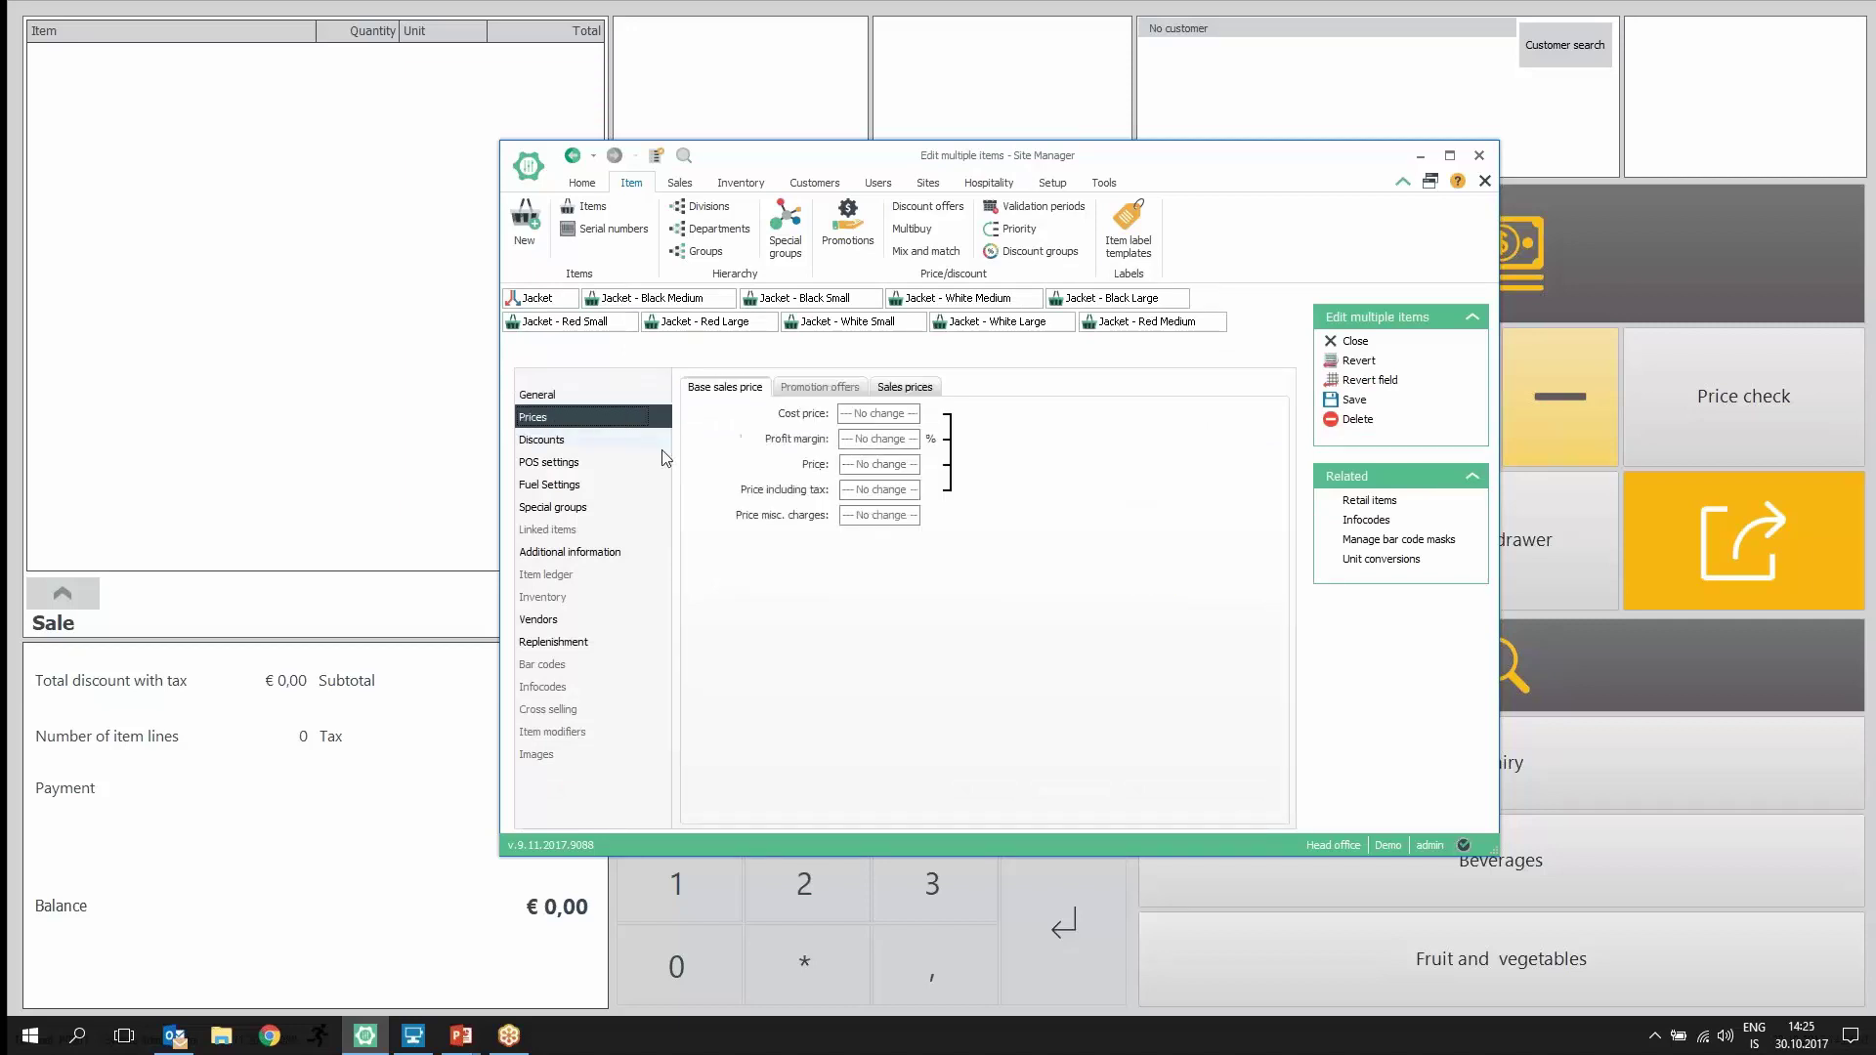
click(887, 492)
click(914, 493)
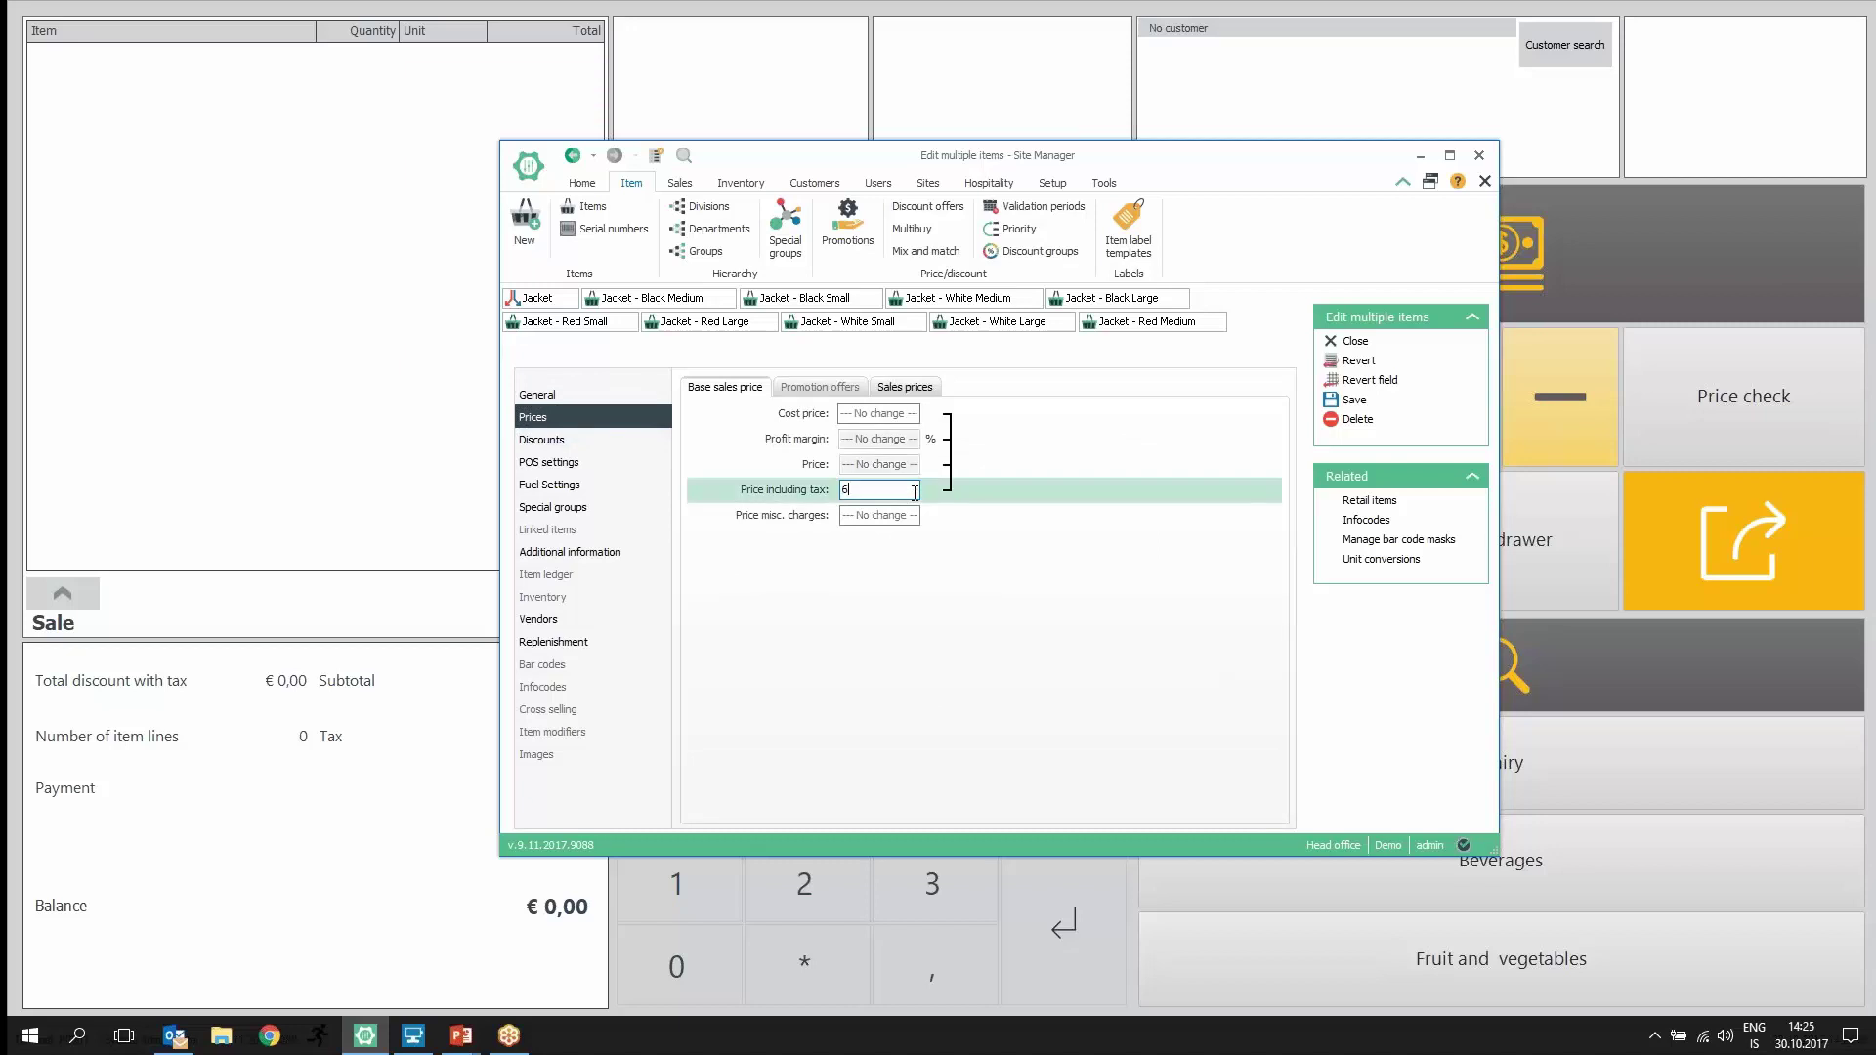
text(62)
click(1352, 344)
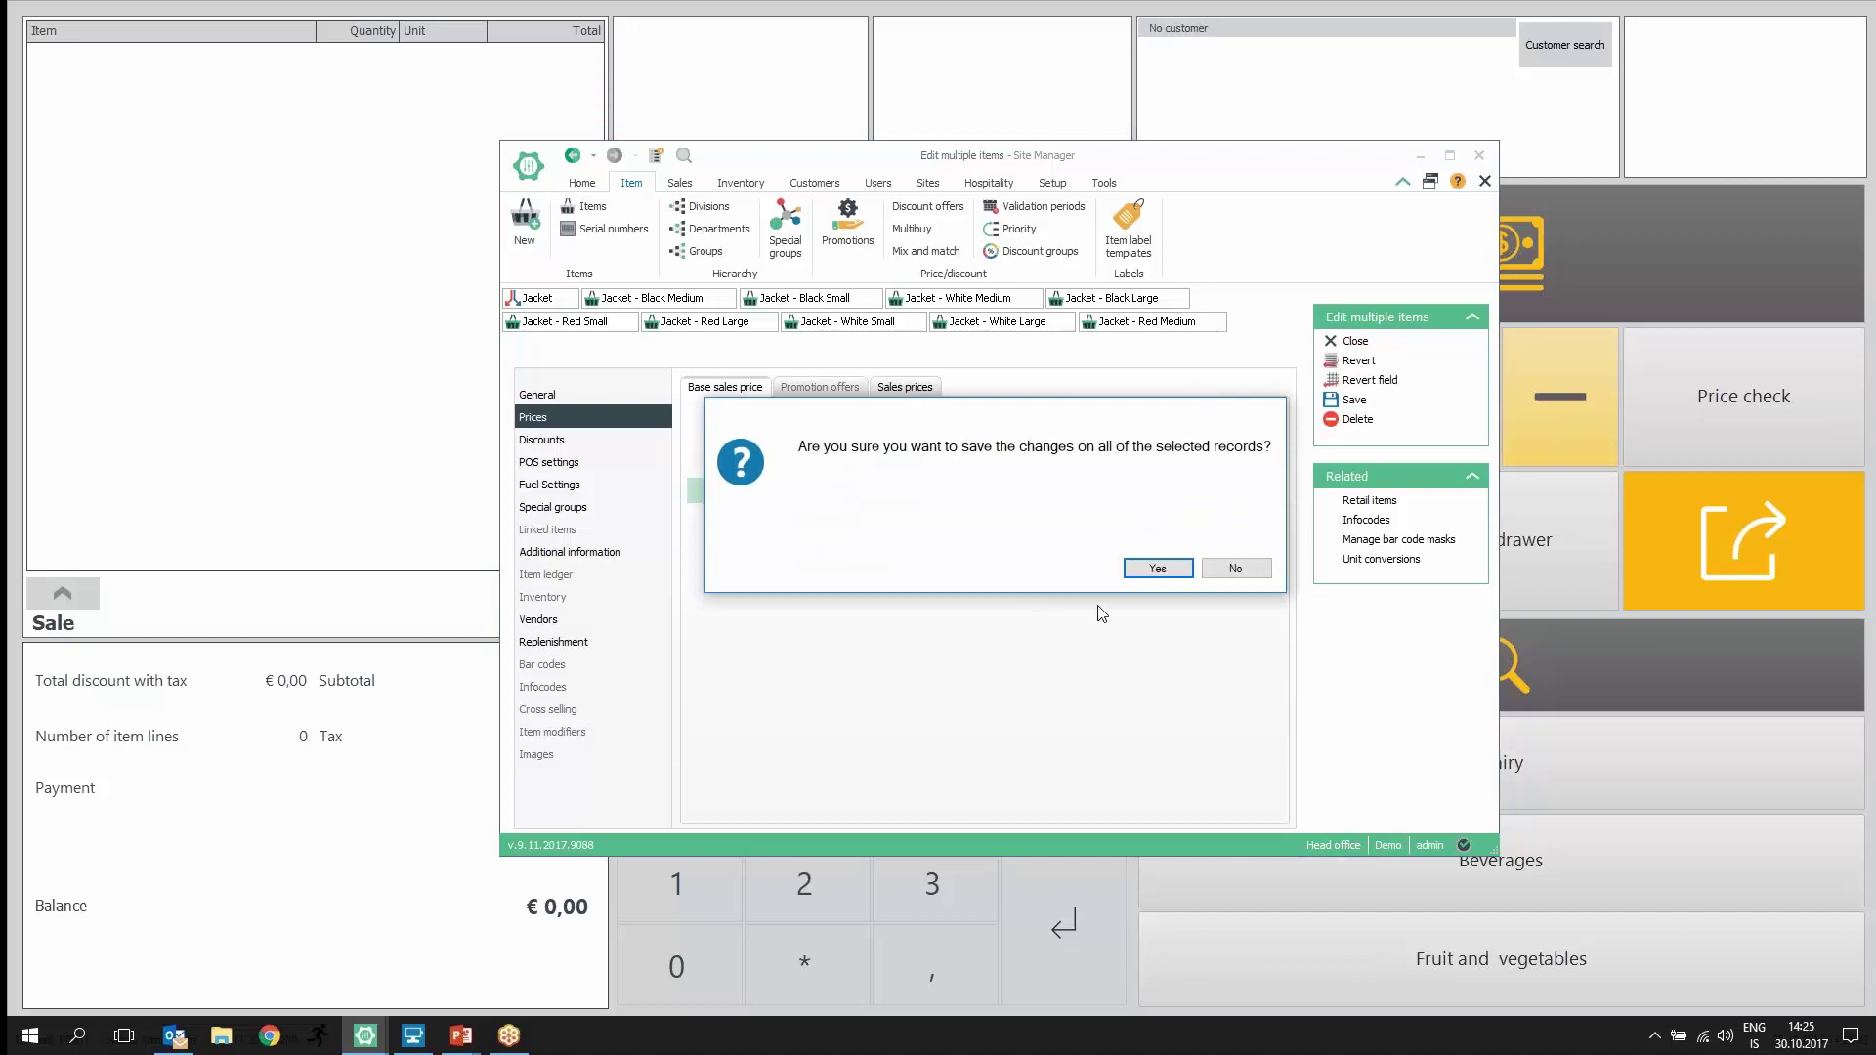
click(1143, 574)
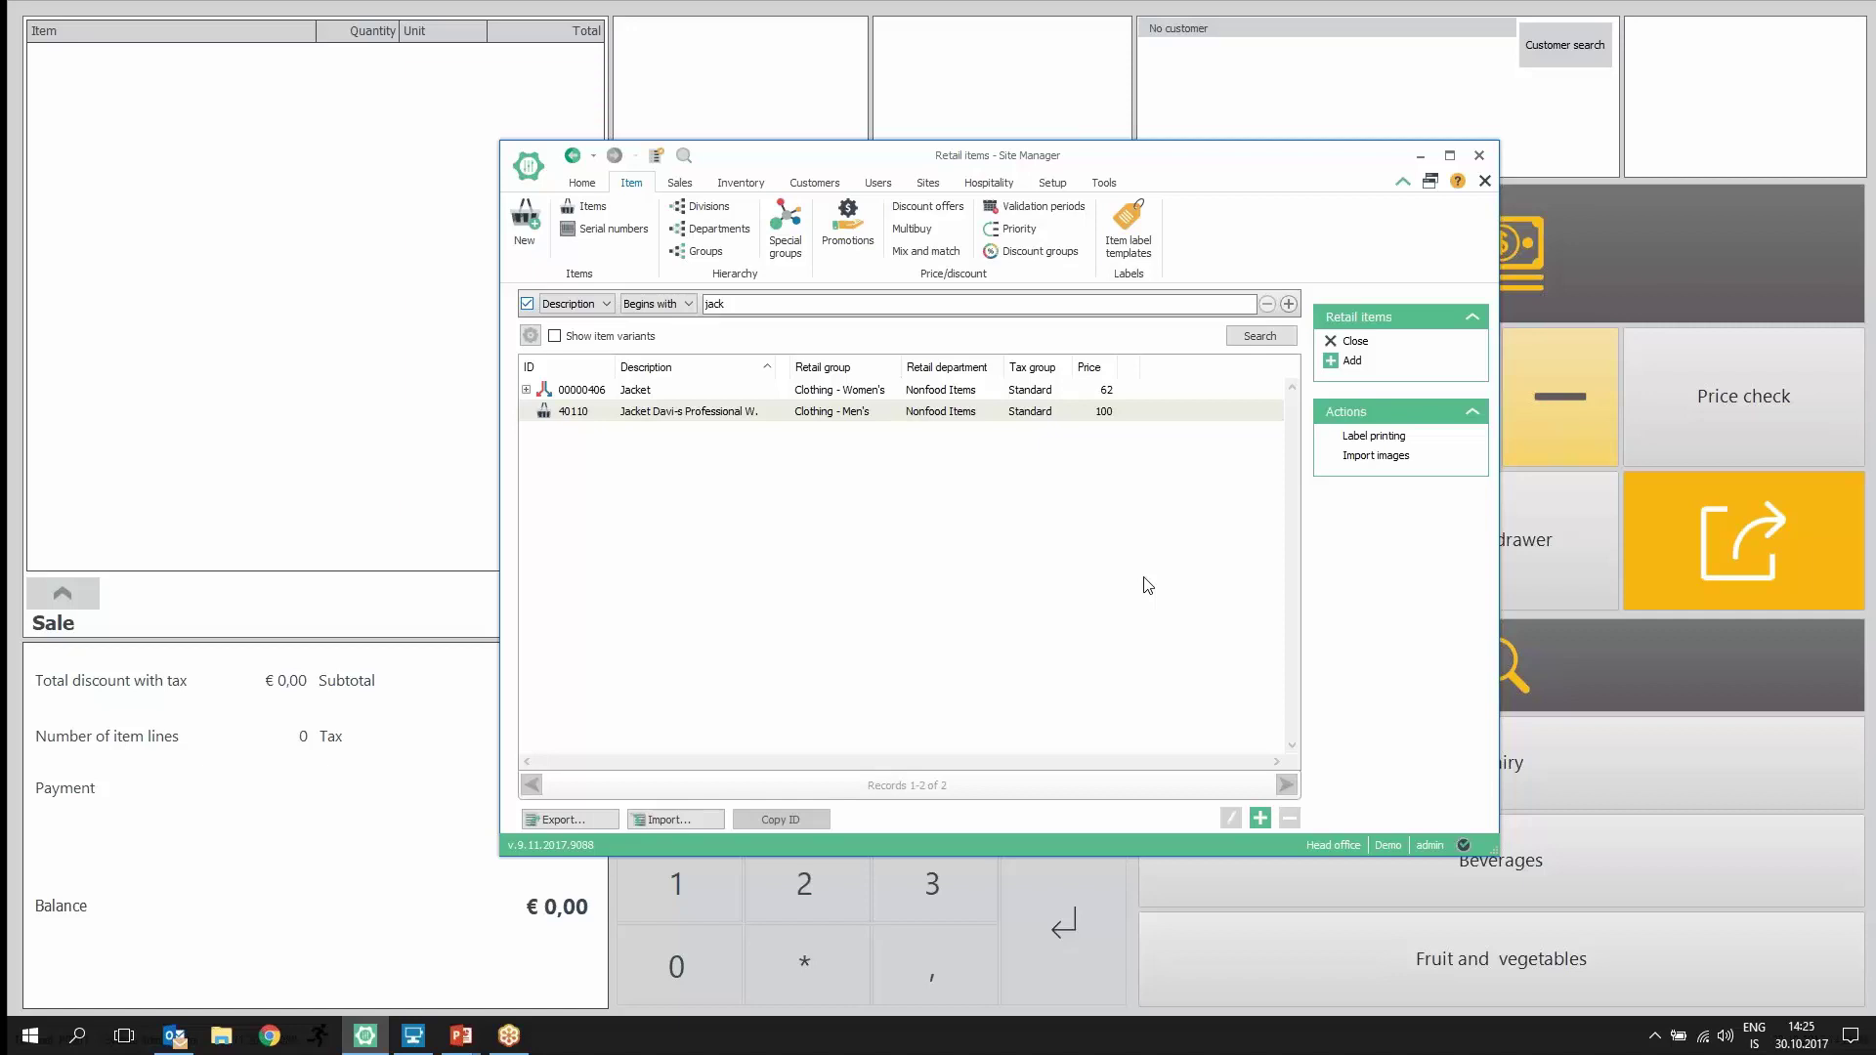
click(527, 391)
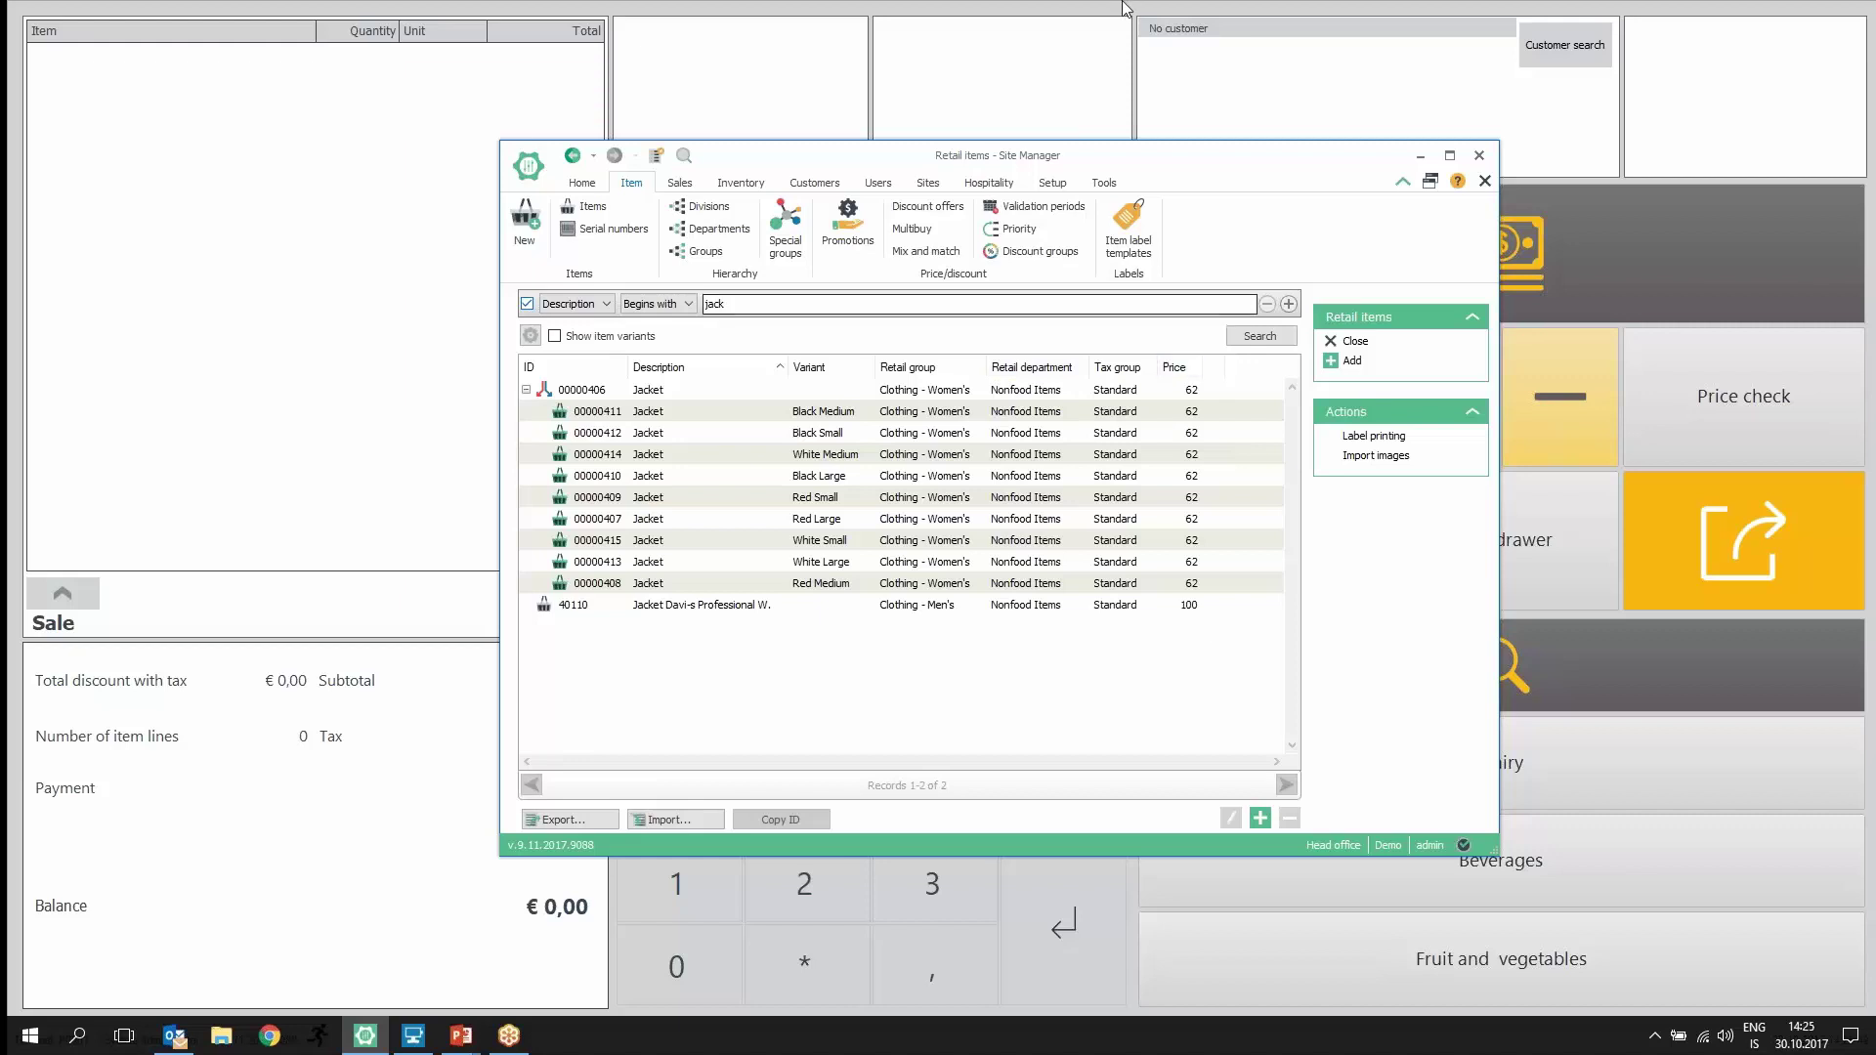
Step: Add a Red Medium Jacket (item 00000406) at €62,00 to the POS sale and view discounts
click(982, 26)
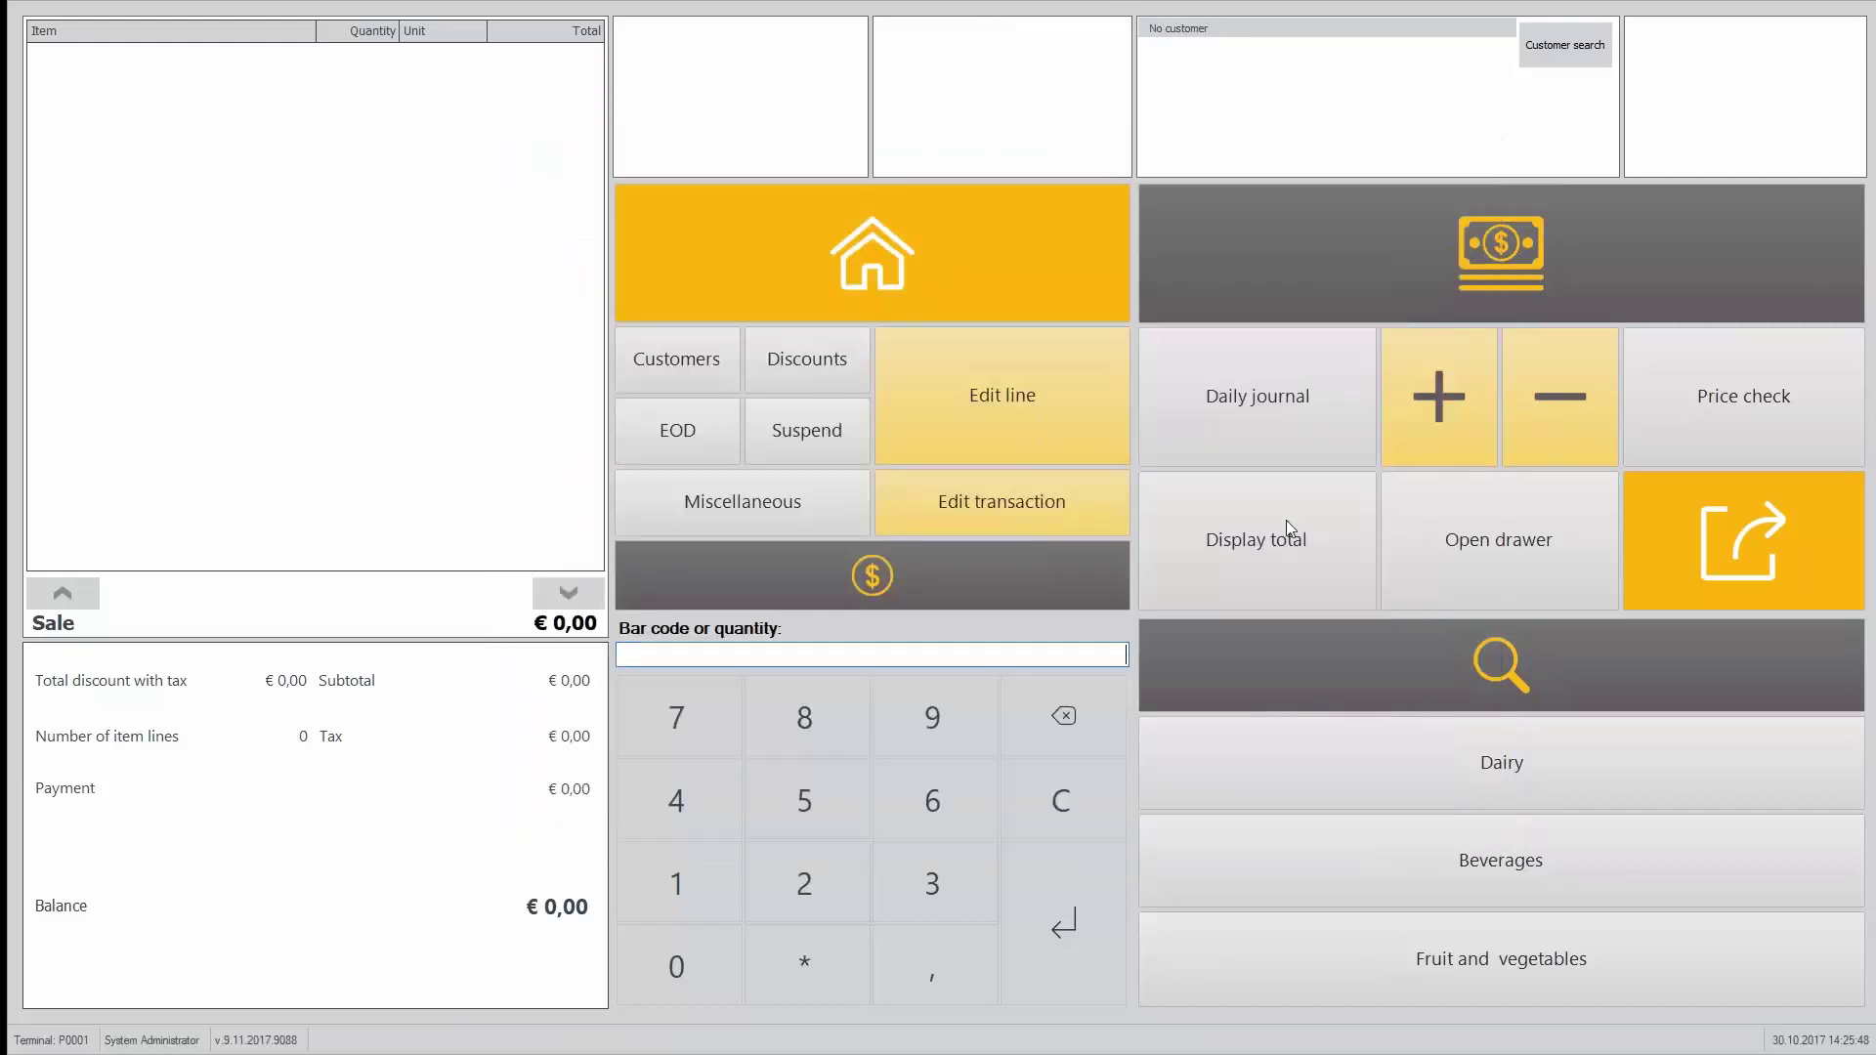
text(00000406)
key(Return)
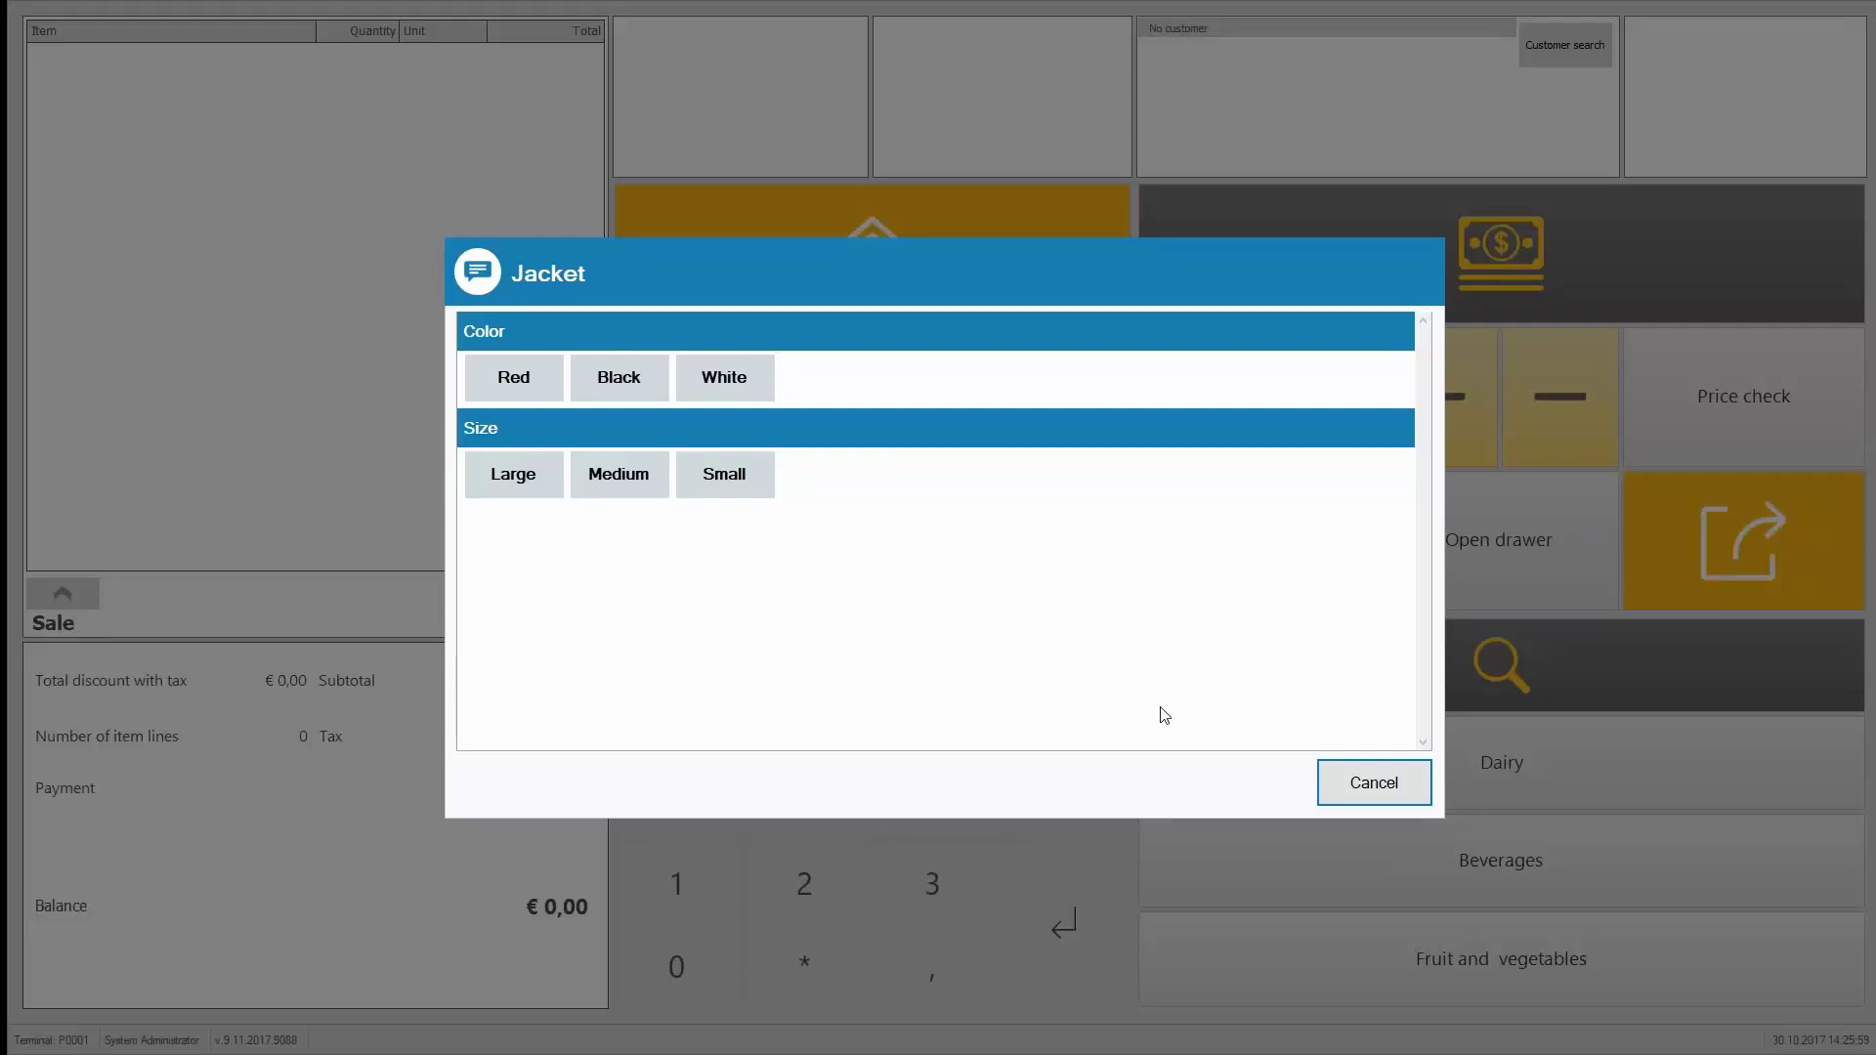
click(514, 379)
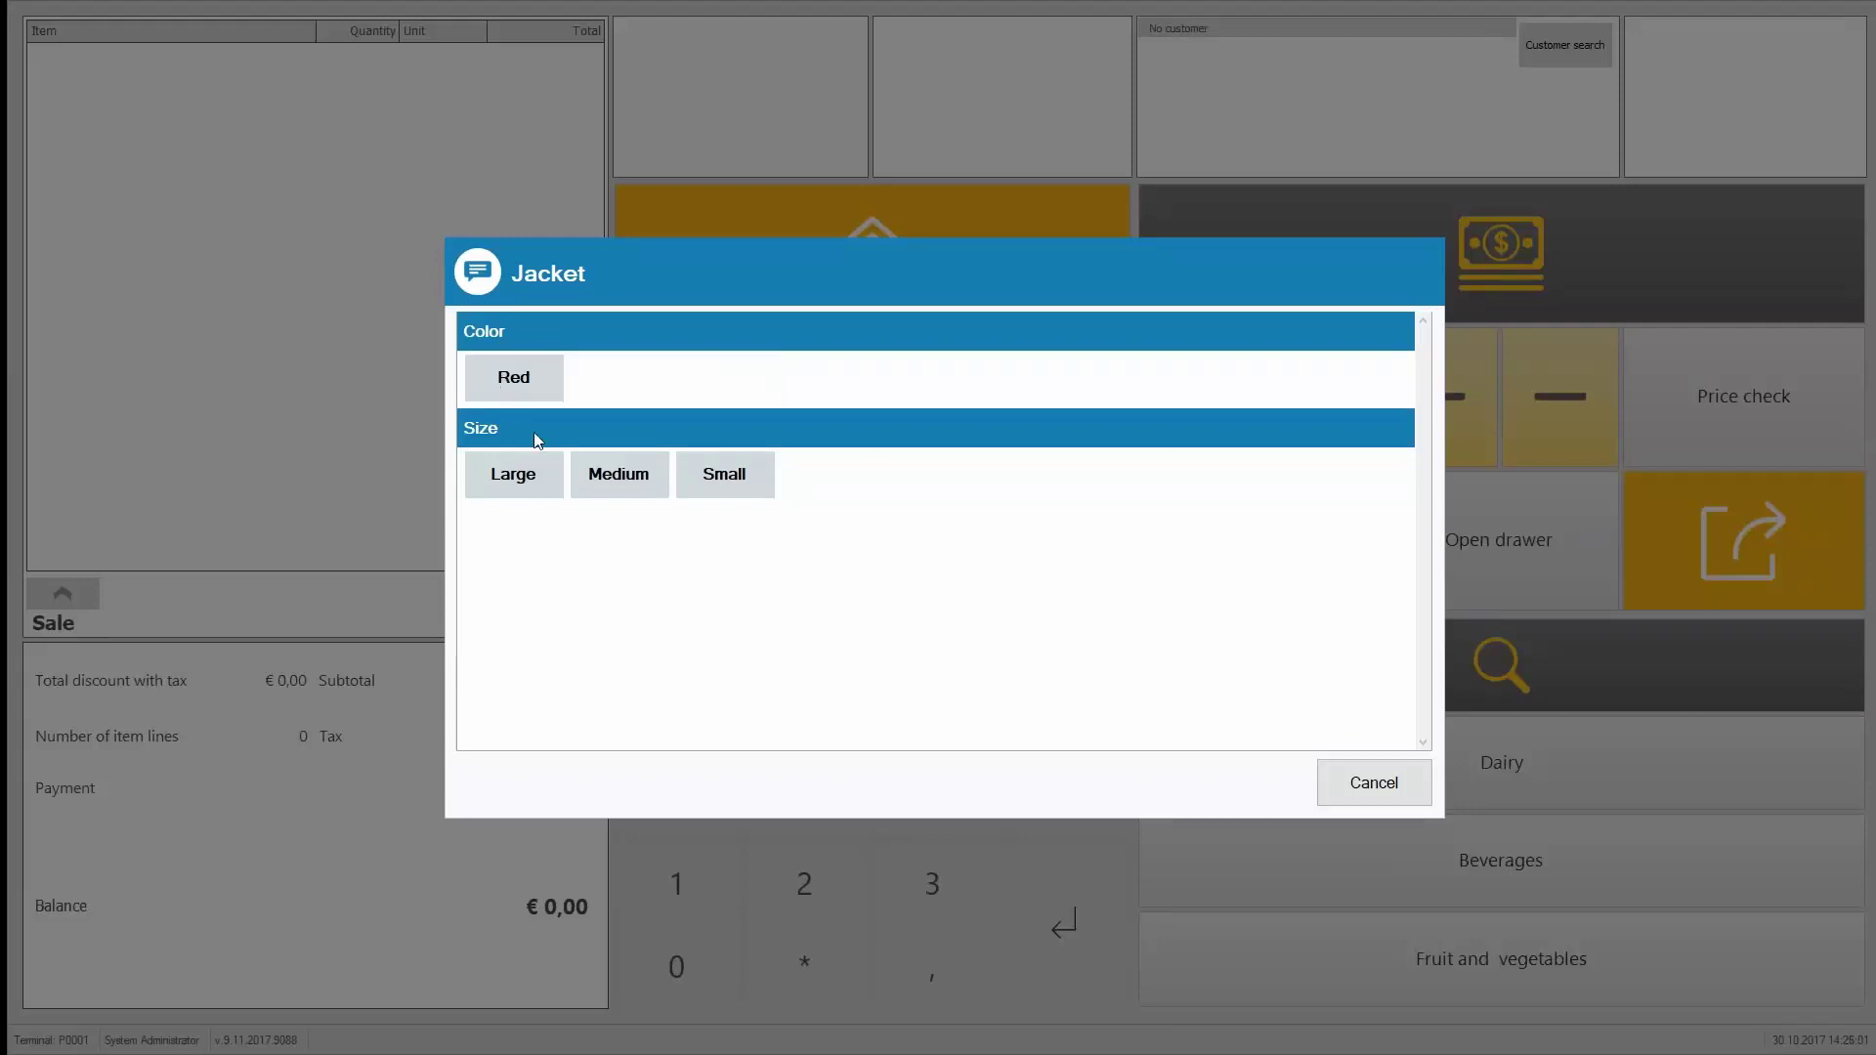
click(618, 476)
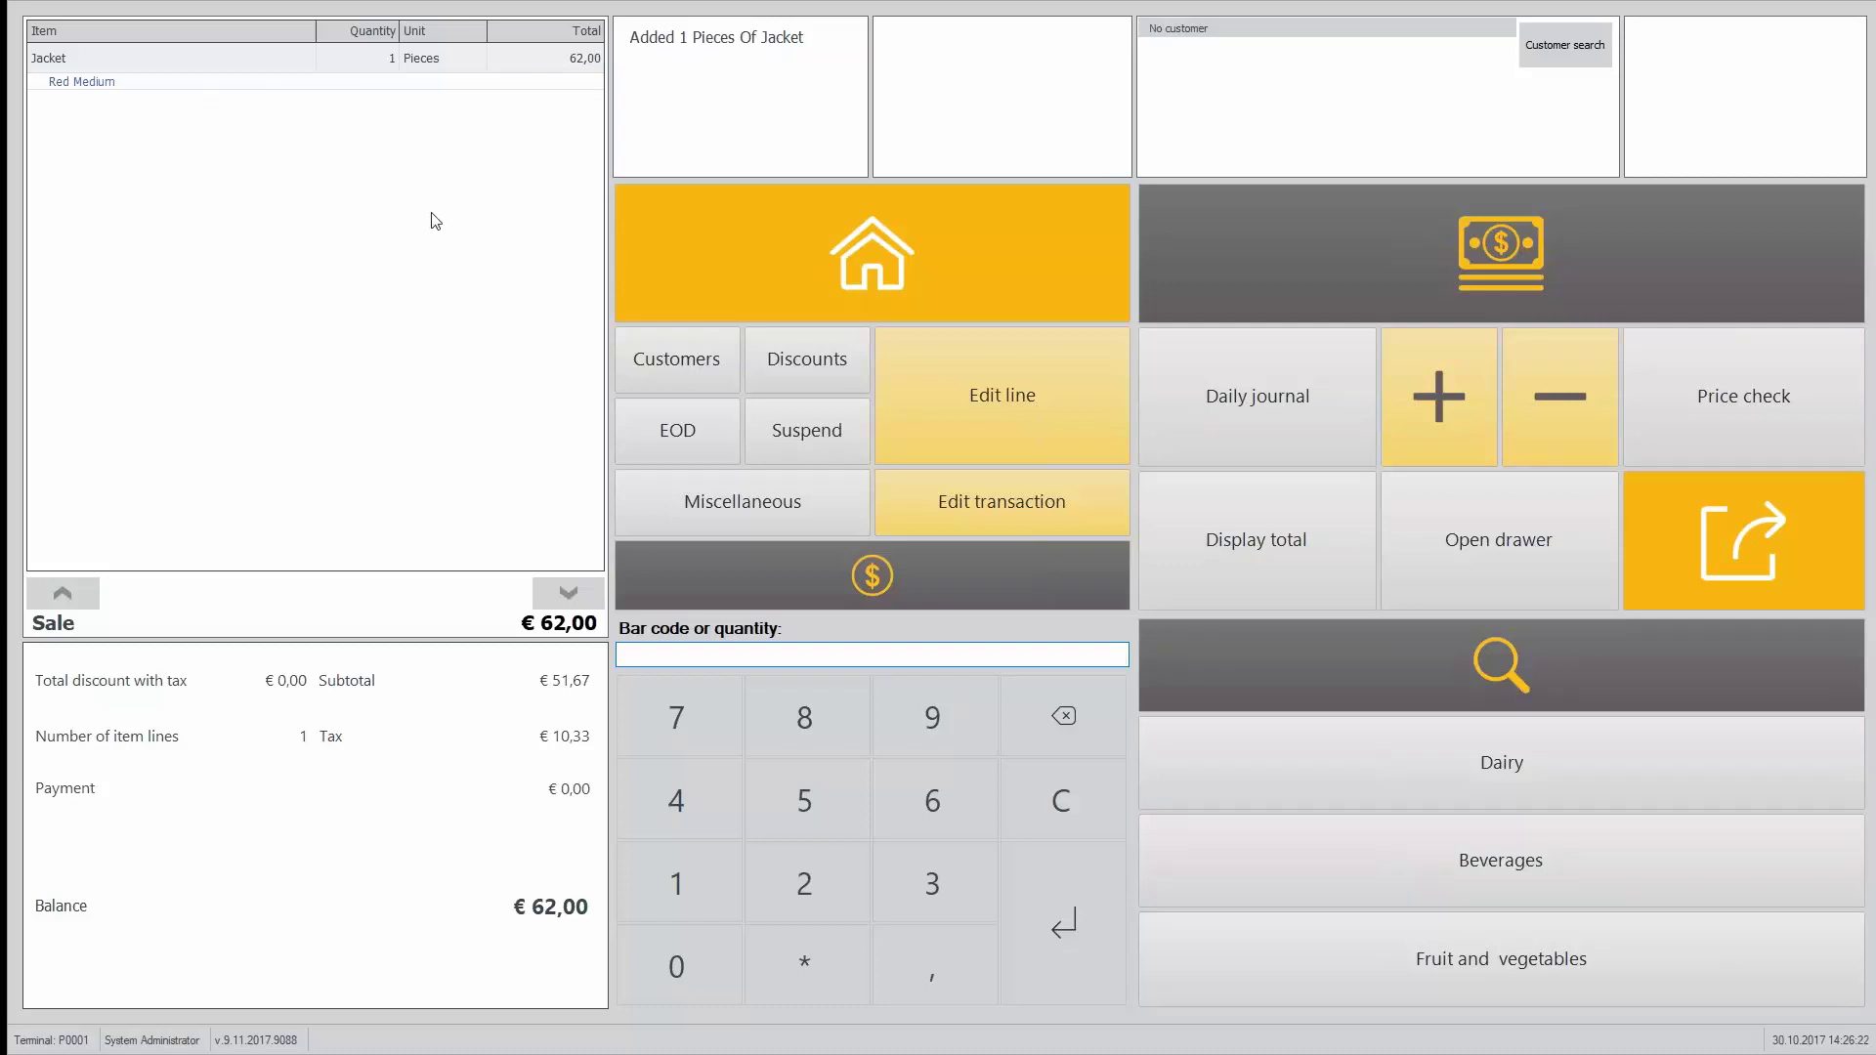
click(778, 362)
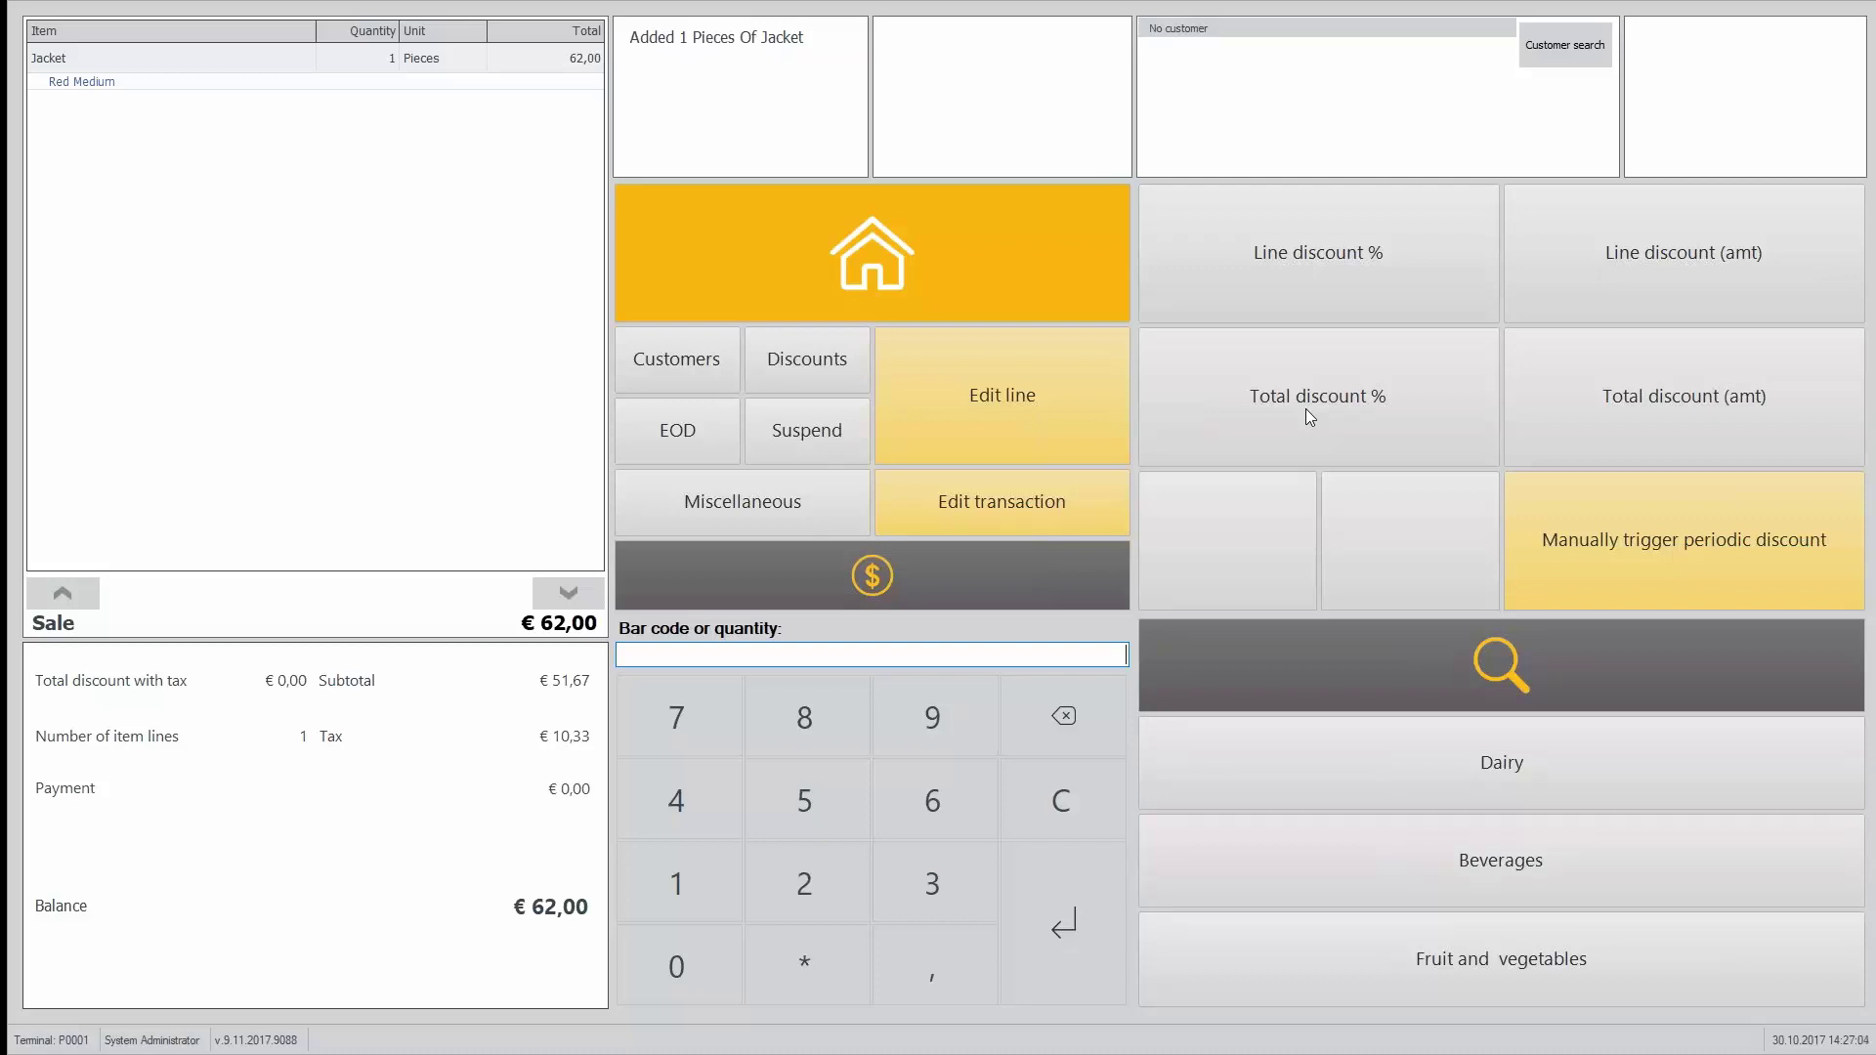
key(alt+Tab)
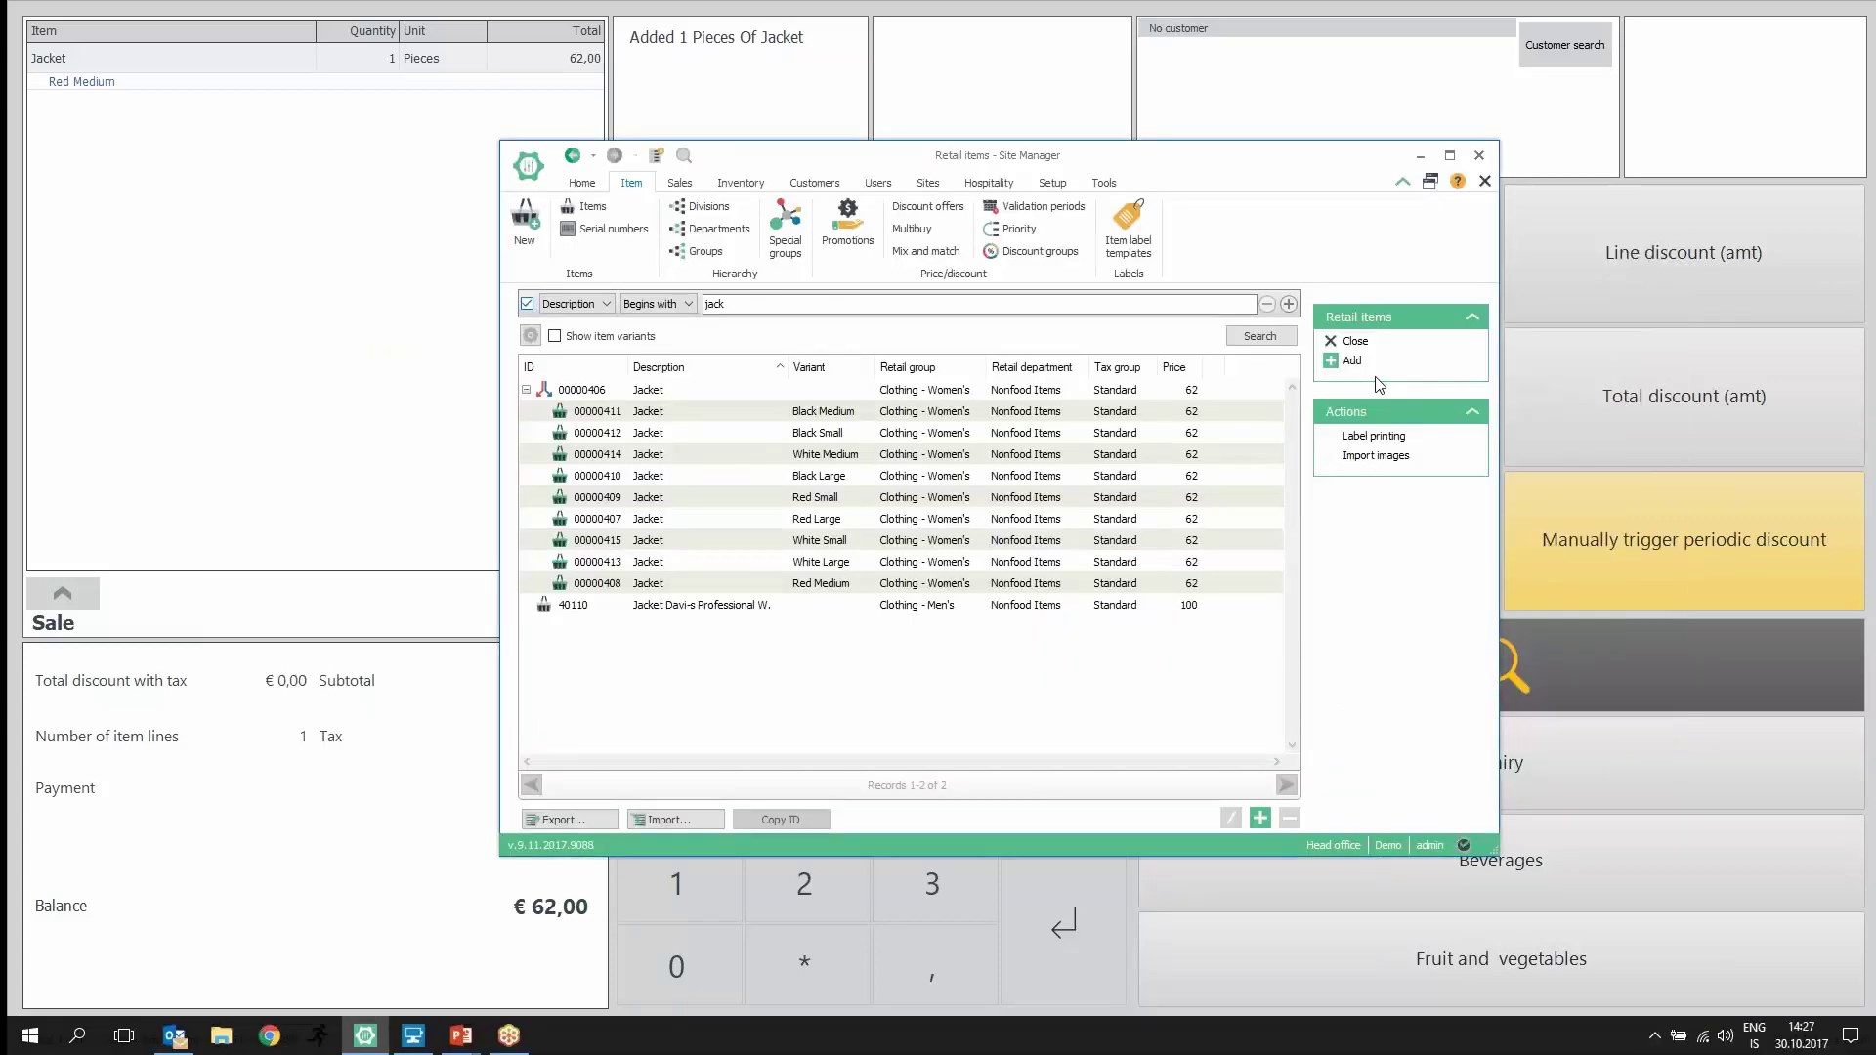
Step: Open the Discount offers list and start a new blank offer
click(929, 210)
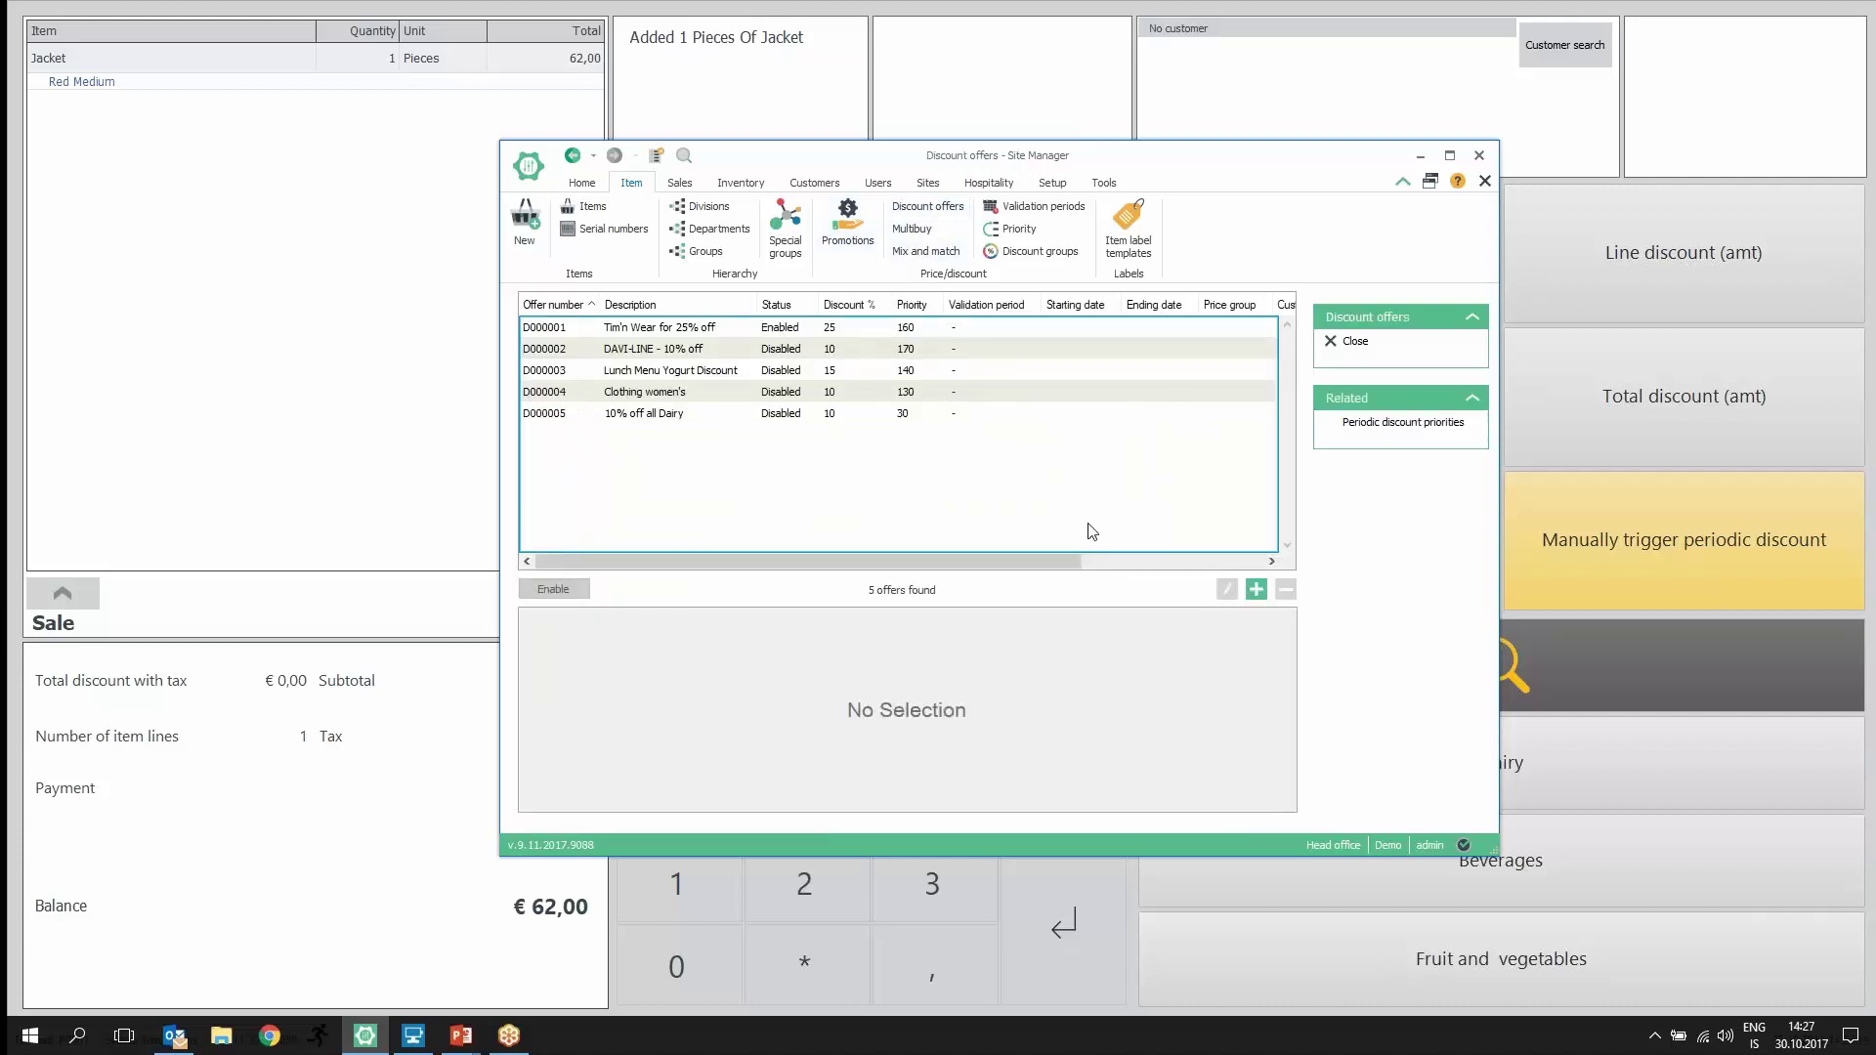
click(1257, 589)
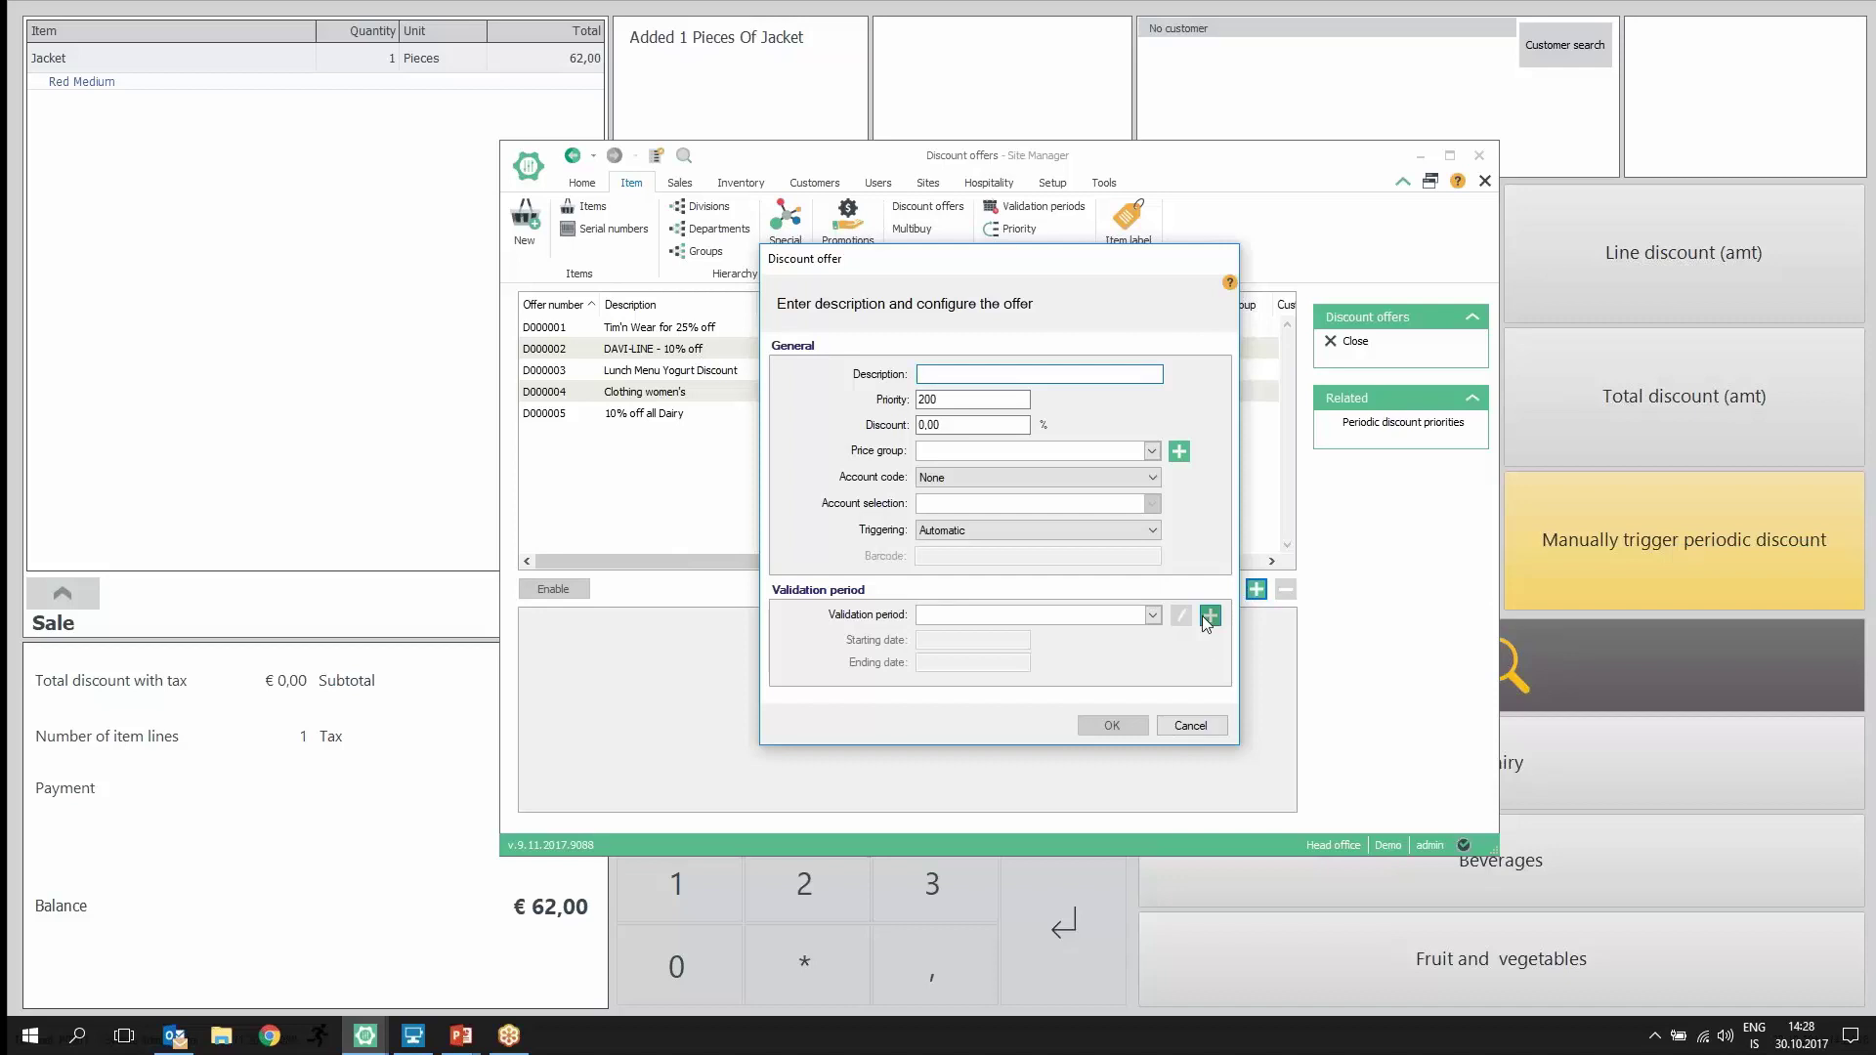
Step: Discard the new Monday validation period and the unsaved new discount offer
click(1205, 619)
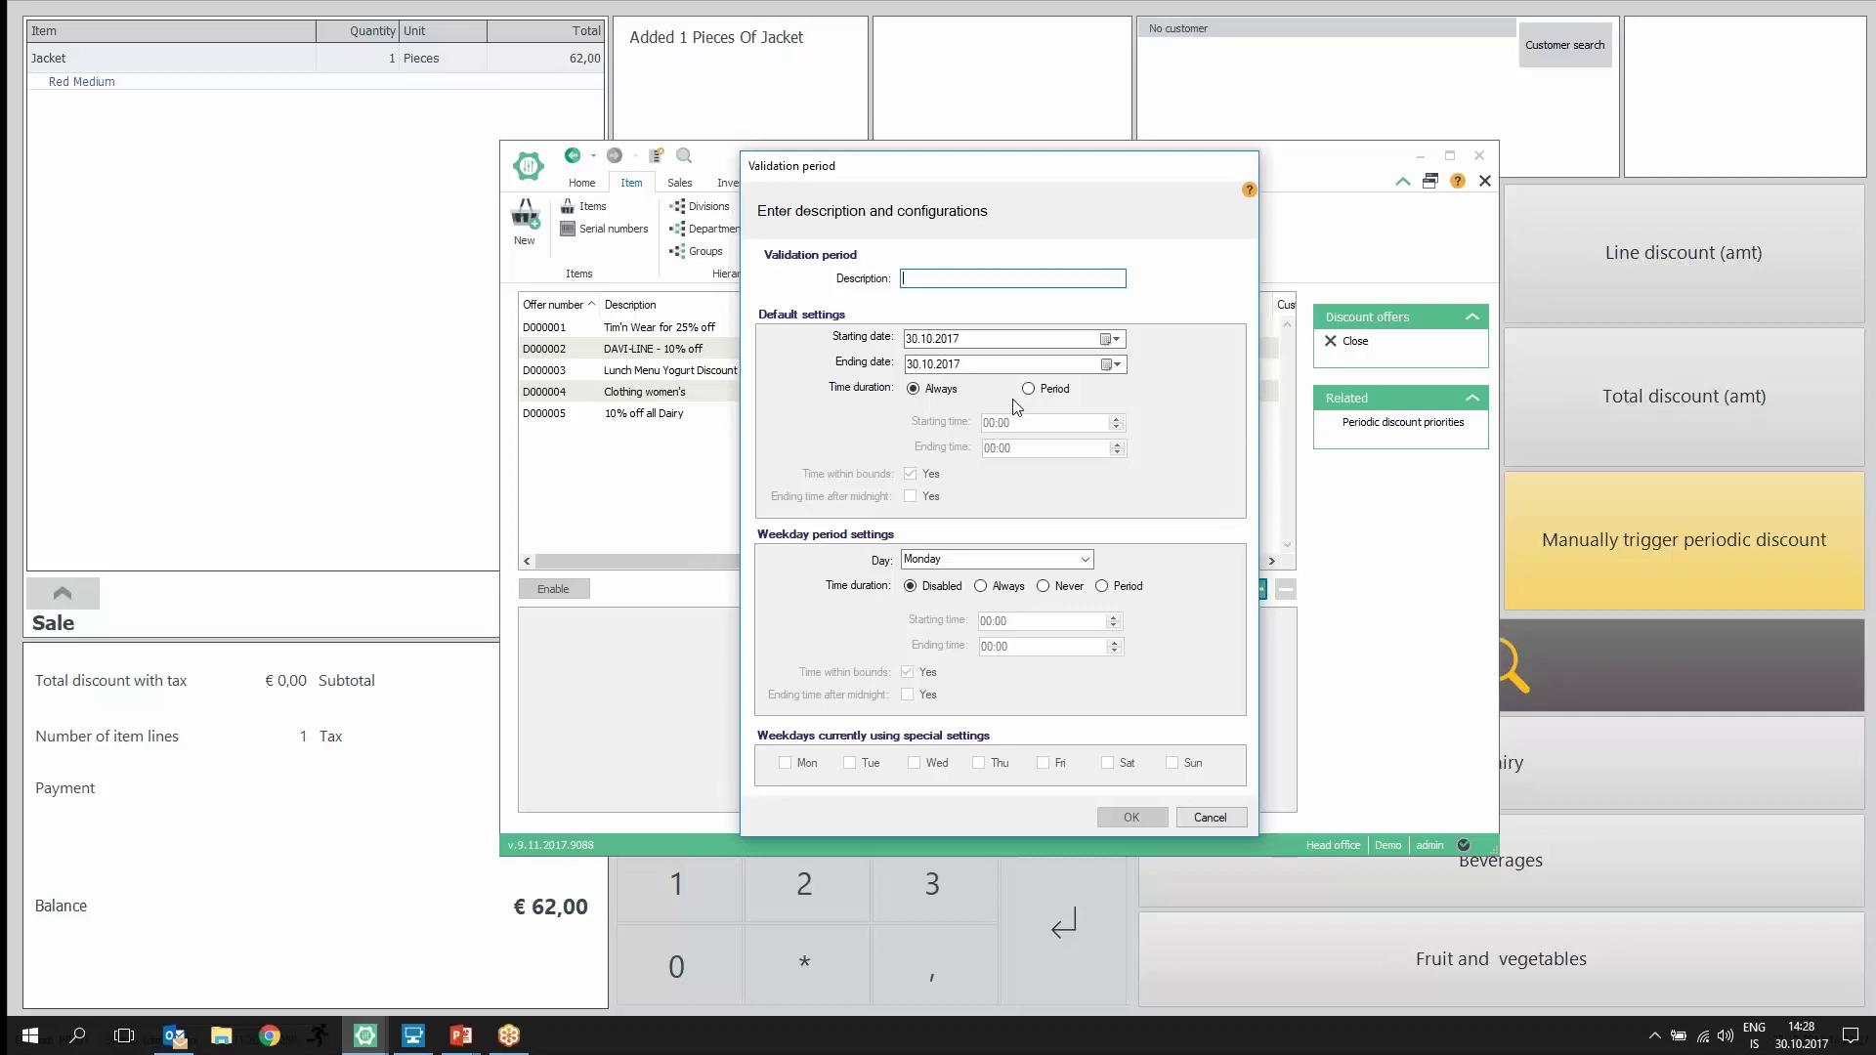
click(1085, 559)
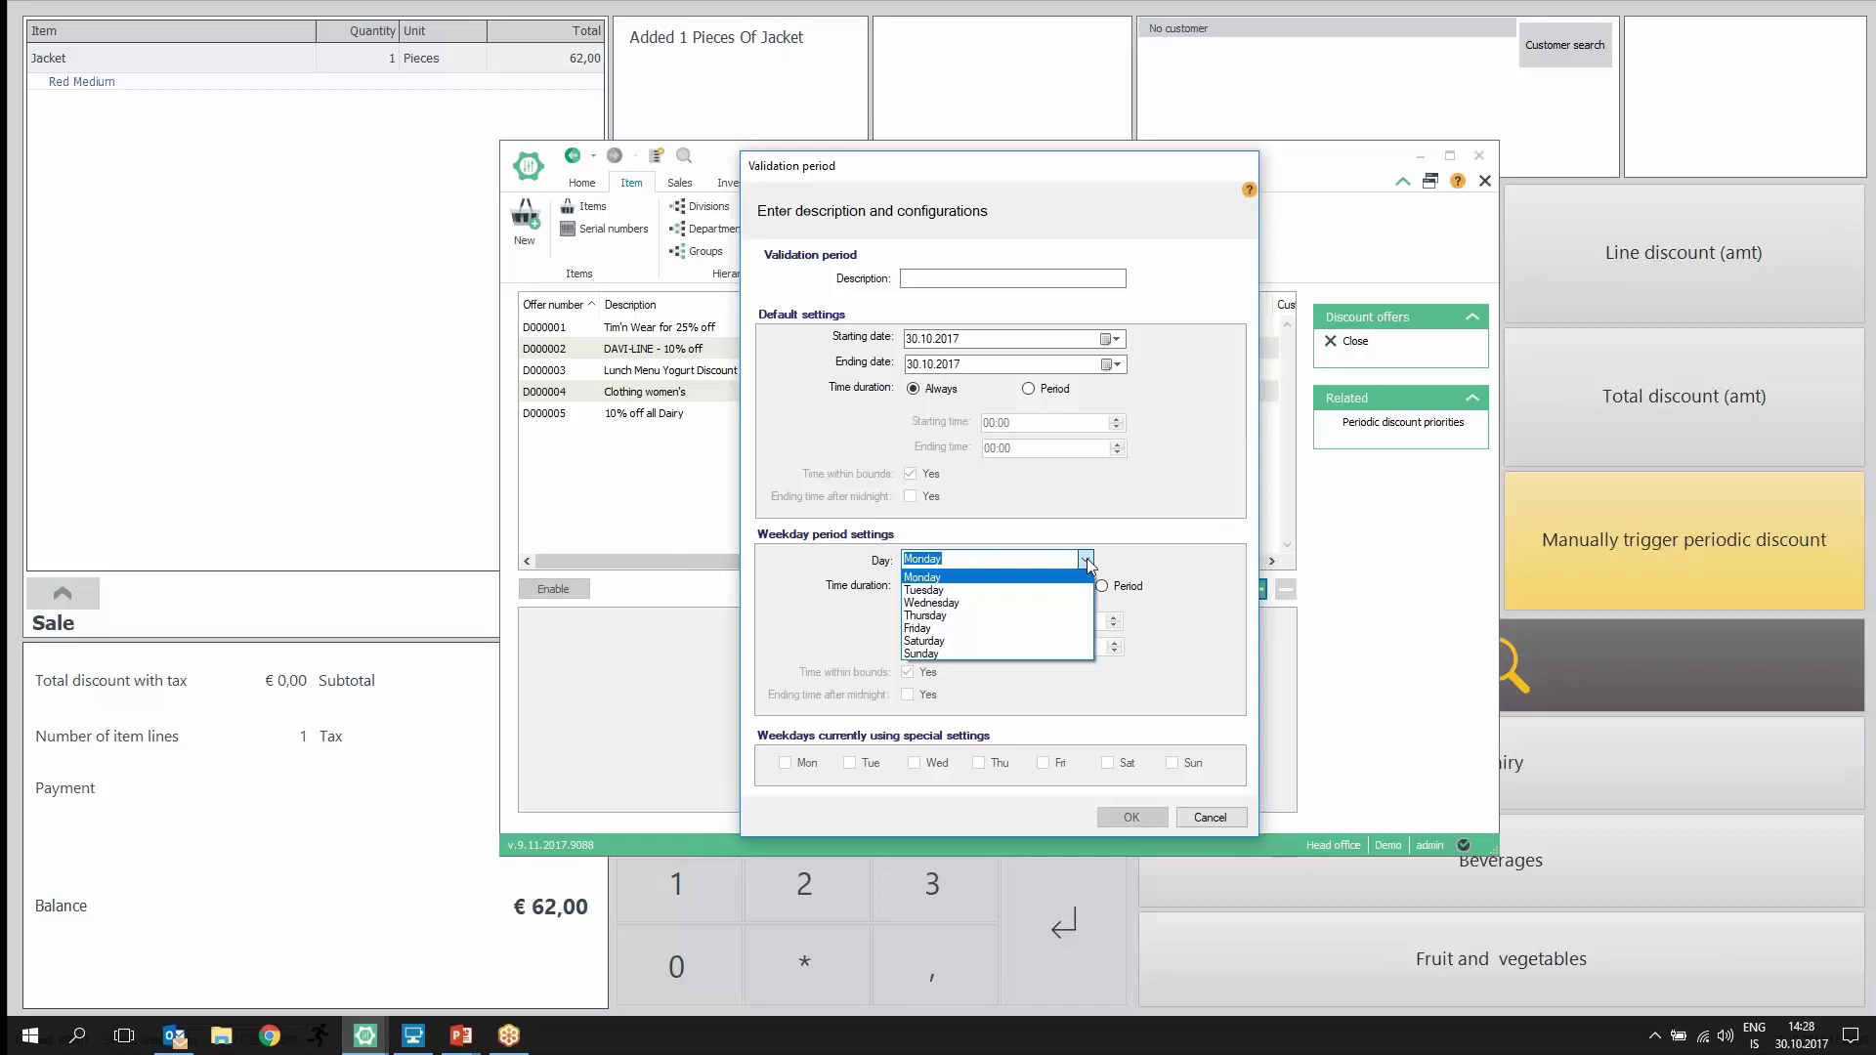
click(1087, 559)
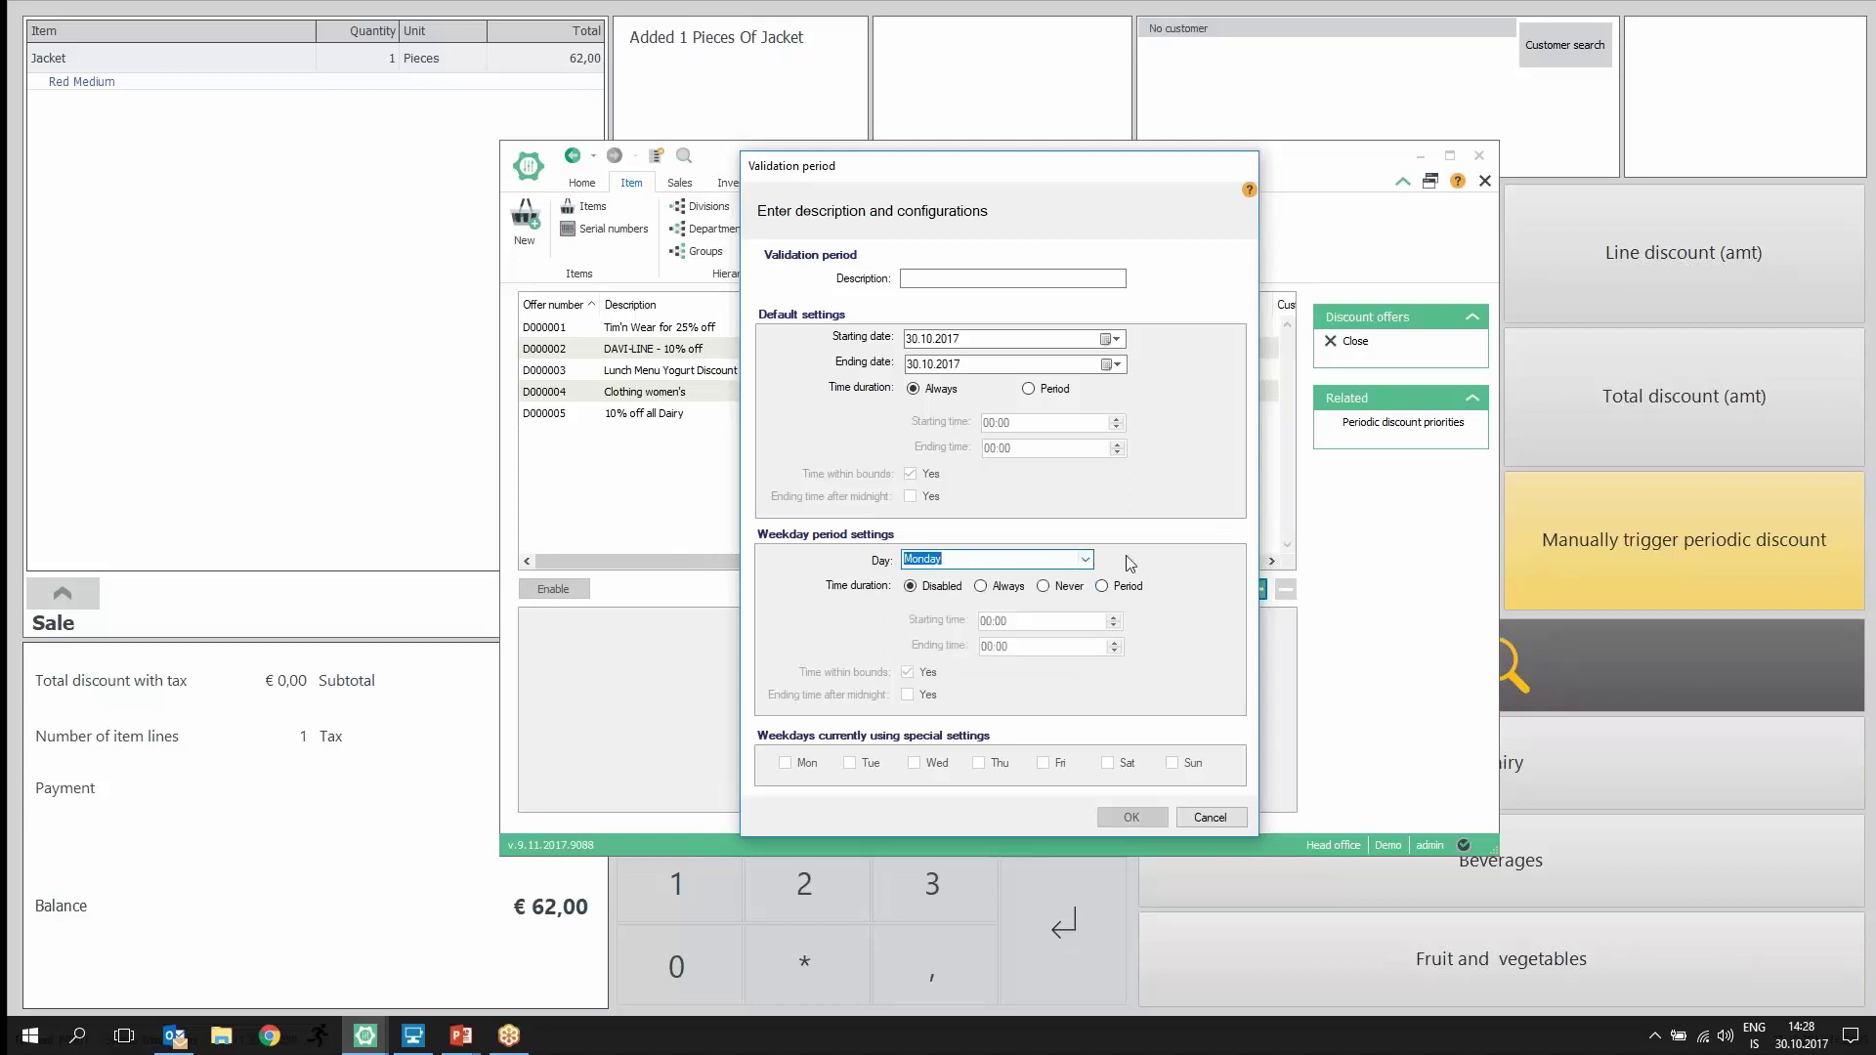
click(1212, 817)
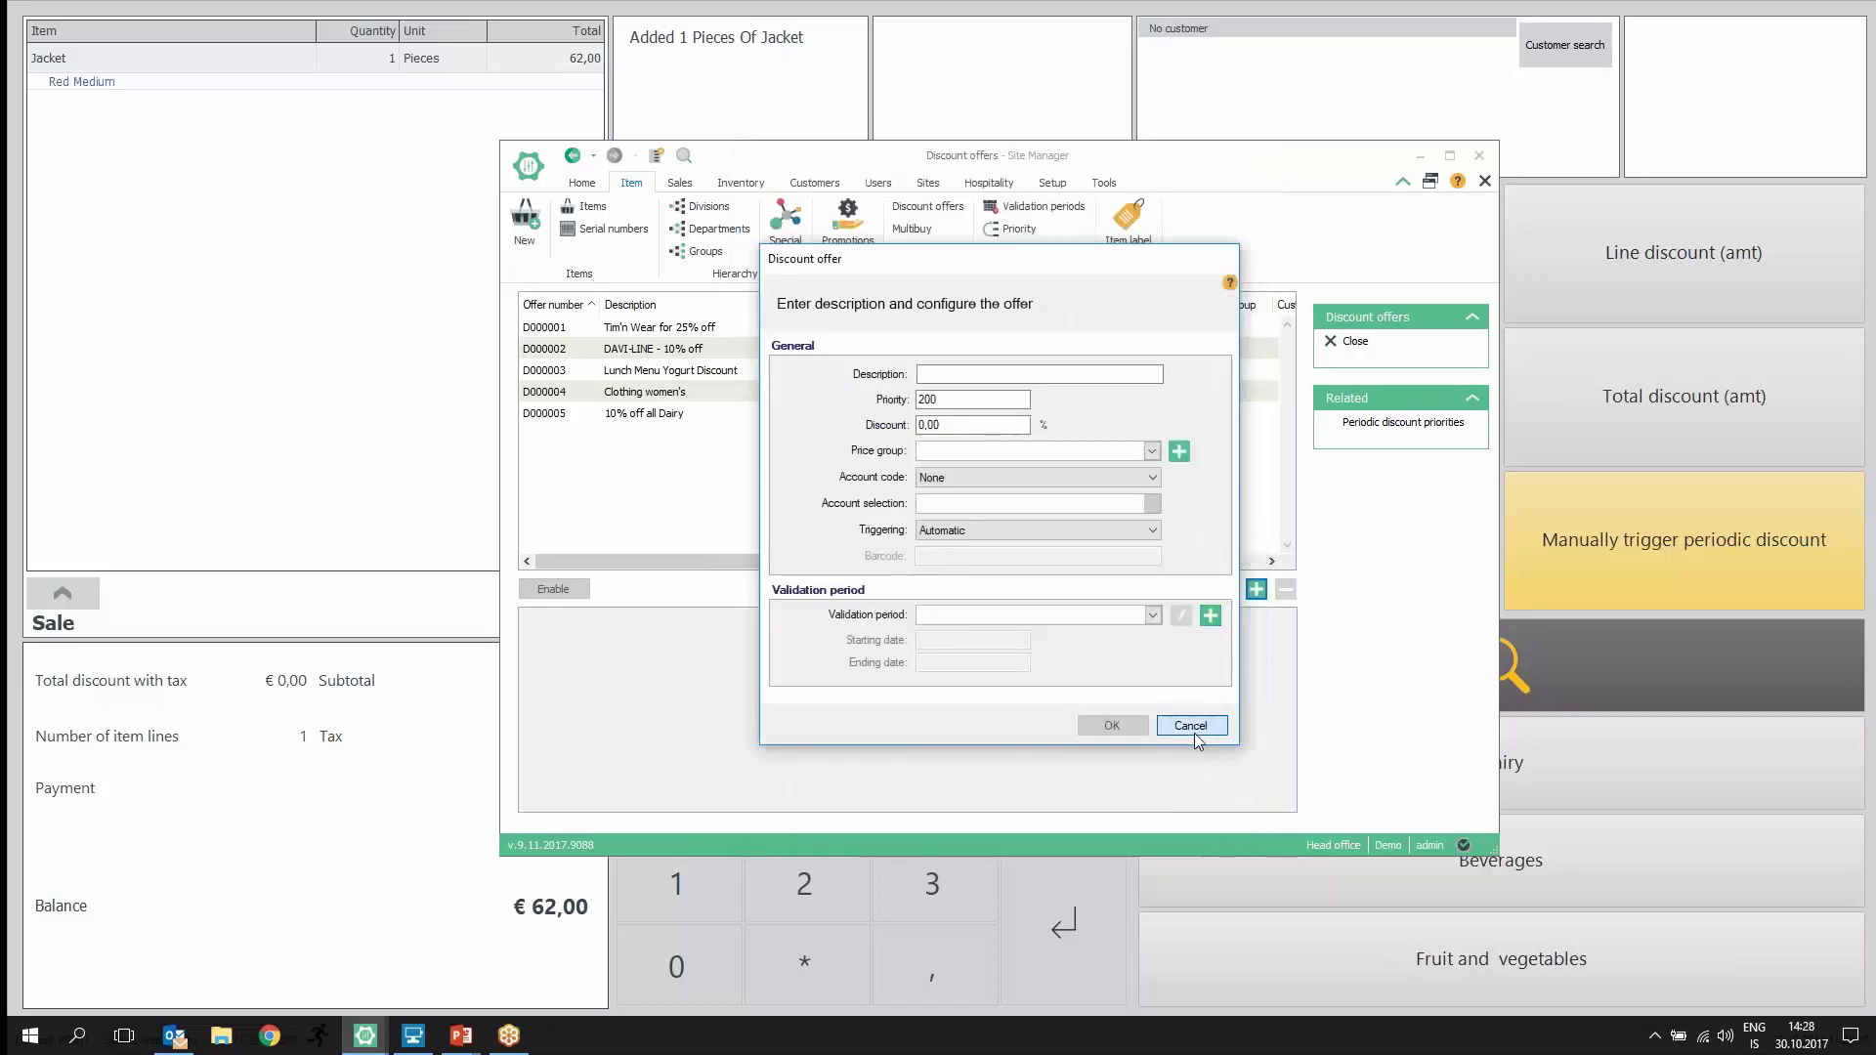
click(1194, 728)
Step: Select offer D000001 to show its Floral Blouse and Velvet Jacket lines at 25%
click(727, 332)
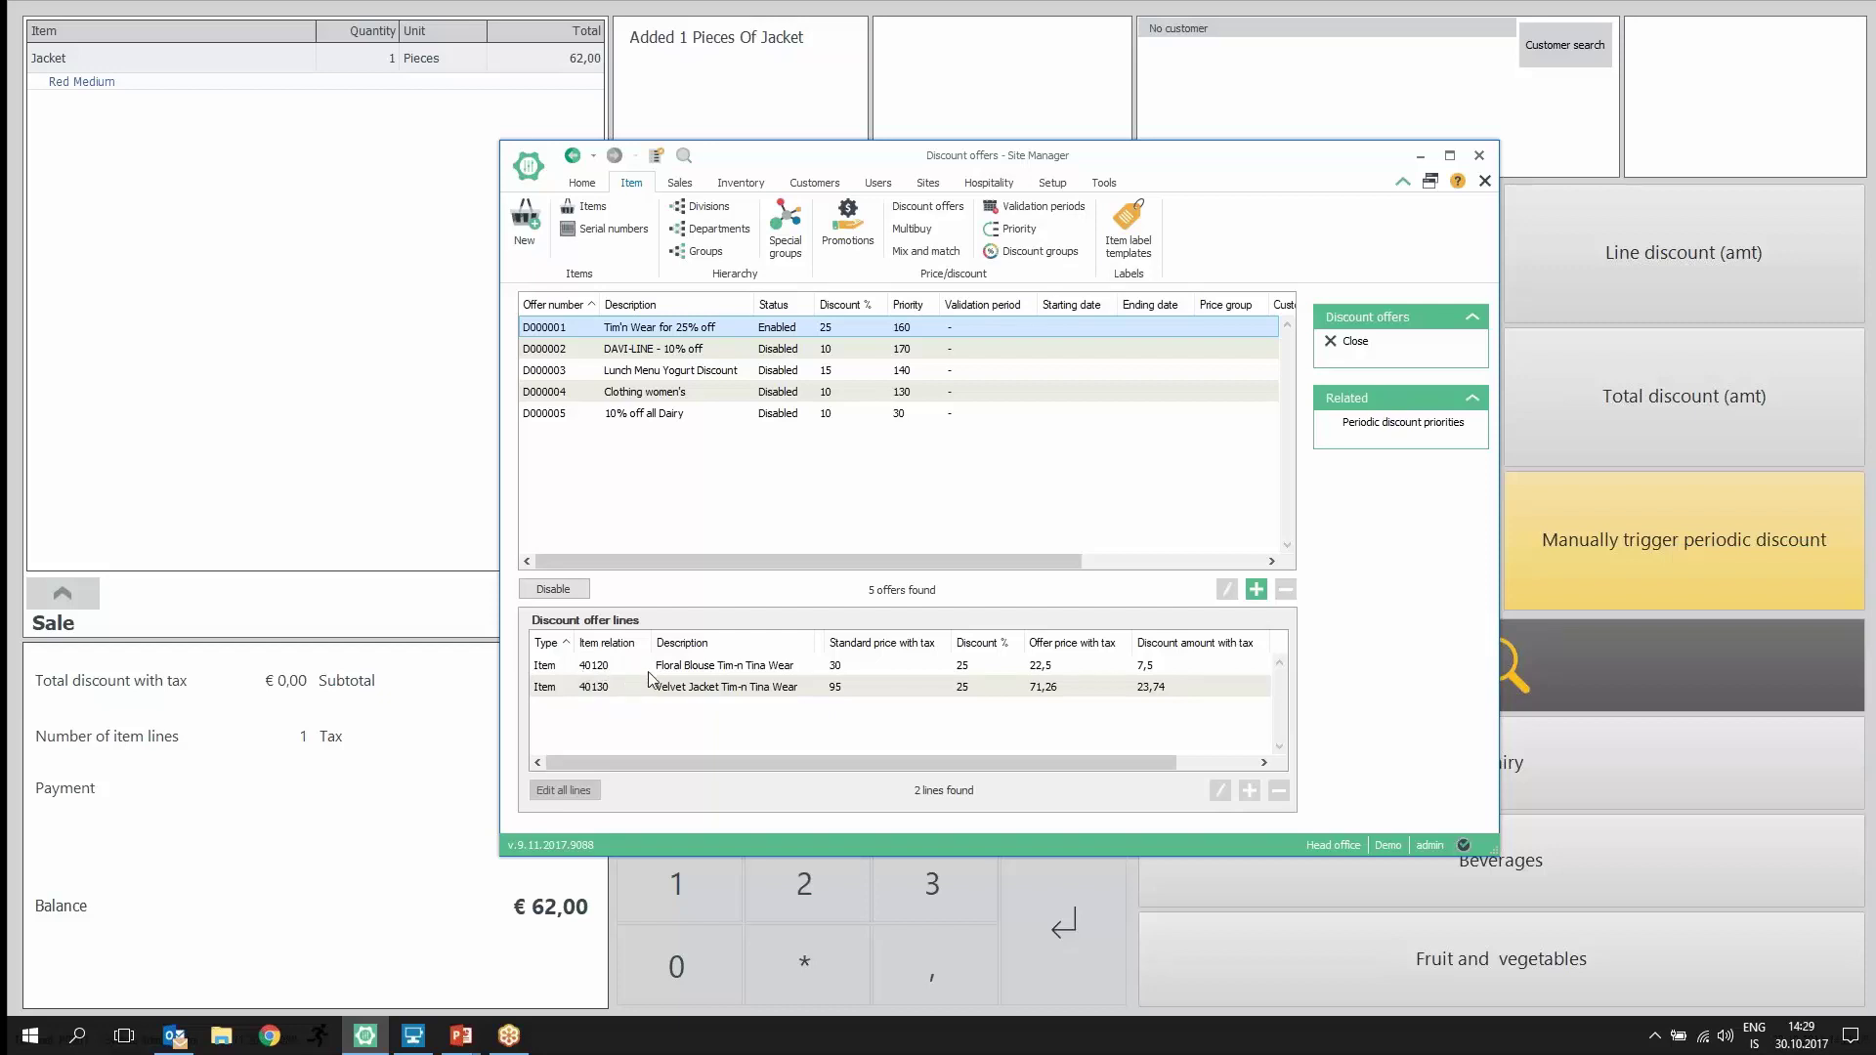
Step: Ring up Floral Blouse barcode 40120 in the POS at €22,50, then return to Site Manager
click(397, 426)
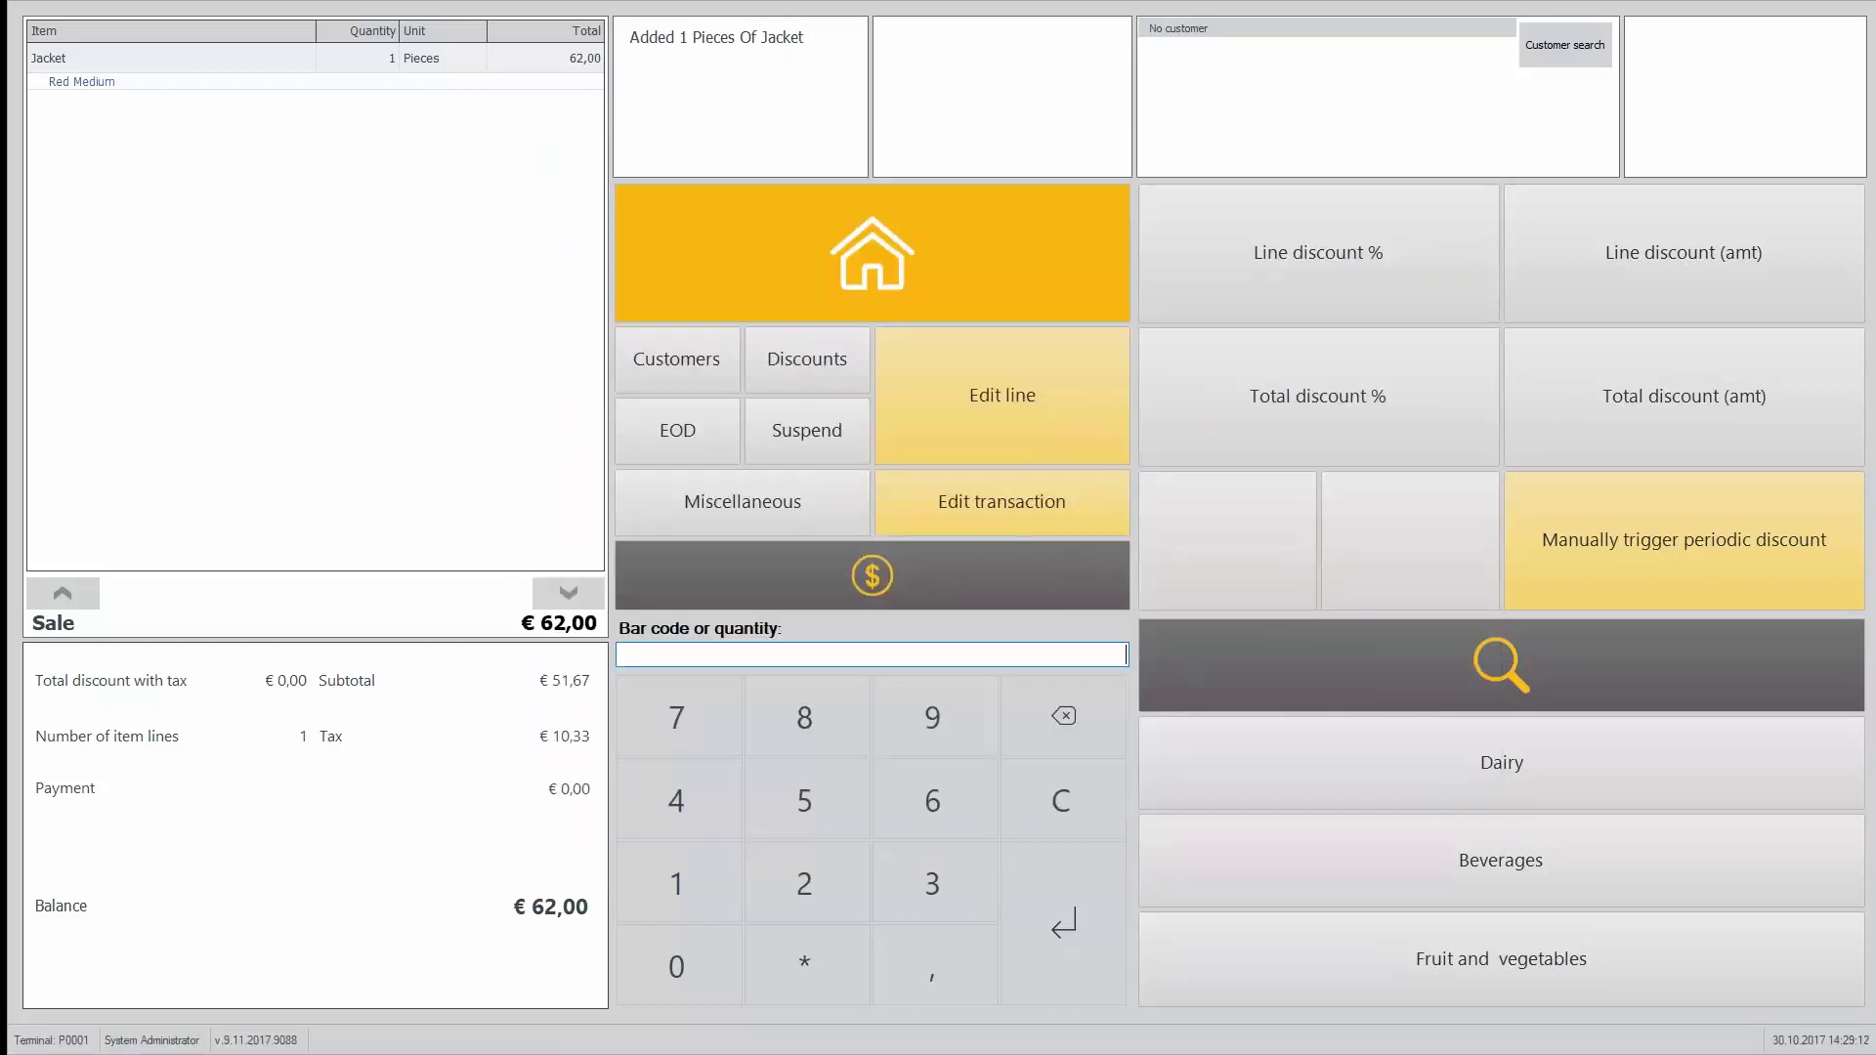
text(40120)
key(Return)
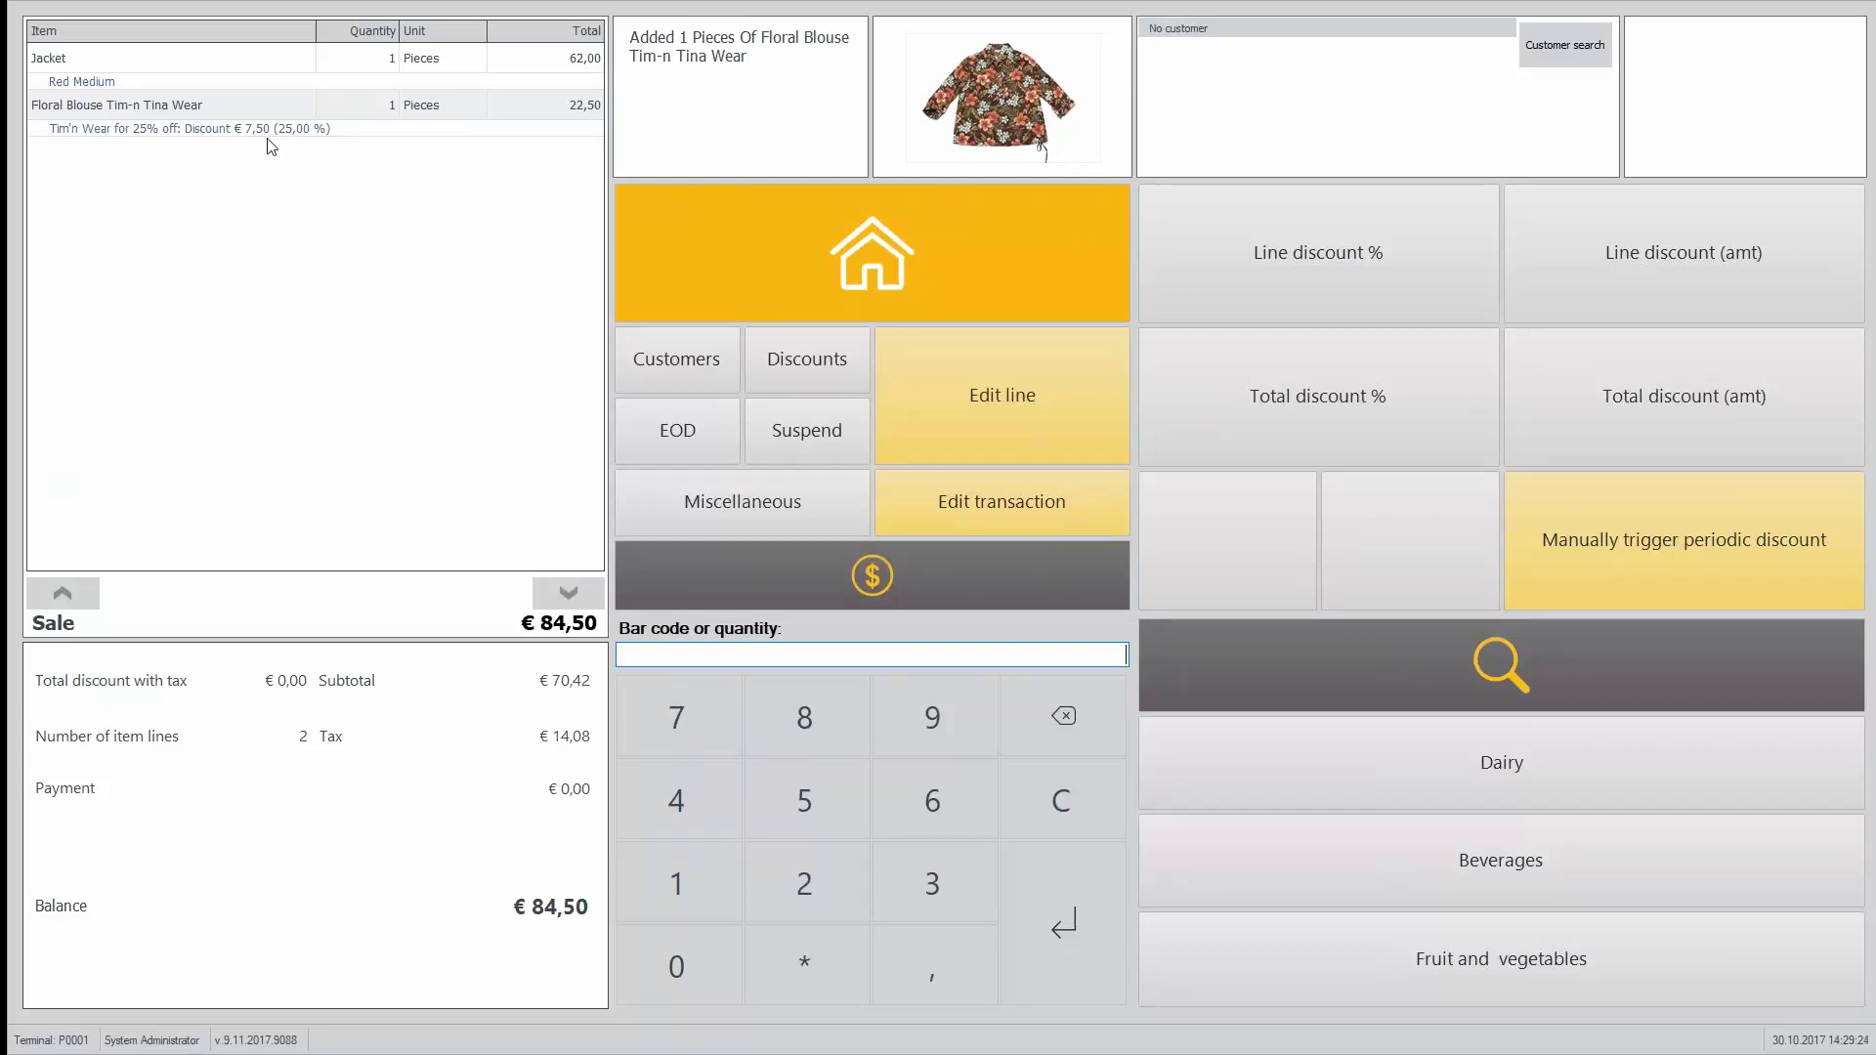
key(alt+Tab)
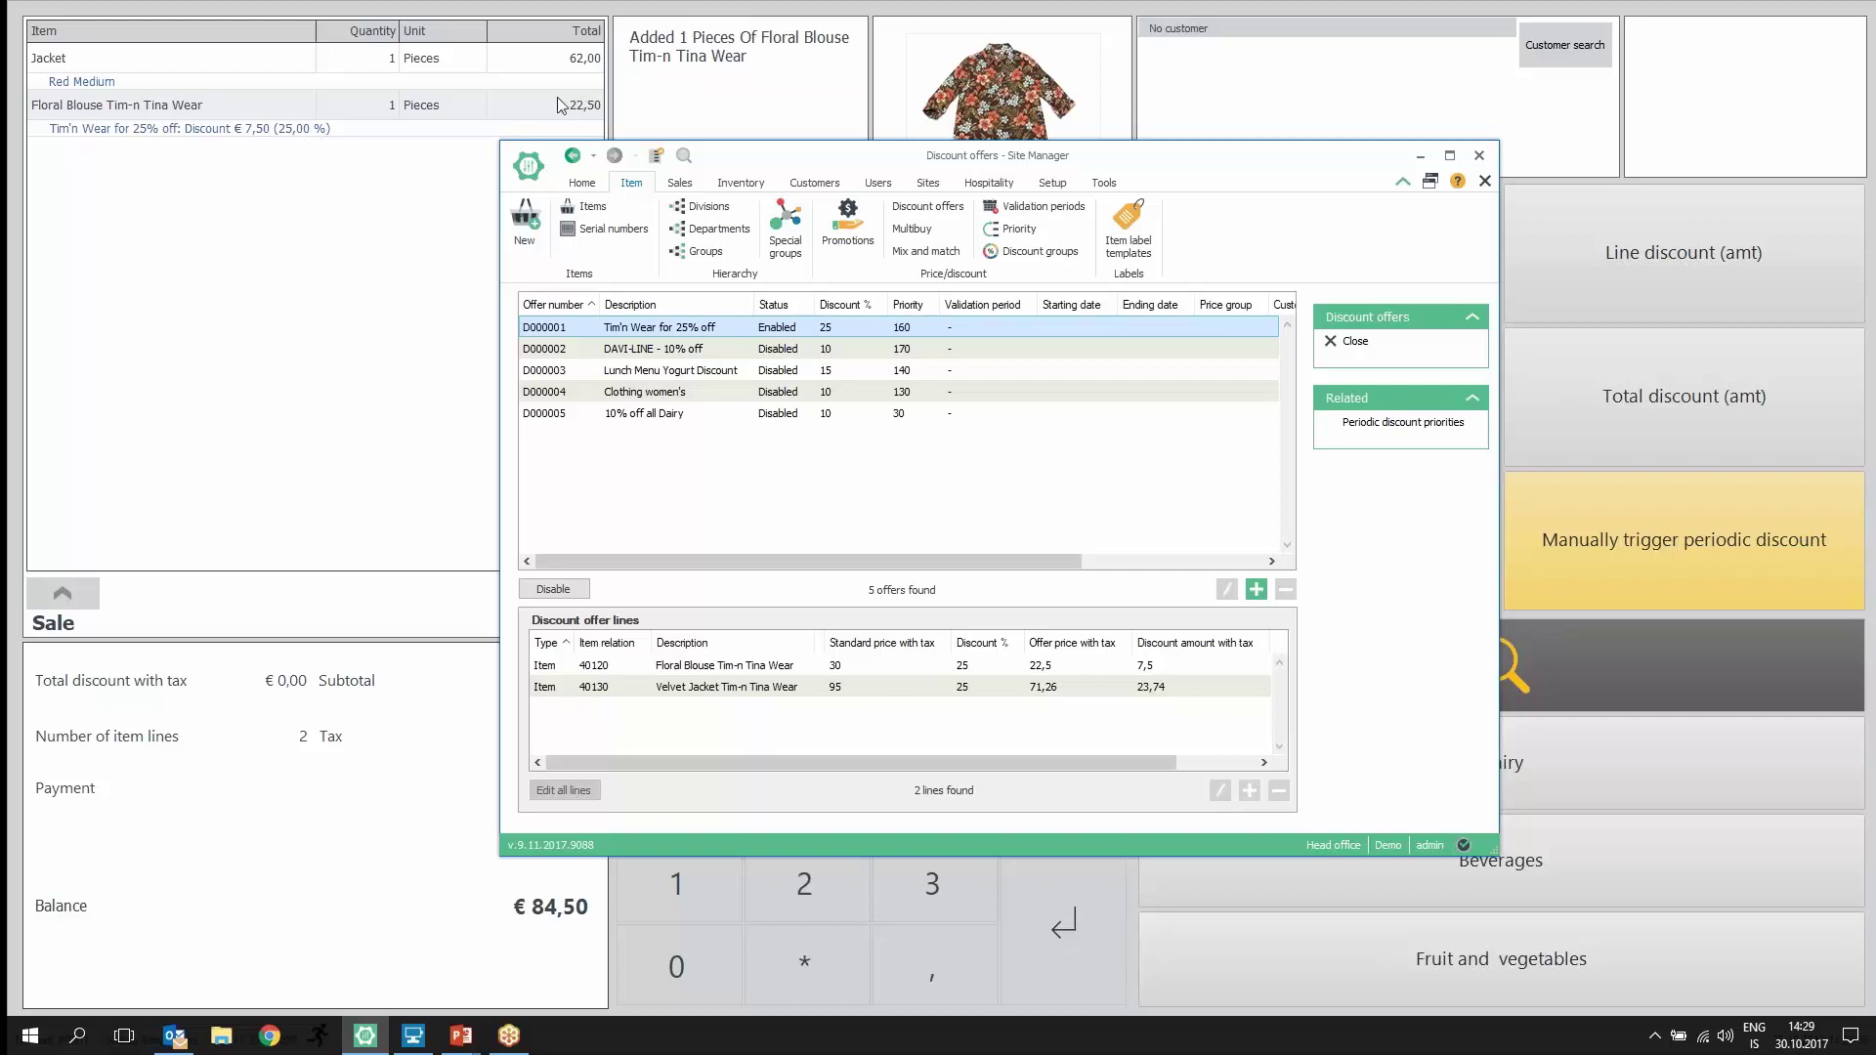
Step: Show the Multibuy offers list from the Item ribbon's Price/discount group
click(919, 231)
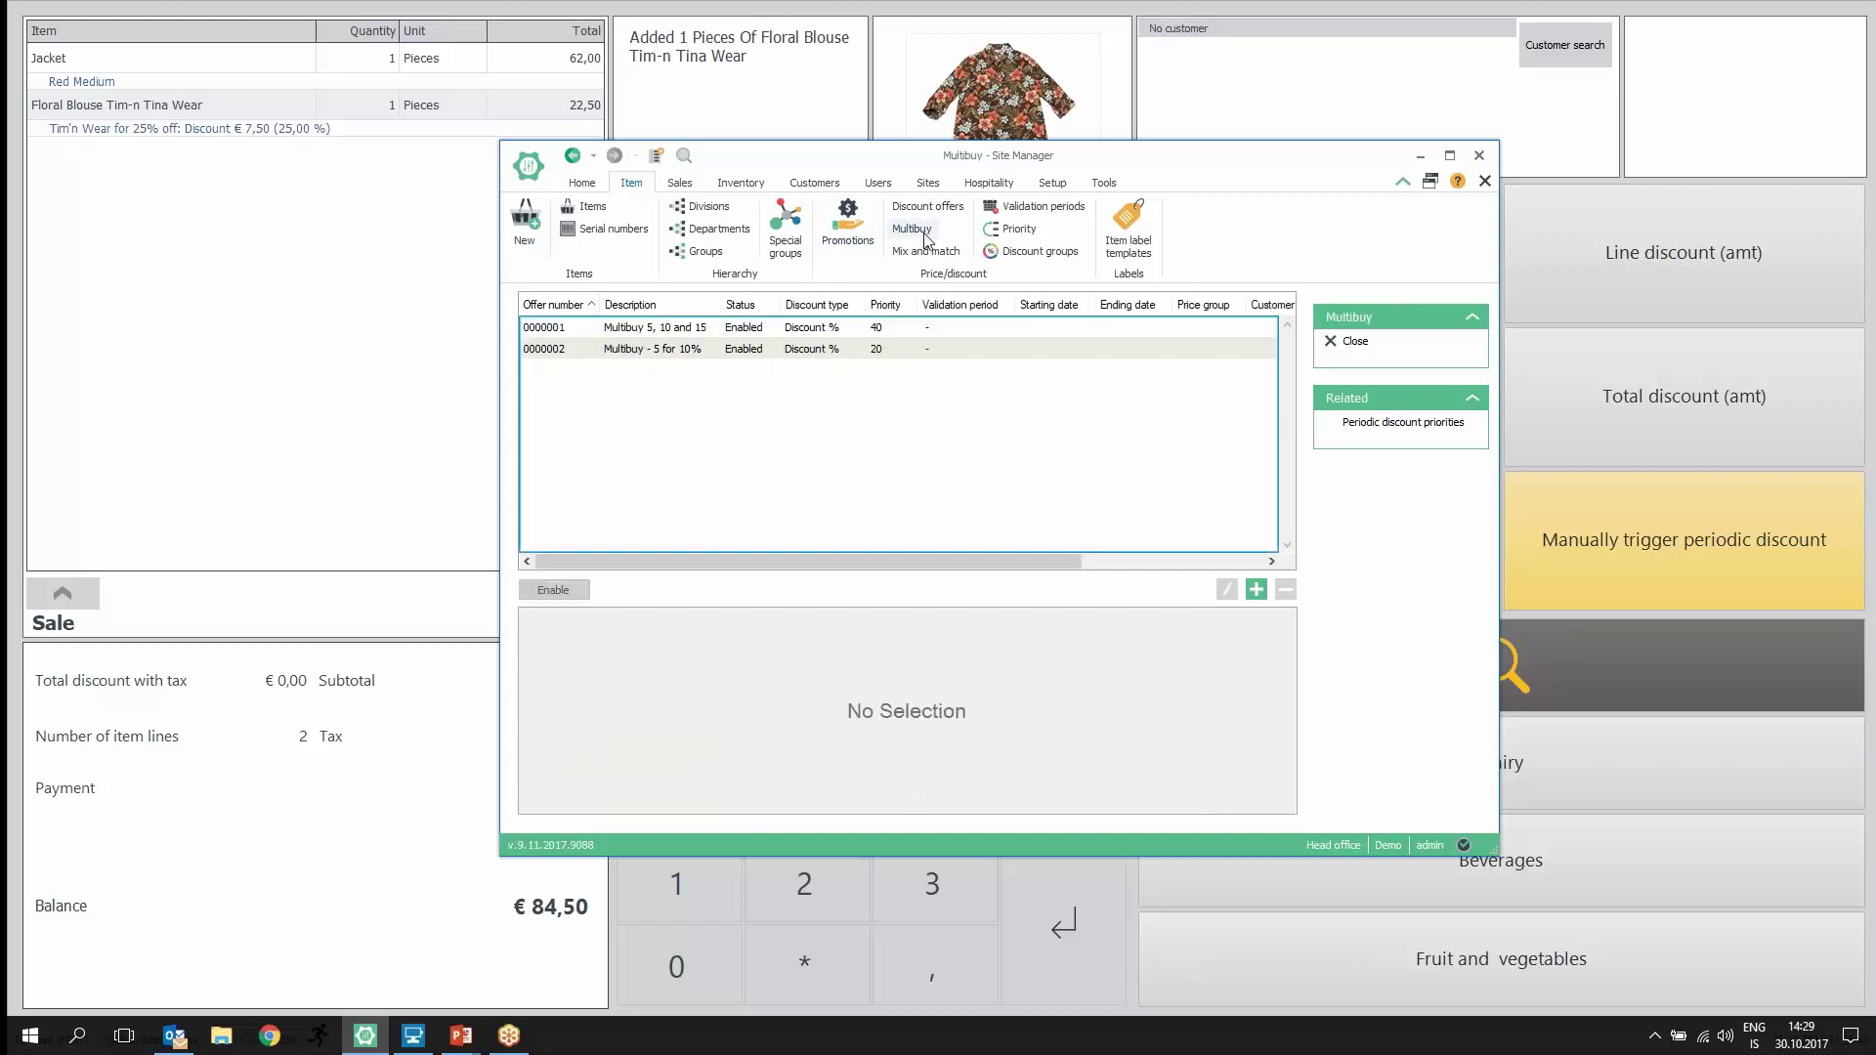
Step: Disable Multibuy 5, 10 and 15, review its setup unchanged, then re-enable it
click(704, 332)
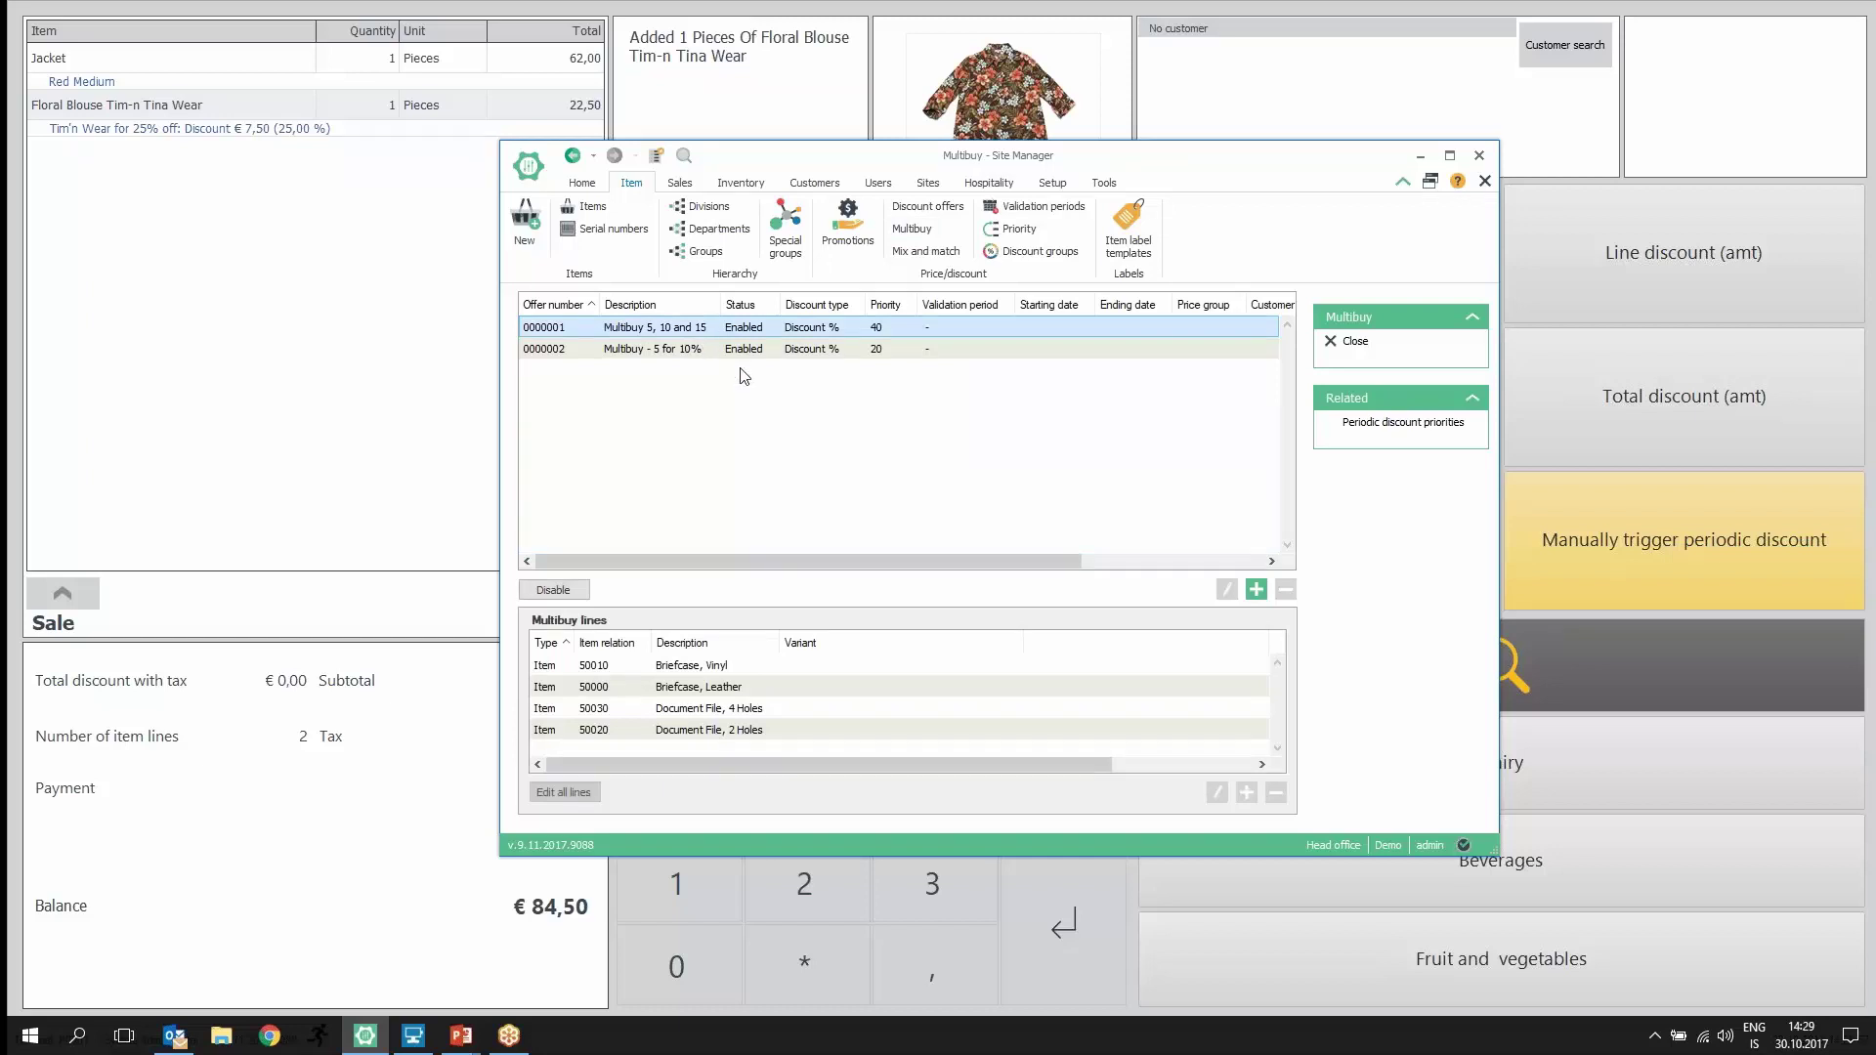
click(550, 587)
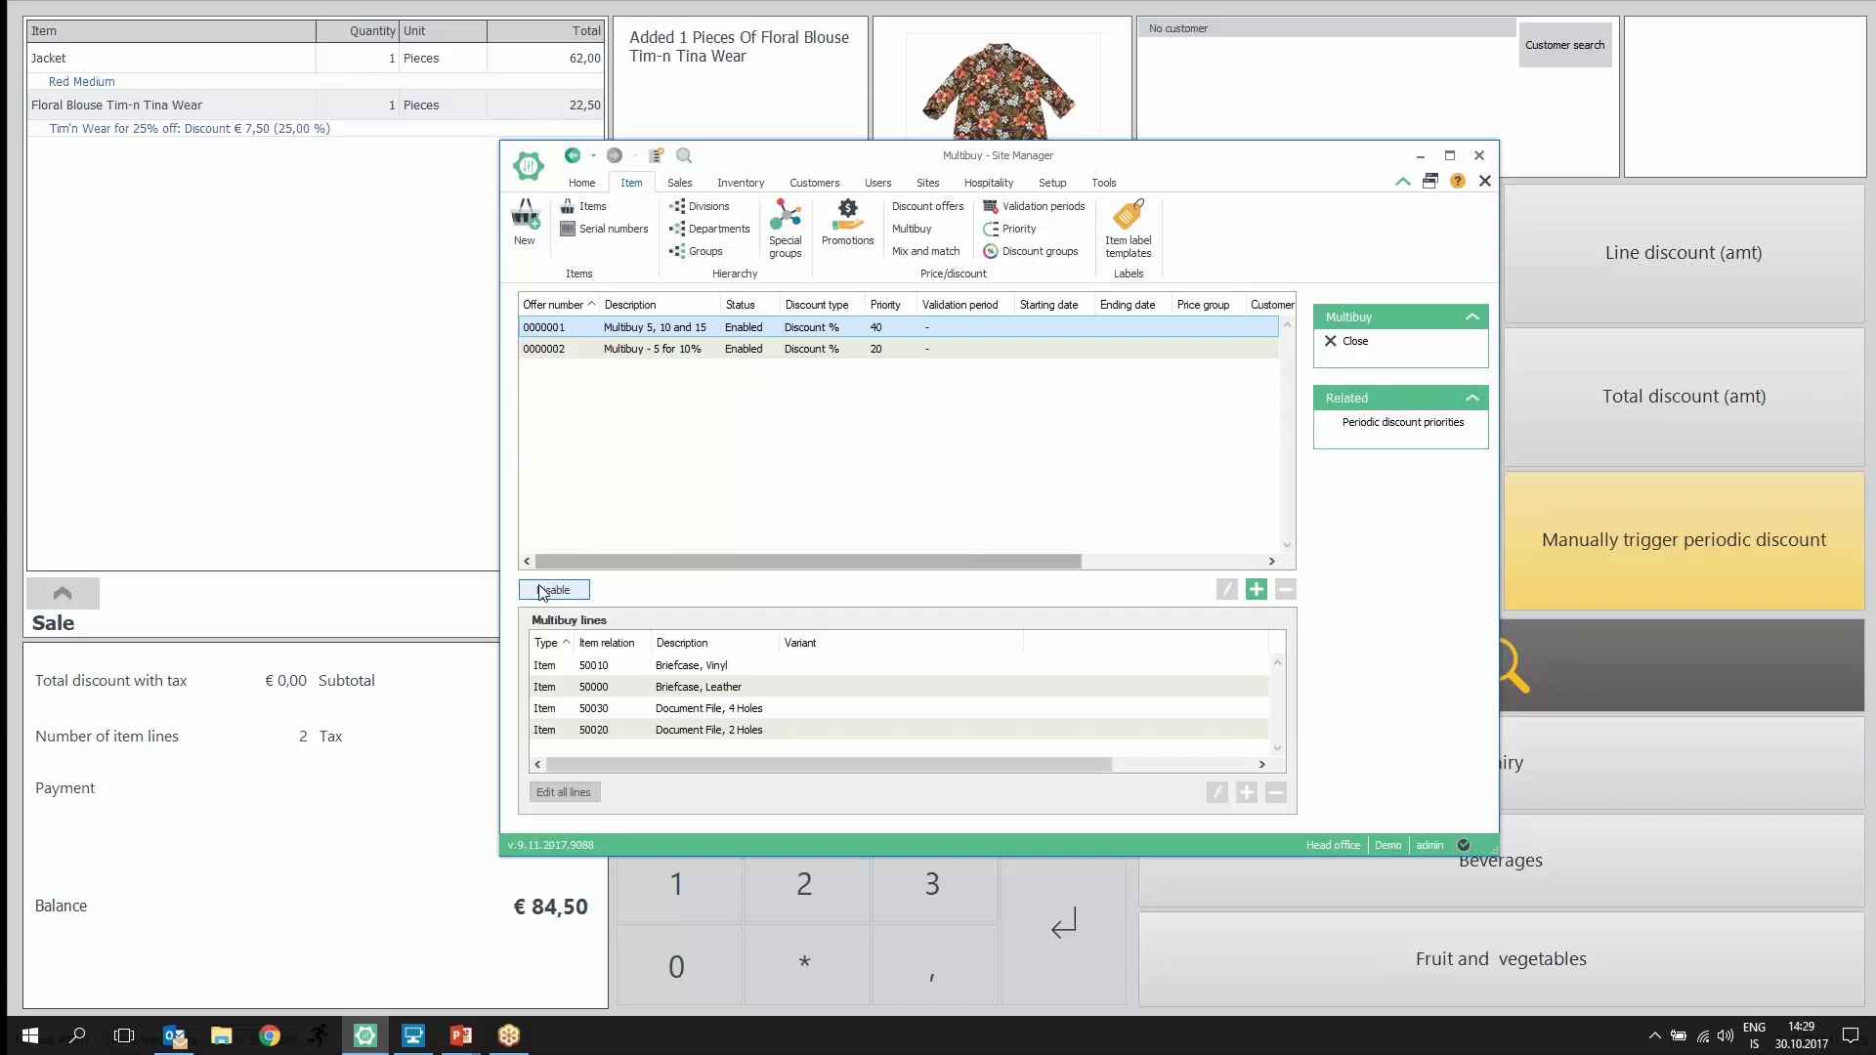
double_click(730, 328)
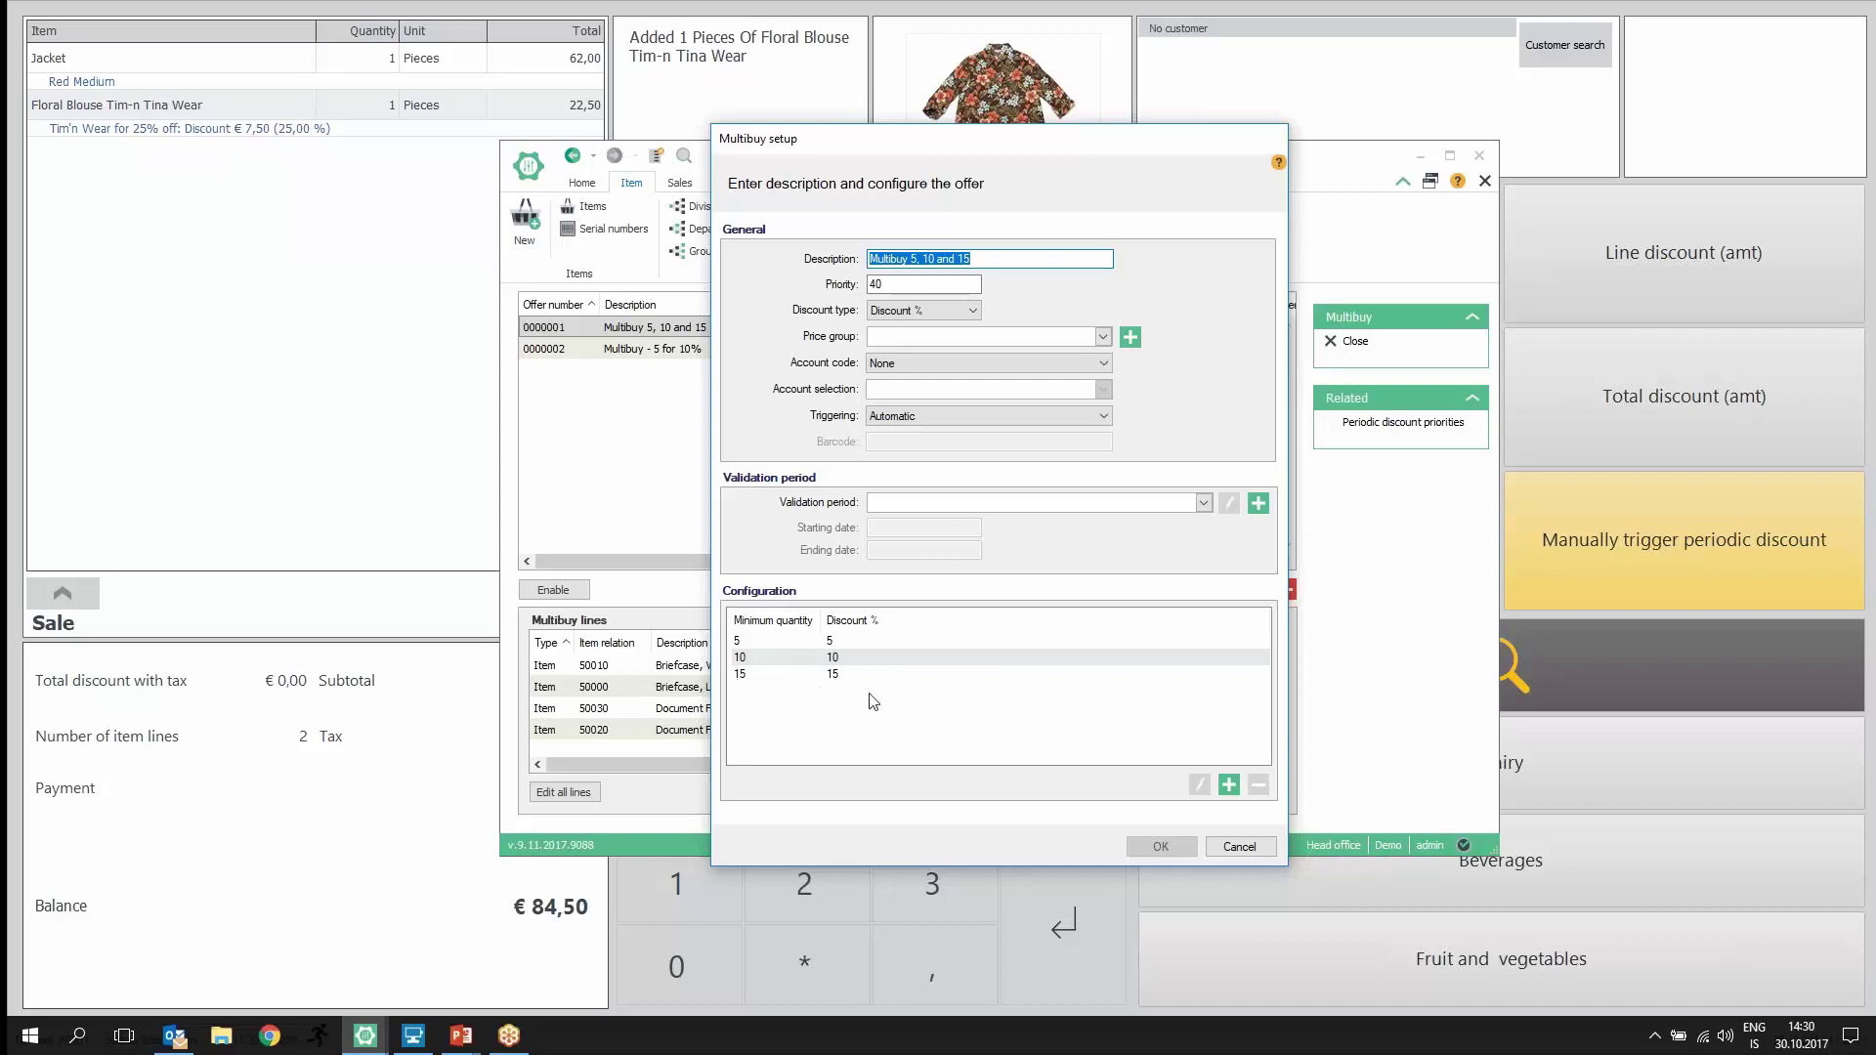
click(1259, 849)
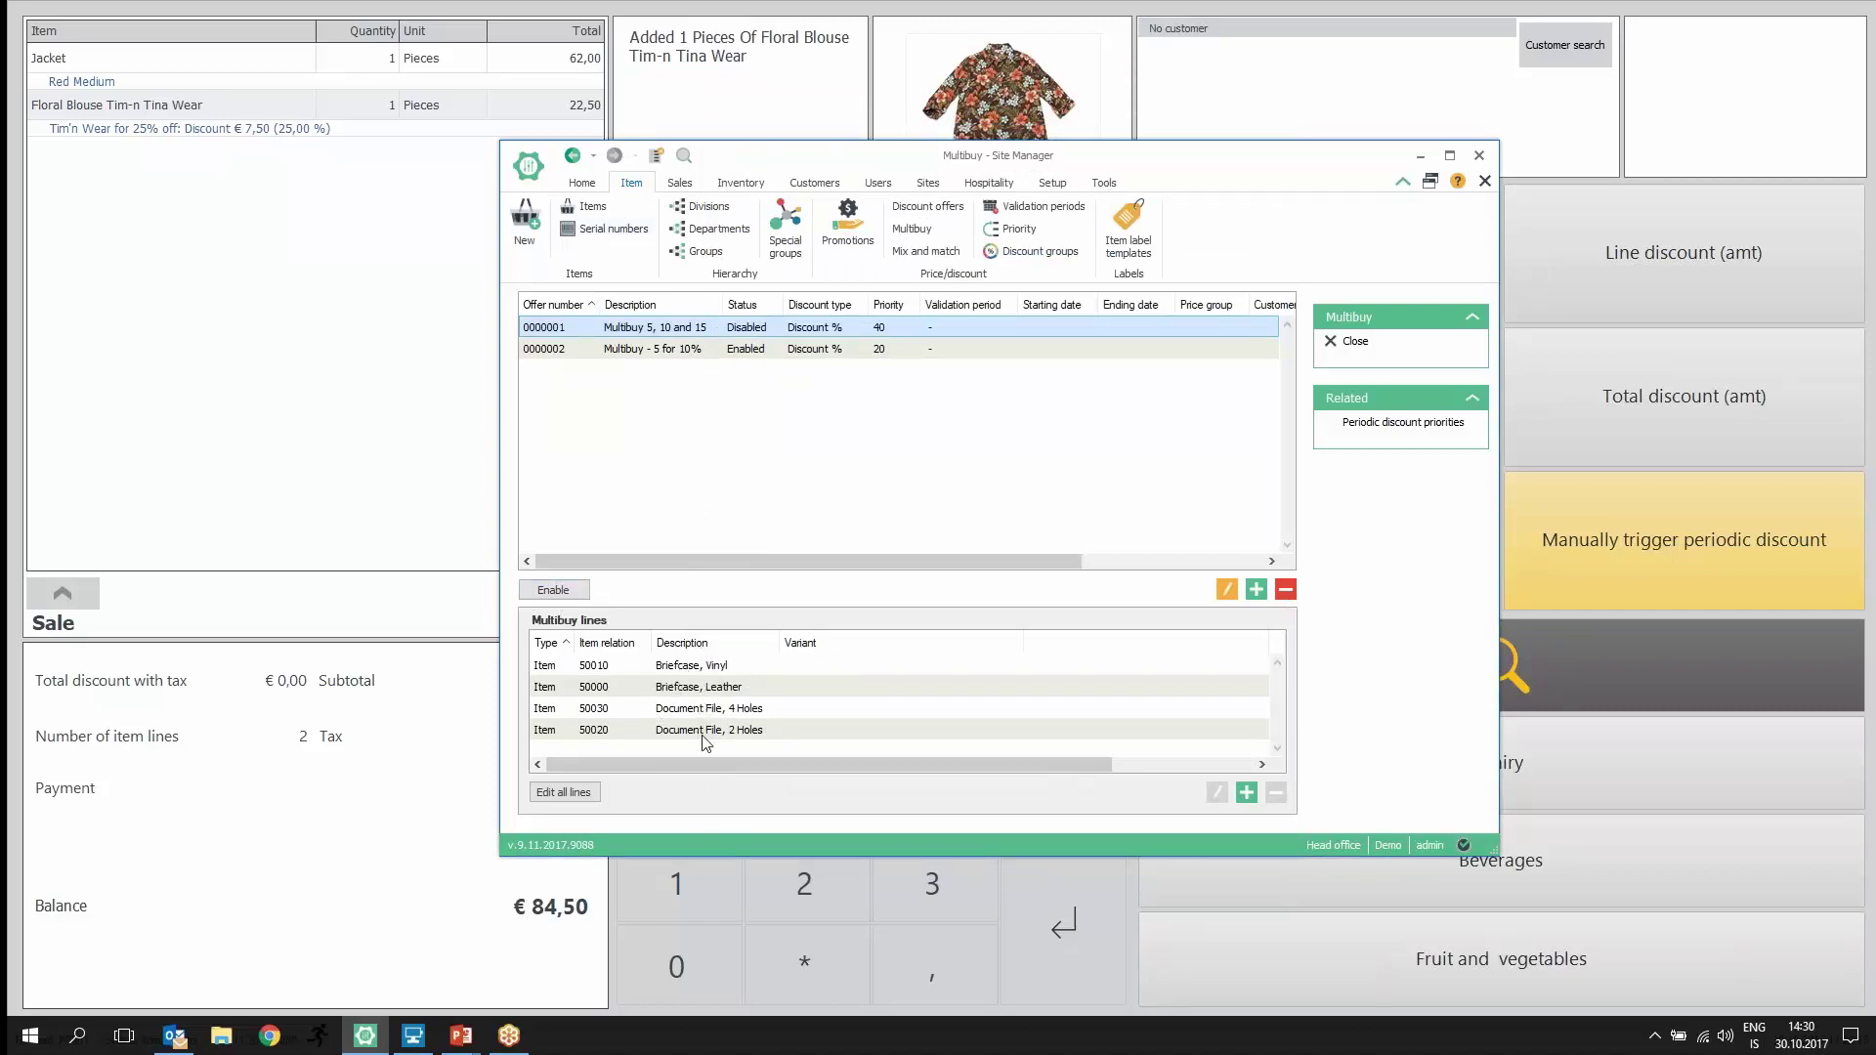
click(553, 591)
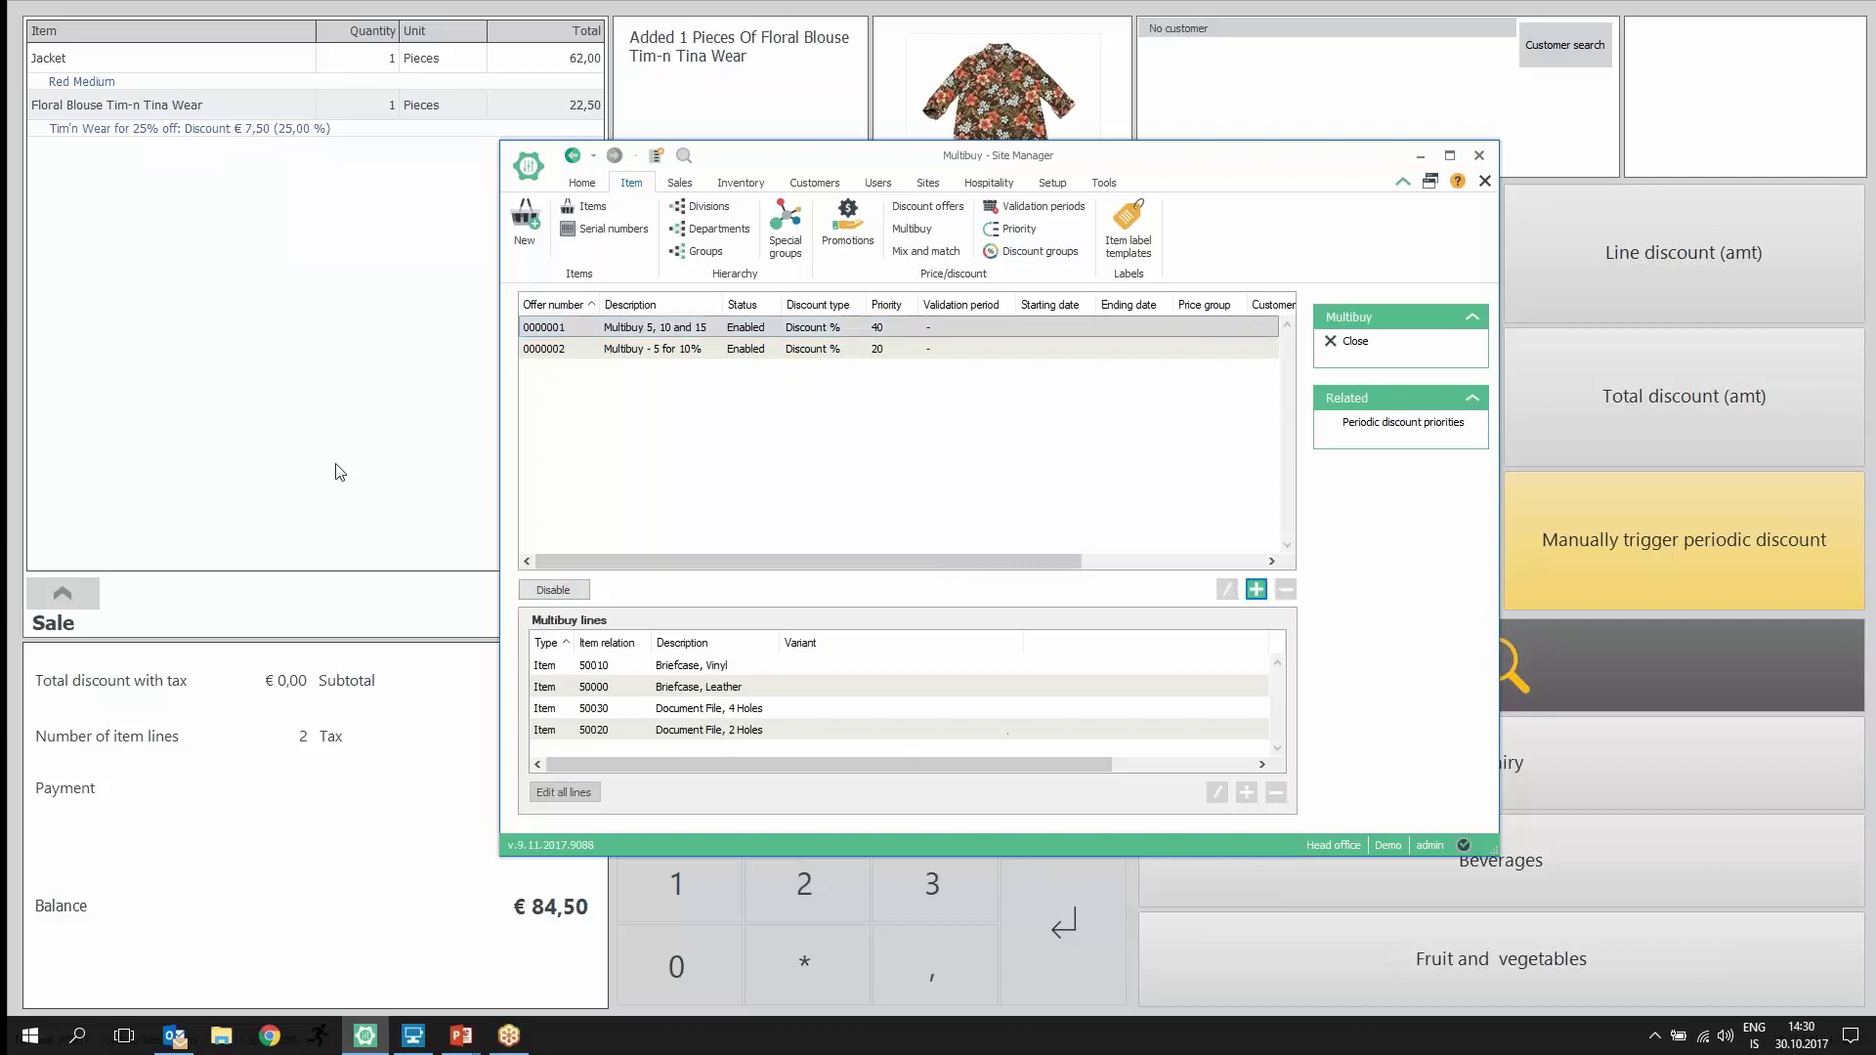
key(alt+Tab)
Step: Add a leather briefcase (00000), three Milk 0.25 L from Dairy, and another briefcase (500)
text(00000)
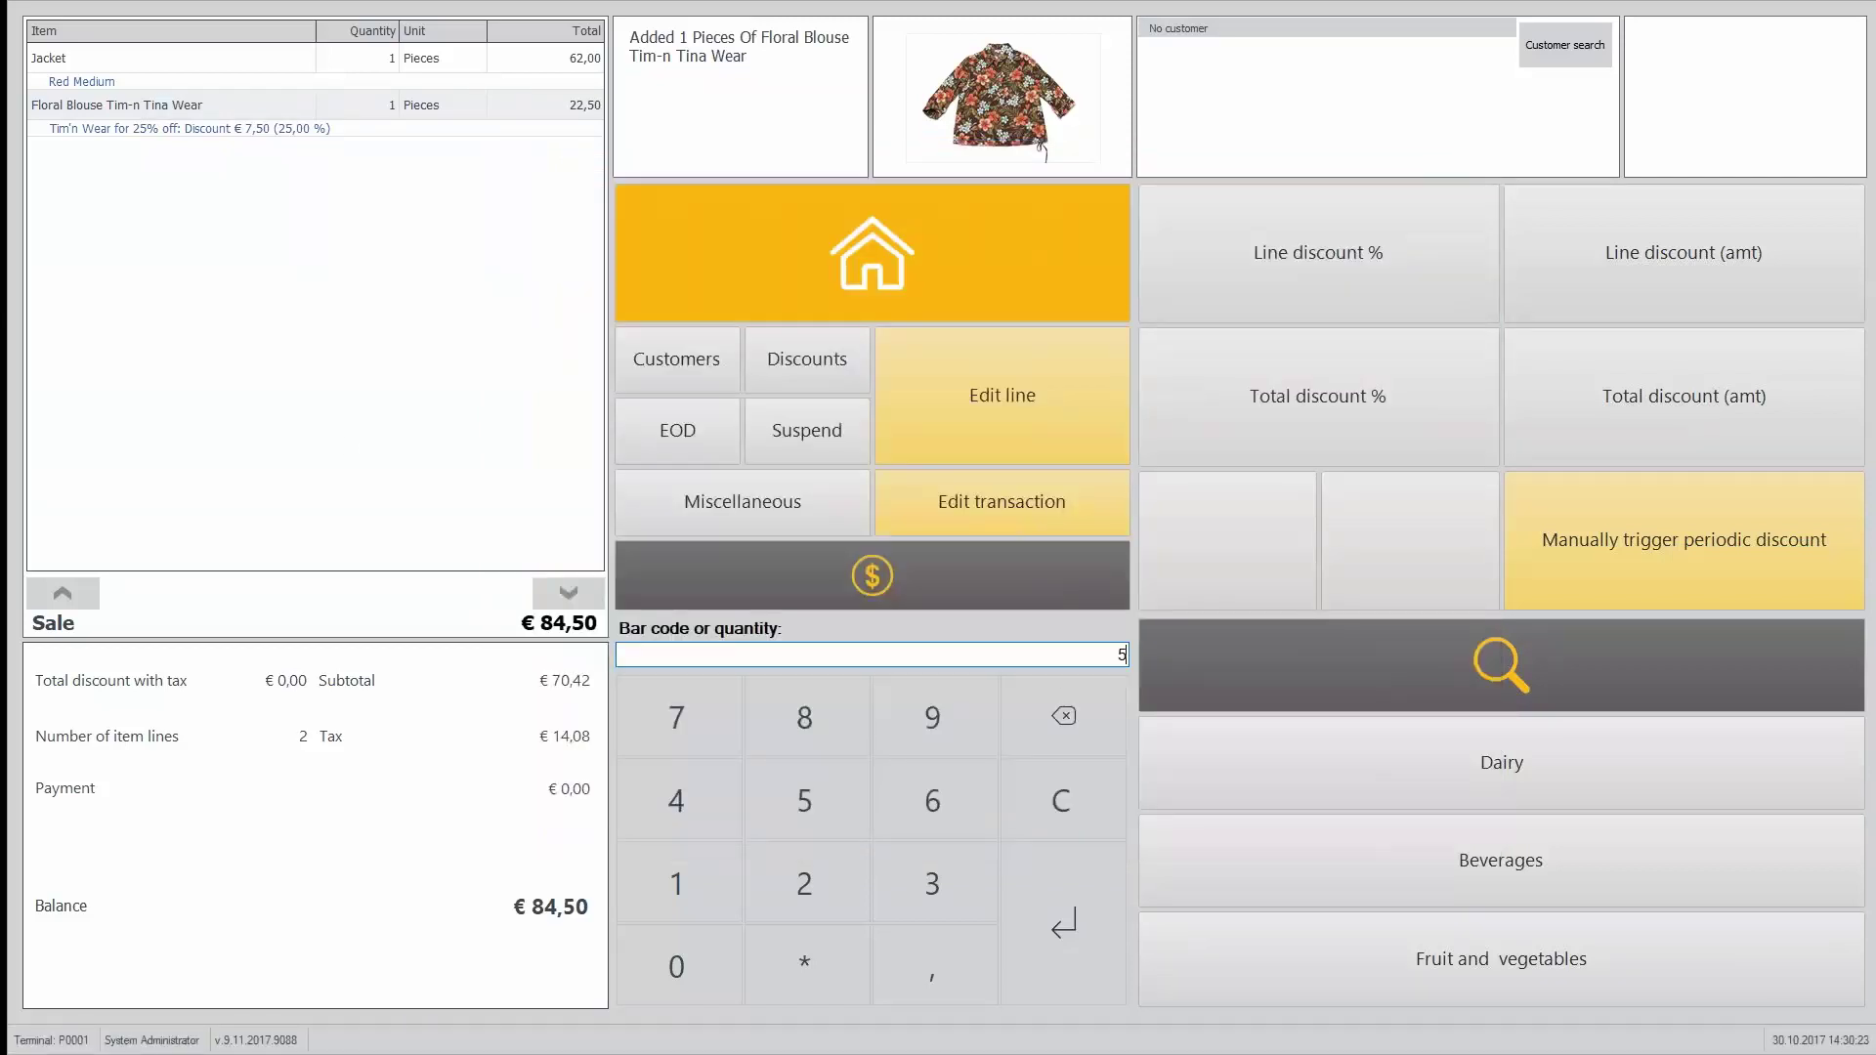
key(Return)
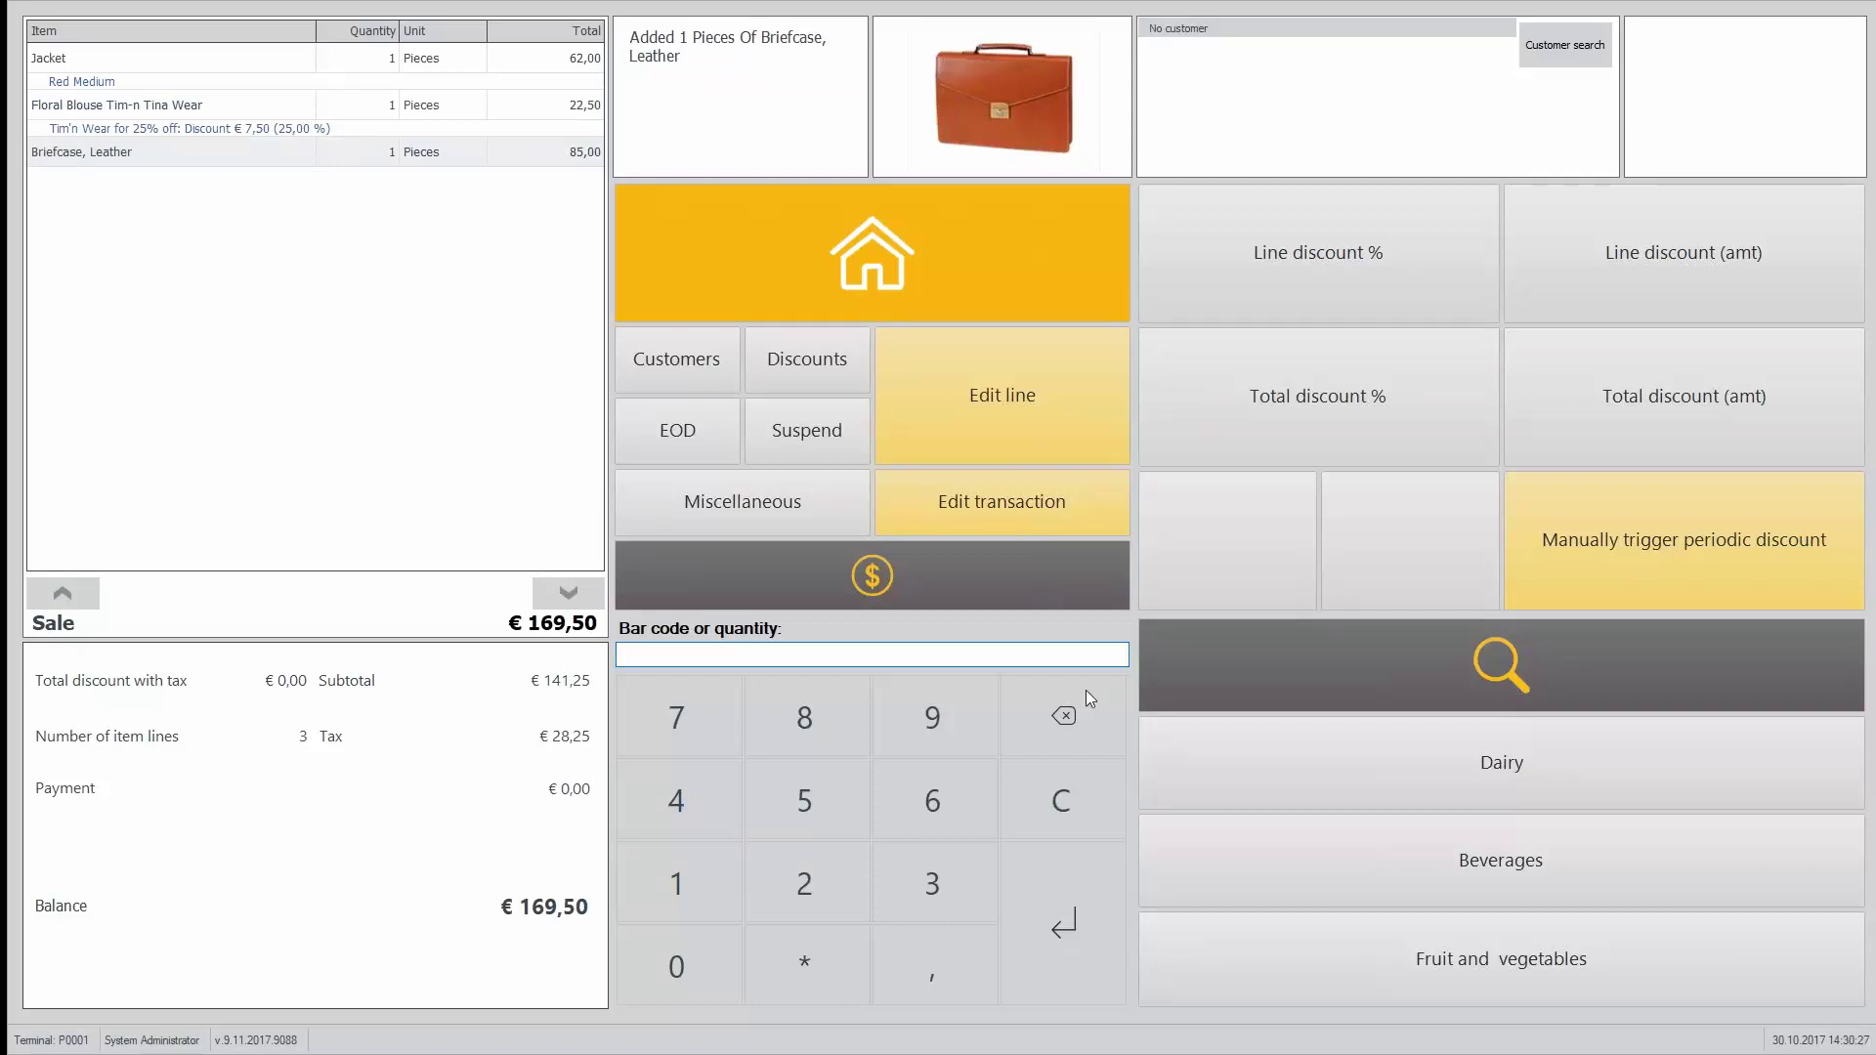
click(1463, 794)
click(1246, 689)
double_click(1246, 689)
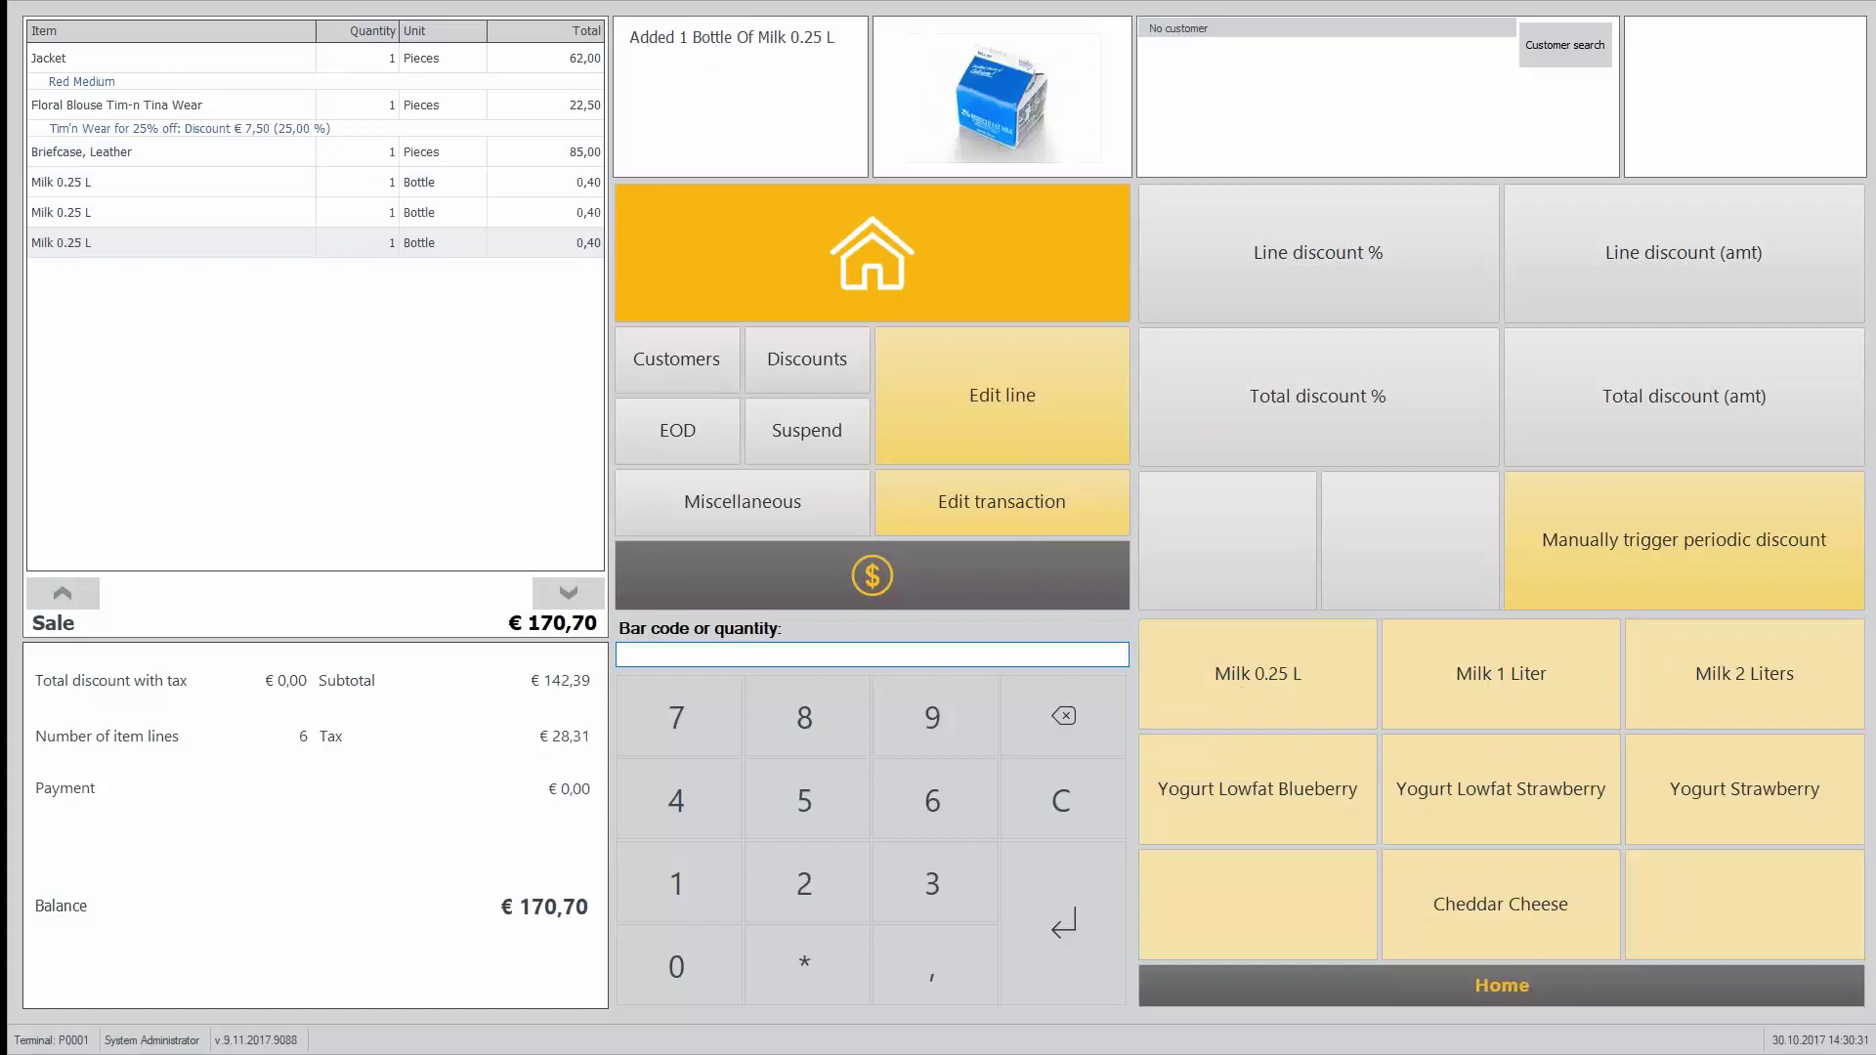
text(500)
key(Return)
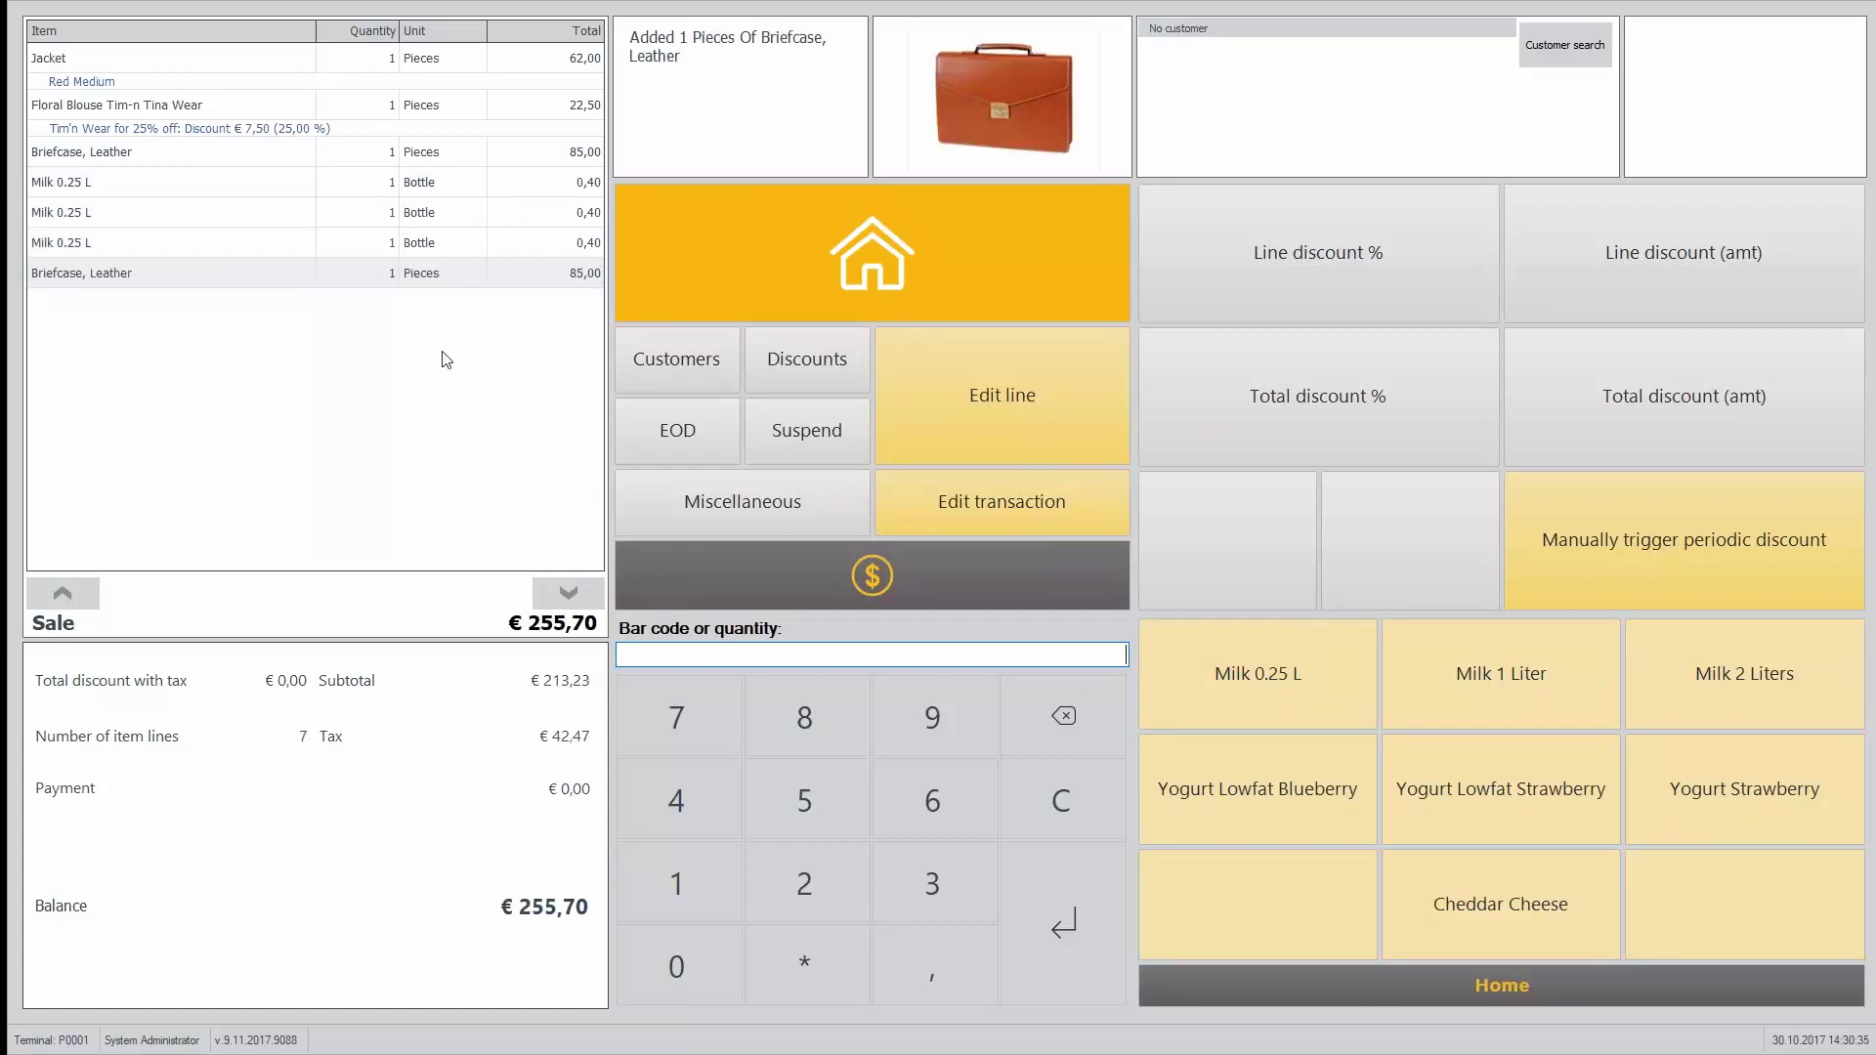
Step: Raise the leather briefcase quantity to 9, triggering the 10% Multibuy discount
click(772, 280)
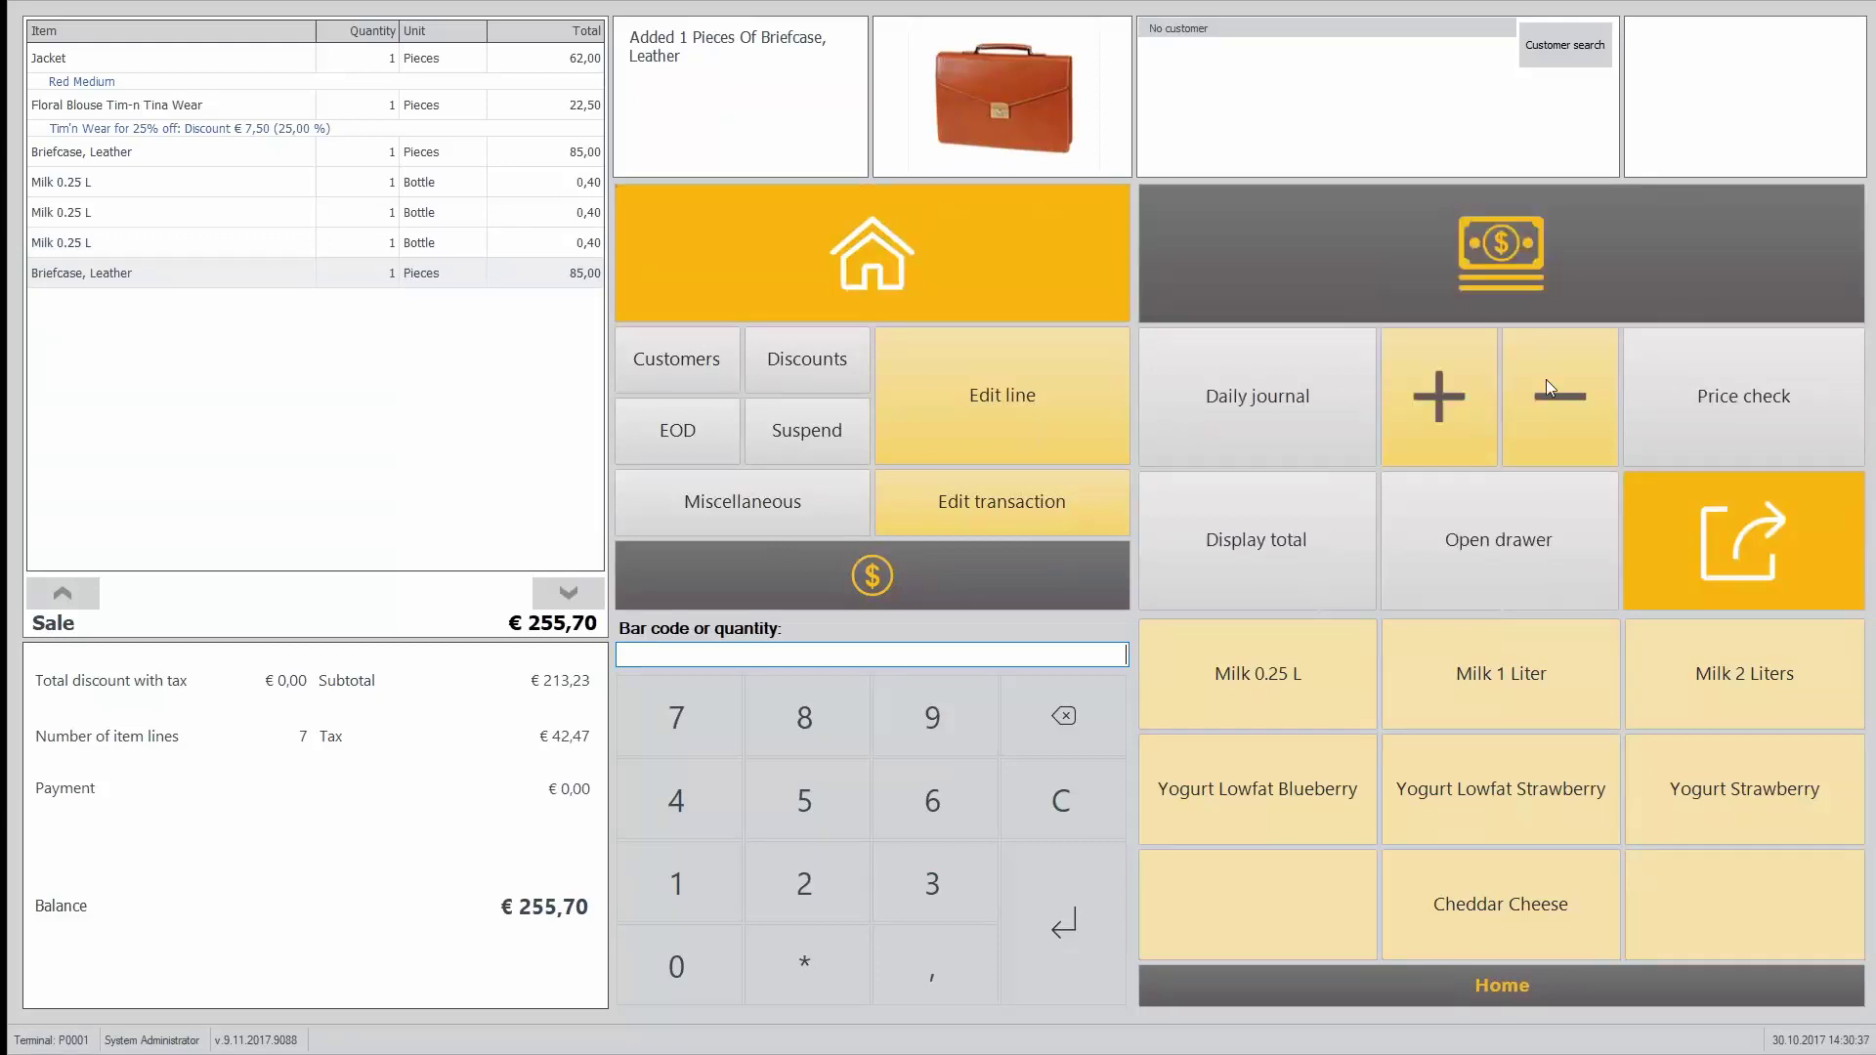
click(1434, 414)
click(1433, 414)
click(1433, 415)
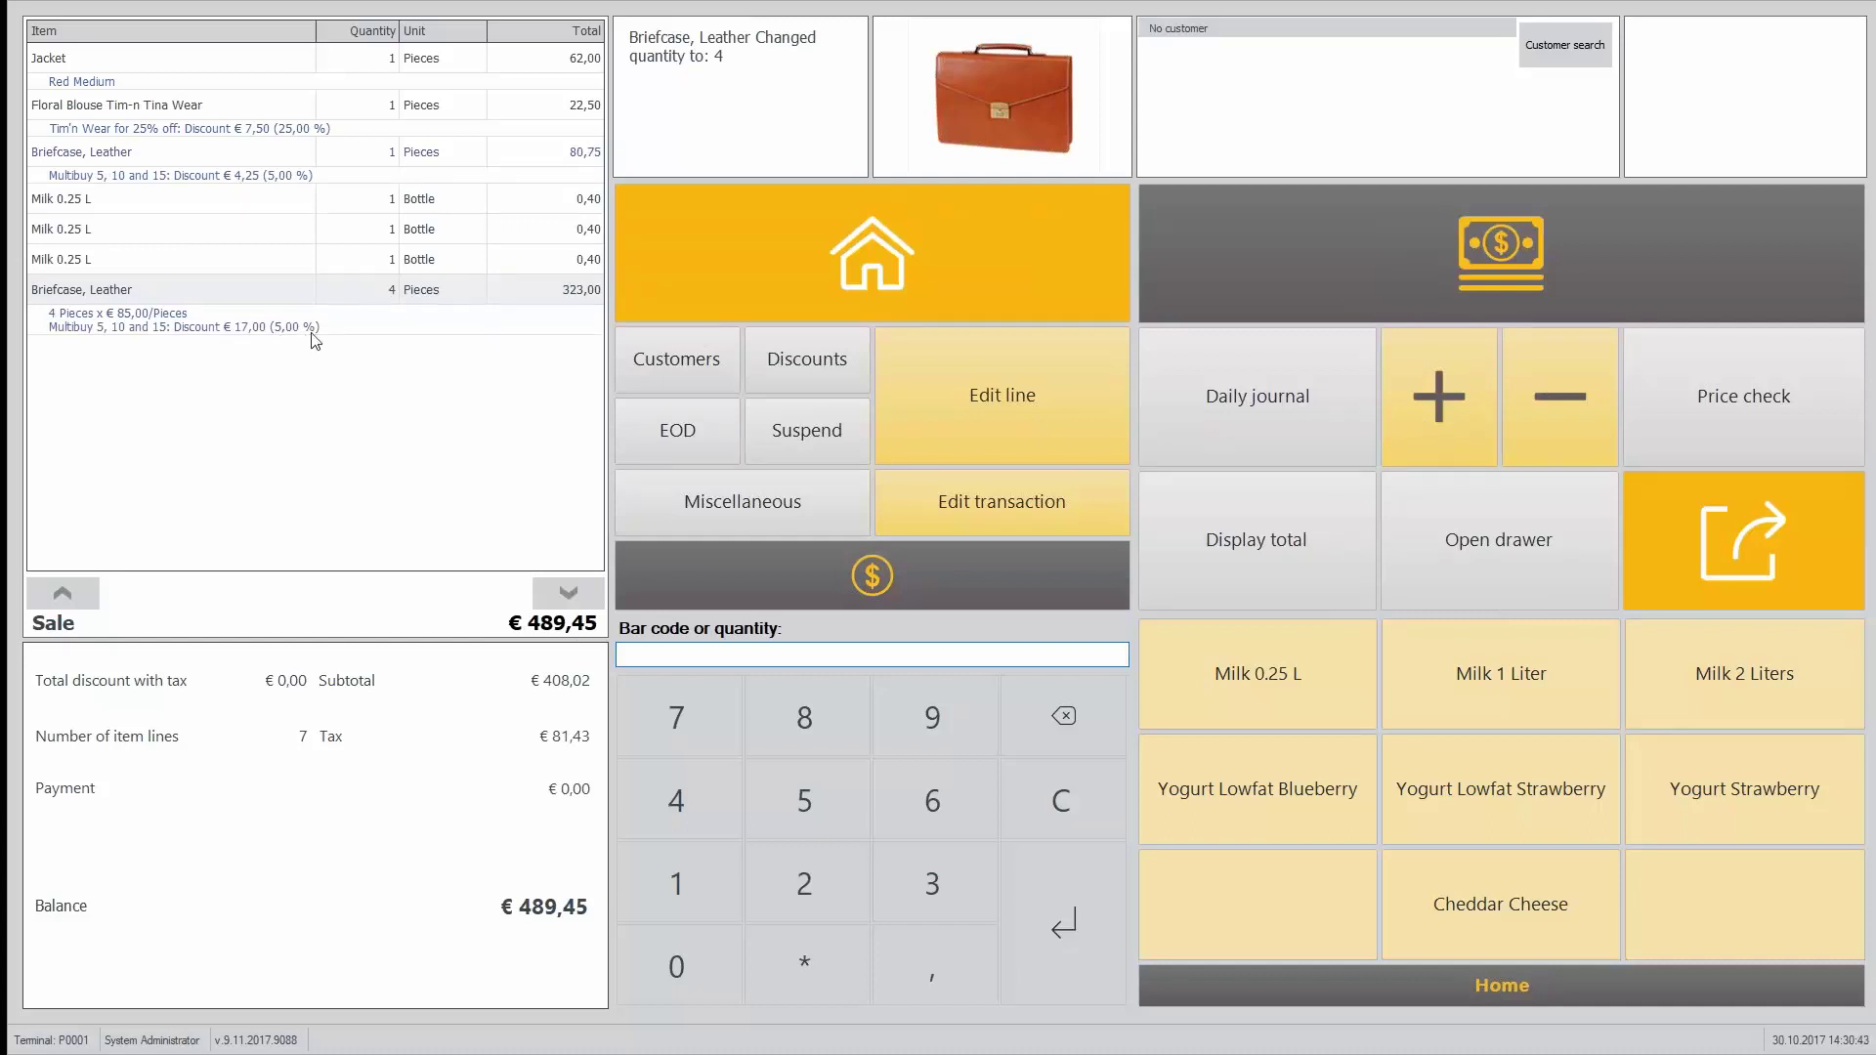
click(1456, 389)
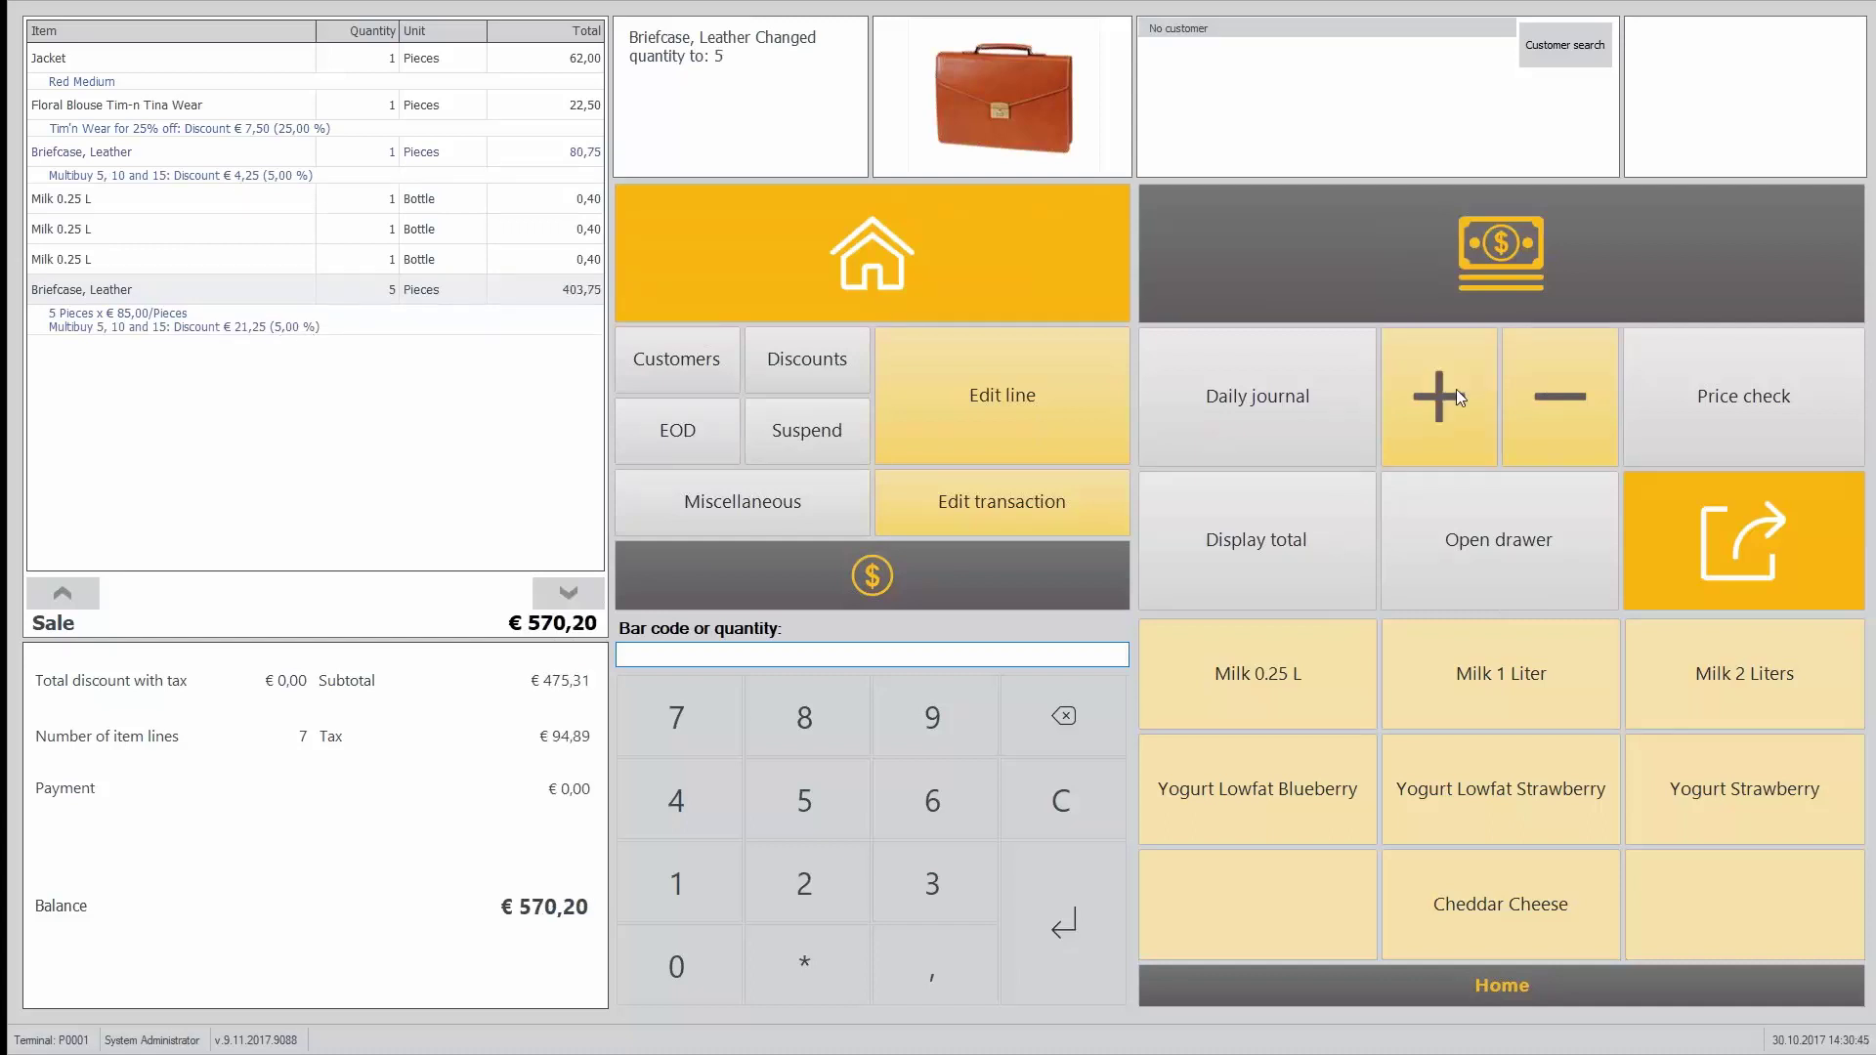
click(1456, 389)
click(1456, 389)
click(1456, 389)
click(1456, 389)
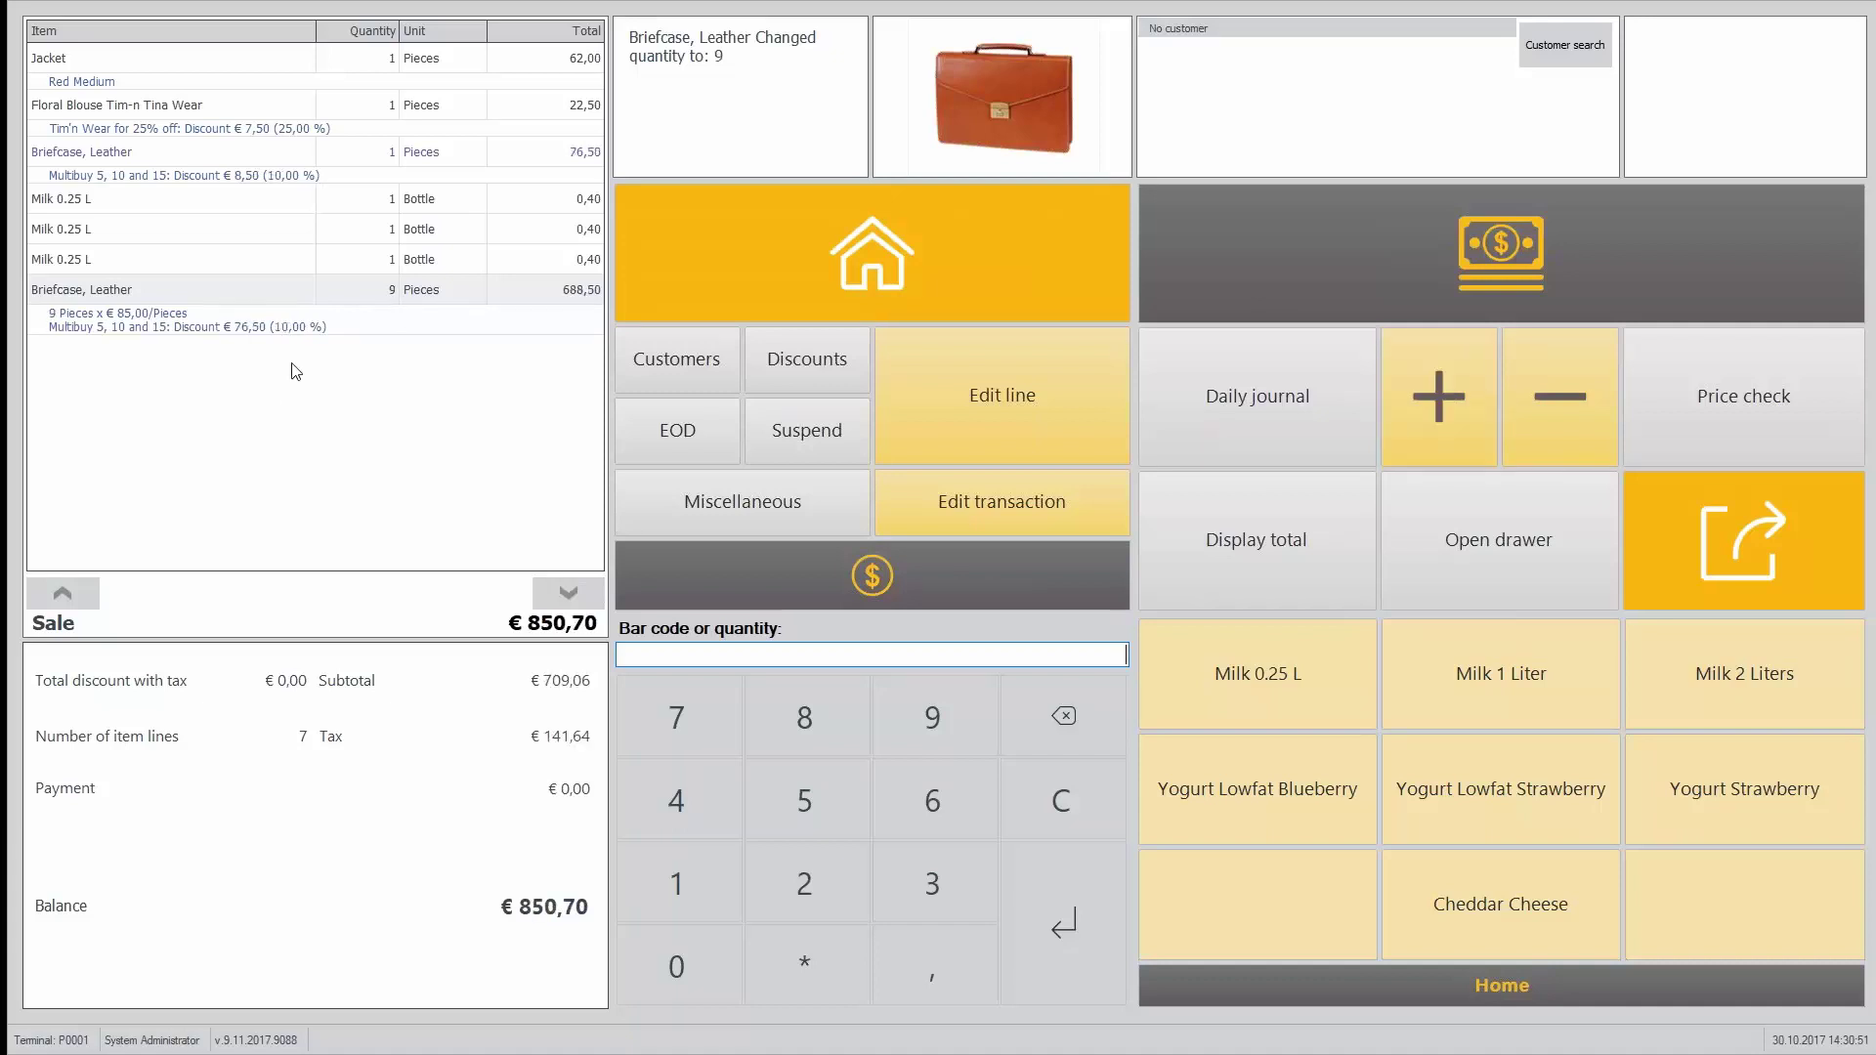
Step: Back in Site Manager, list the Mix and match offers, led by Beach combo - 20%
key(alt+Tab)
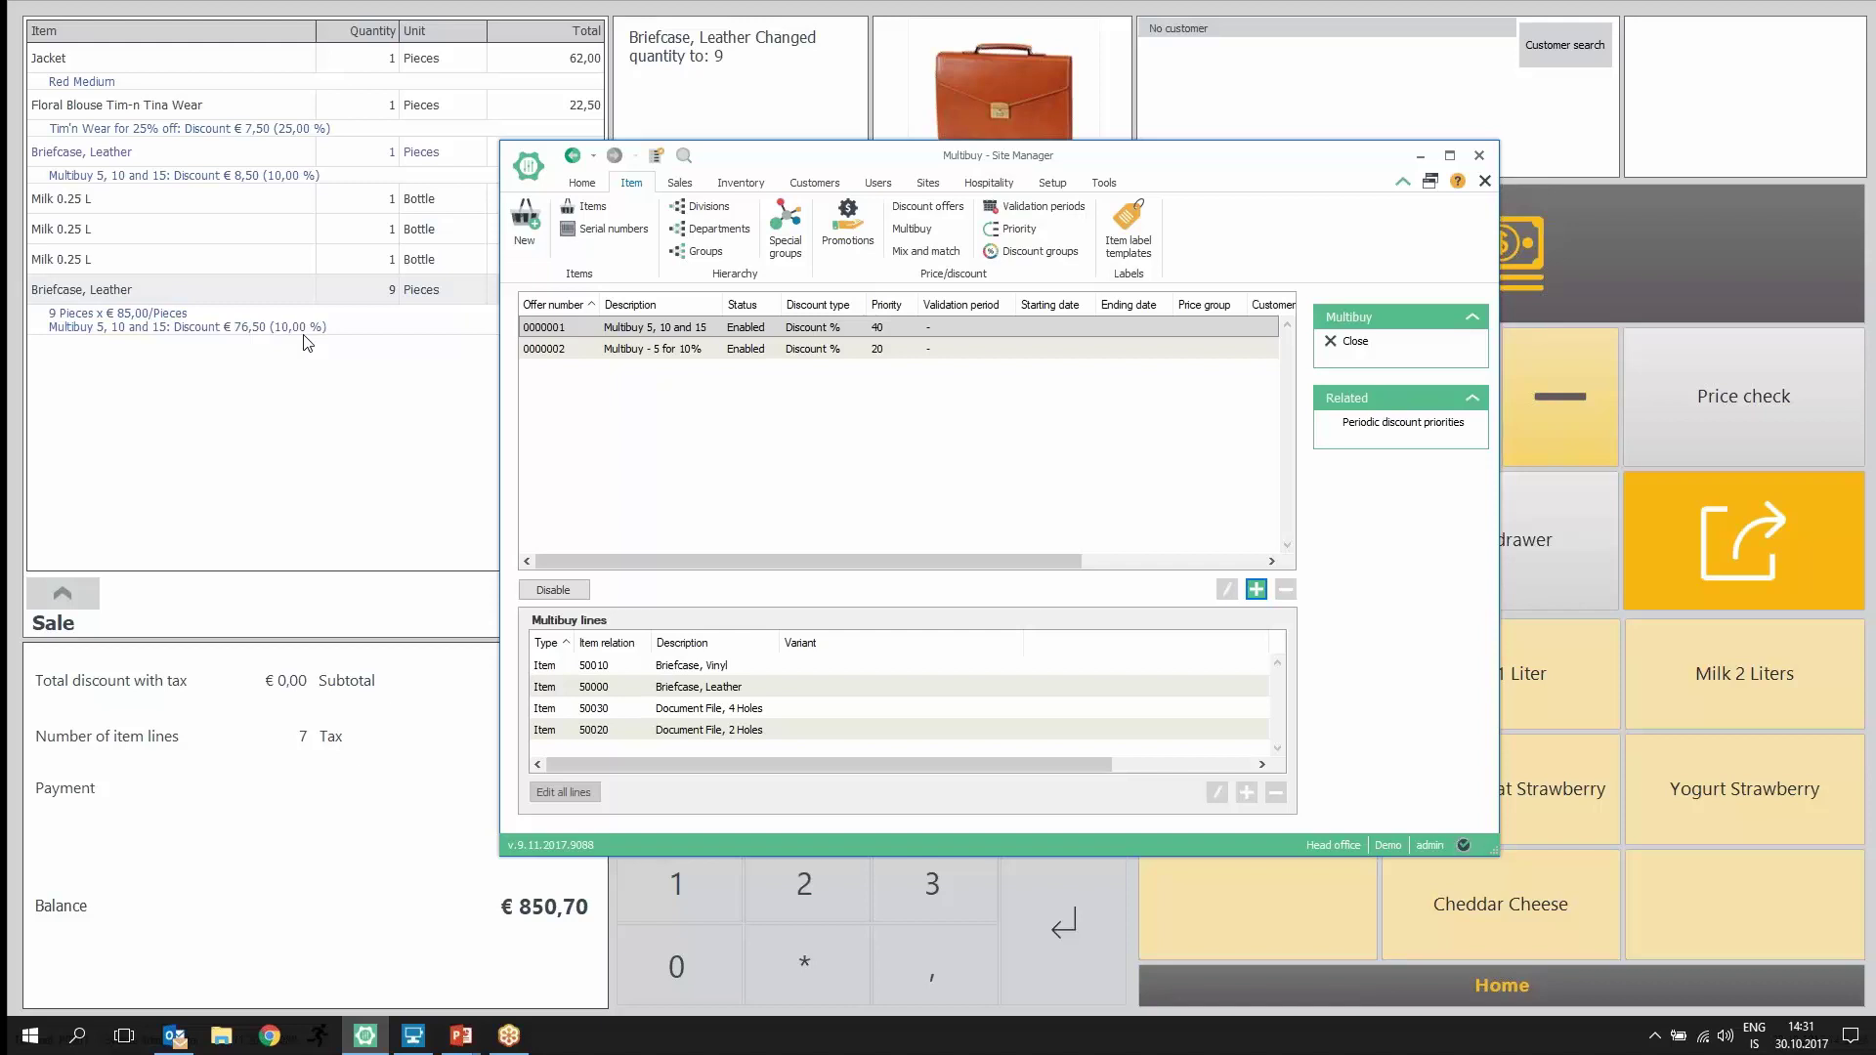
click(925, 251)
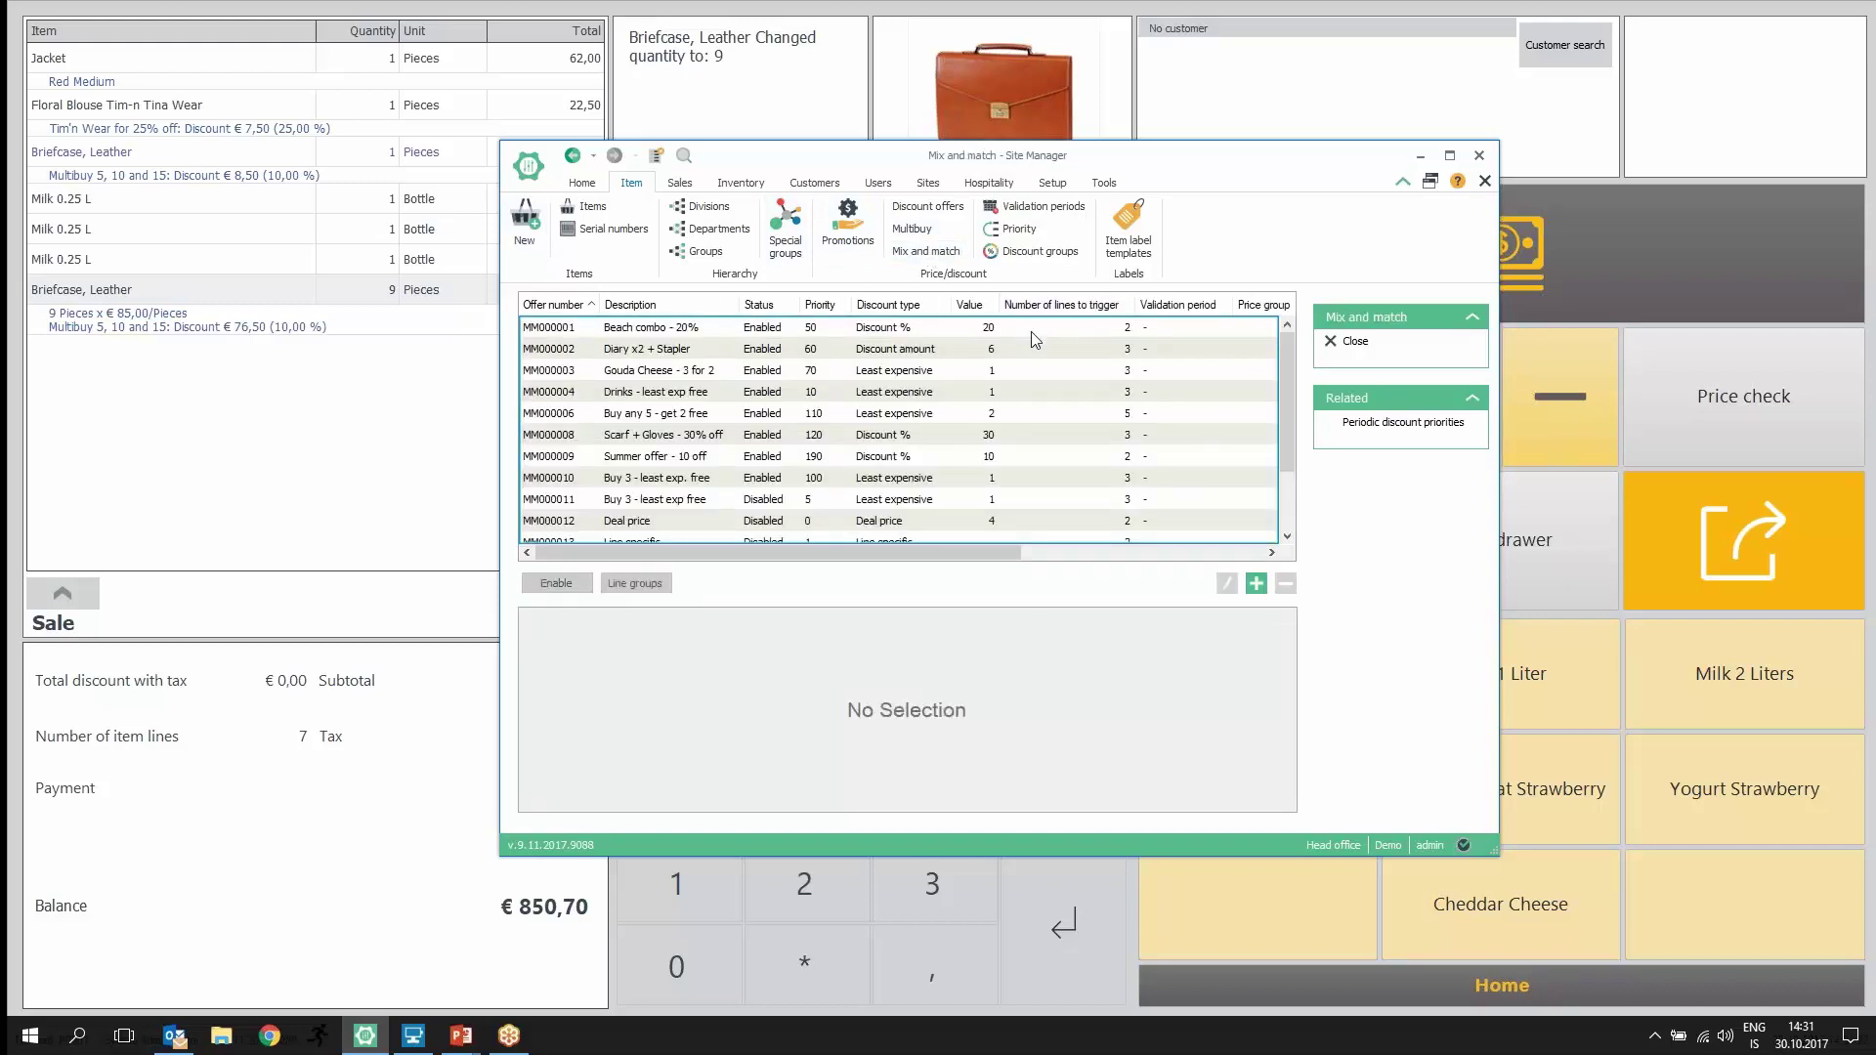
Step: View the Beach combo - 20% lines, then start a blank new Mix and match offer
click(1031, 334)
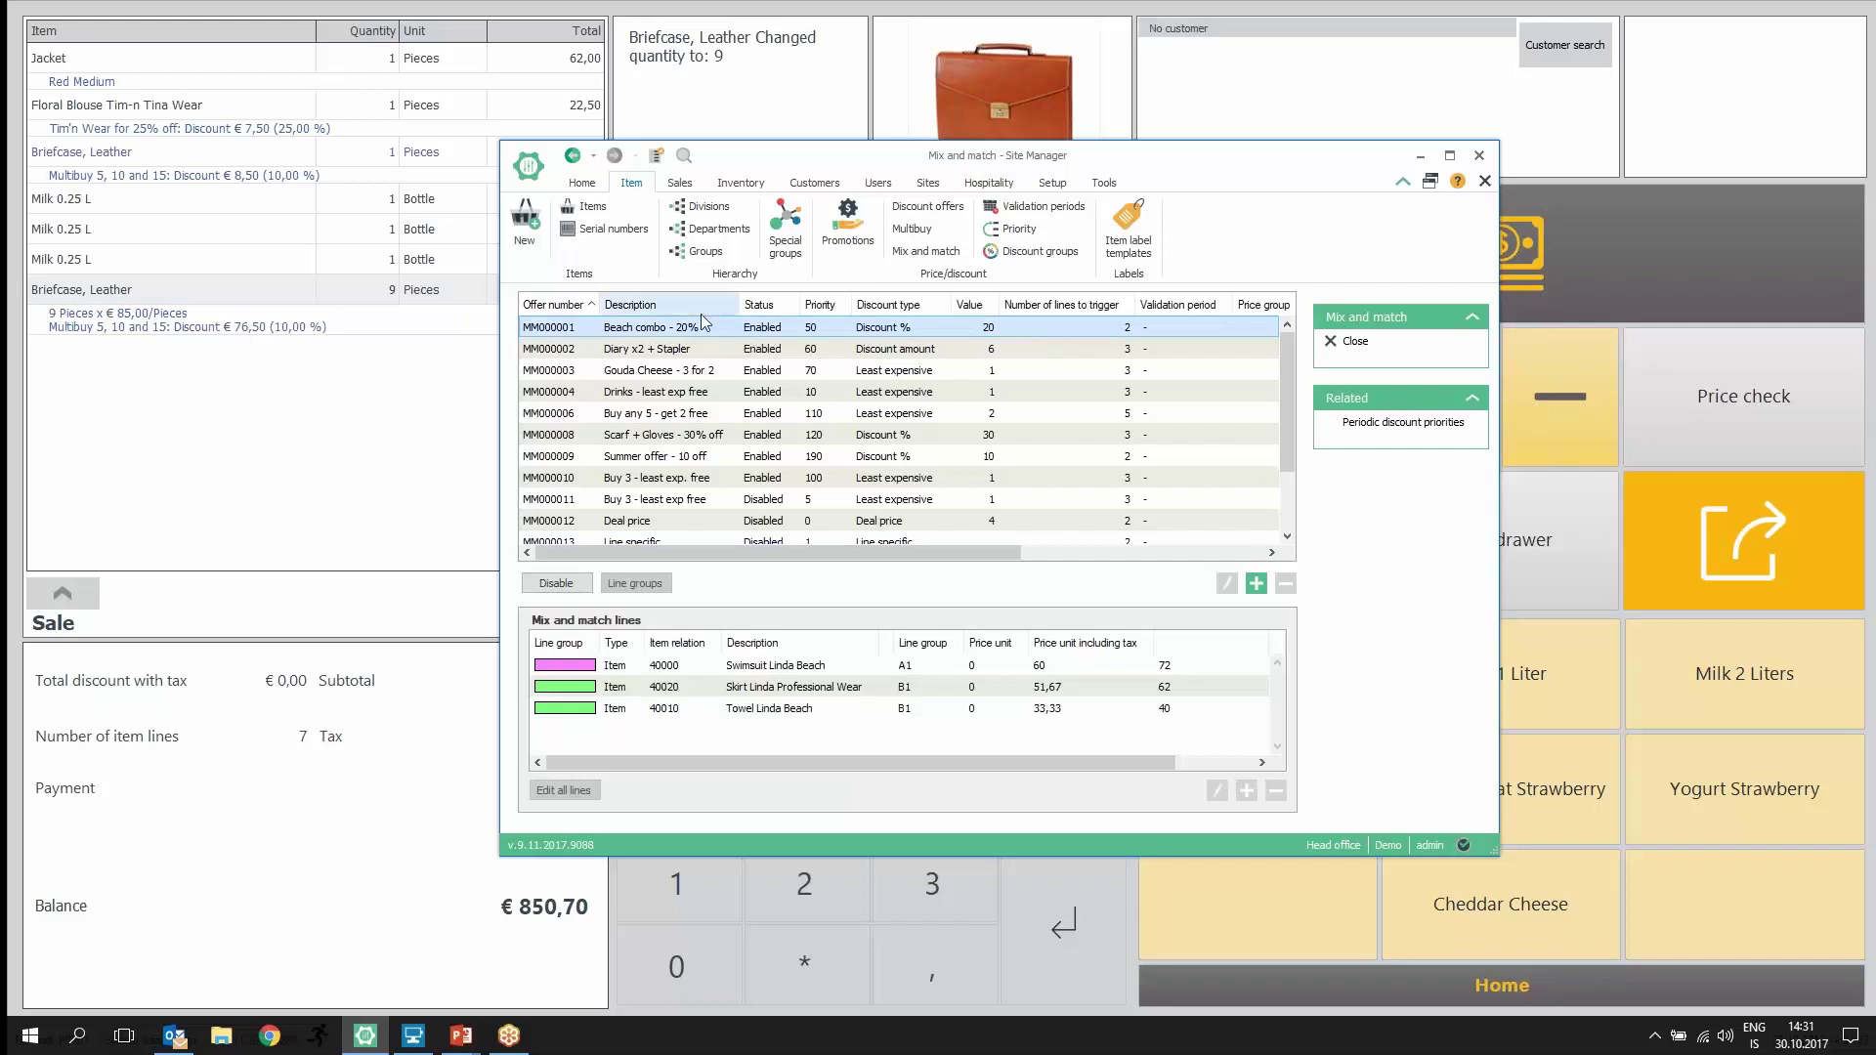
click(1256, 585)
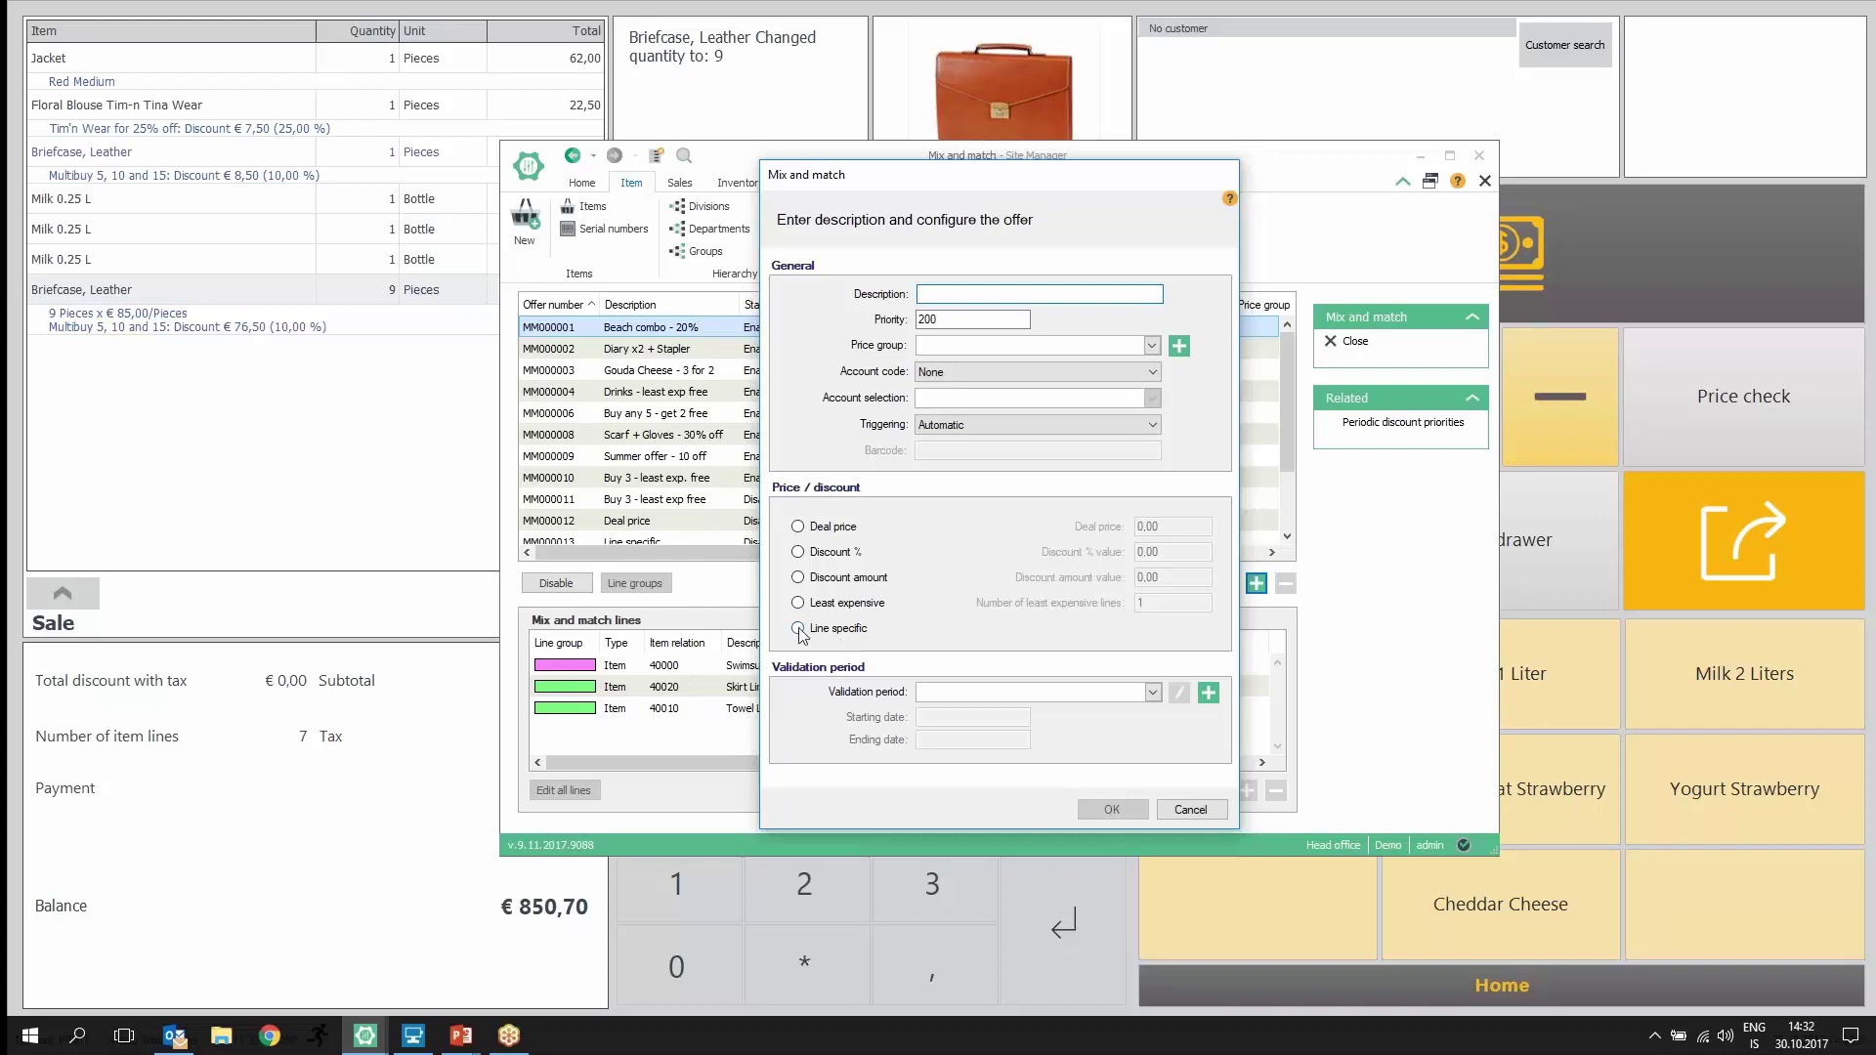
Step: Cancel the new offer, review the Swimsuit, Skirt and Towel Beach combo lines, and return to POS
click(1183, 812)
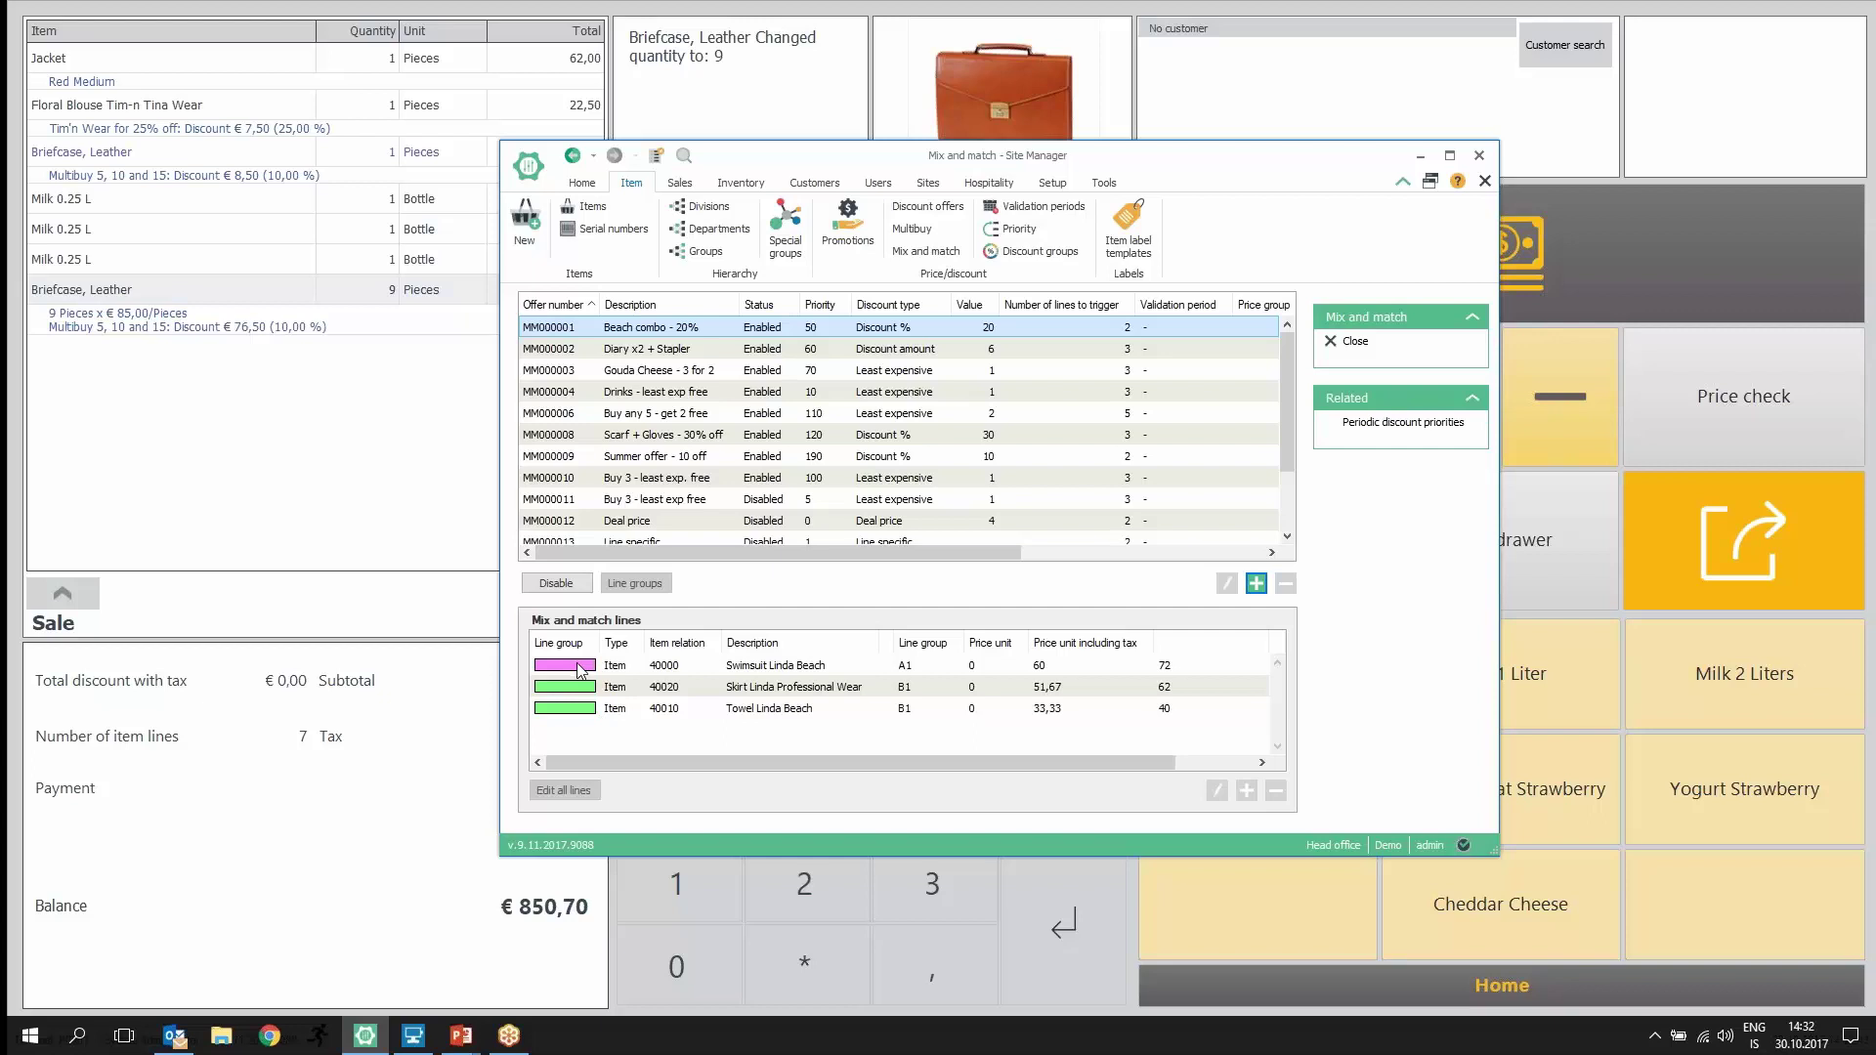
click(578, 671)
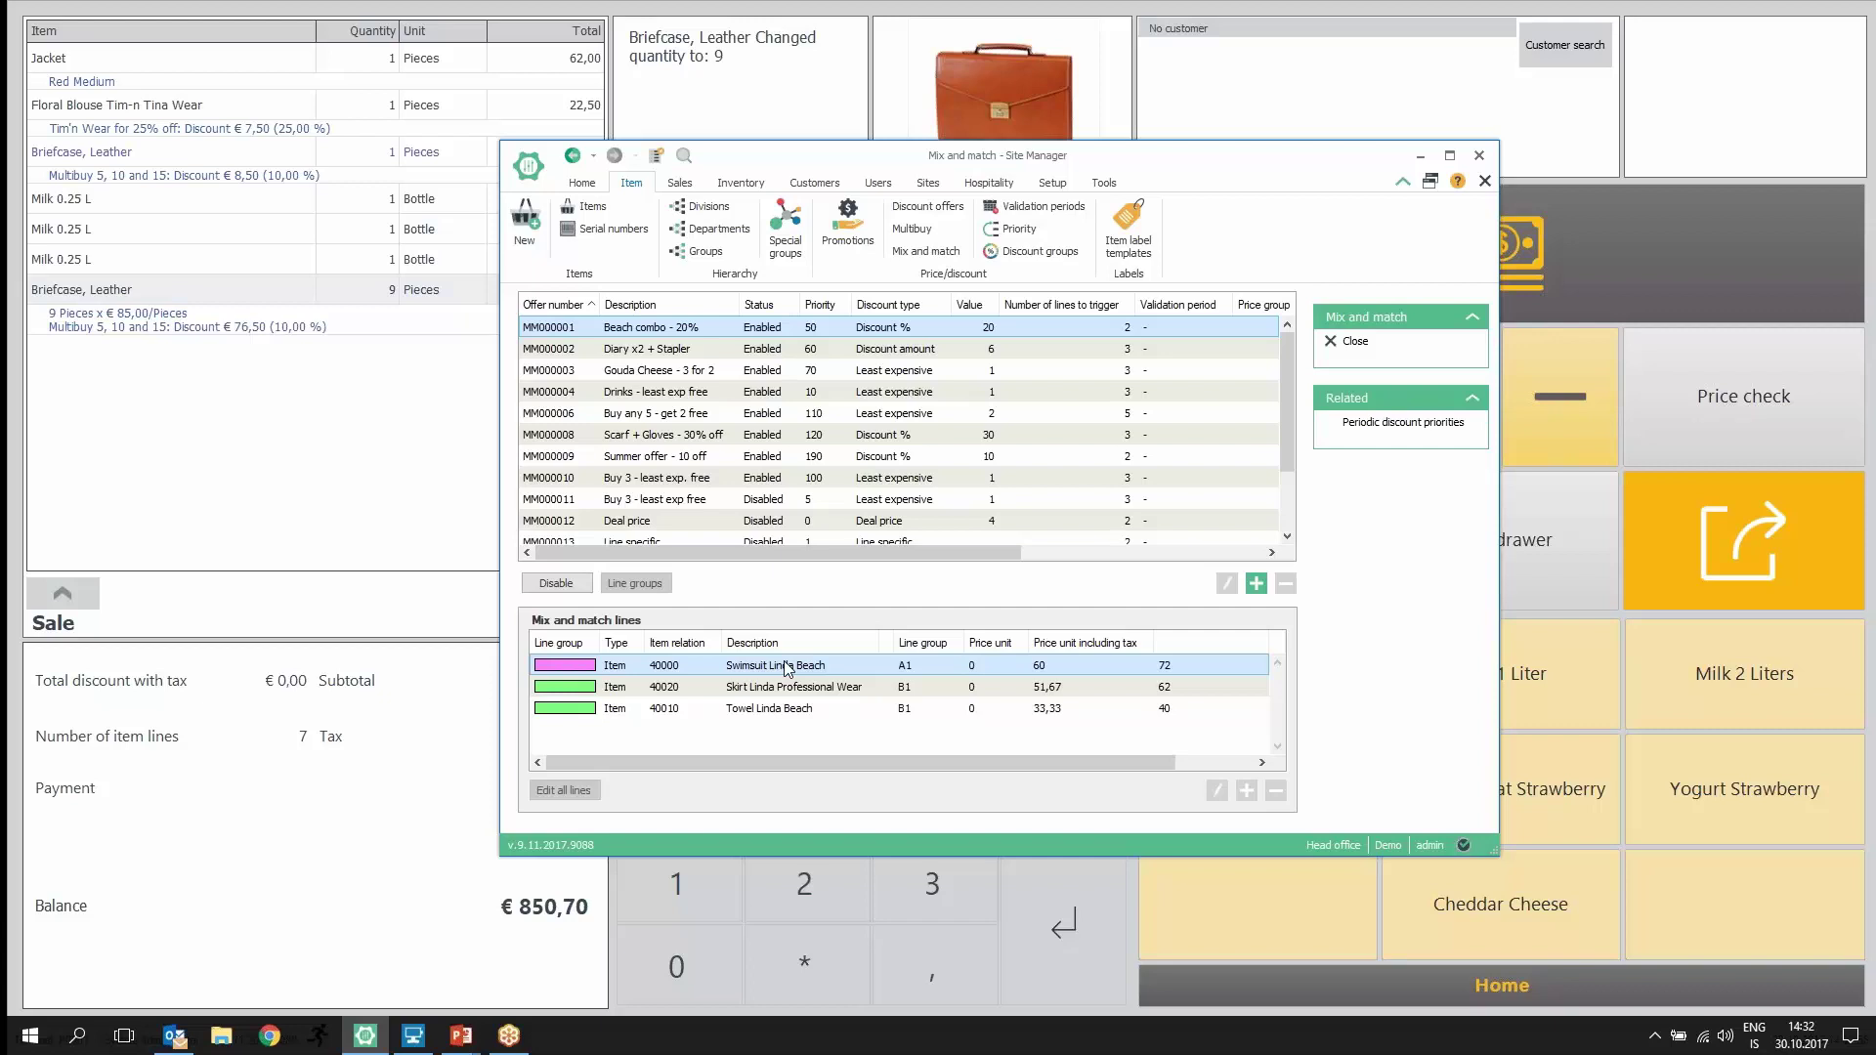
click(550, 696)
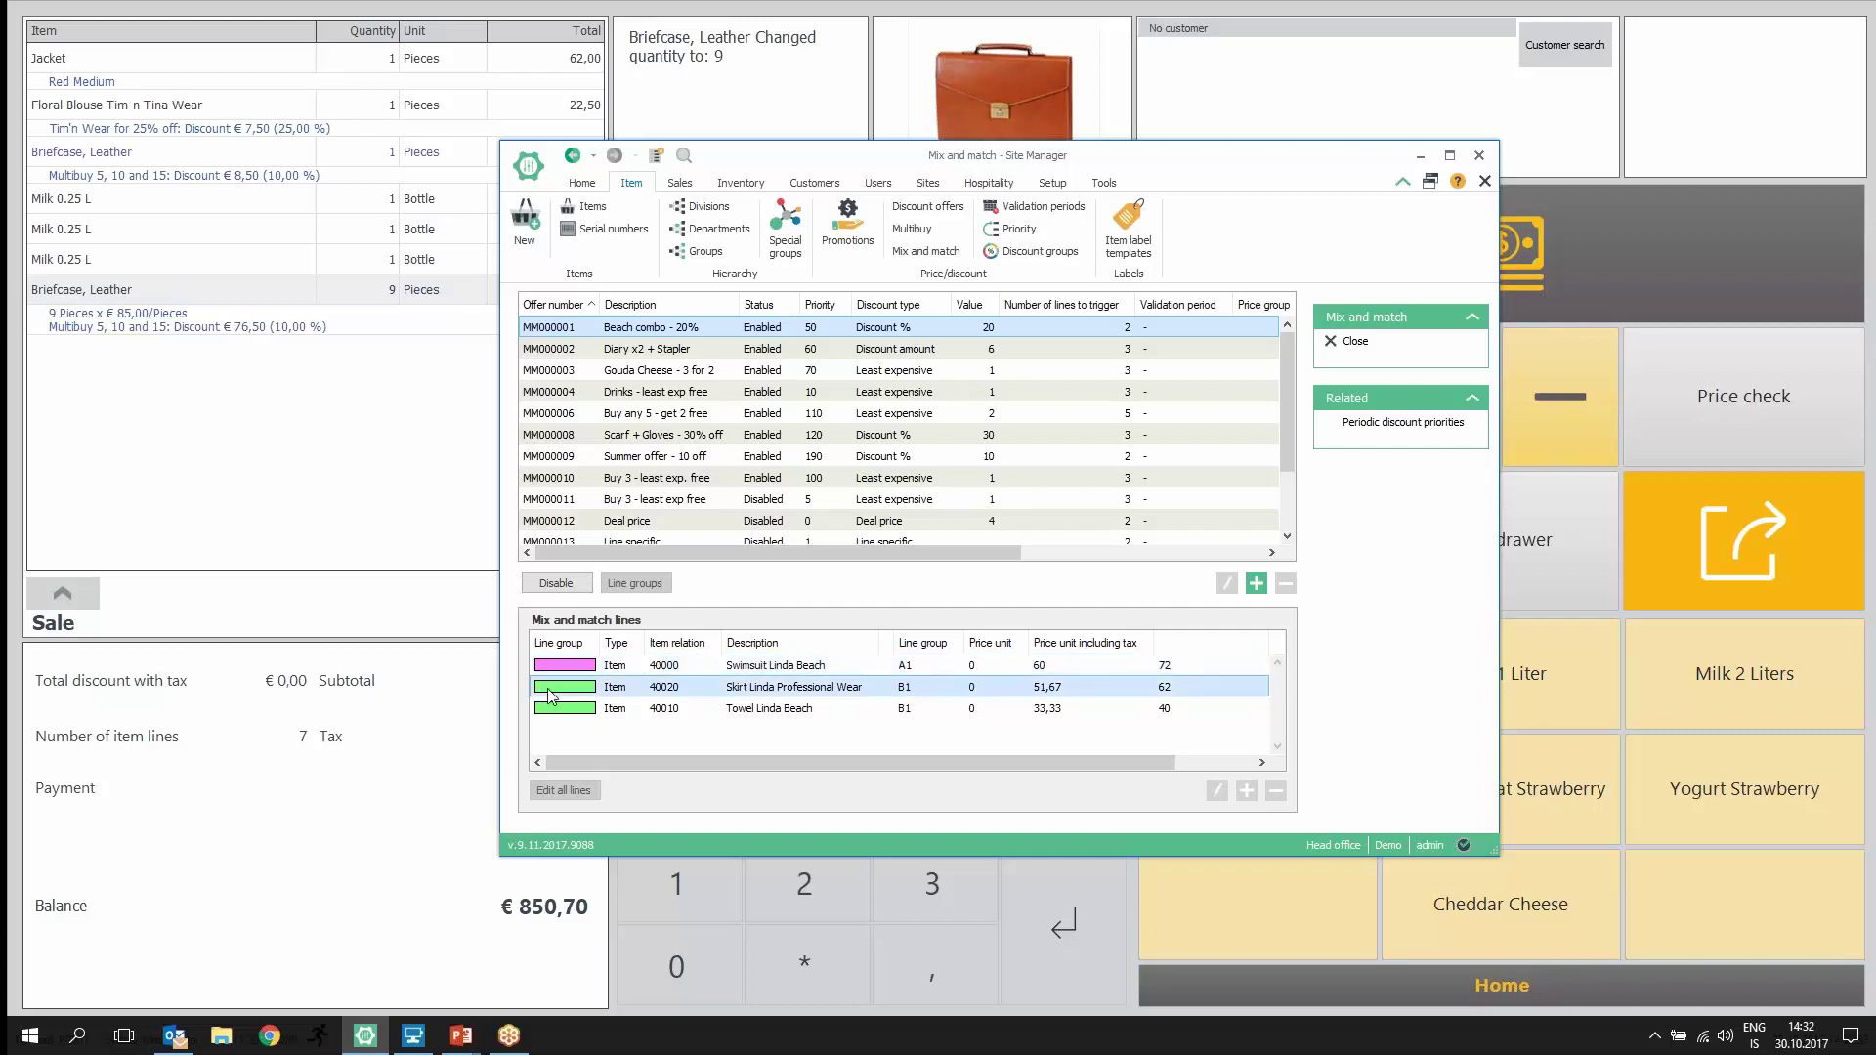
click(660, 714)
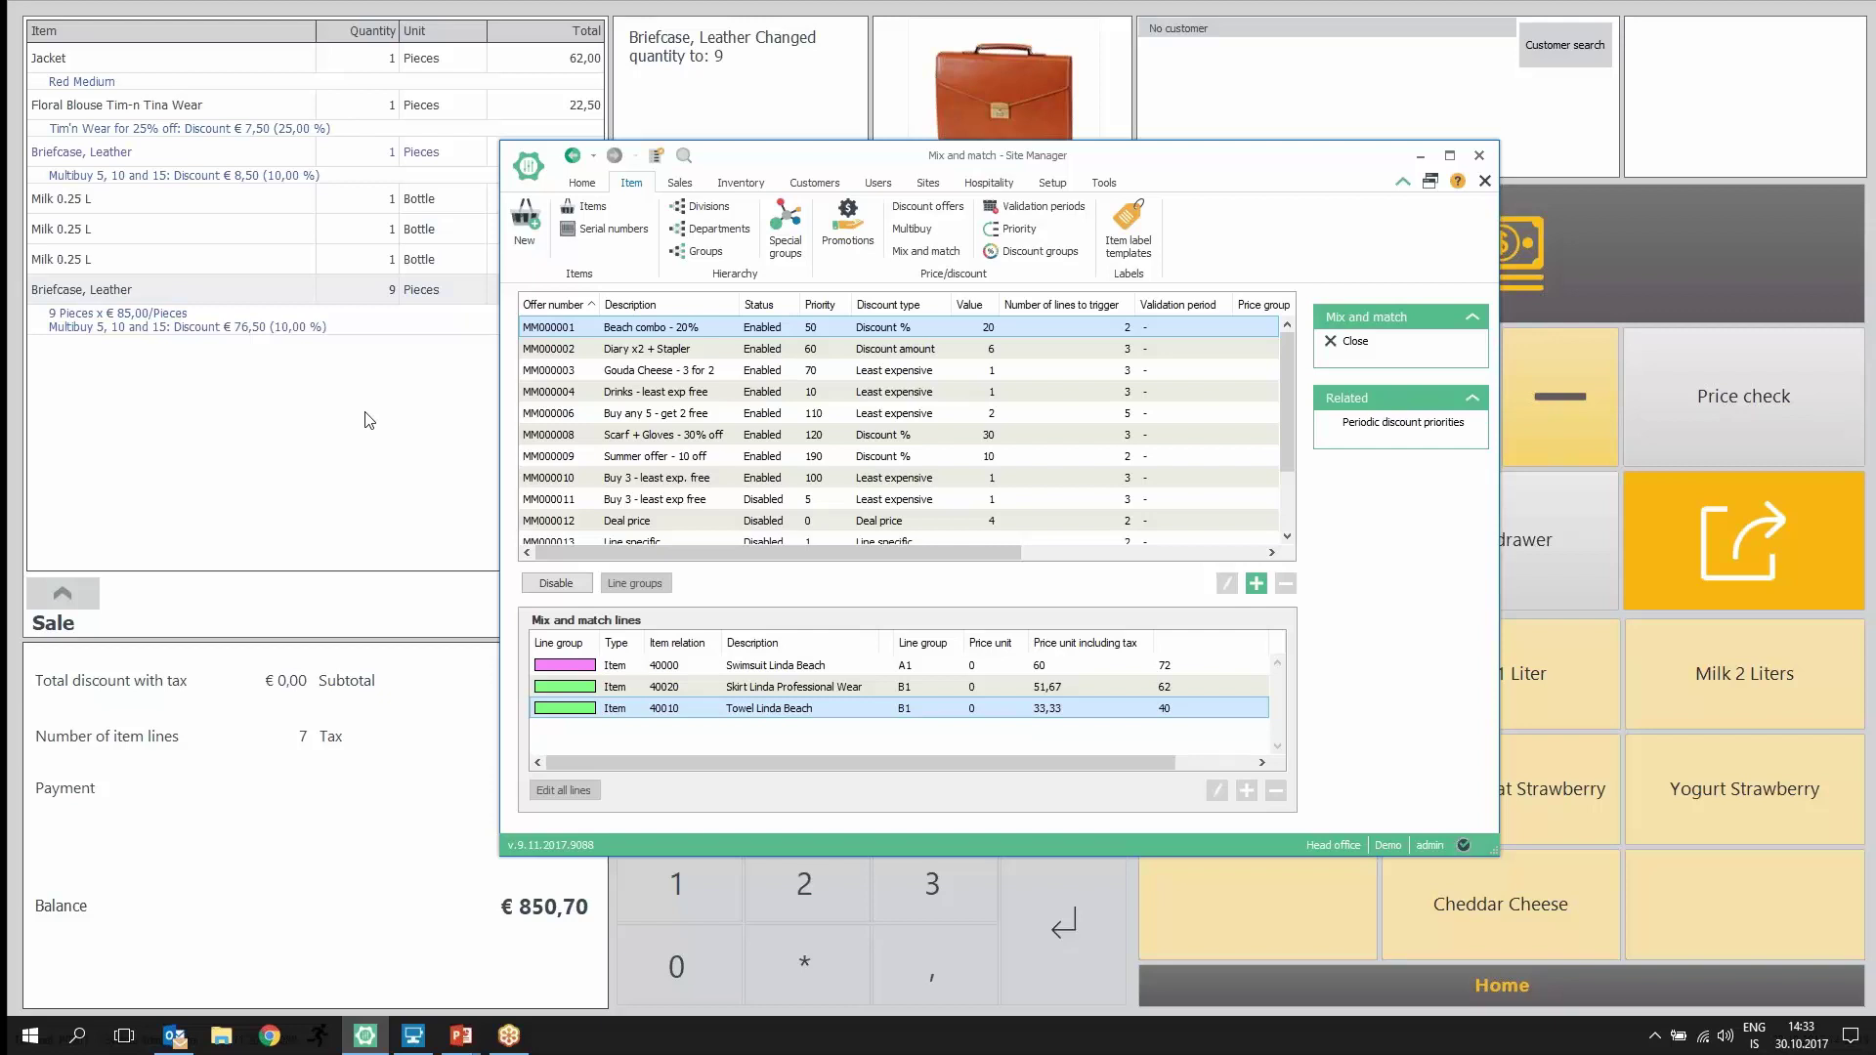
click(409, 428)
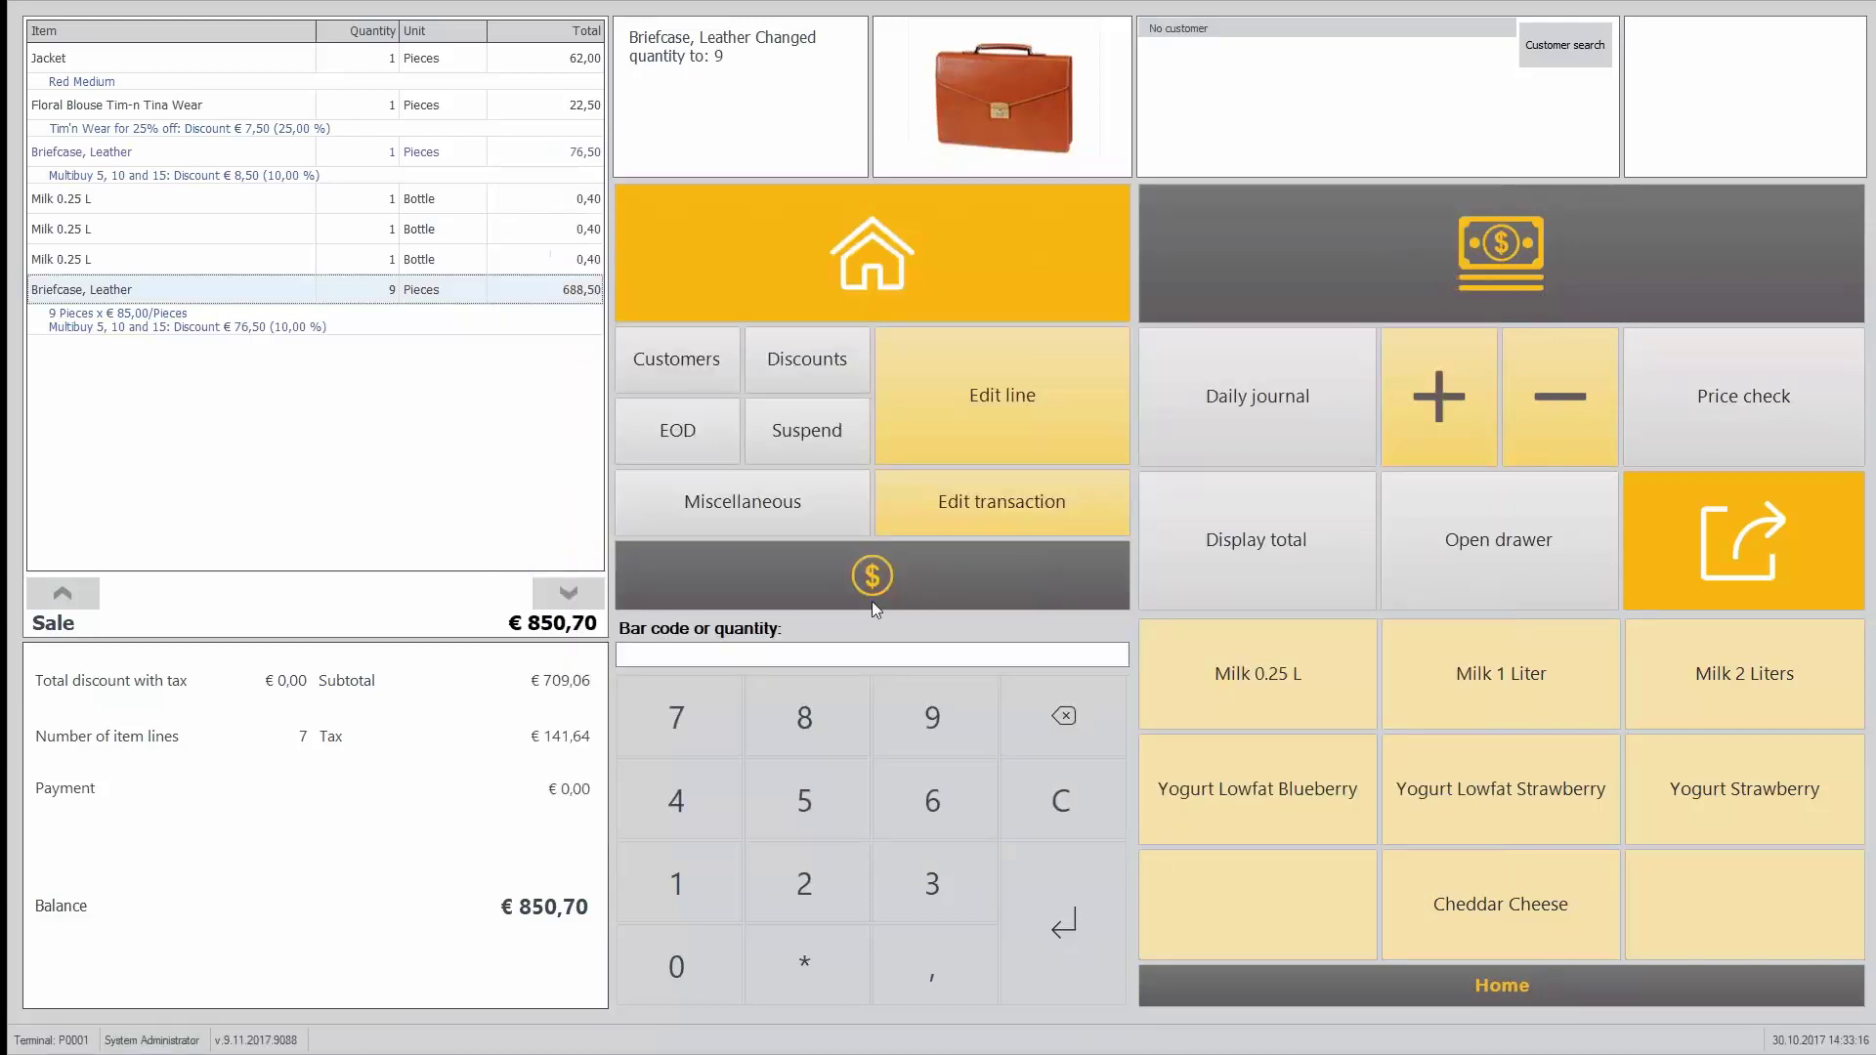
Step: Add item 40000, two more Milk 0.25 L, and Towel Linda Beach (40010) to the sale
text(40000)
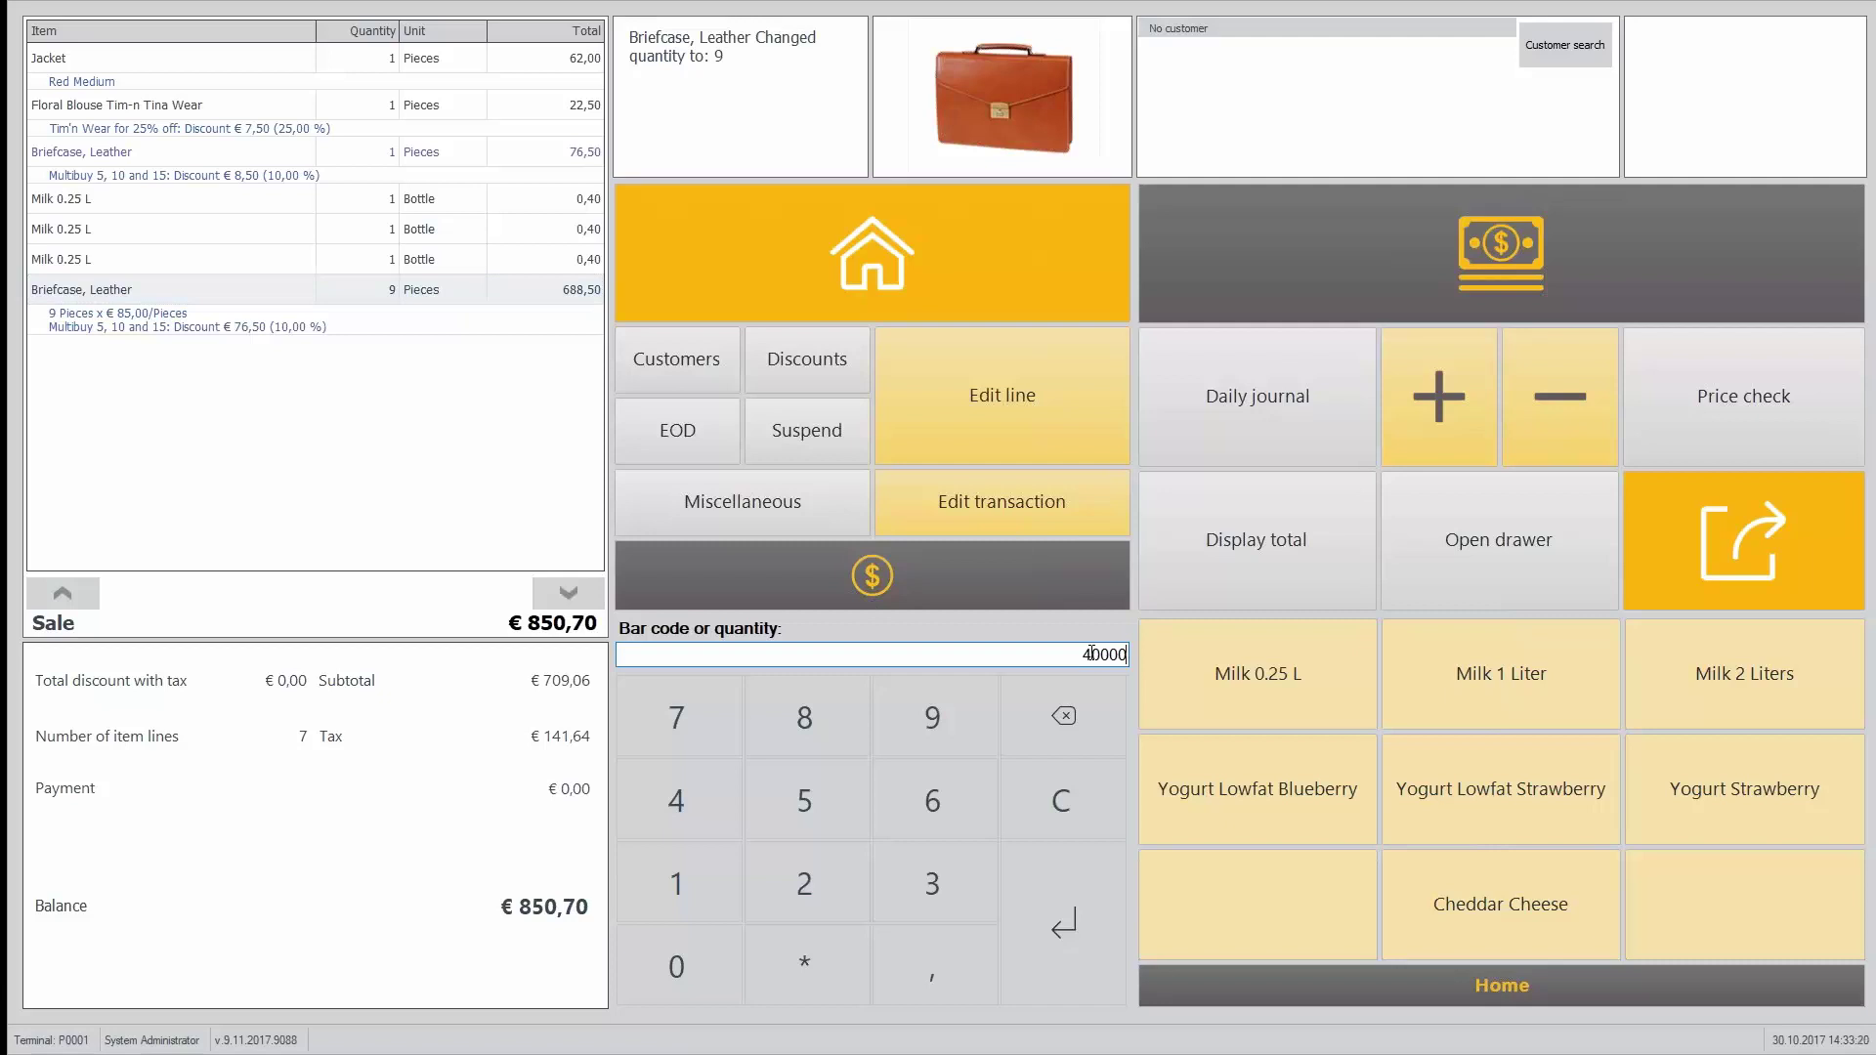
key(Return)
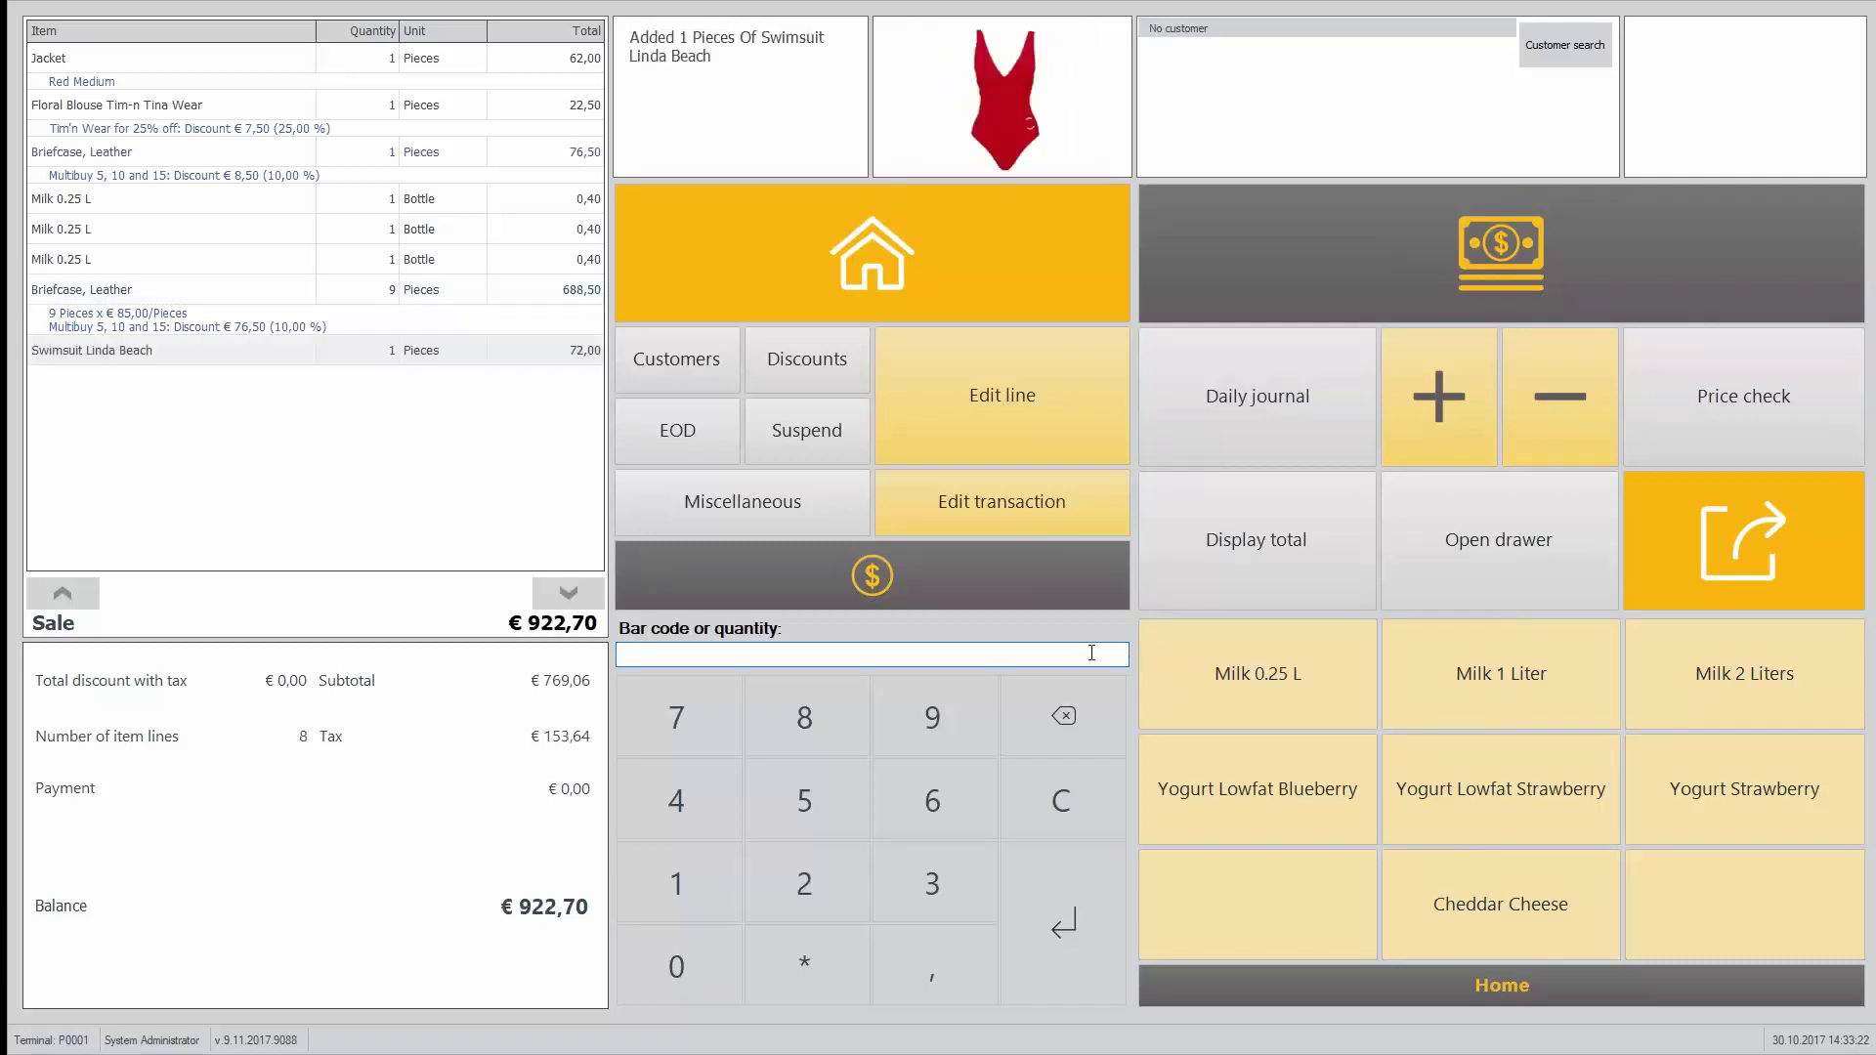
click(1197, 674)
click(1197, 673)
click(1197, 674)
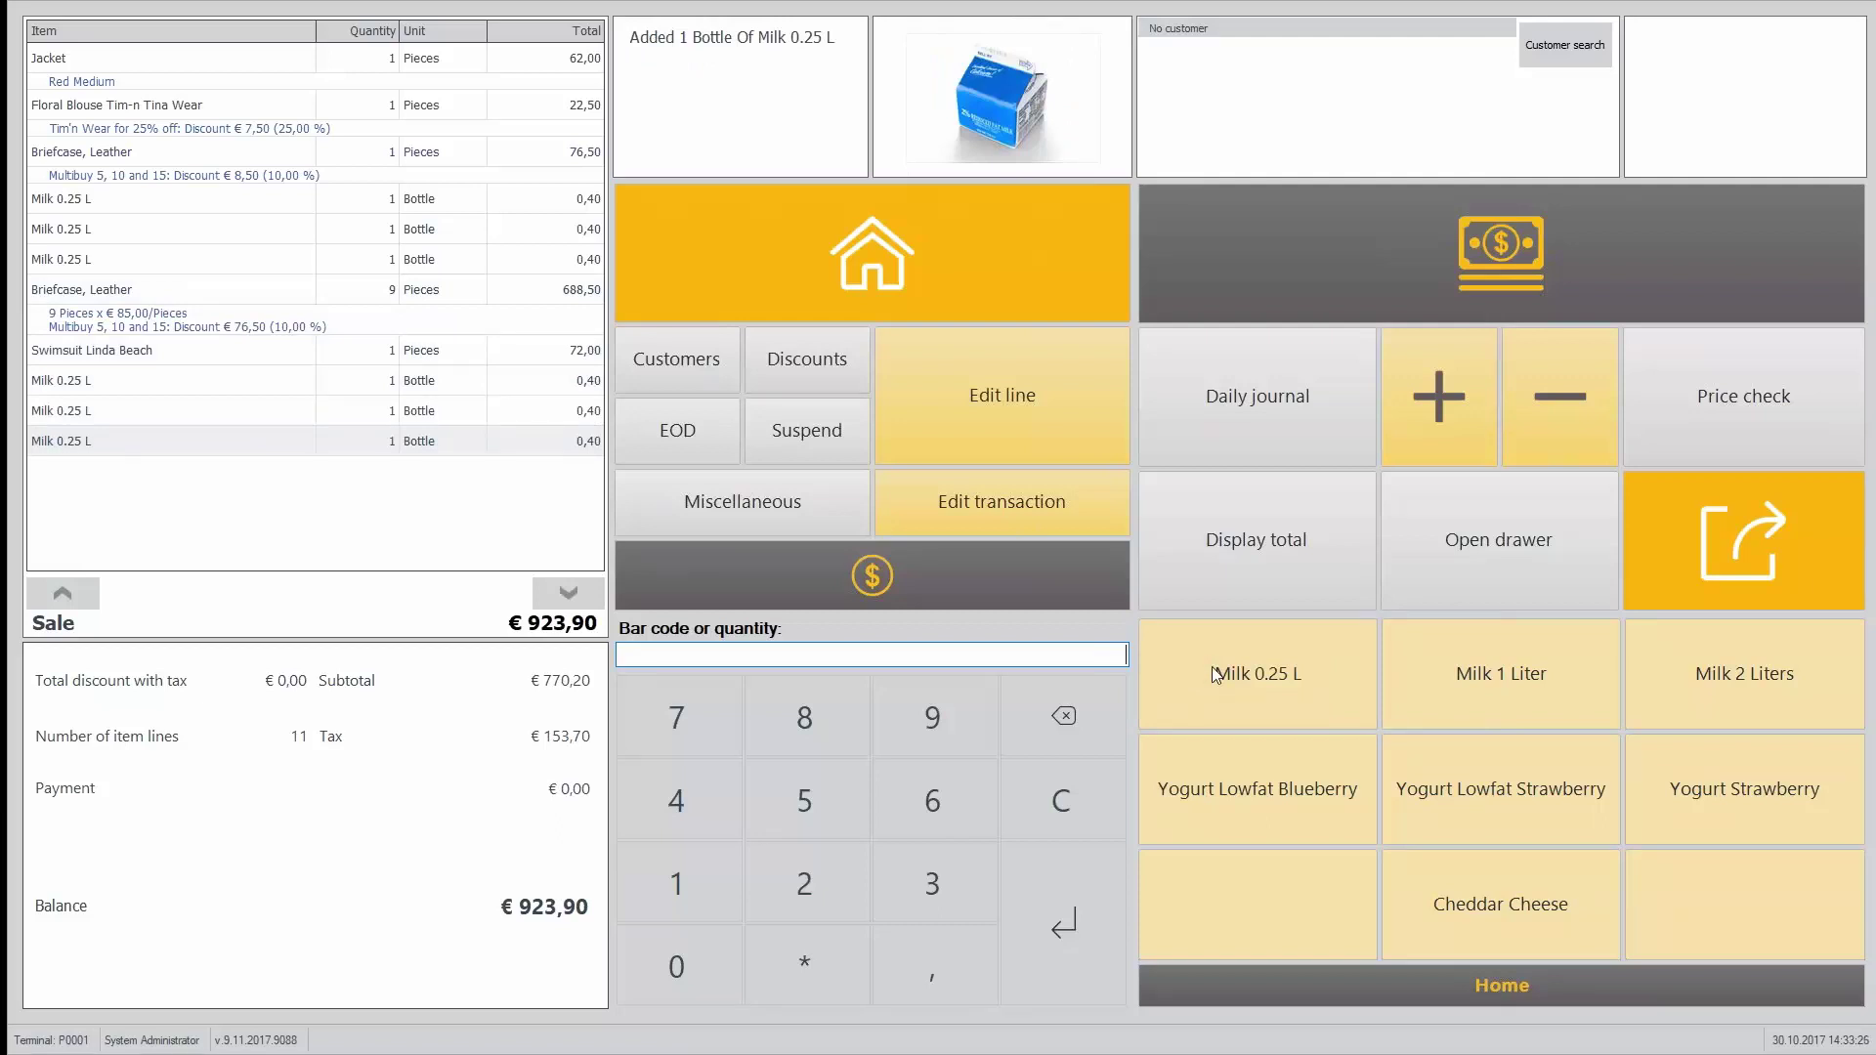
text(40010)
key(Return)
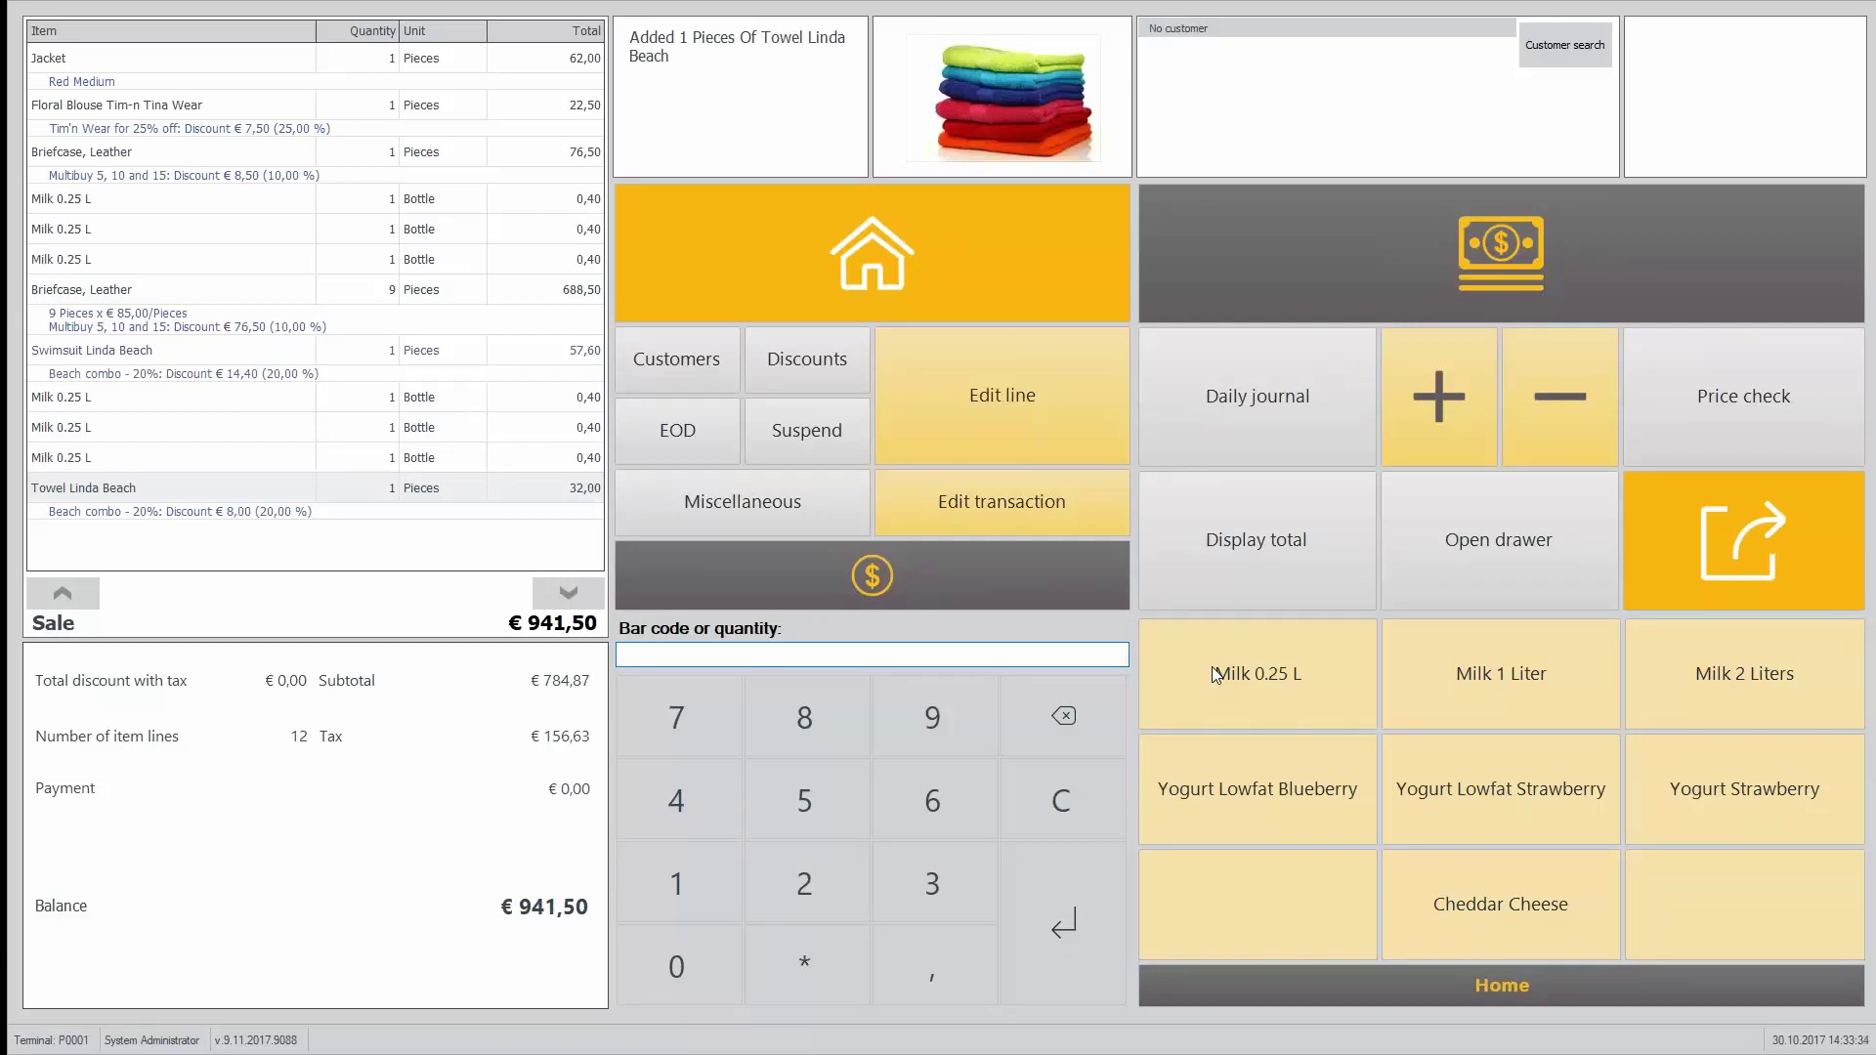
Step: Pay the full €941,50 balance in cash
click(925, 604)
click(1462, 279)
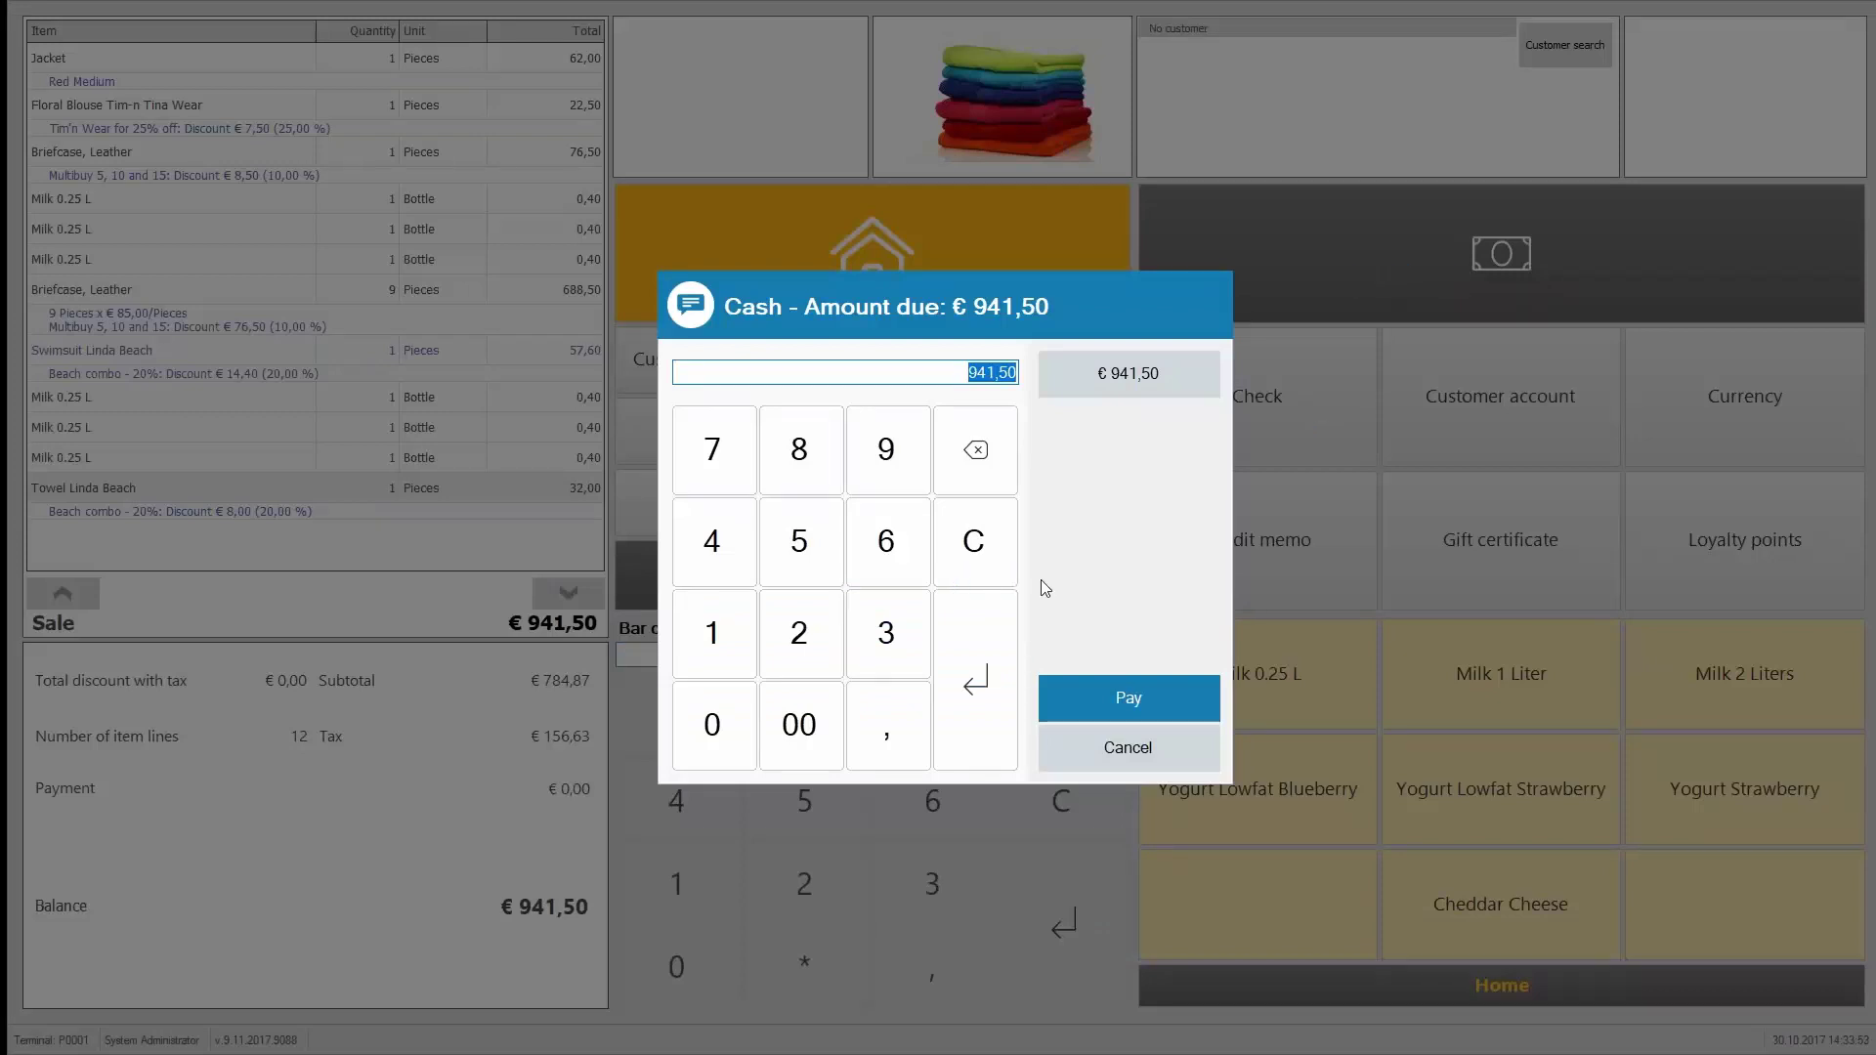
click(1128, 373)
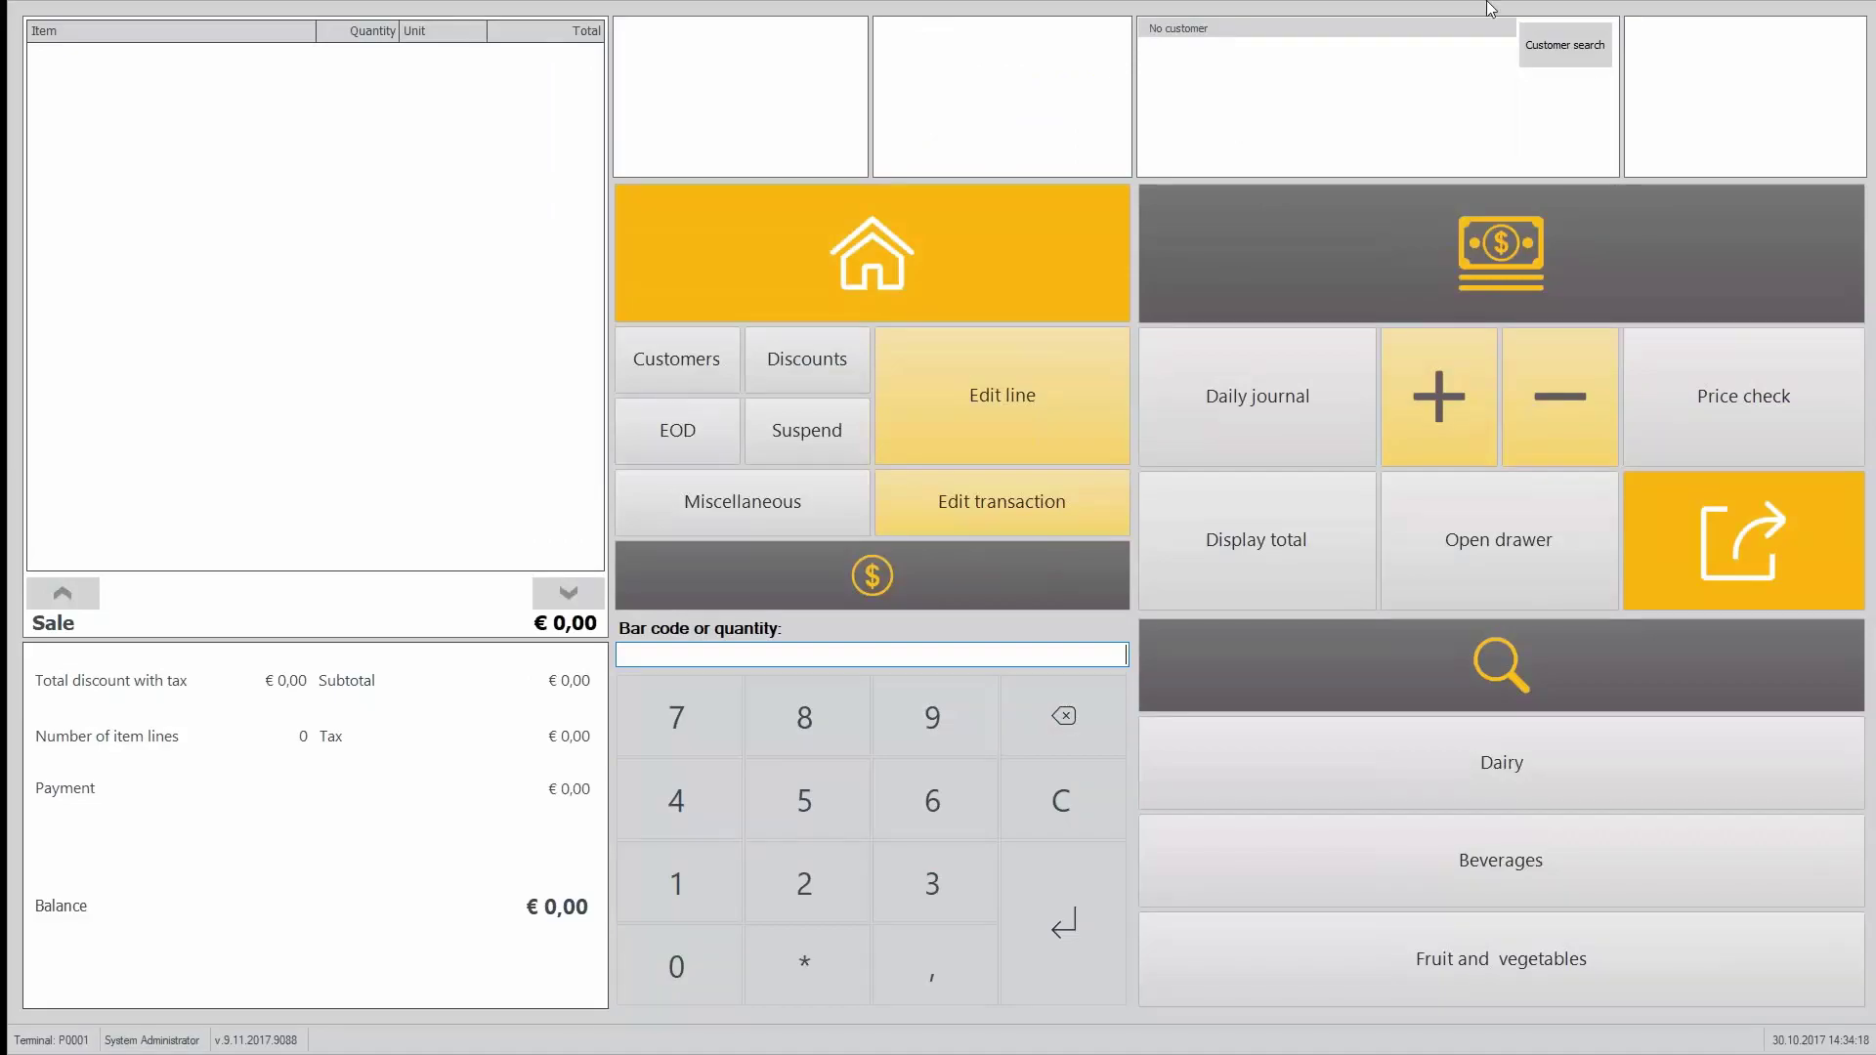
click(1599, 41)
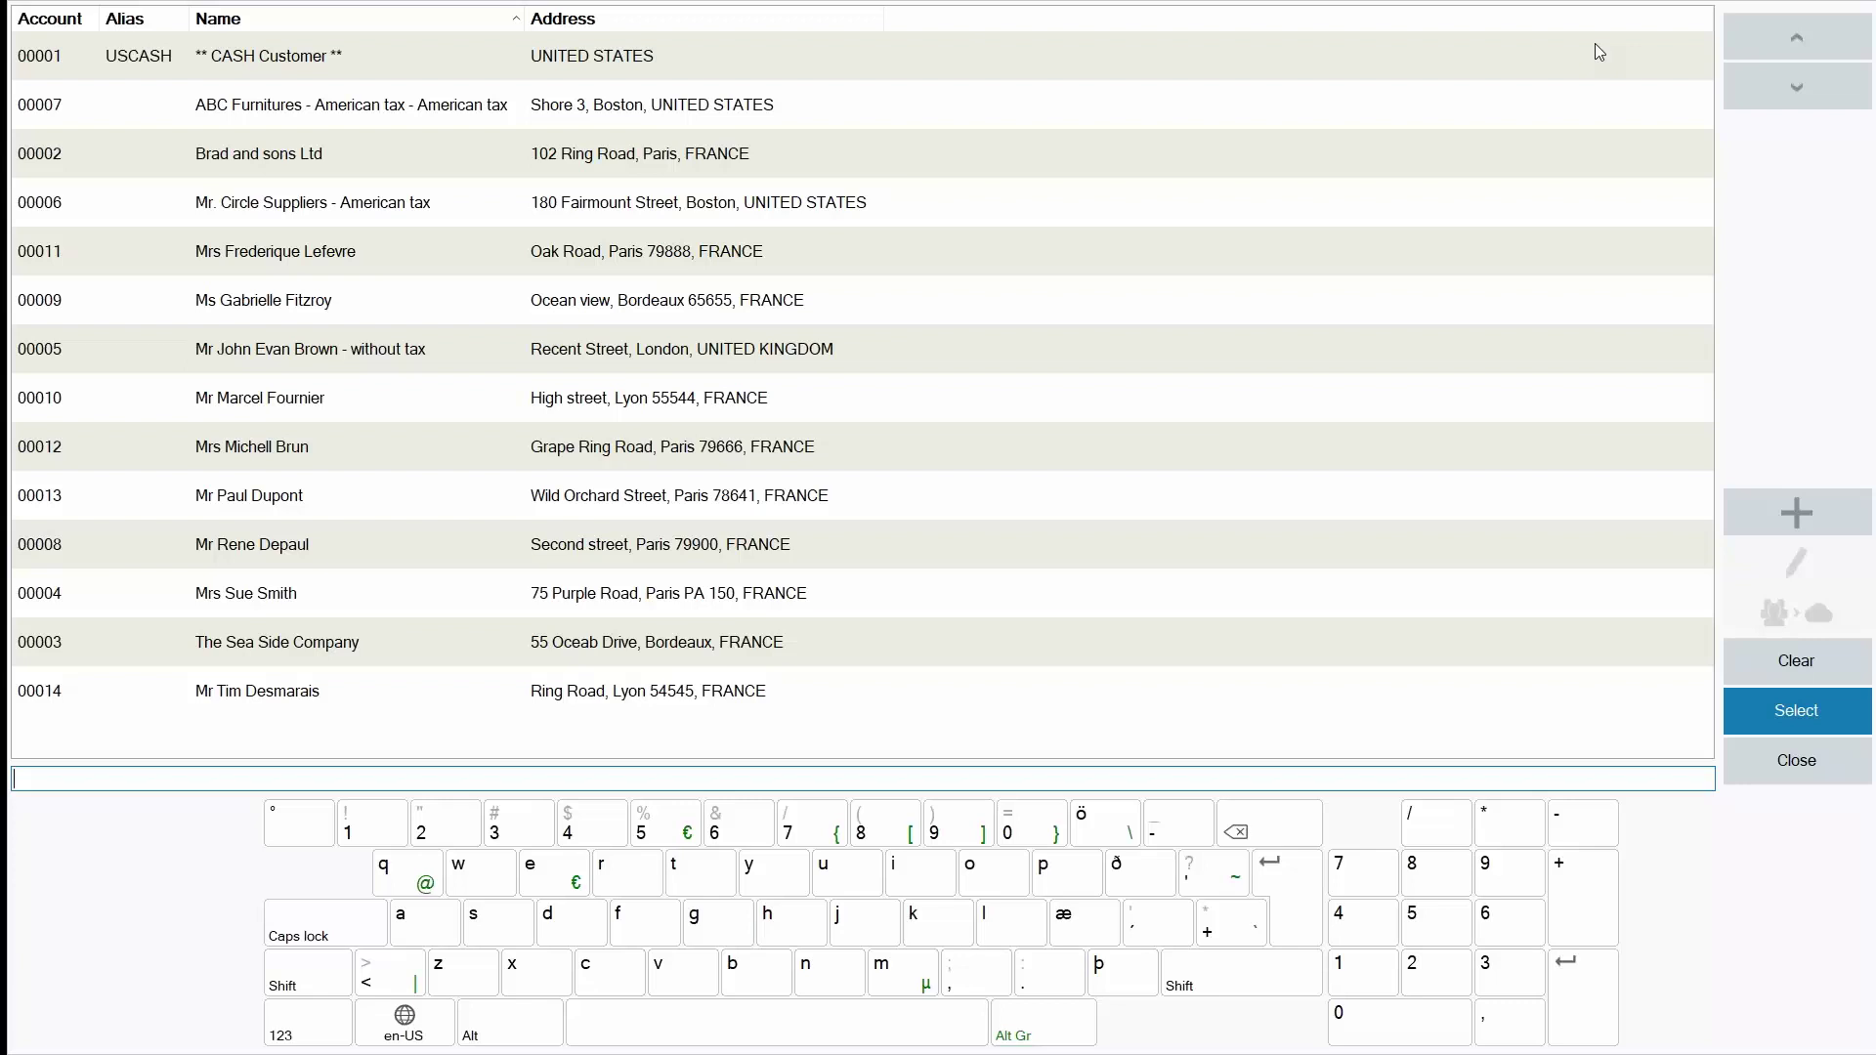
Step: Create a new customer with default address and settings, then clear it from the sale
click(1794, 517)
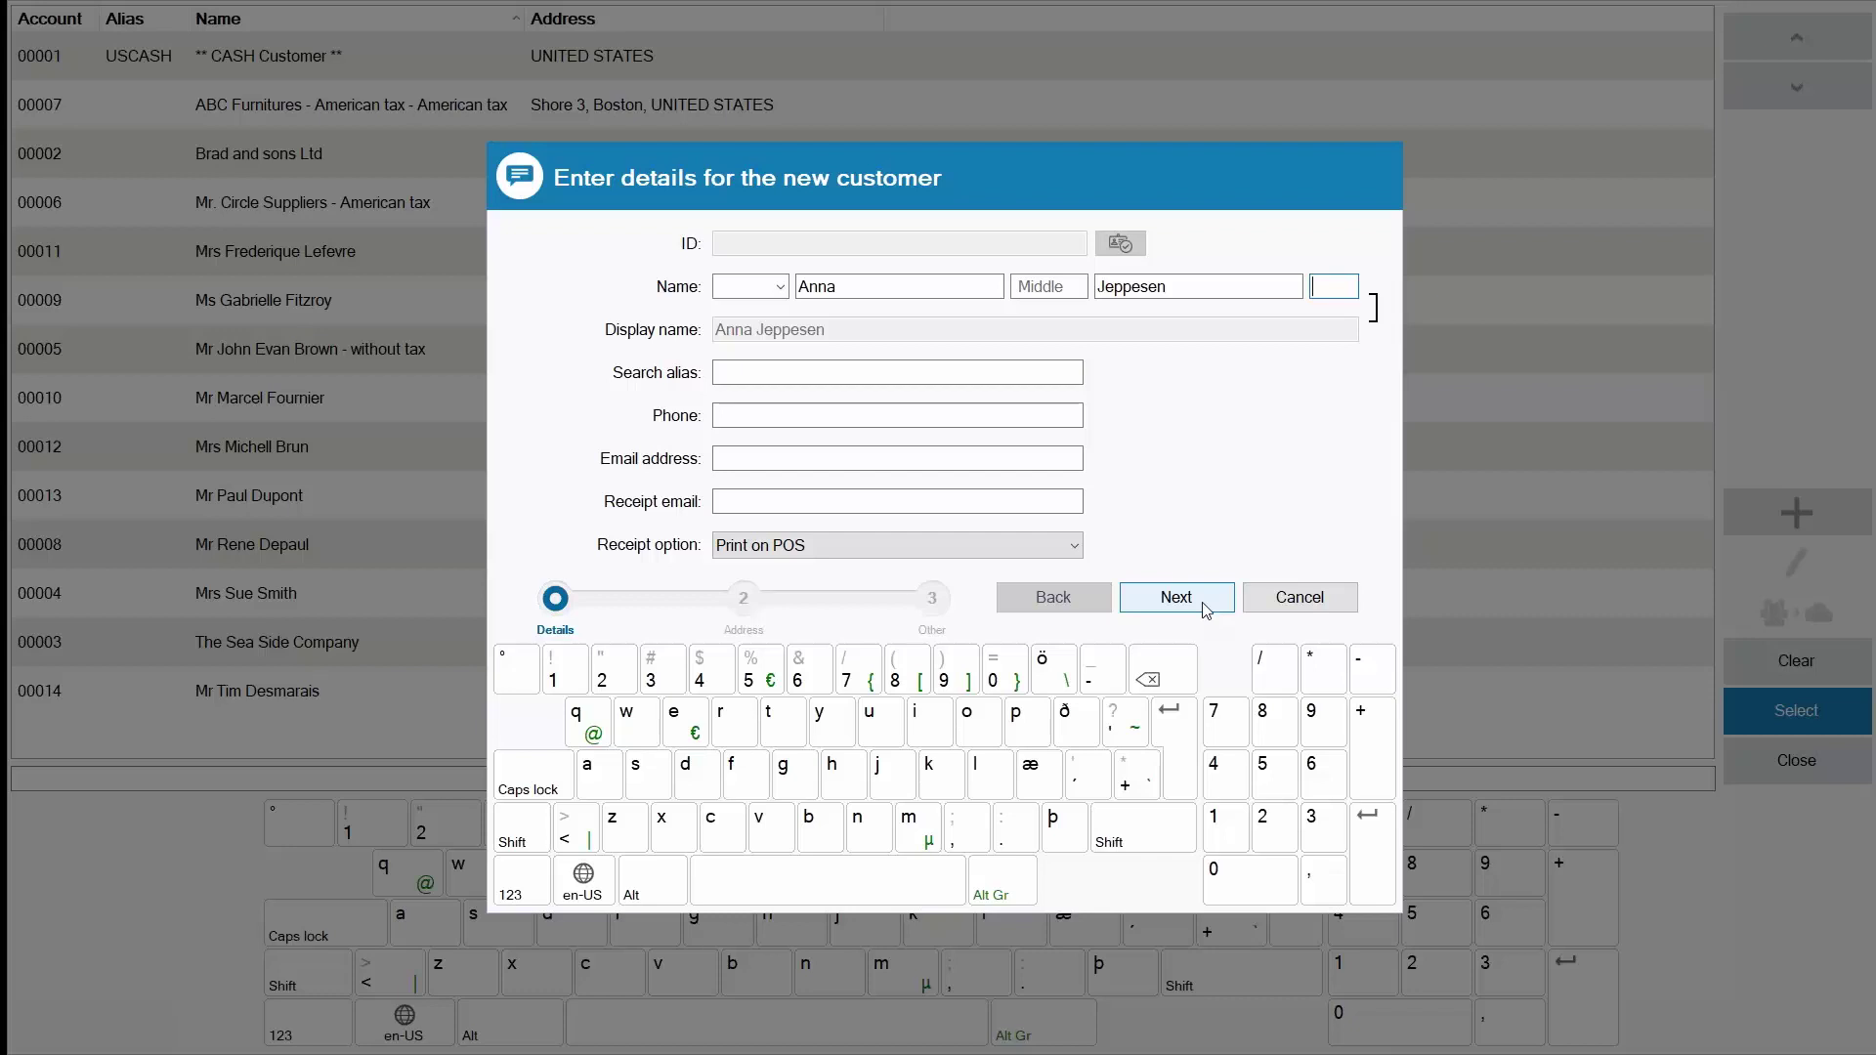
click(1203, 600)
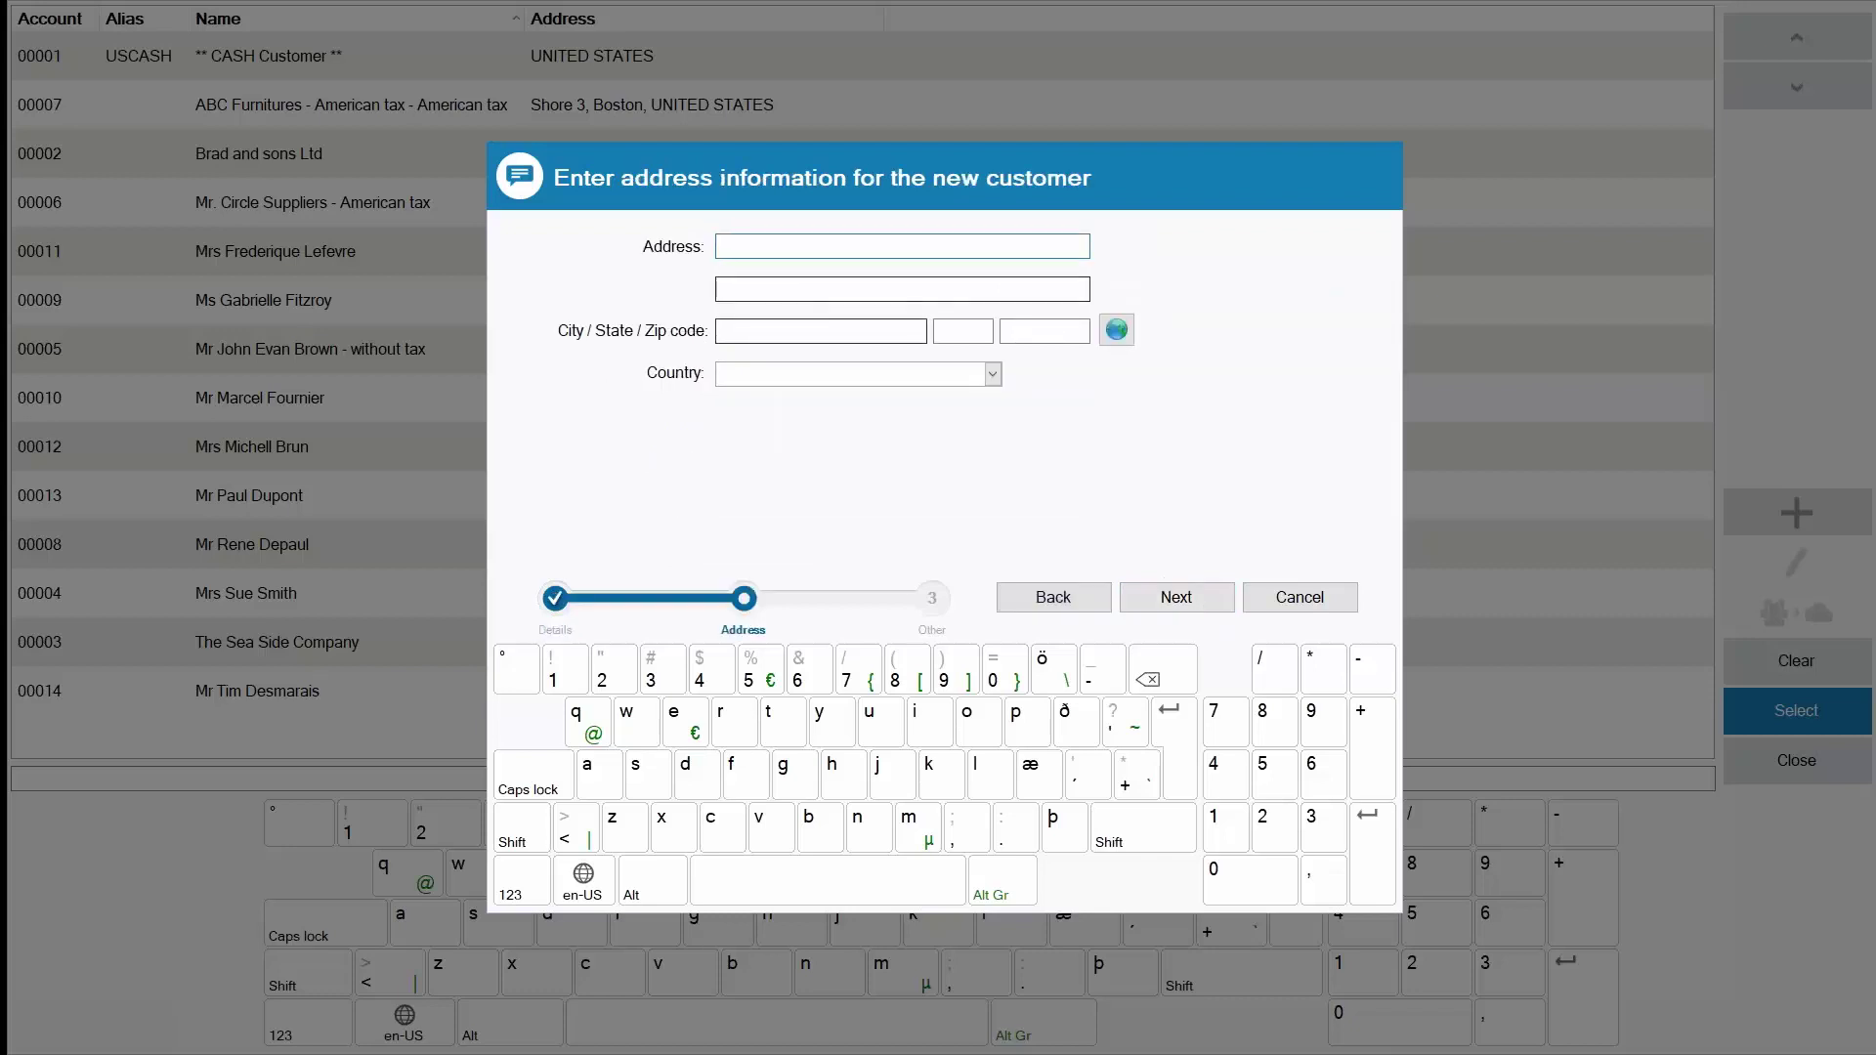
click(1188, 593)
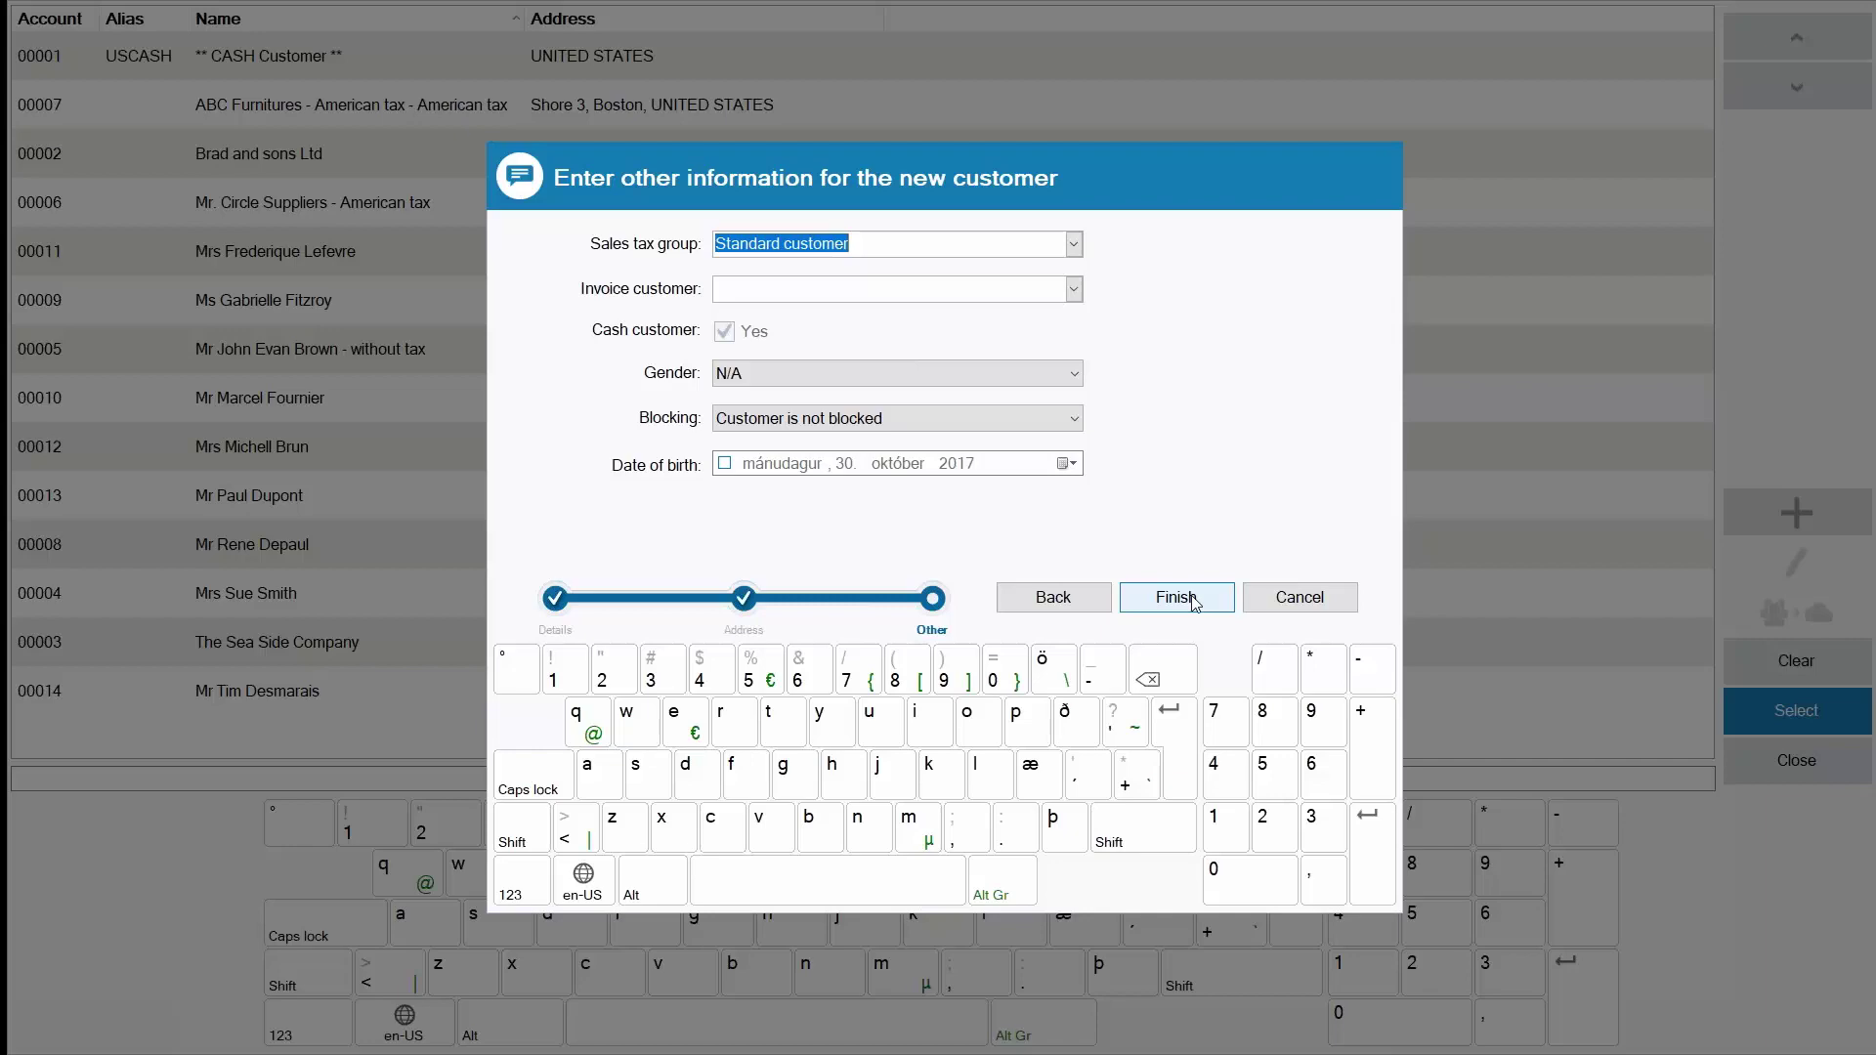
click(1176, 597)
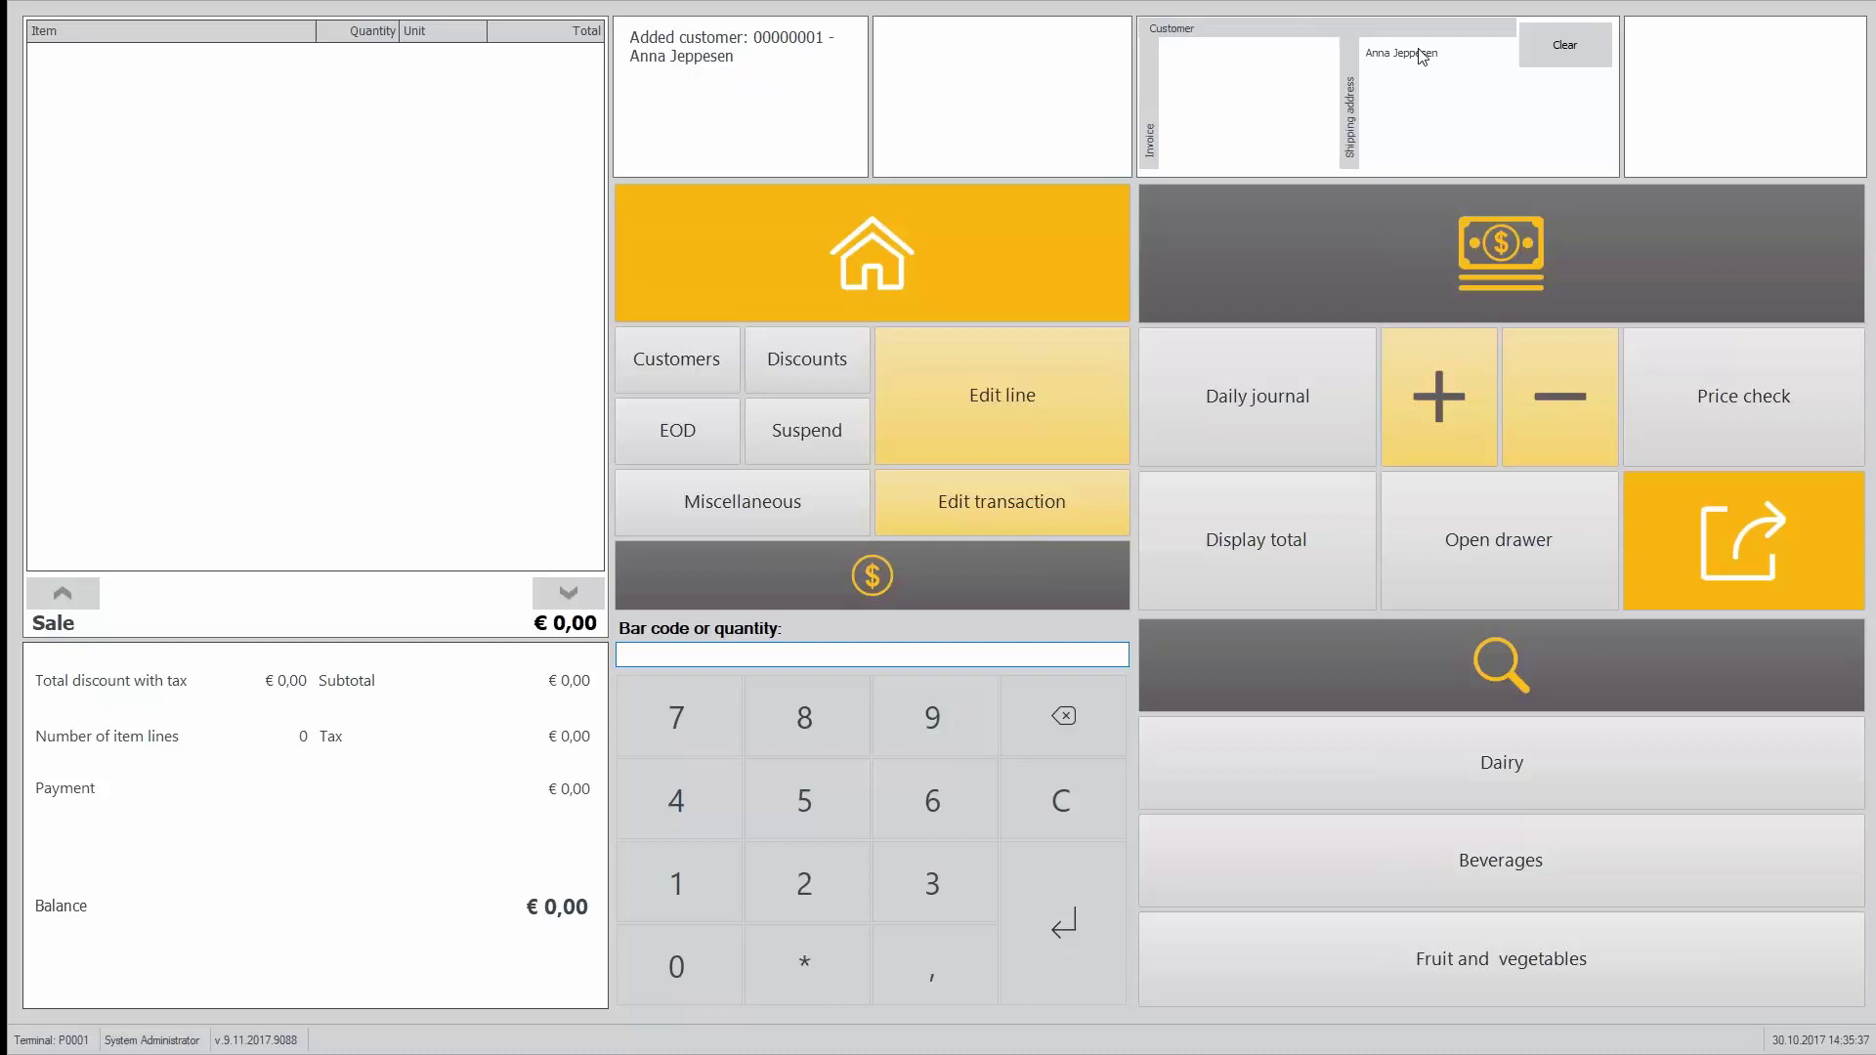
click(1570, 44)
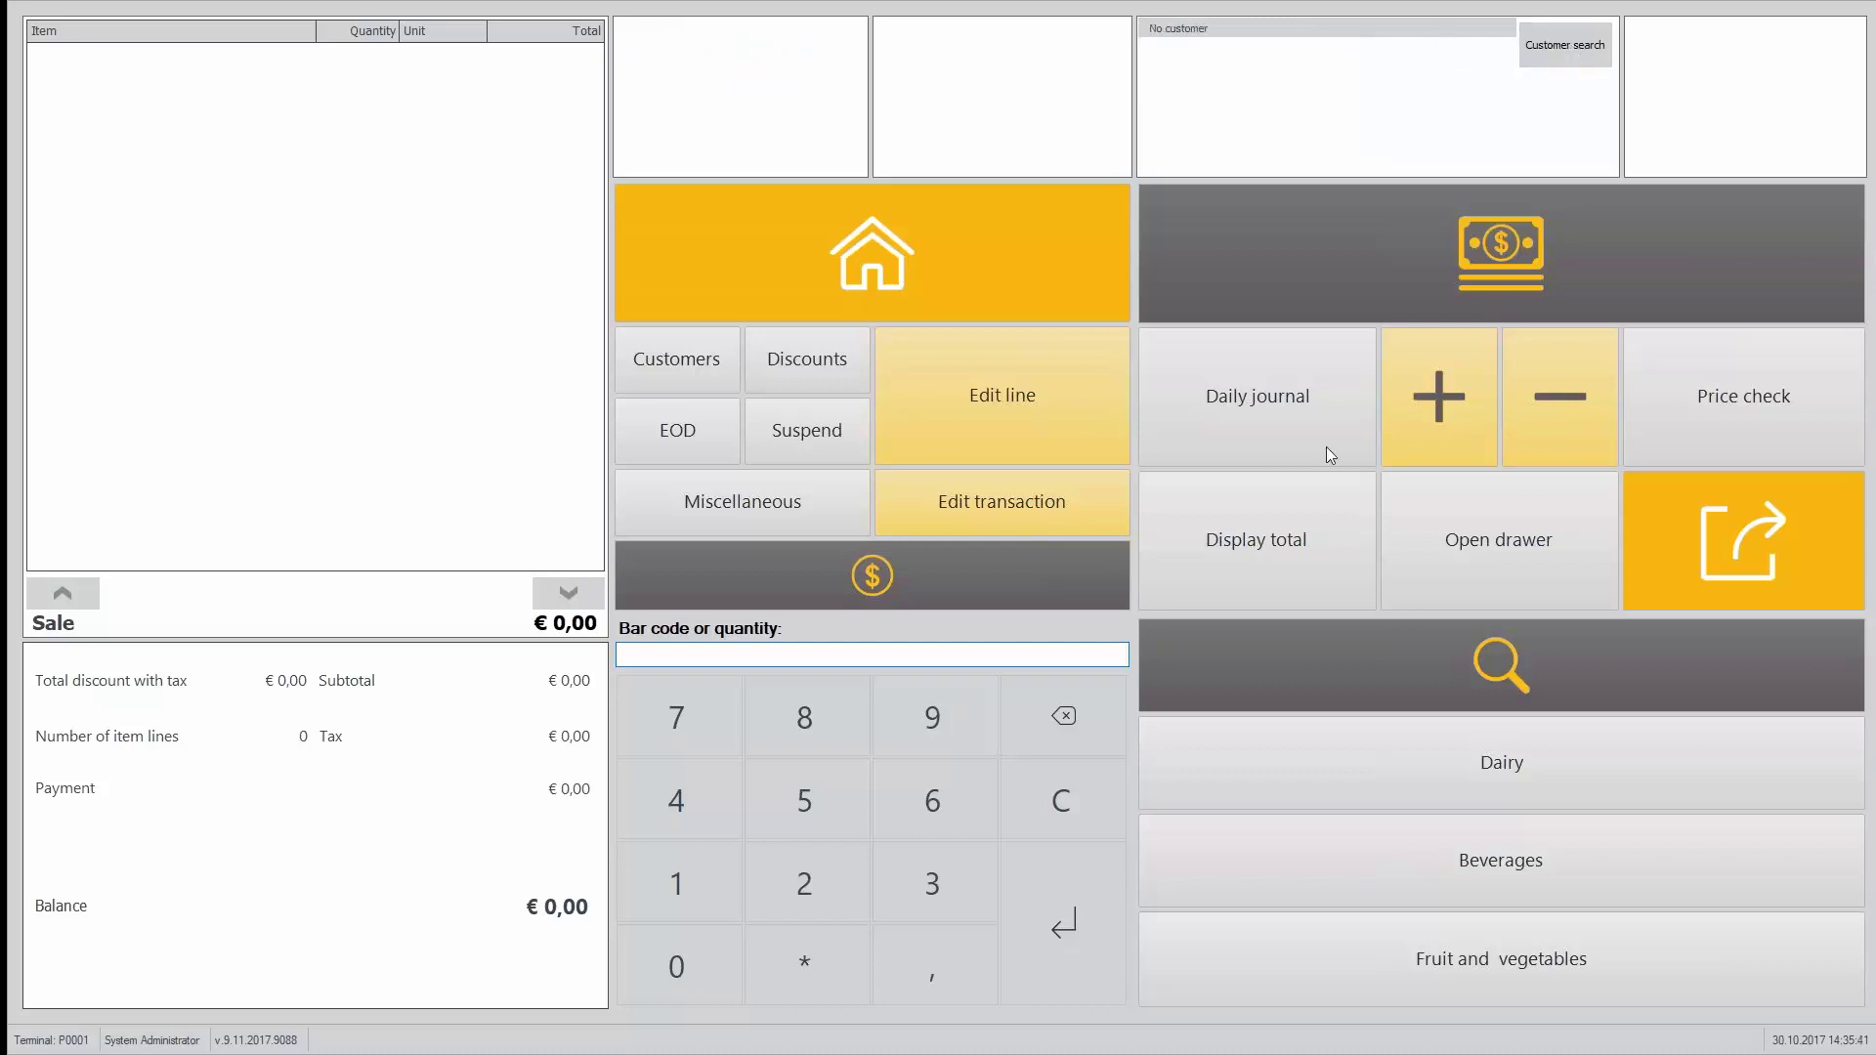
Step: Attach Brad and sons Ltd to the sale and add Milk 0.25 L bottles
click(1585, 41)
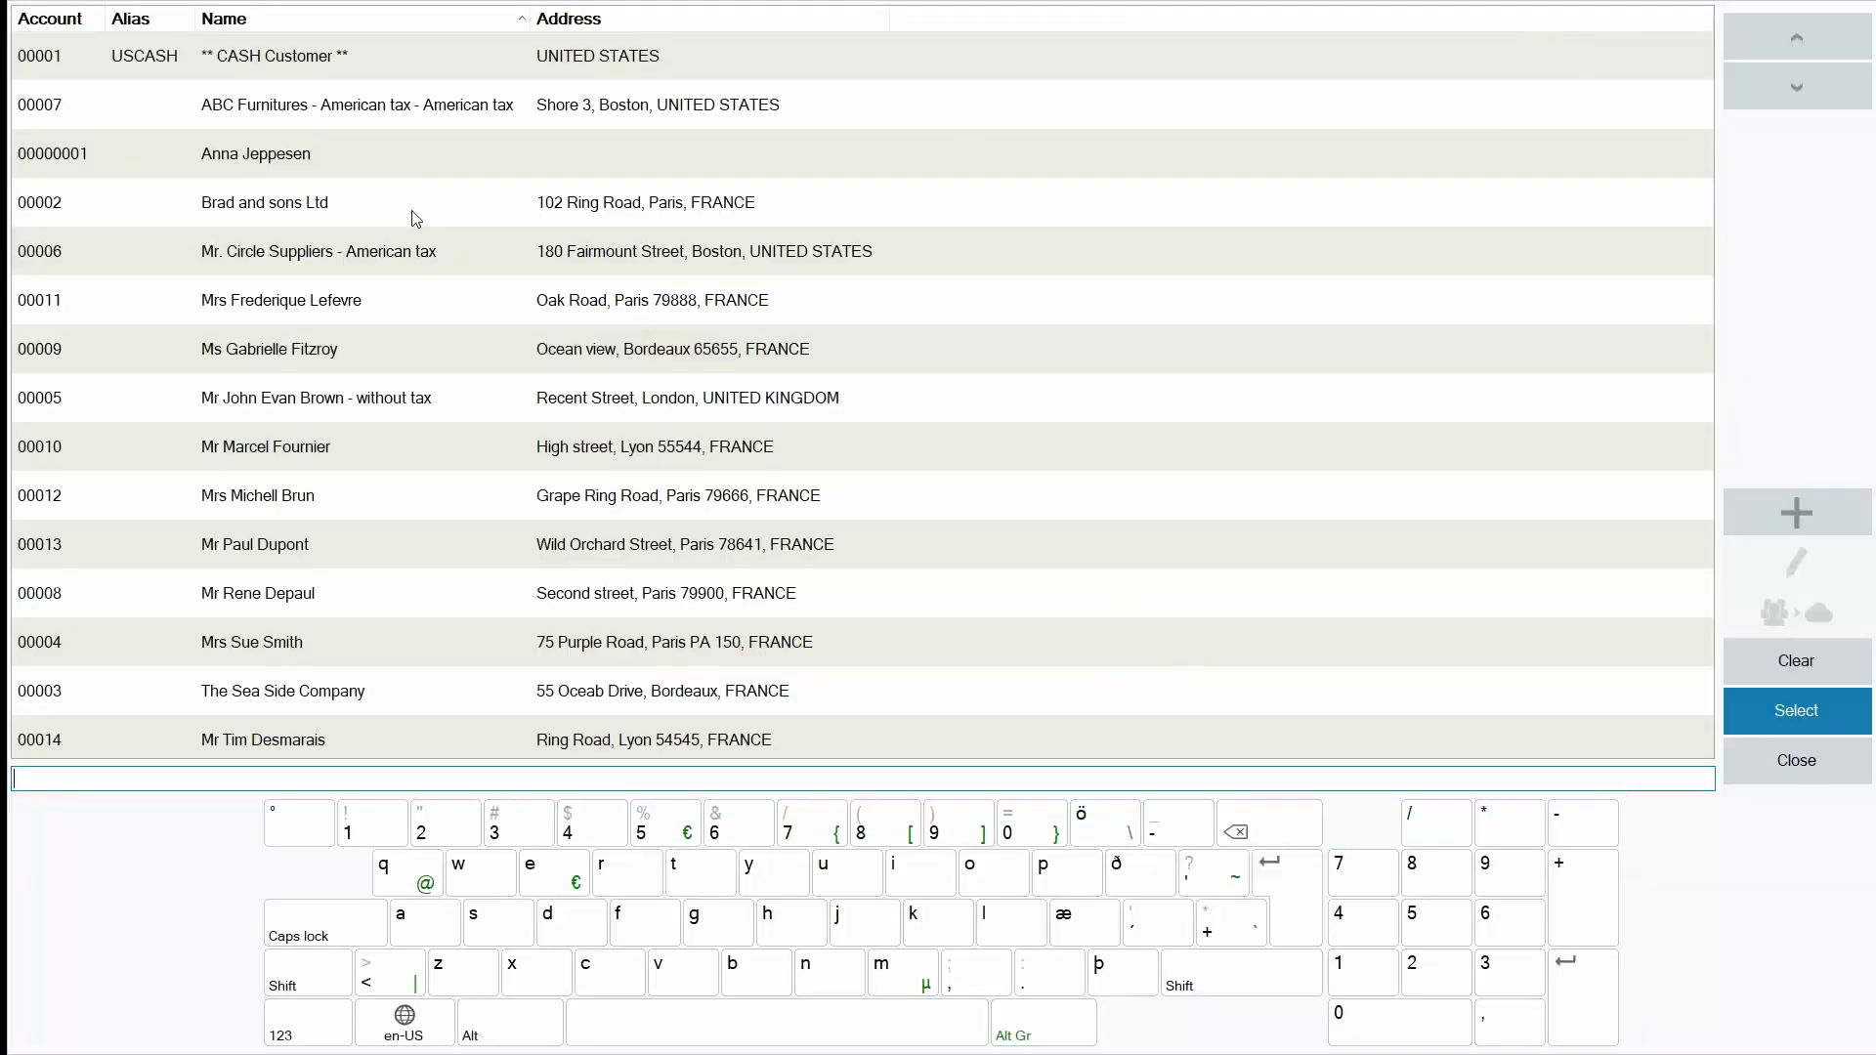
double_click(410, 206)
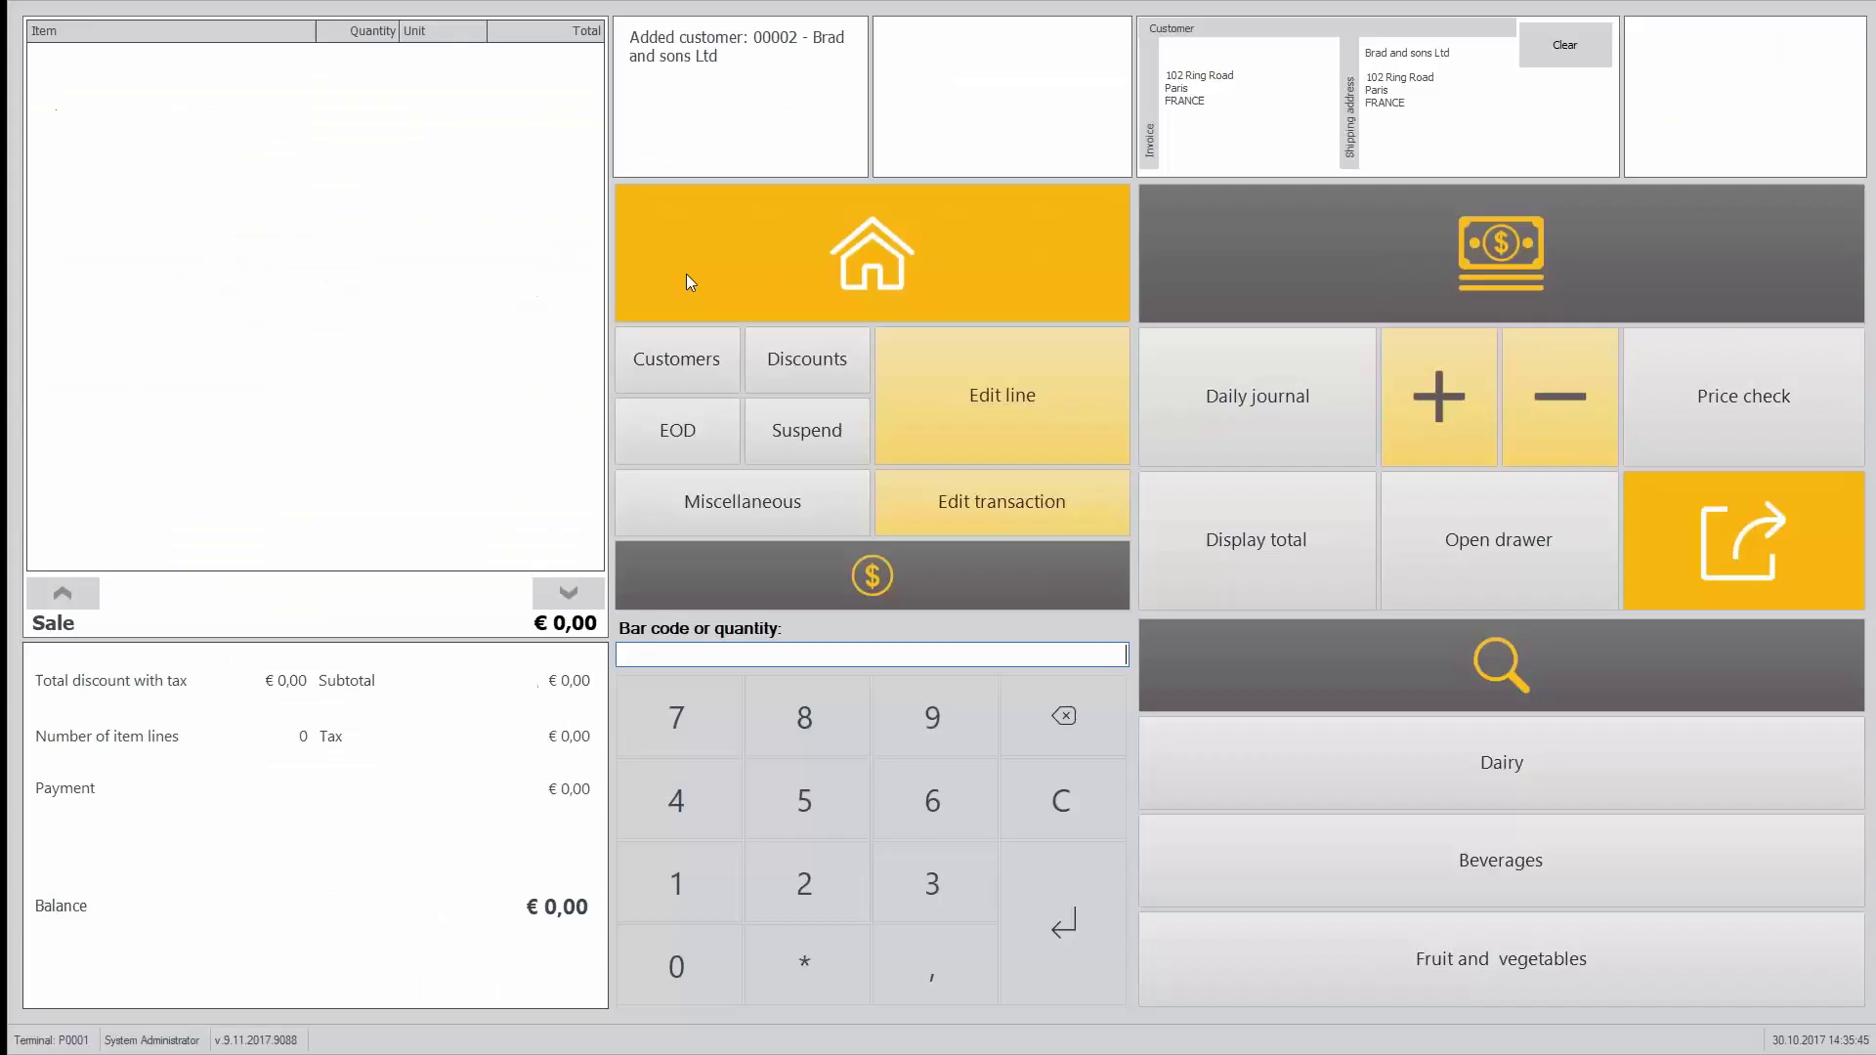
click(1503, 764)
click(1299, 674)
click(1299, 674)
click(1299, 674)
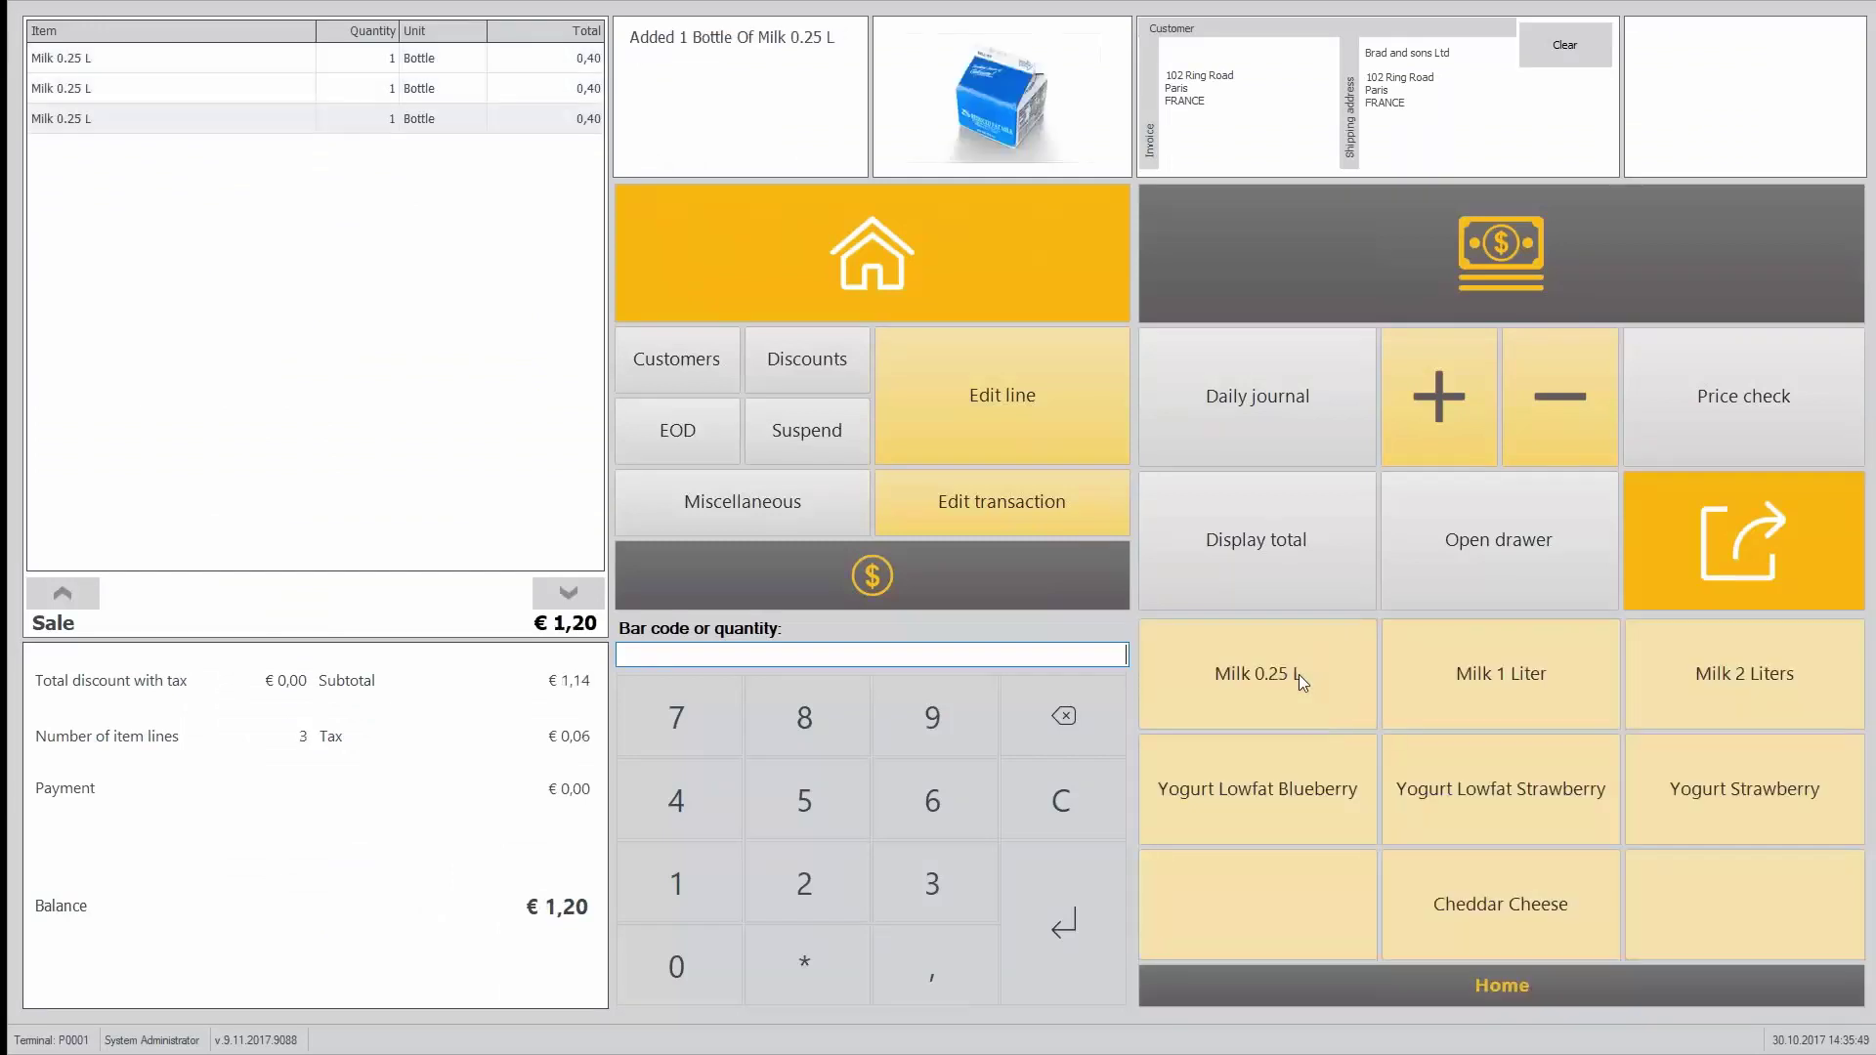
Step: Charge the € 1,20 sale to the customer account
click(936, 566)
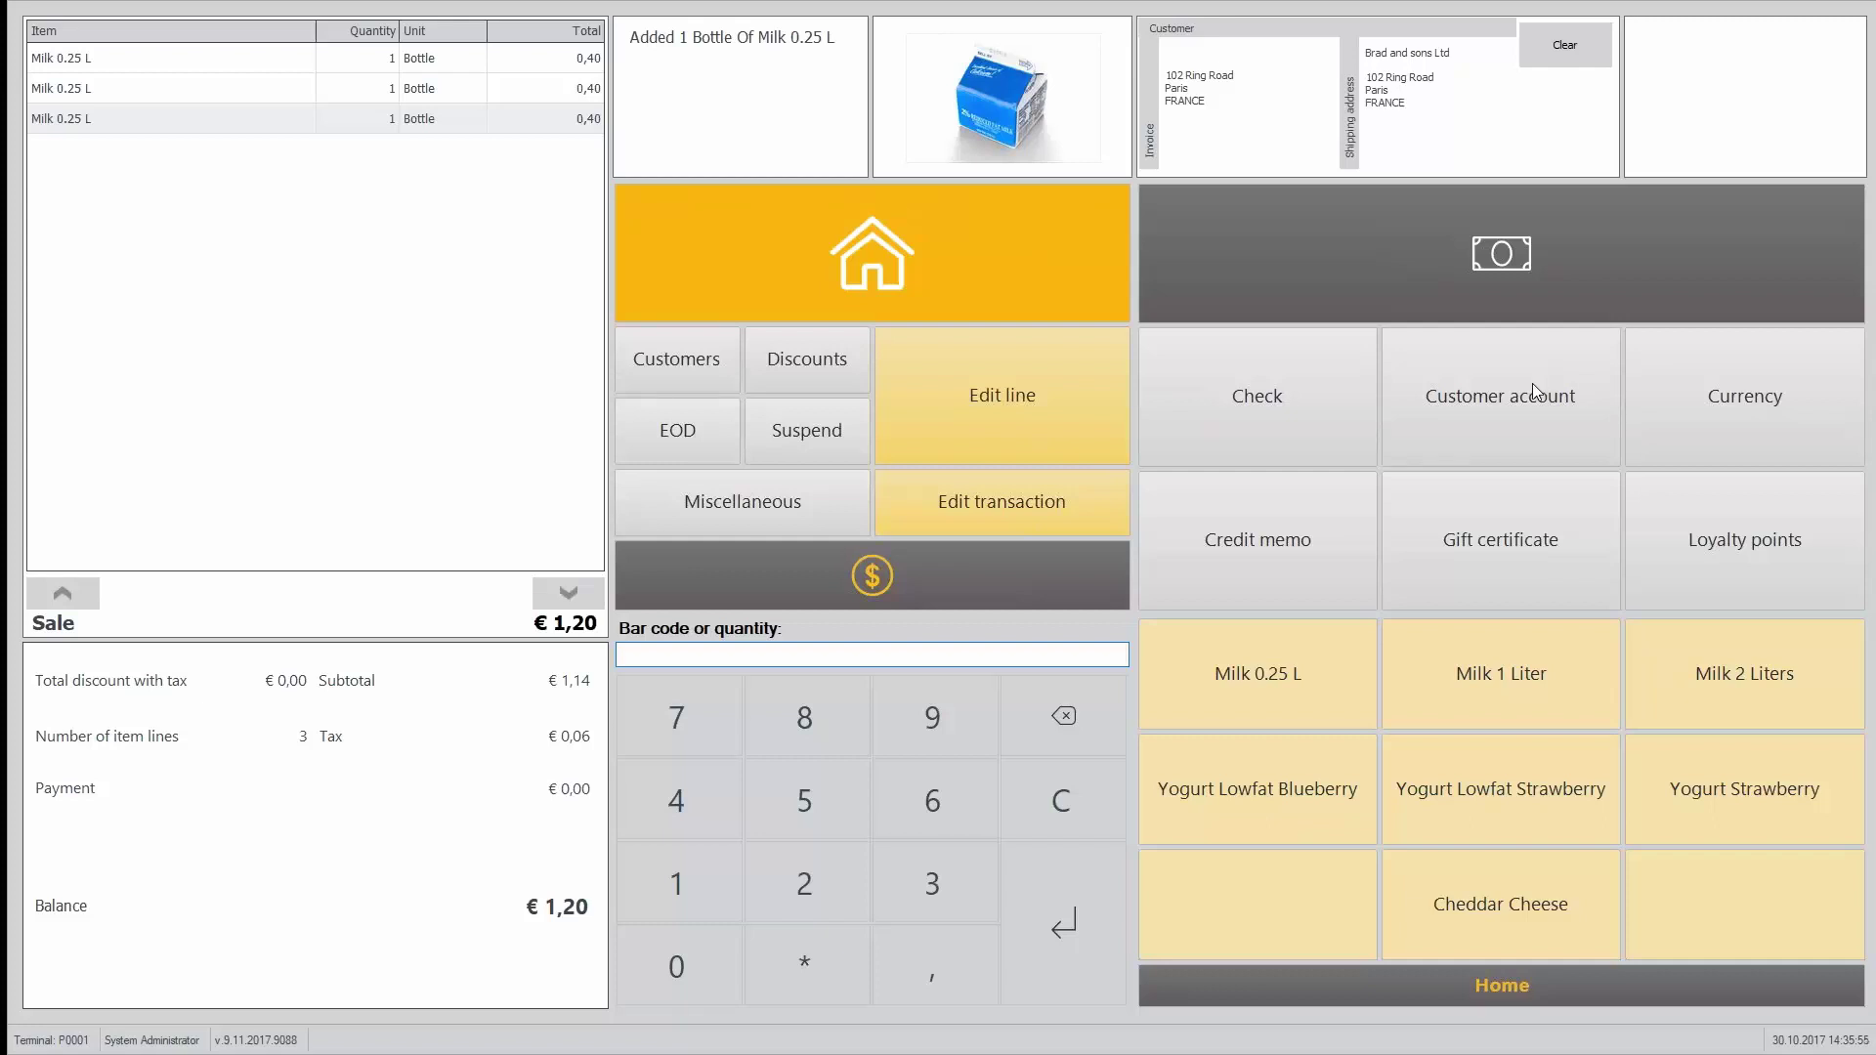
click(1532, 383)
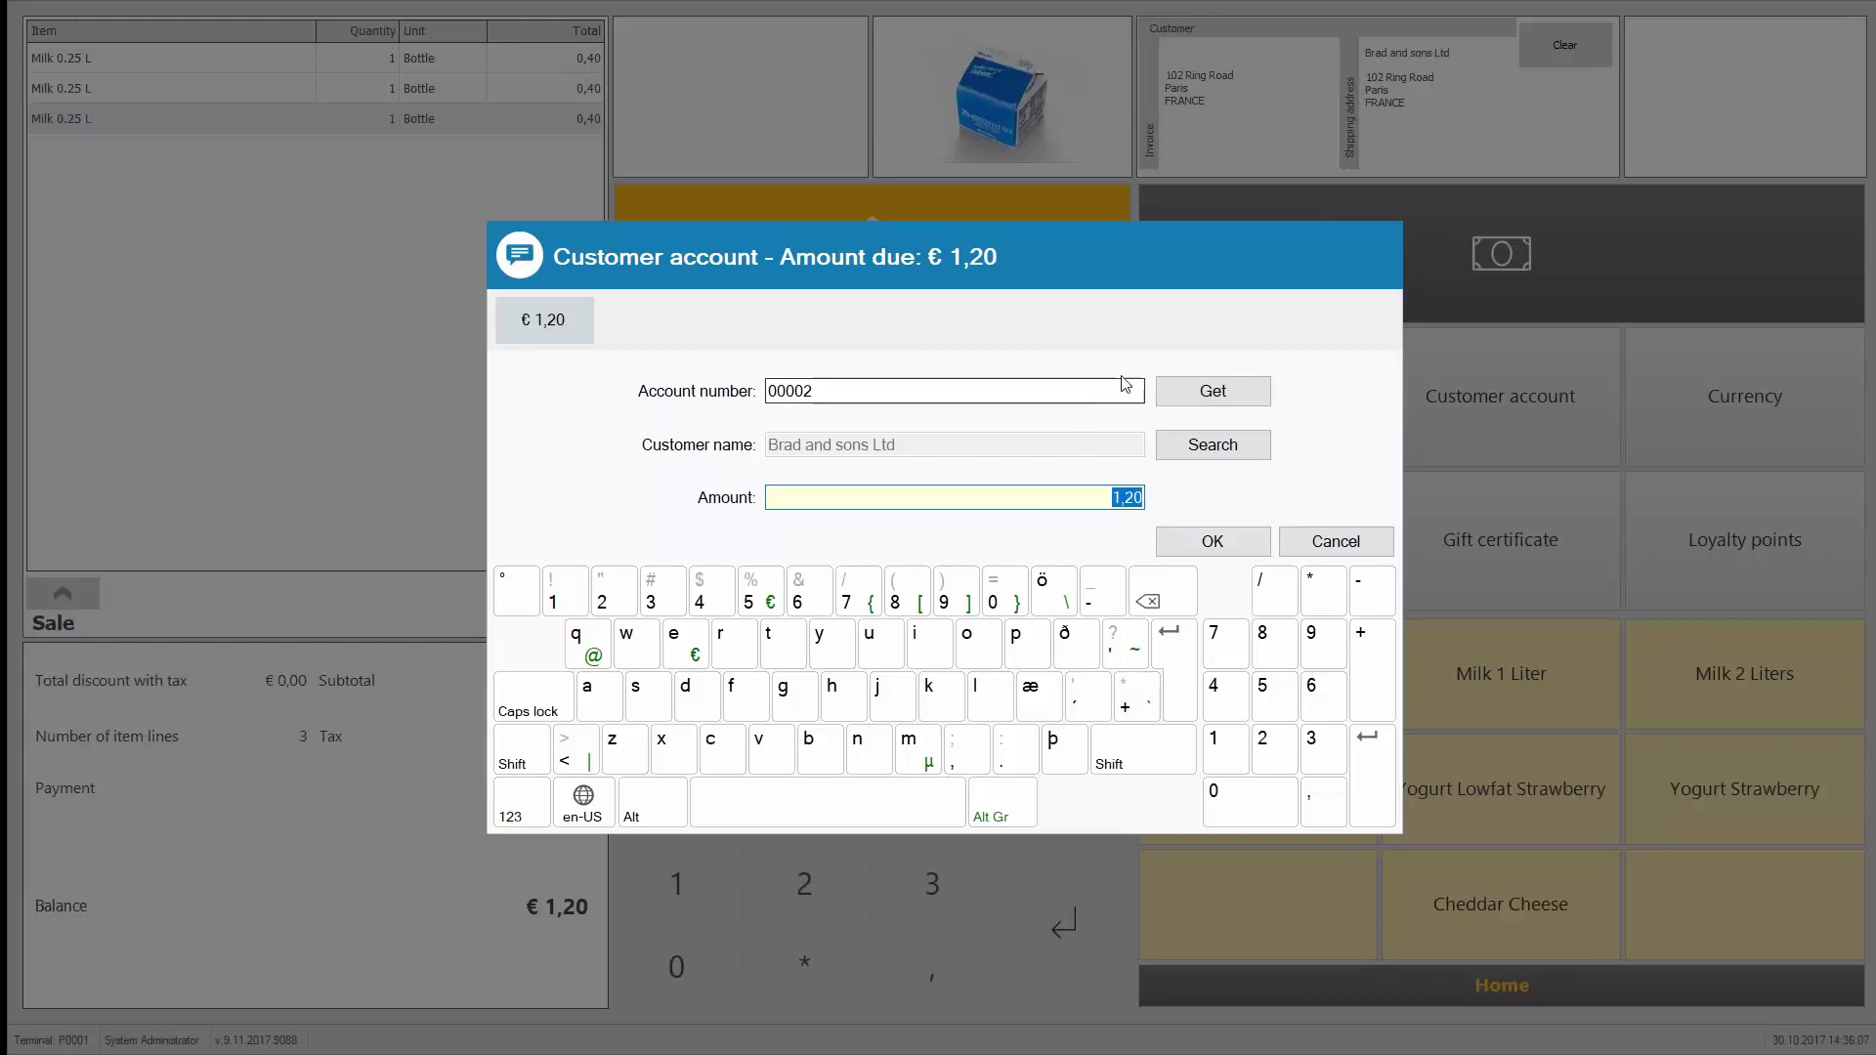
click(1212, 544)
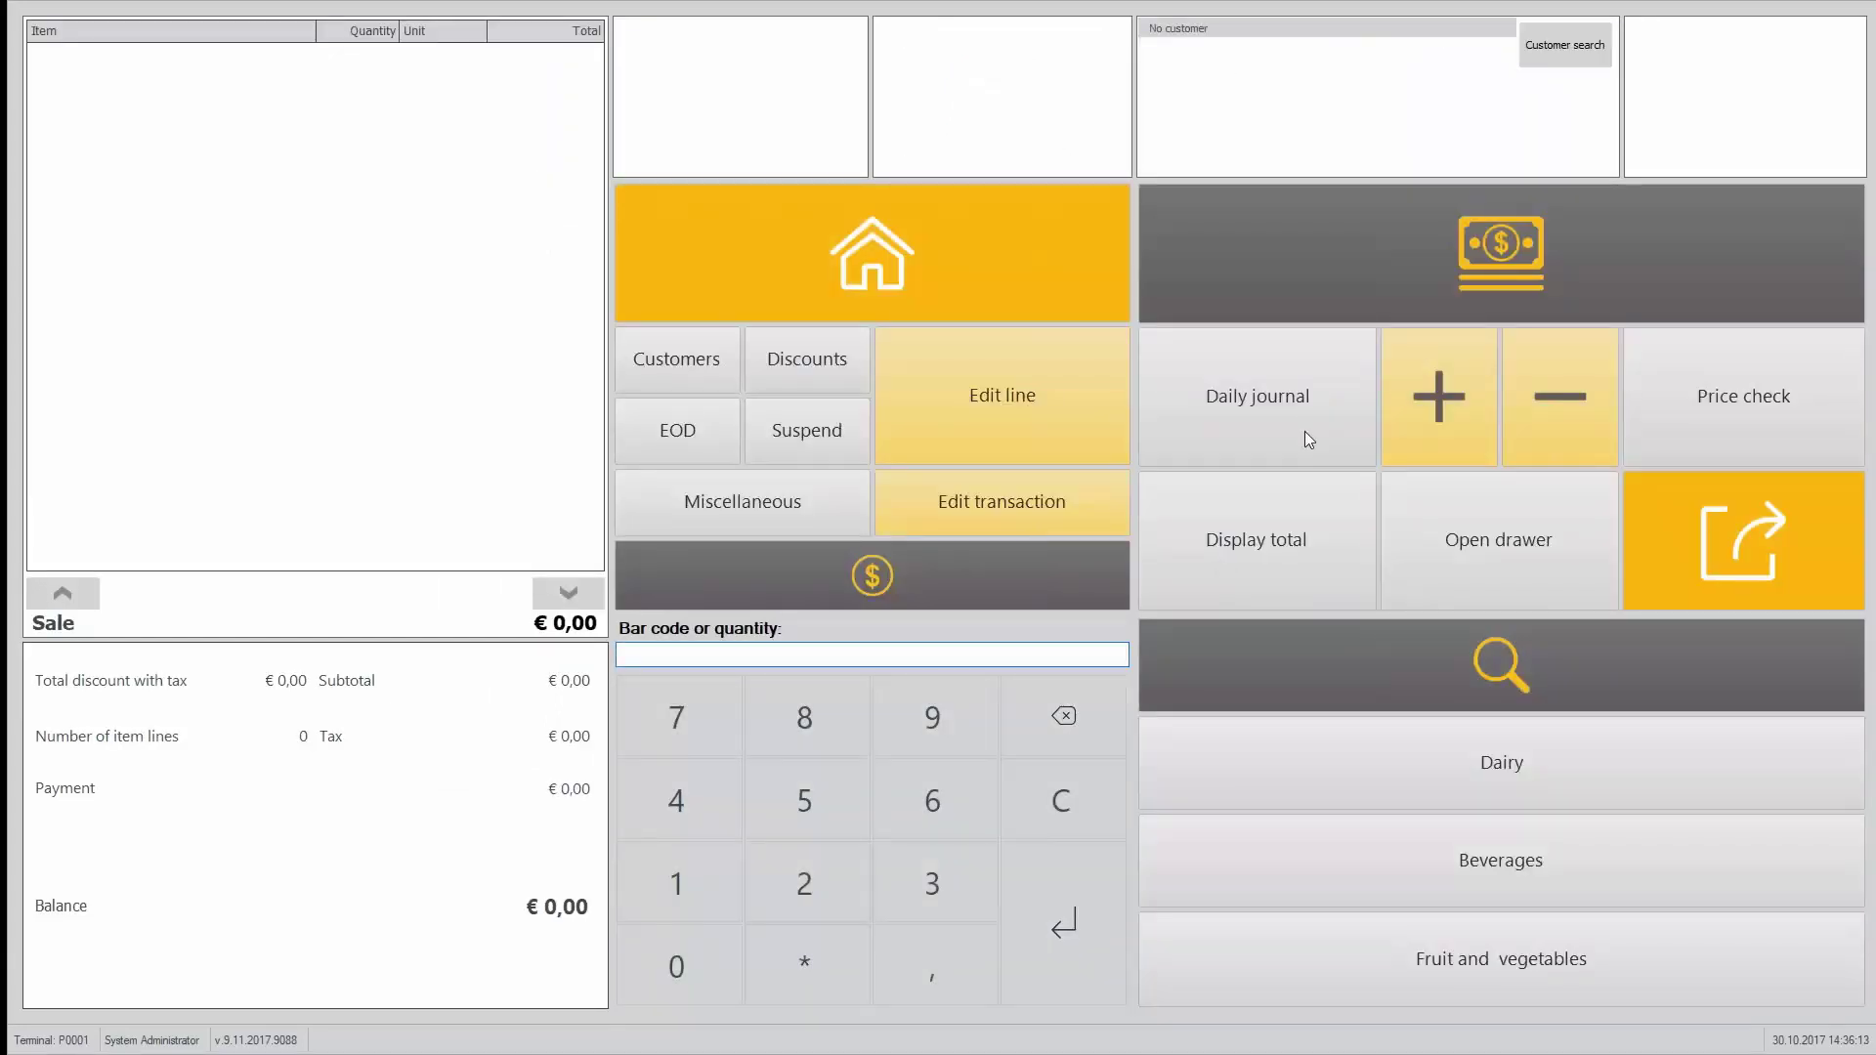
Step: In Site Manager, open Brad and sons Ltd's ledger and select the open -1,20 credit note
key(alt+Tab)
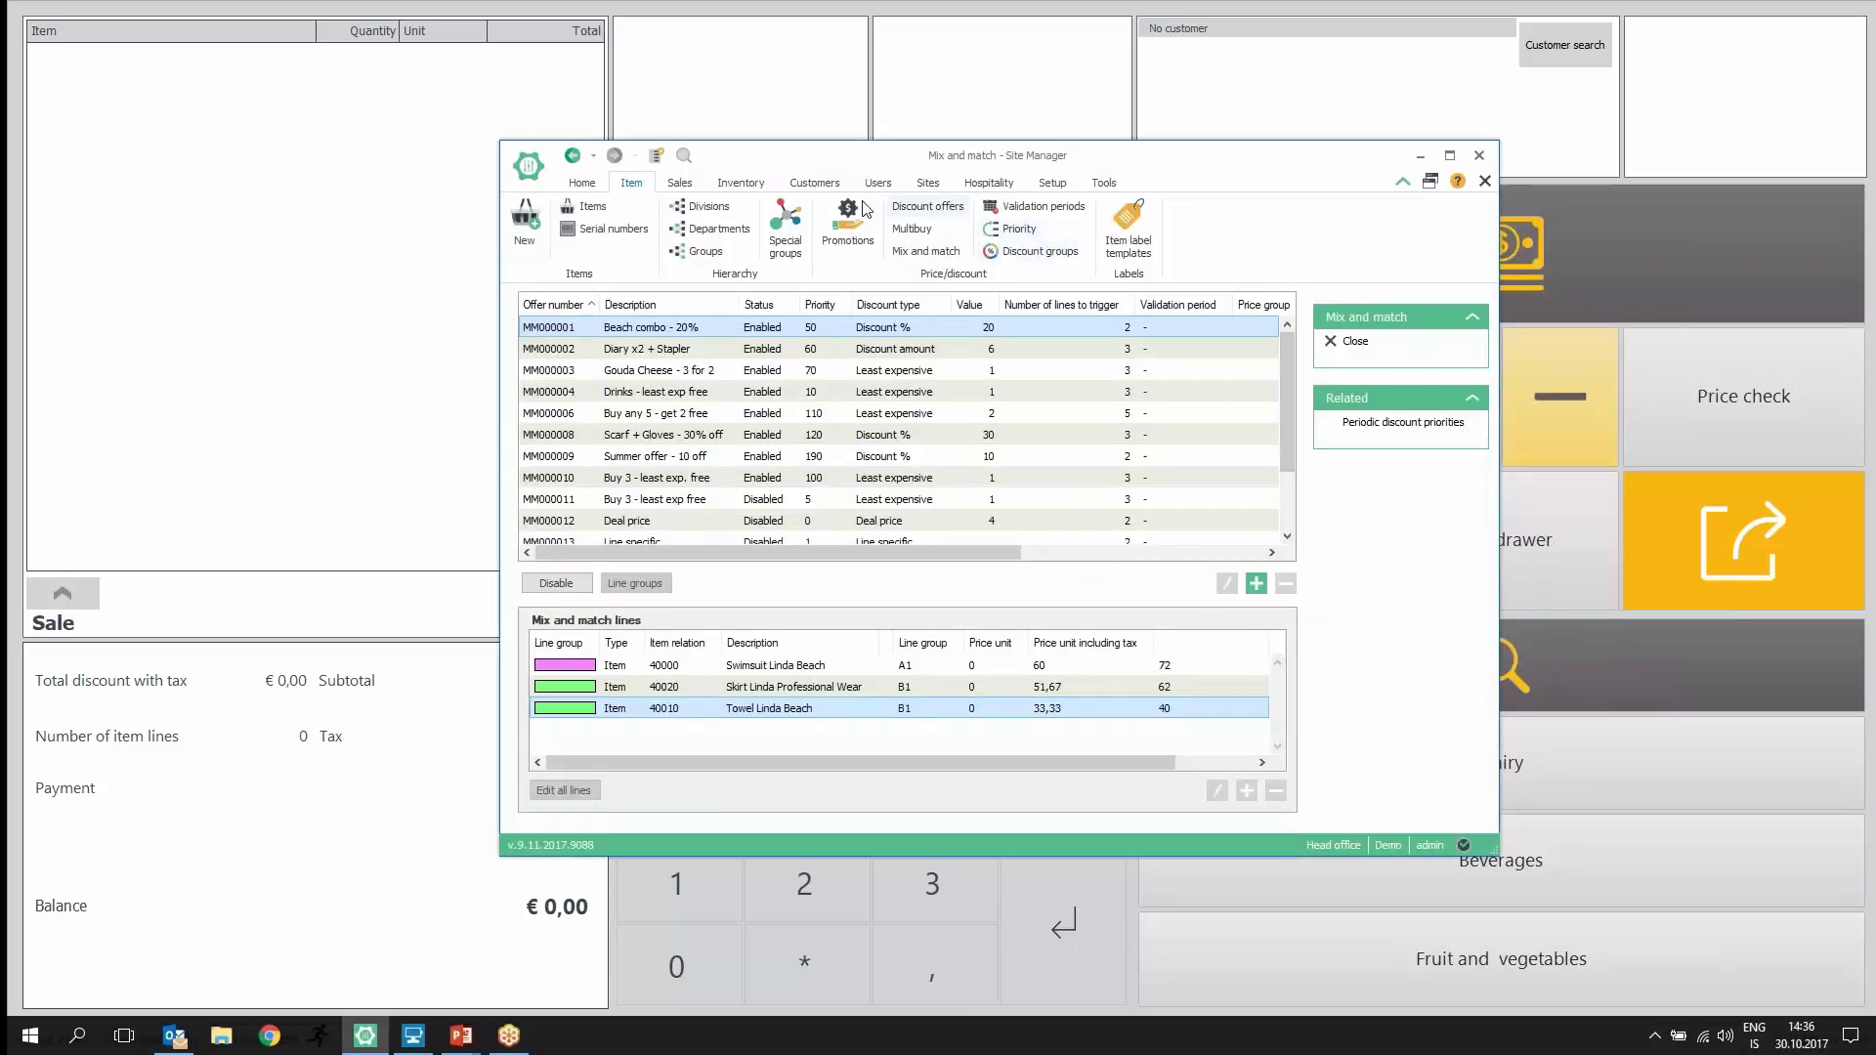
click(810, 186)
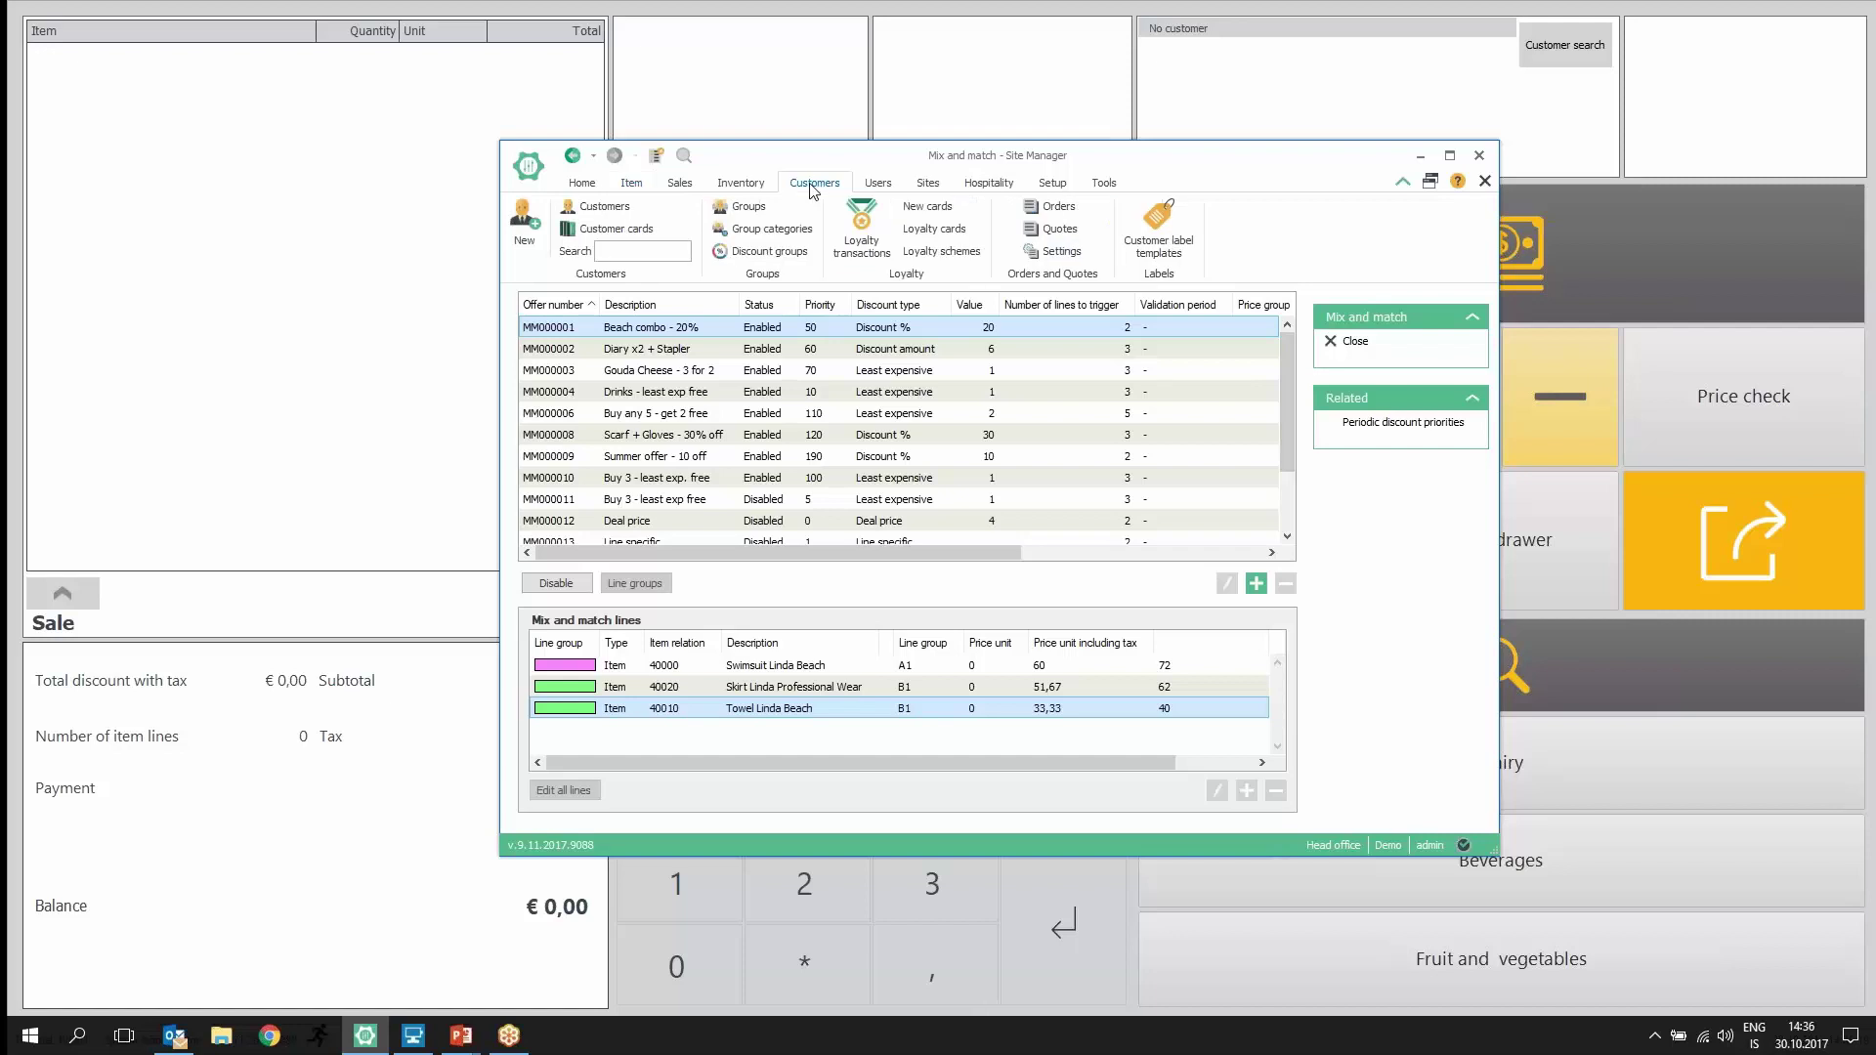
click(600, 207)
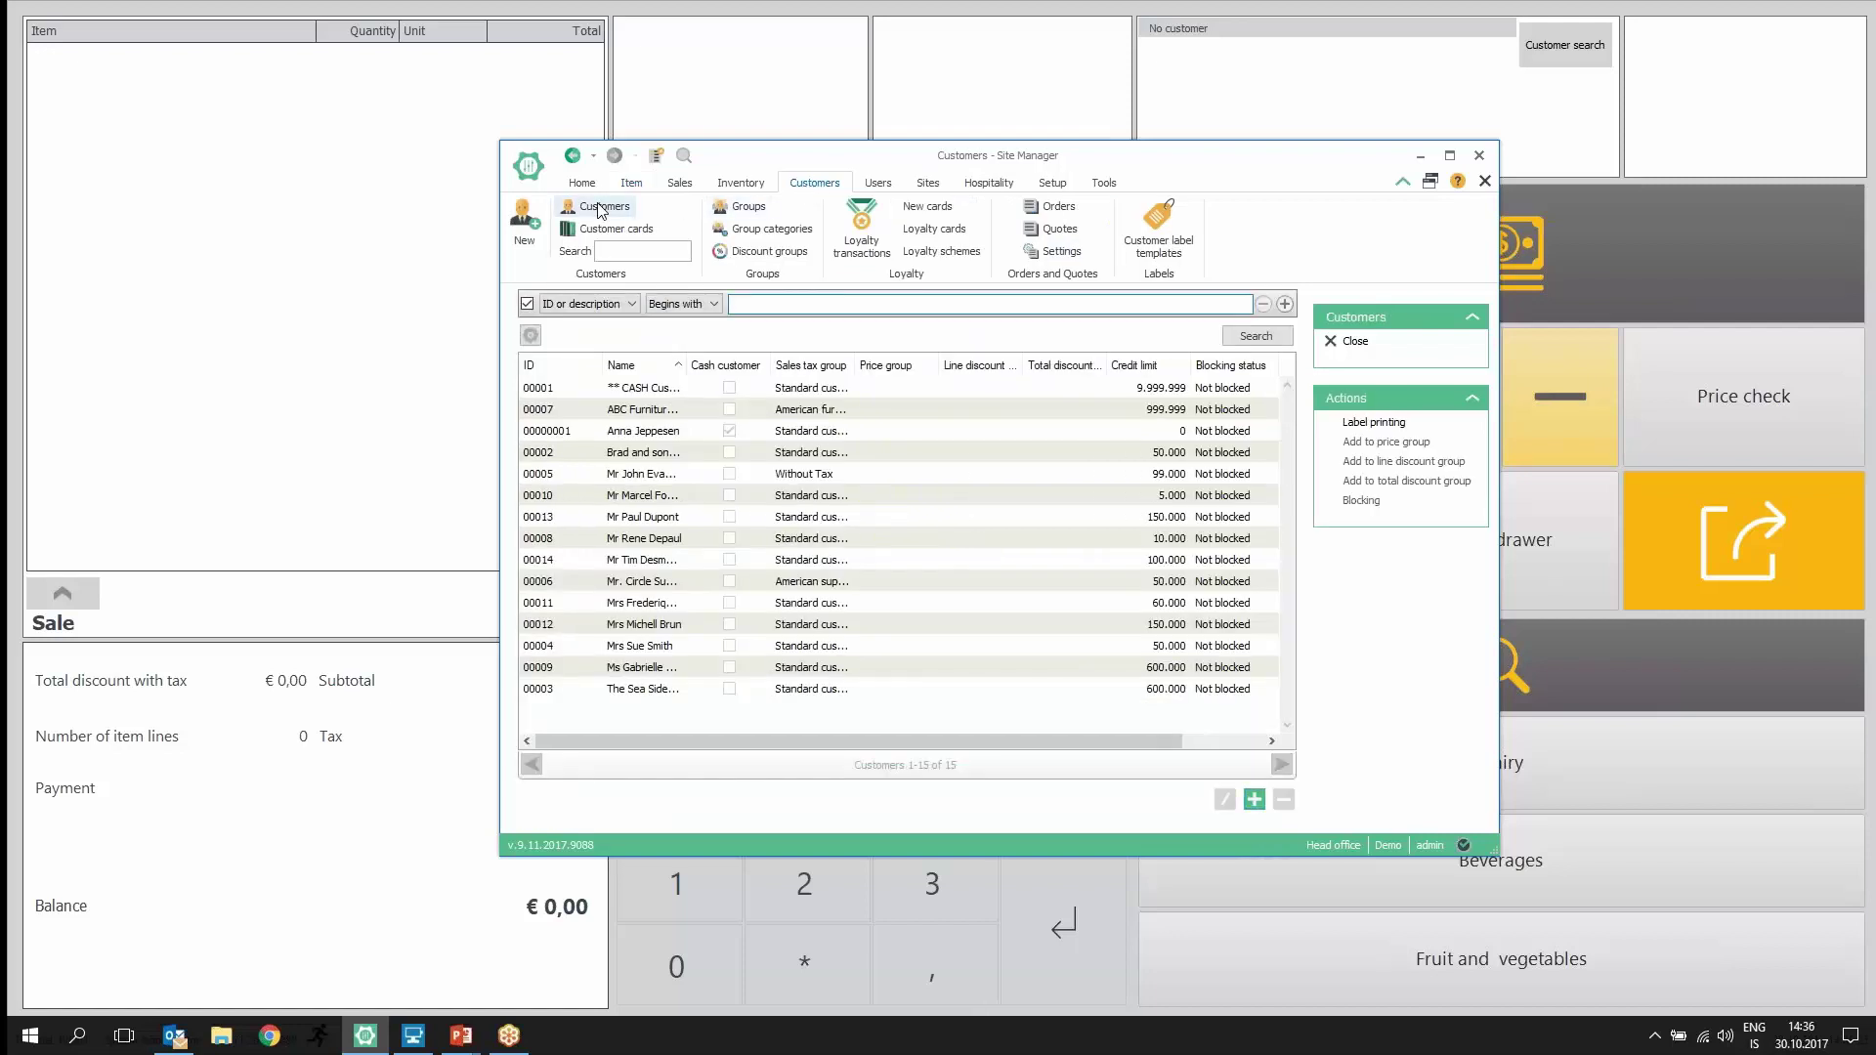
double_click(673, 452)
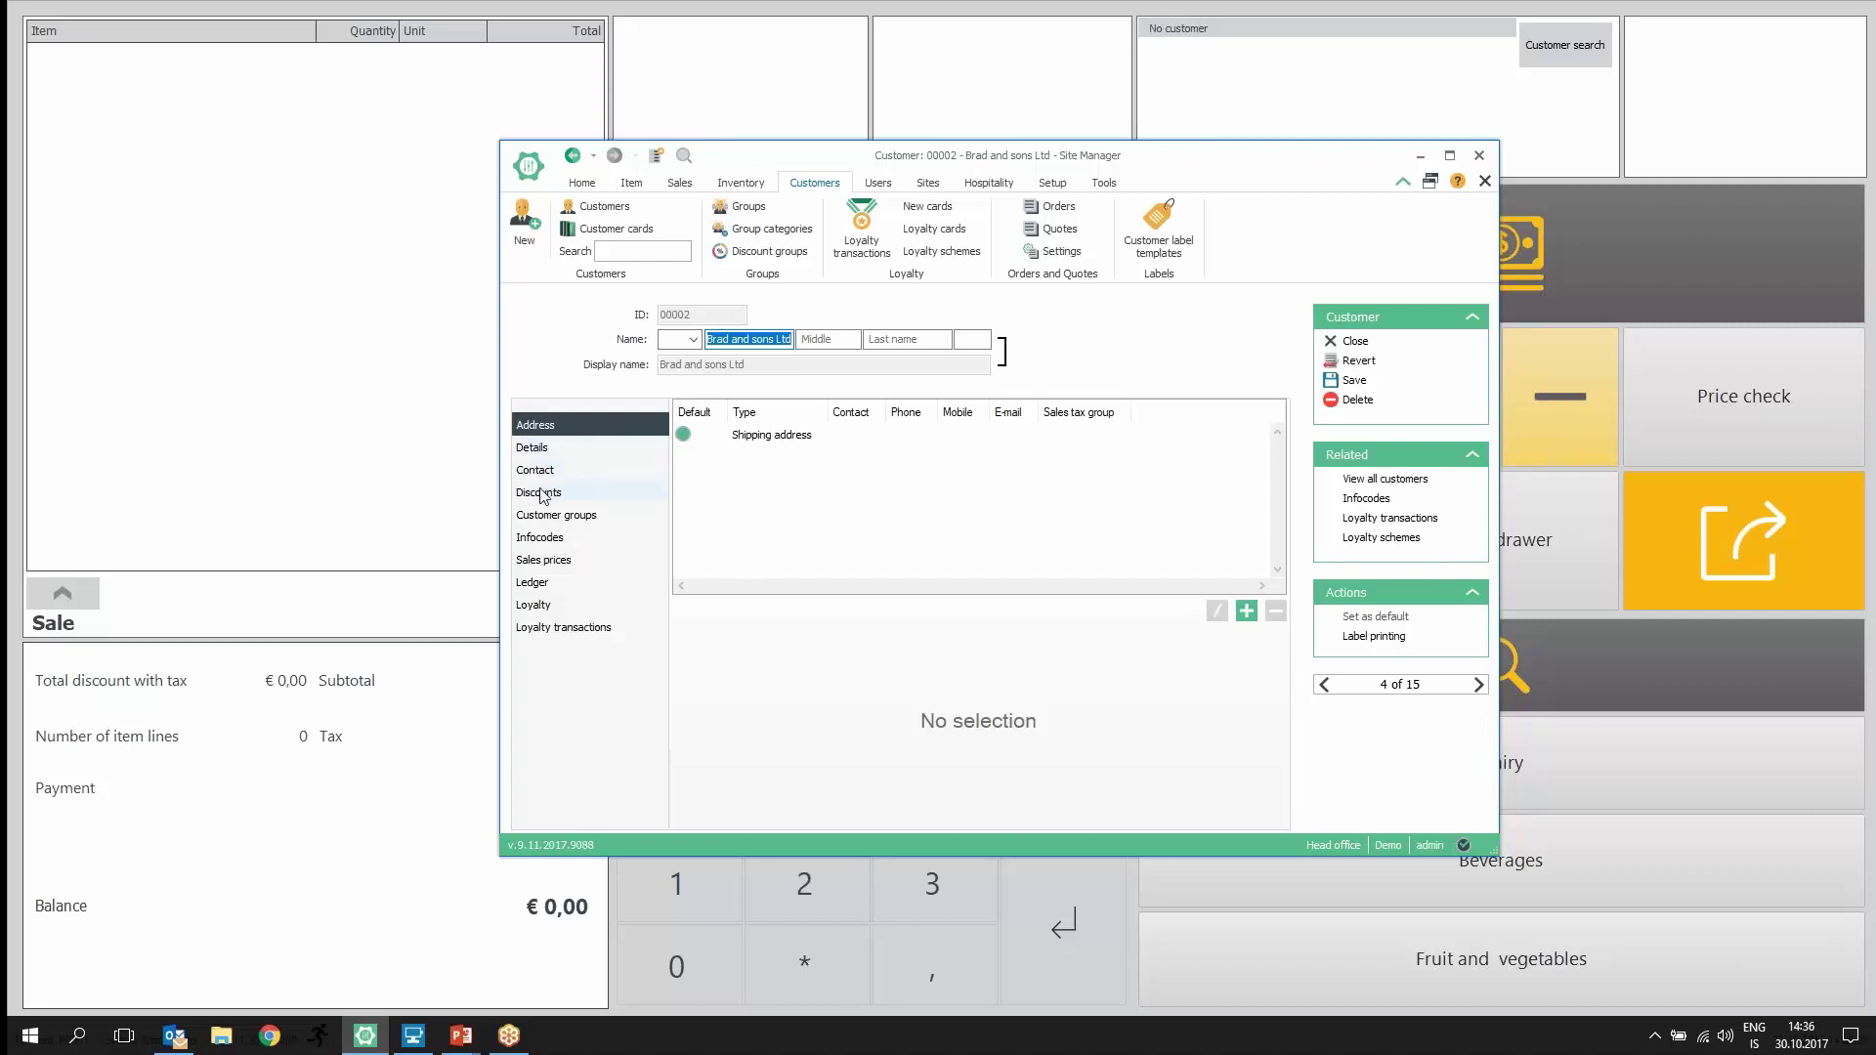
click(541, 585)
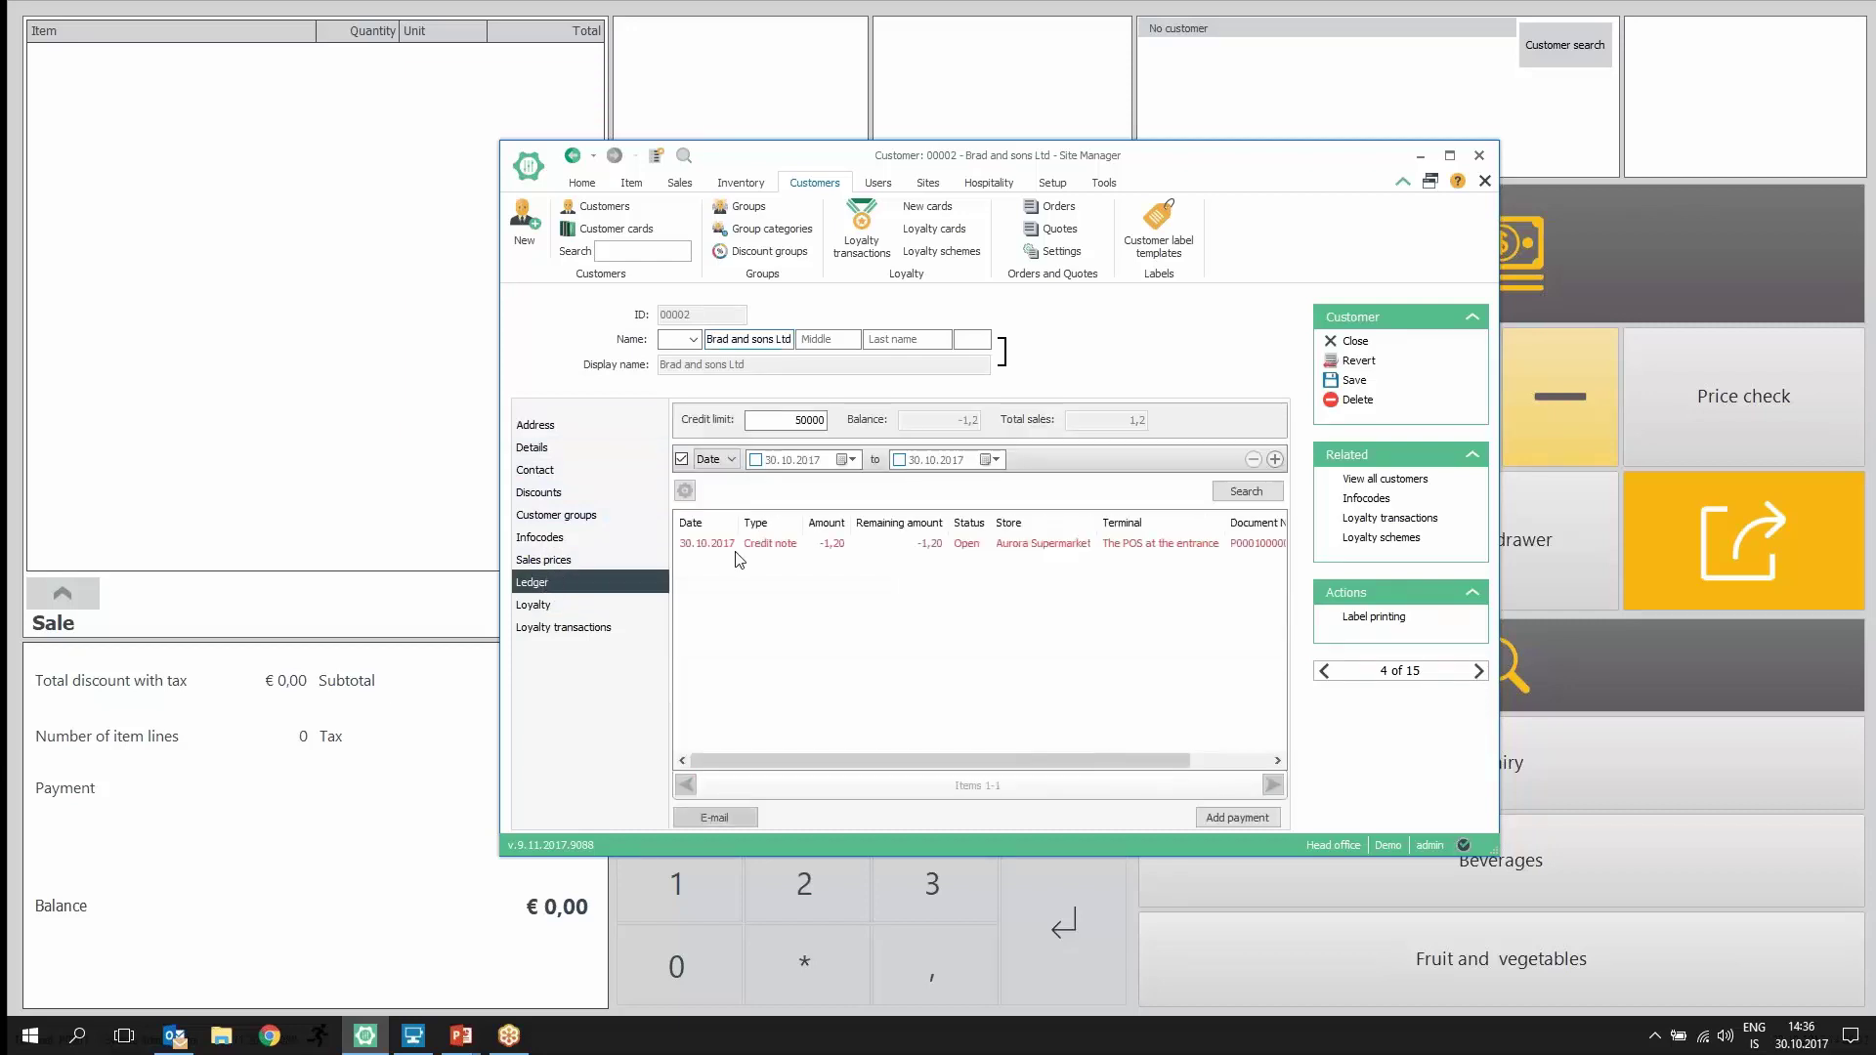
click(740, 550)
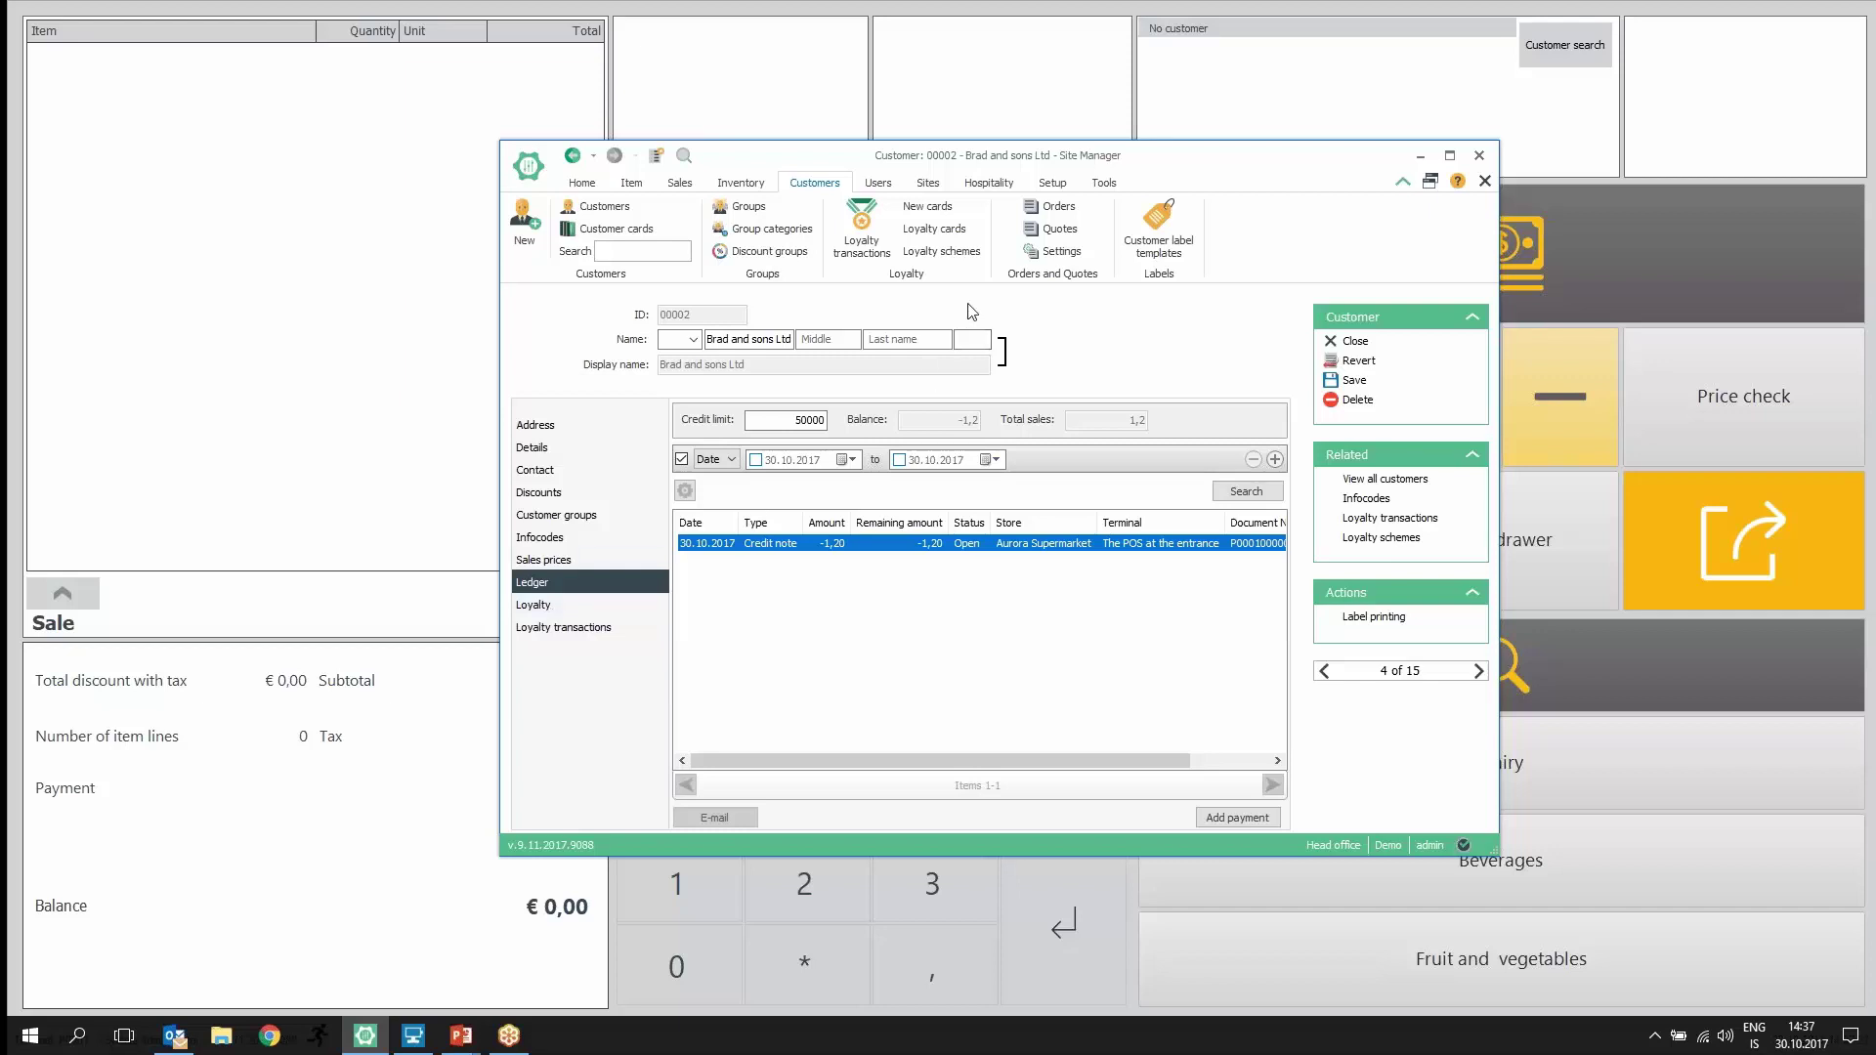
Step: Open the loyalty schemes and view the Gold members scheme rules
click(926, 256)
click(739, 350)
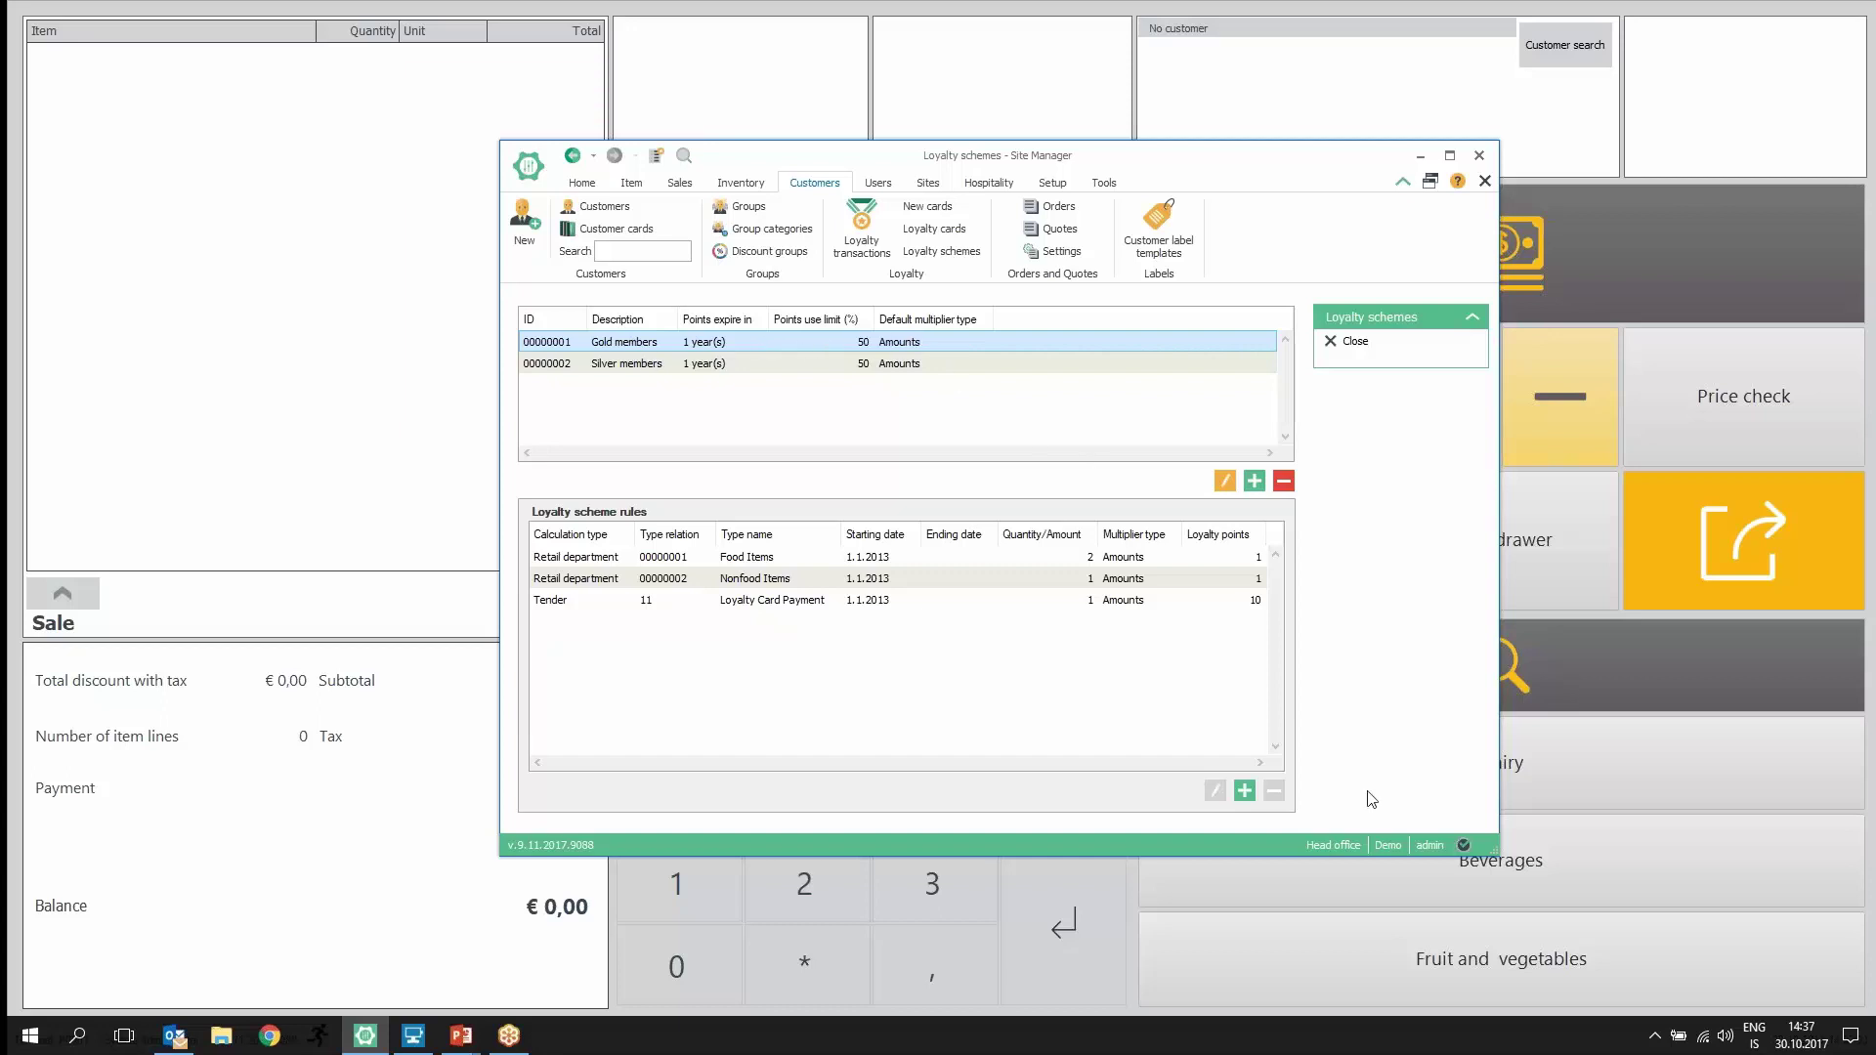
drag(1498, 817, 1654, 817)
Step: Set the Food Items rule amount to 2, check the Loyalty Card Payment rule, return to POS
click(1268, 562)
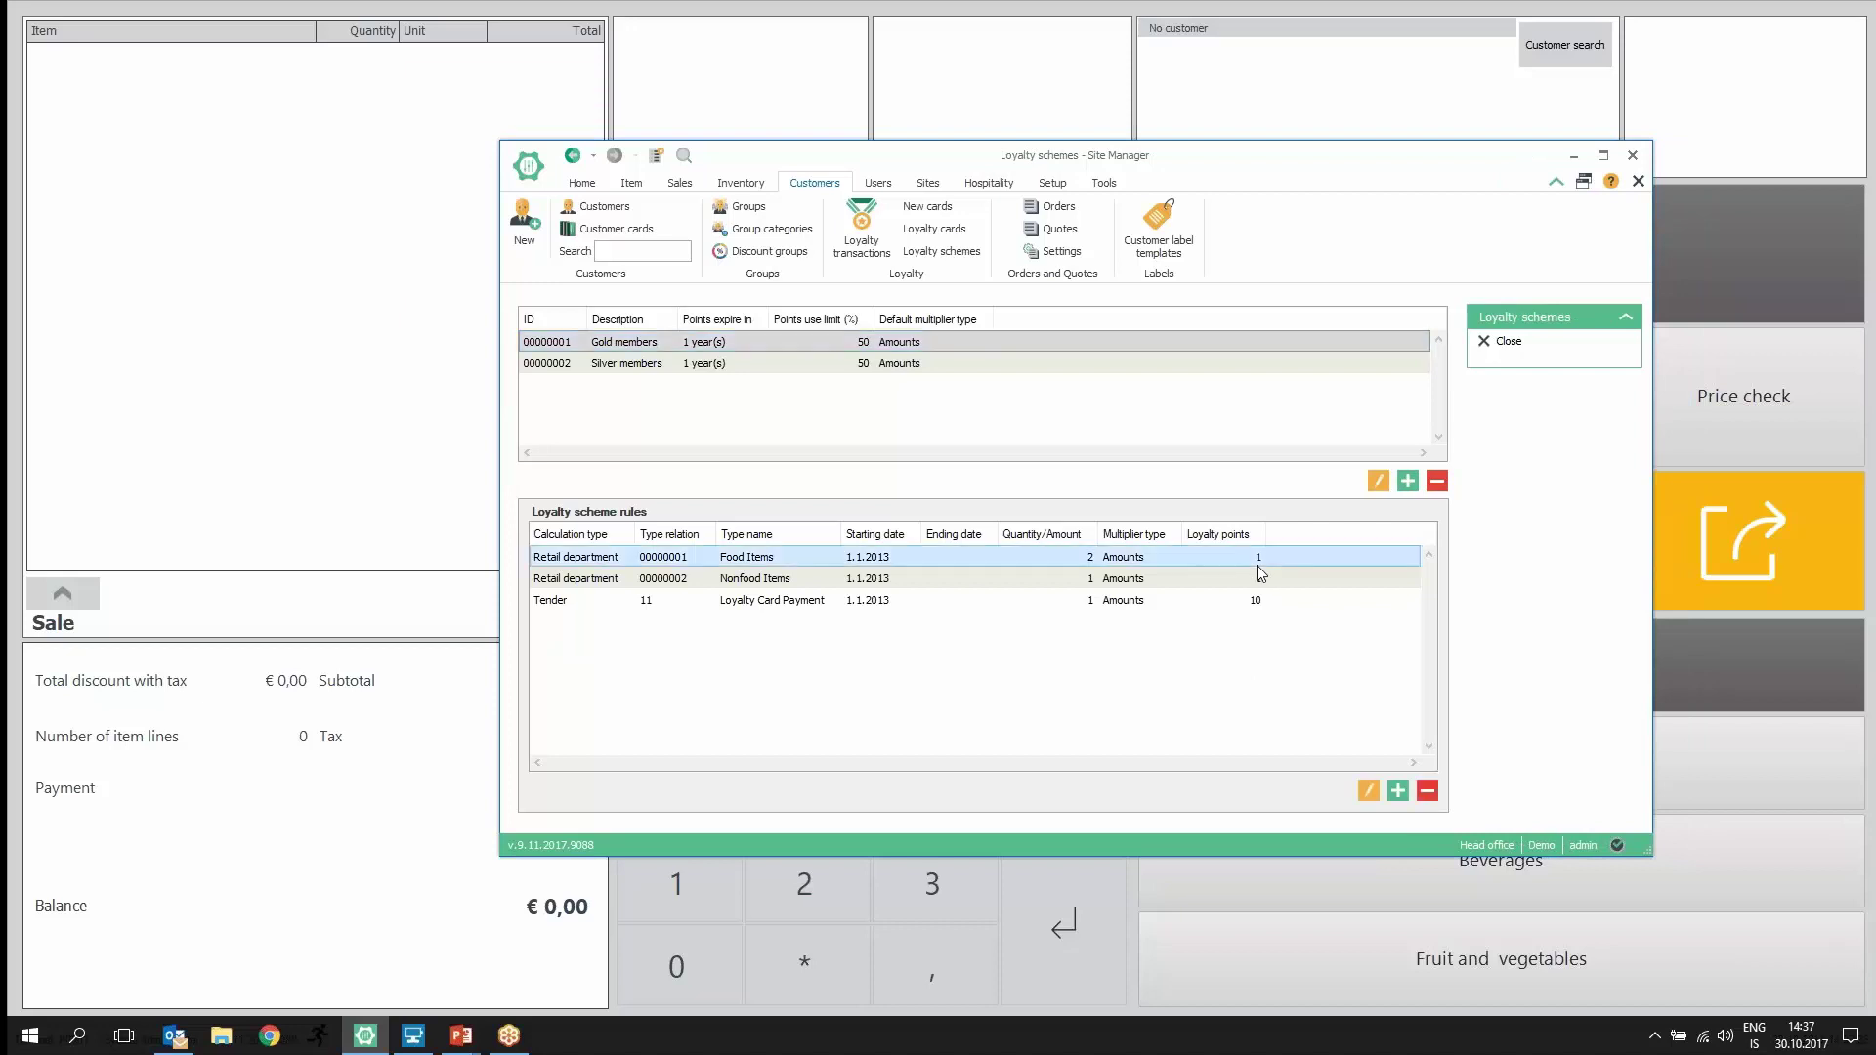
click(1092, 557)
text(2)
click(1094, 601)
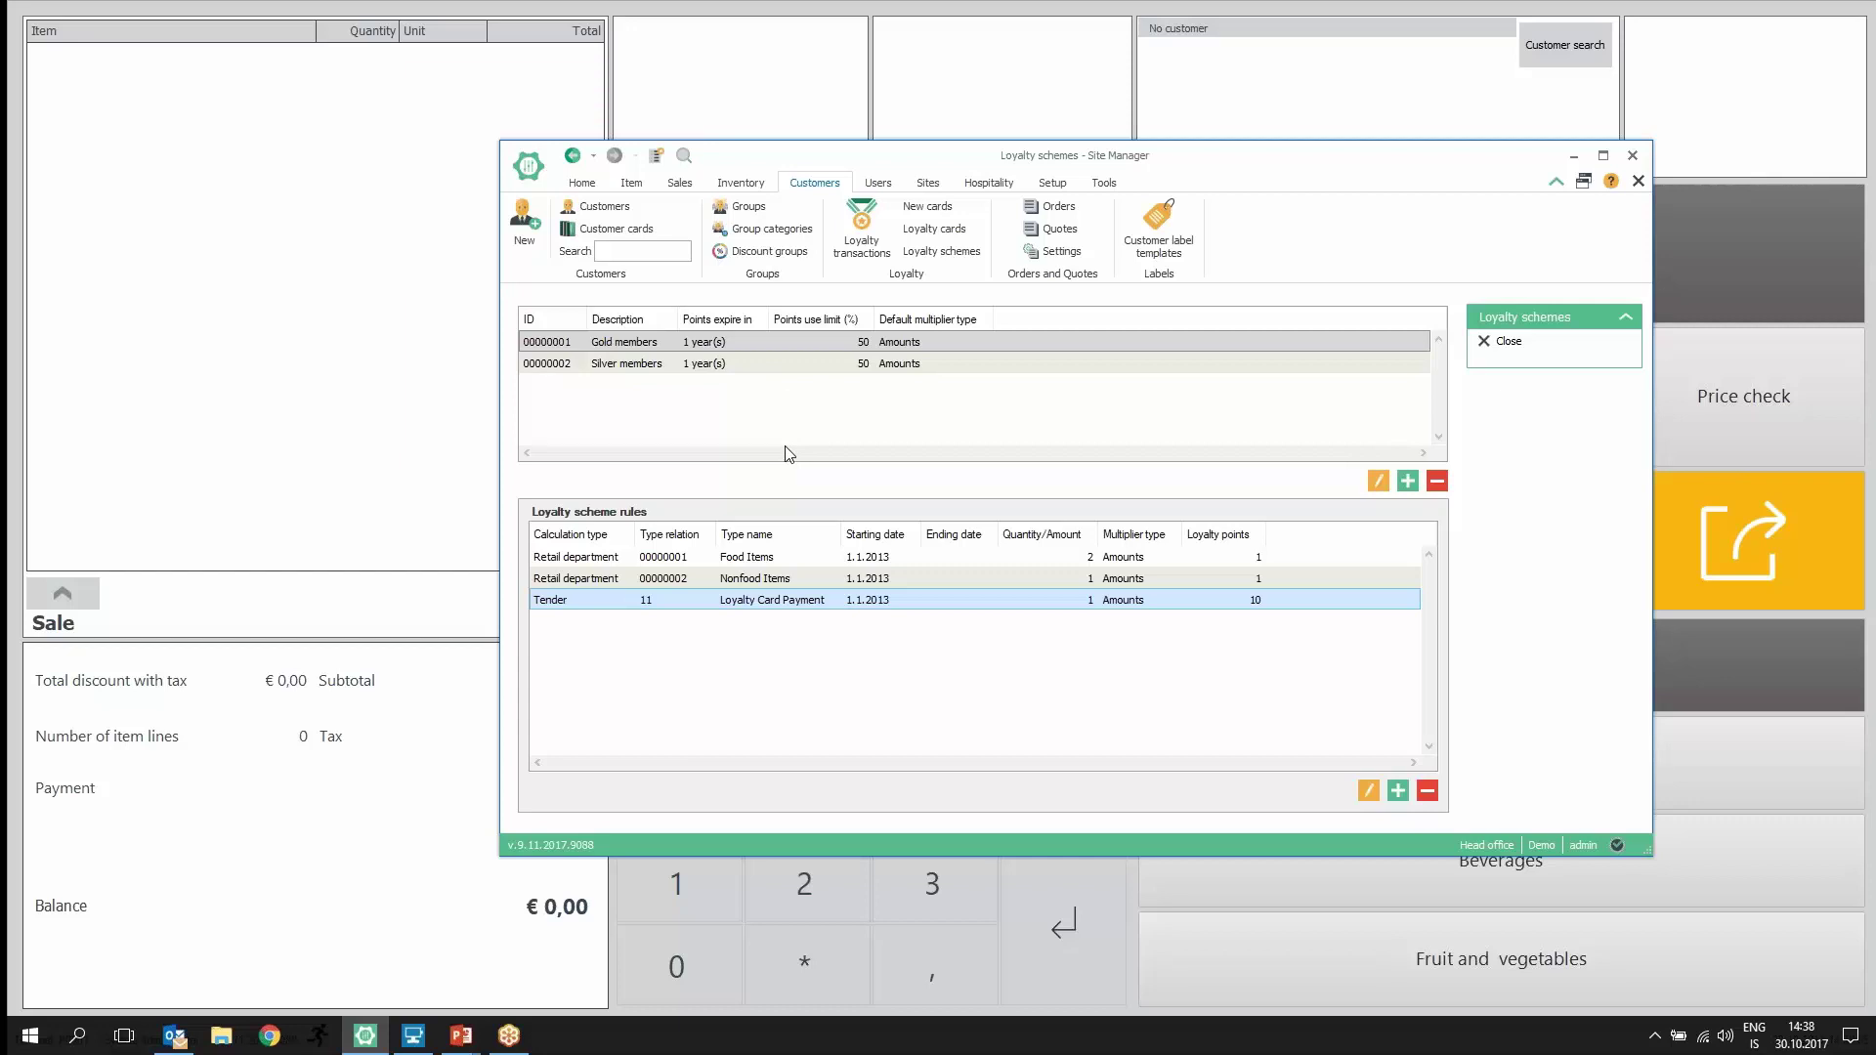
click(848, 44)
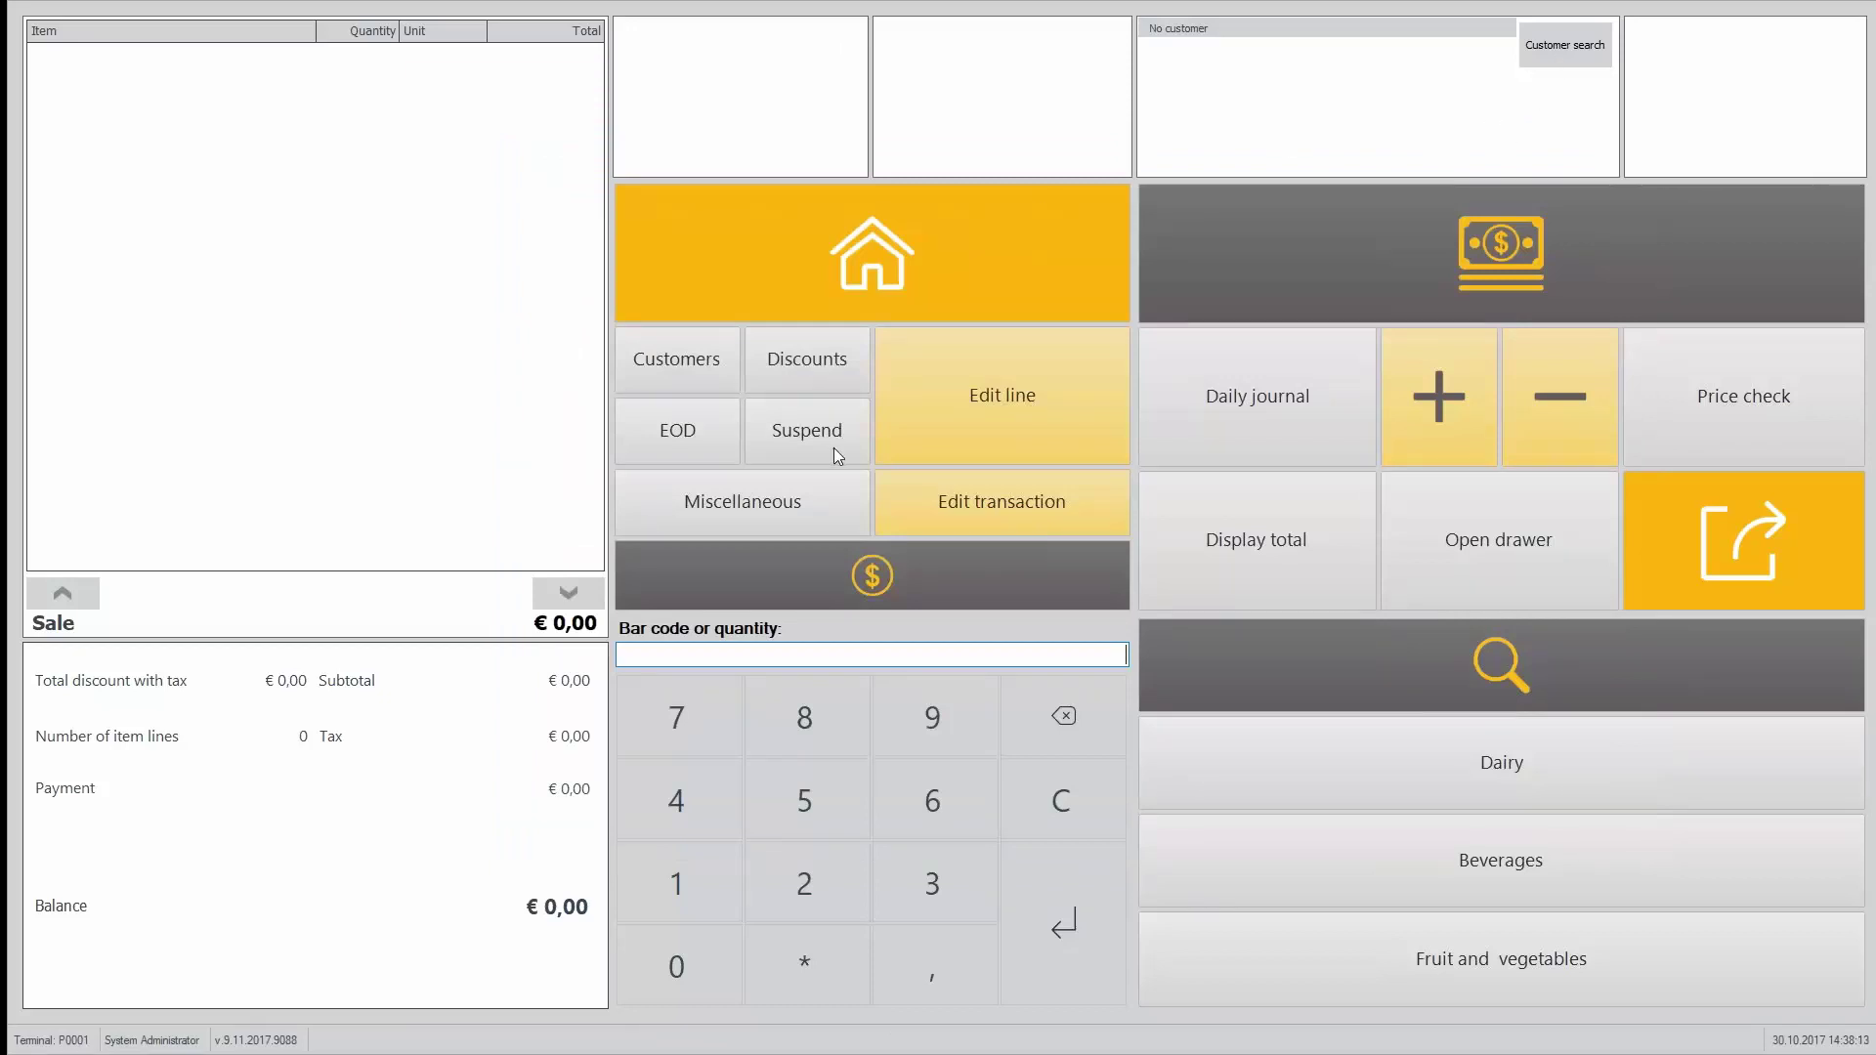
Step: Assign a loyalty card, by its card number, to the demo customer picked via customer search
click(697, 359)
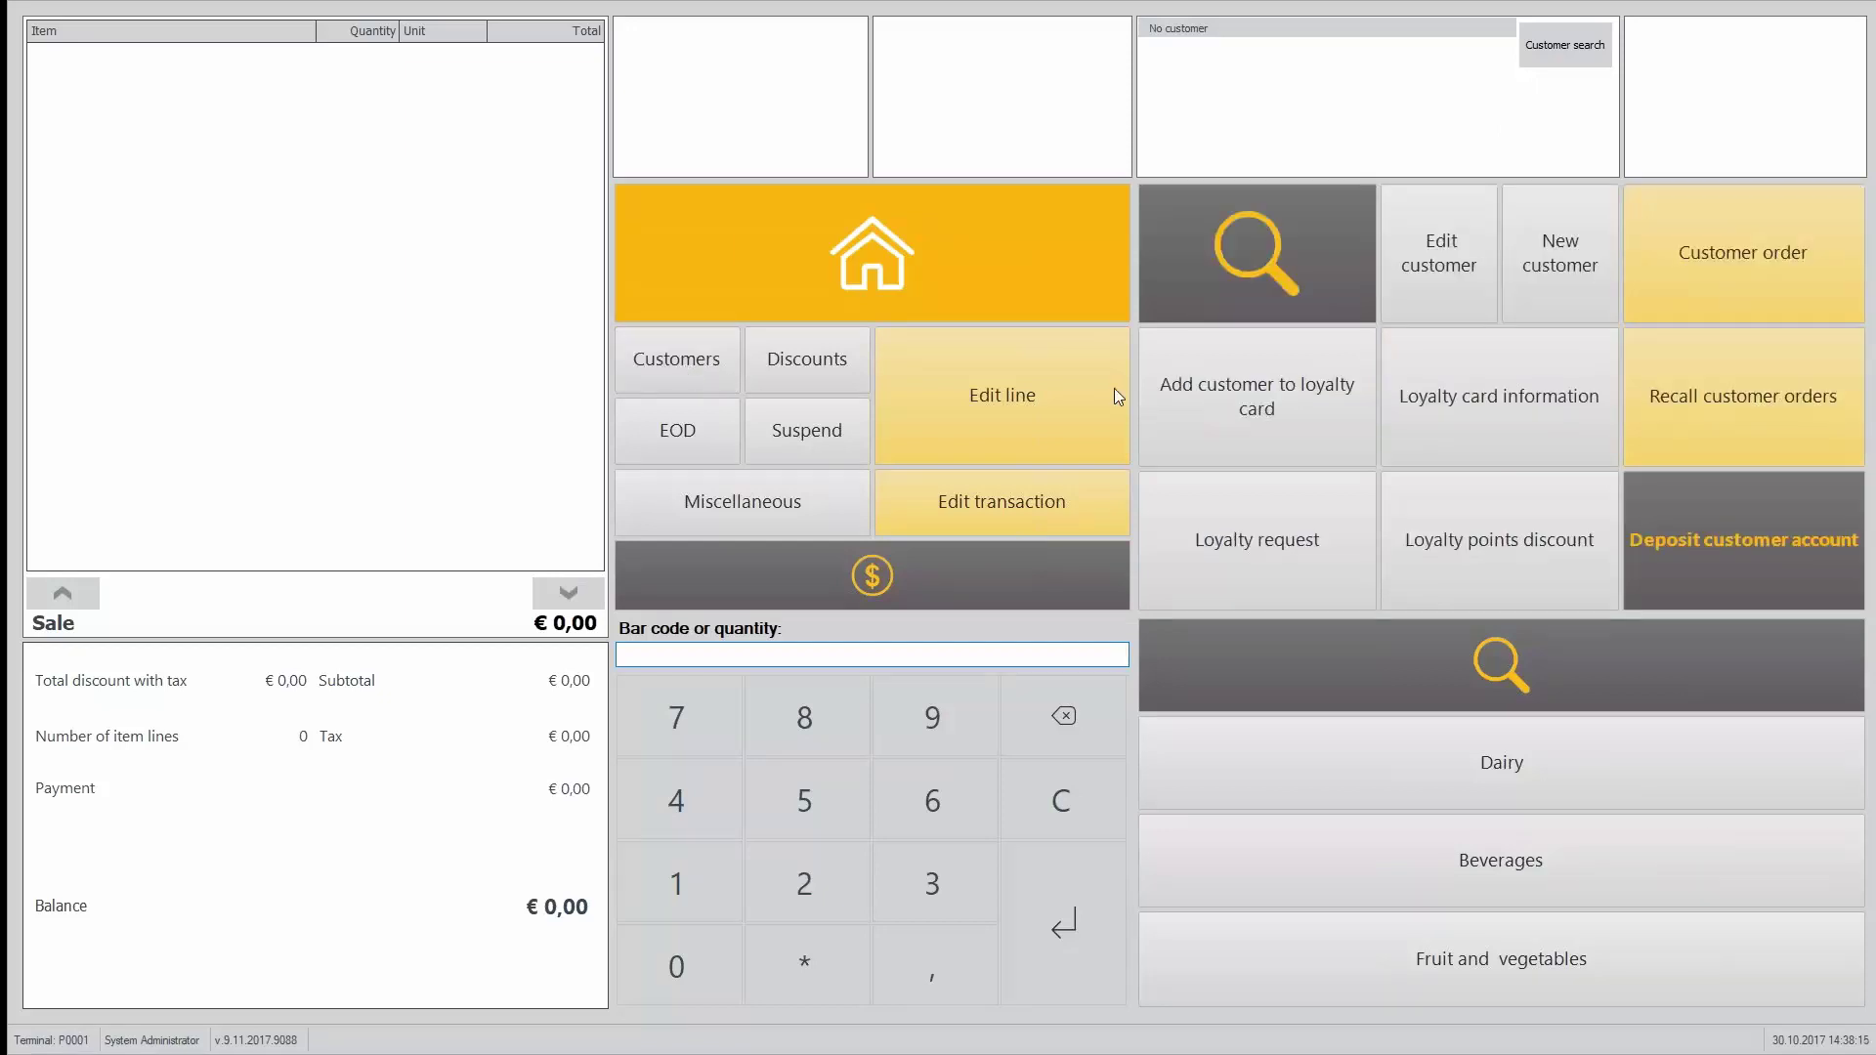
click(1285, 406)
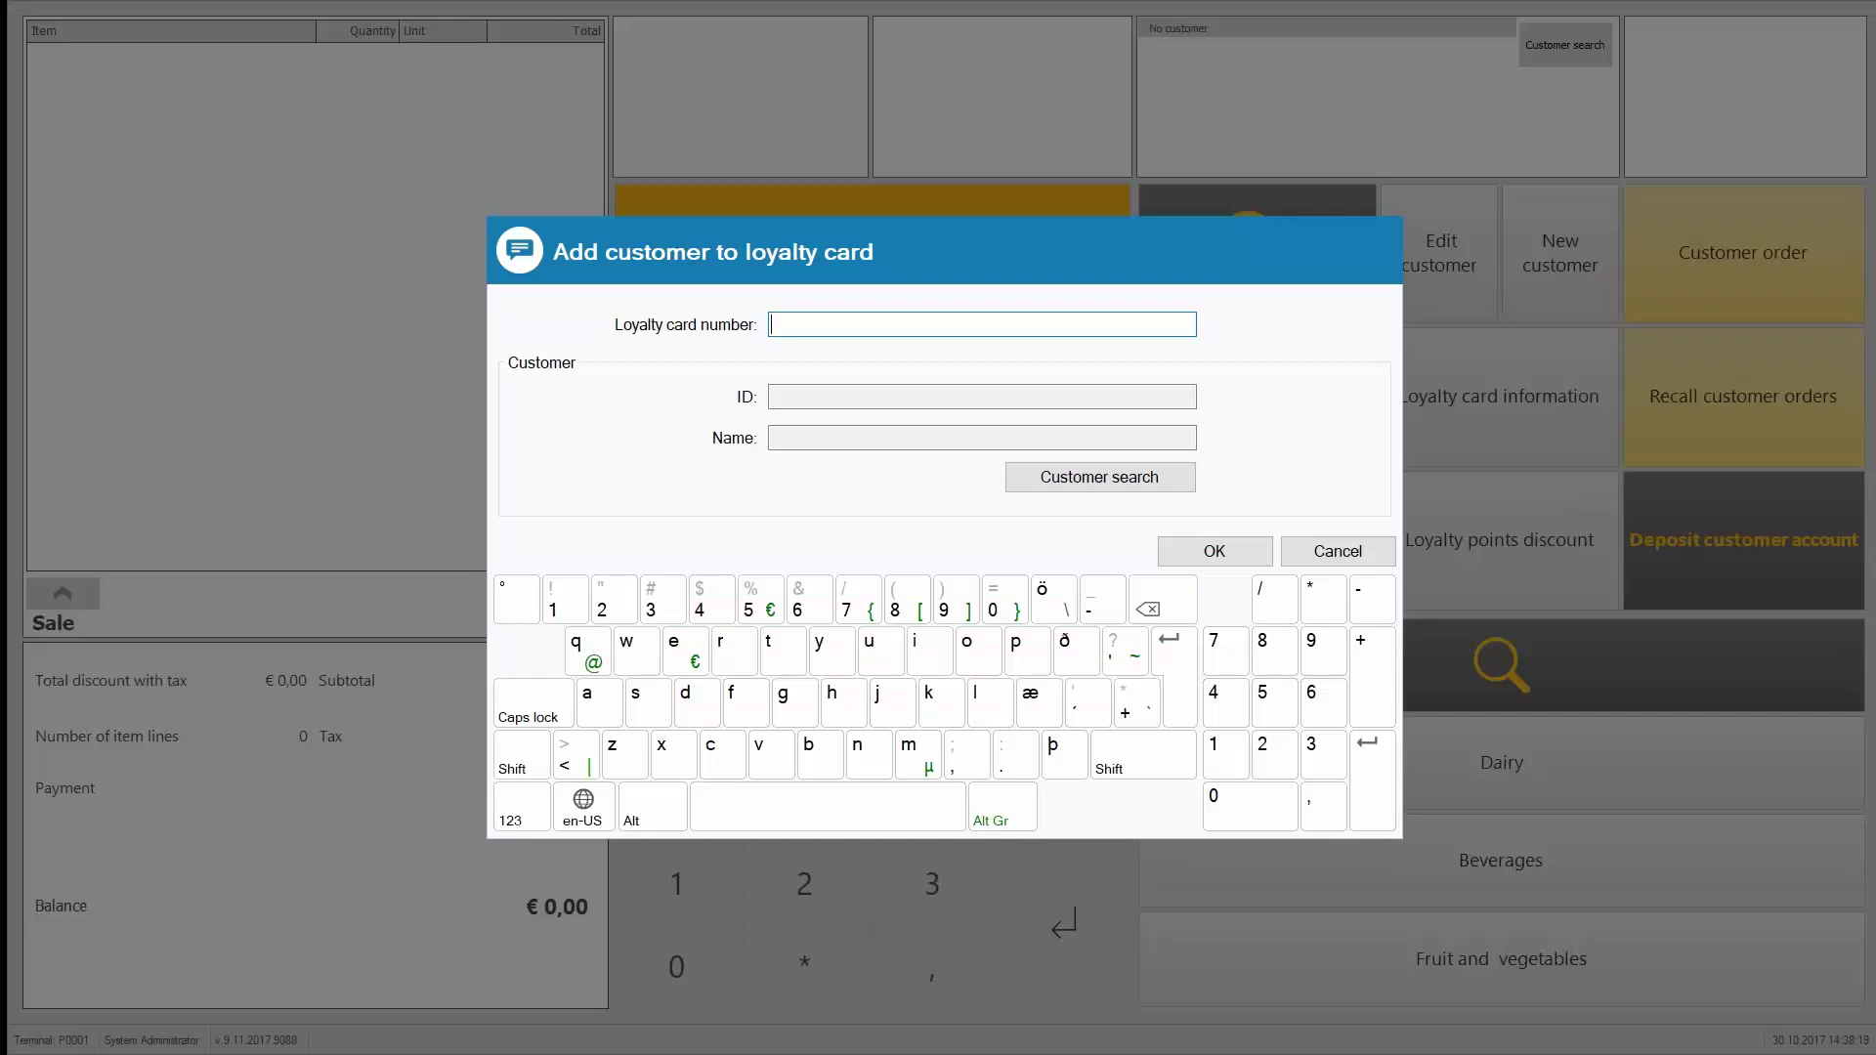
text(10000001)
click(1129, 488)
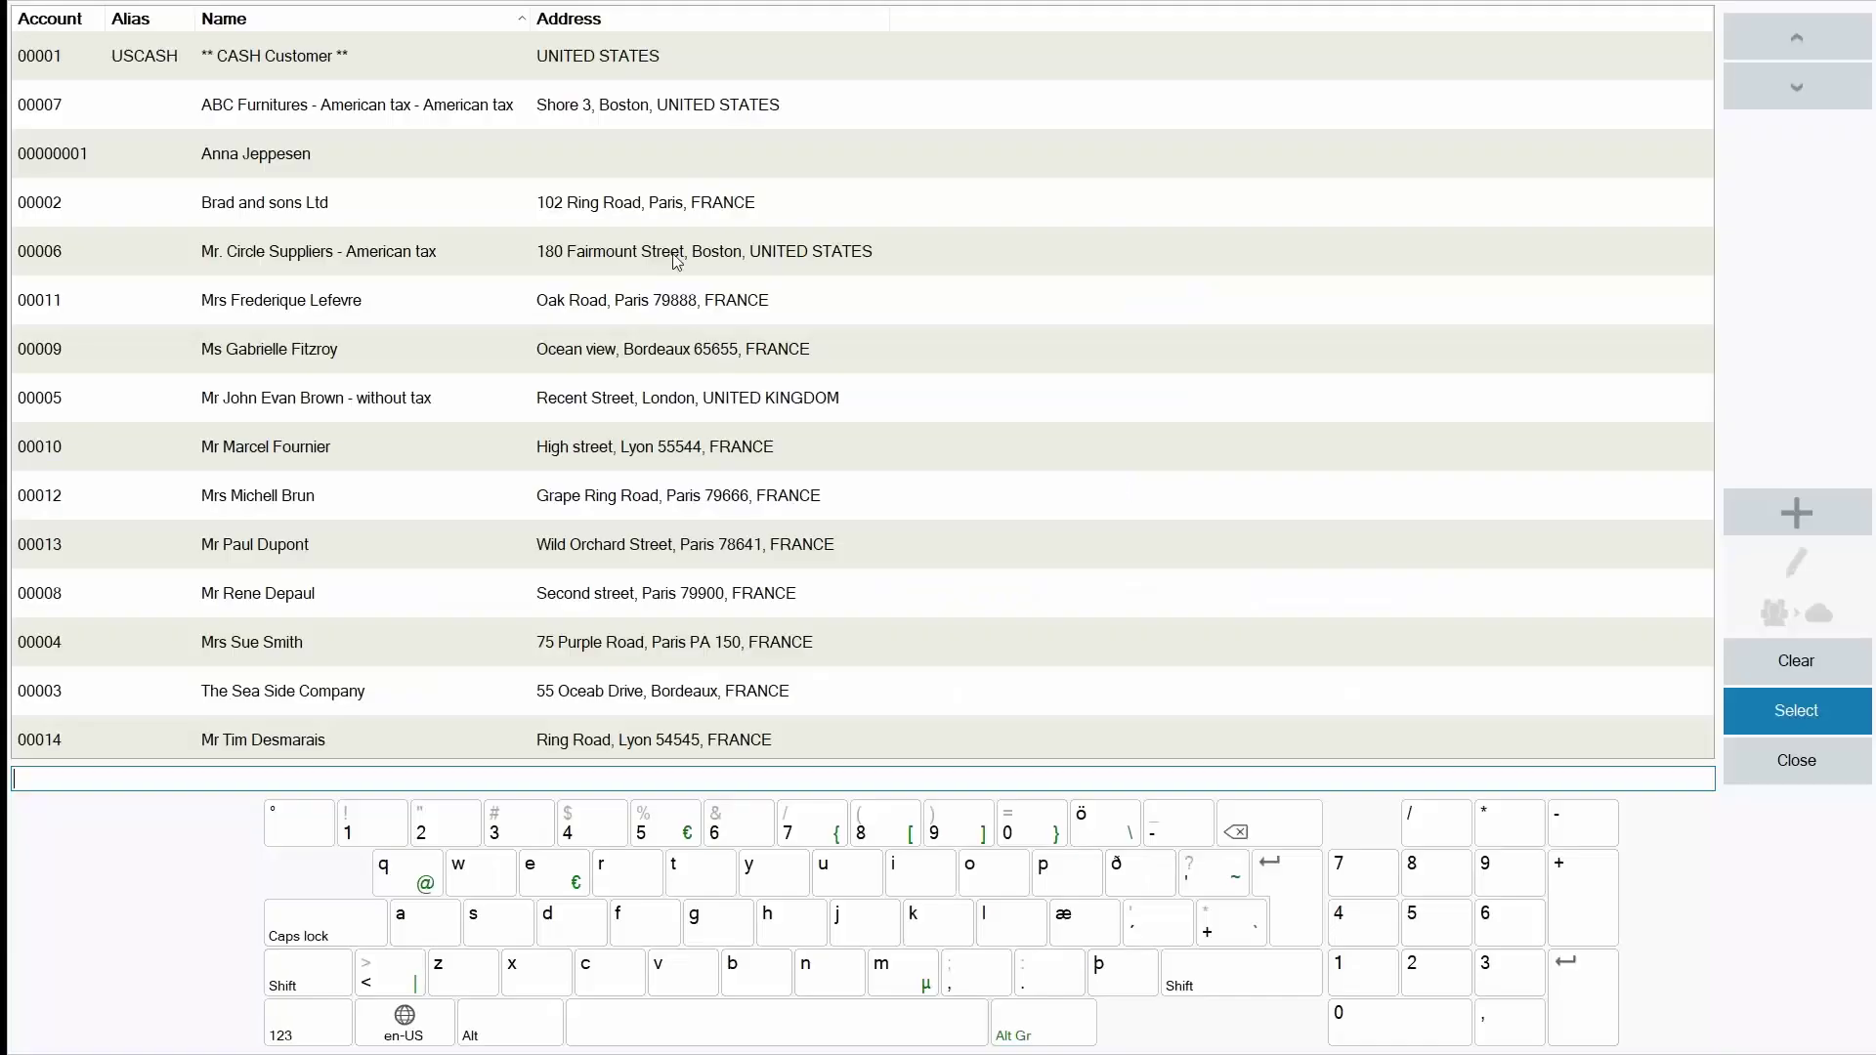
double_click(582, 154)
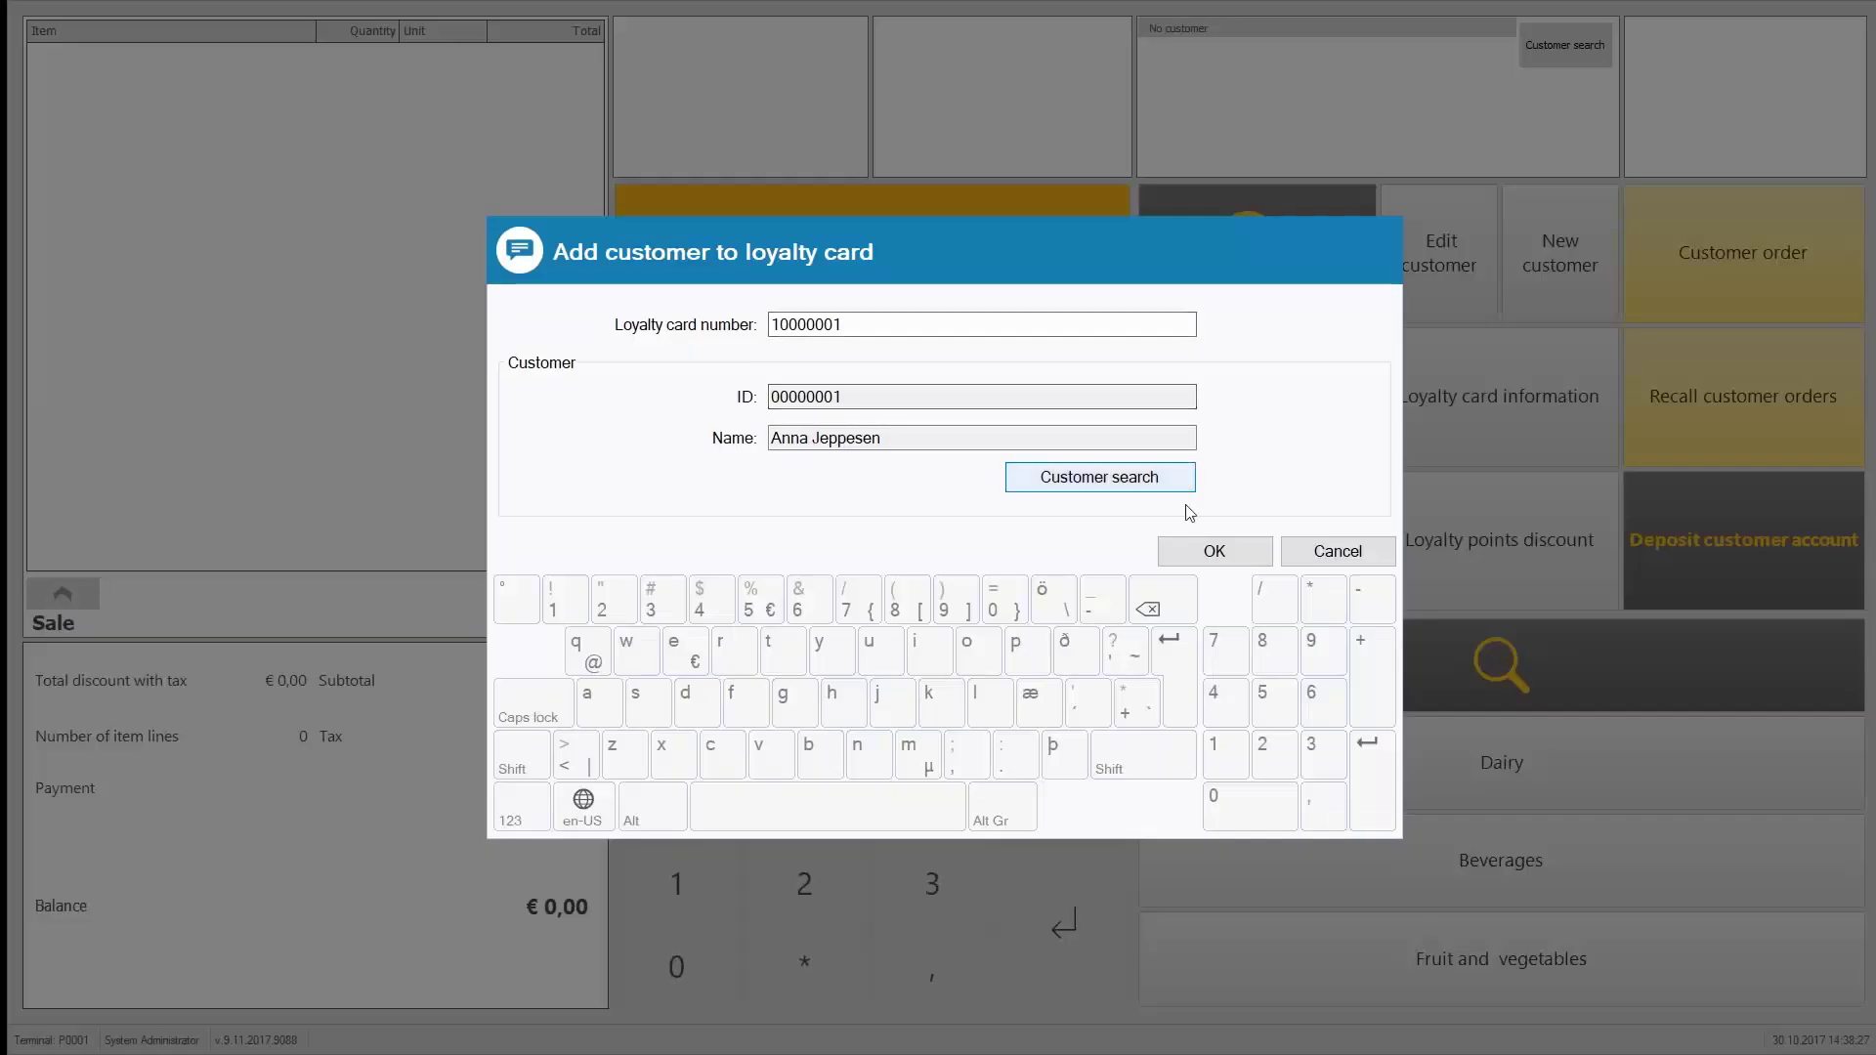
click(1212, 554)
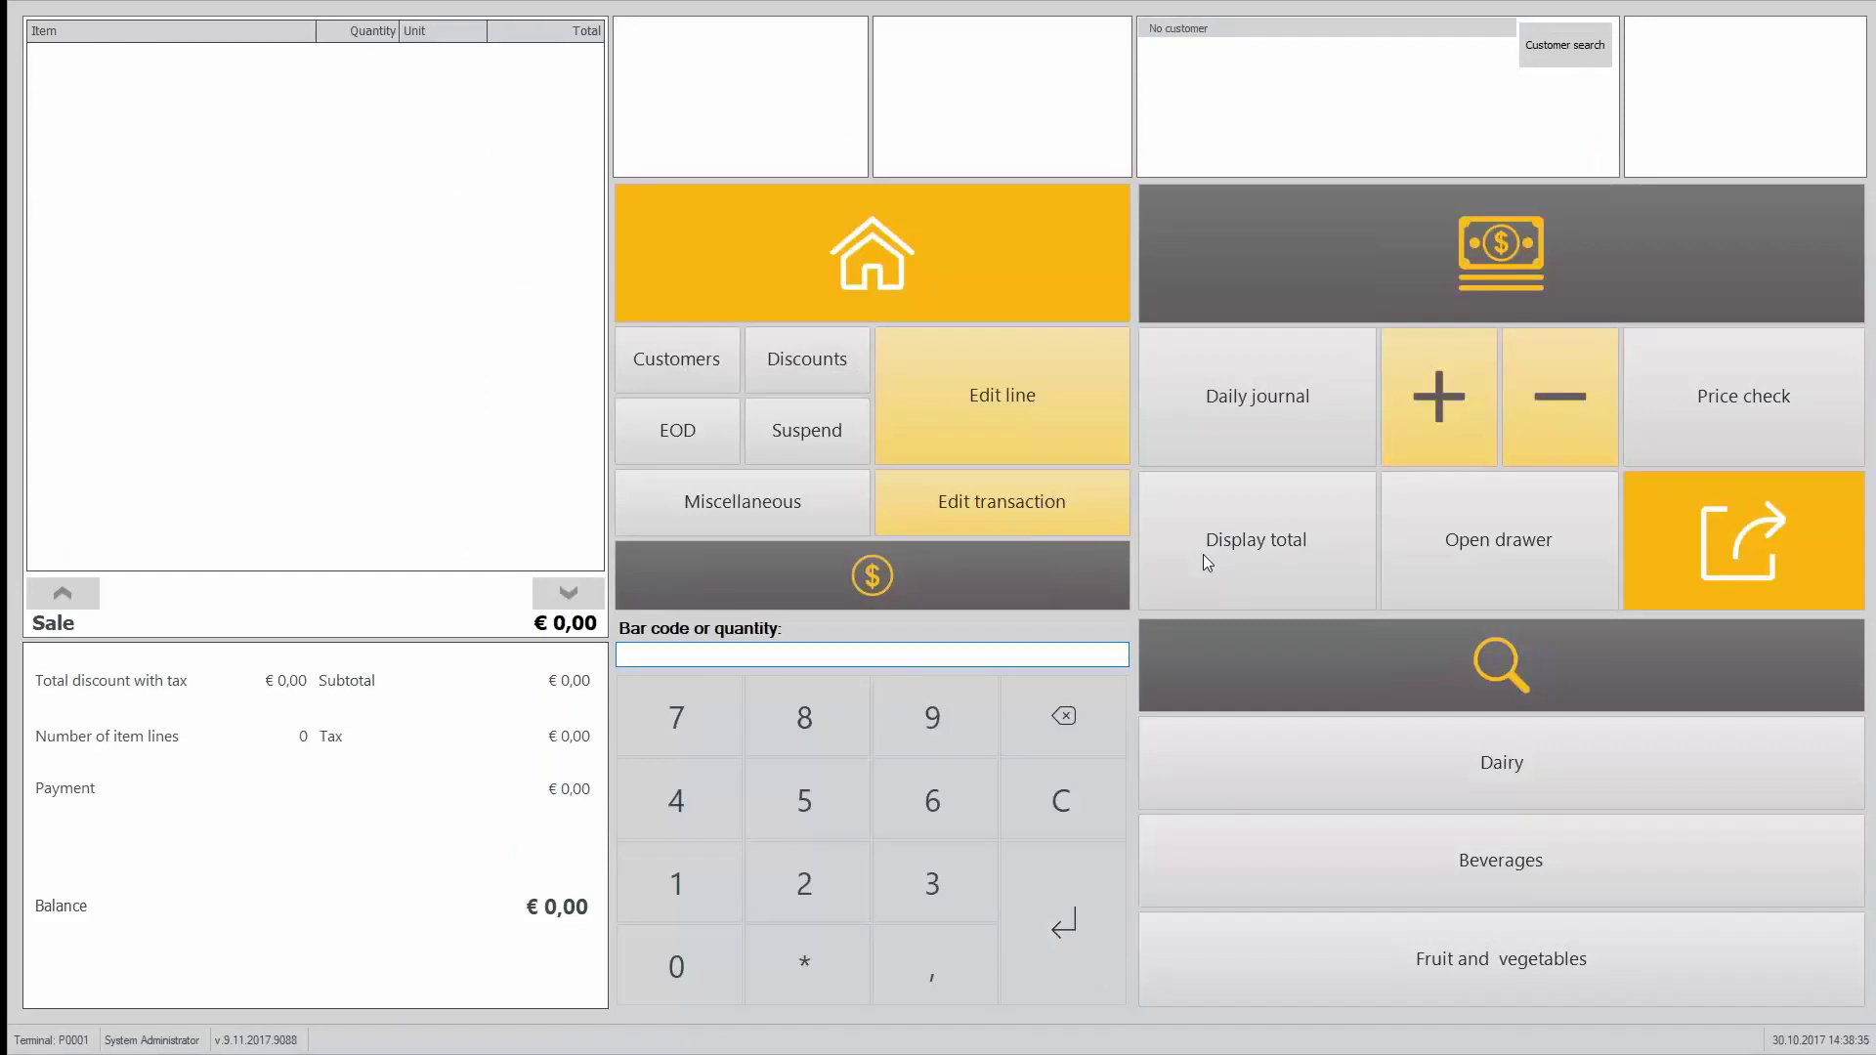
Step: Look up the loyalty card's status (Gold members, 100 points) and attach it to the sale
click(681, 375)
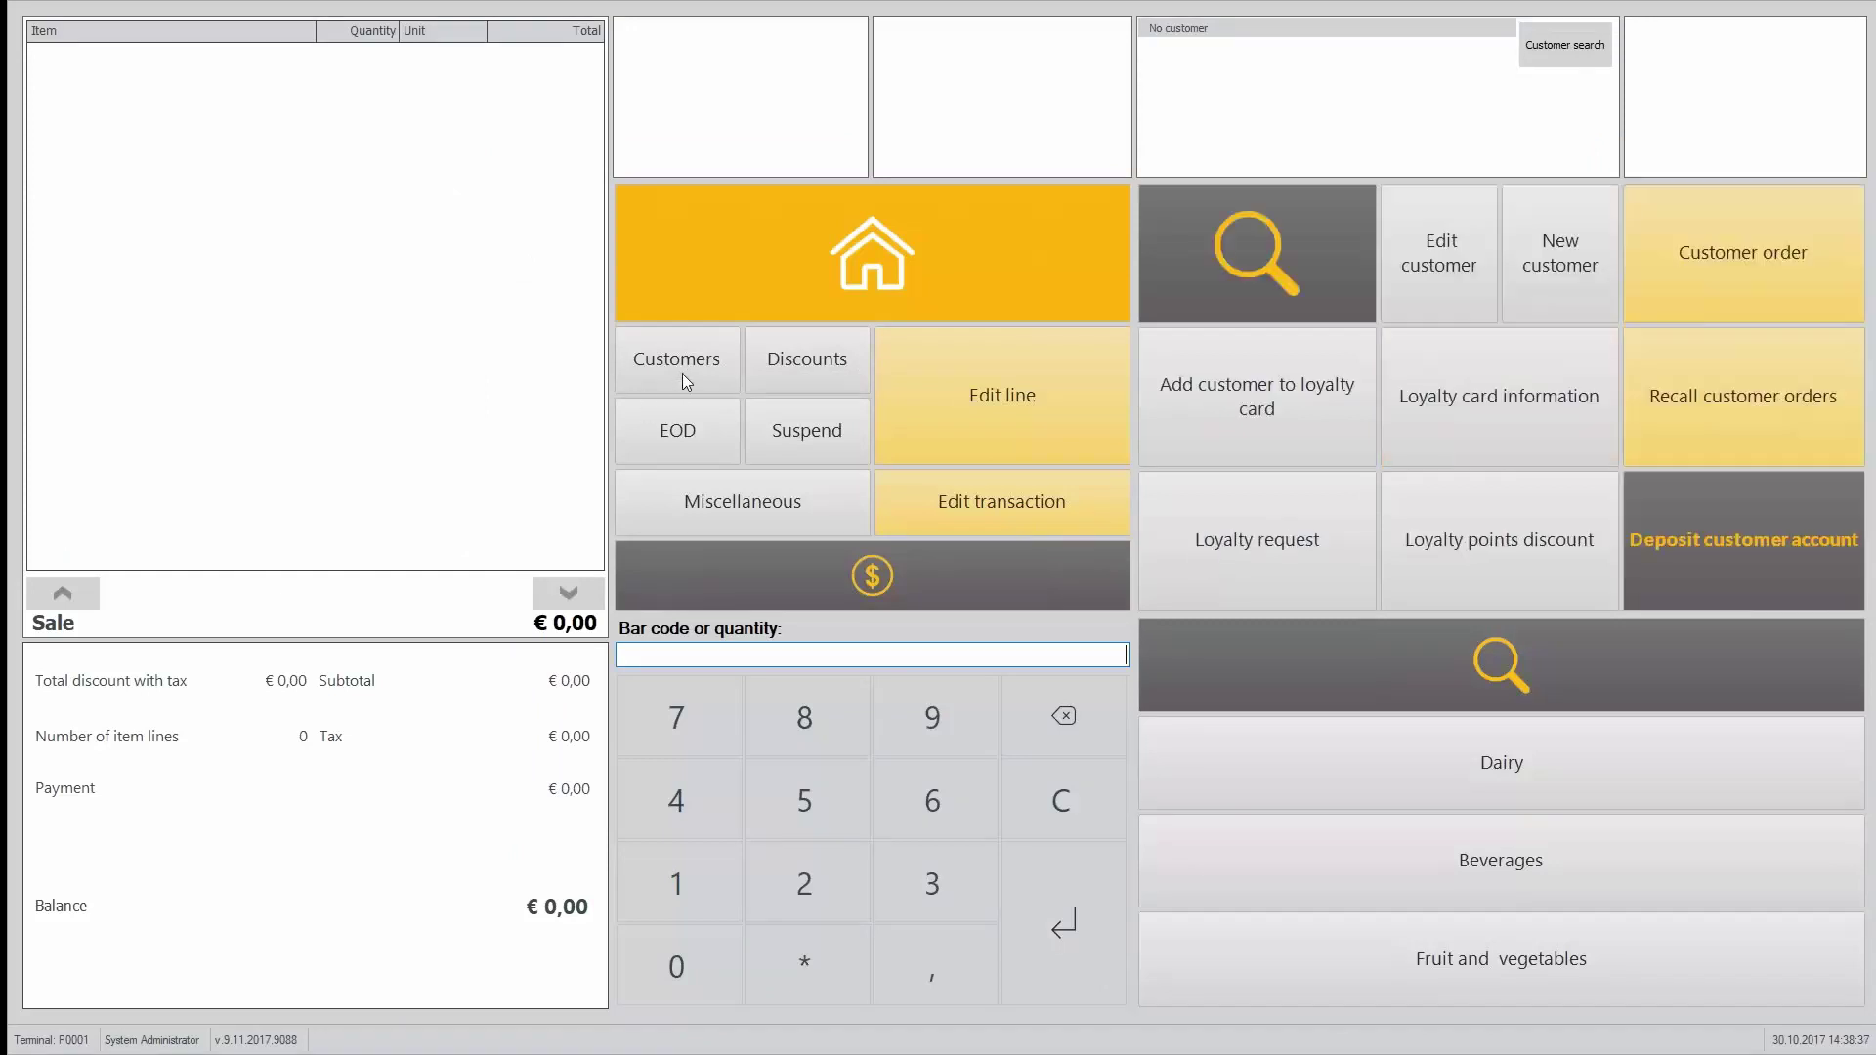
click(1274, 554)
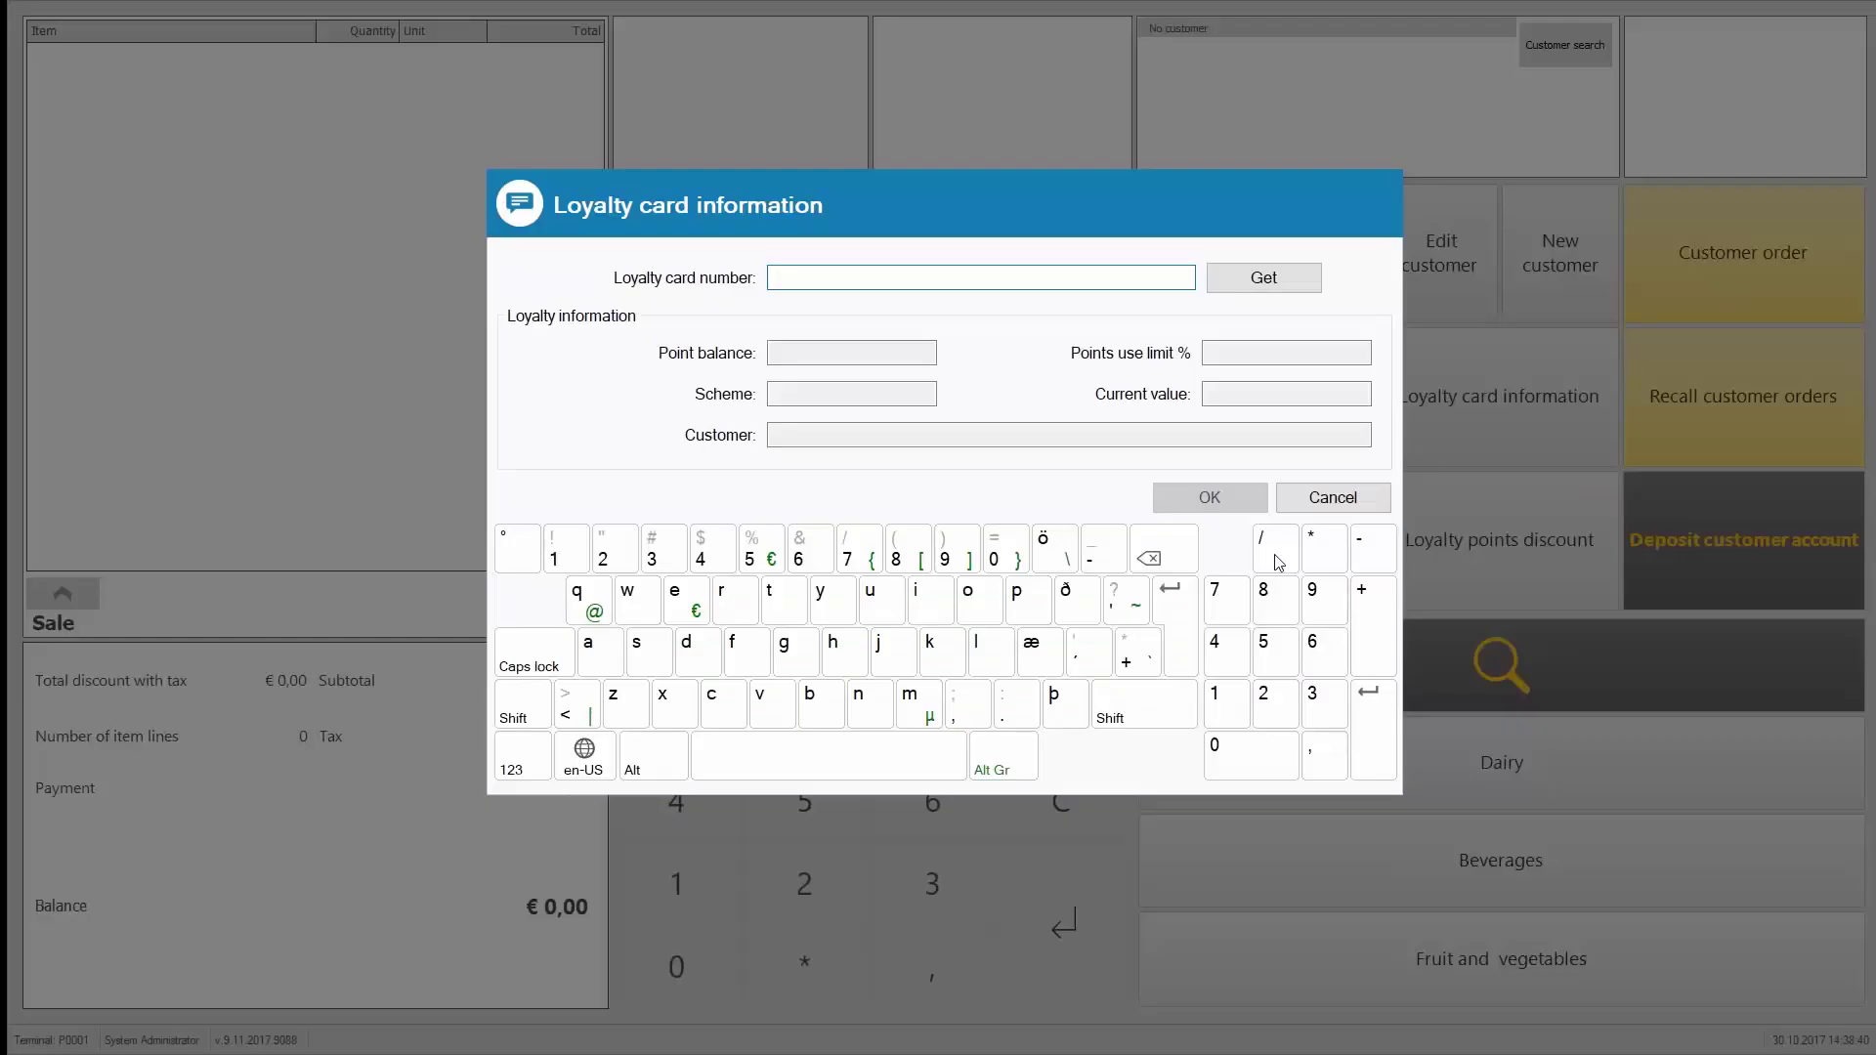
text(10000001)
key(Return)
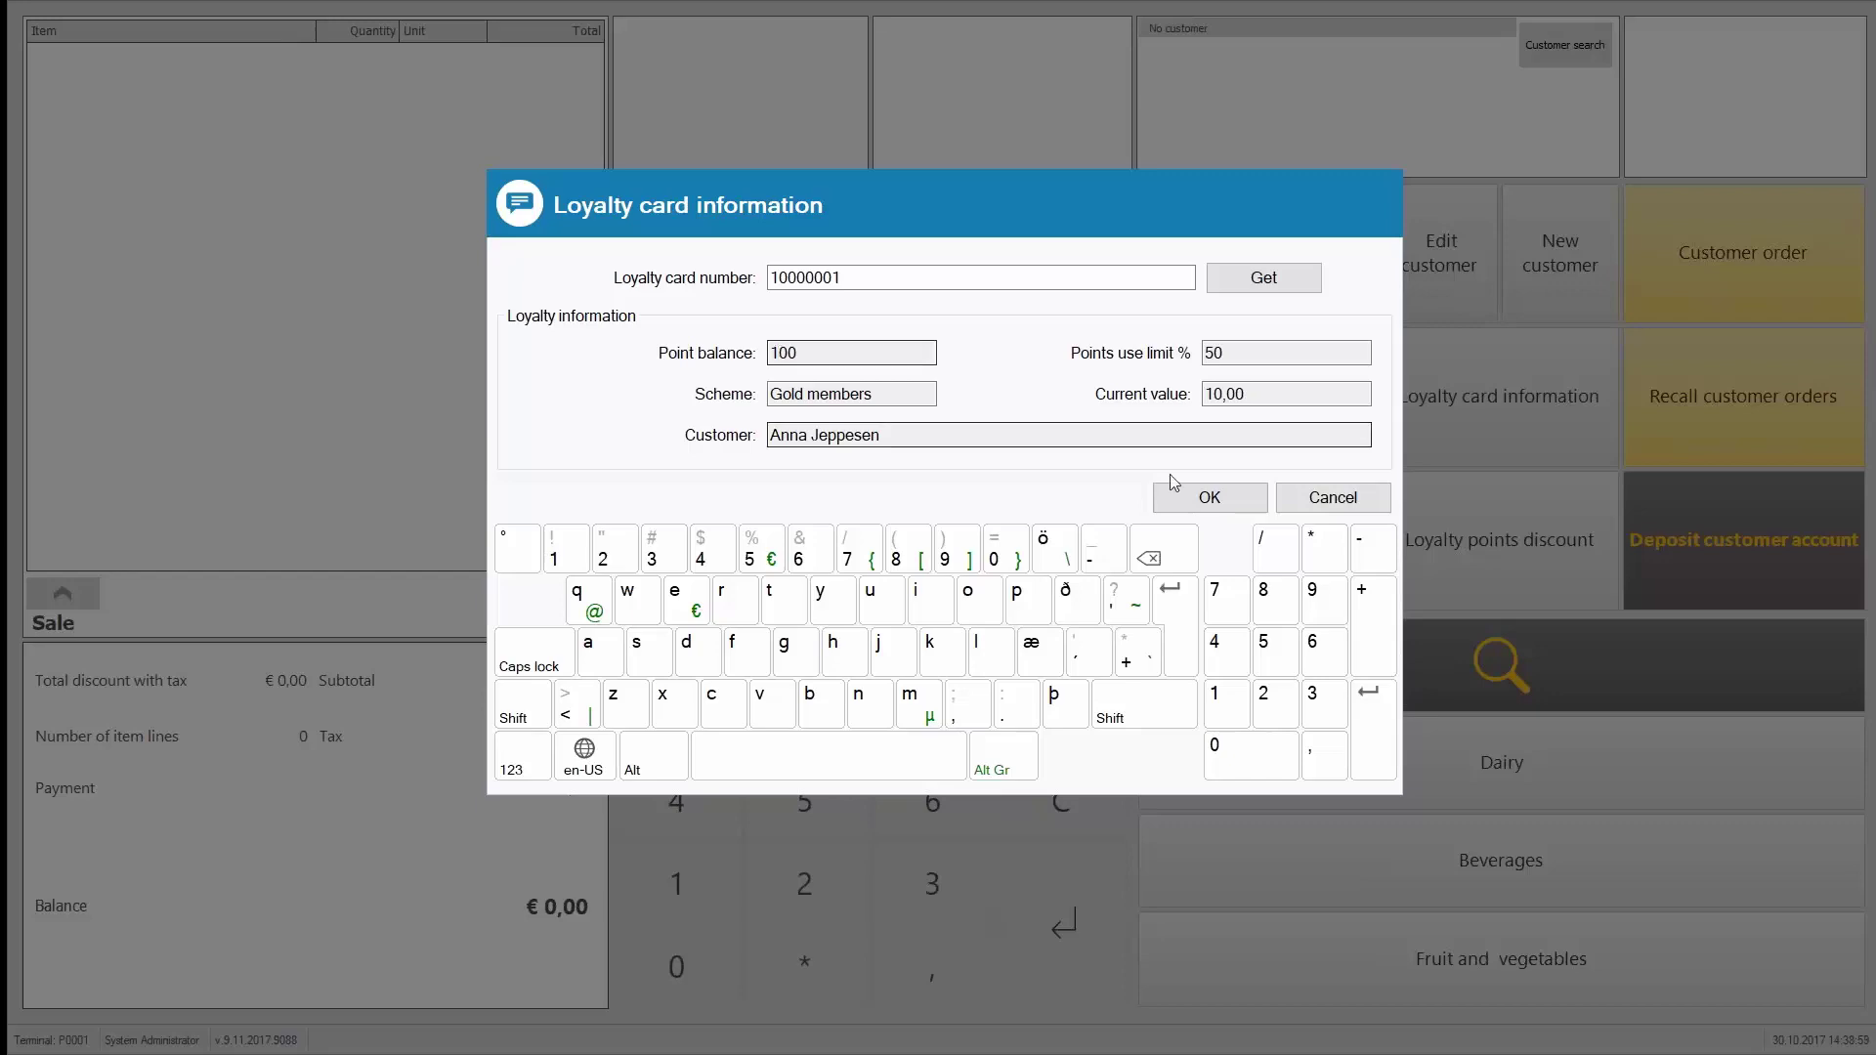
click(1221, 512)
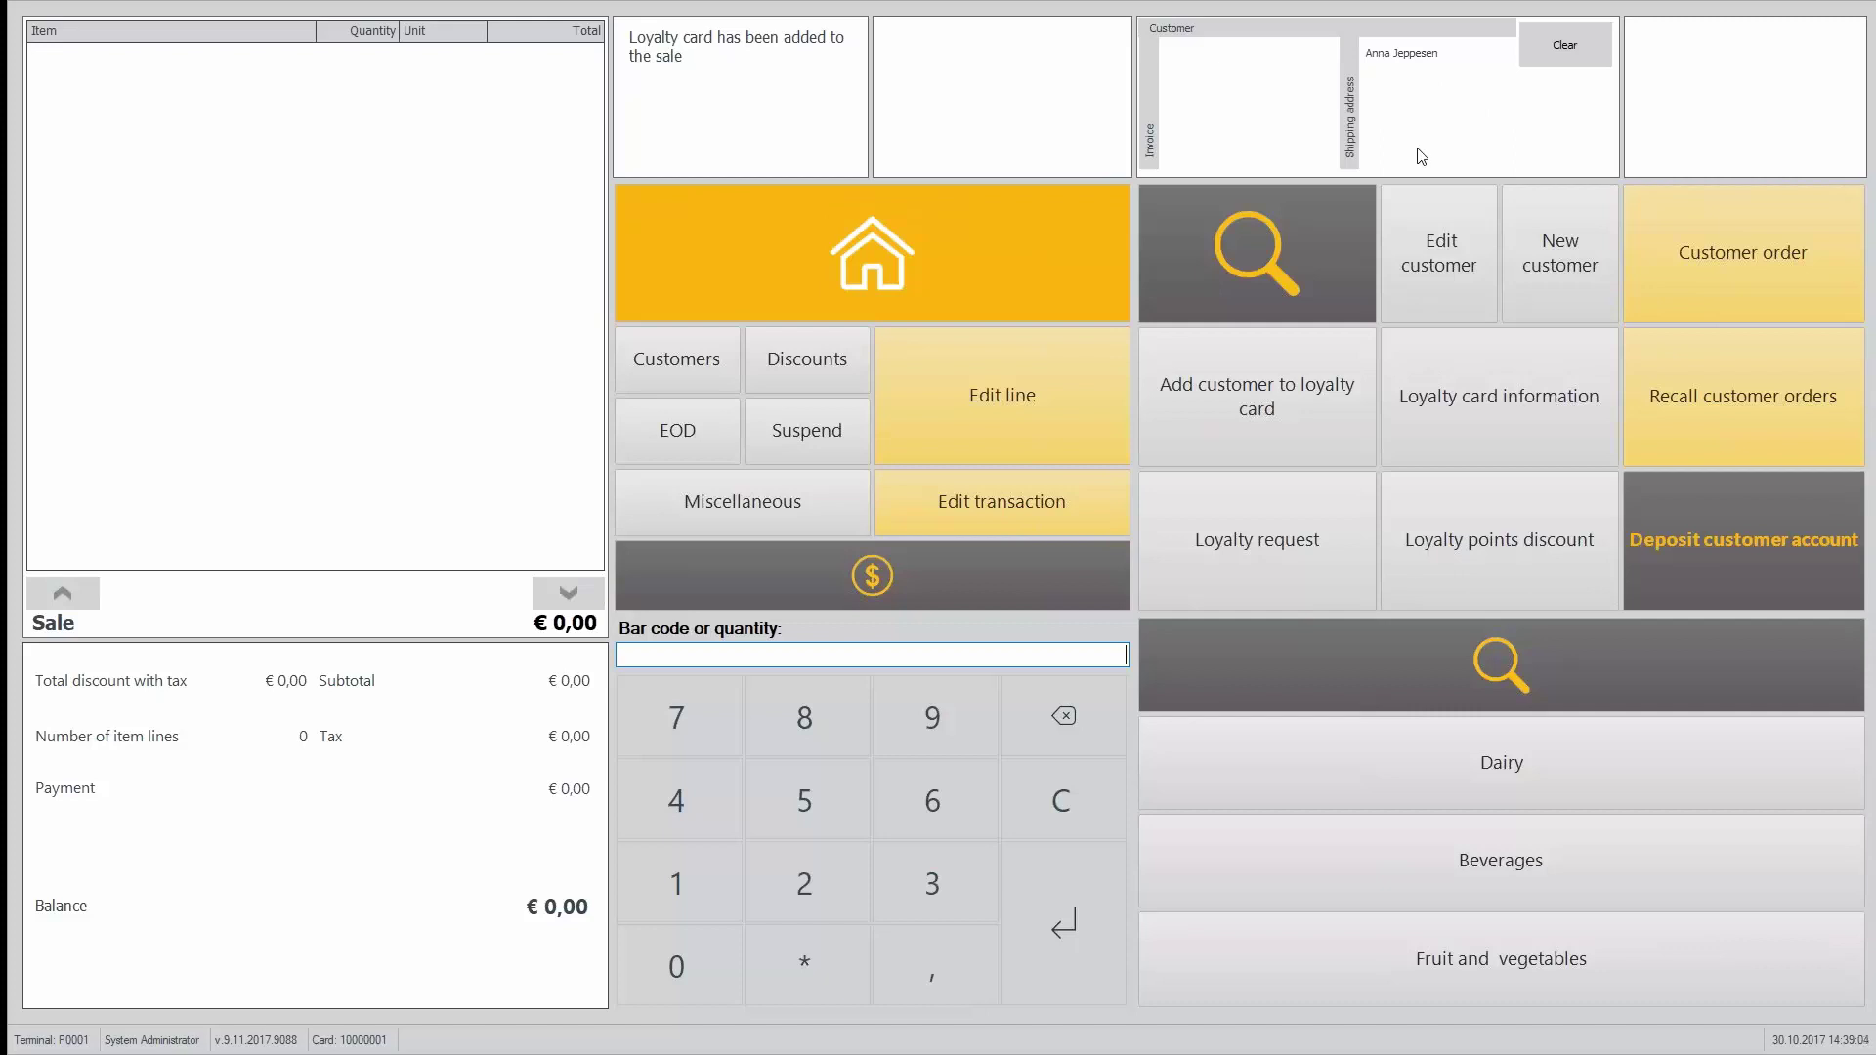
Step: Add milks and blueberry and strawberry yogurts, pricing the strawberry yogurt at 5,00, plus two more Milk 1 Liter
click(1509, 719)
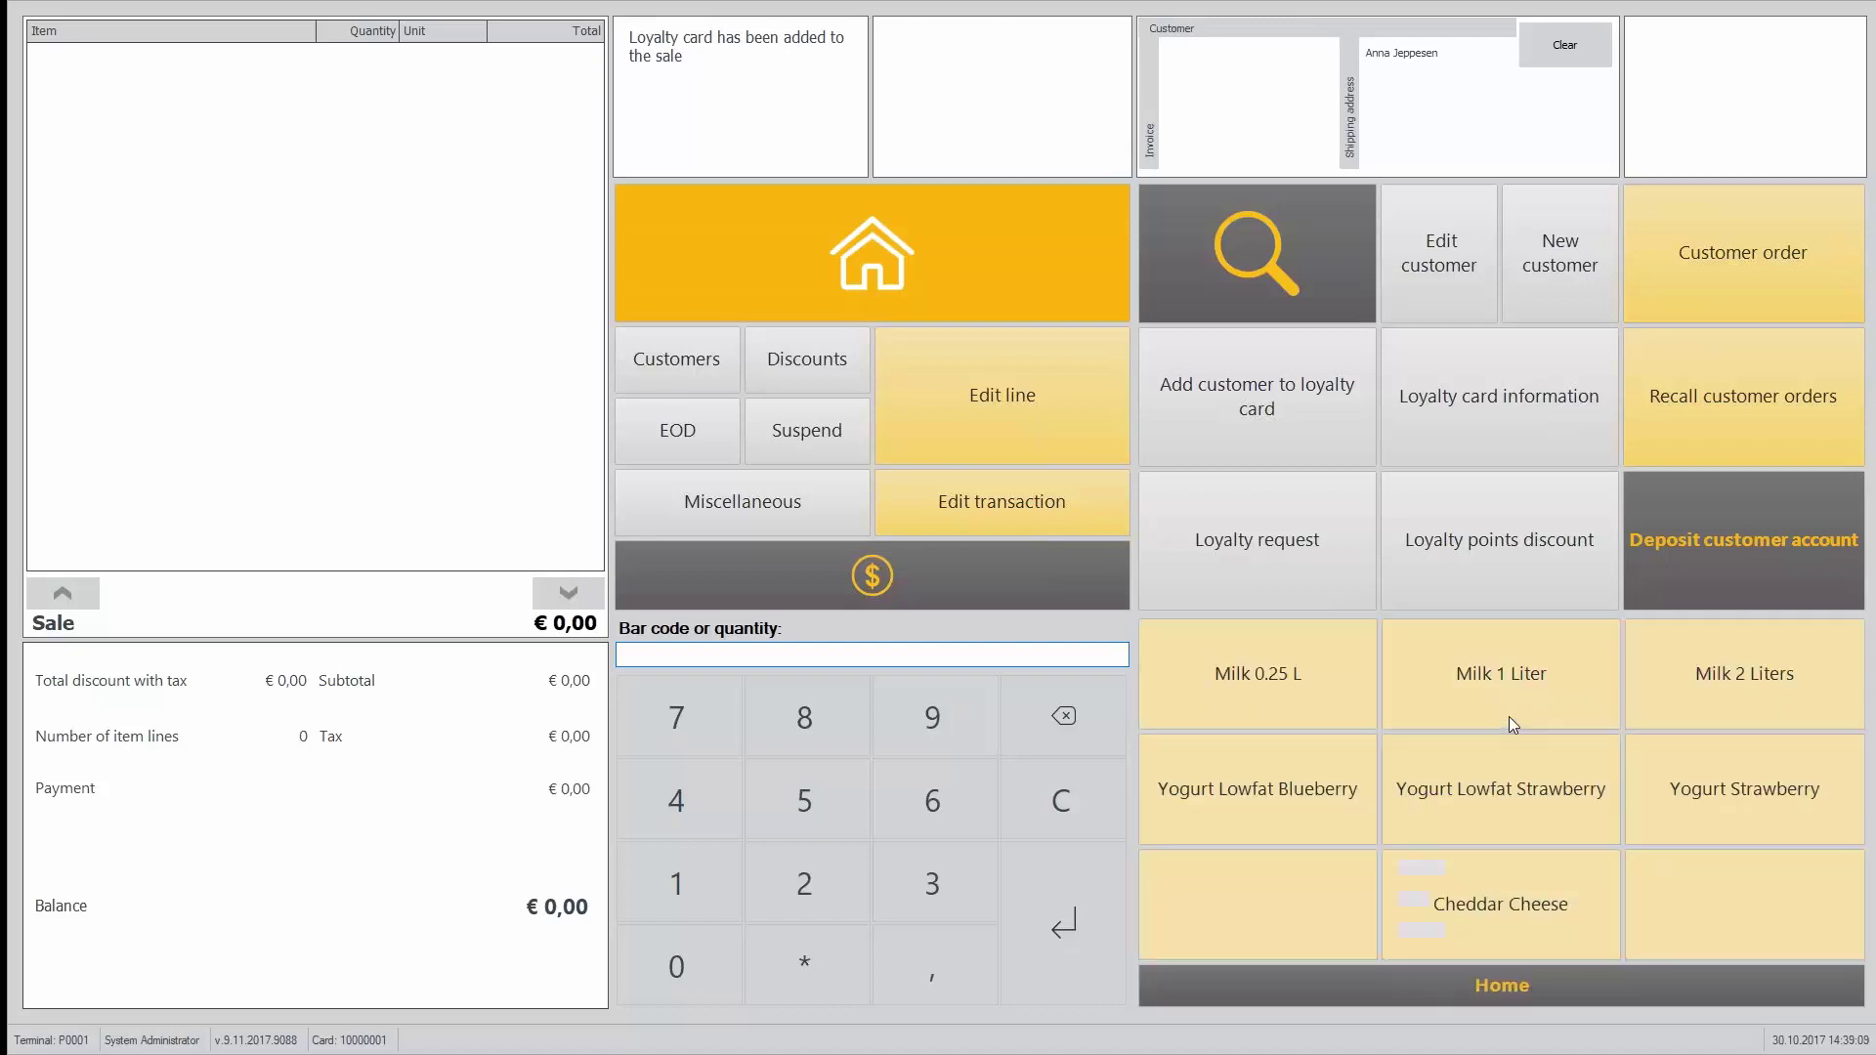
click(1373, 684)
click(1407, 684)
click(1738, 671)
click(1237, 824)
click(1482, 813)
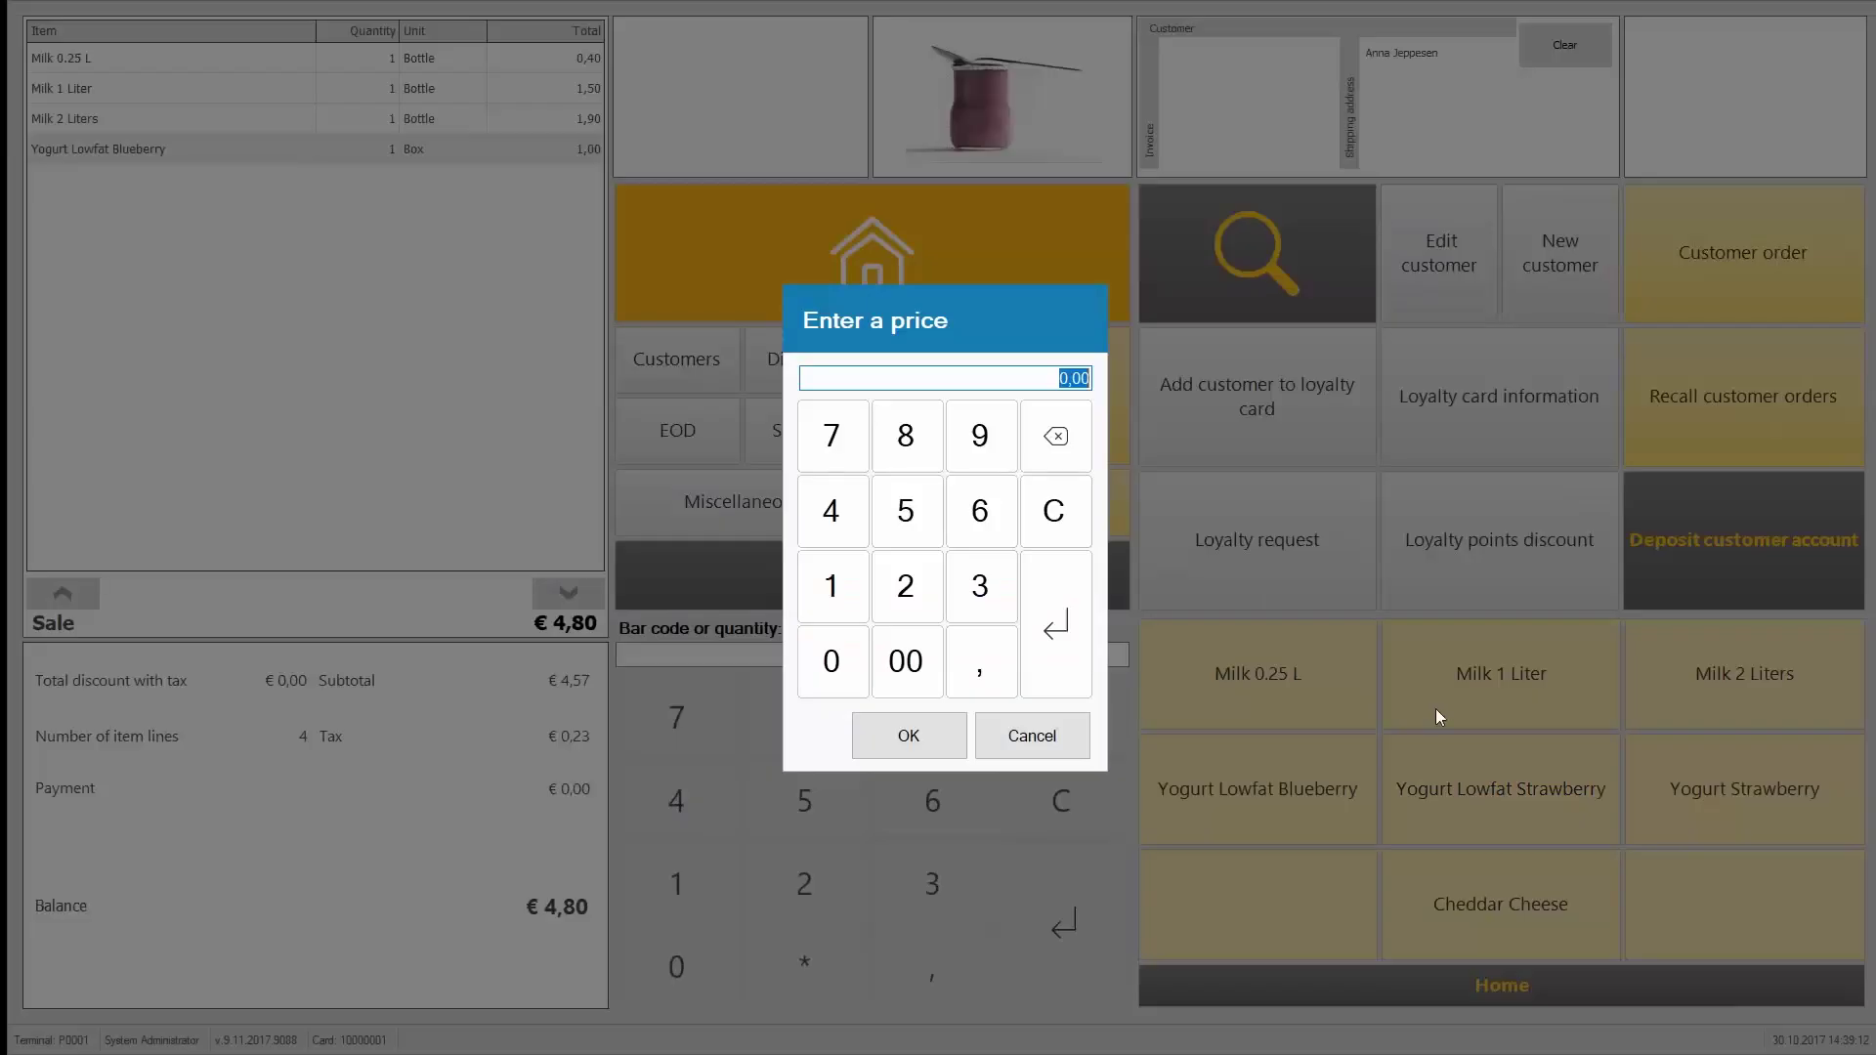
click(906, 510)
click(908, 735)
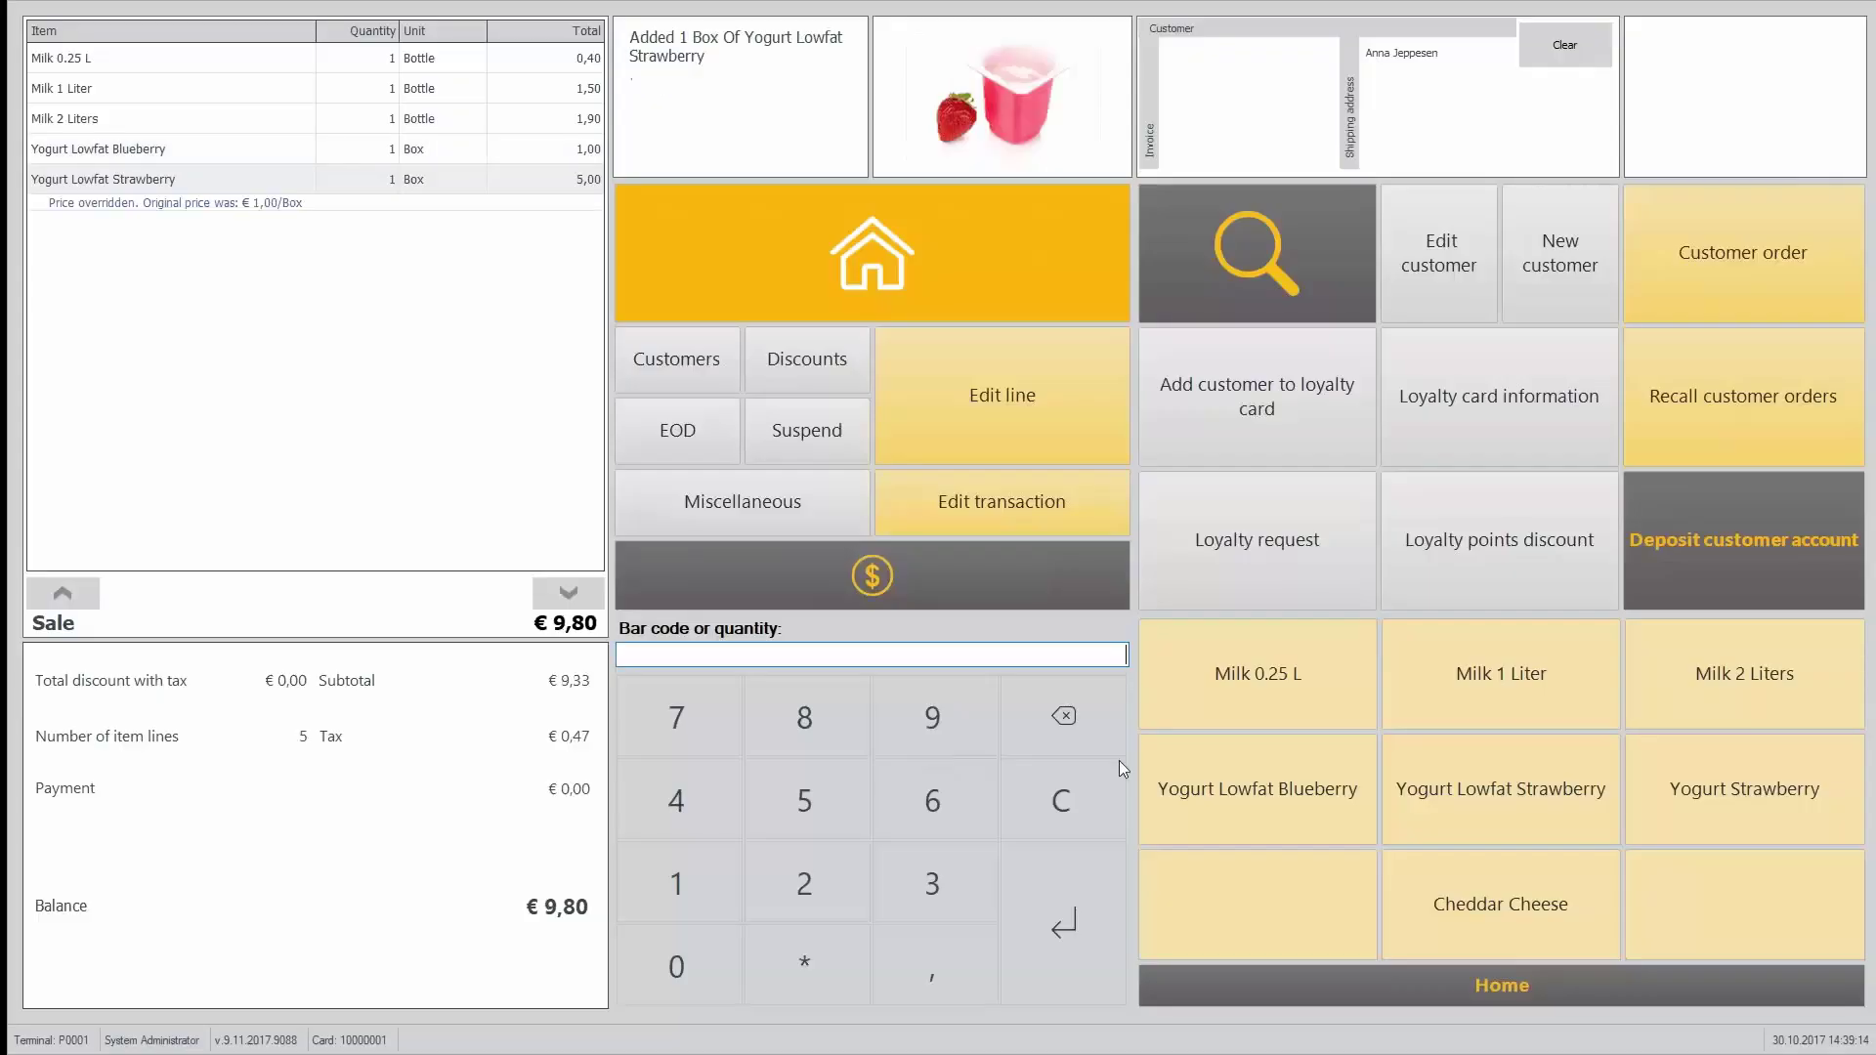
click(1543, 707)
click(1542, 707)
click(1542, 706)
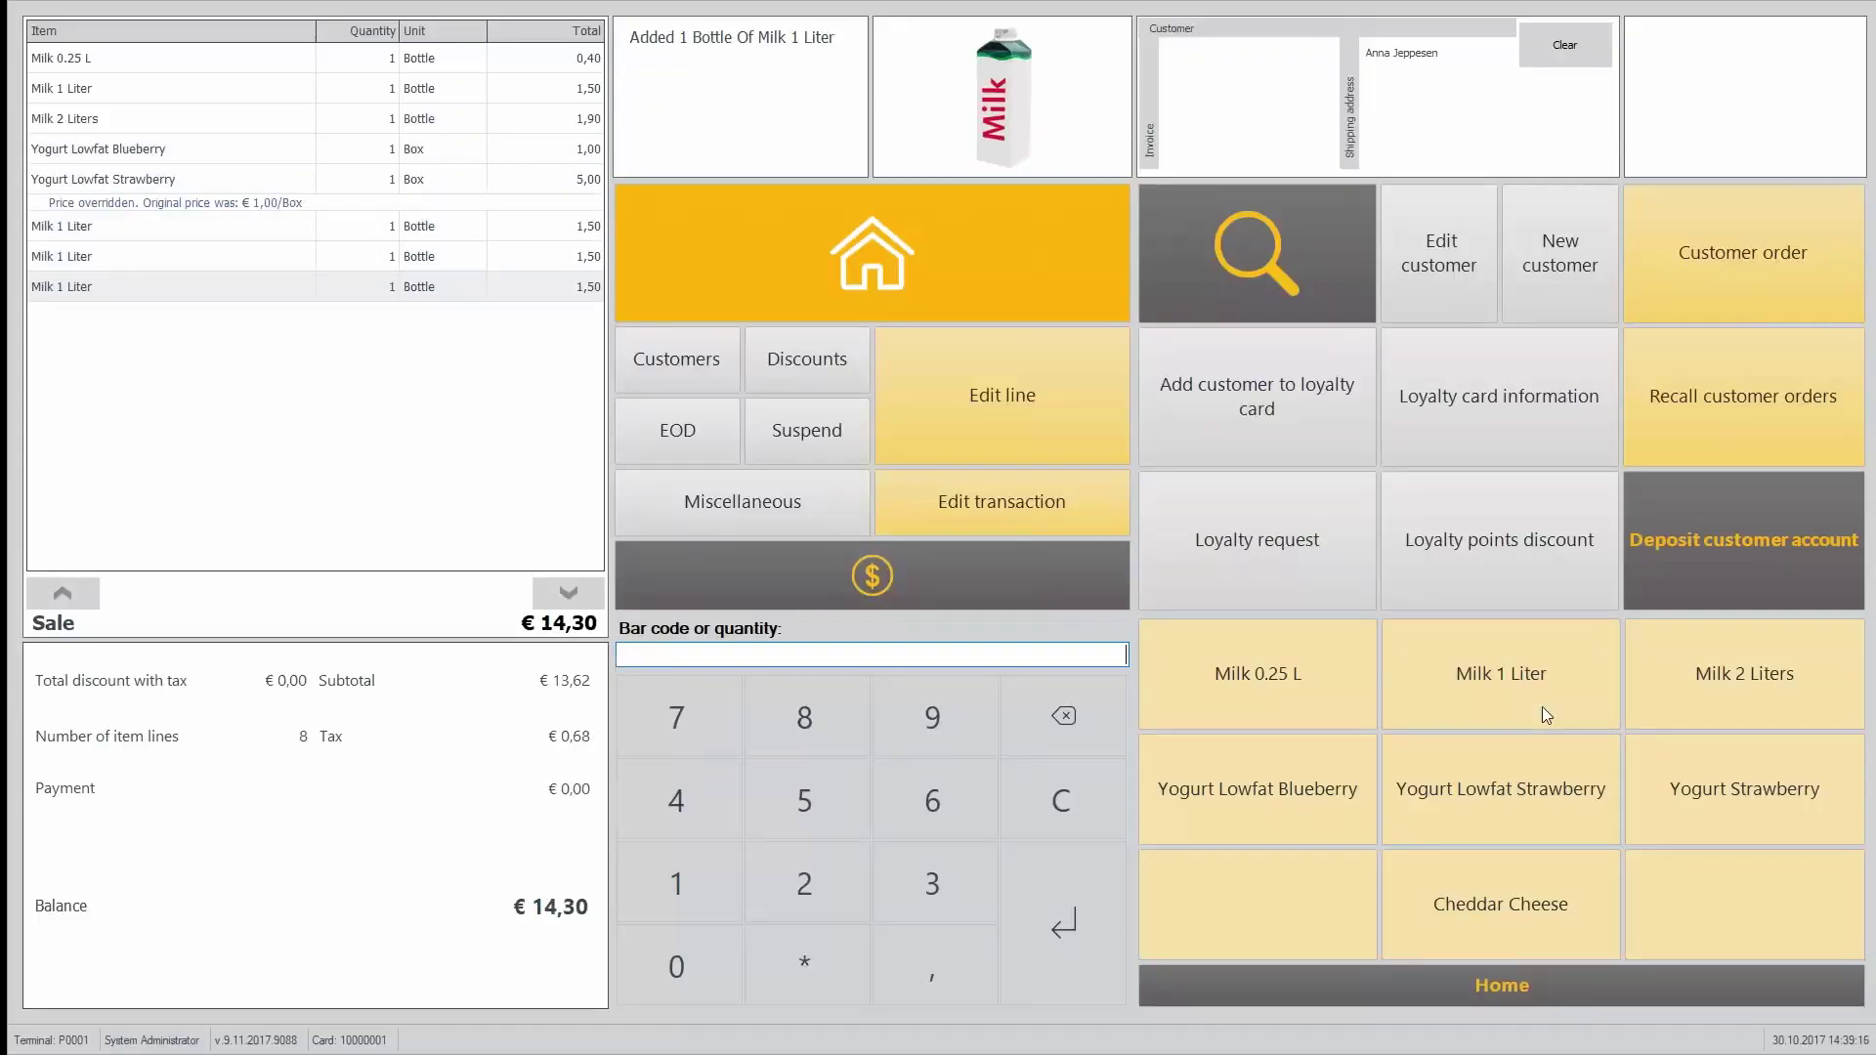
Step: Pay the € 14,30 total in cash
click(1021, 571)
click(1452, 237)
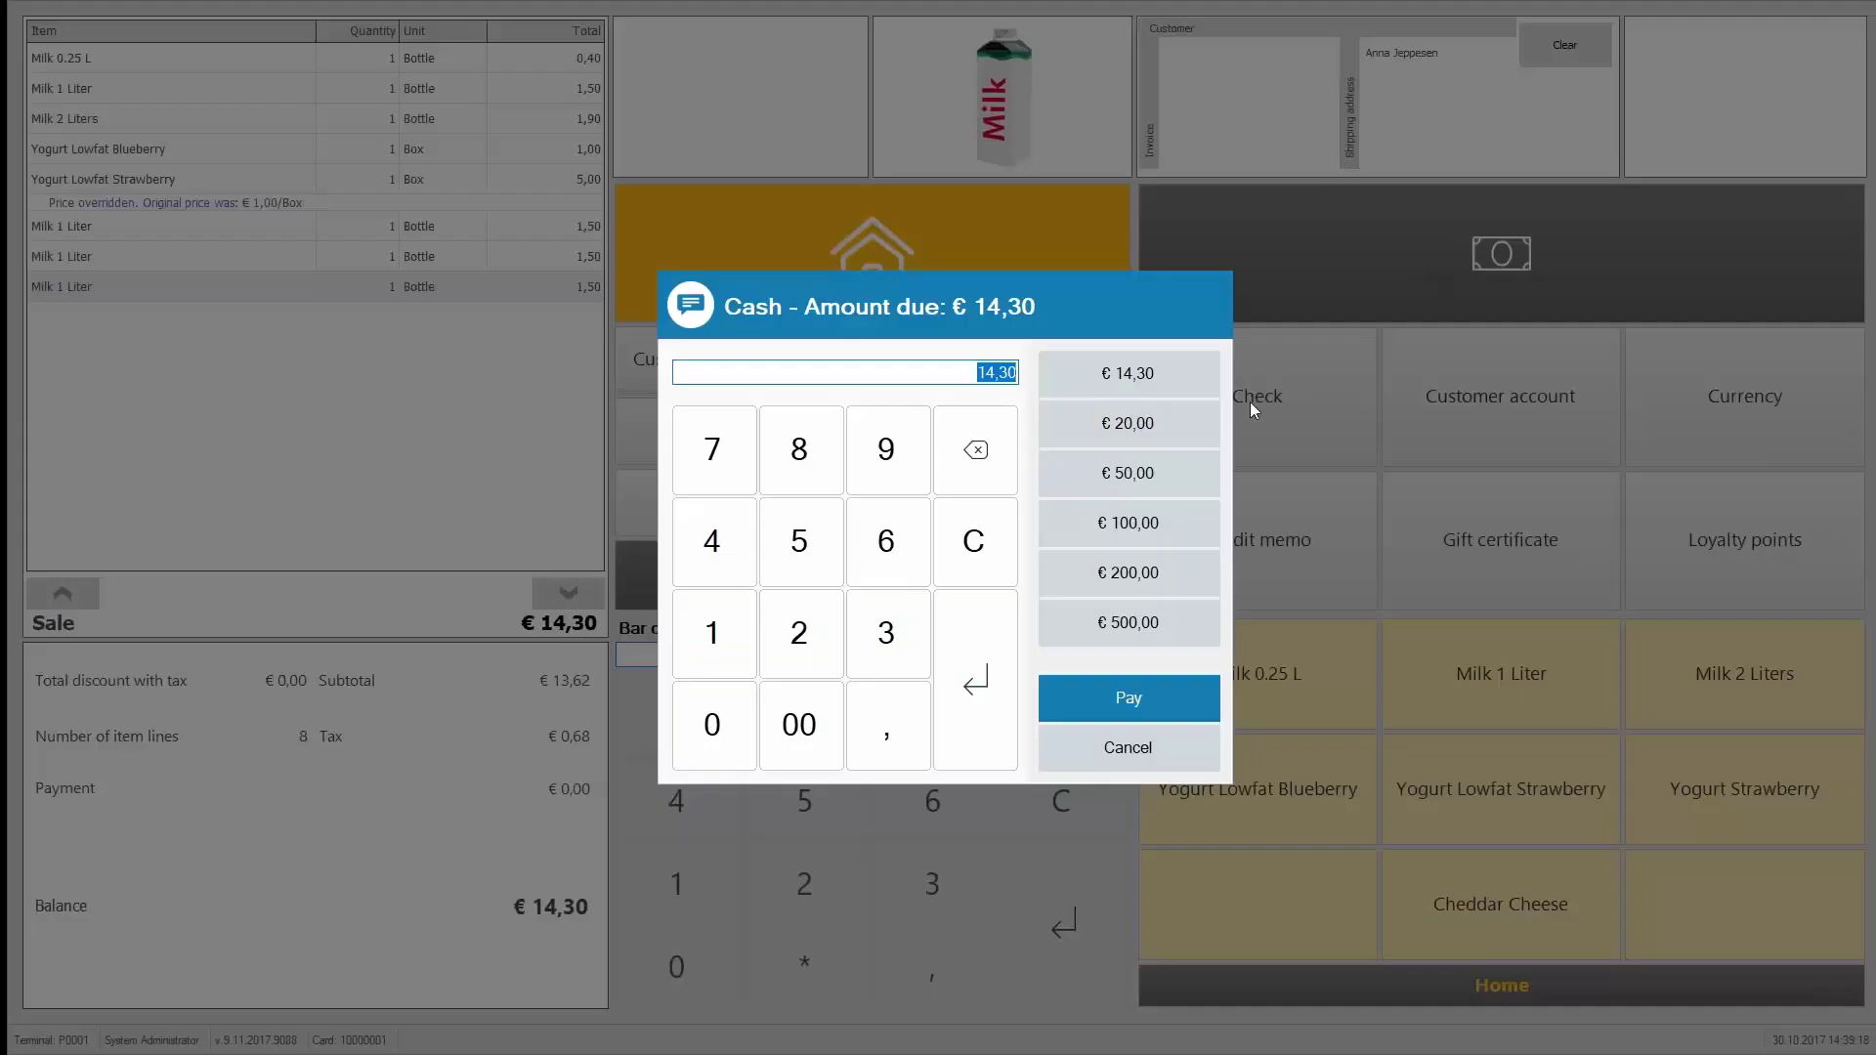
click(1133, 386)
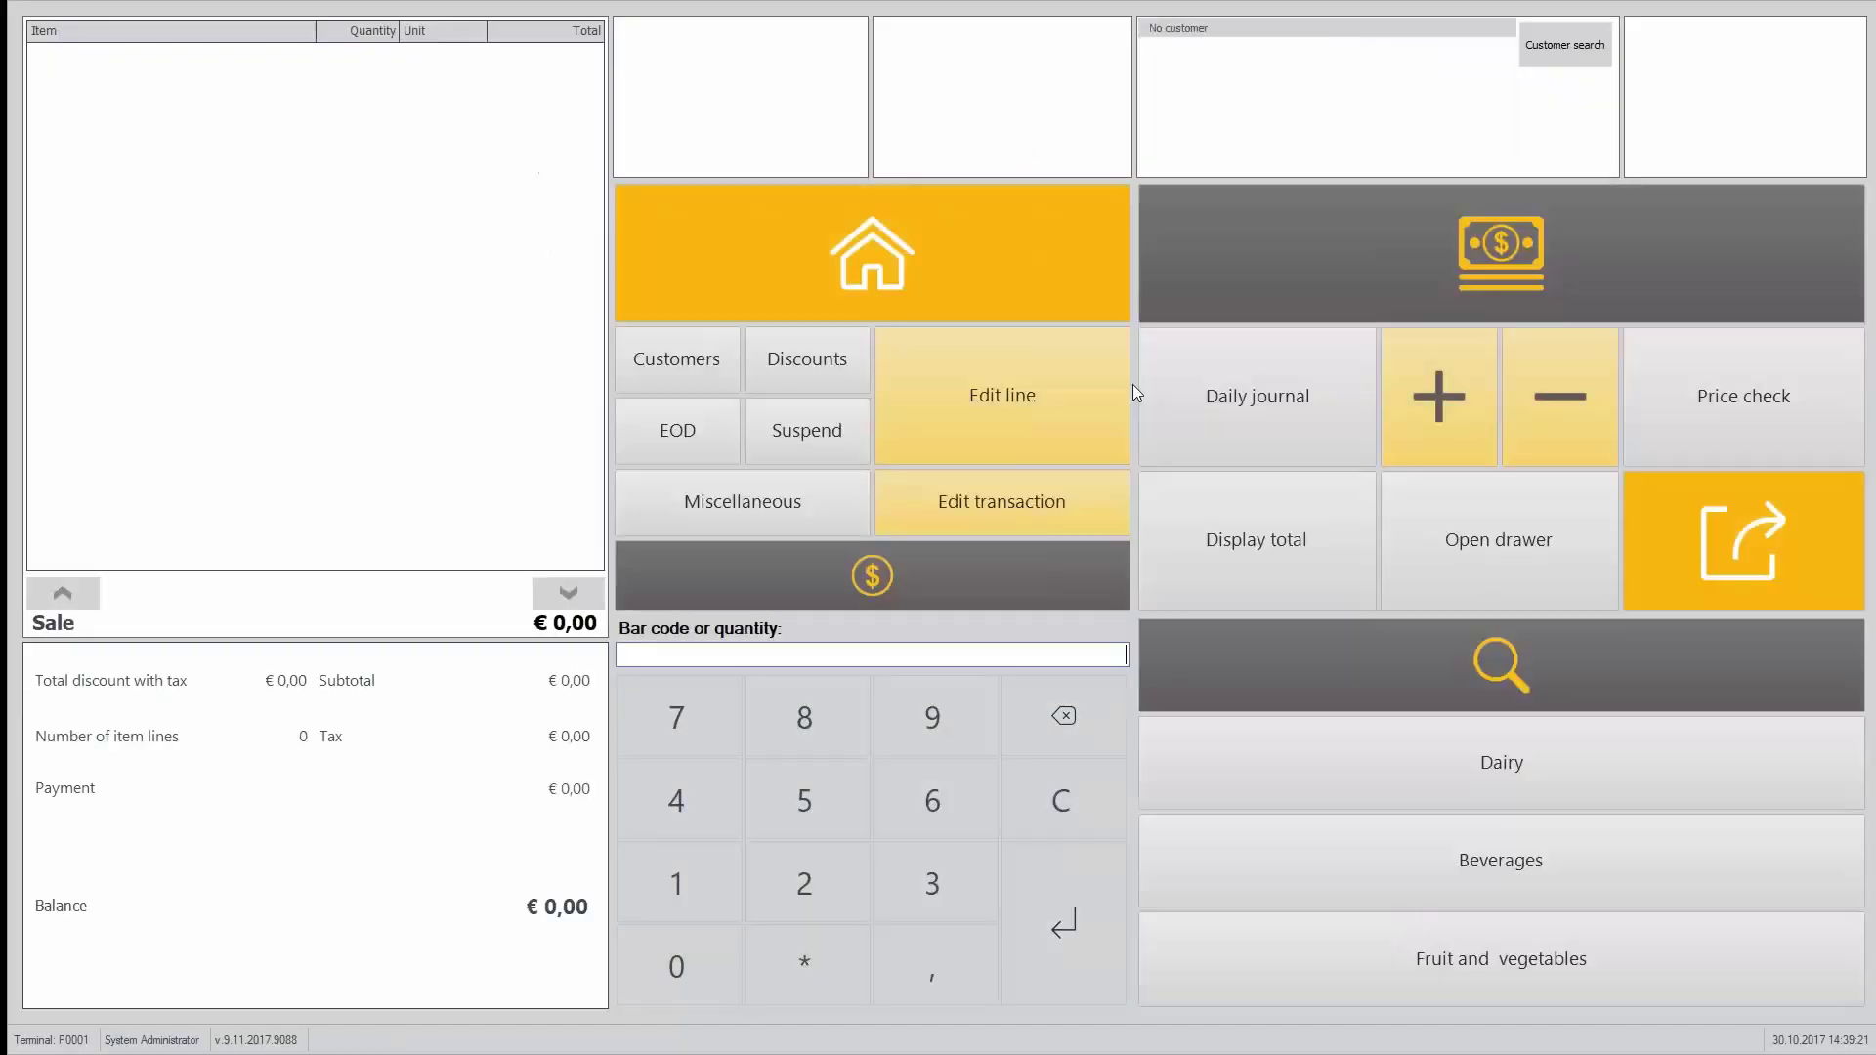
Step: In Site Manager, review the customer's loyalty card and transactions showing 105 points, then return to POS
key(alt+Tab)
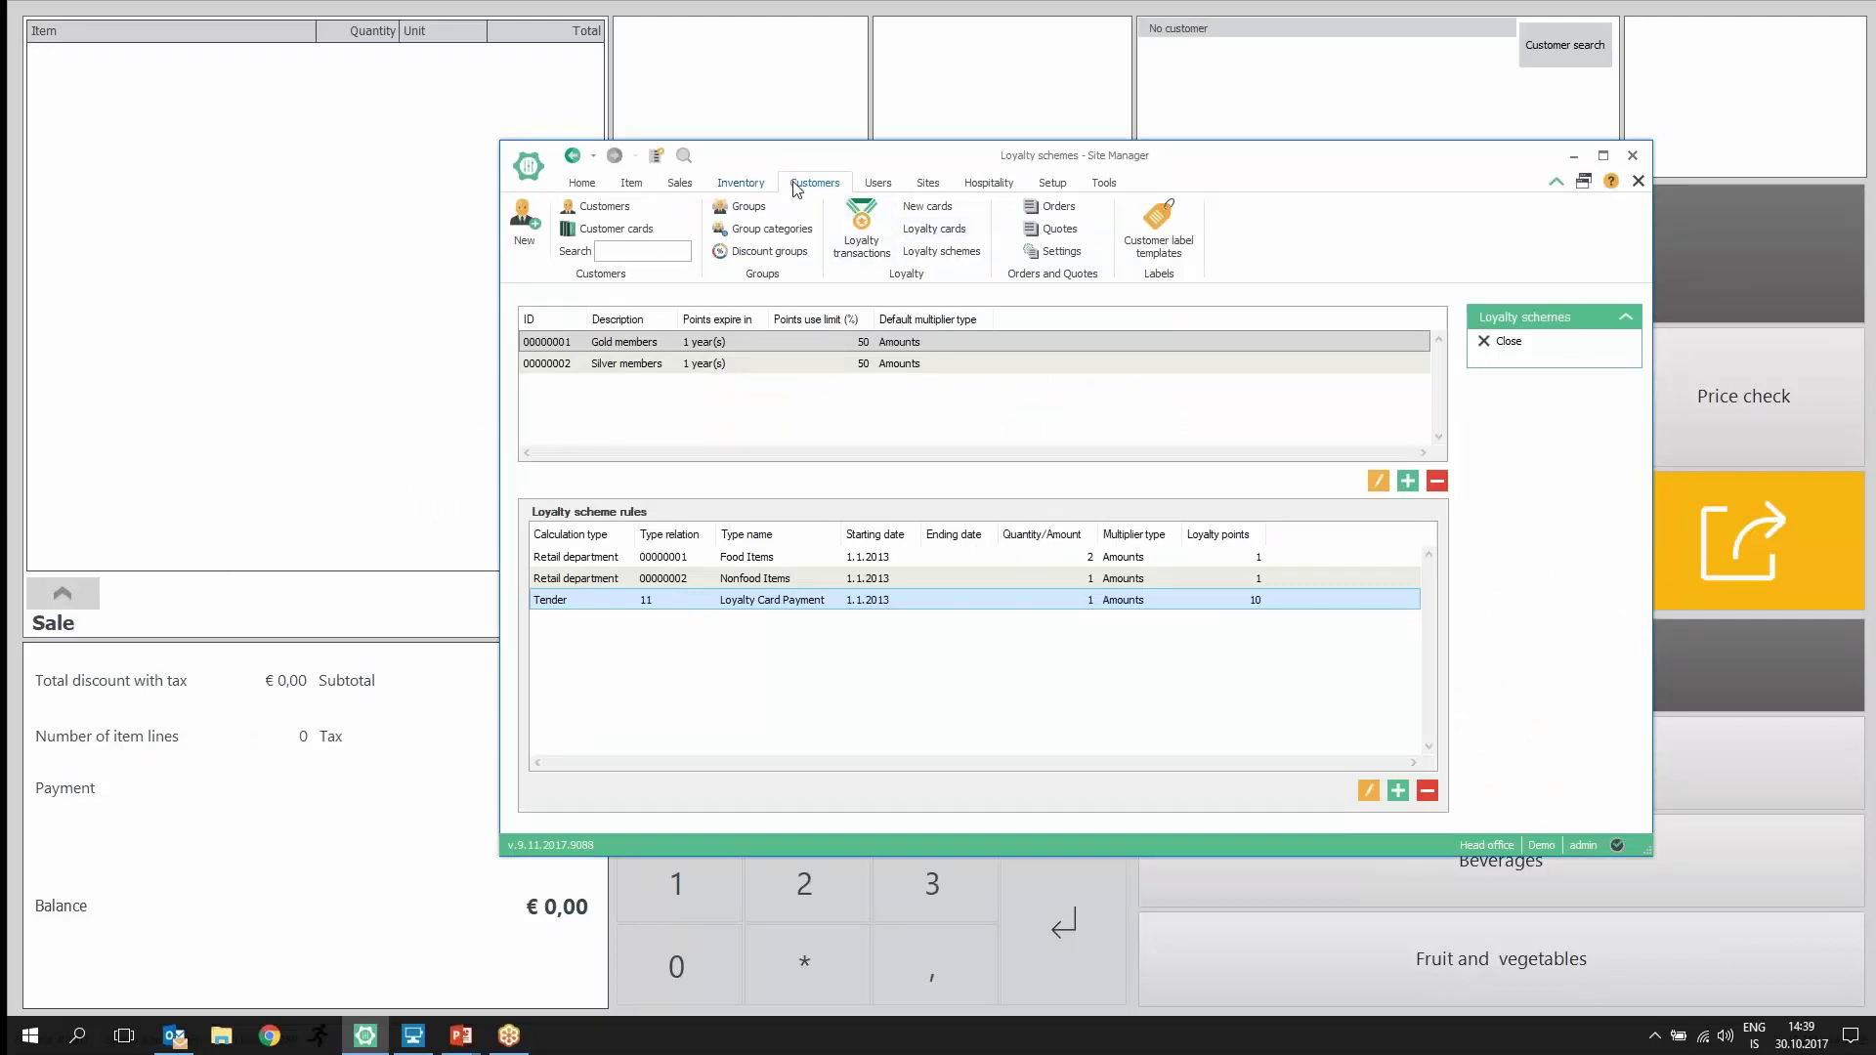
click(598, 207)
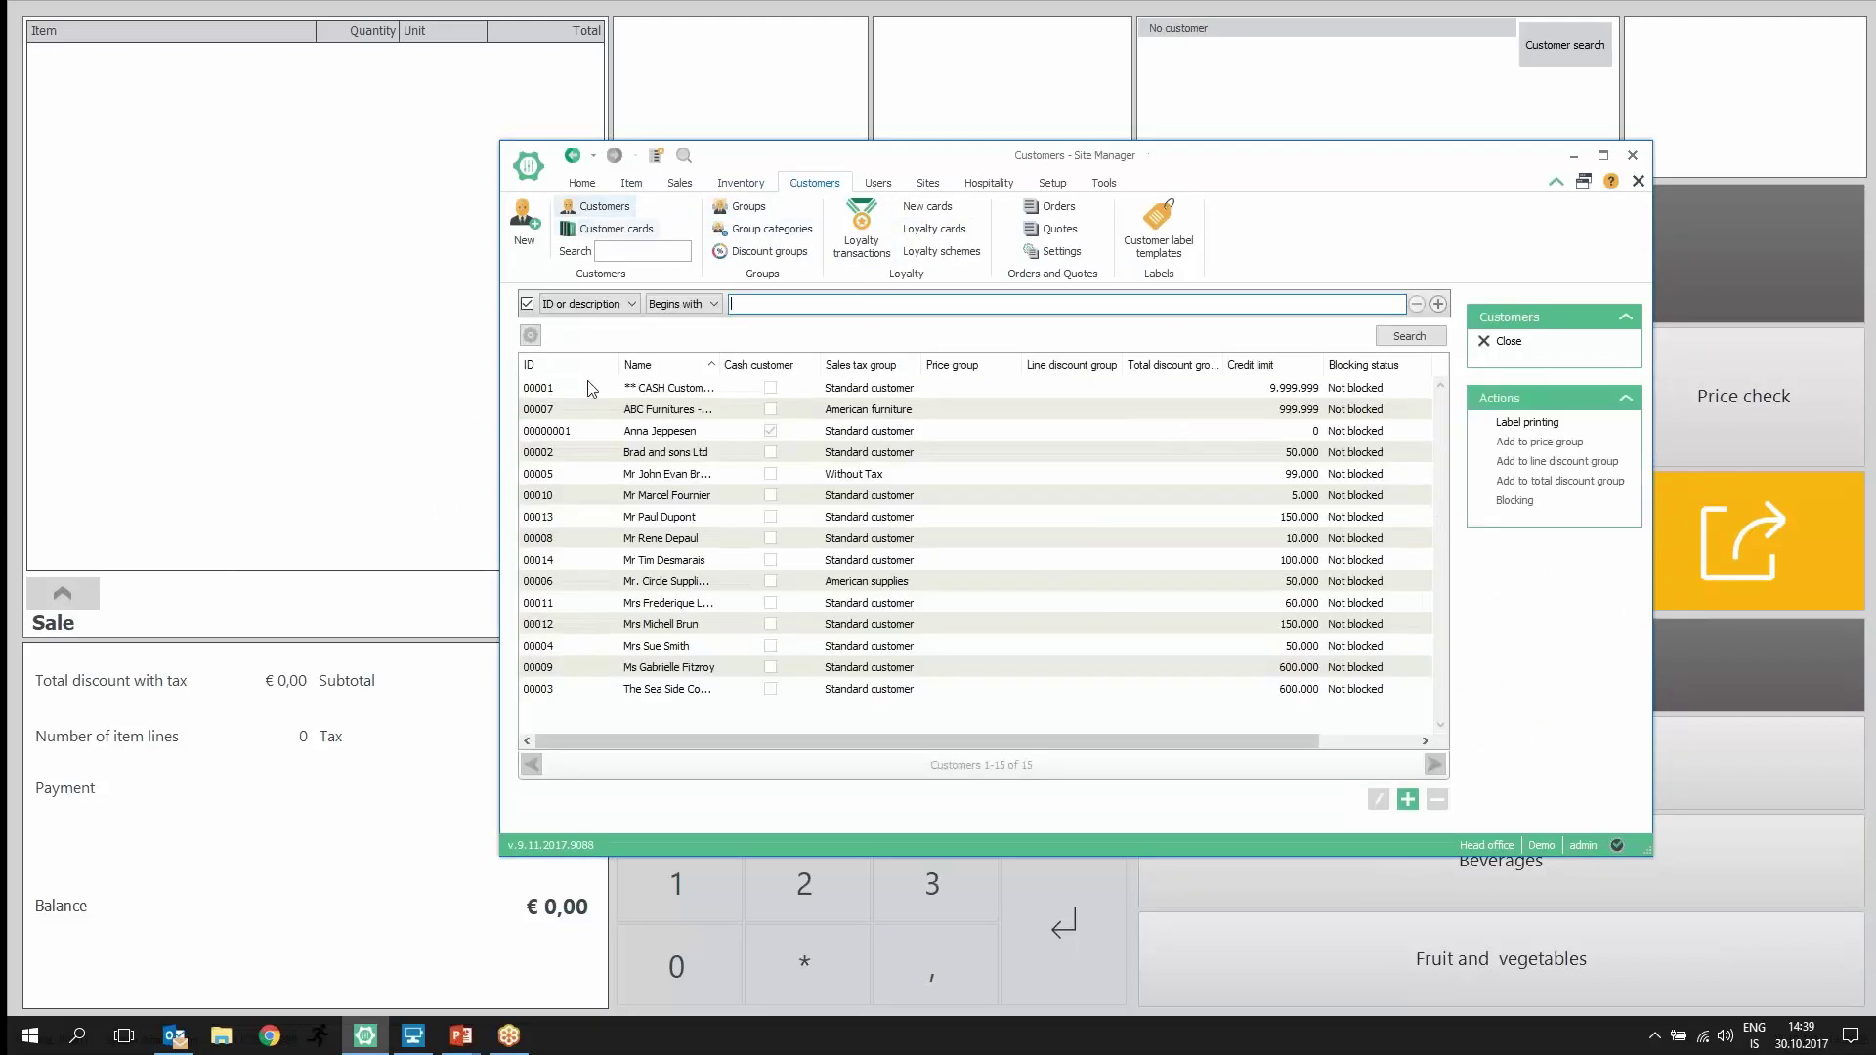
double_click(655, 431)
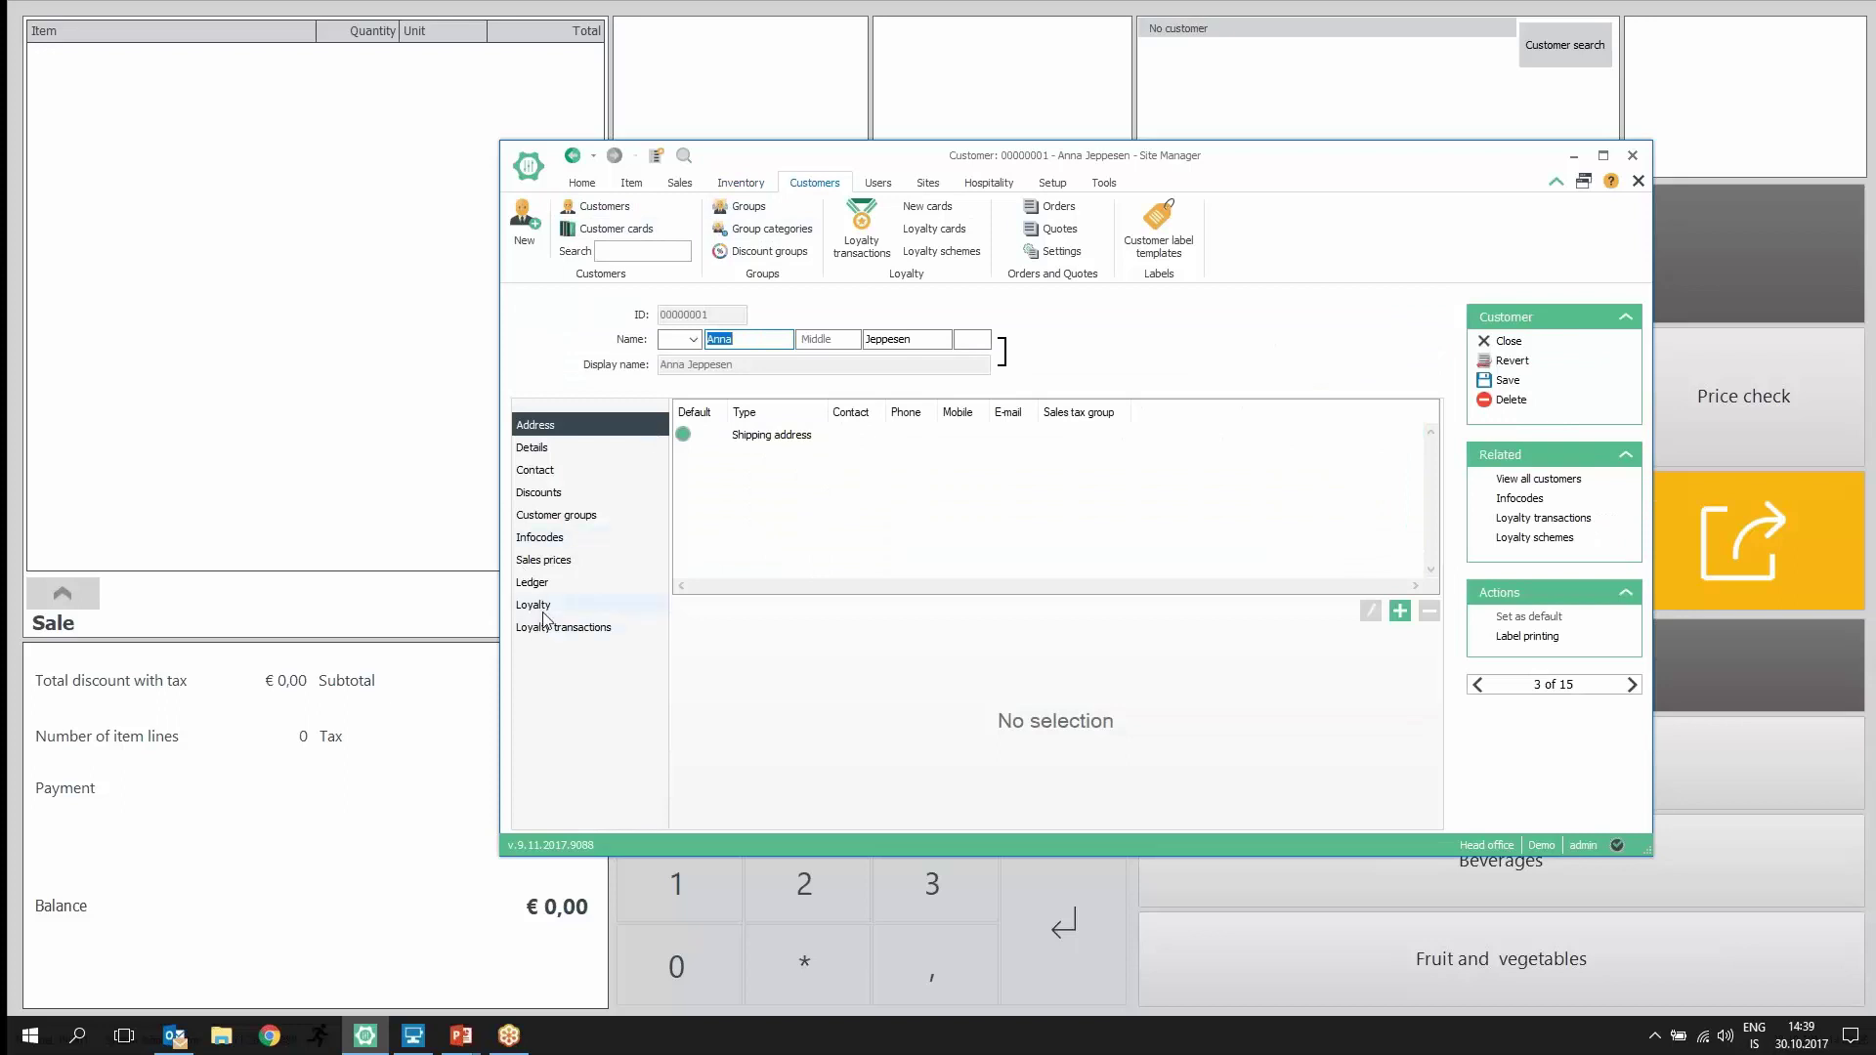
click(534, 606)
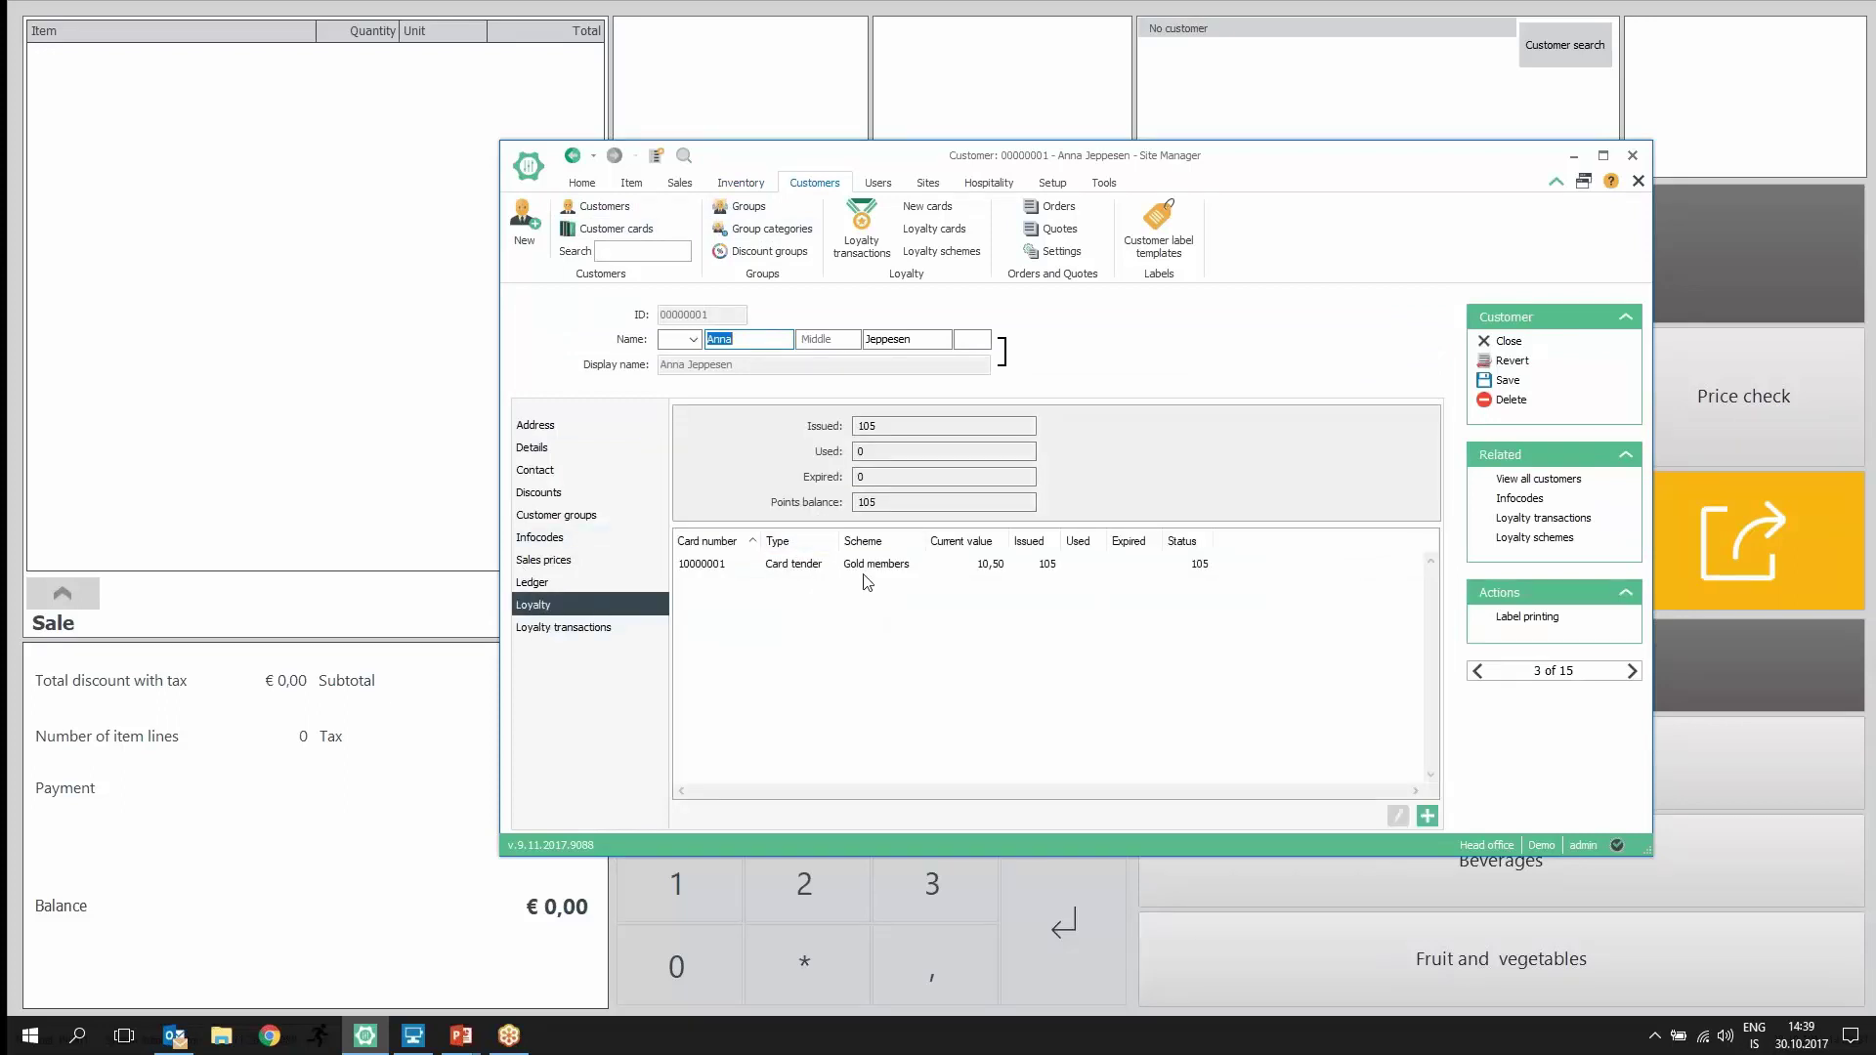
click(874, 566)
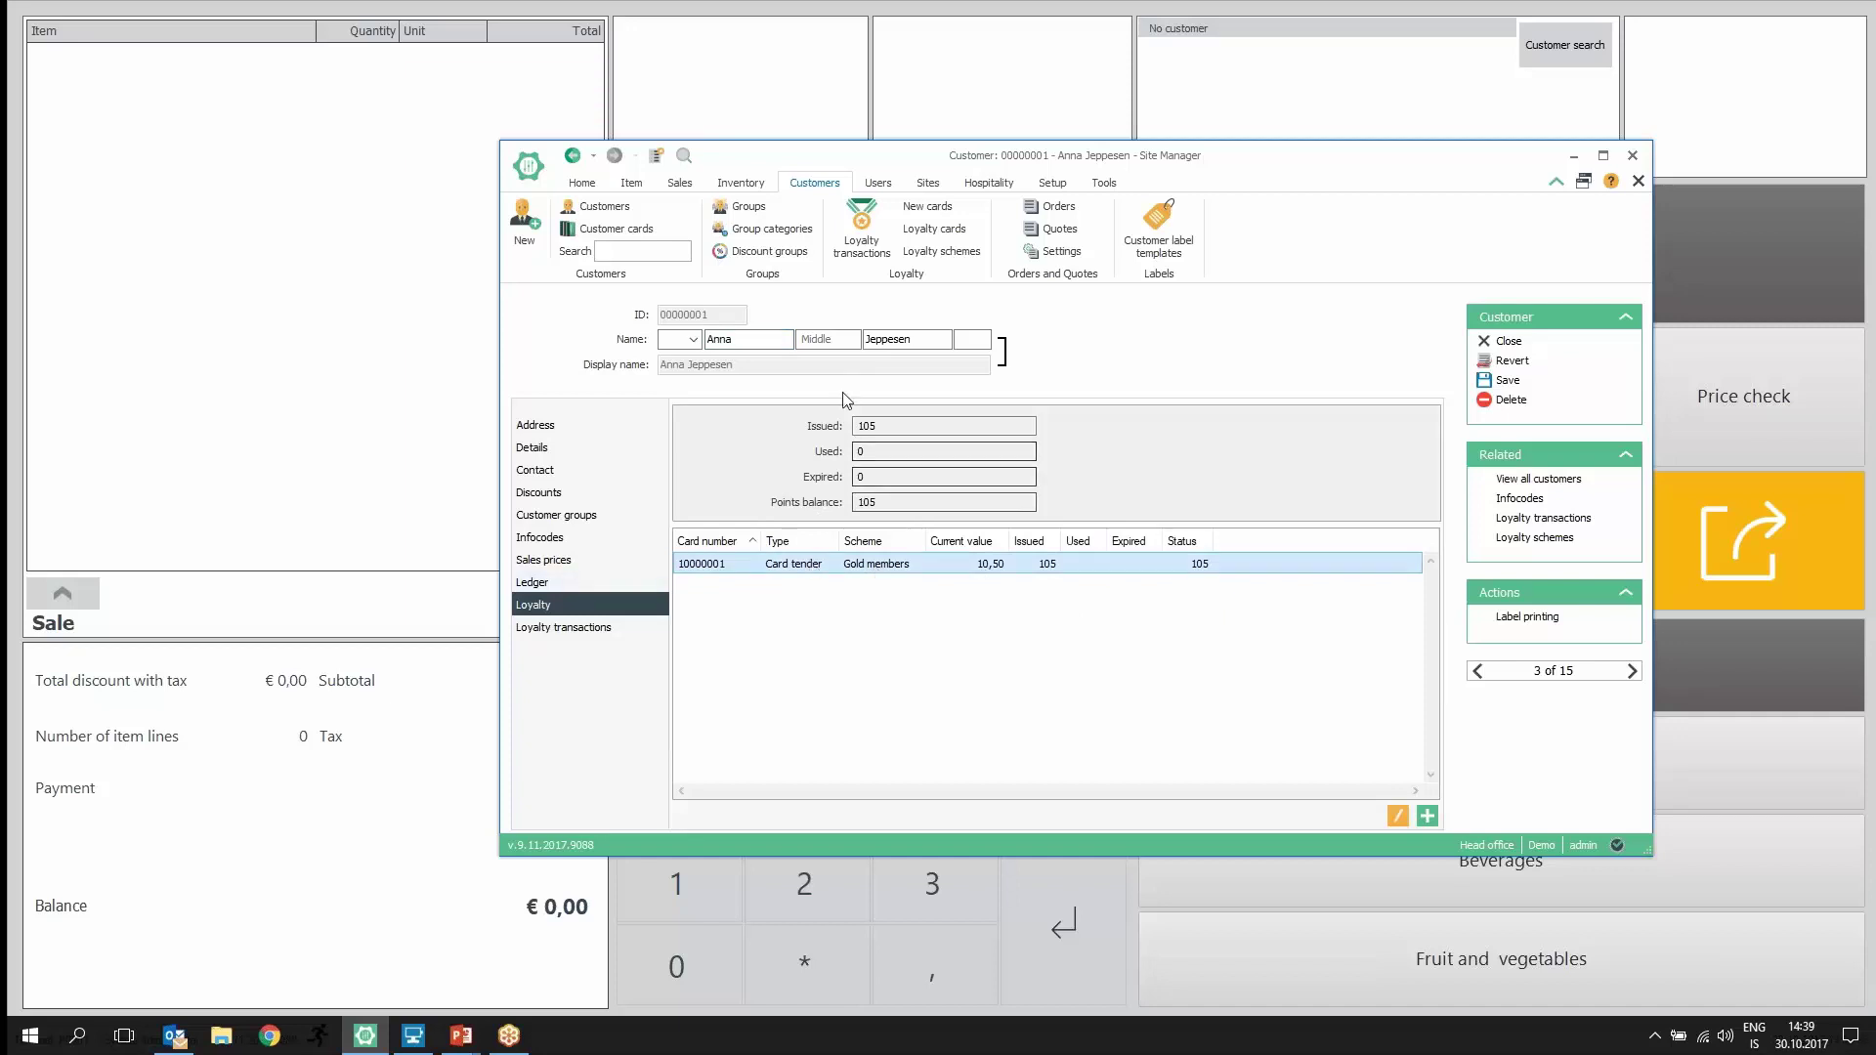
click(586, 628)
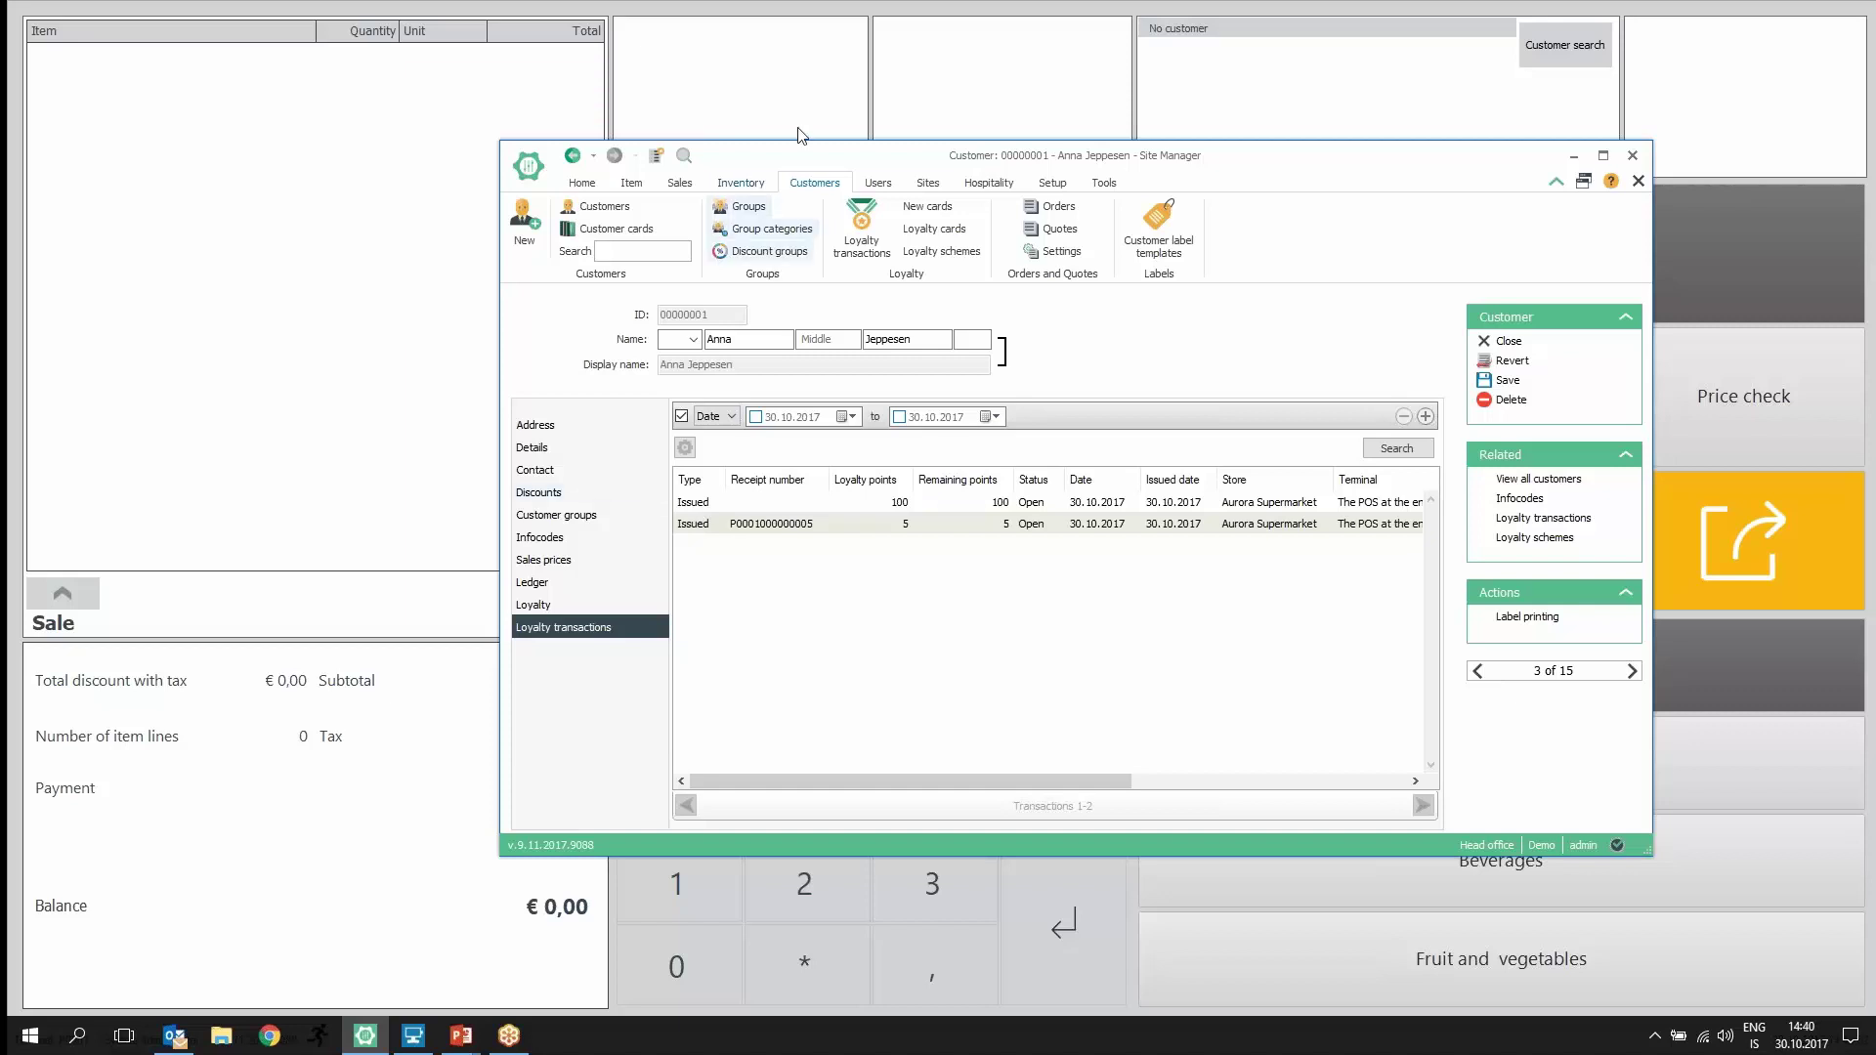
click(846, 72)
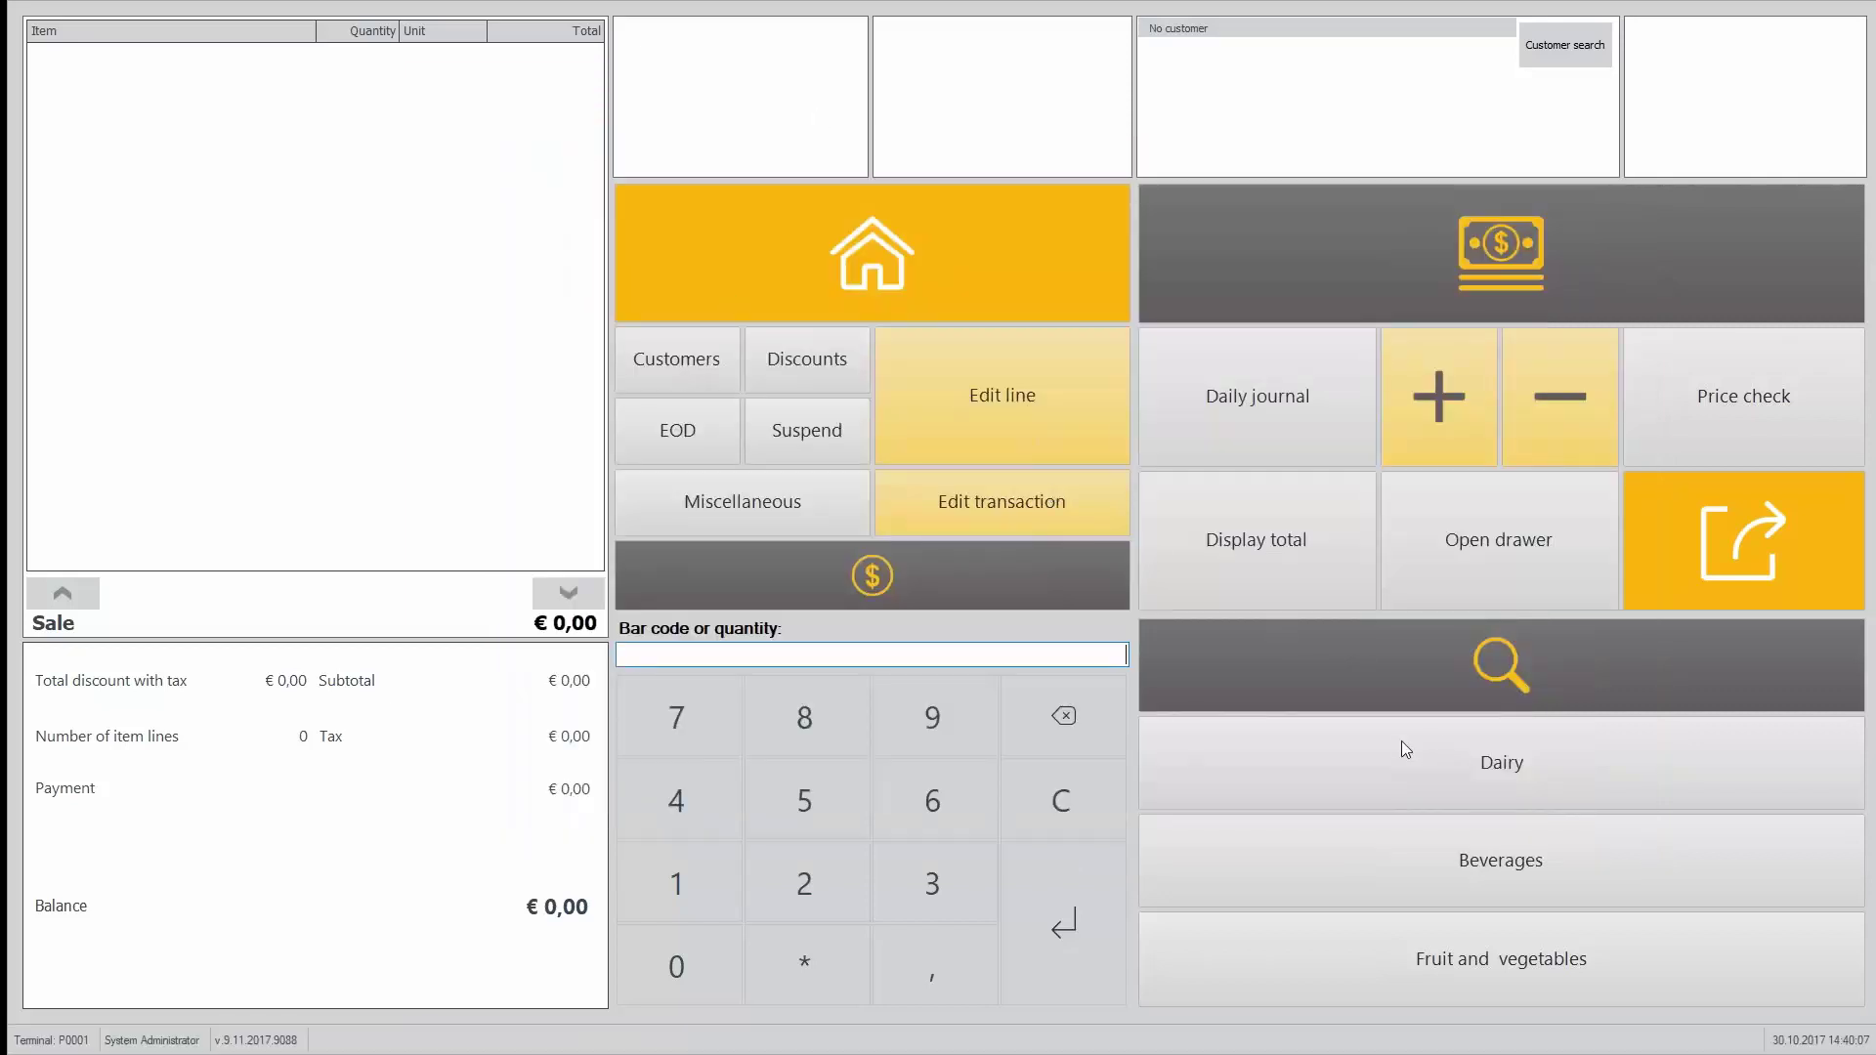
Step: Add an ACE Dishwasher with serial number 43053584 to the sale
click(1451, 694)
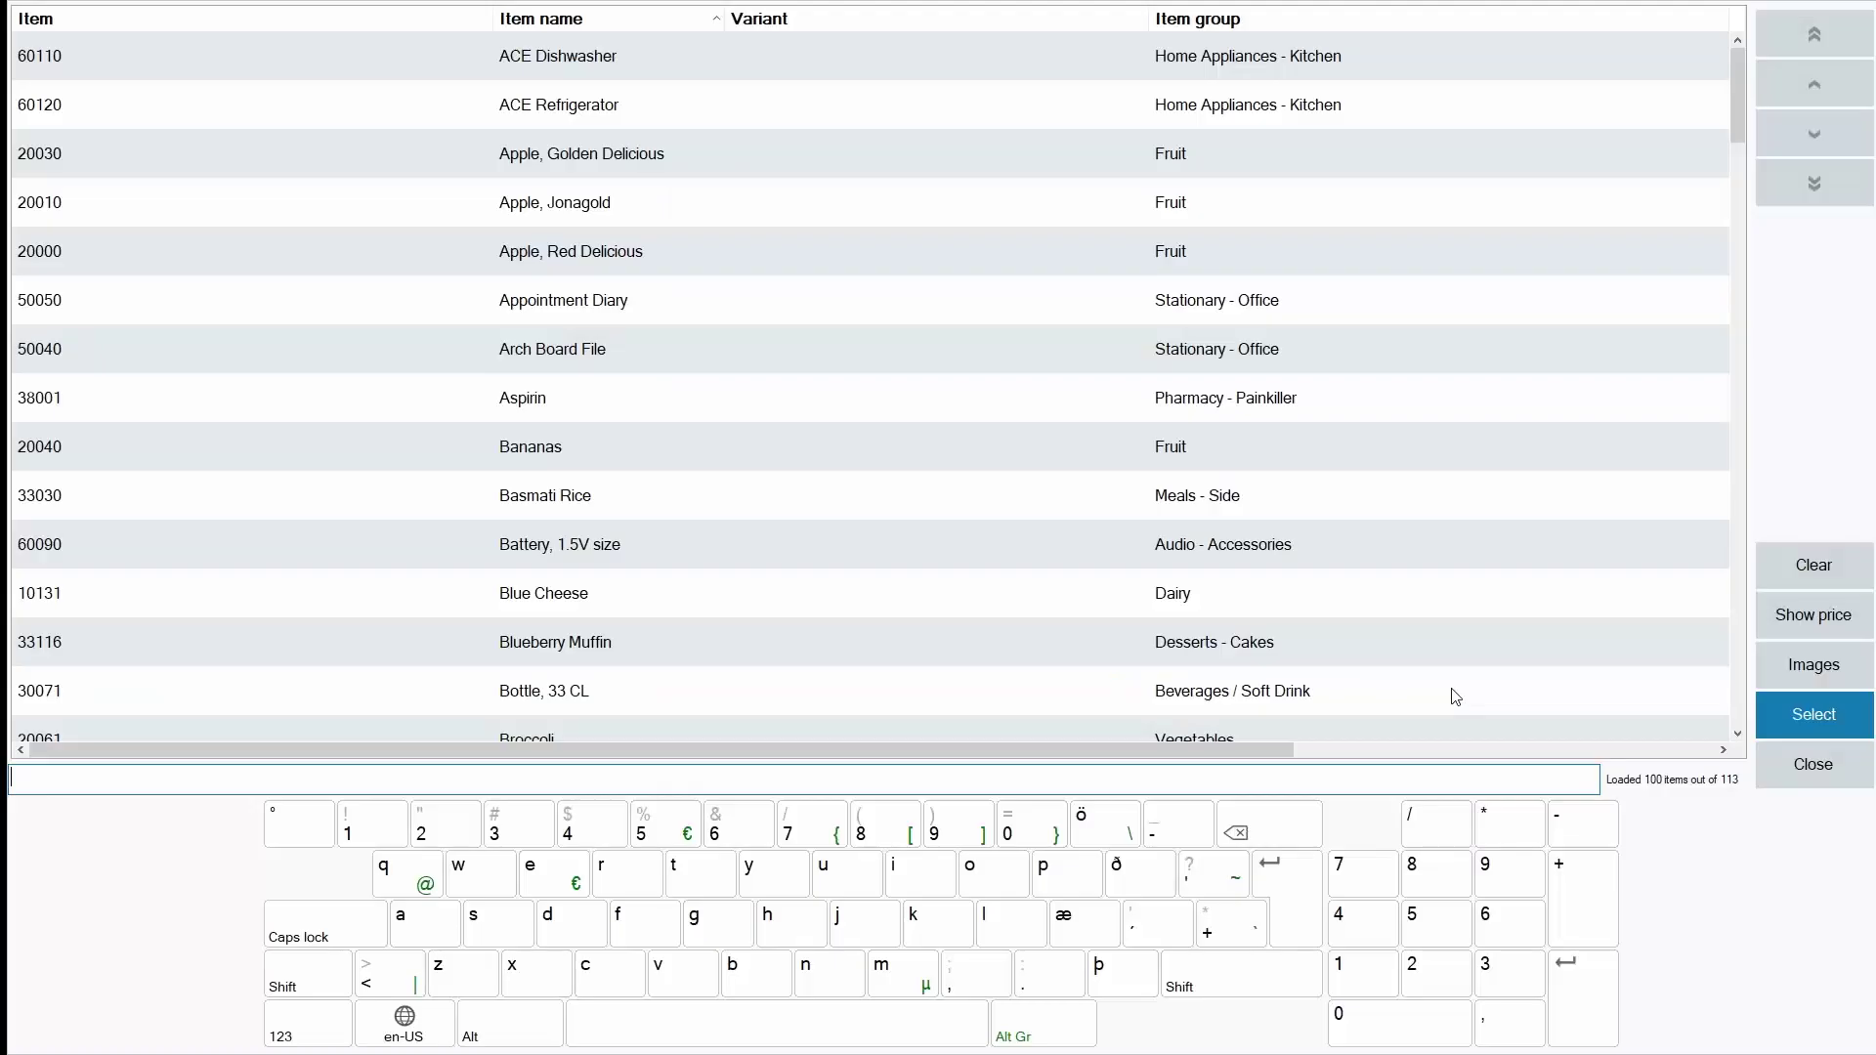
double_click(682, 49)
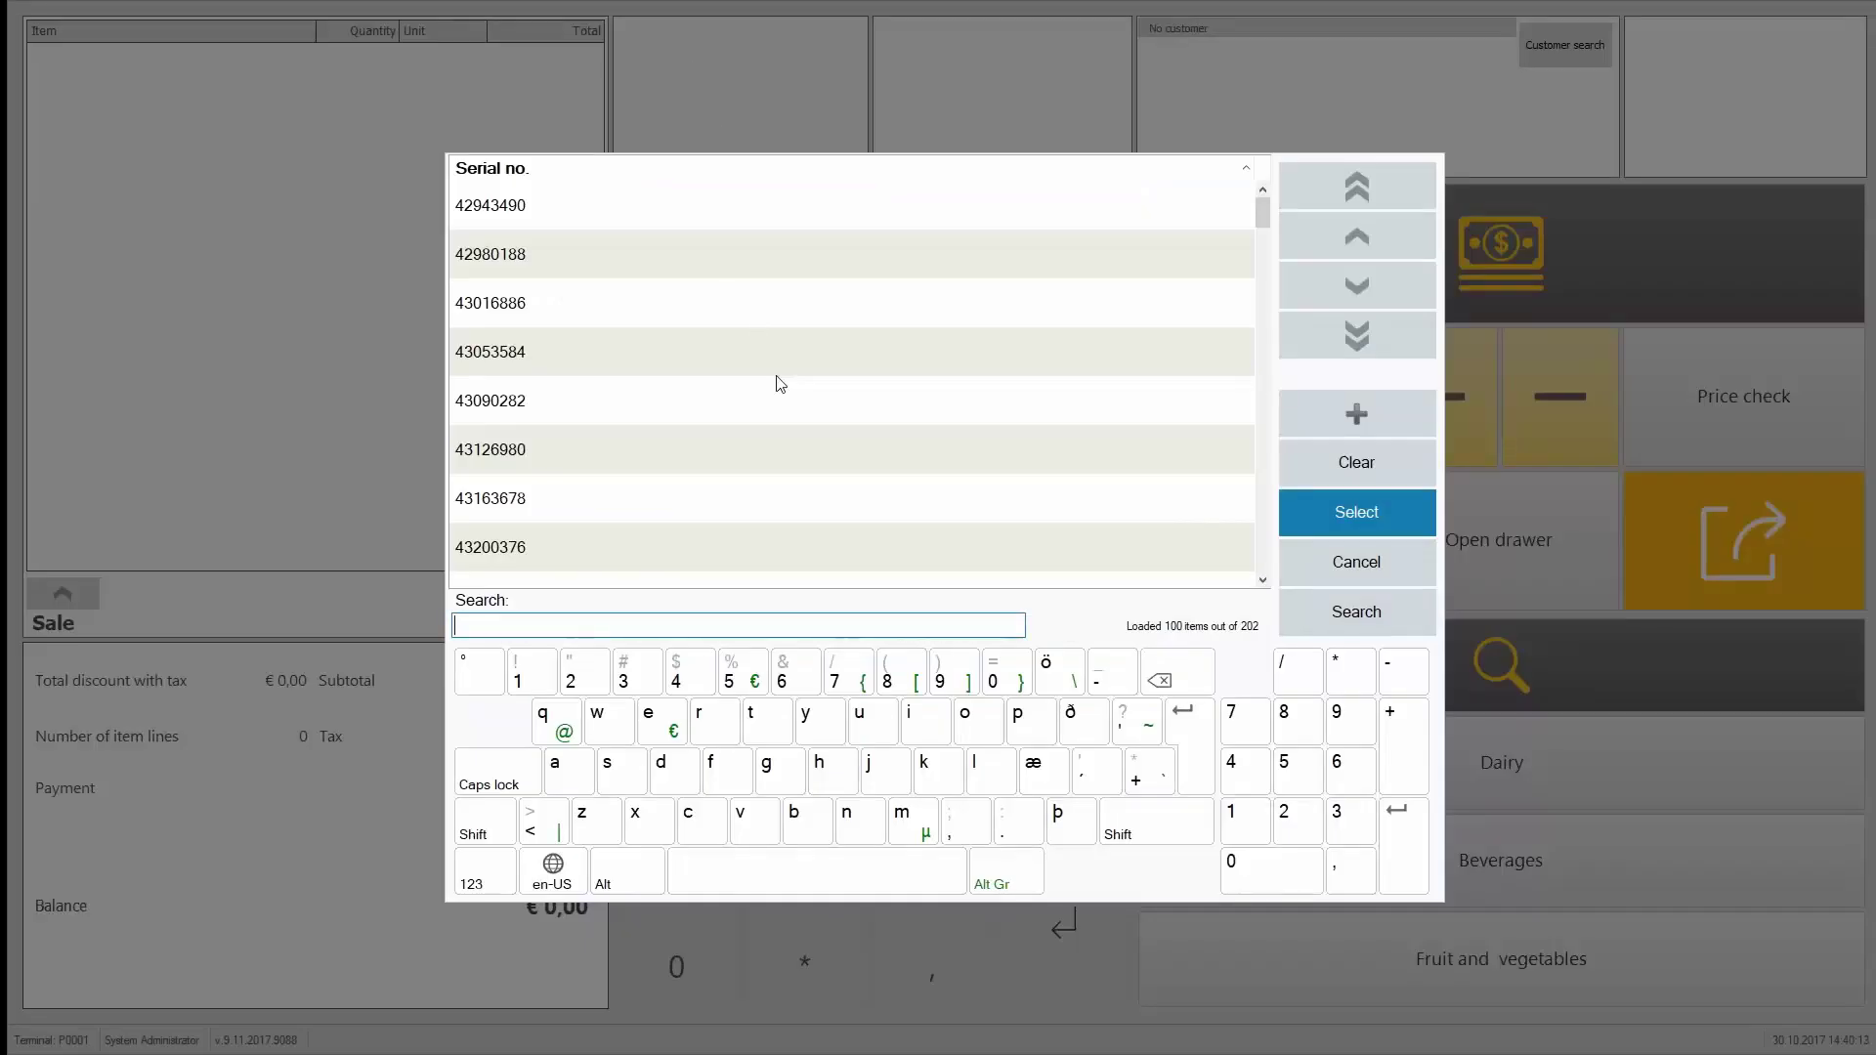
double_click(623, 348)
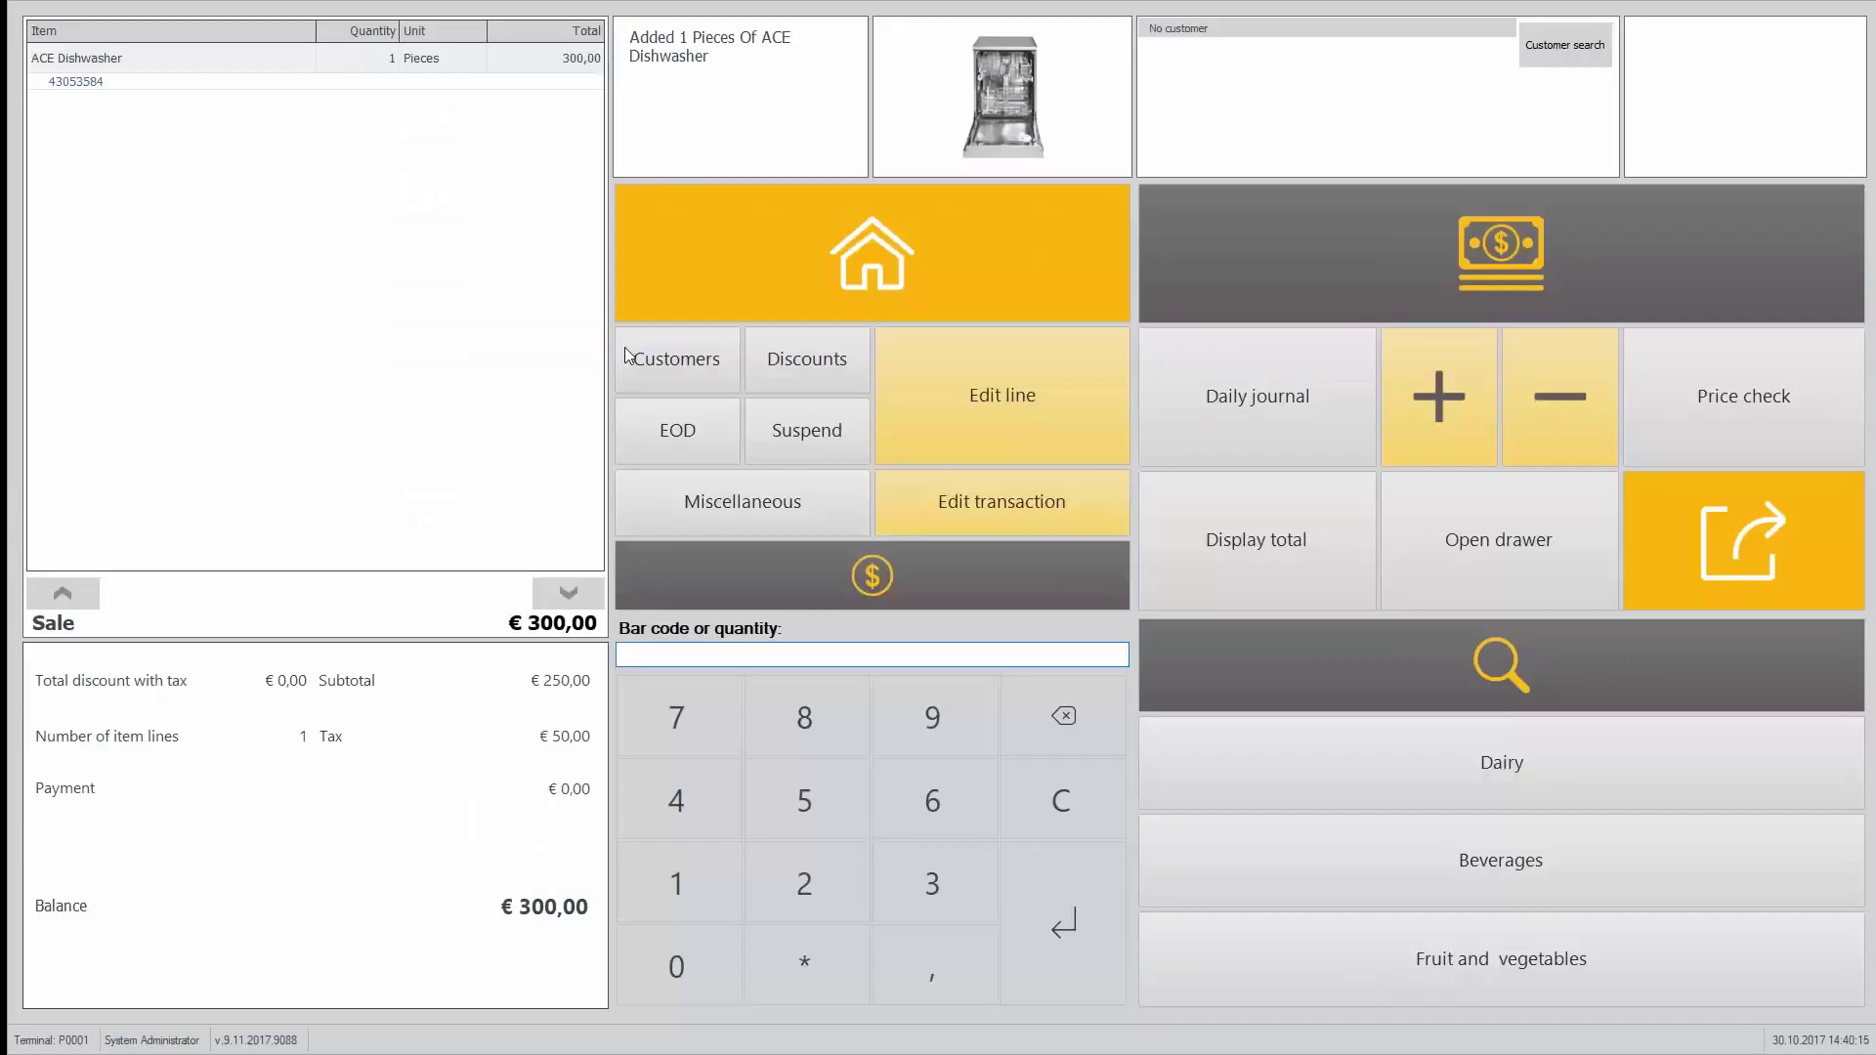
Step: Add three Milk 0.25 L bottles, bringing the balance to € 301,20
click(1564, 791)
click(1254, 651)
double_click(1254, 651)
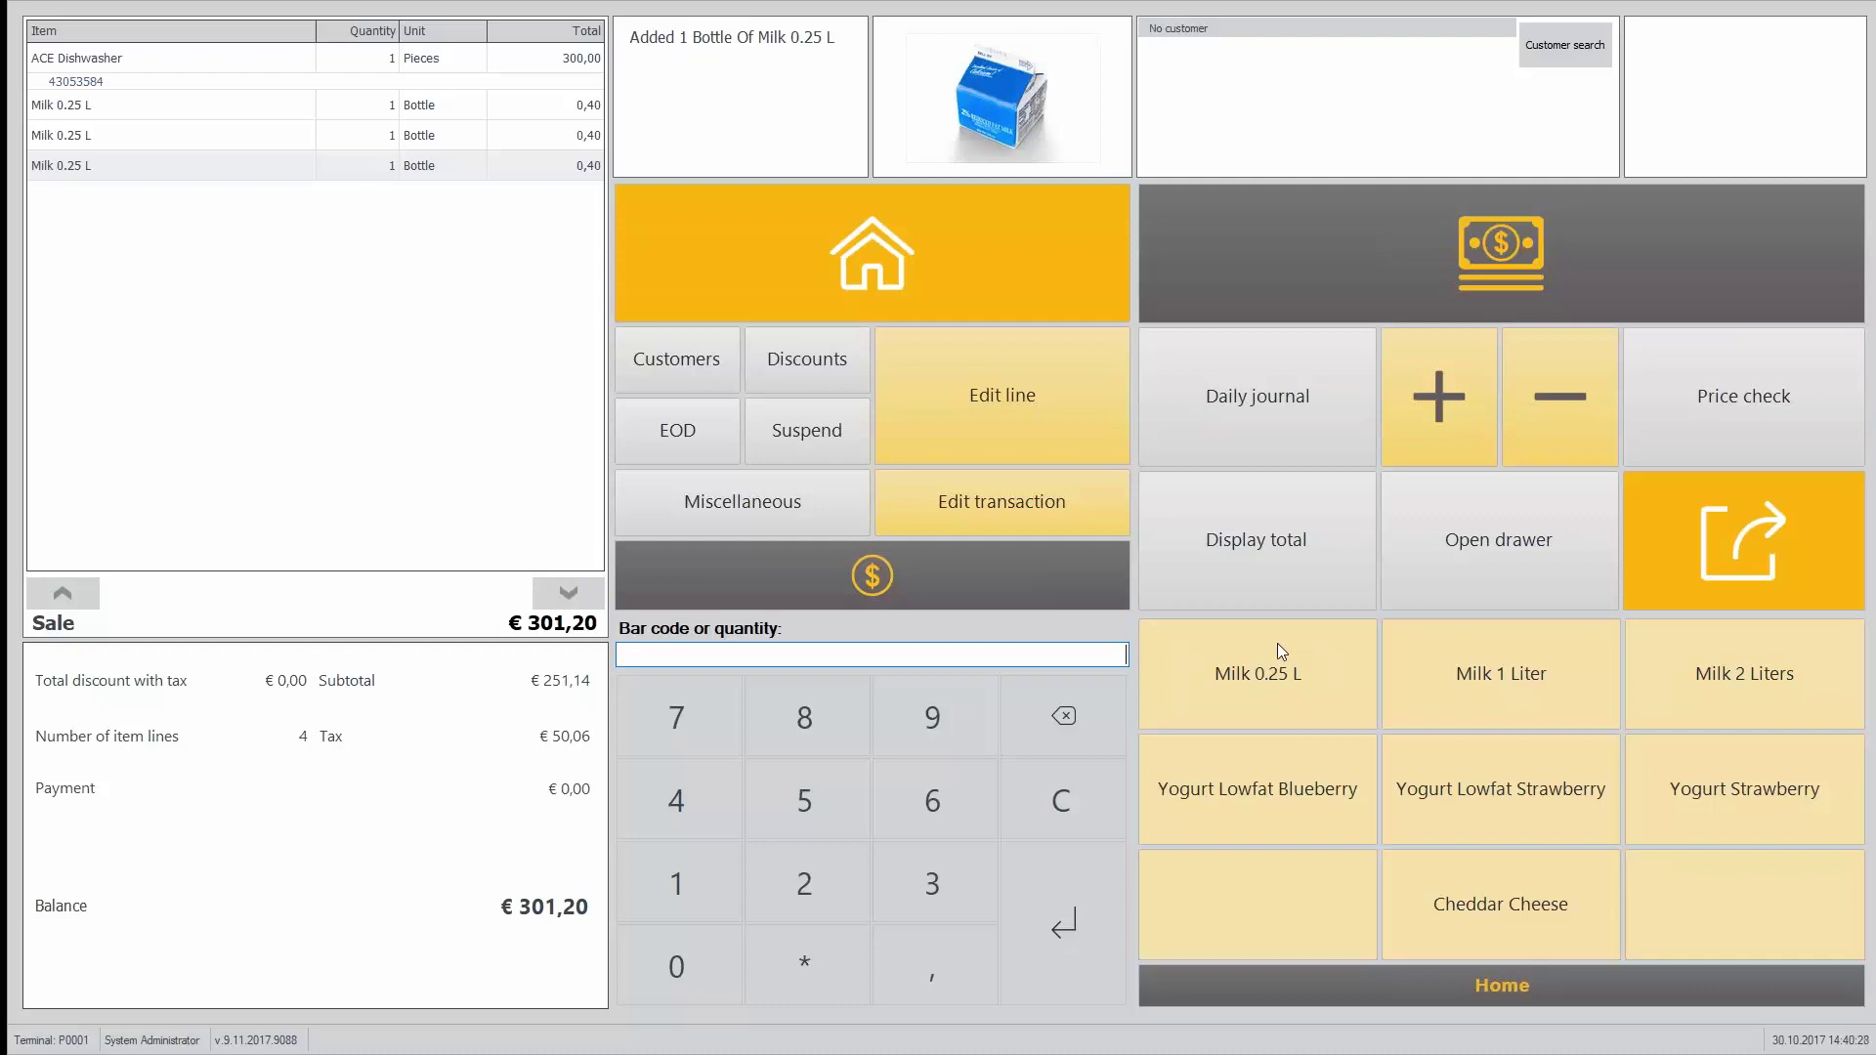
click(670, 359)
Step: Start a customer order with delivery Collect in store and source Walk-in
click(1745, 226)
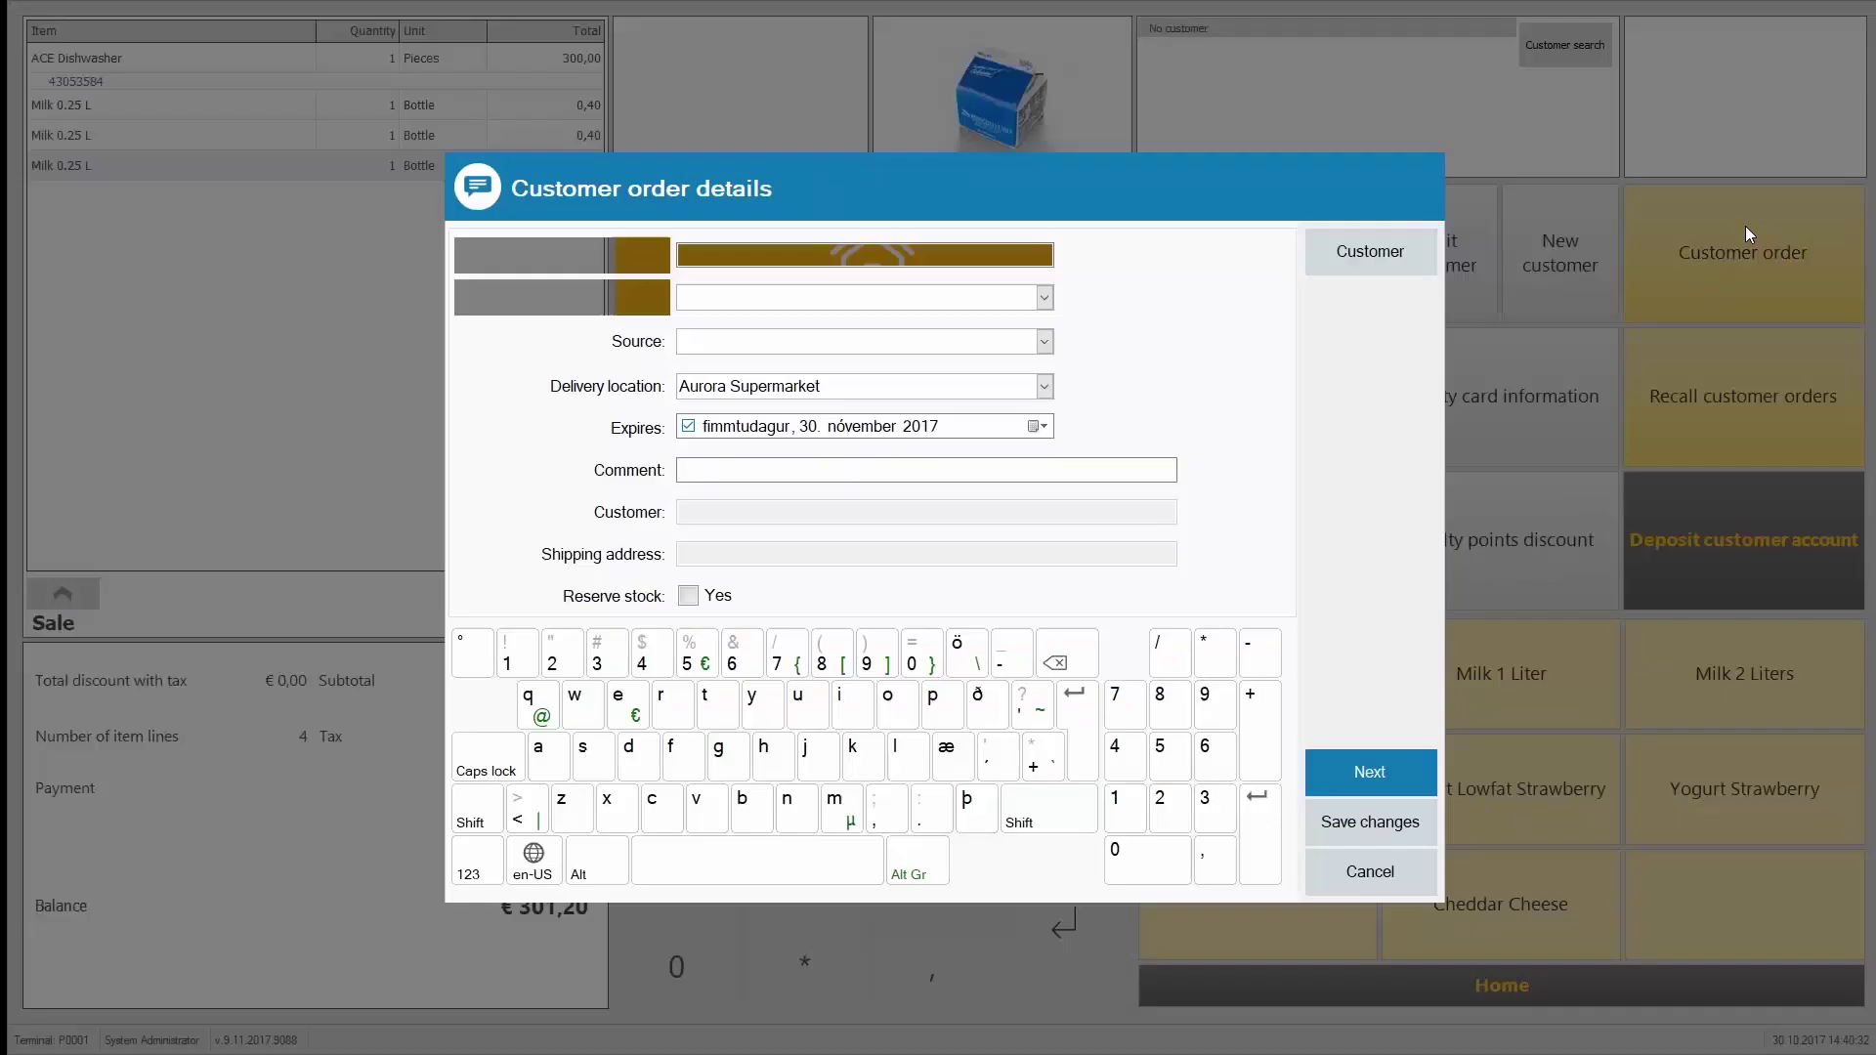
click(1044, 299)
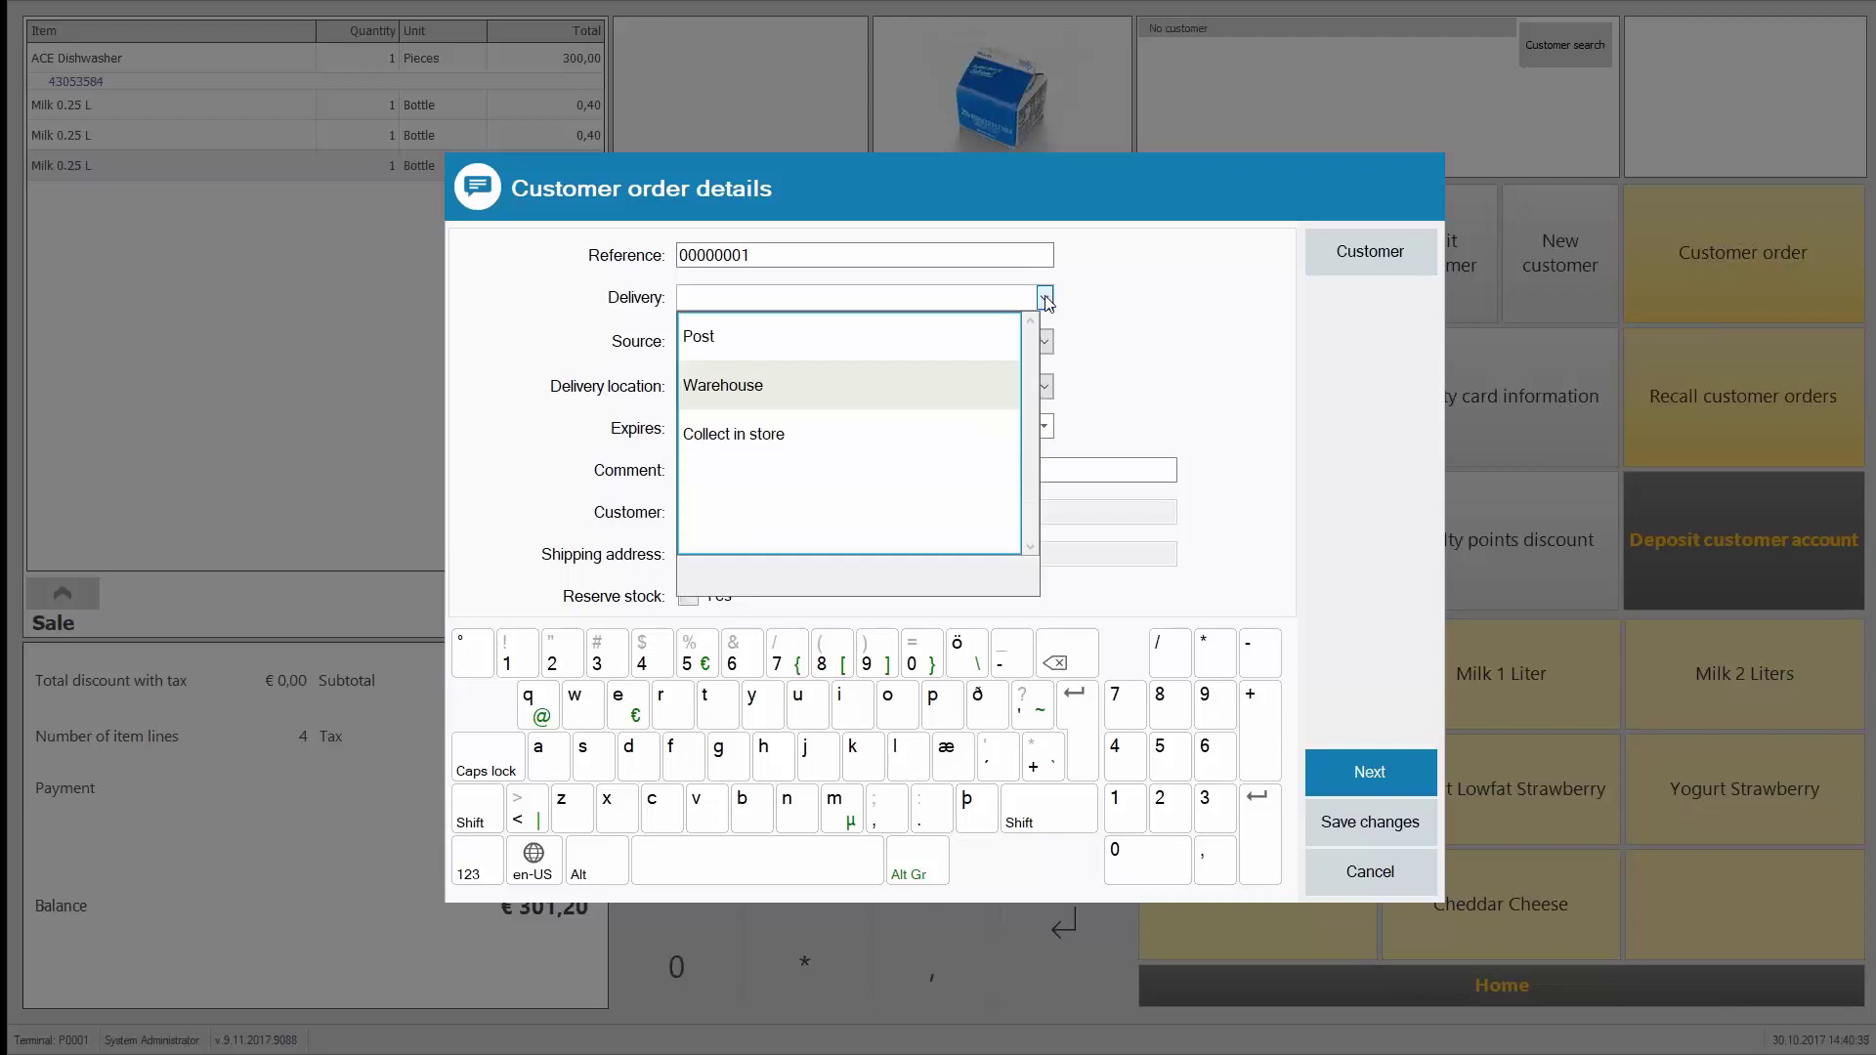
click(725, 436)
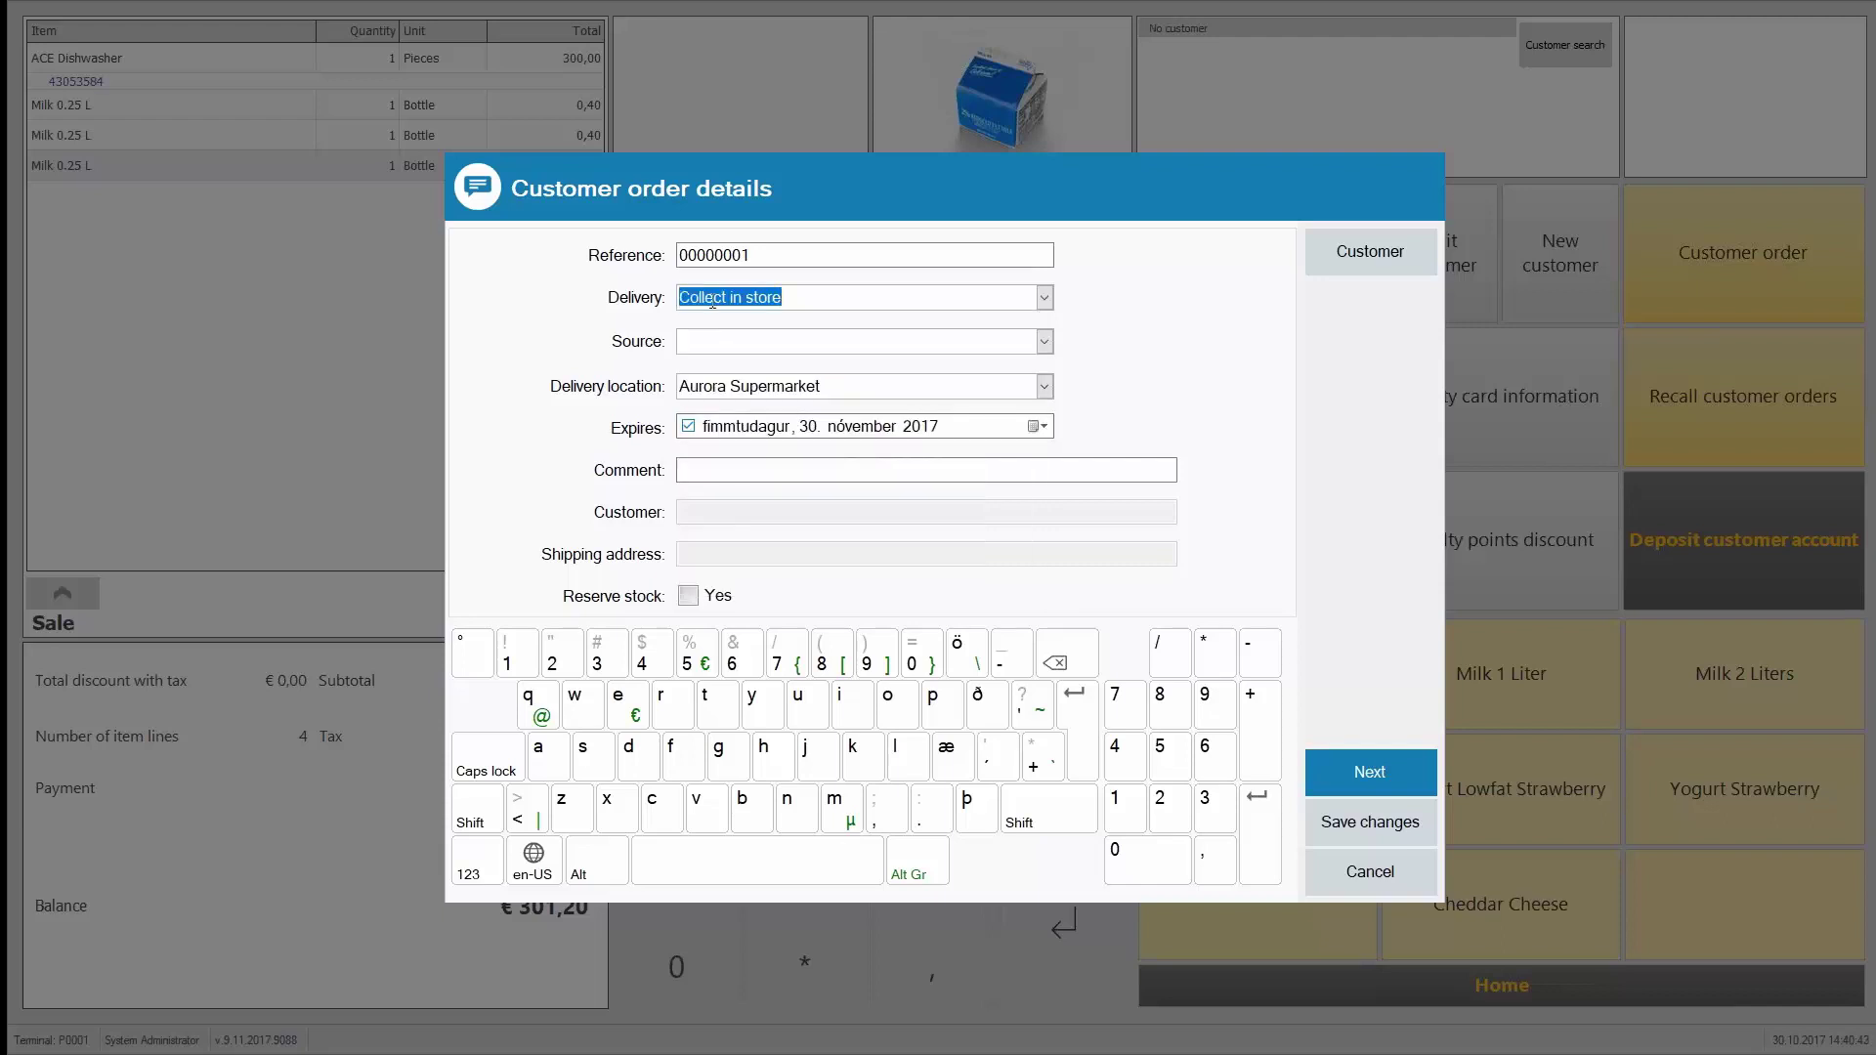
click(1049, 342)
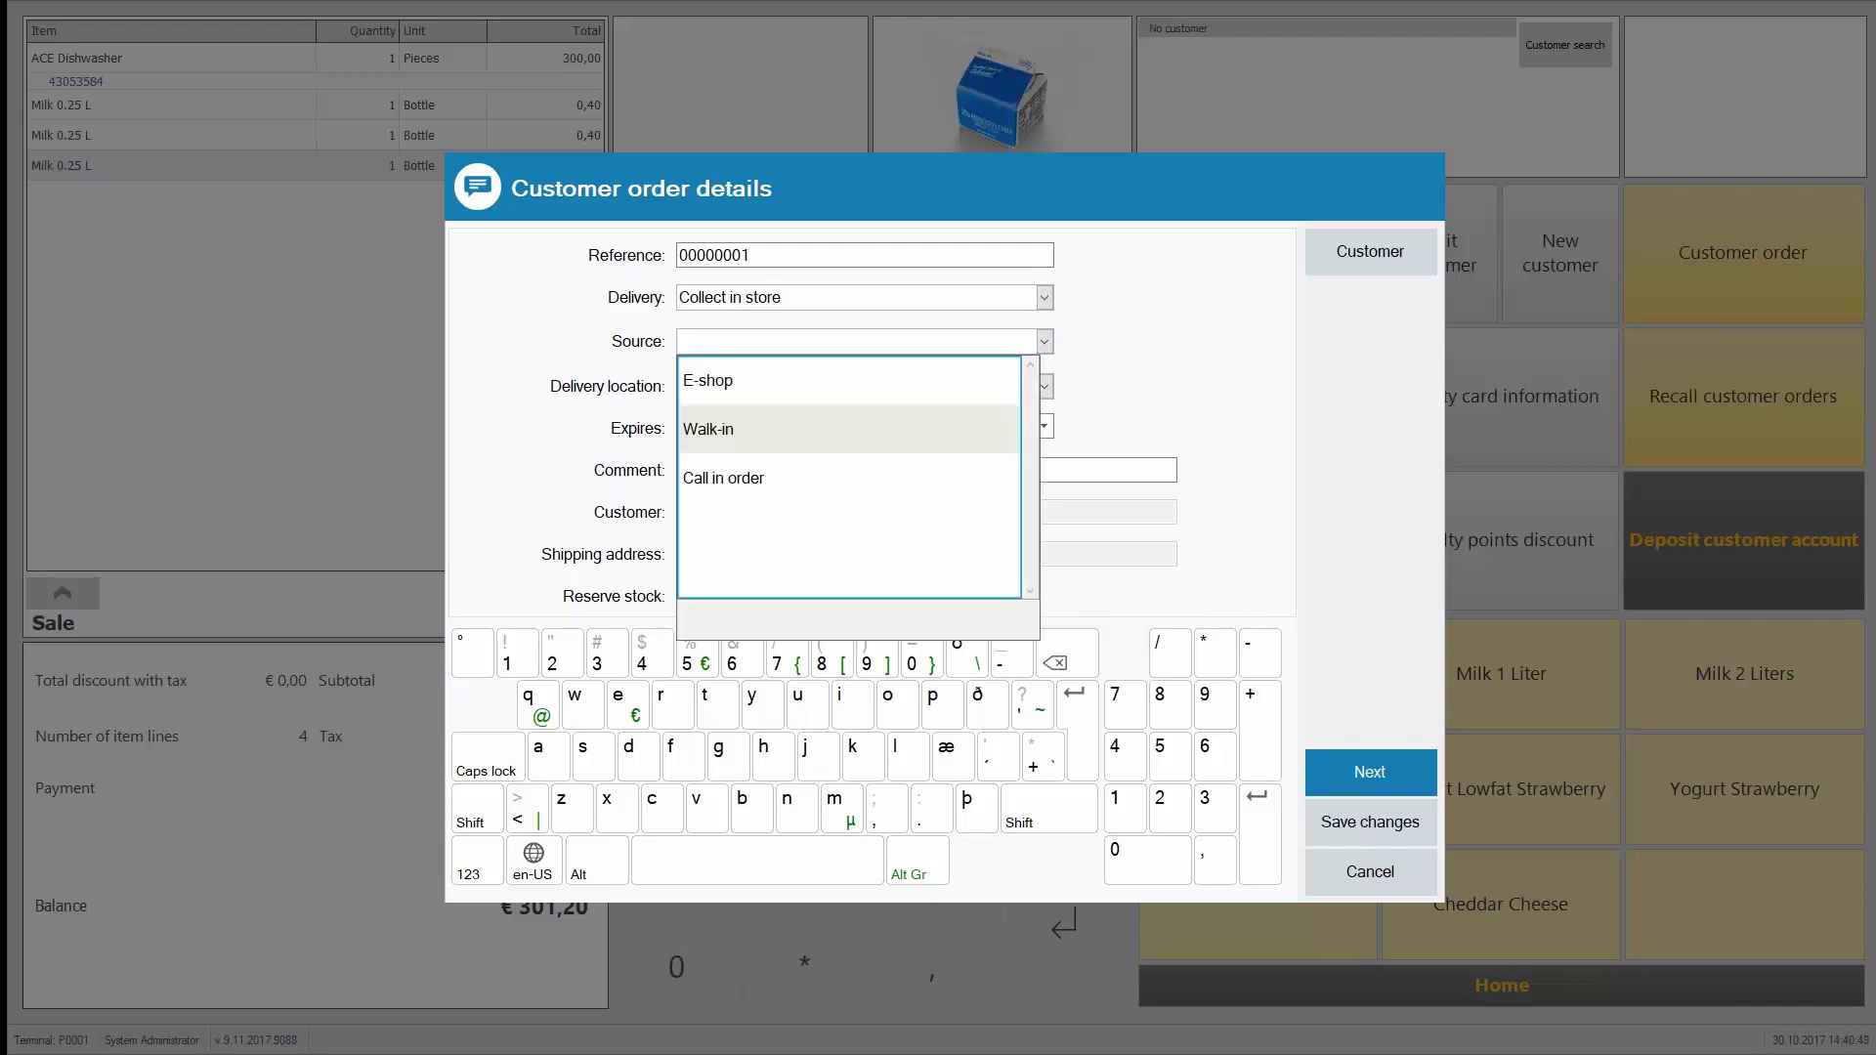
click(723, 436)
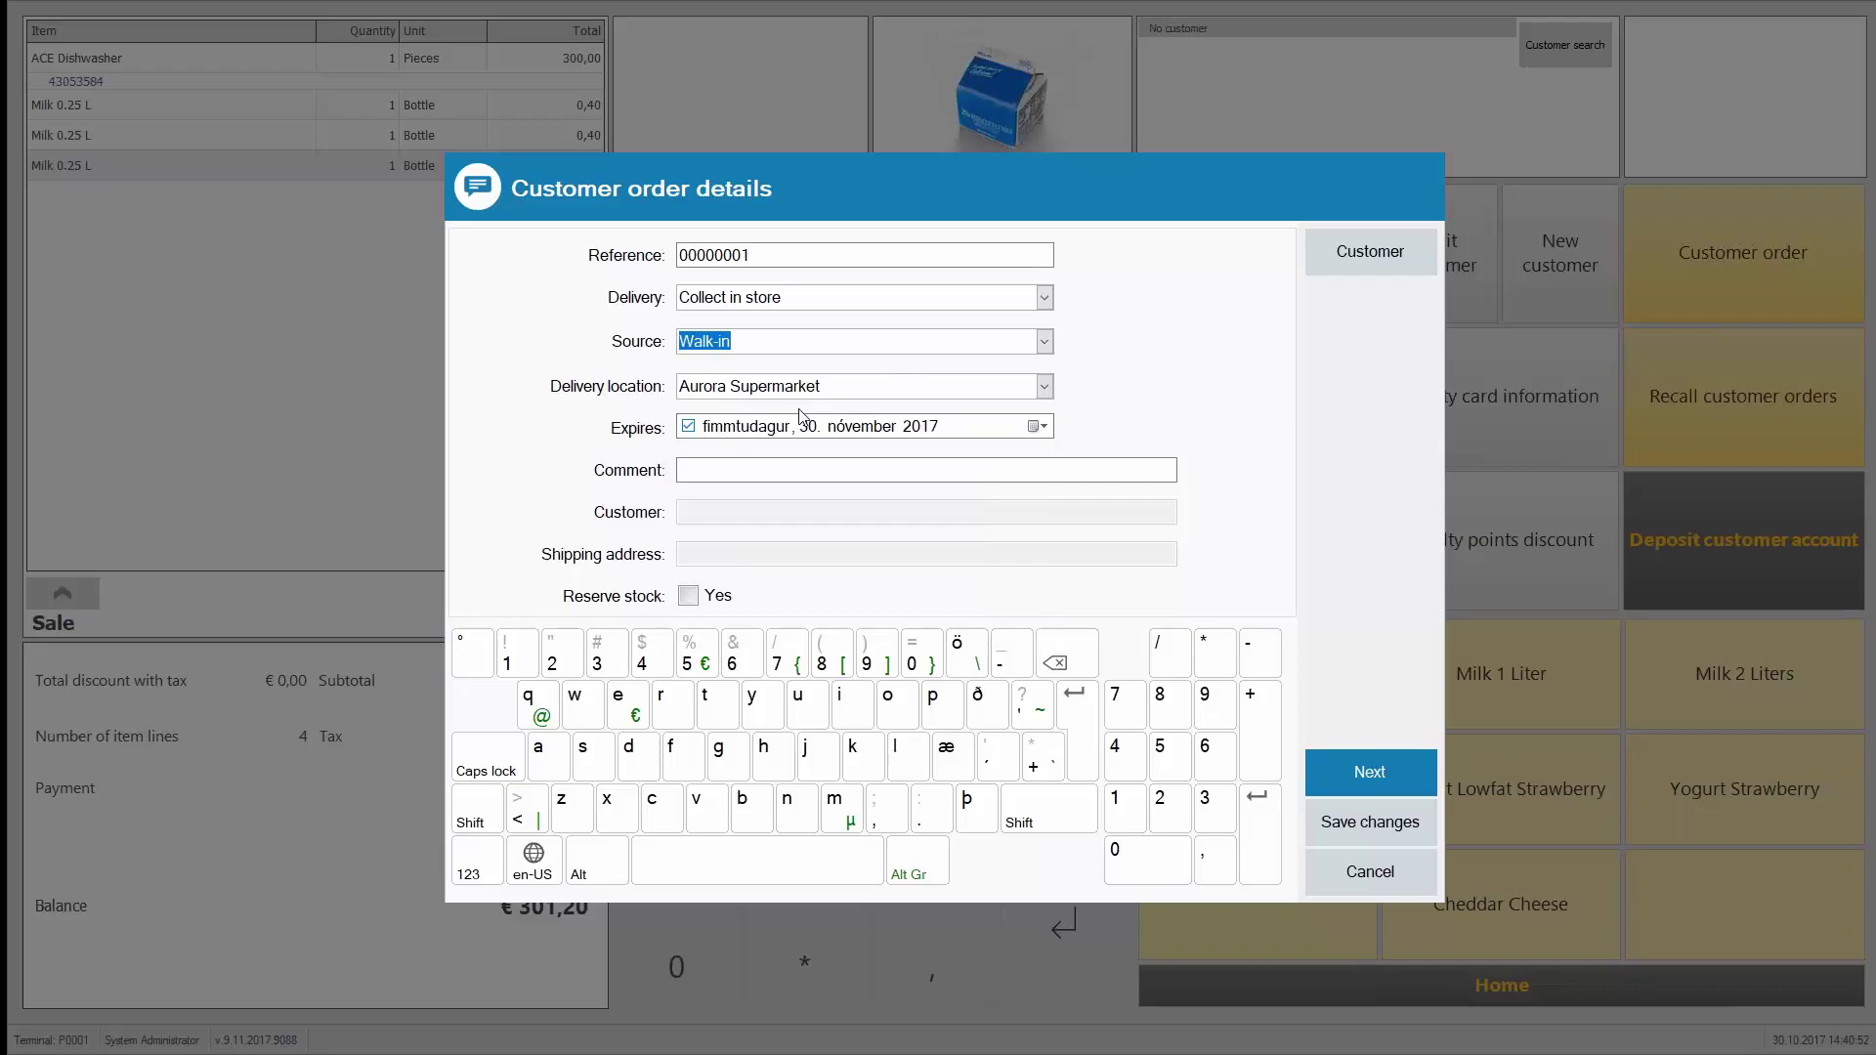
Step: Assign the customer to the order, reserve stock, and continue to the order summary
click(1394, 255)
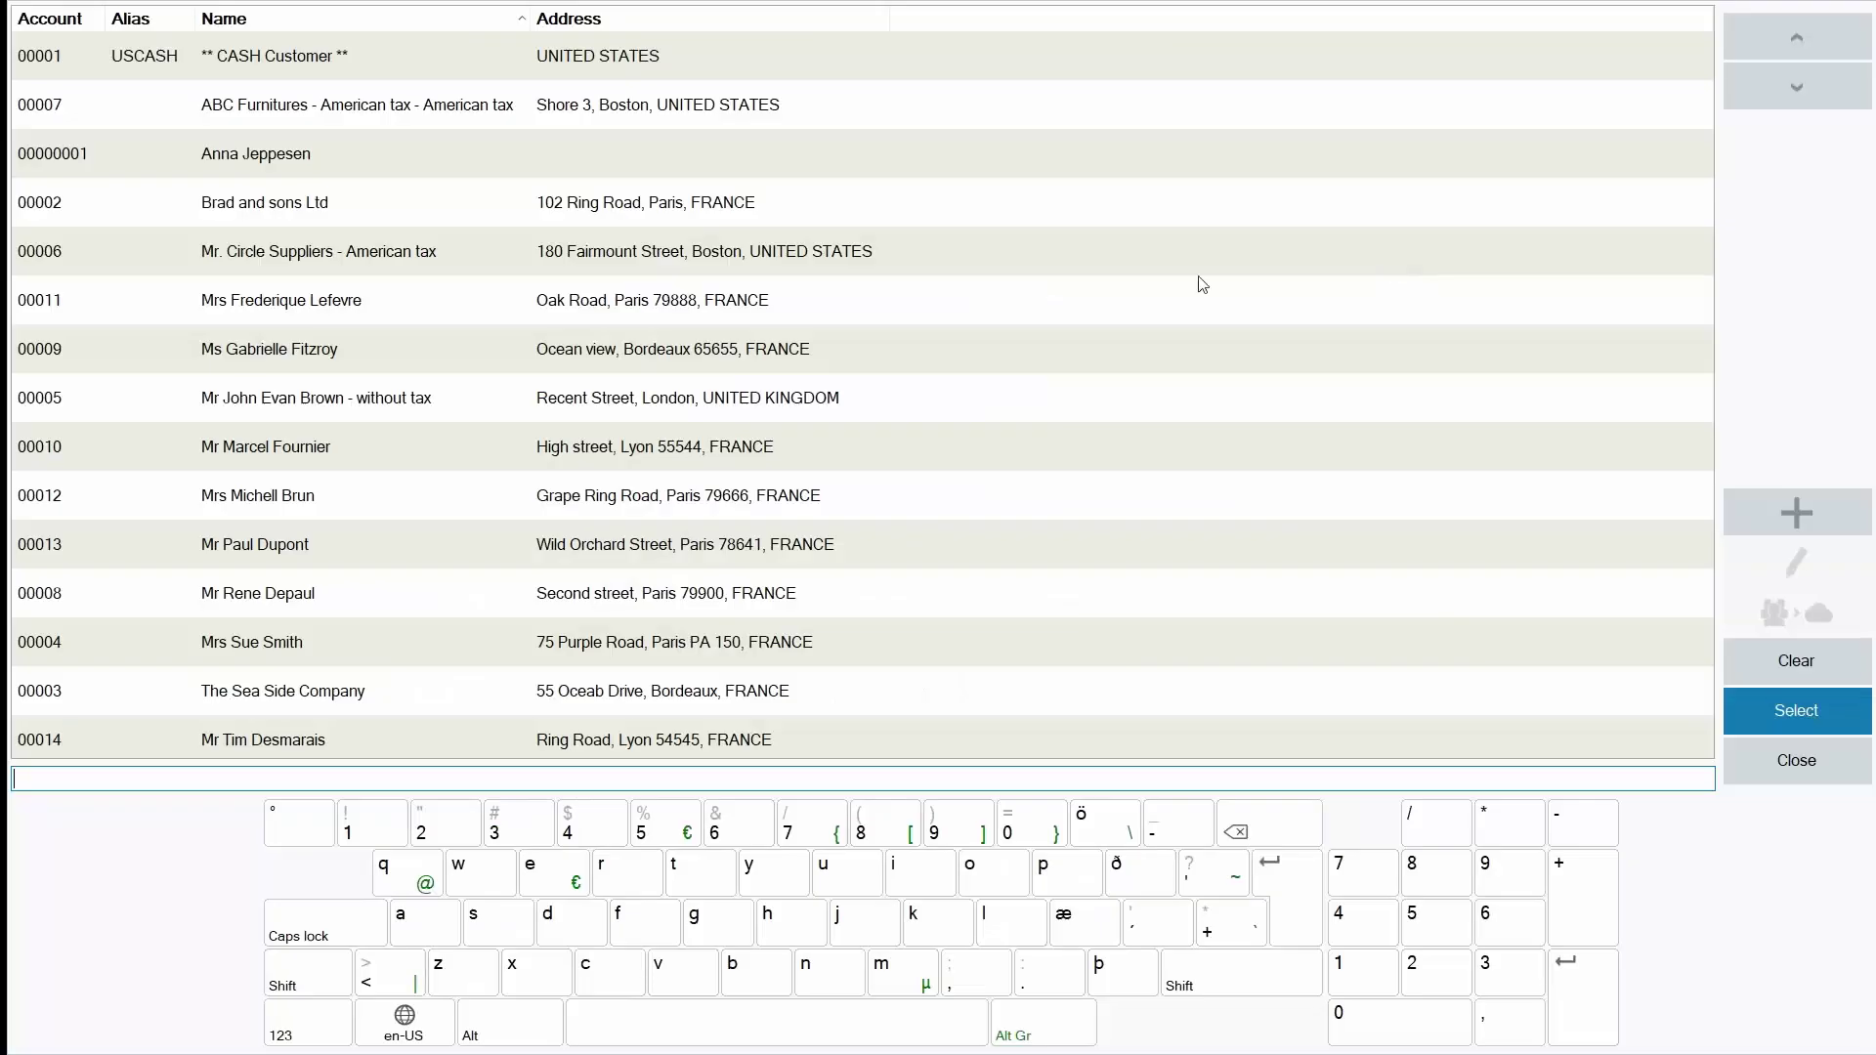
double_click(413, 159)
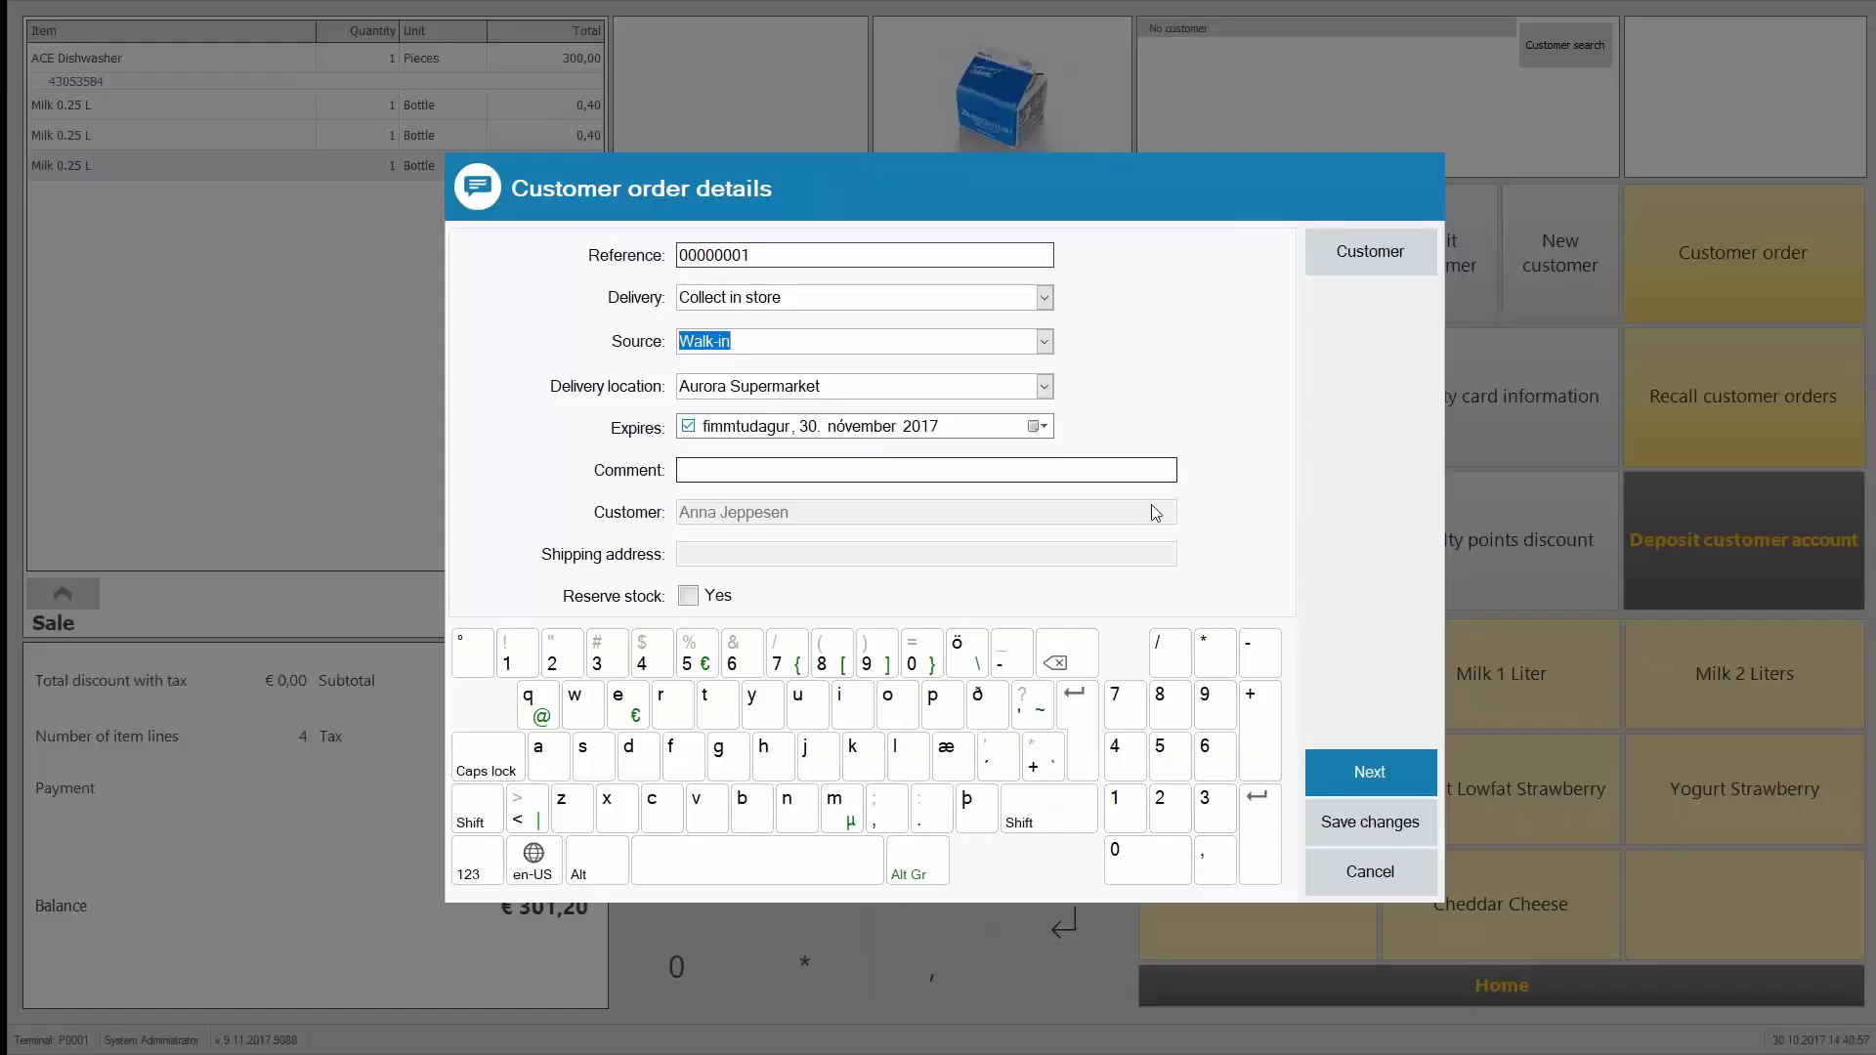
click(689, 597)
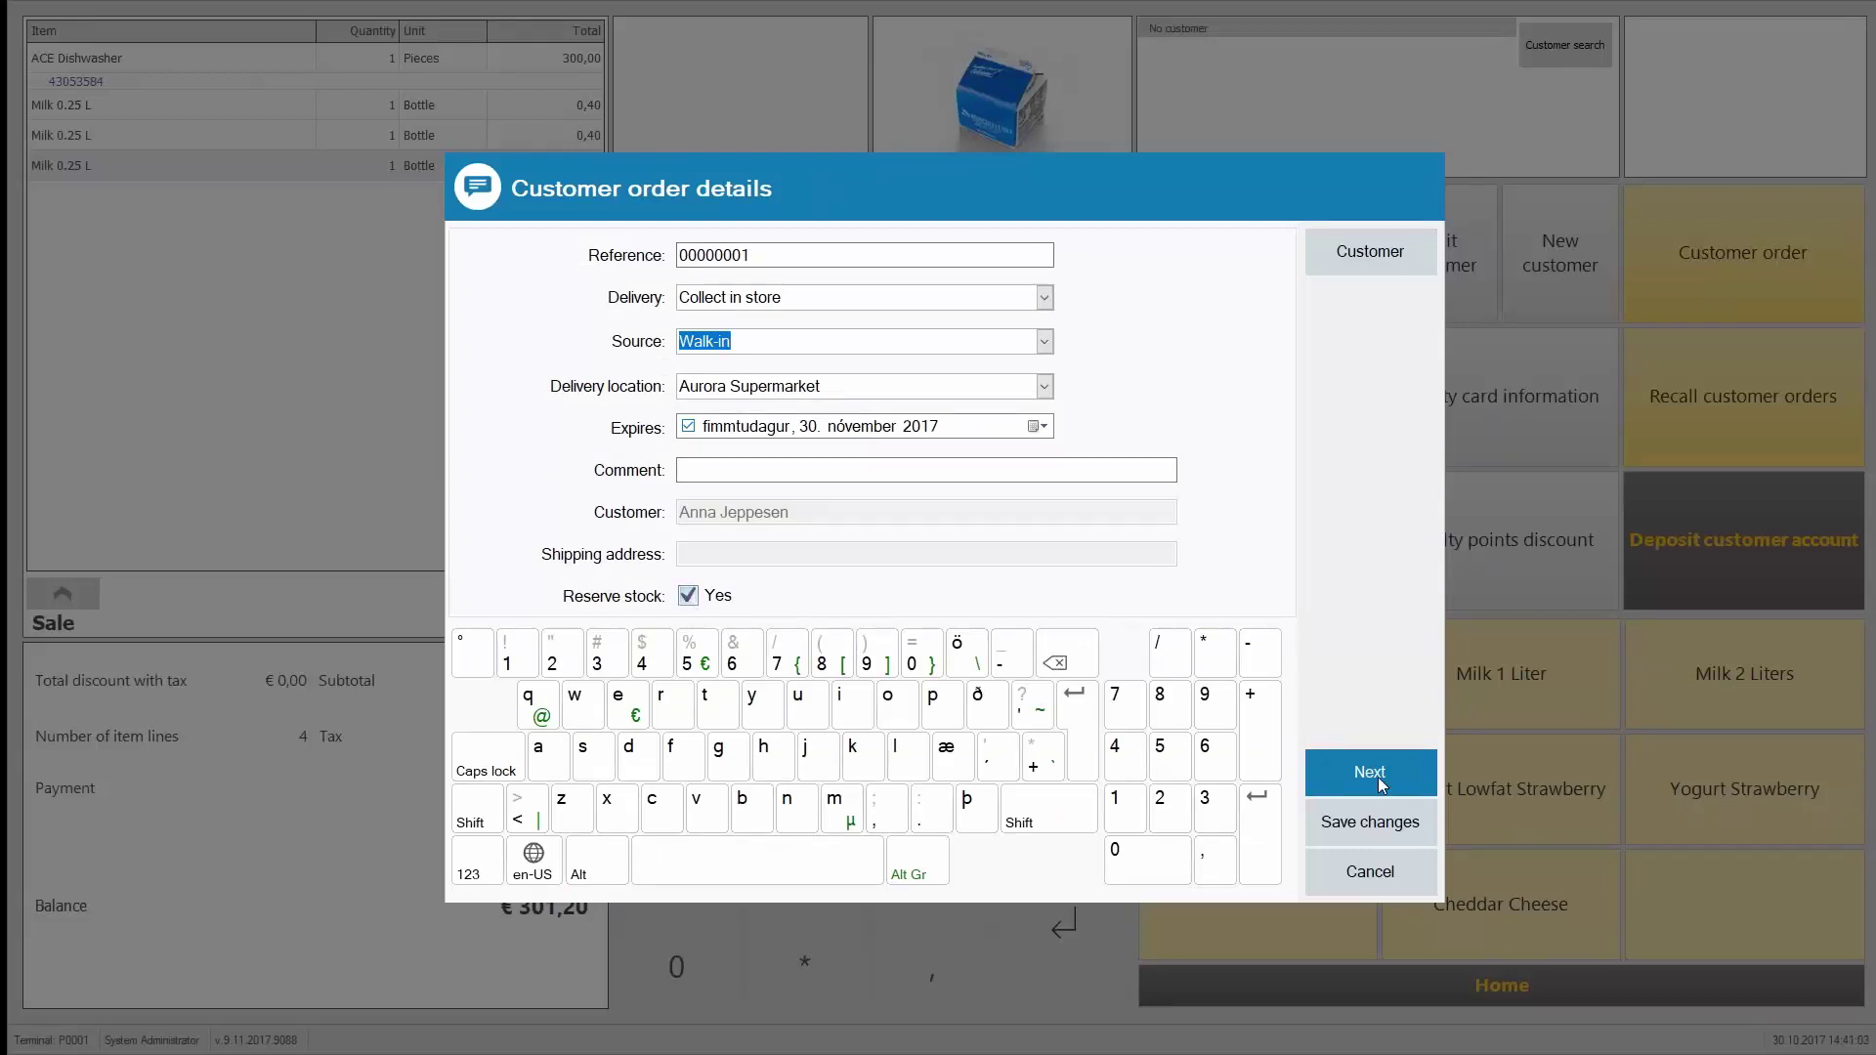
click(1378, 778)
click(675, 639)
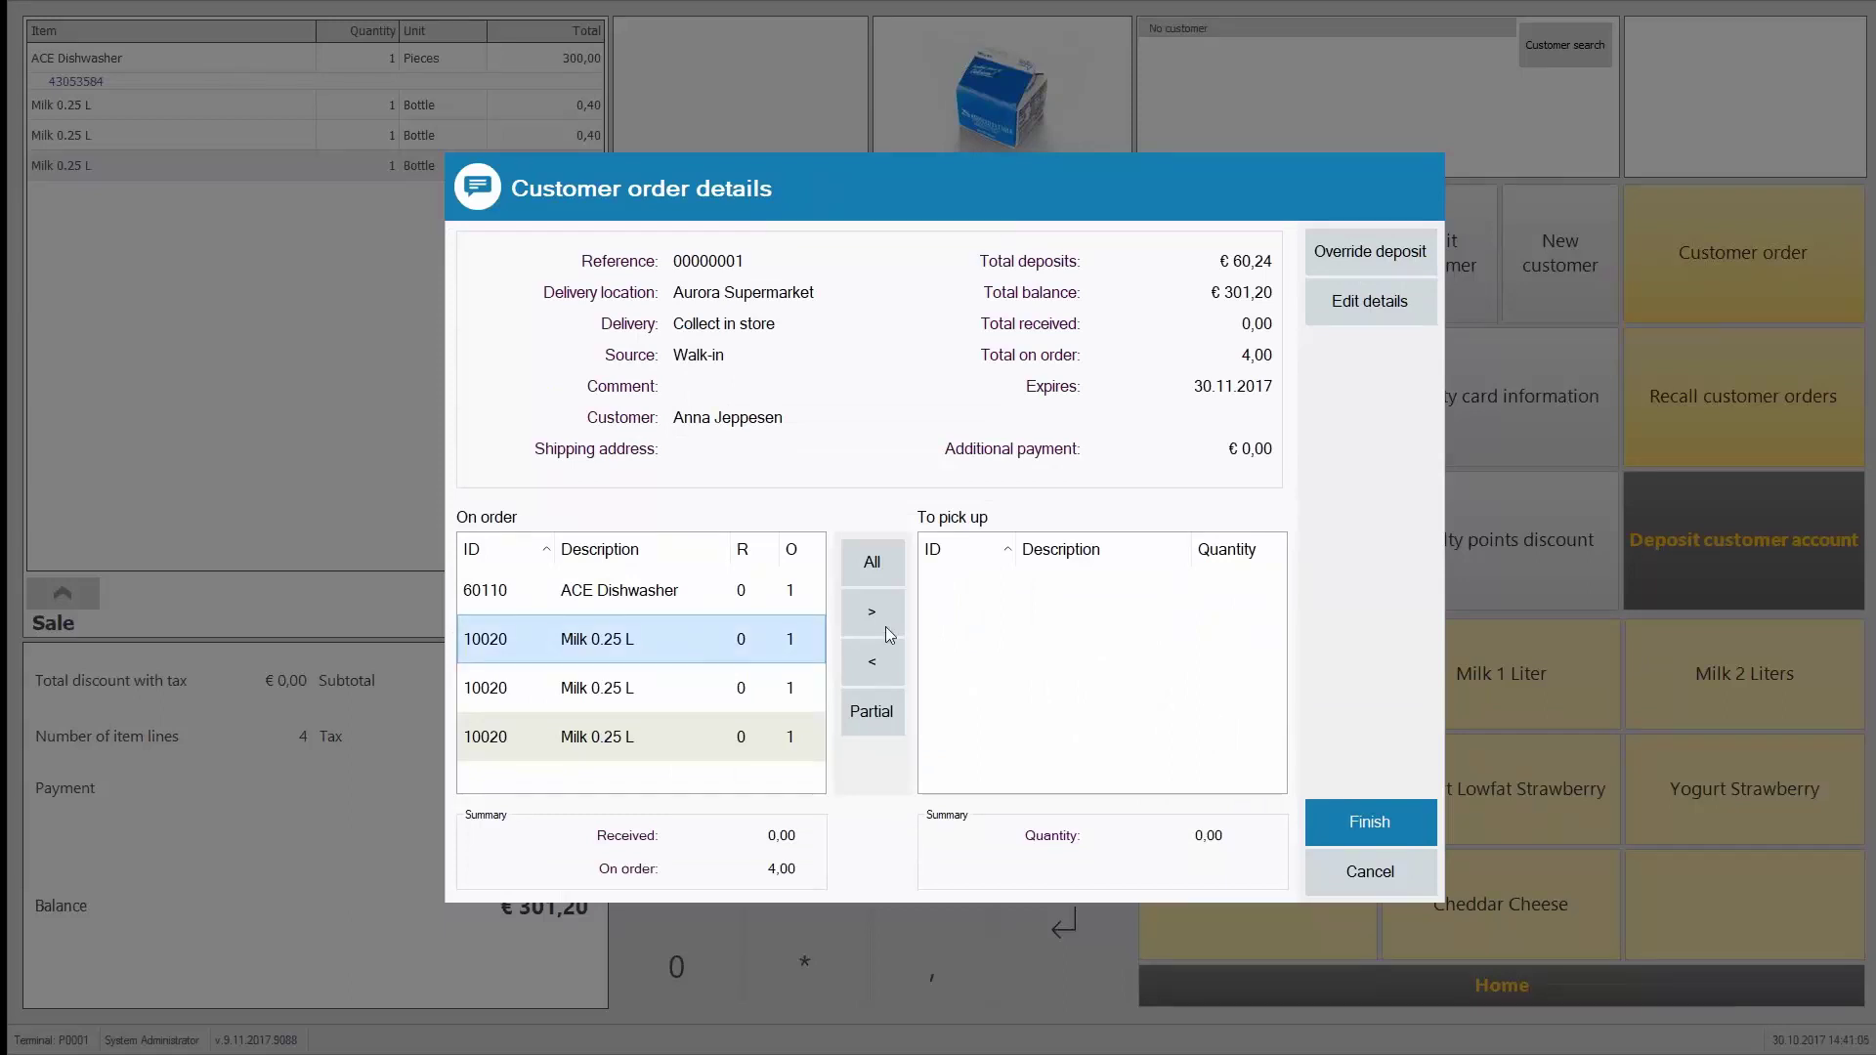
Step: Move the three Milk 0.25 L lines to To pick up, leaving the ACE Dishwasher on order
click(872, 612)
click(883, 617)
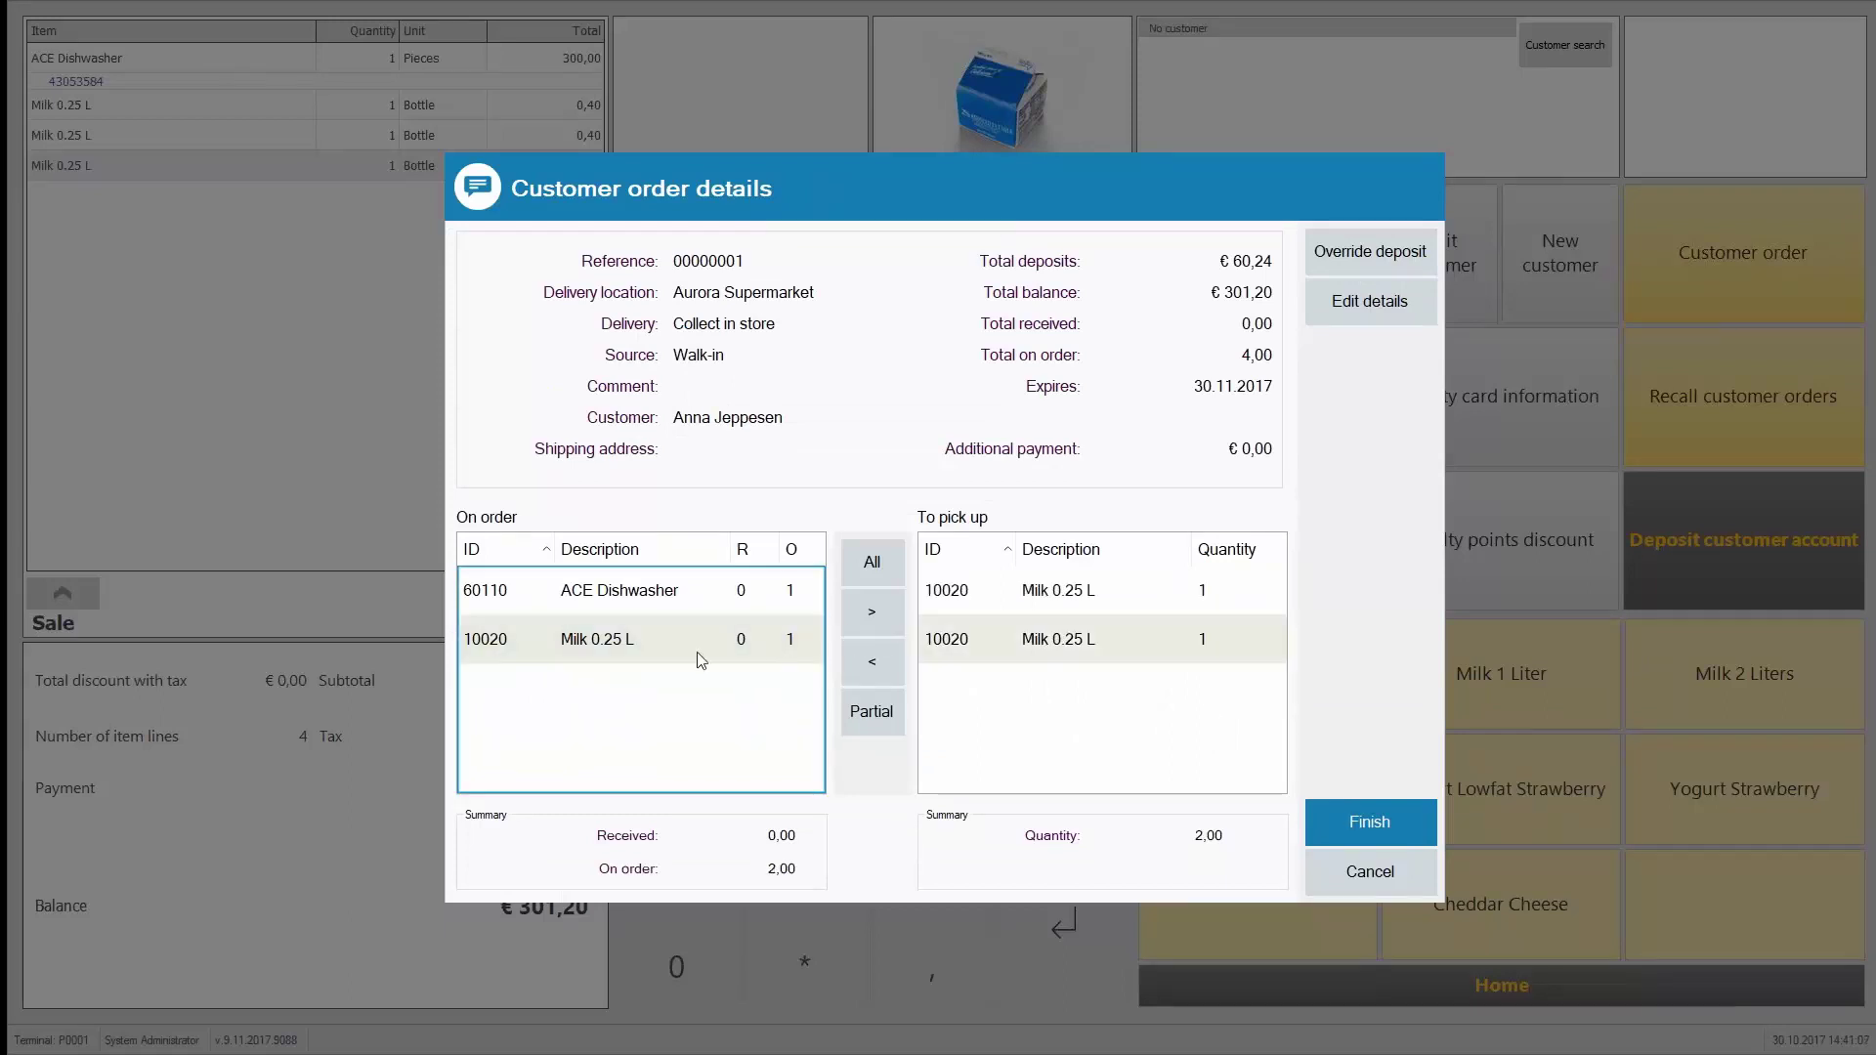
click(695, 645)
click(875, 613)
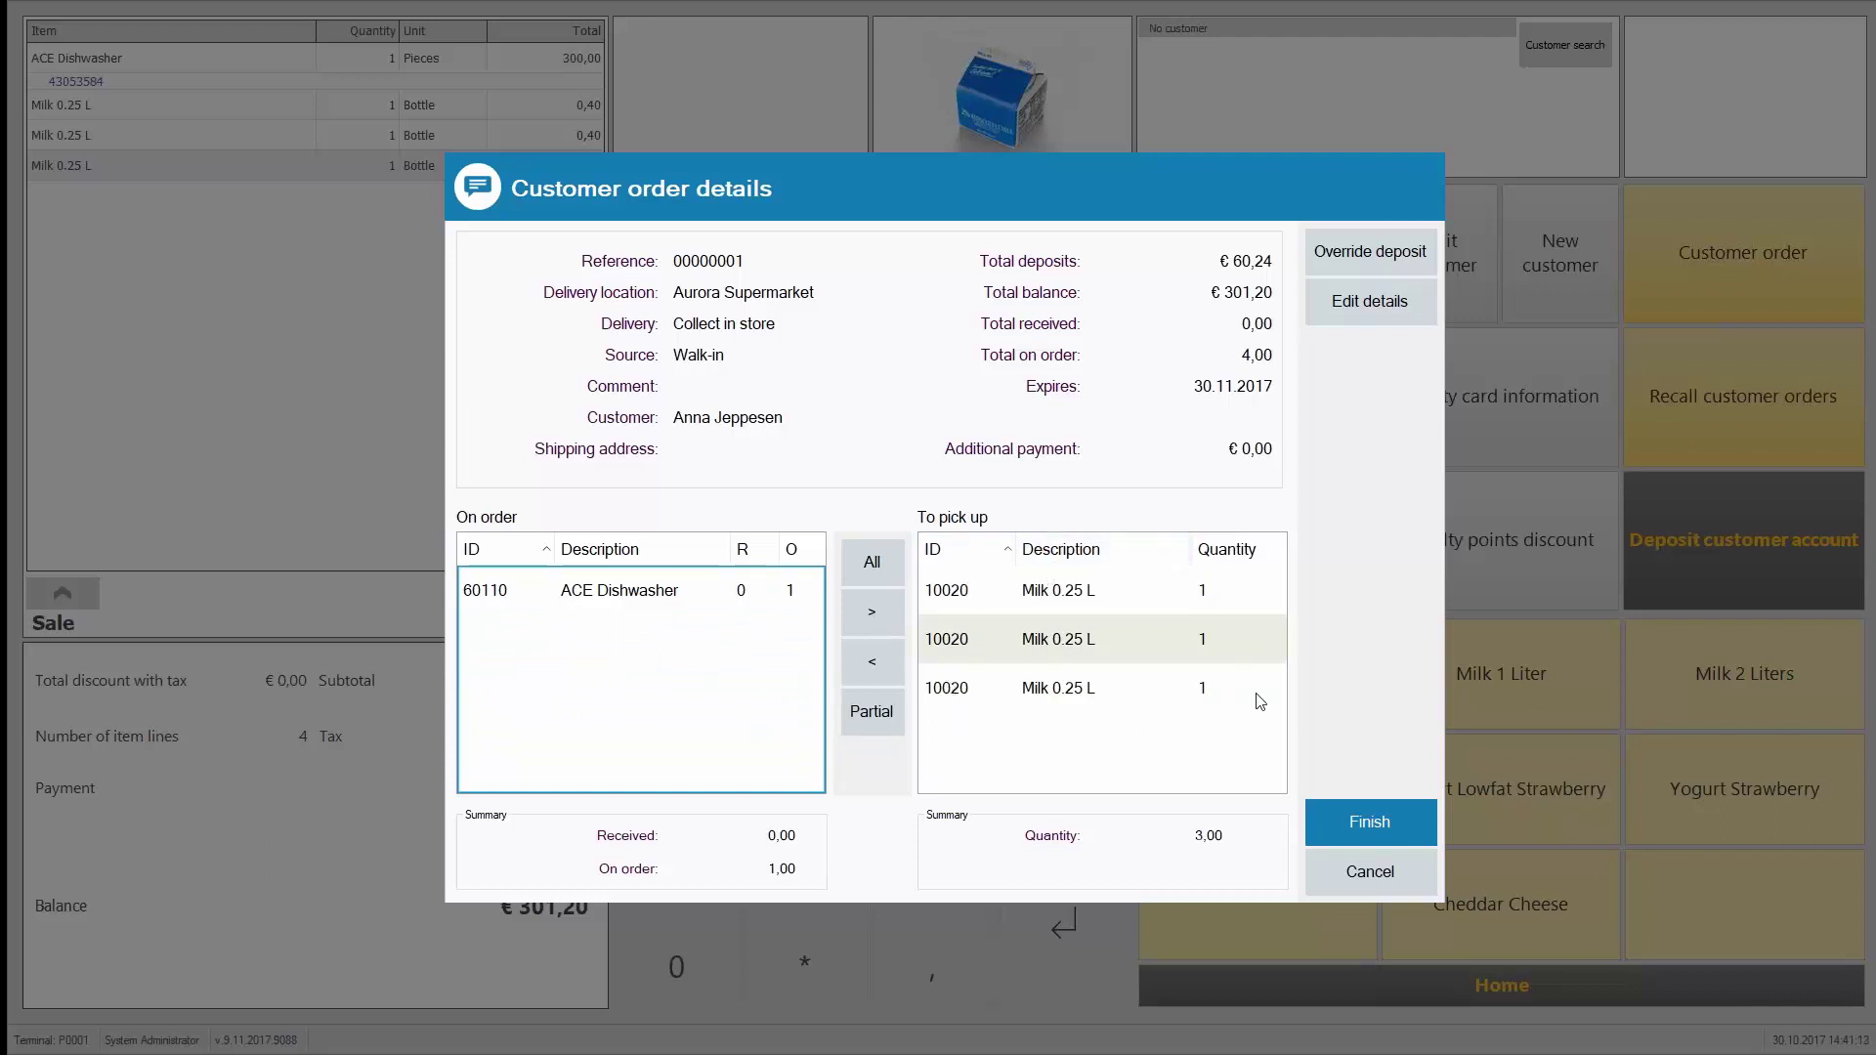
click(625, 598)
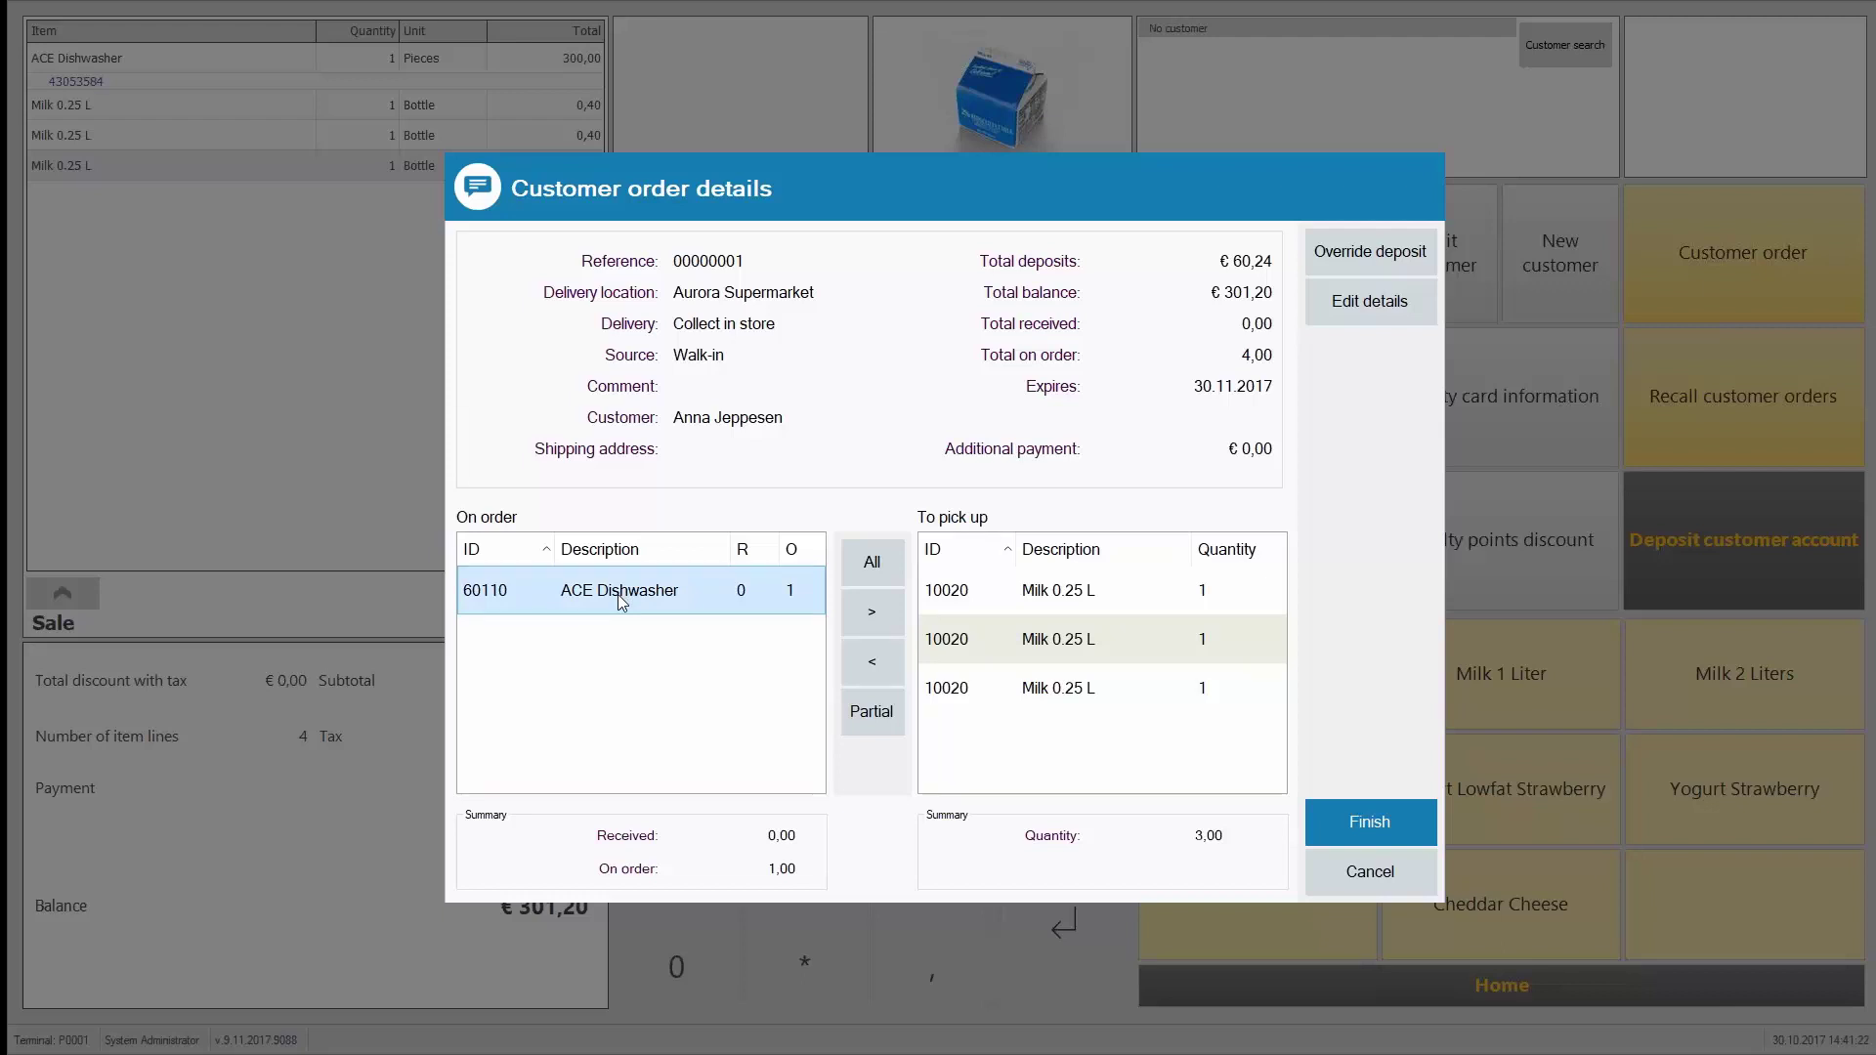
Step: Finish the customer order and pay the €61,20 deposit in cash
click(1369, 824)
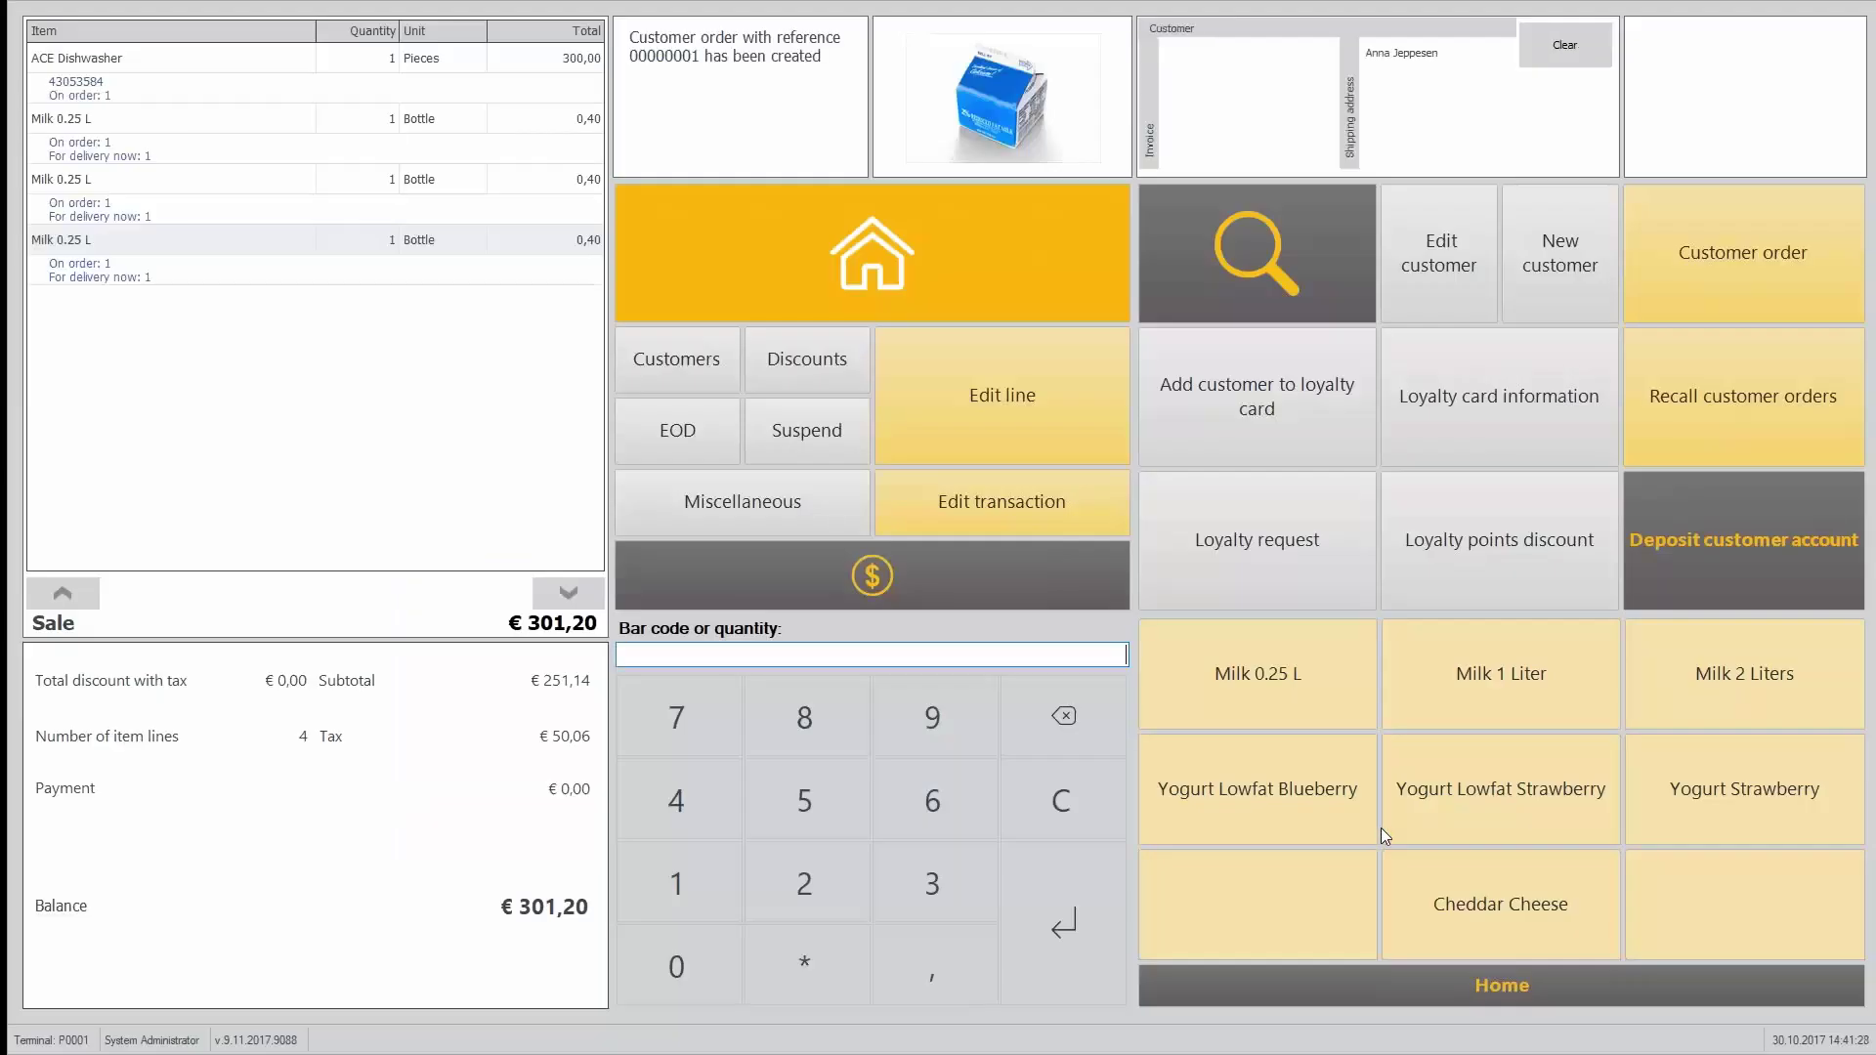
click(907, 554)
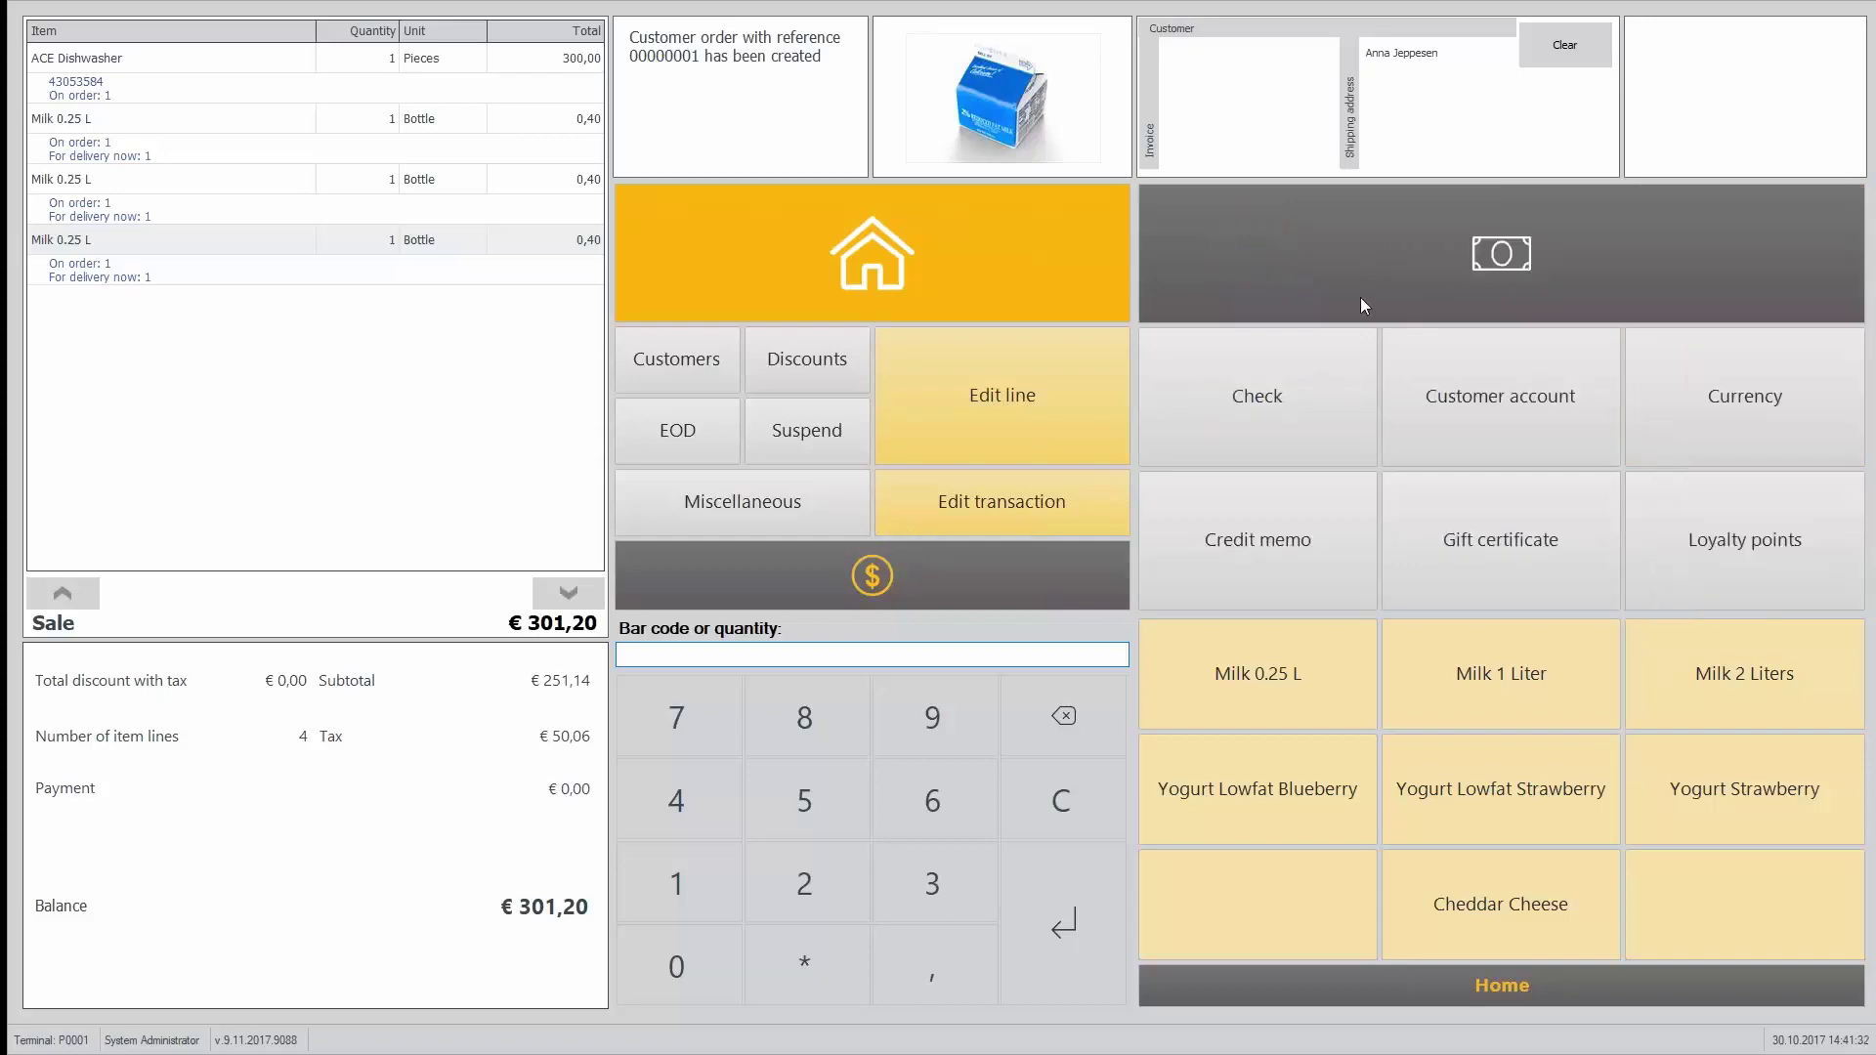
click(1364, 306)
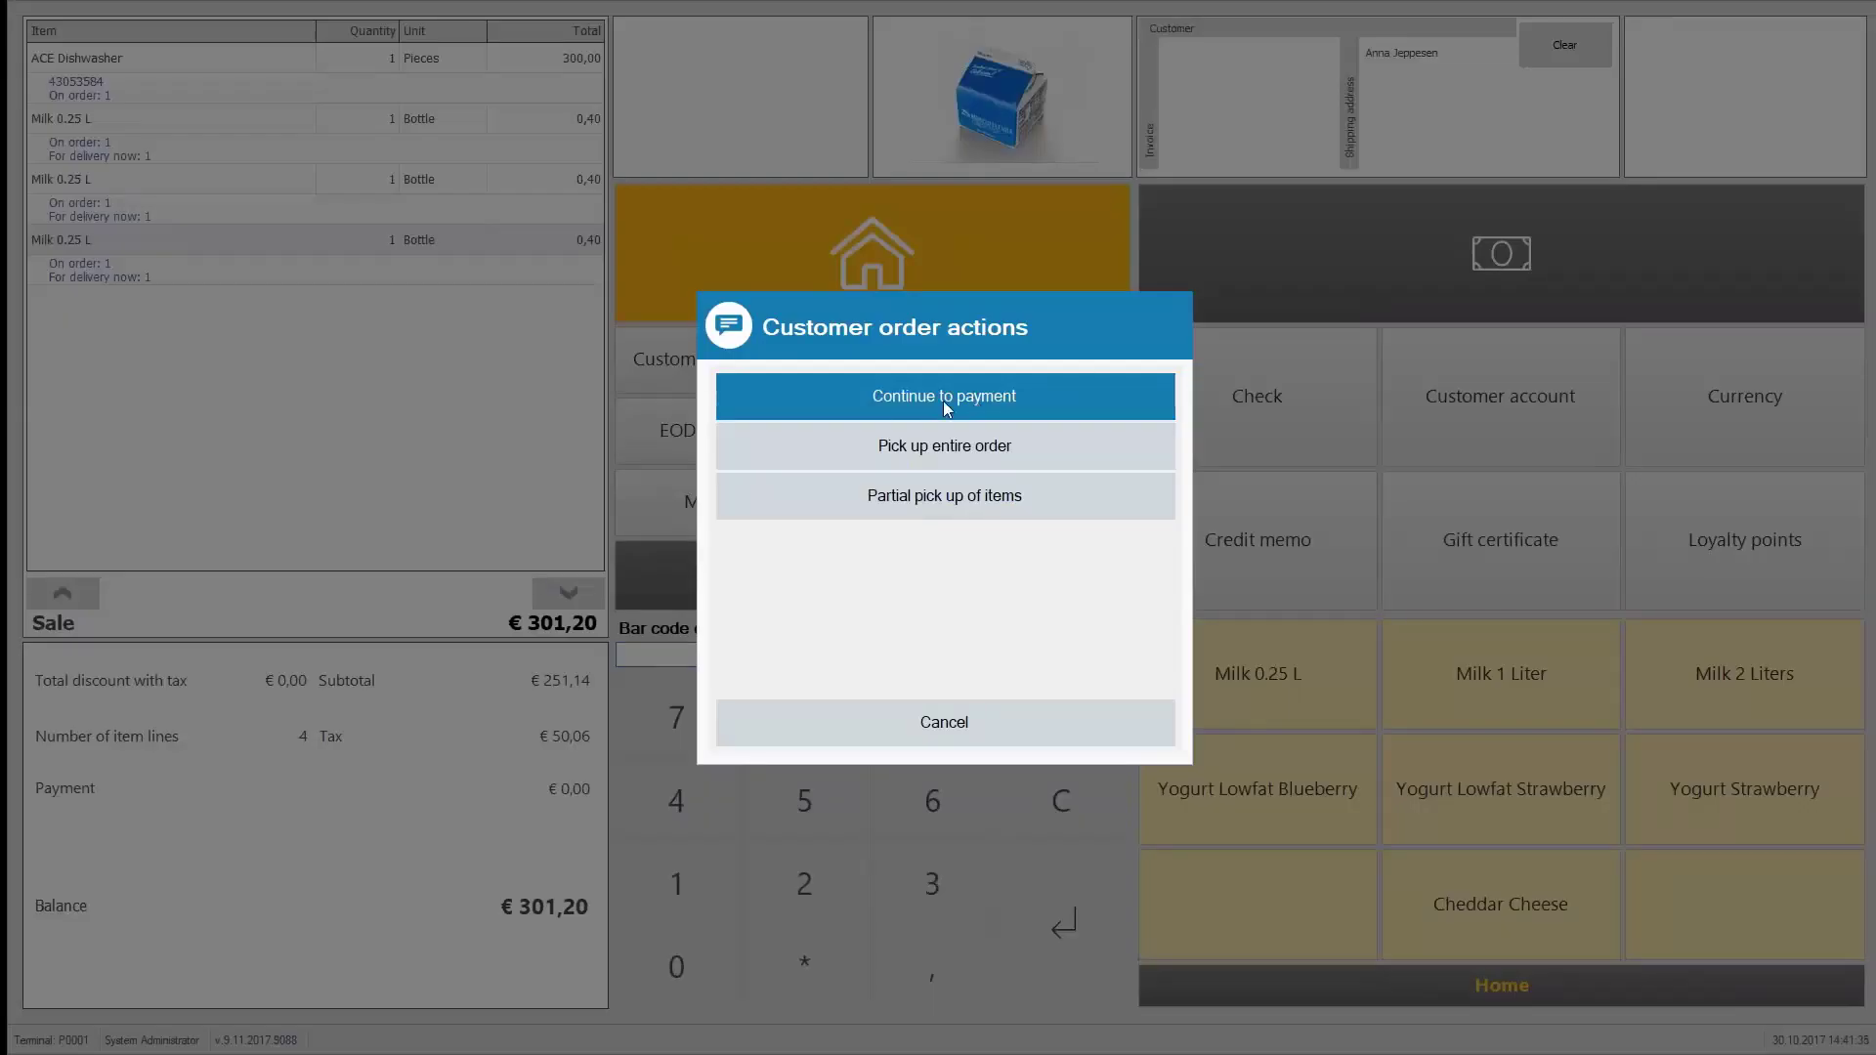
click(944, 403)
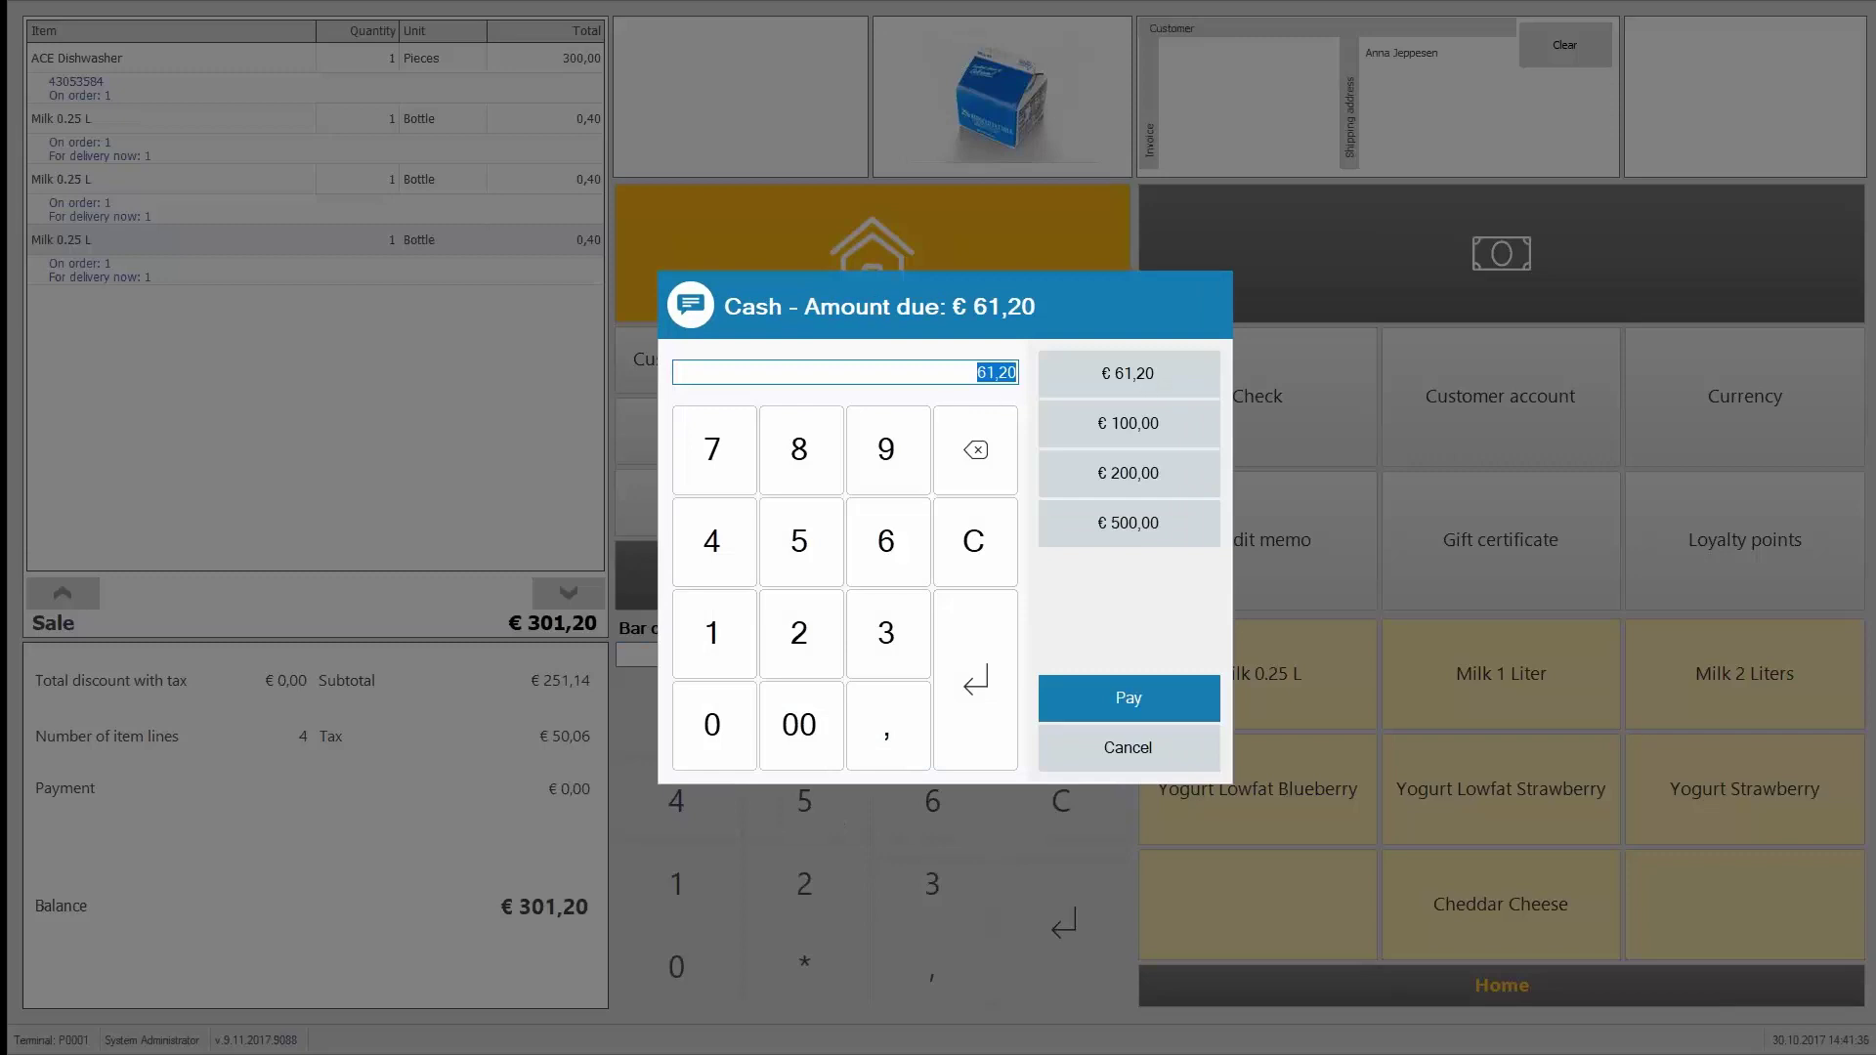
click(1188, 383)
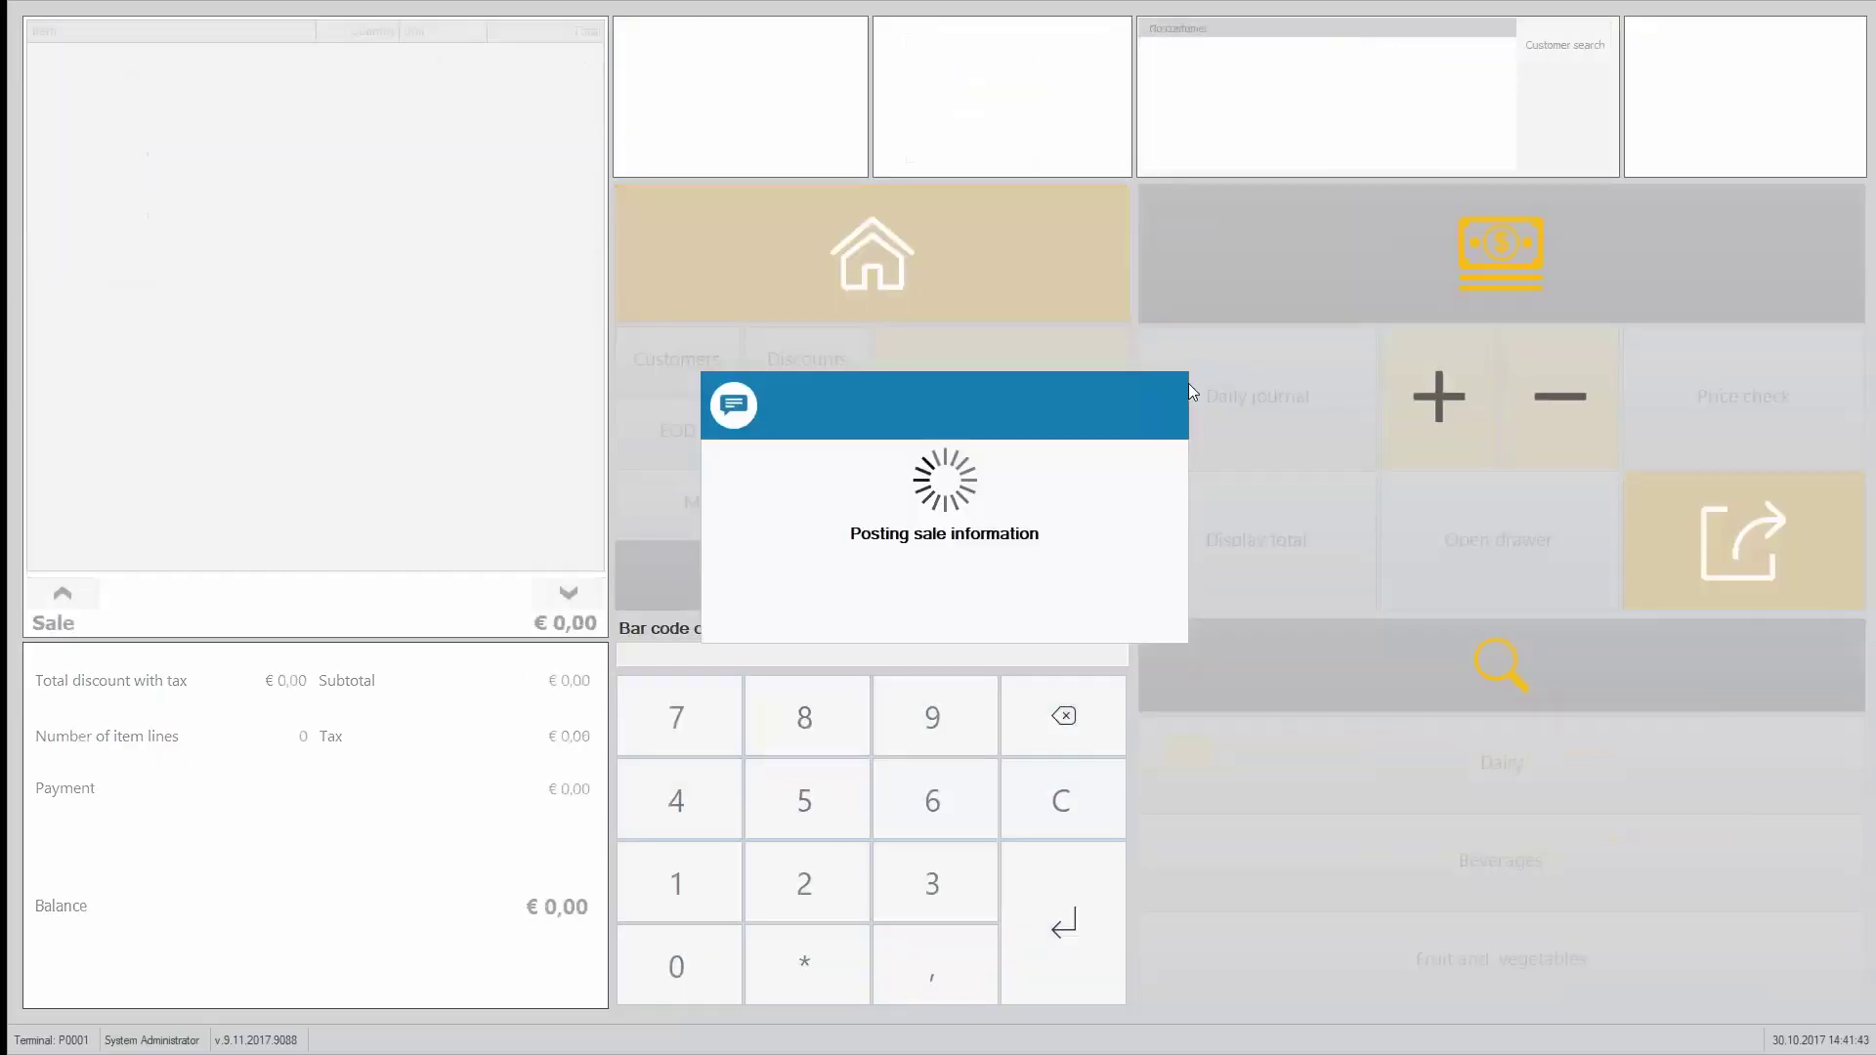
key(alt+Tab)
key(alt+Tab)
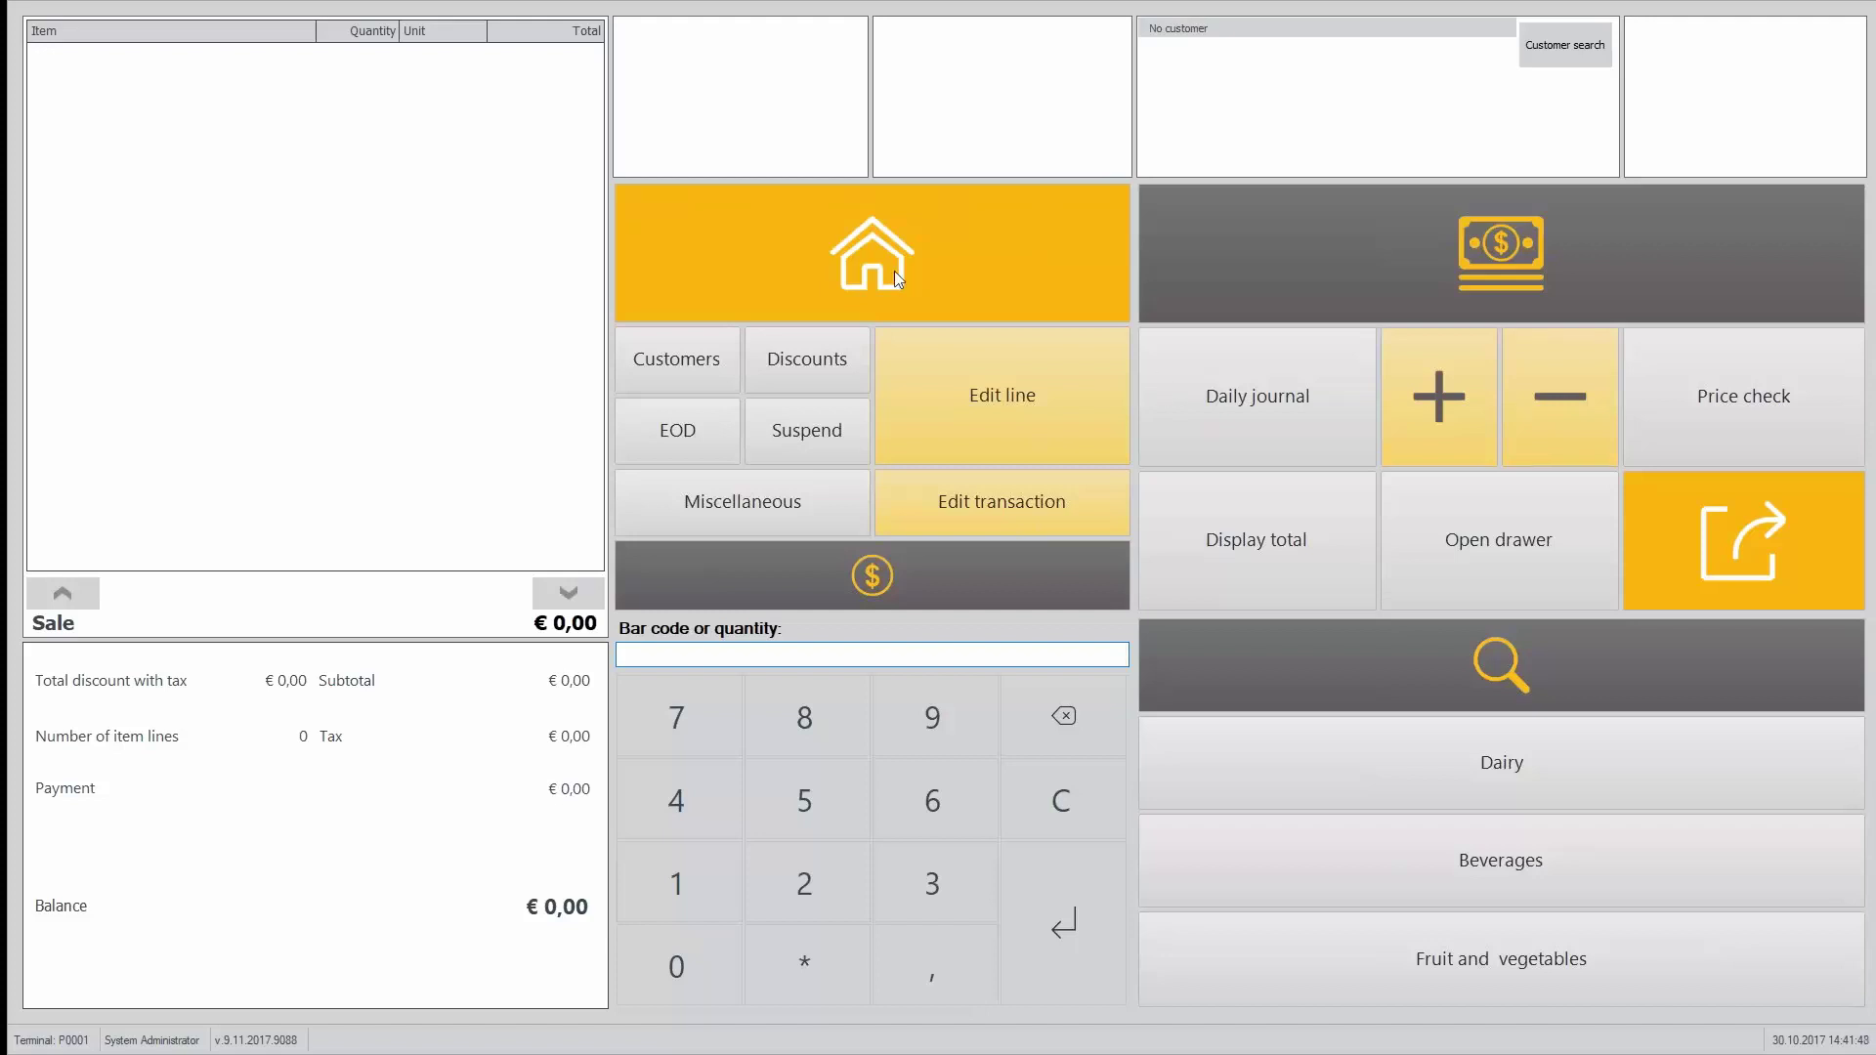
Step: Open the customer orders list from the Customers functions to recall the order
click(709, 354)
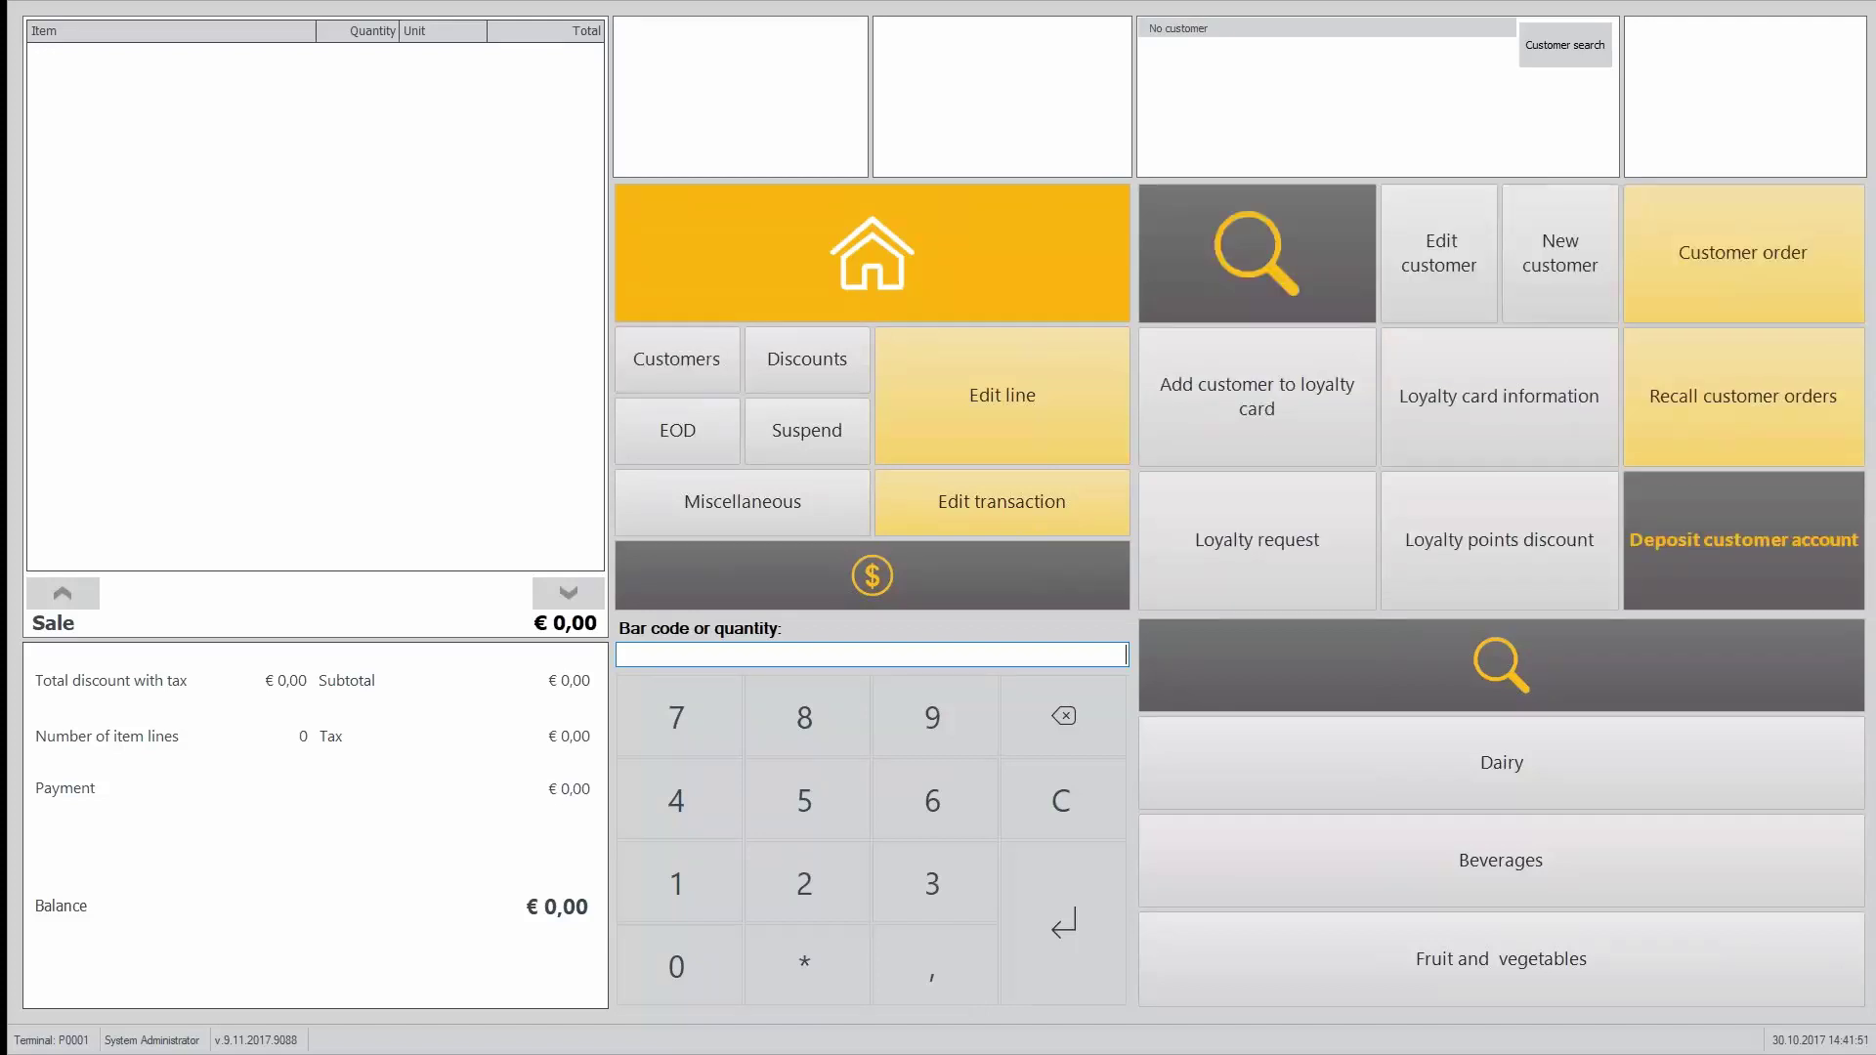
click(1758, 400)
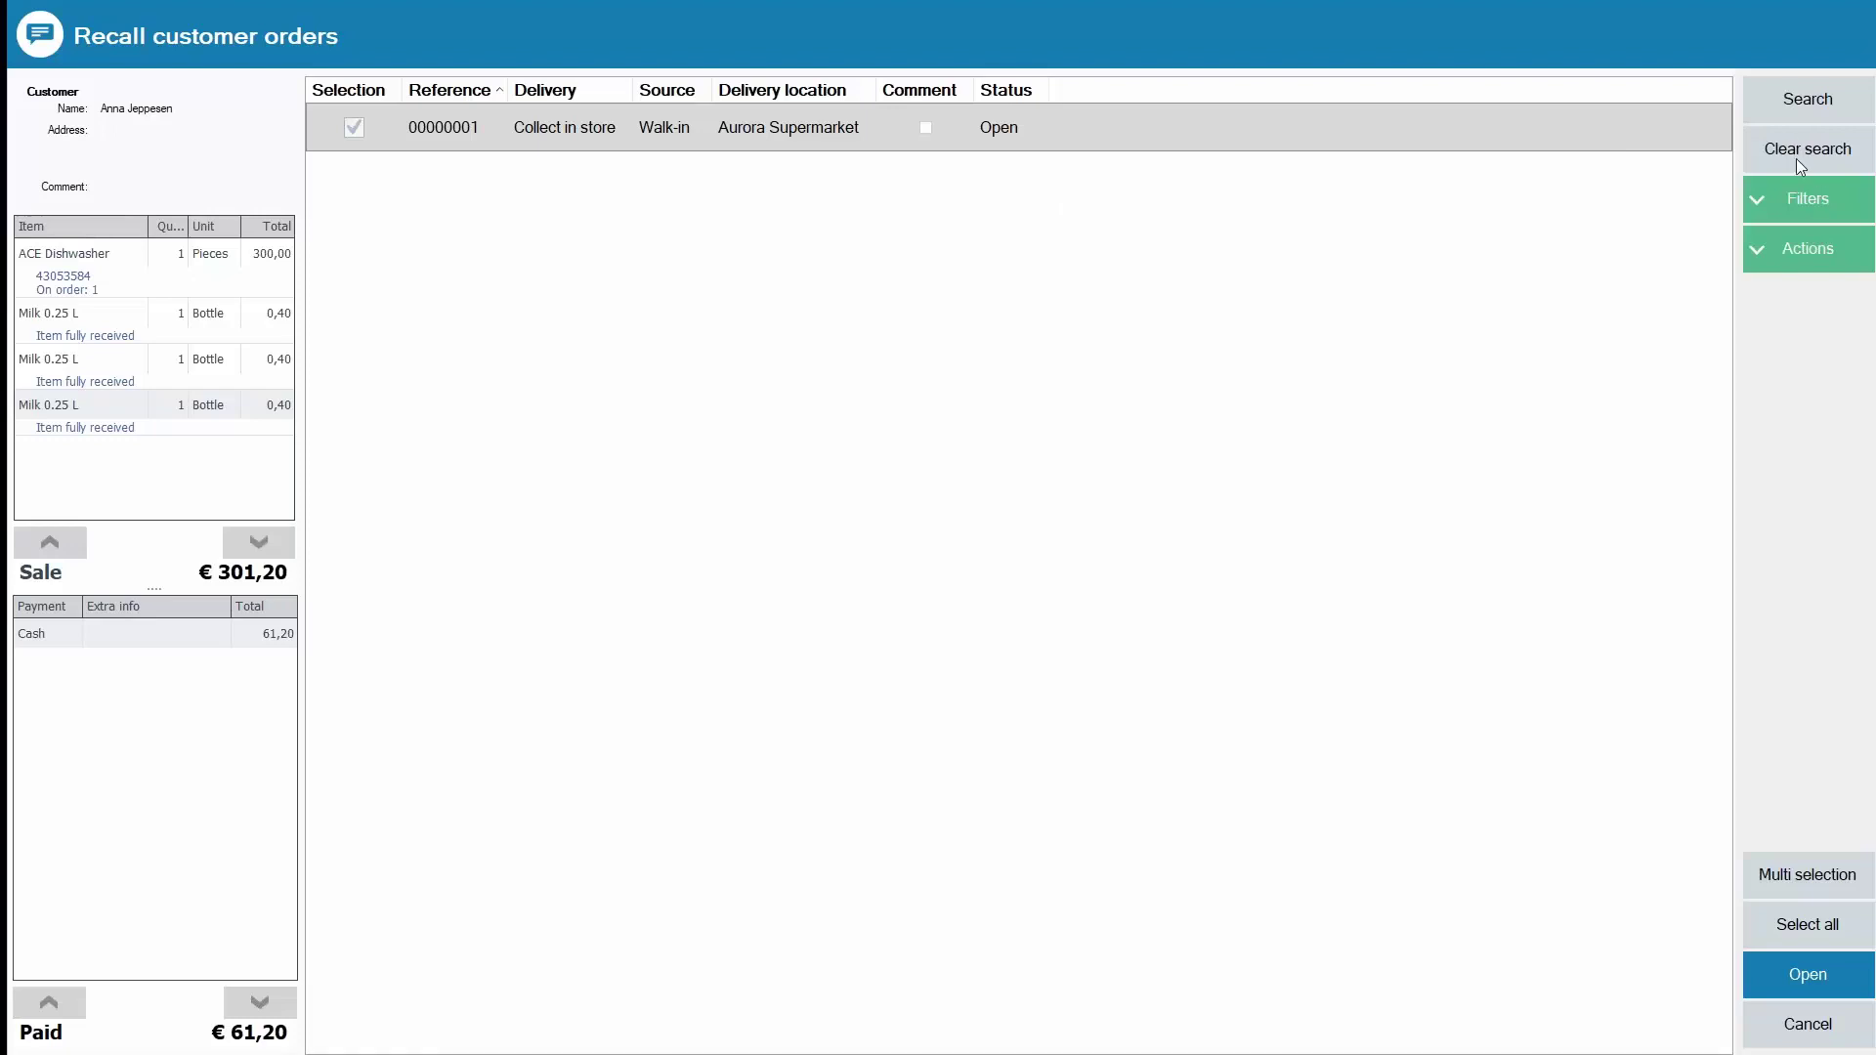
click(1804, 197)
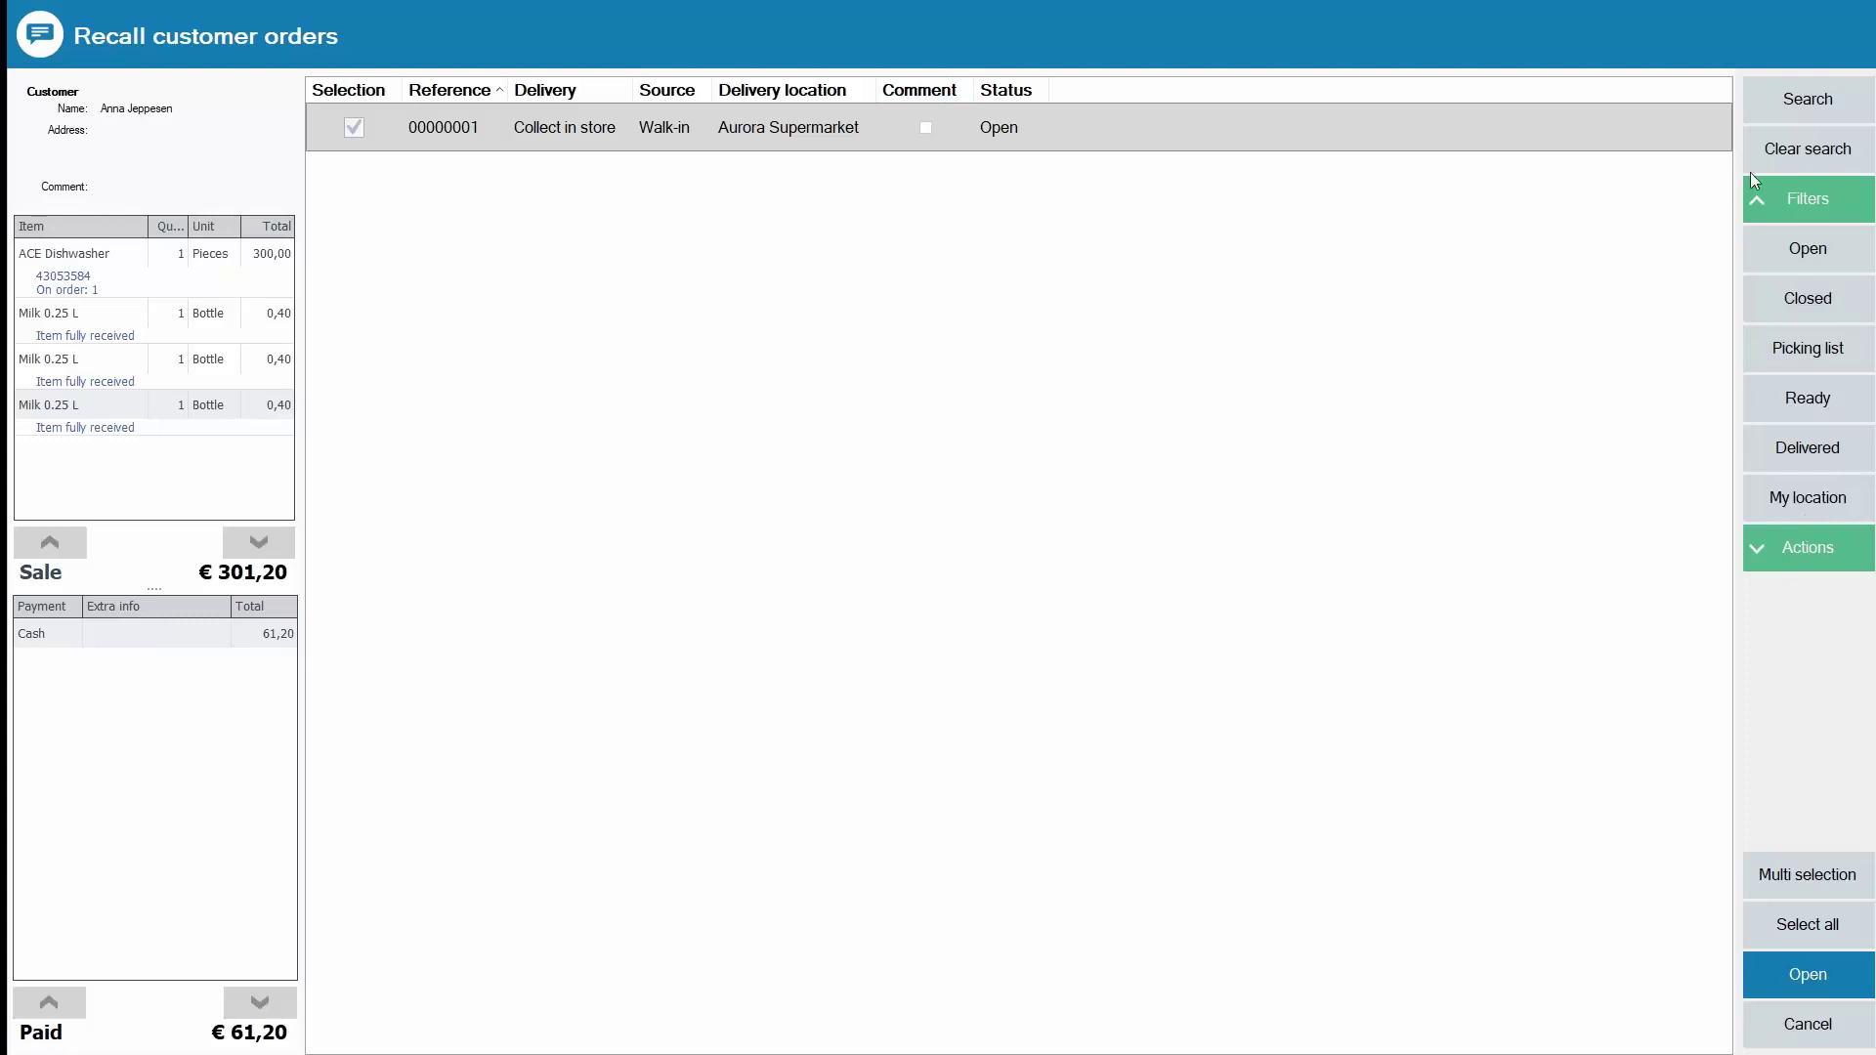
click(1767, 199)
Step: Print the order's picking list and set its status to Ready
click(1760, 260)
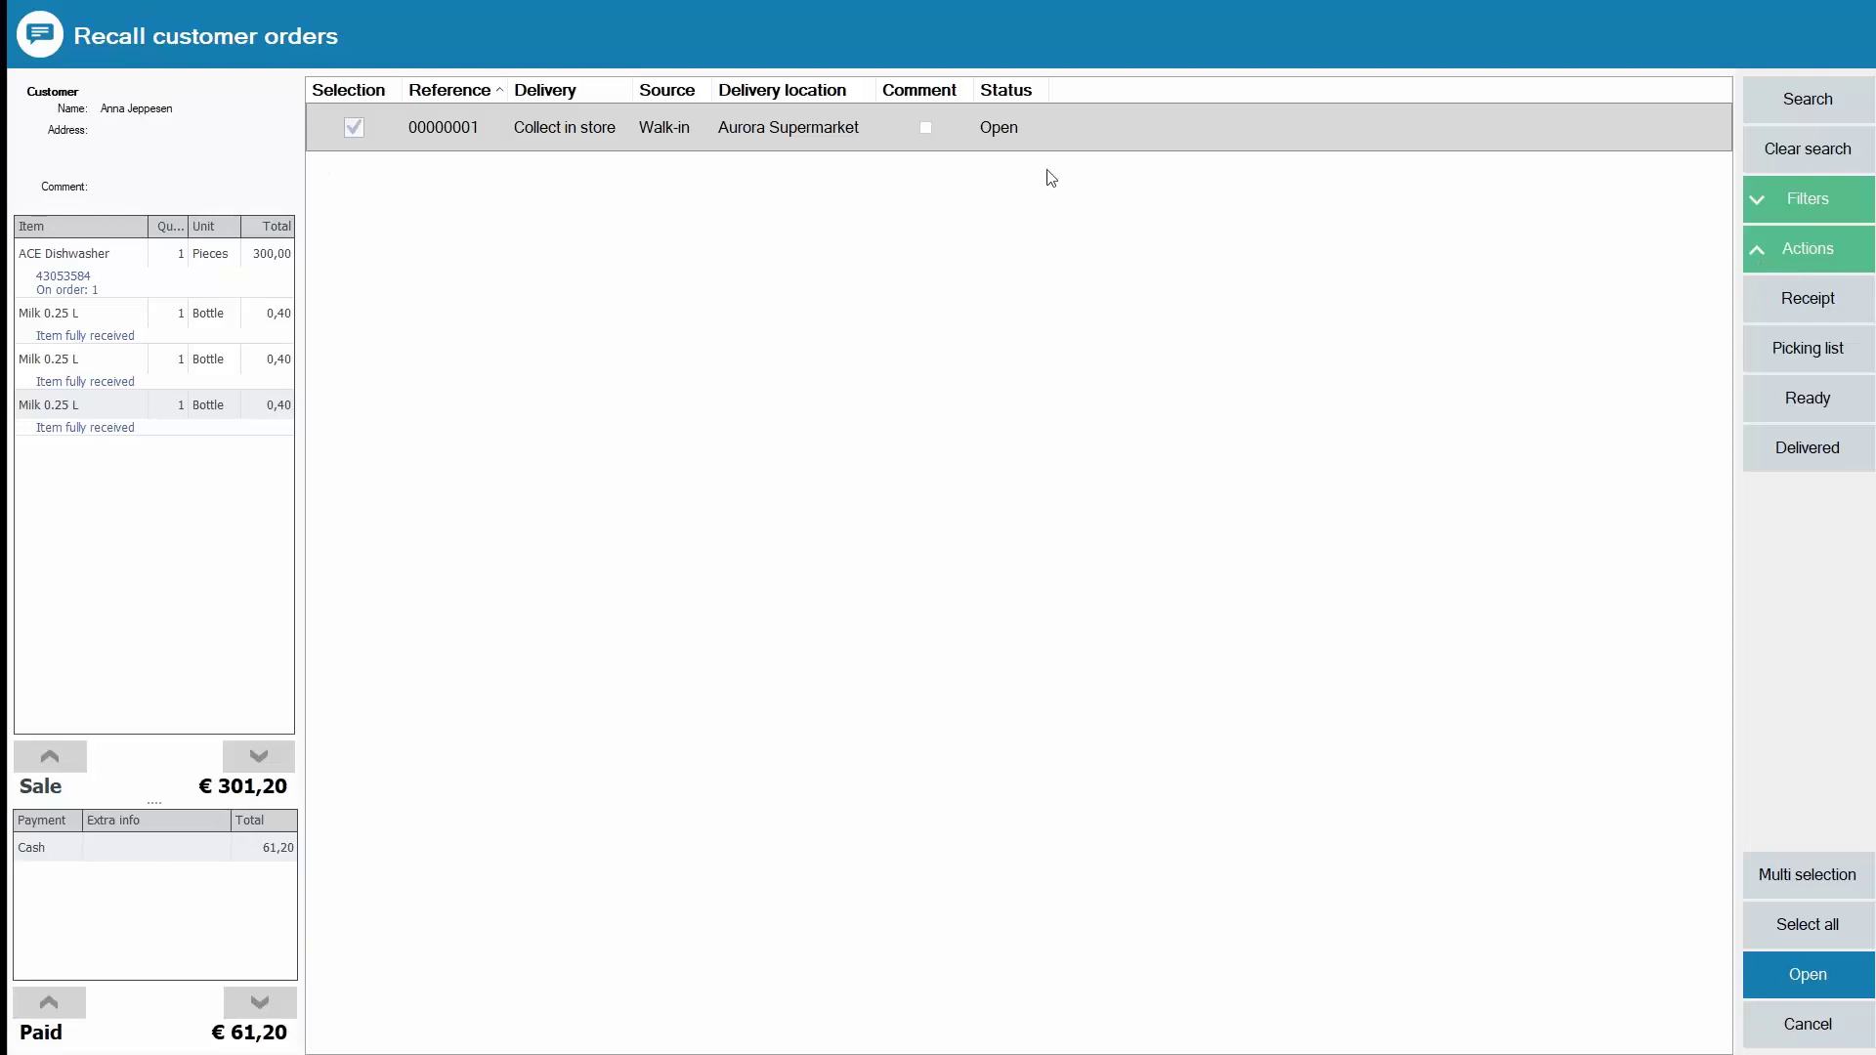
click(1812, 360)
click(1823, 408)
Step: Load the ready order, pick up the entire order, and pay the remaining €240,00 in cash
click(1794, 983)
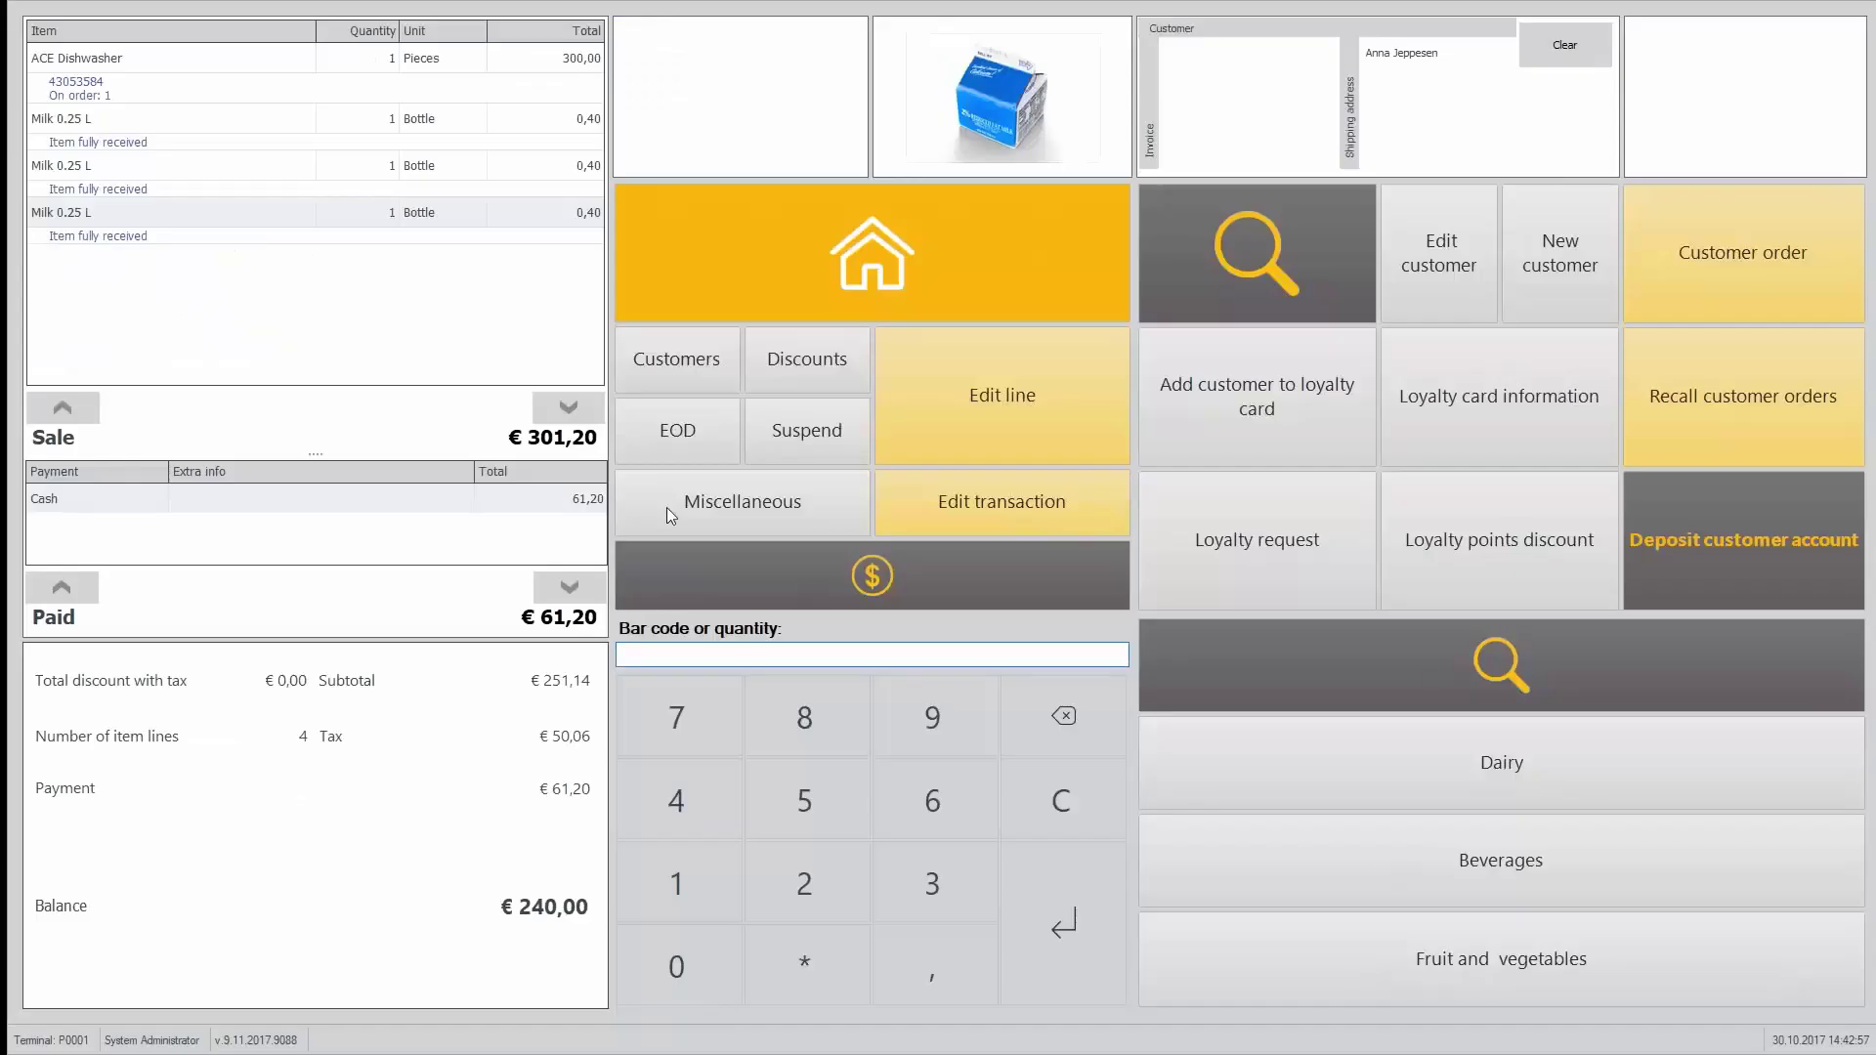
click(925, 577)
click(1421, 279)
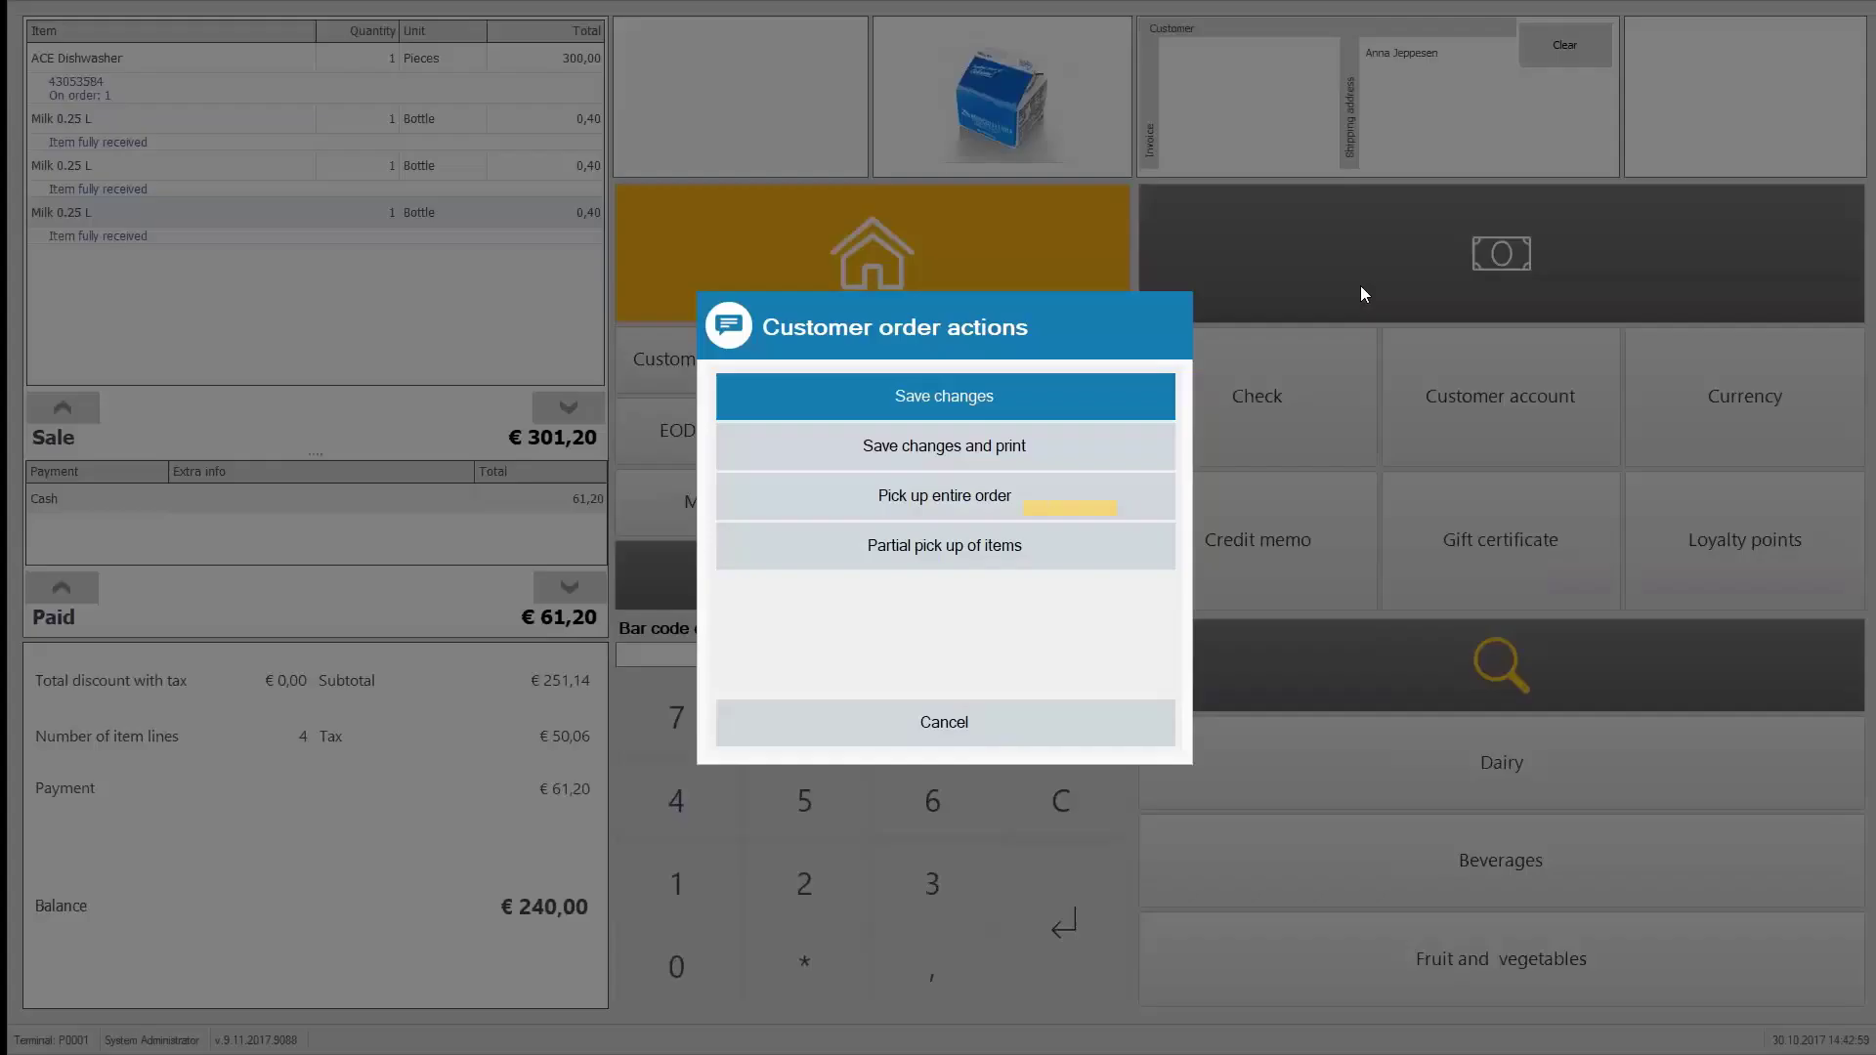
click(967, 502)
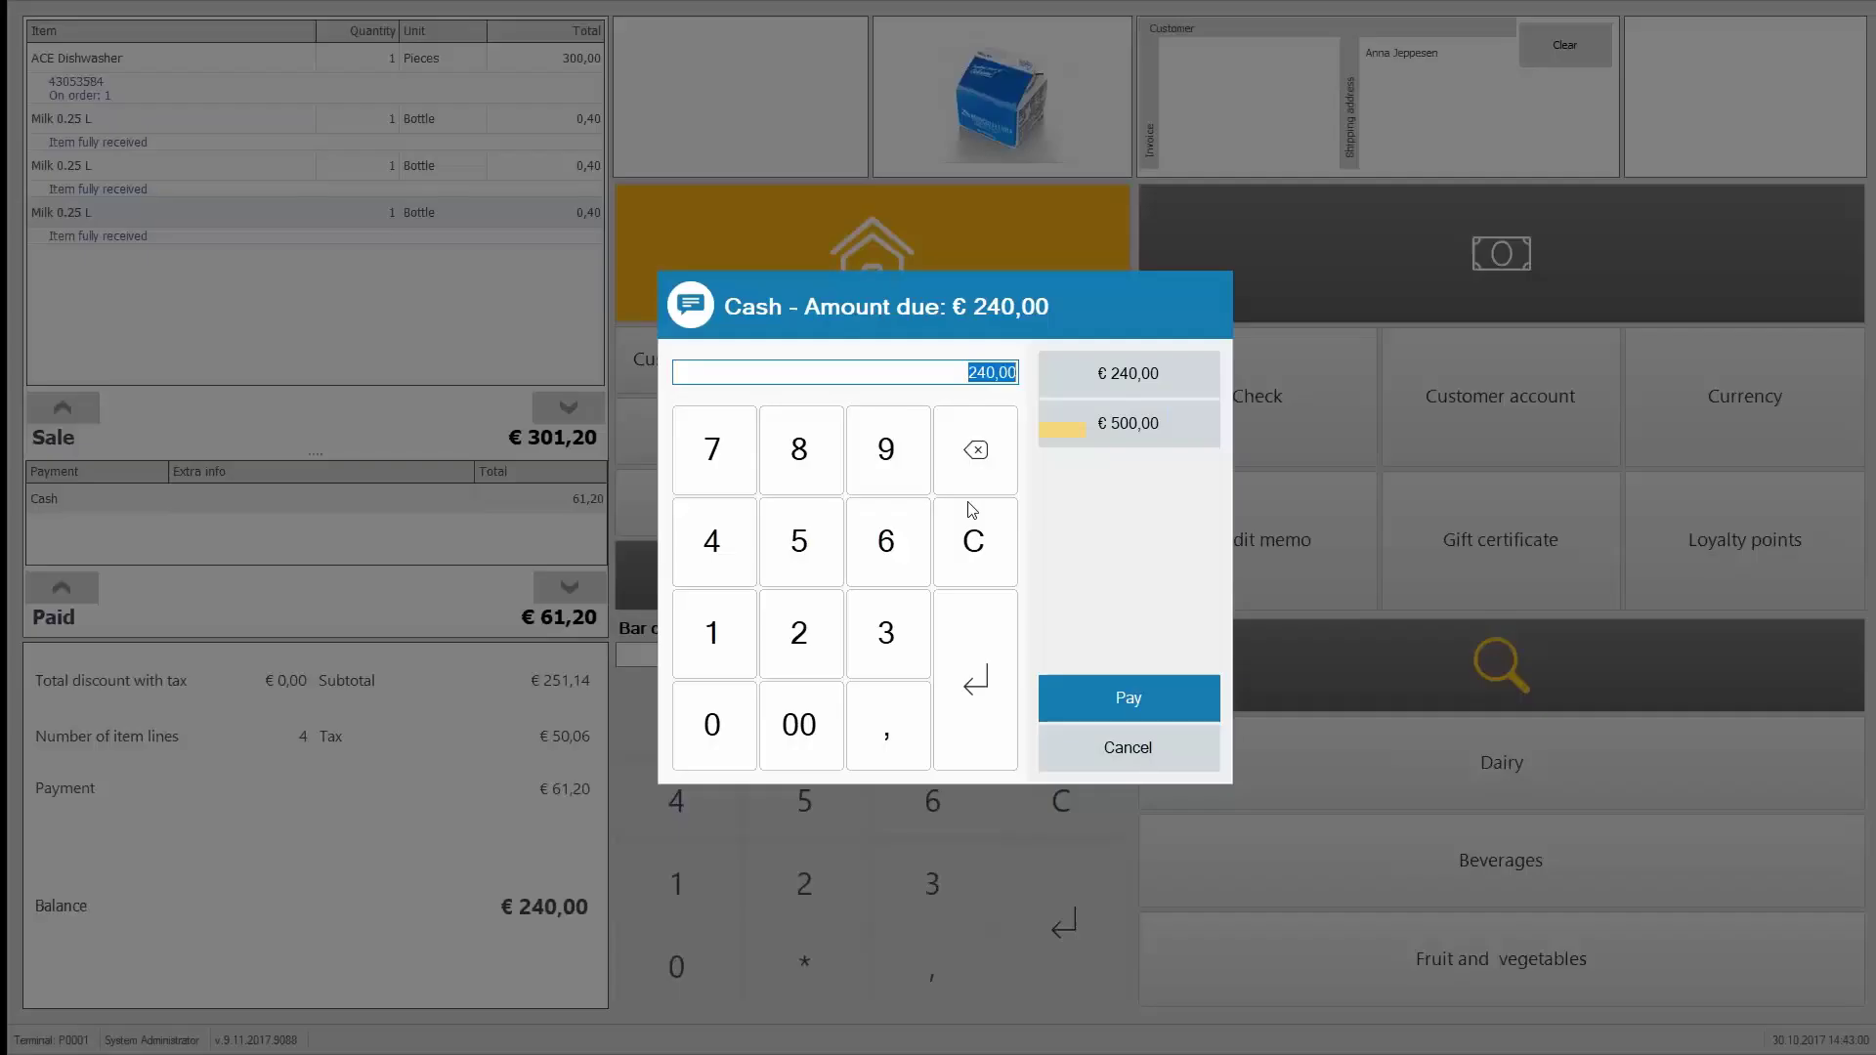
click(1094, 379)
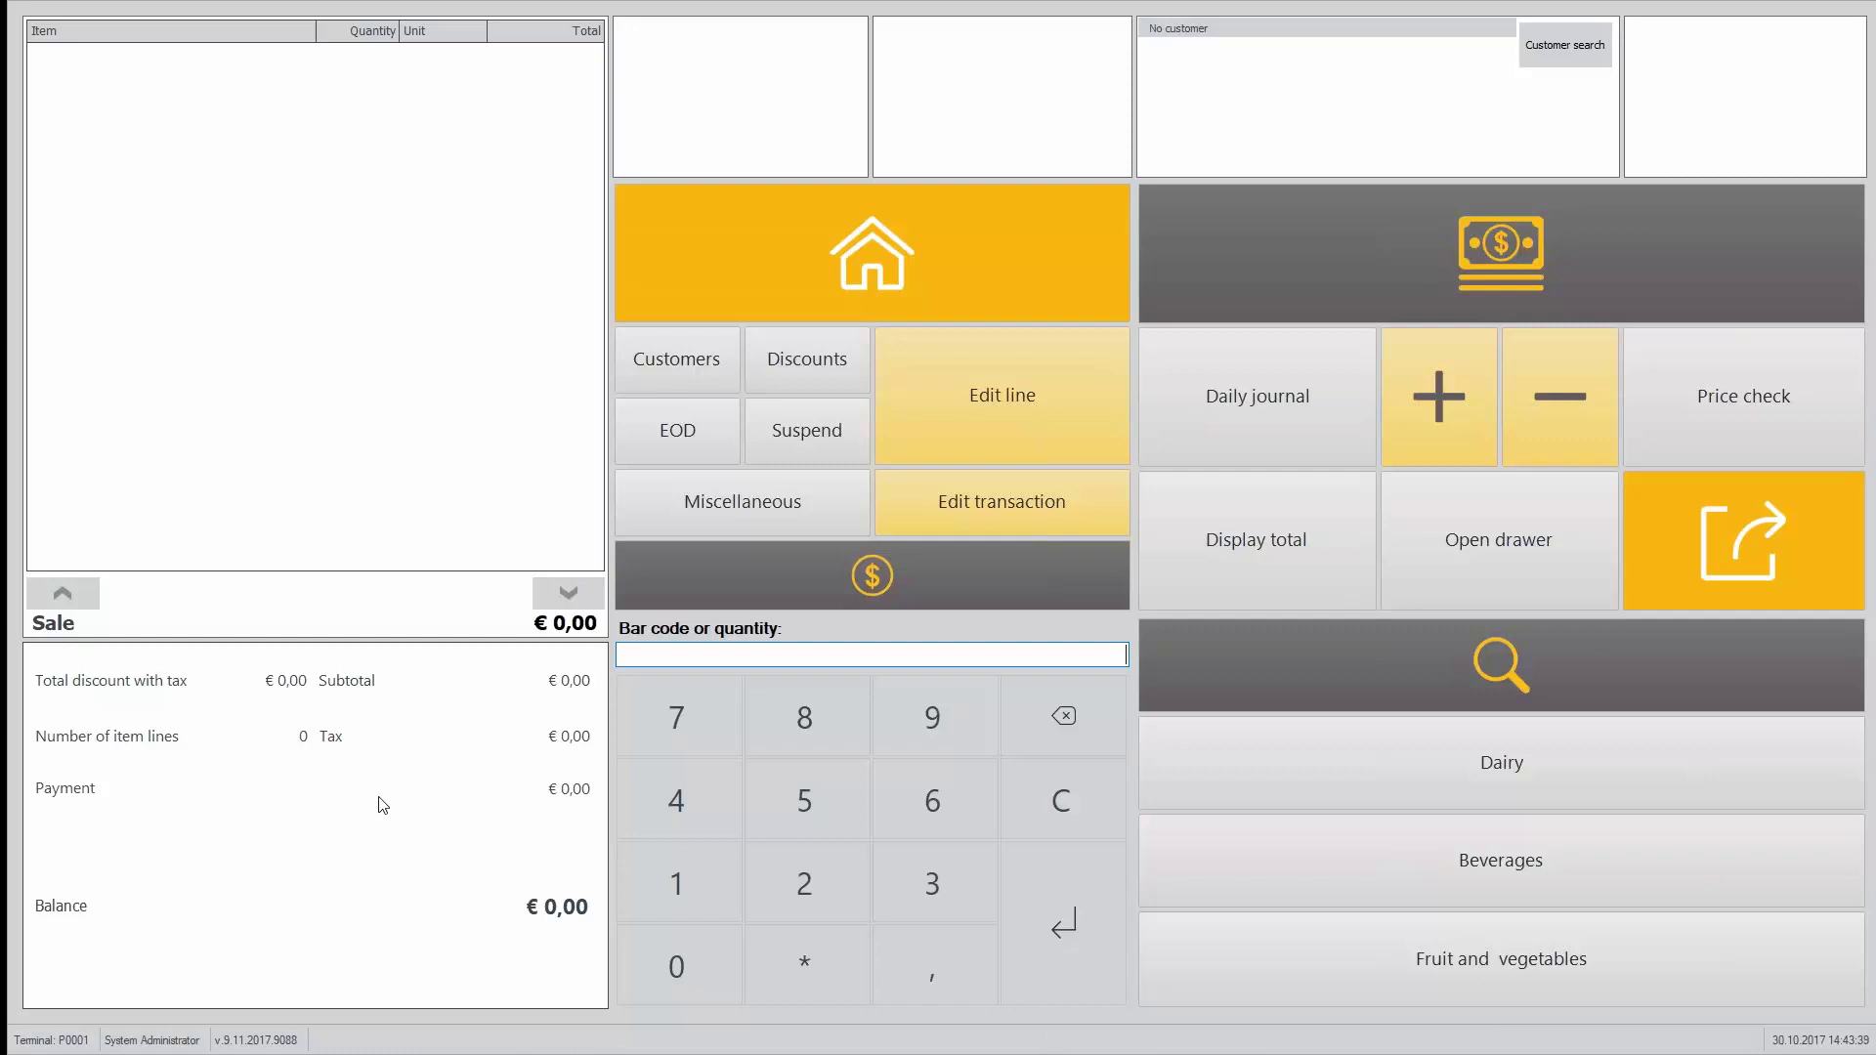
Step: Bring Site Manager in front of the POS and list the touch button layouts from the Sites tab
key(alt+Tab)
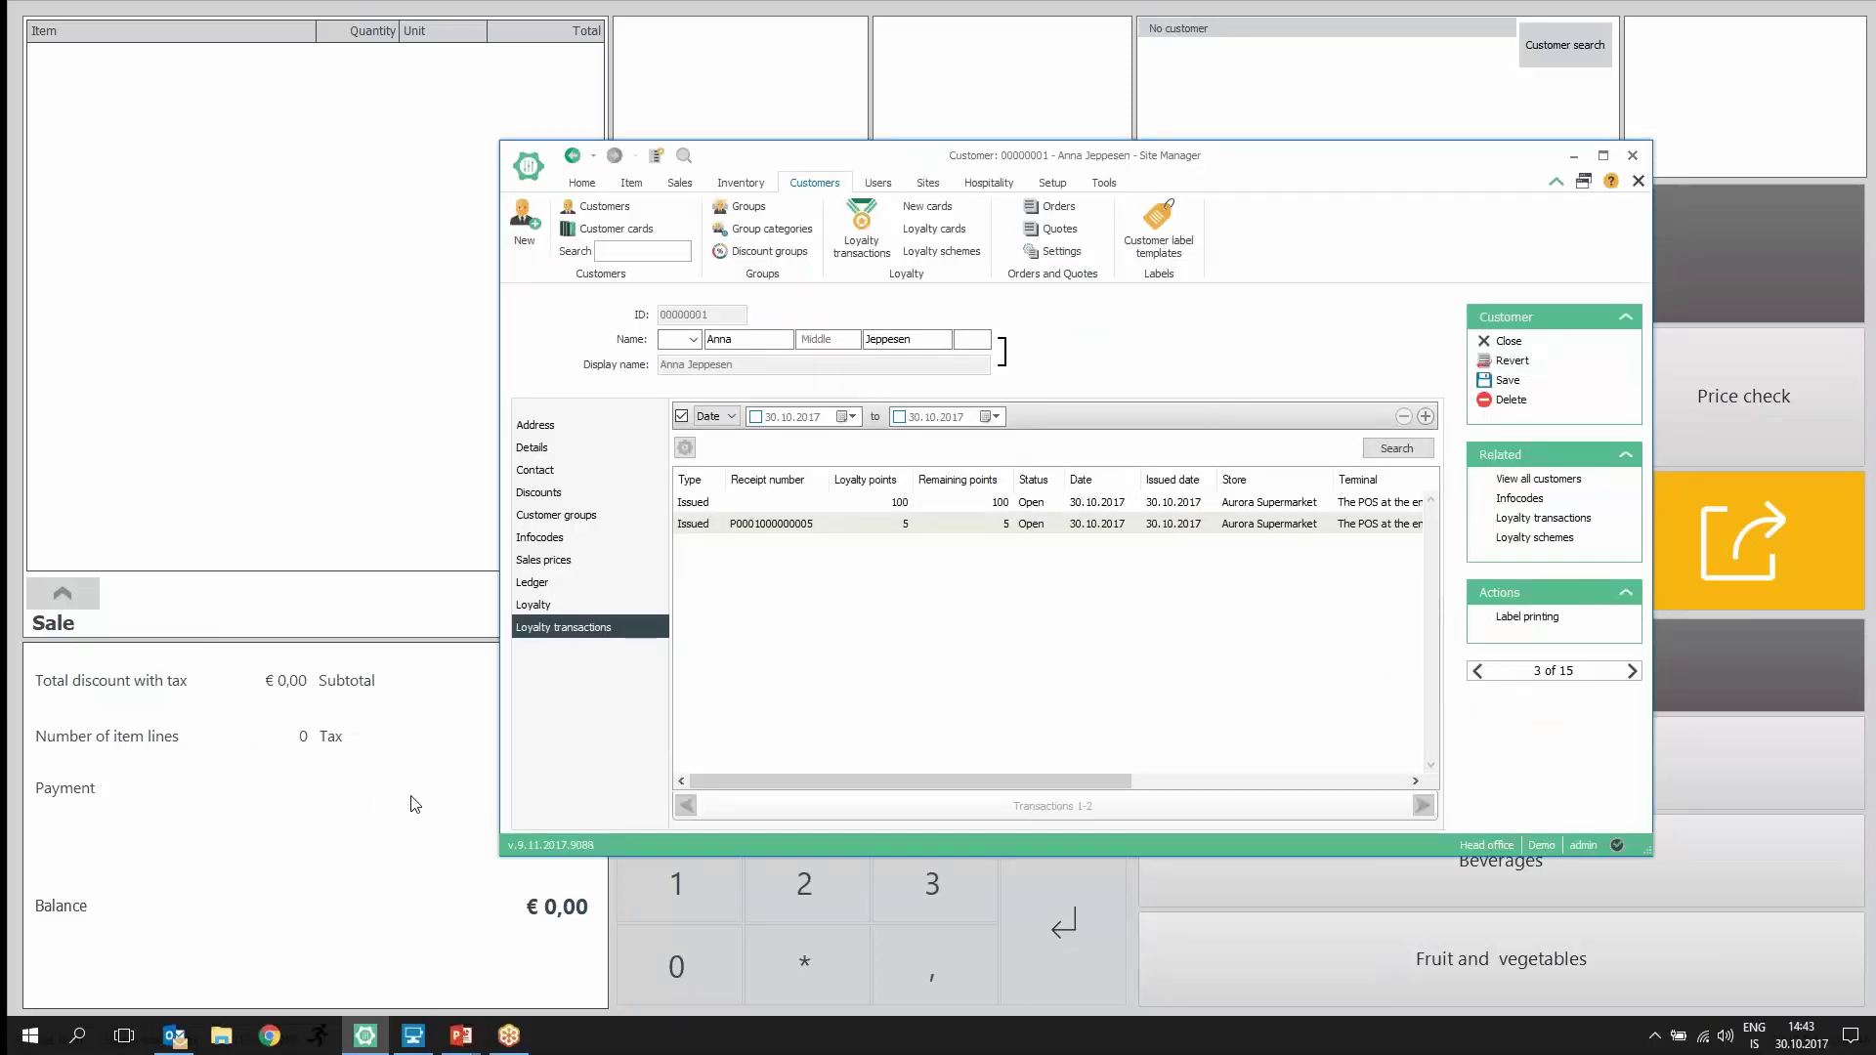
drag(1088, 162, 889, 58)
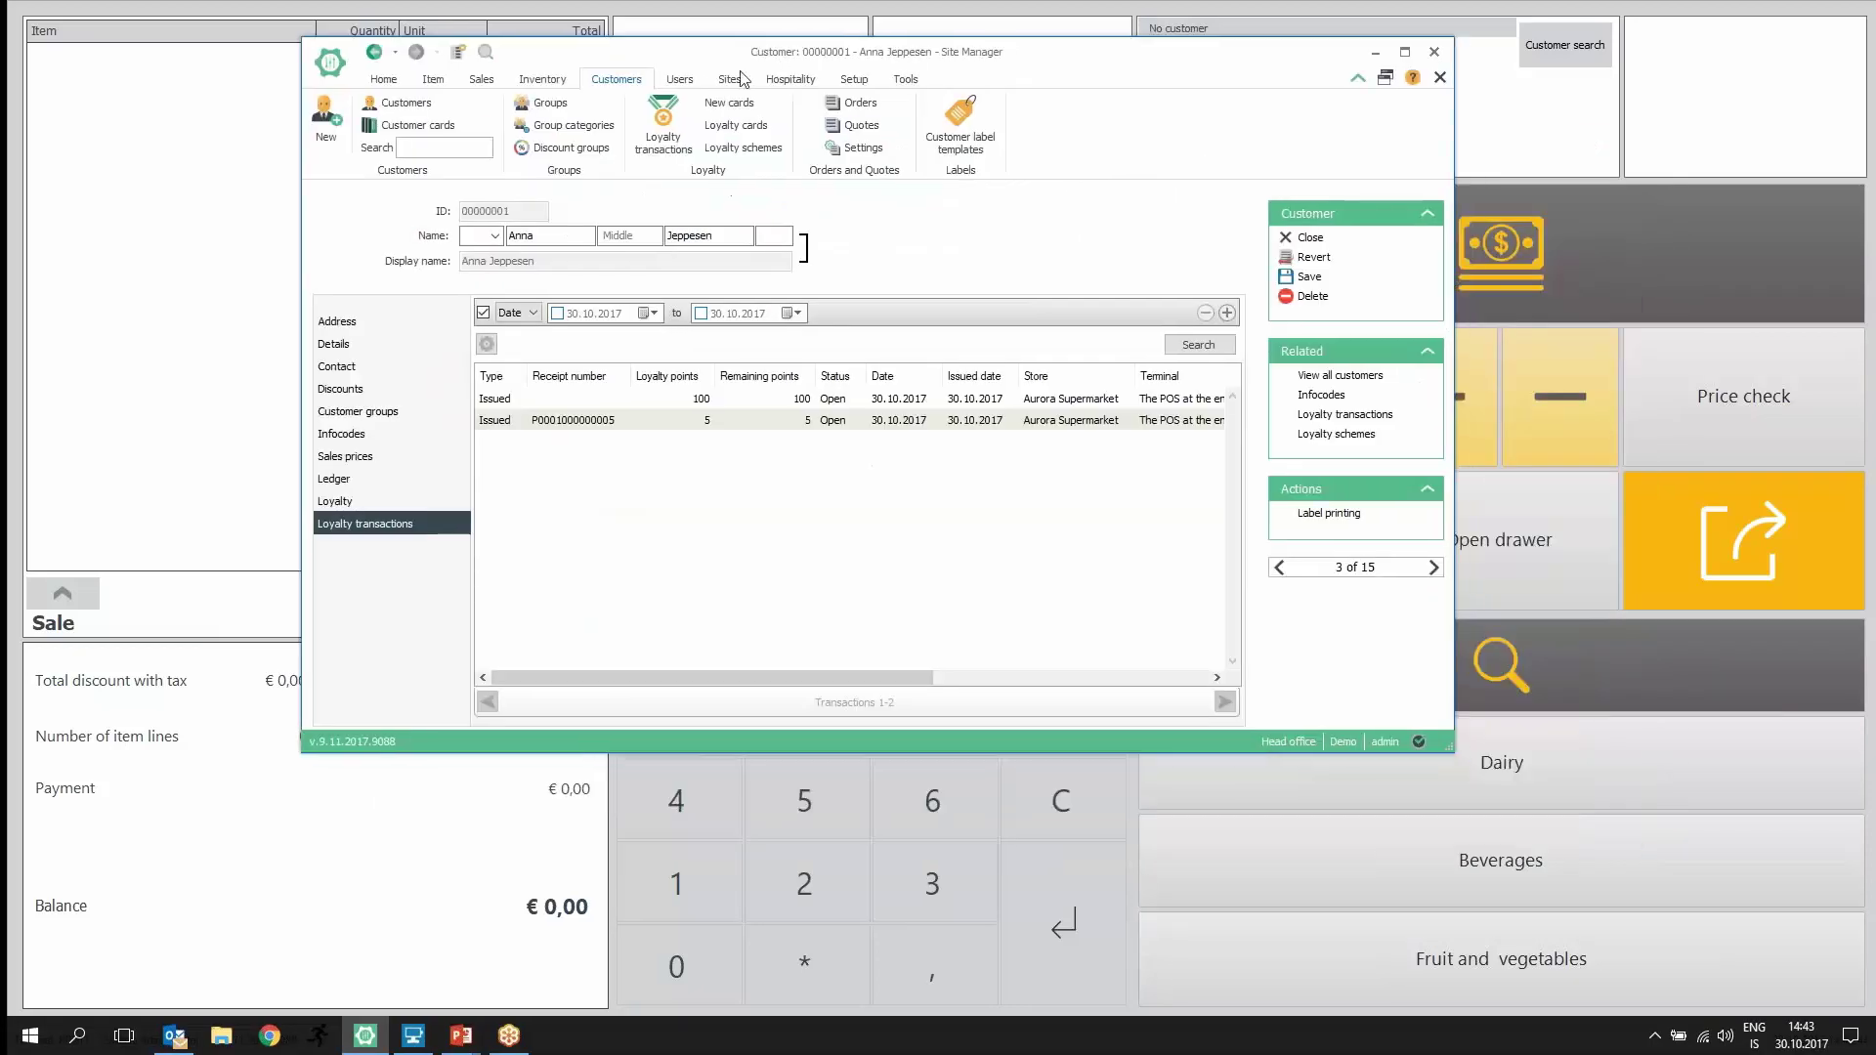
click(731, 80)
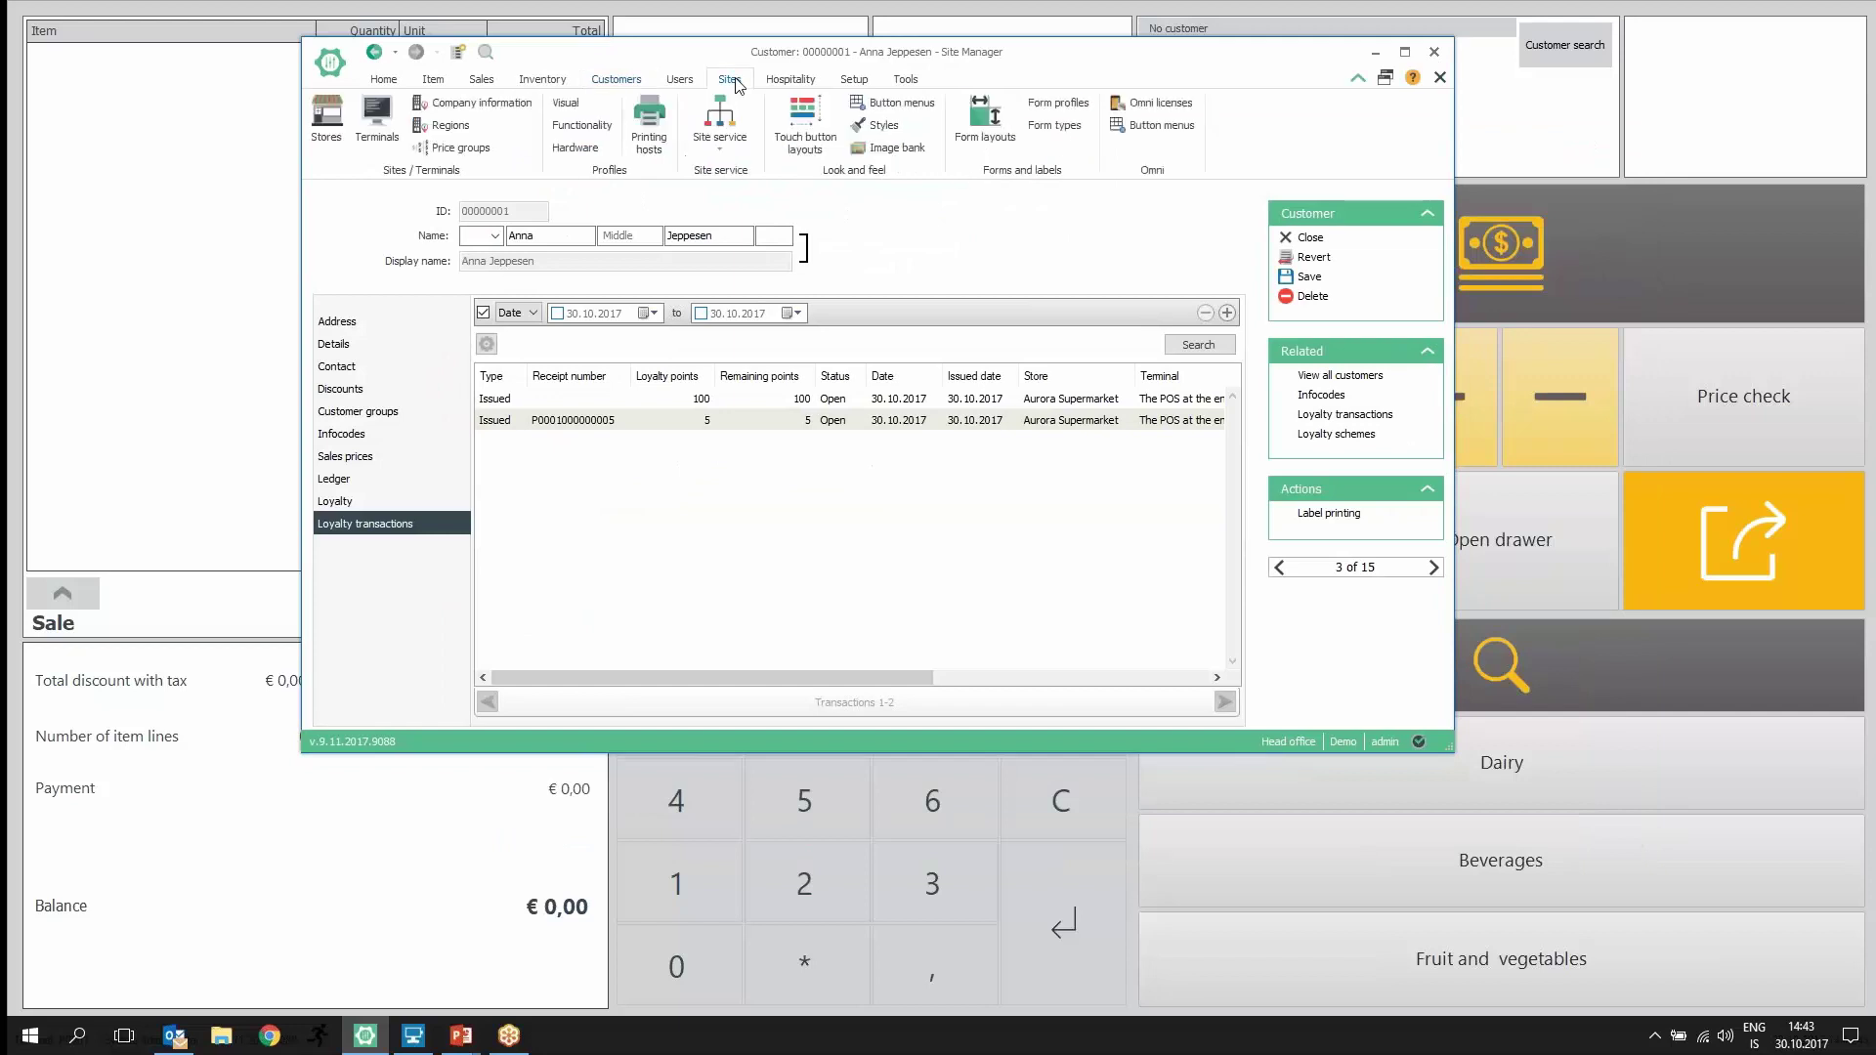
click(807, 131)
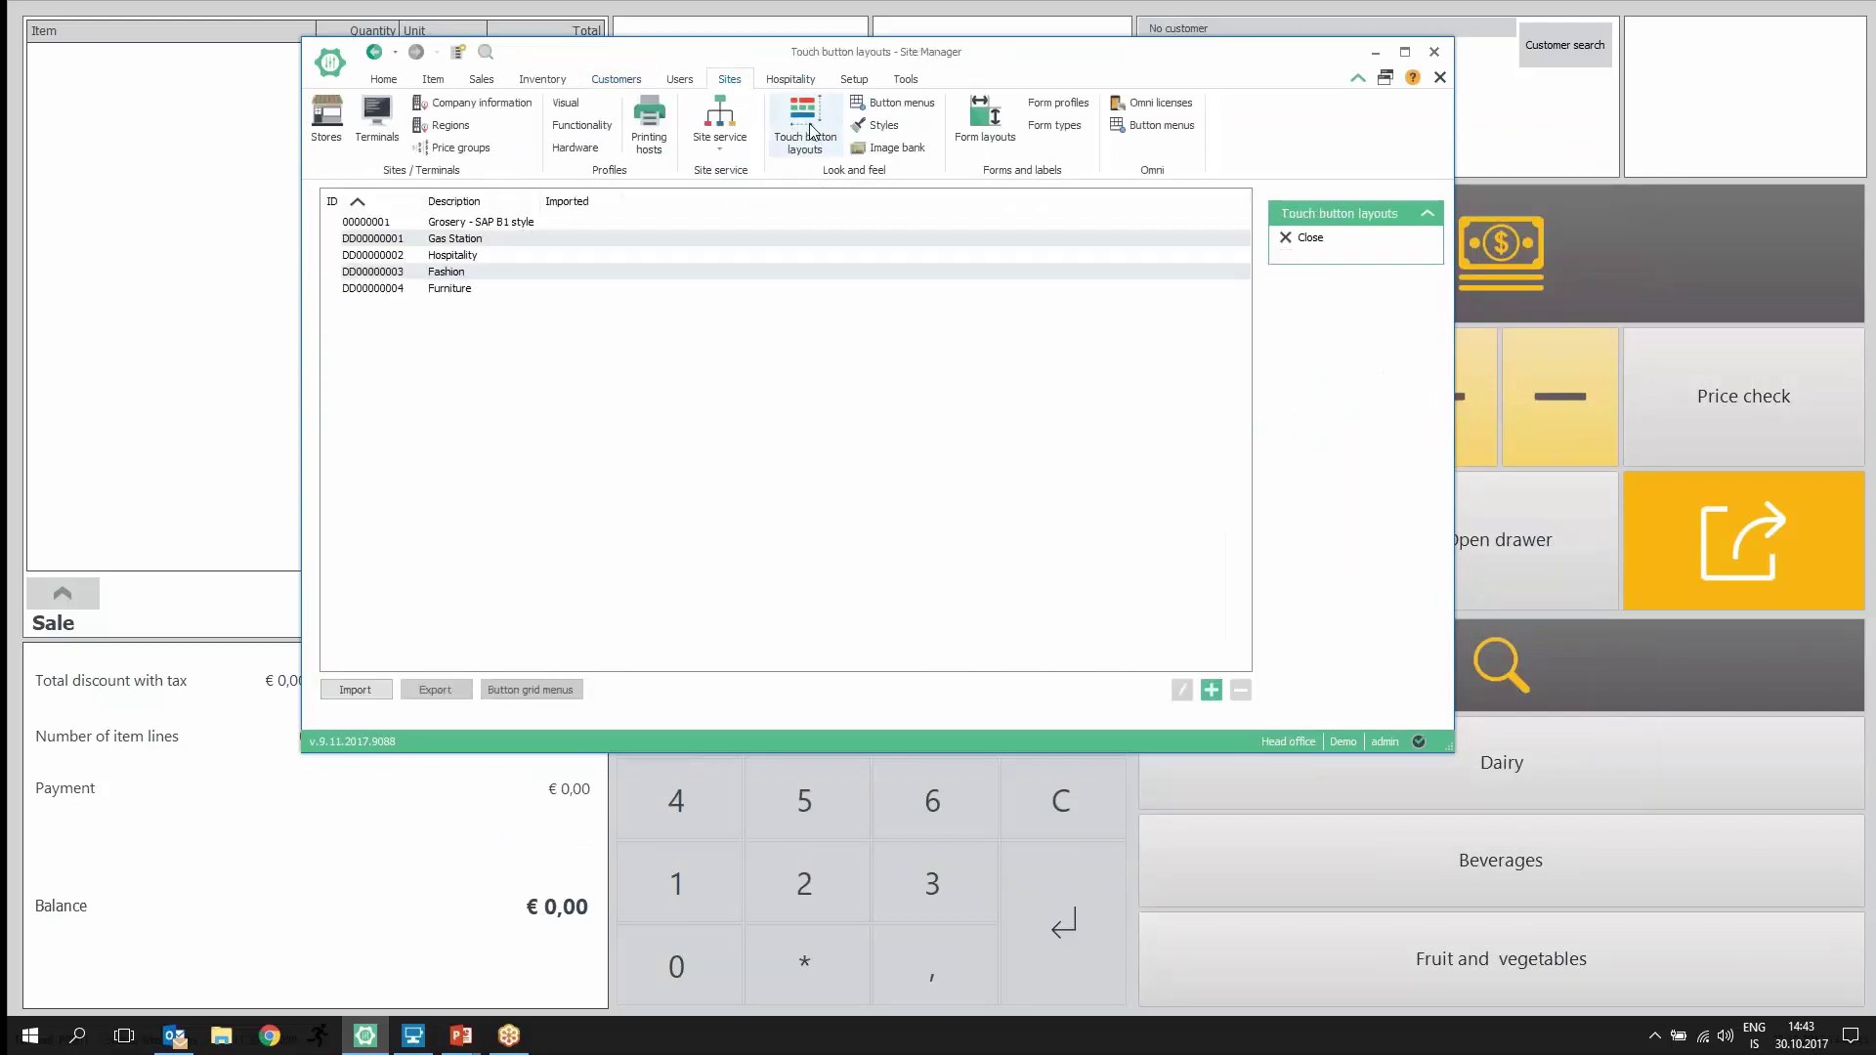
Step: Open the Hospitality touch button layout and enlarge the window for a bigger preview
click(475, 241)
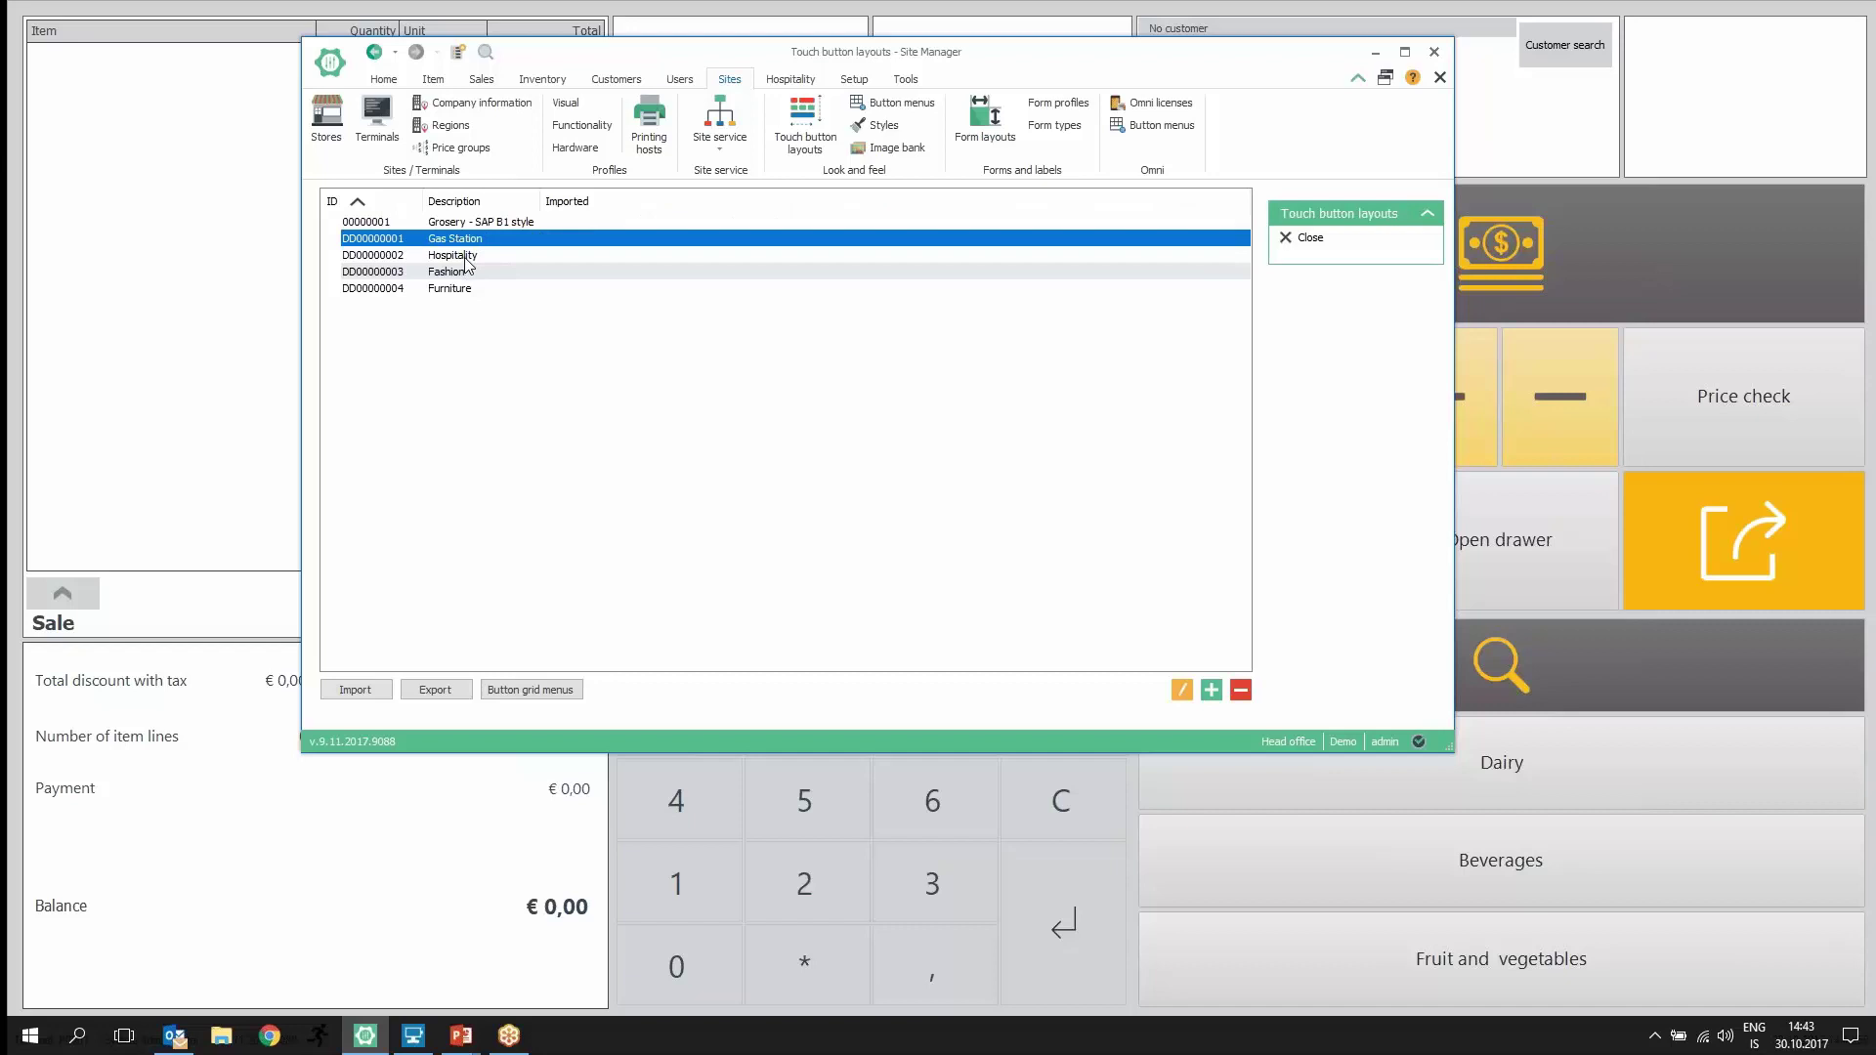
double_click(467, 258)
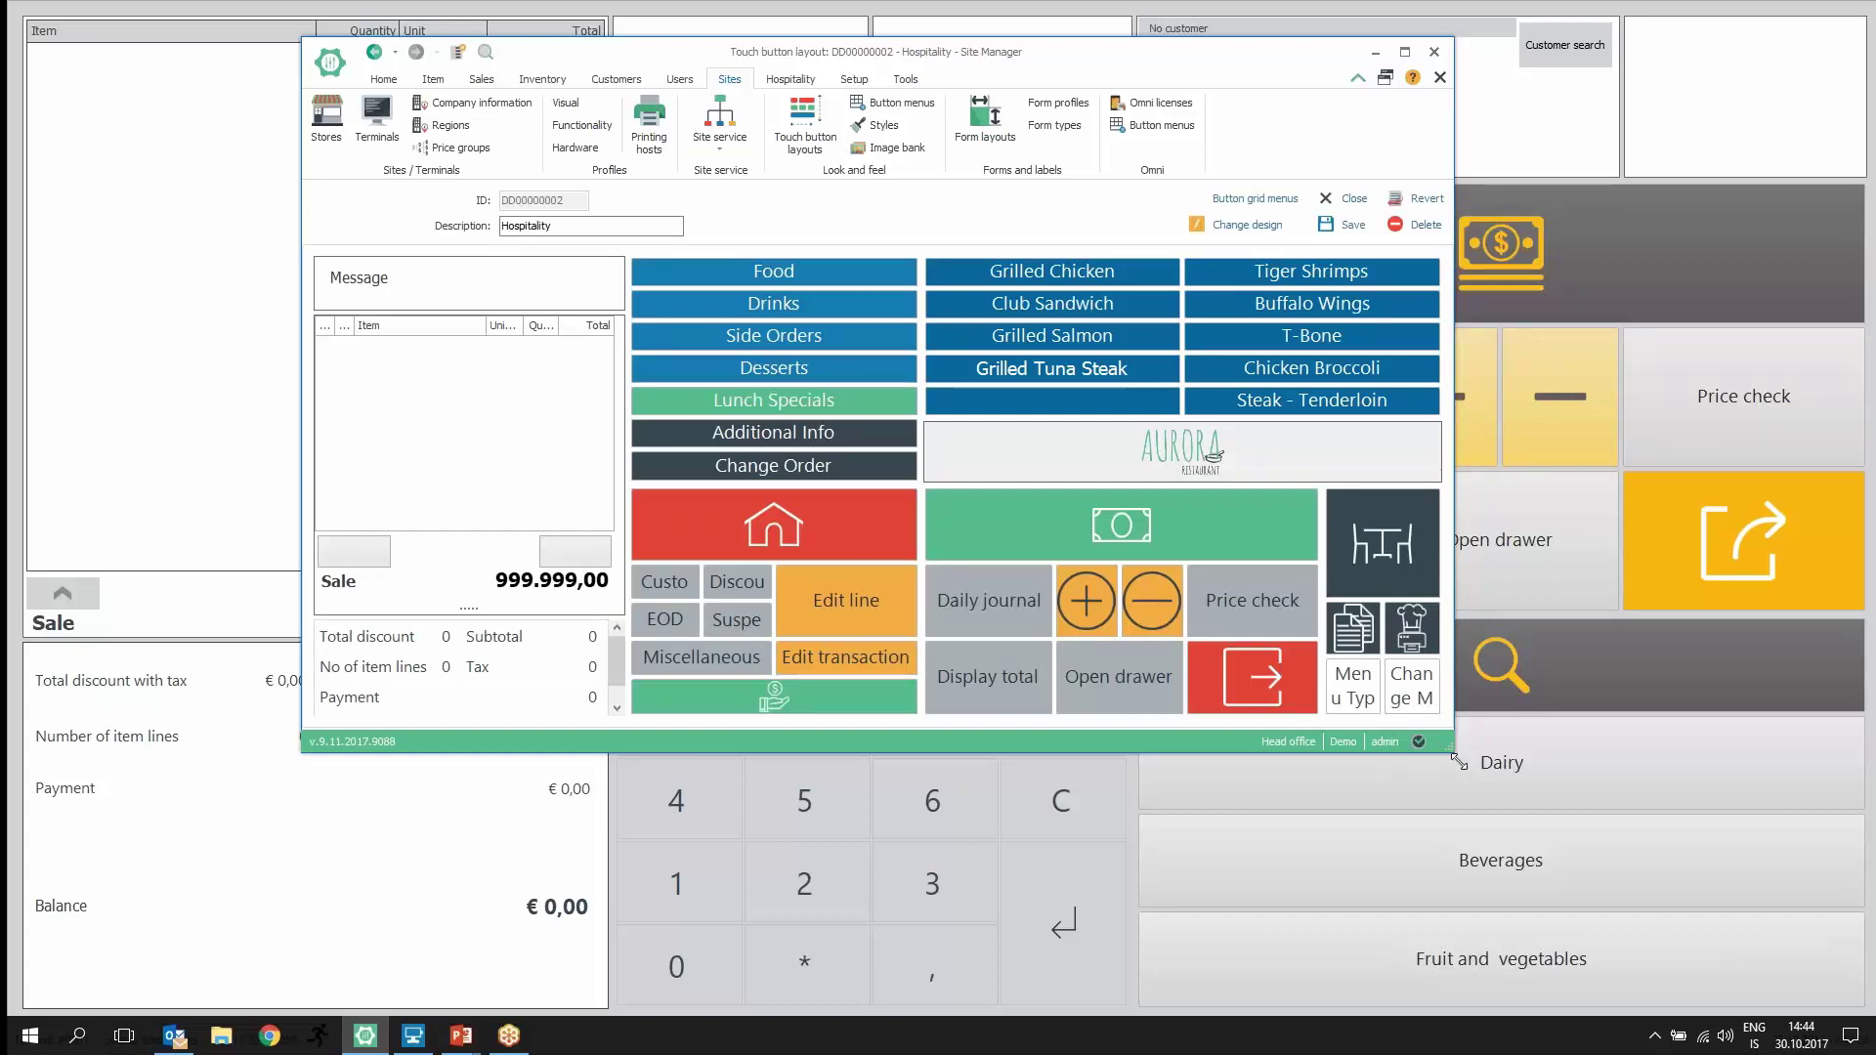
drag(1450, 748, 1743, 979)
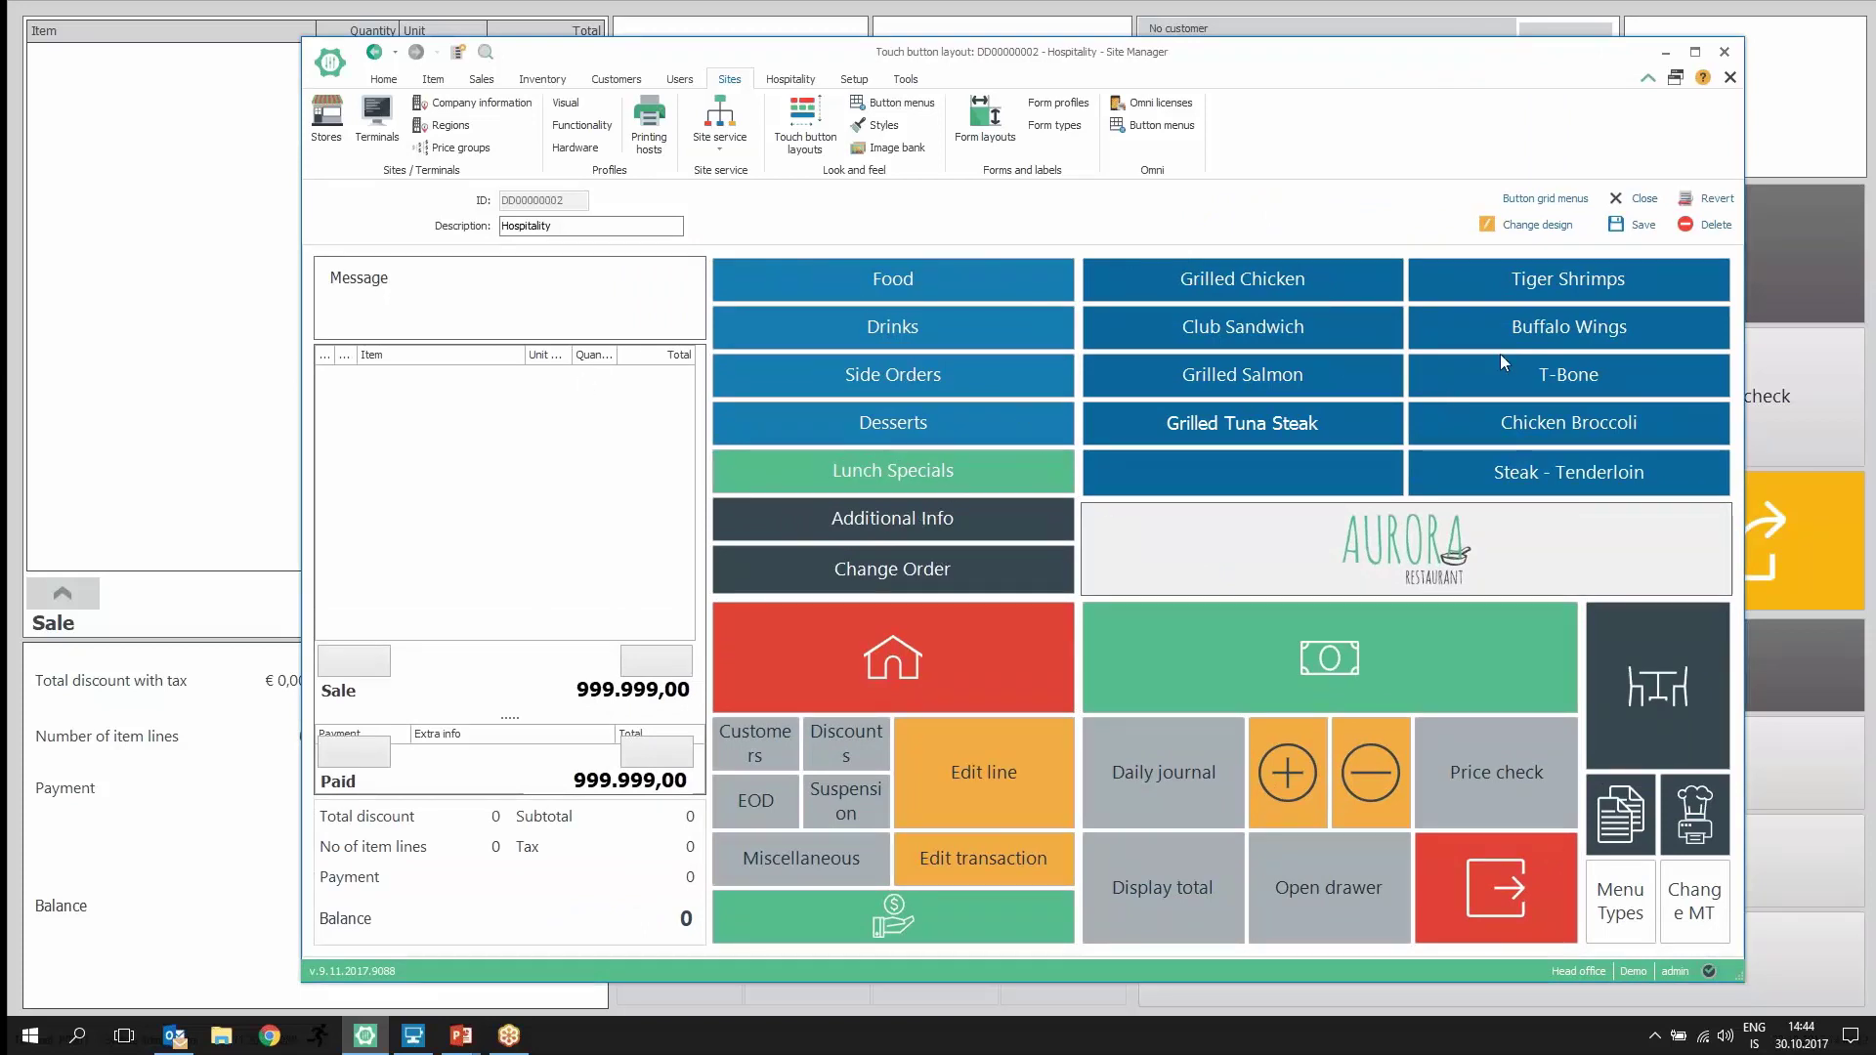
Step: Narrow the Food/Drinks column and make the dish rows taller, shrinking the AURORA logo panel
click(1530, 225)
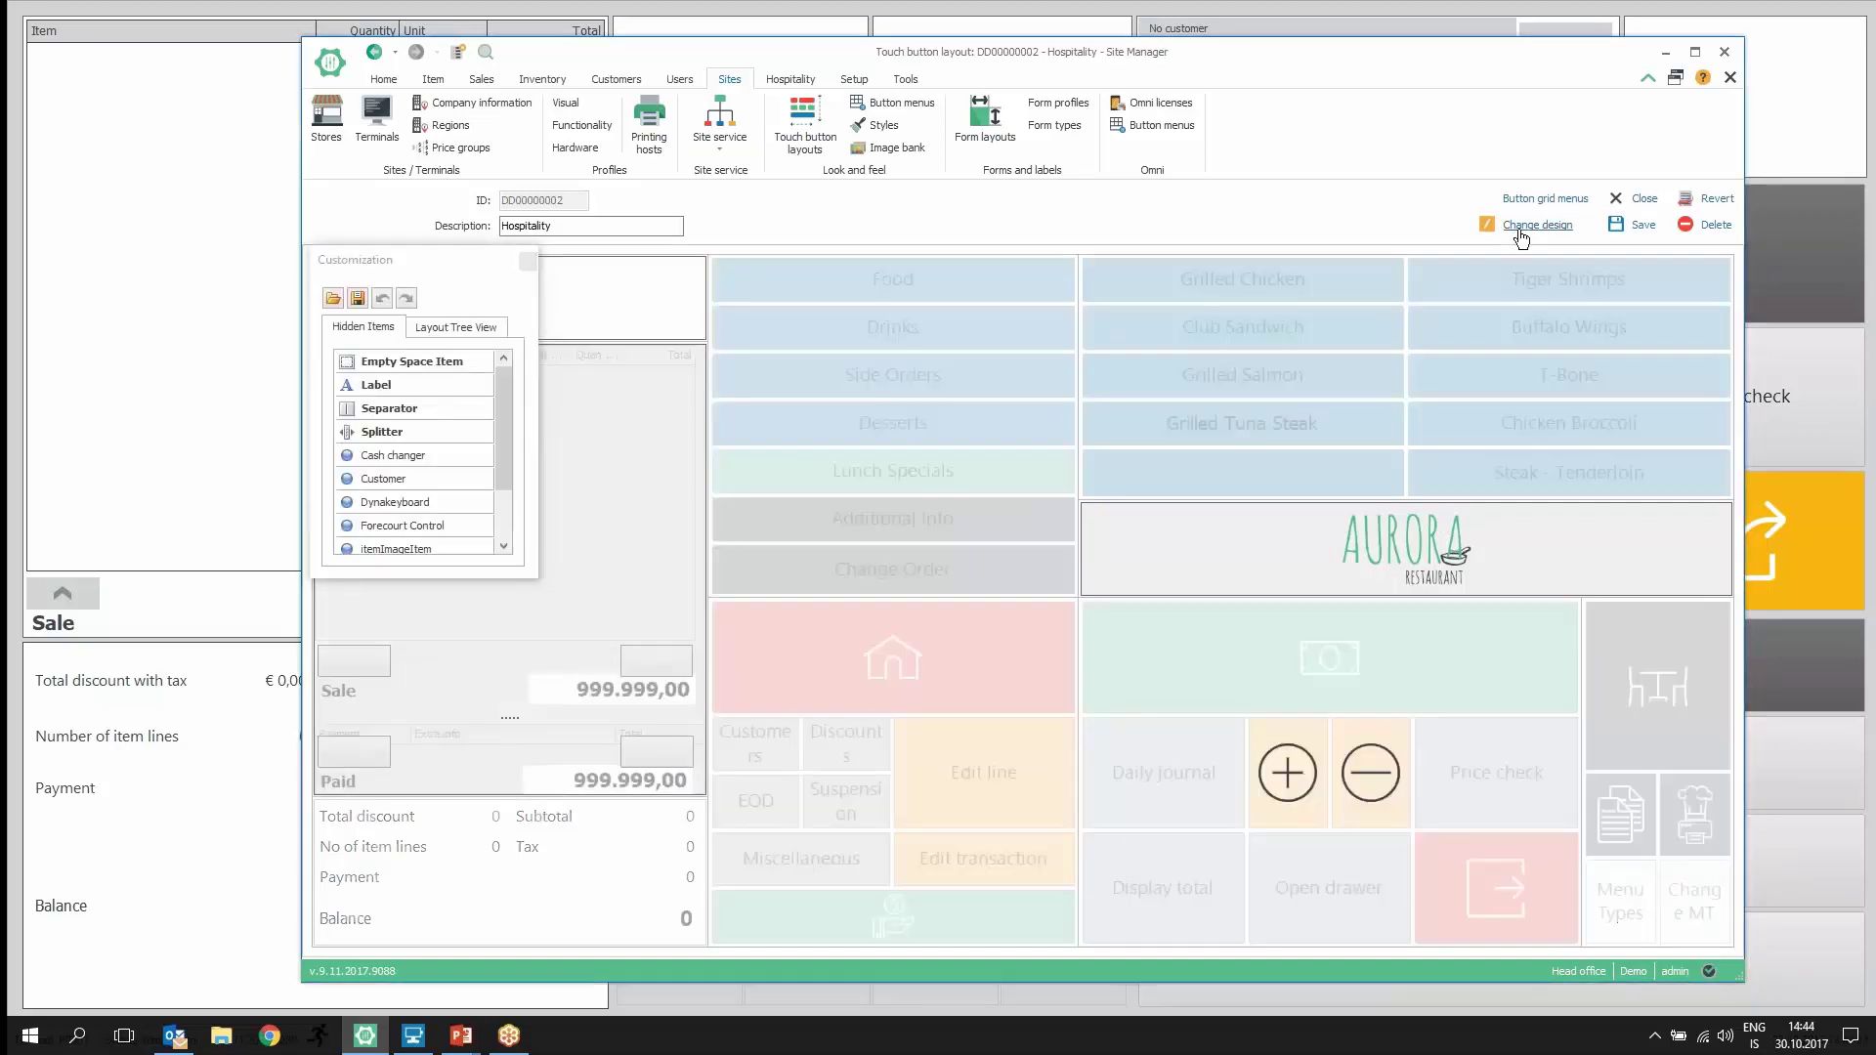
drag(1077, 299, 1073, 316)
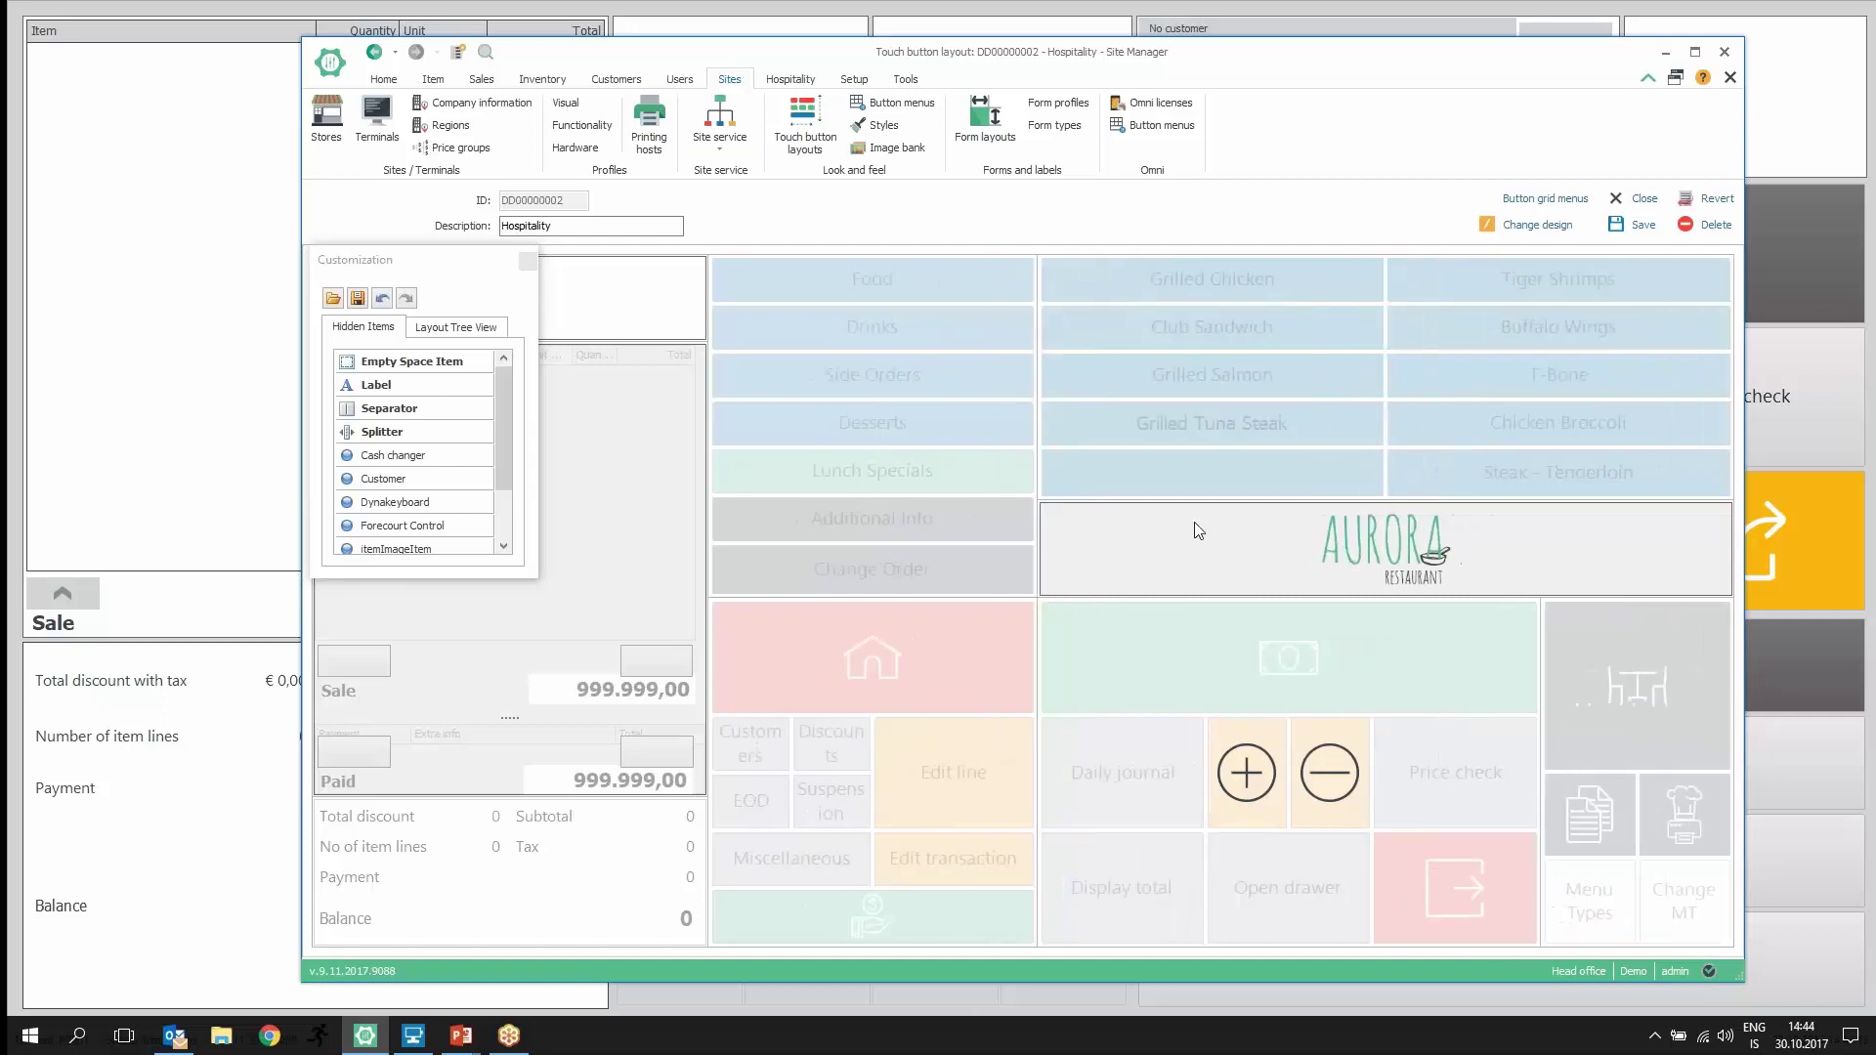
mouse_move(1215, 500)
mouse_down()
mouse_move(1219, 548)
mouse_move(1224, 519)
mouse_up()
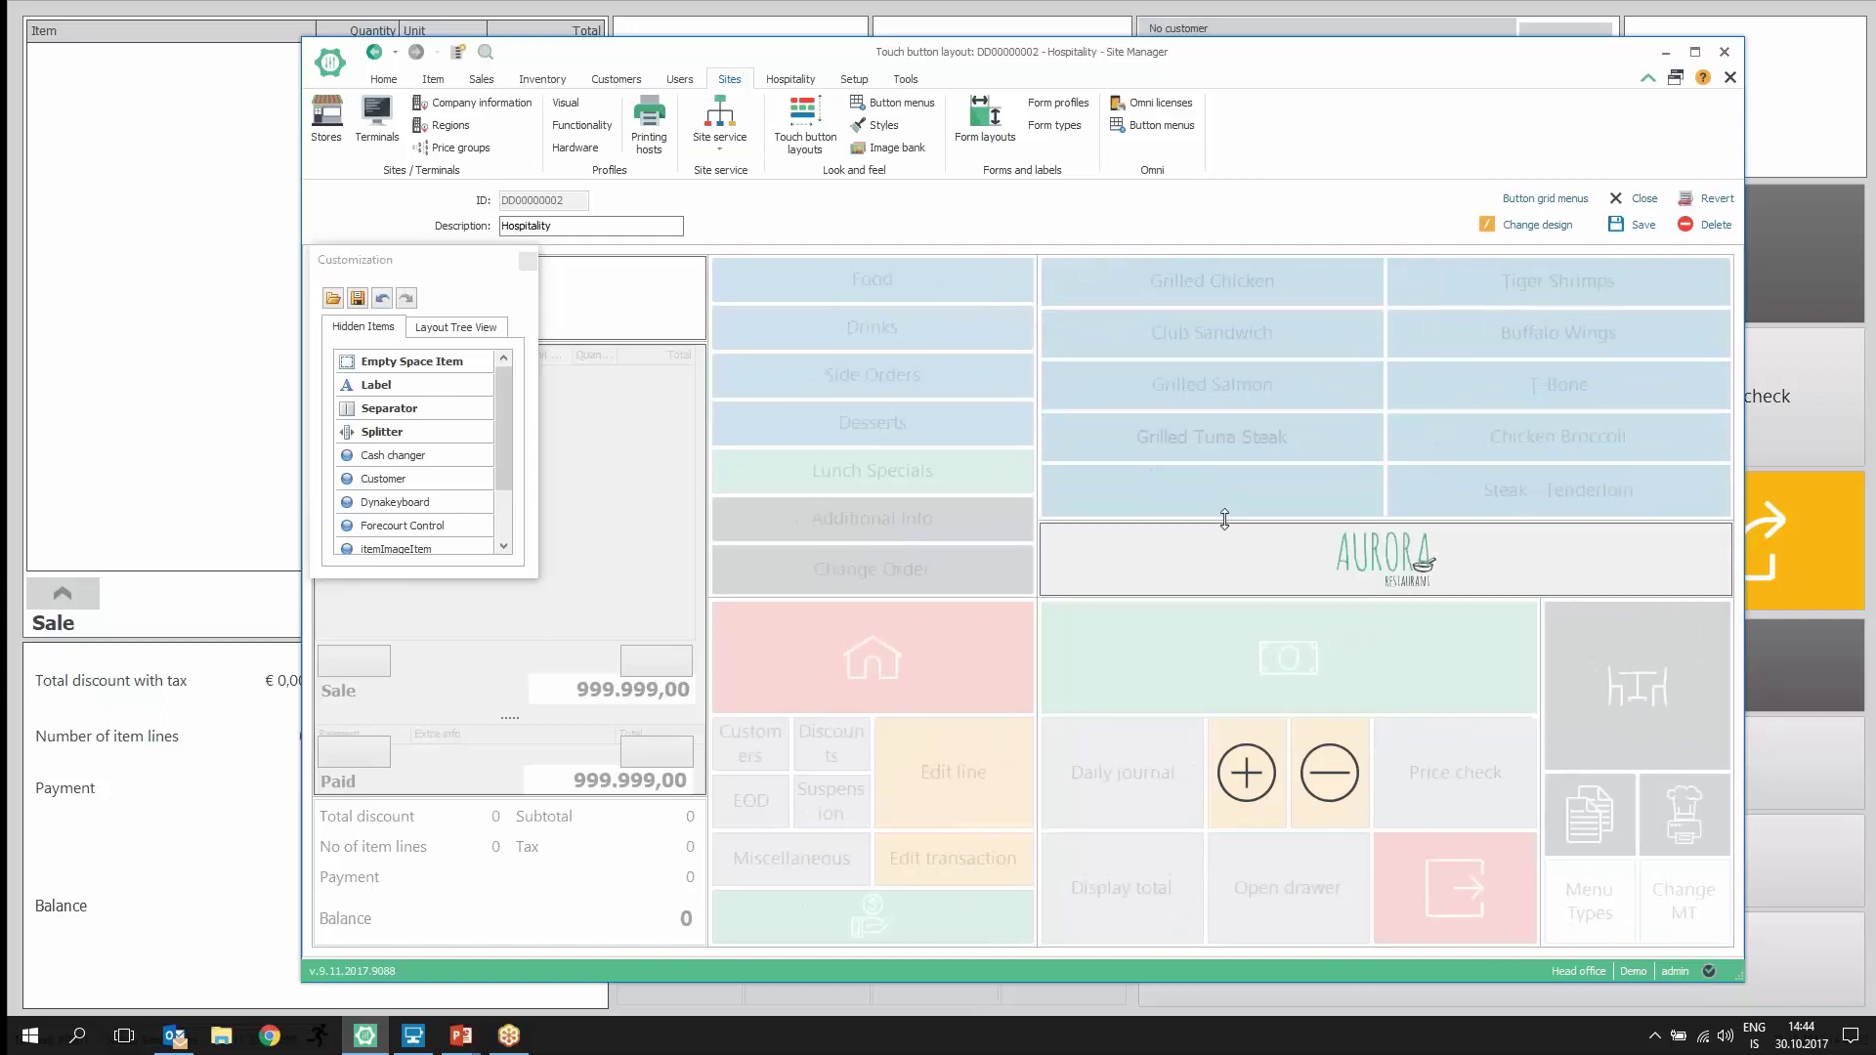
Step: Try placing the hidden Numpad element onto the layout, then finish the design edit
click(512, 430)
drag(515, 437, 515, 478)
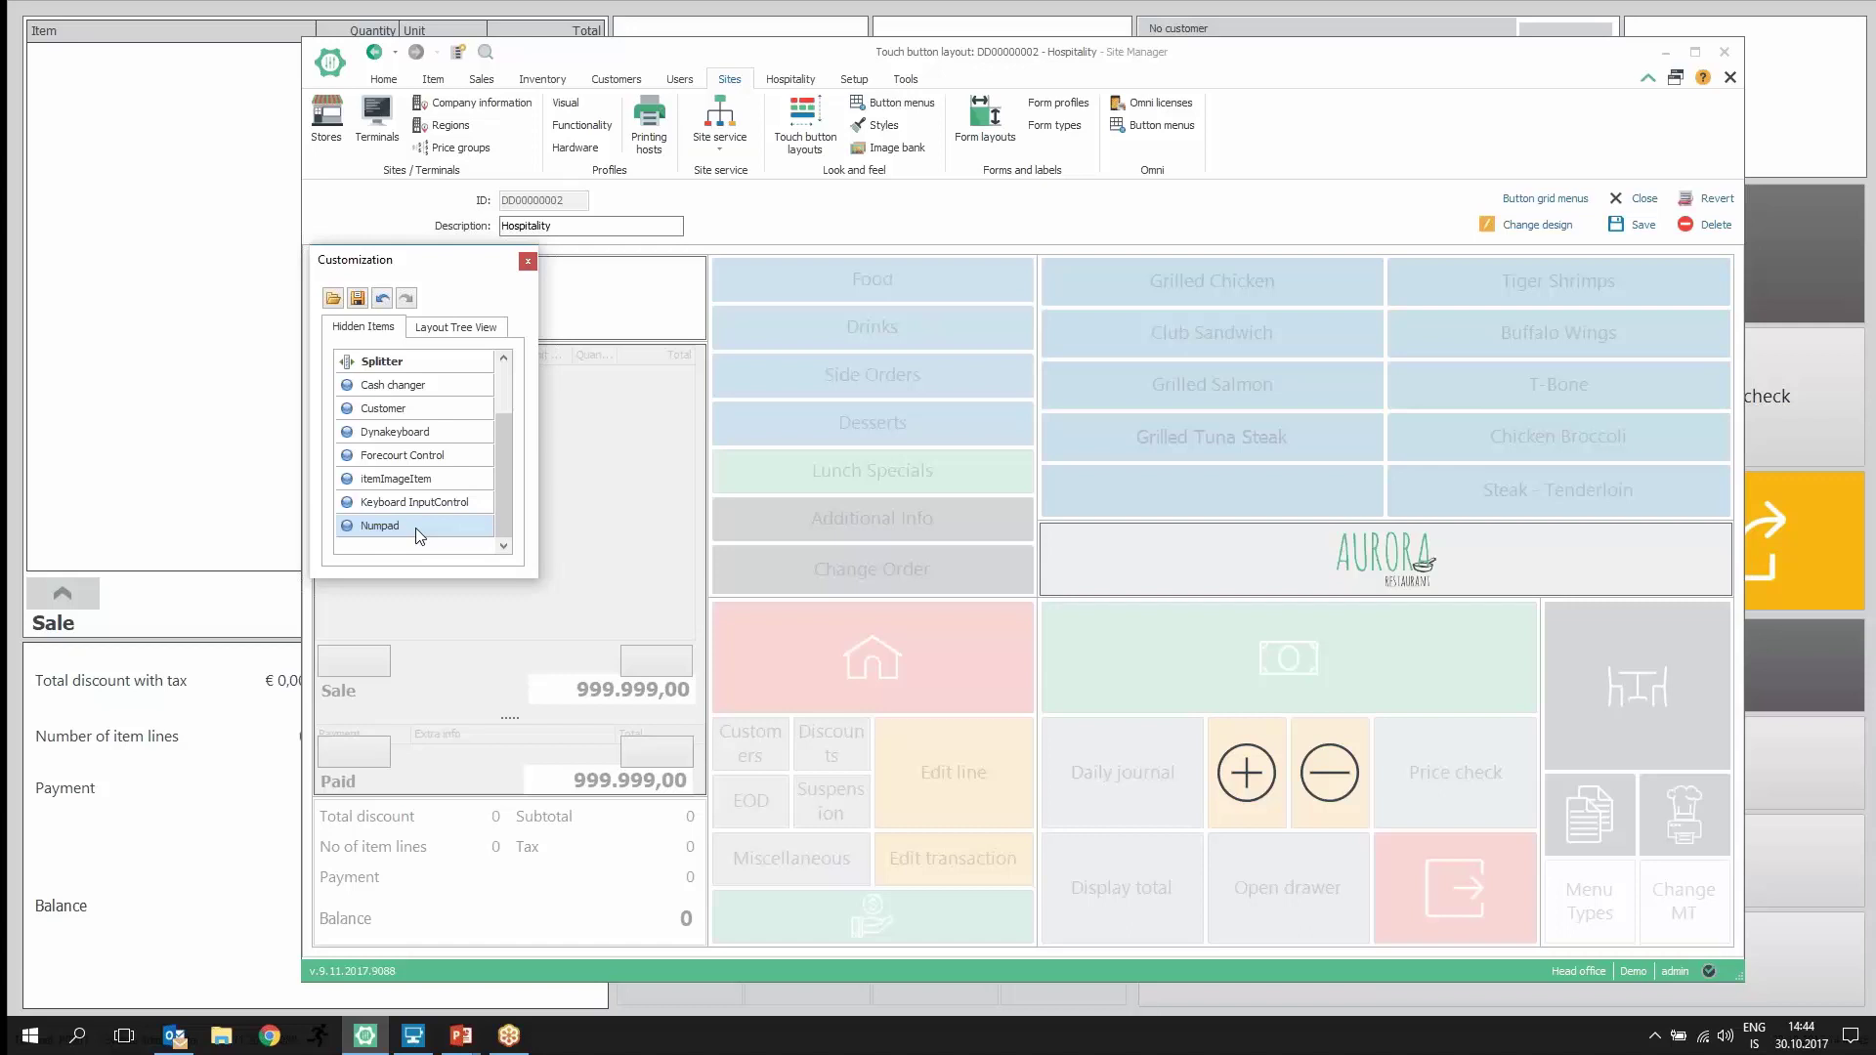
mouse_move(419, 536)
mouse_down()
mouse_move(934, 552)
mouse_move(979, 600)
mouse_move(986, 828)
mouse_move(856, 821)
mouse_move(915, 818)
mouse_move(918, 636)
mouse_move(963, 689)
mouse_move(348, 473)
mouse_move(826, 779)
mouse_move(963, 799)
mouse_move(1172, 779)
mouse_move(1174, 696)
mouse_move(1172, 753)
mouse_move(414, 501)
mouse_up()
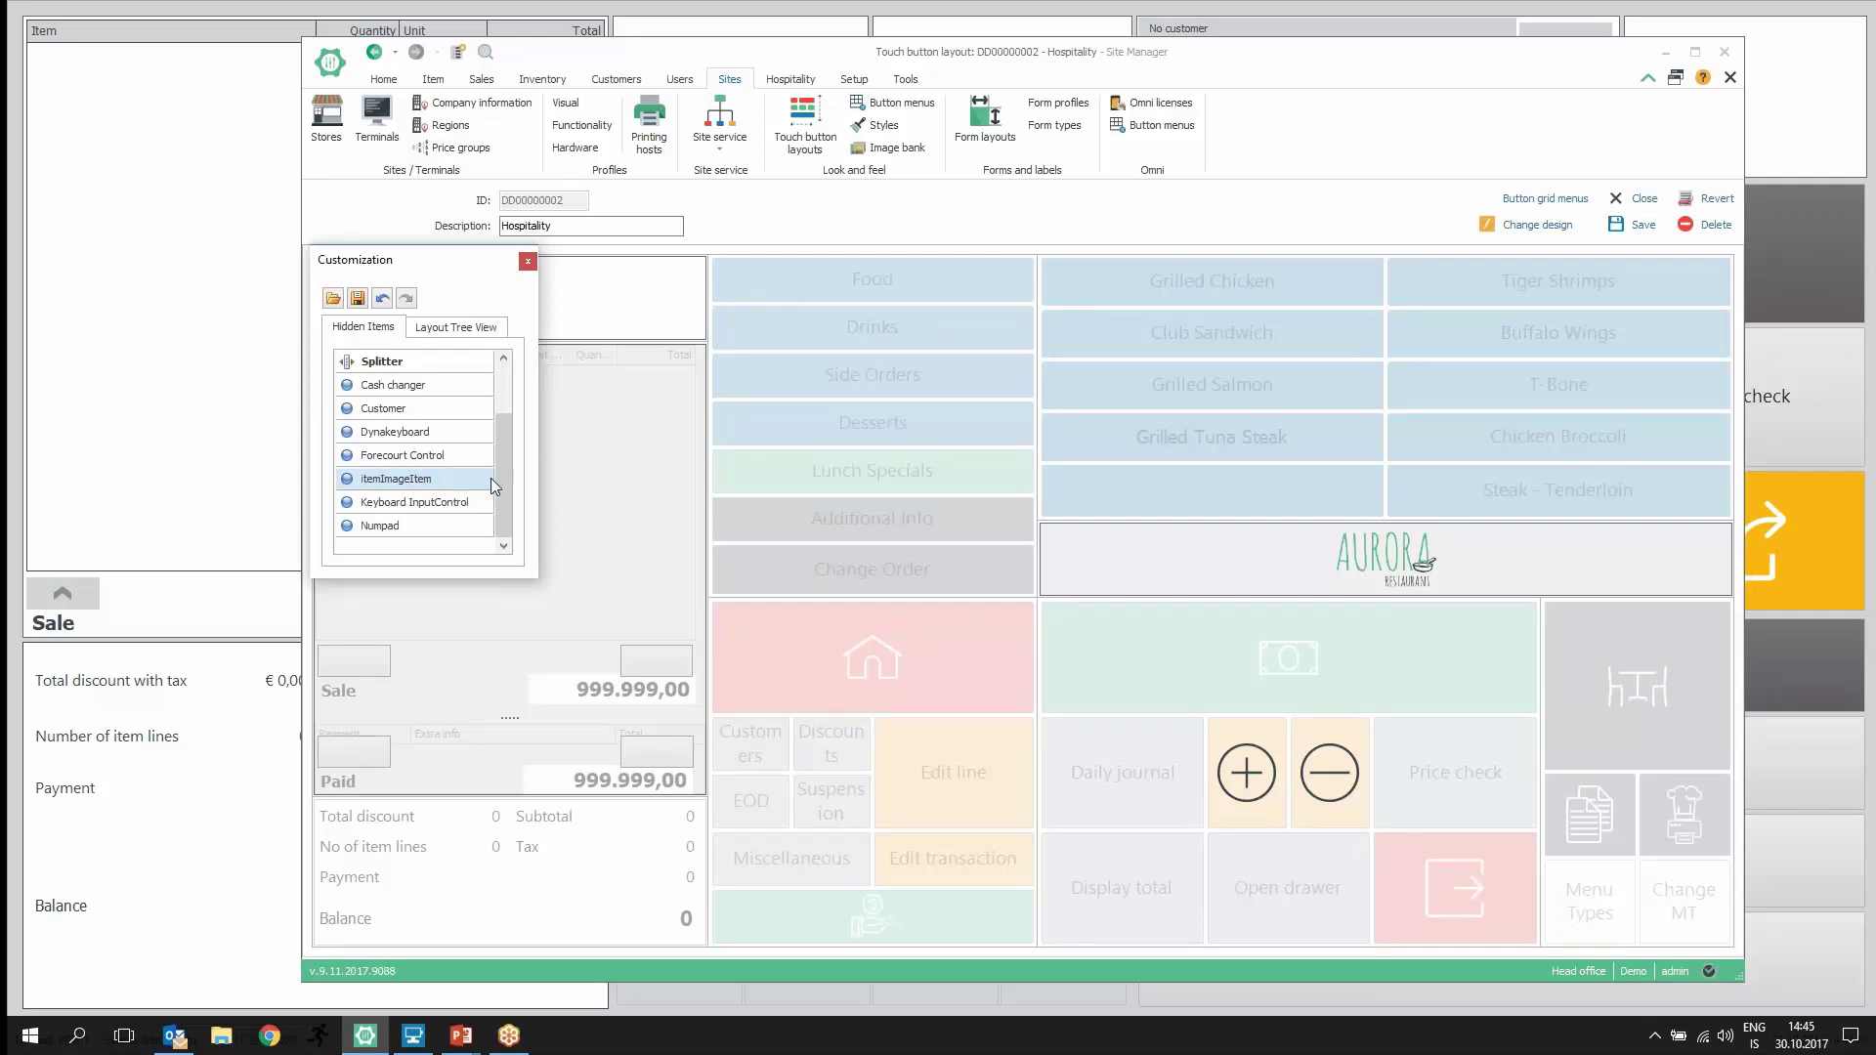
click(527, 262)
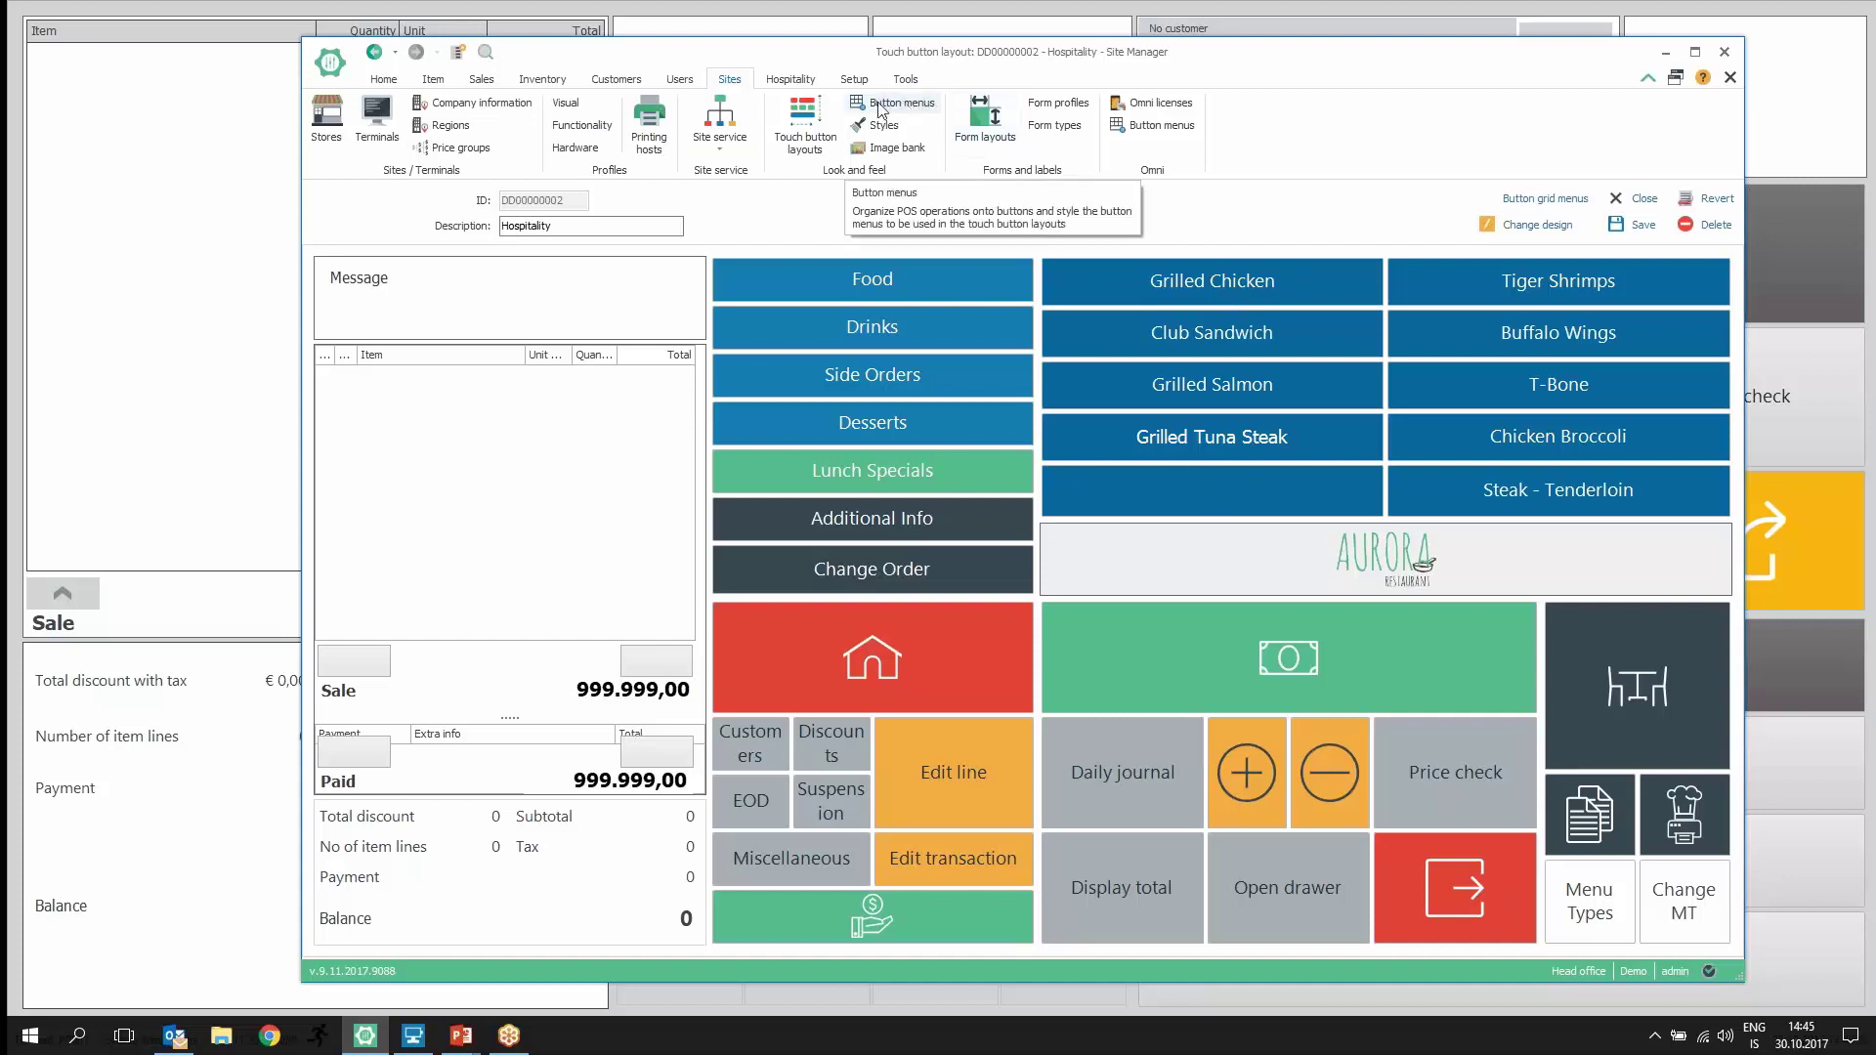
Step: Return to the POS and show the Miscellaneous operations button grid
right_click(1224, 488)
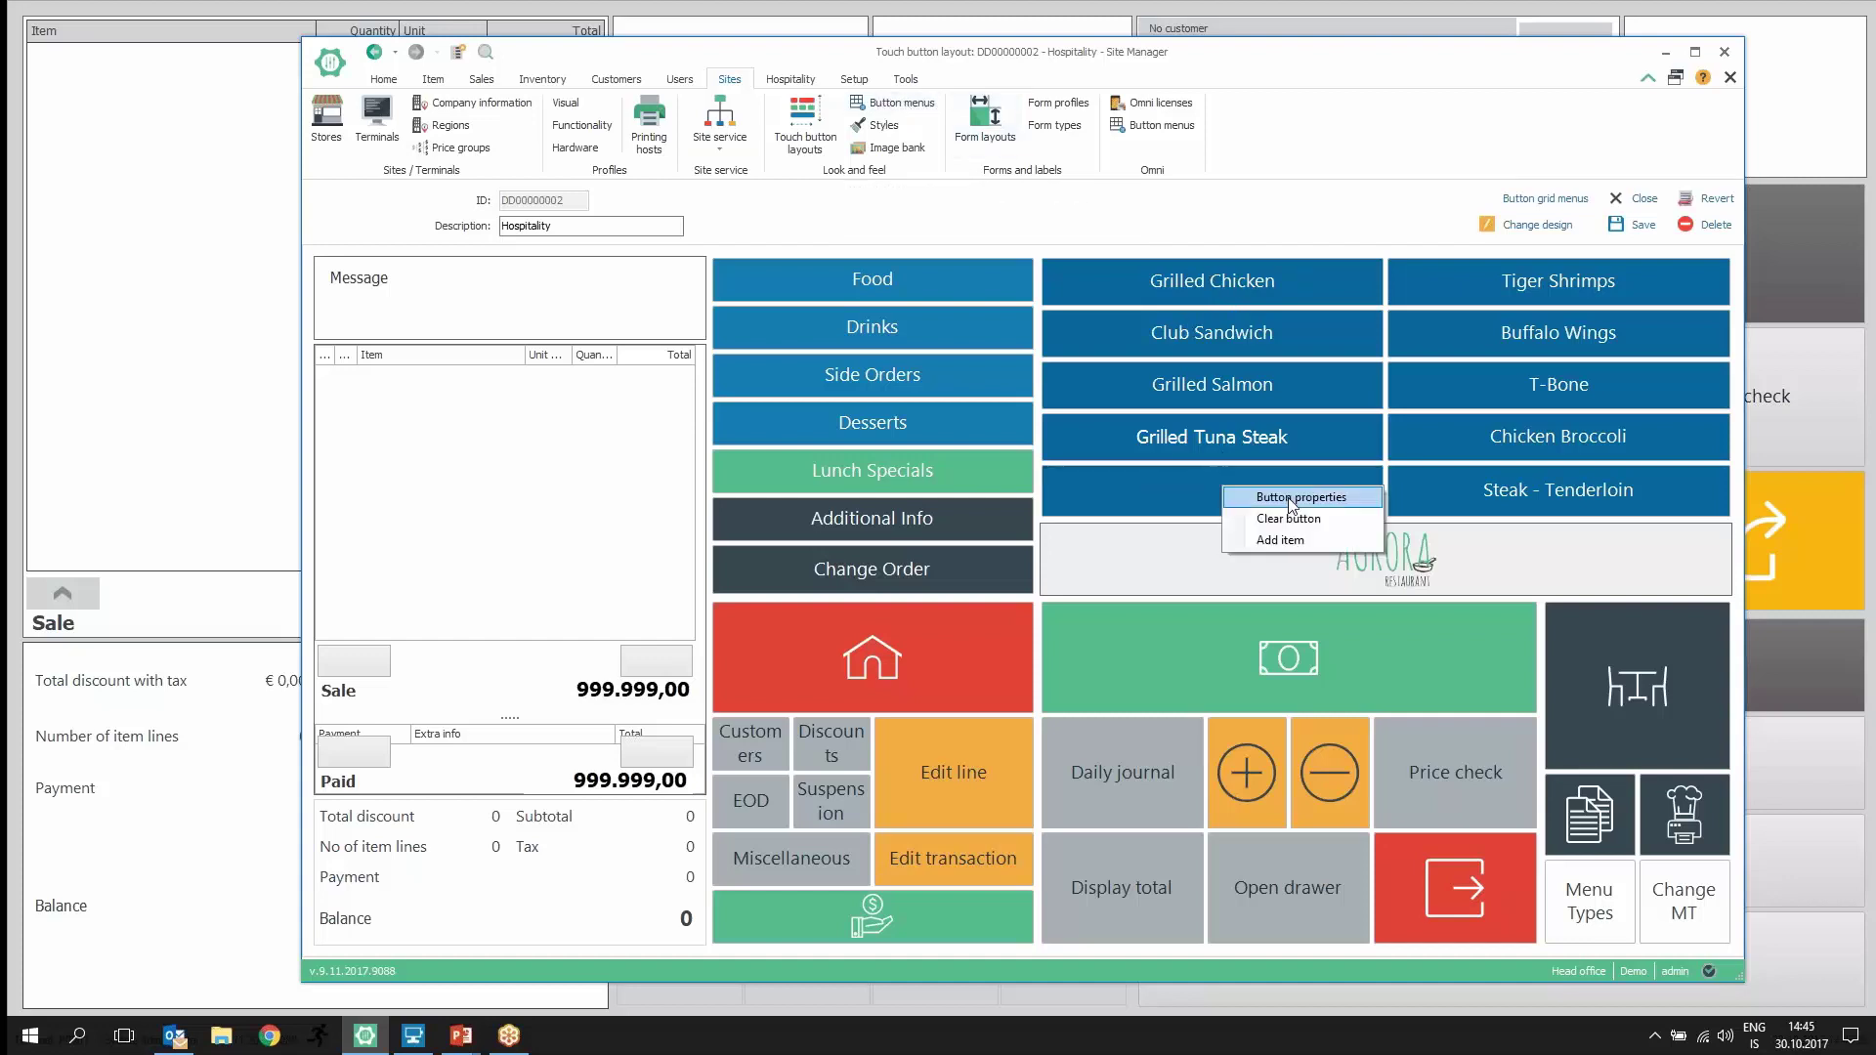
click(1665, 52)
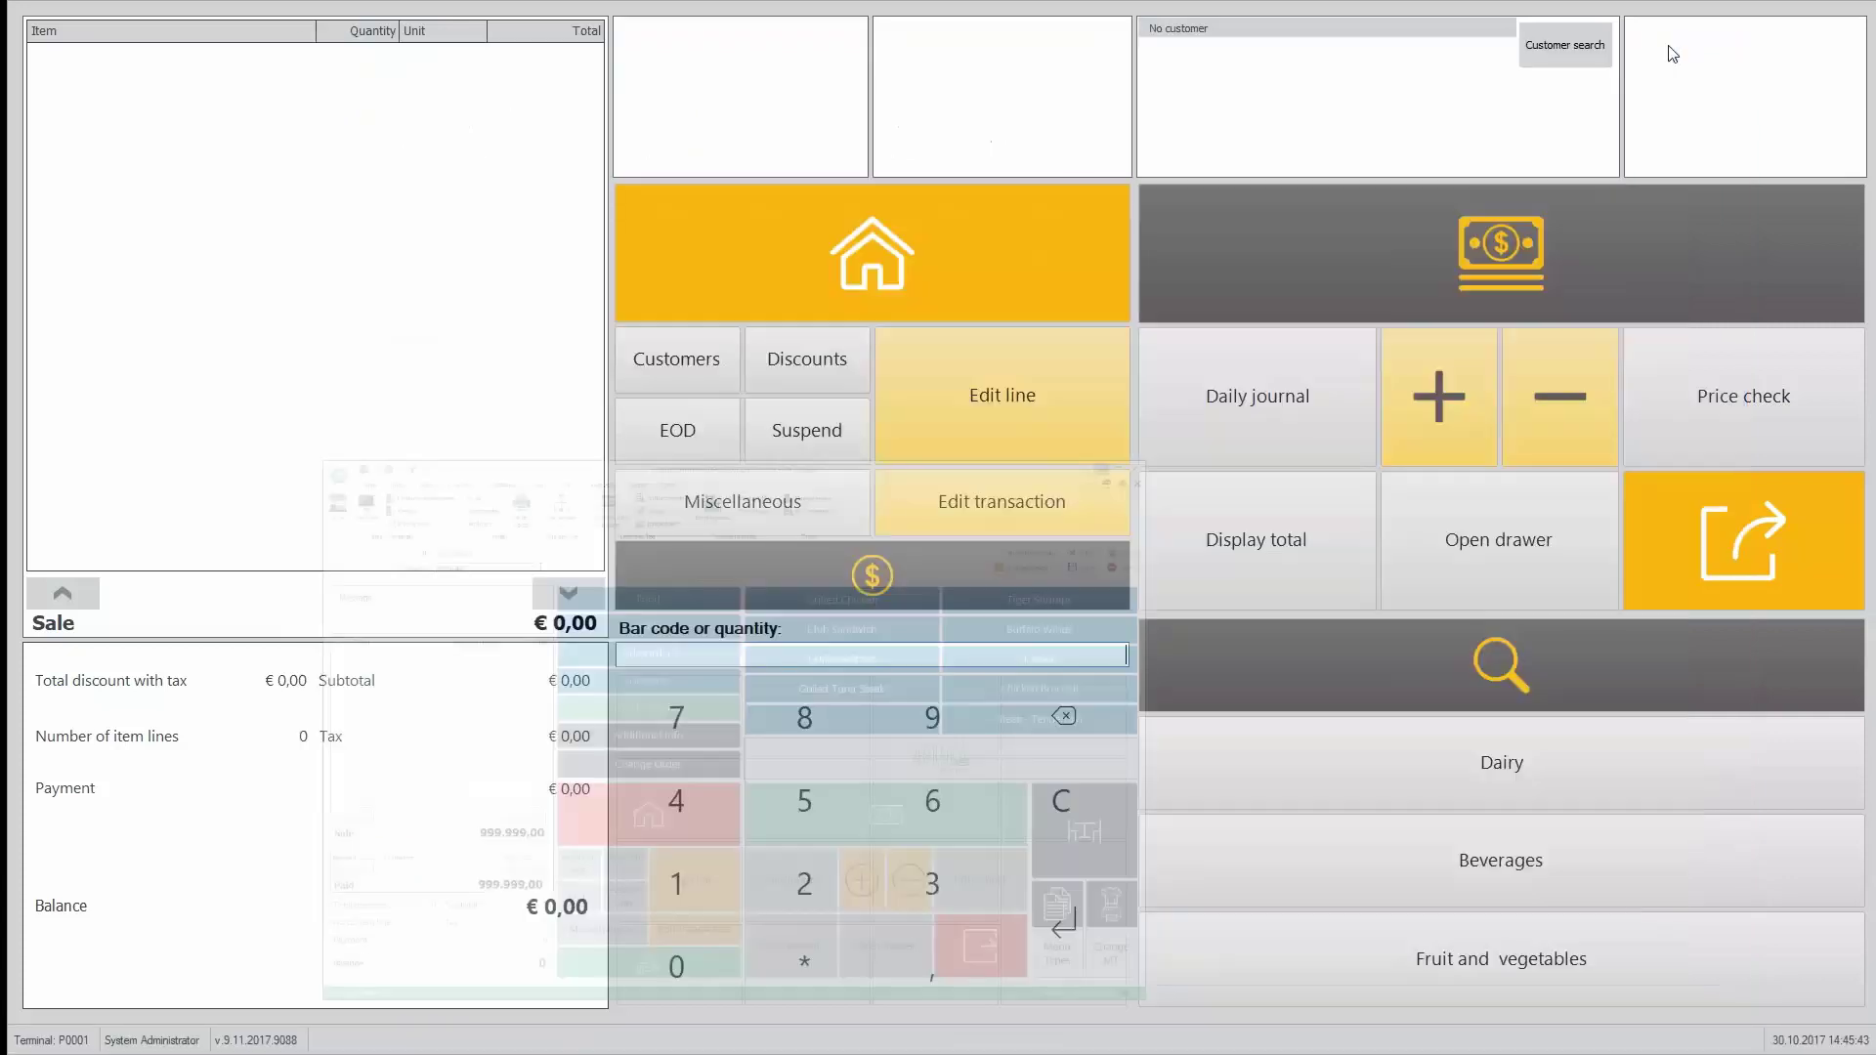
click(817, 502)
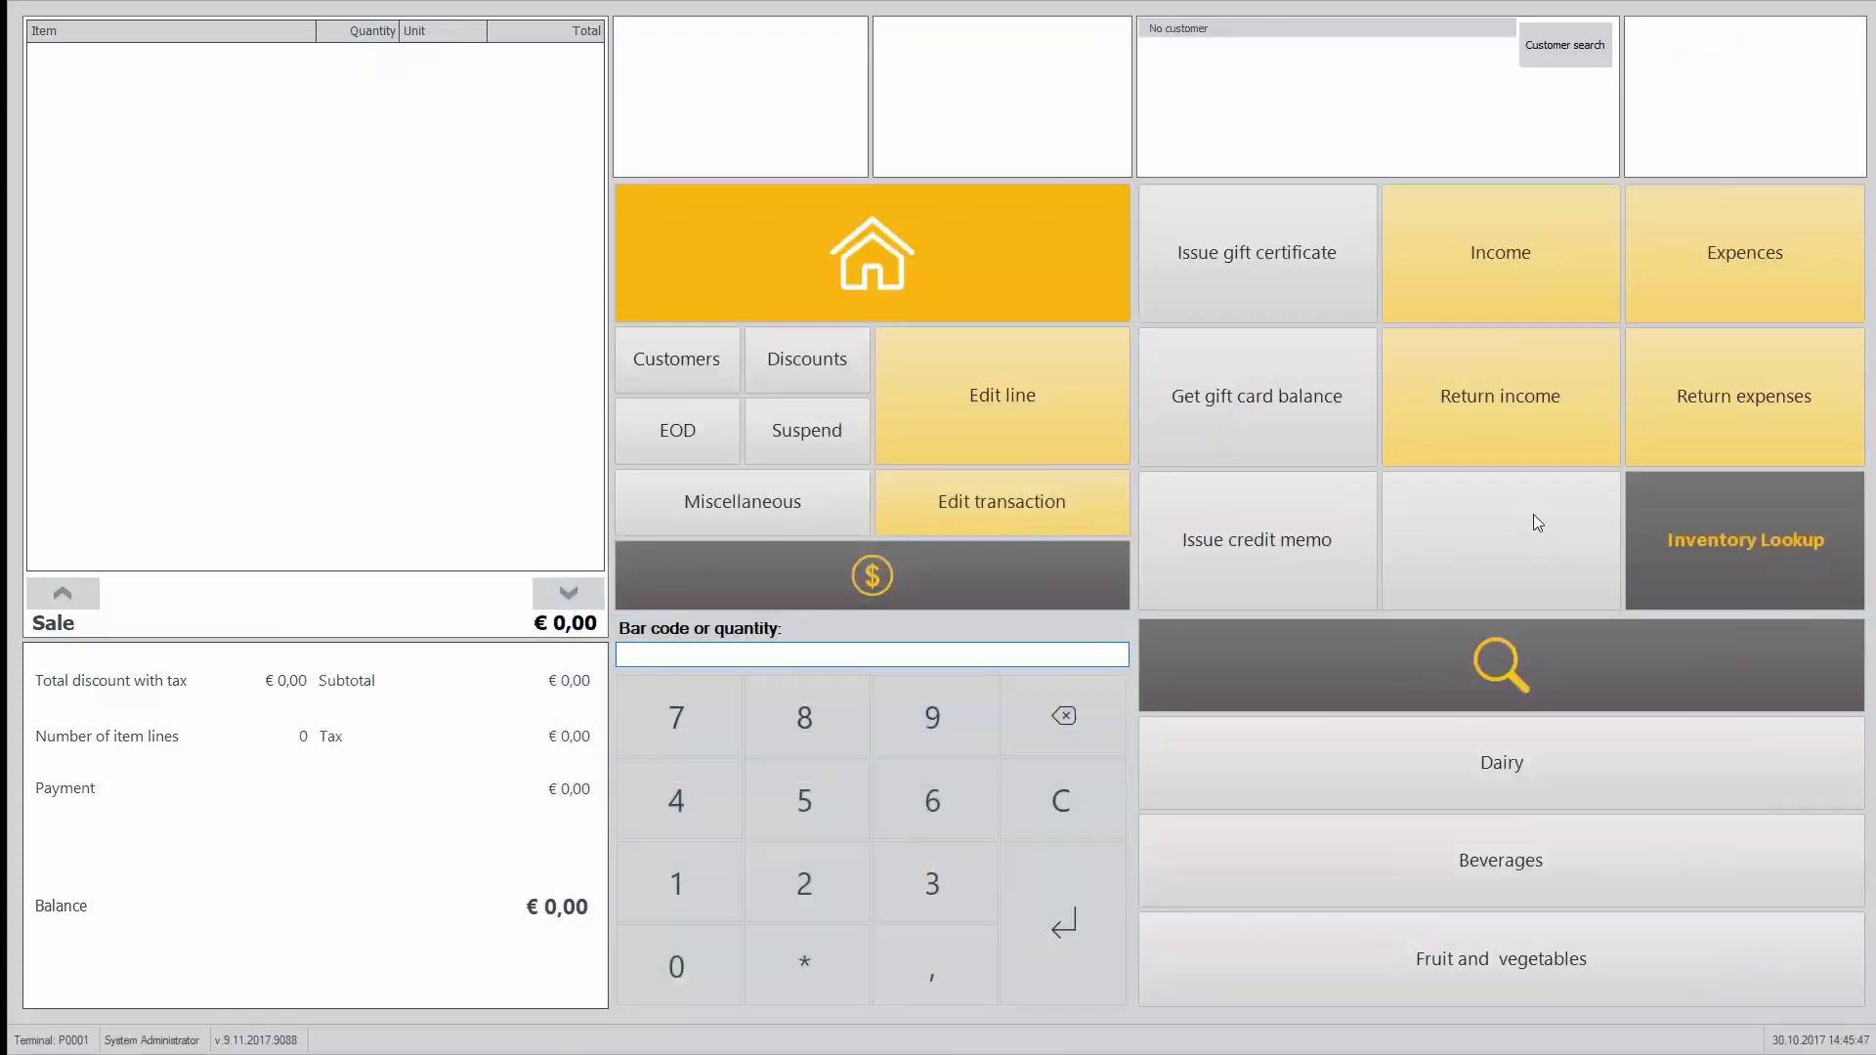
Step: Give the empty slot beside Inventory Lookup a Blank operation described 'Partner function' and save
right_click(1453, 540)
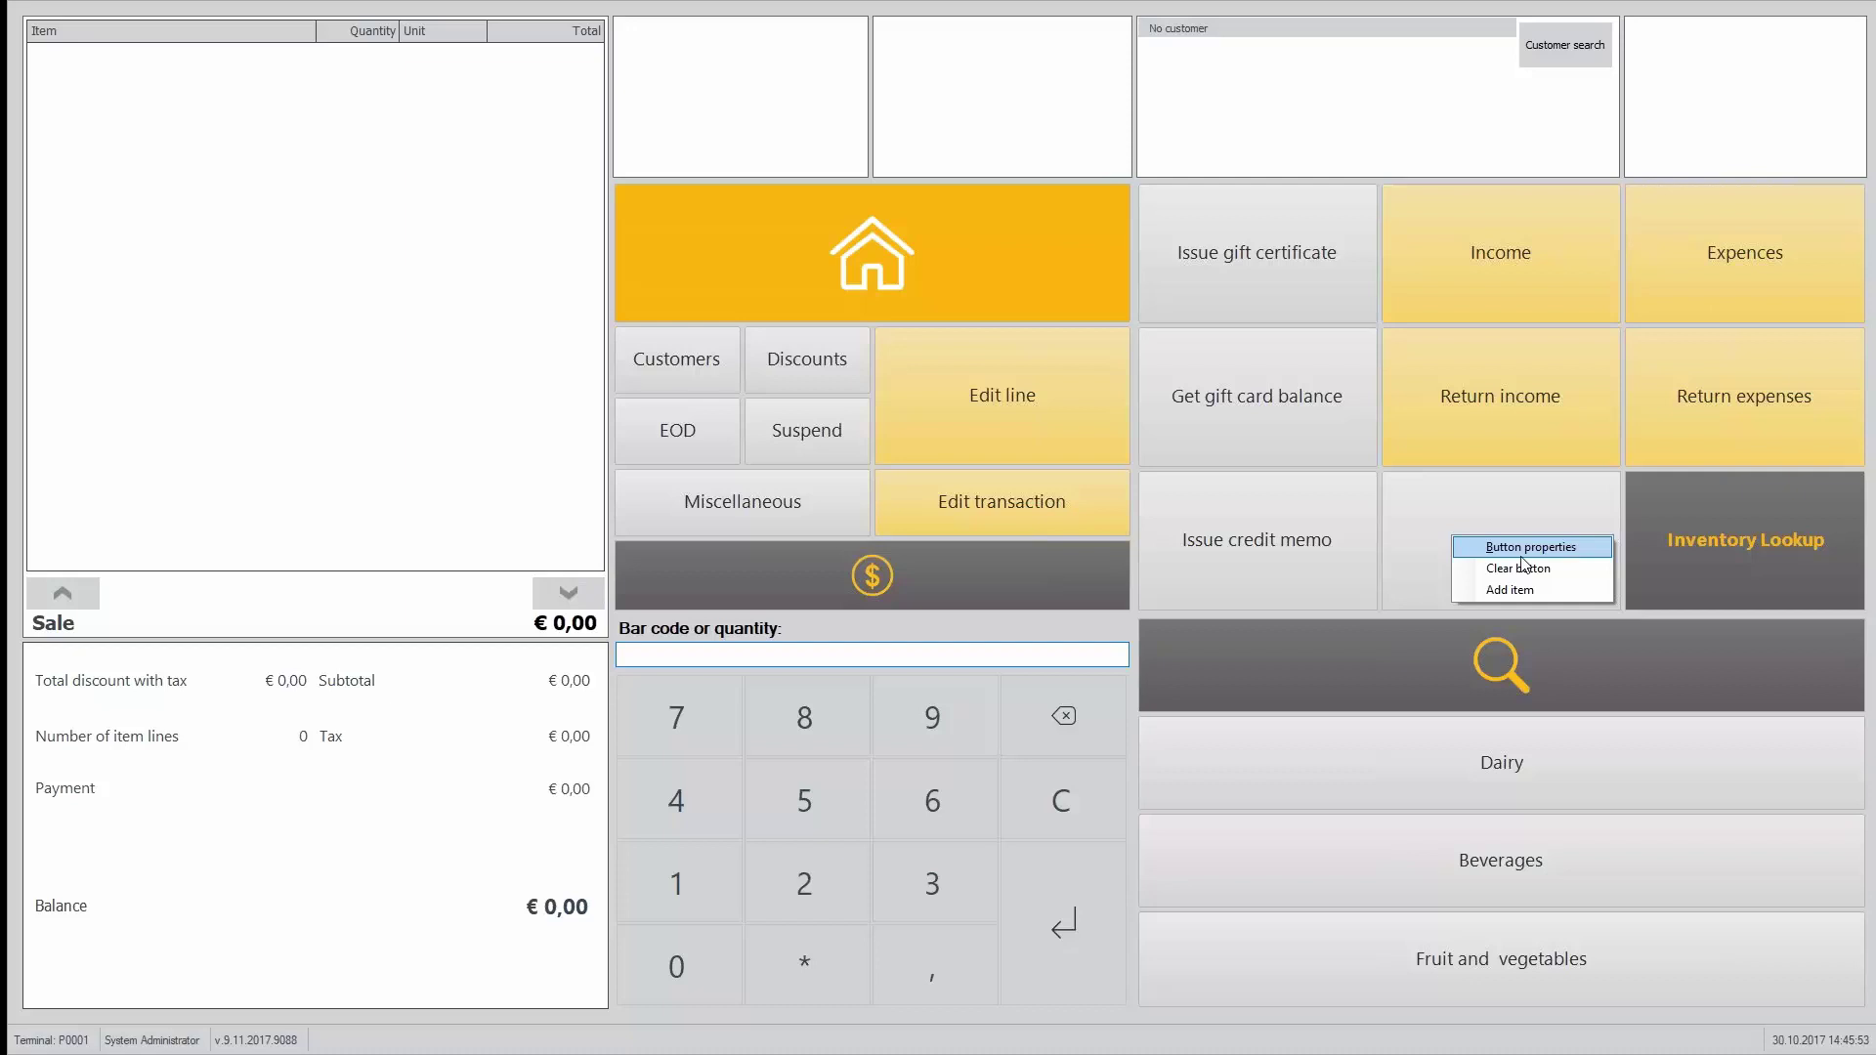
click(1522, 556)
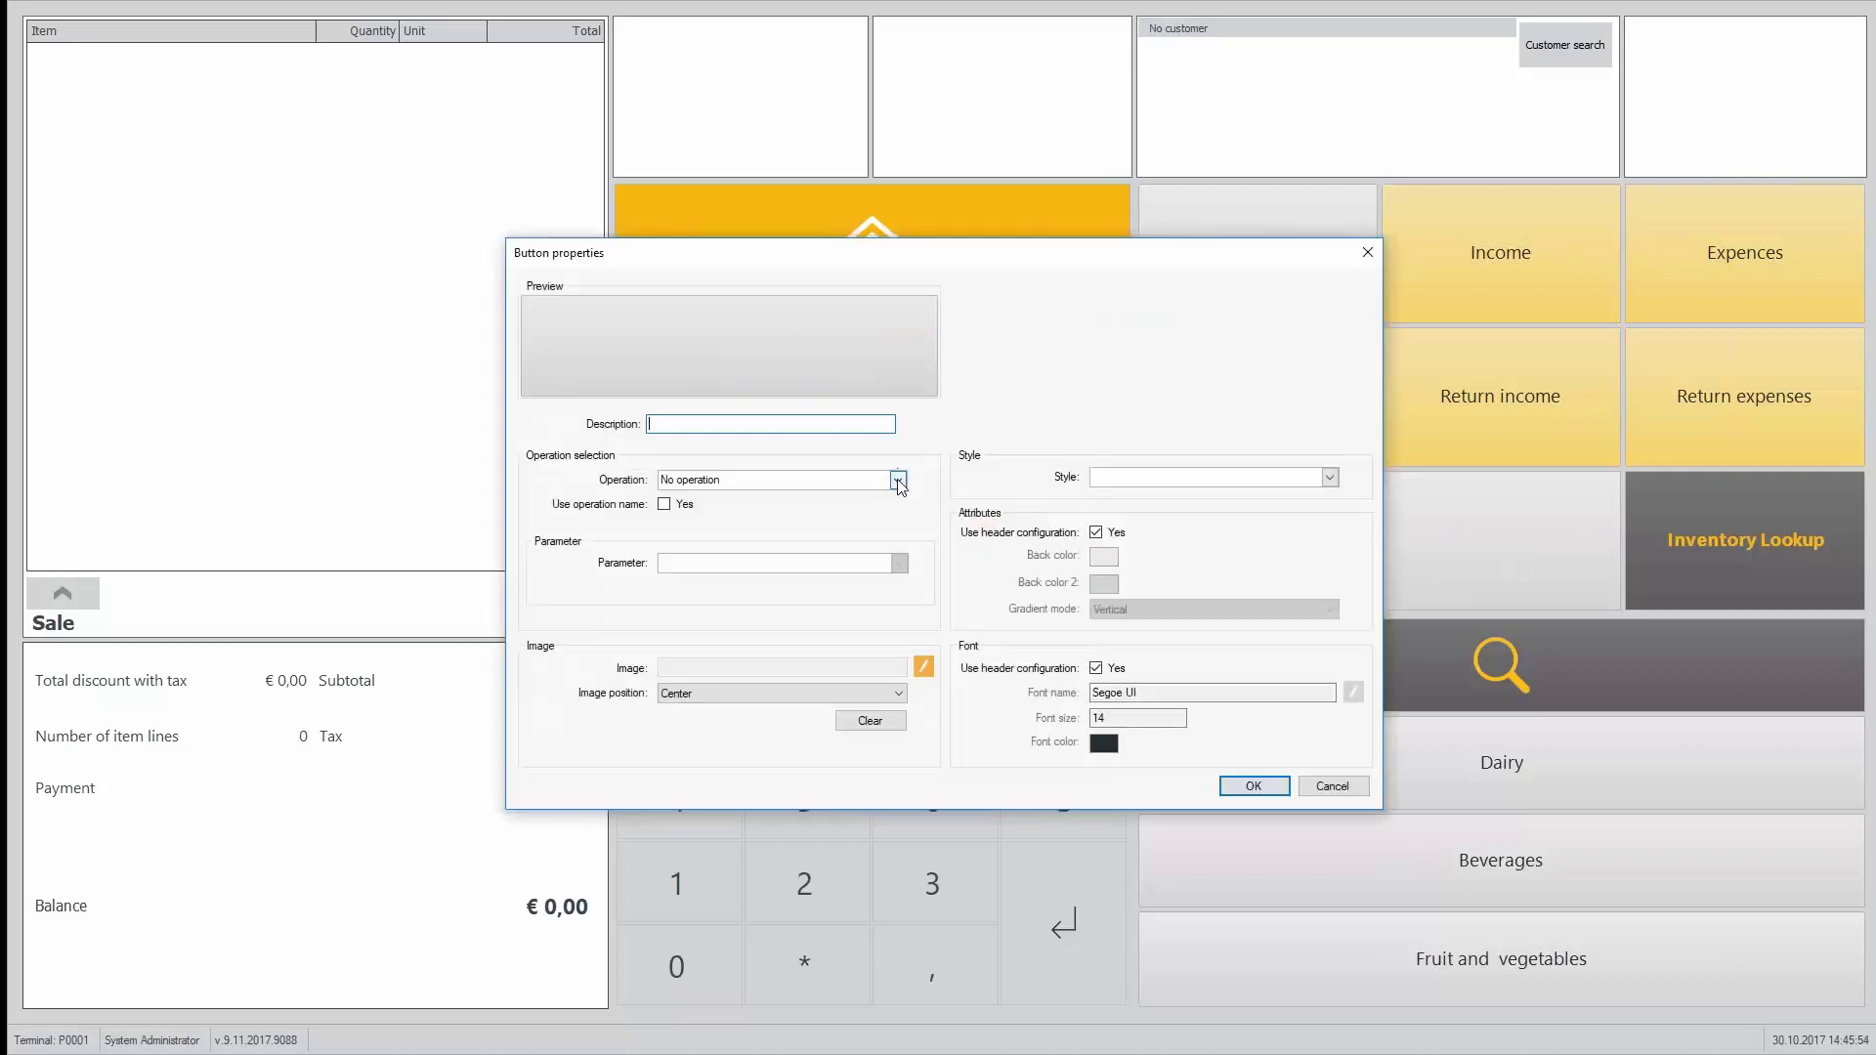
click(898, 481)
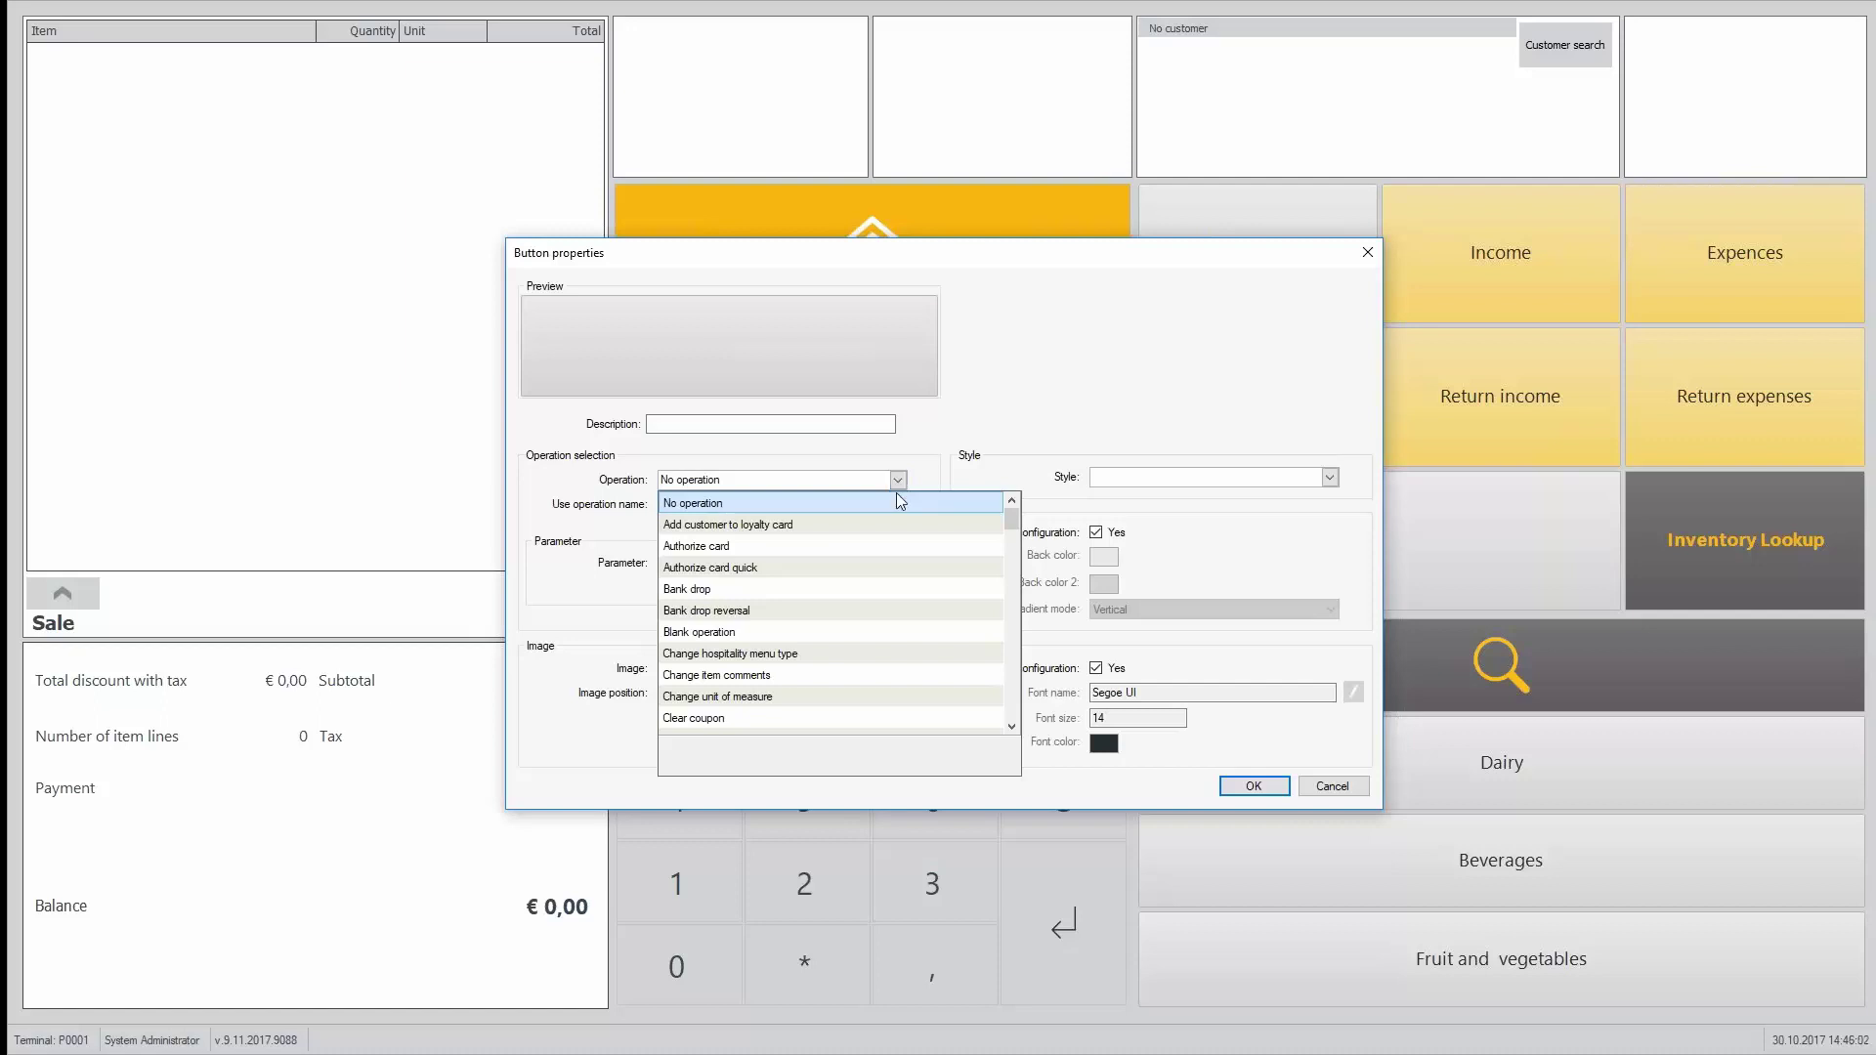
click(750, 633)
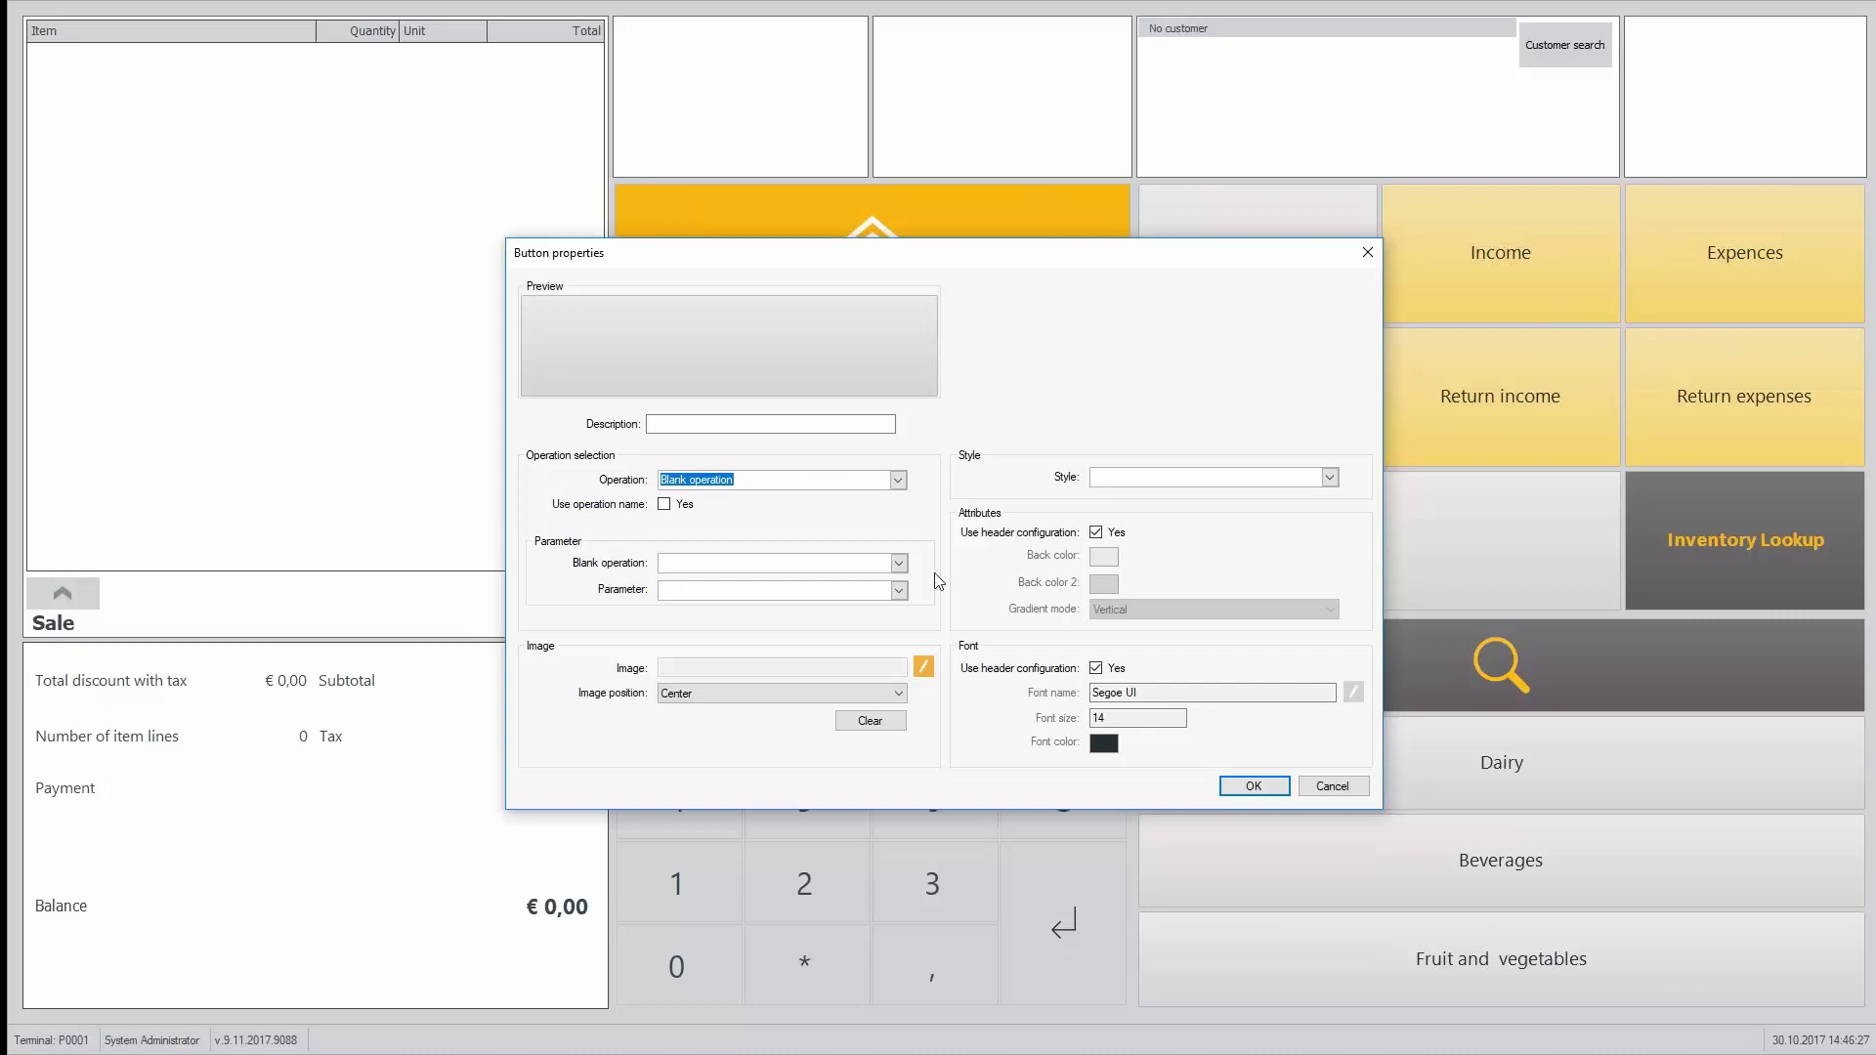
click(898, 564)
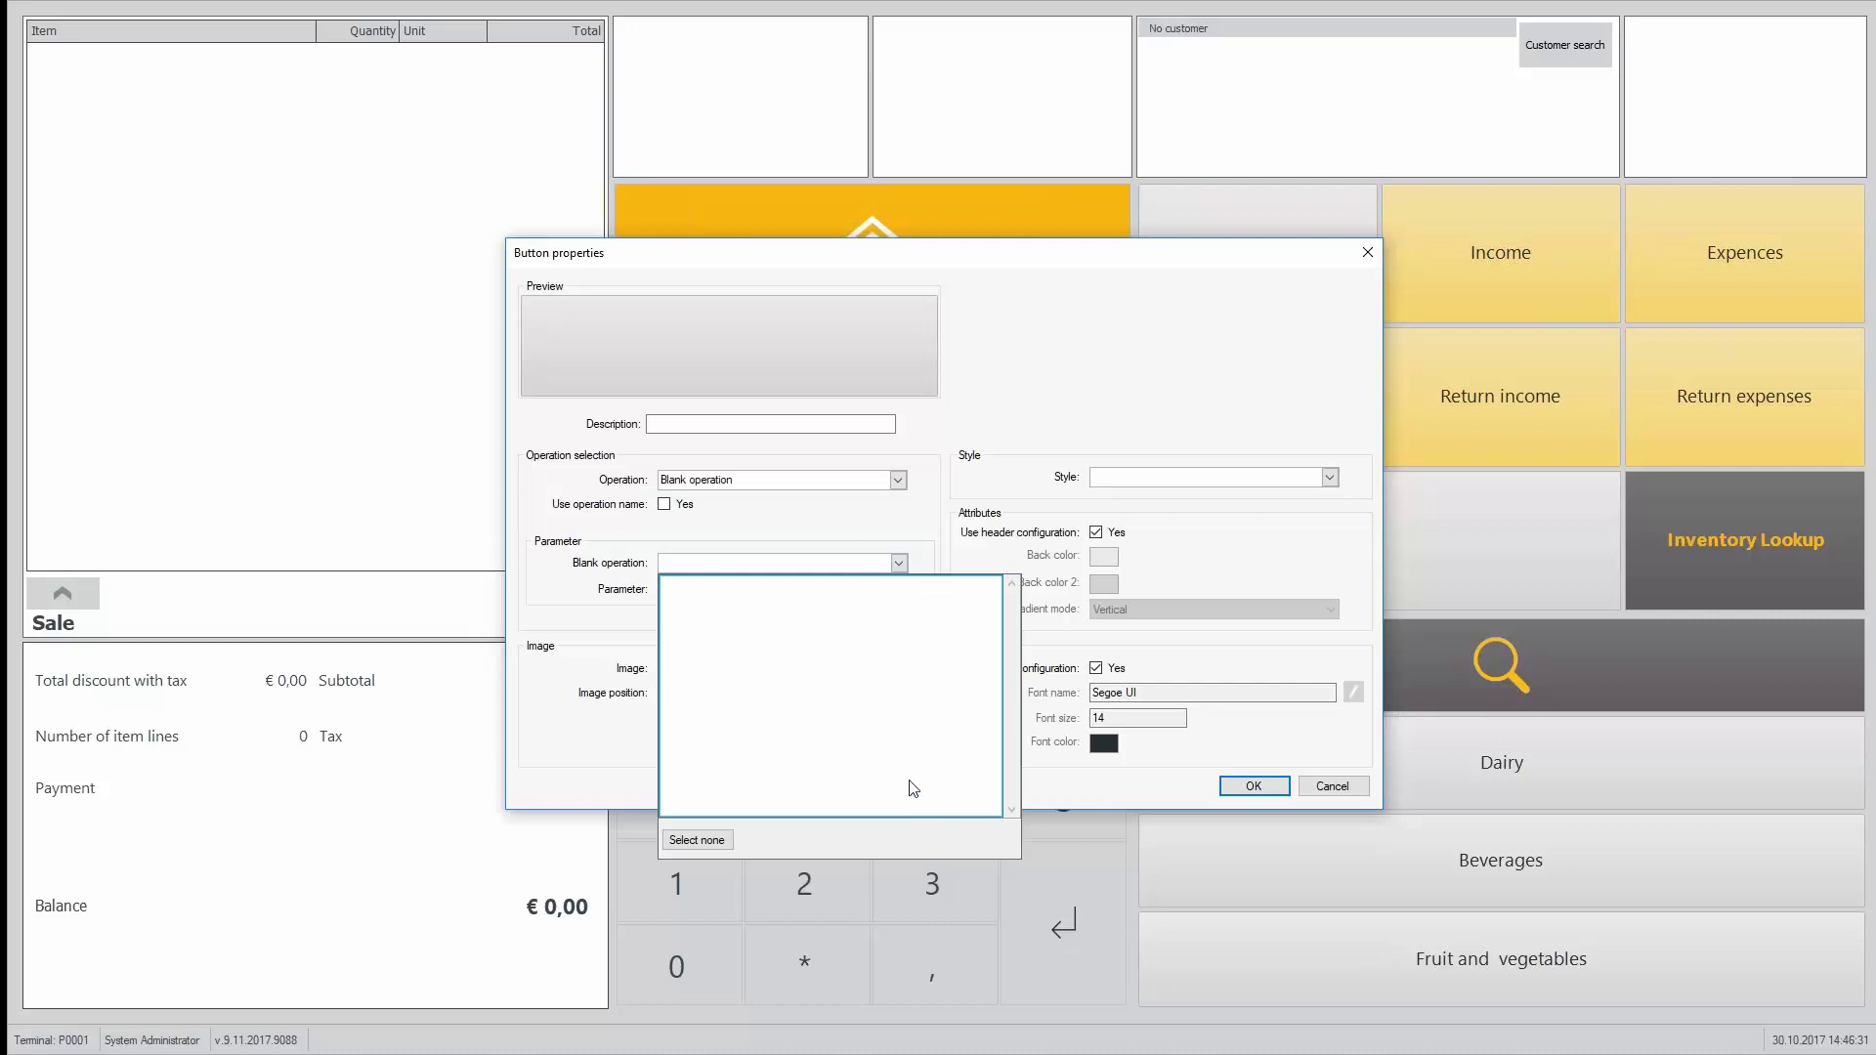
click(919, 483)
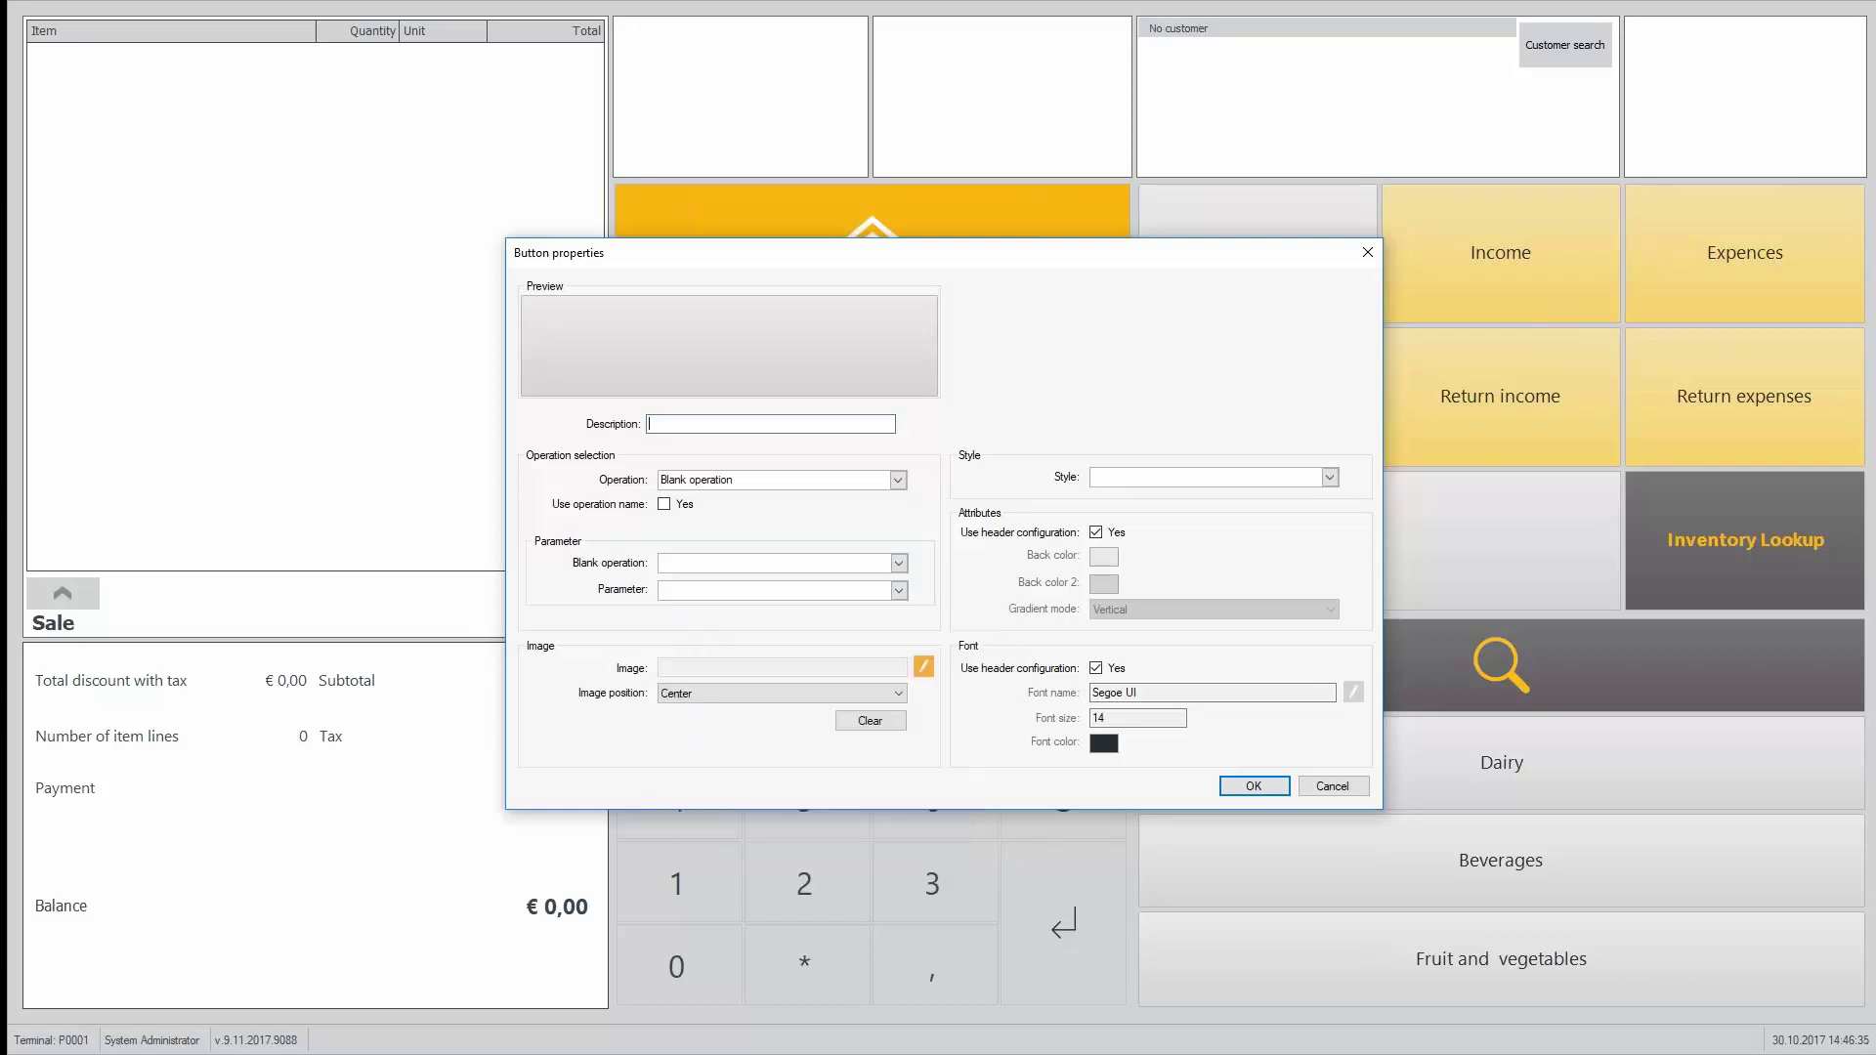
text(Partner function)
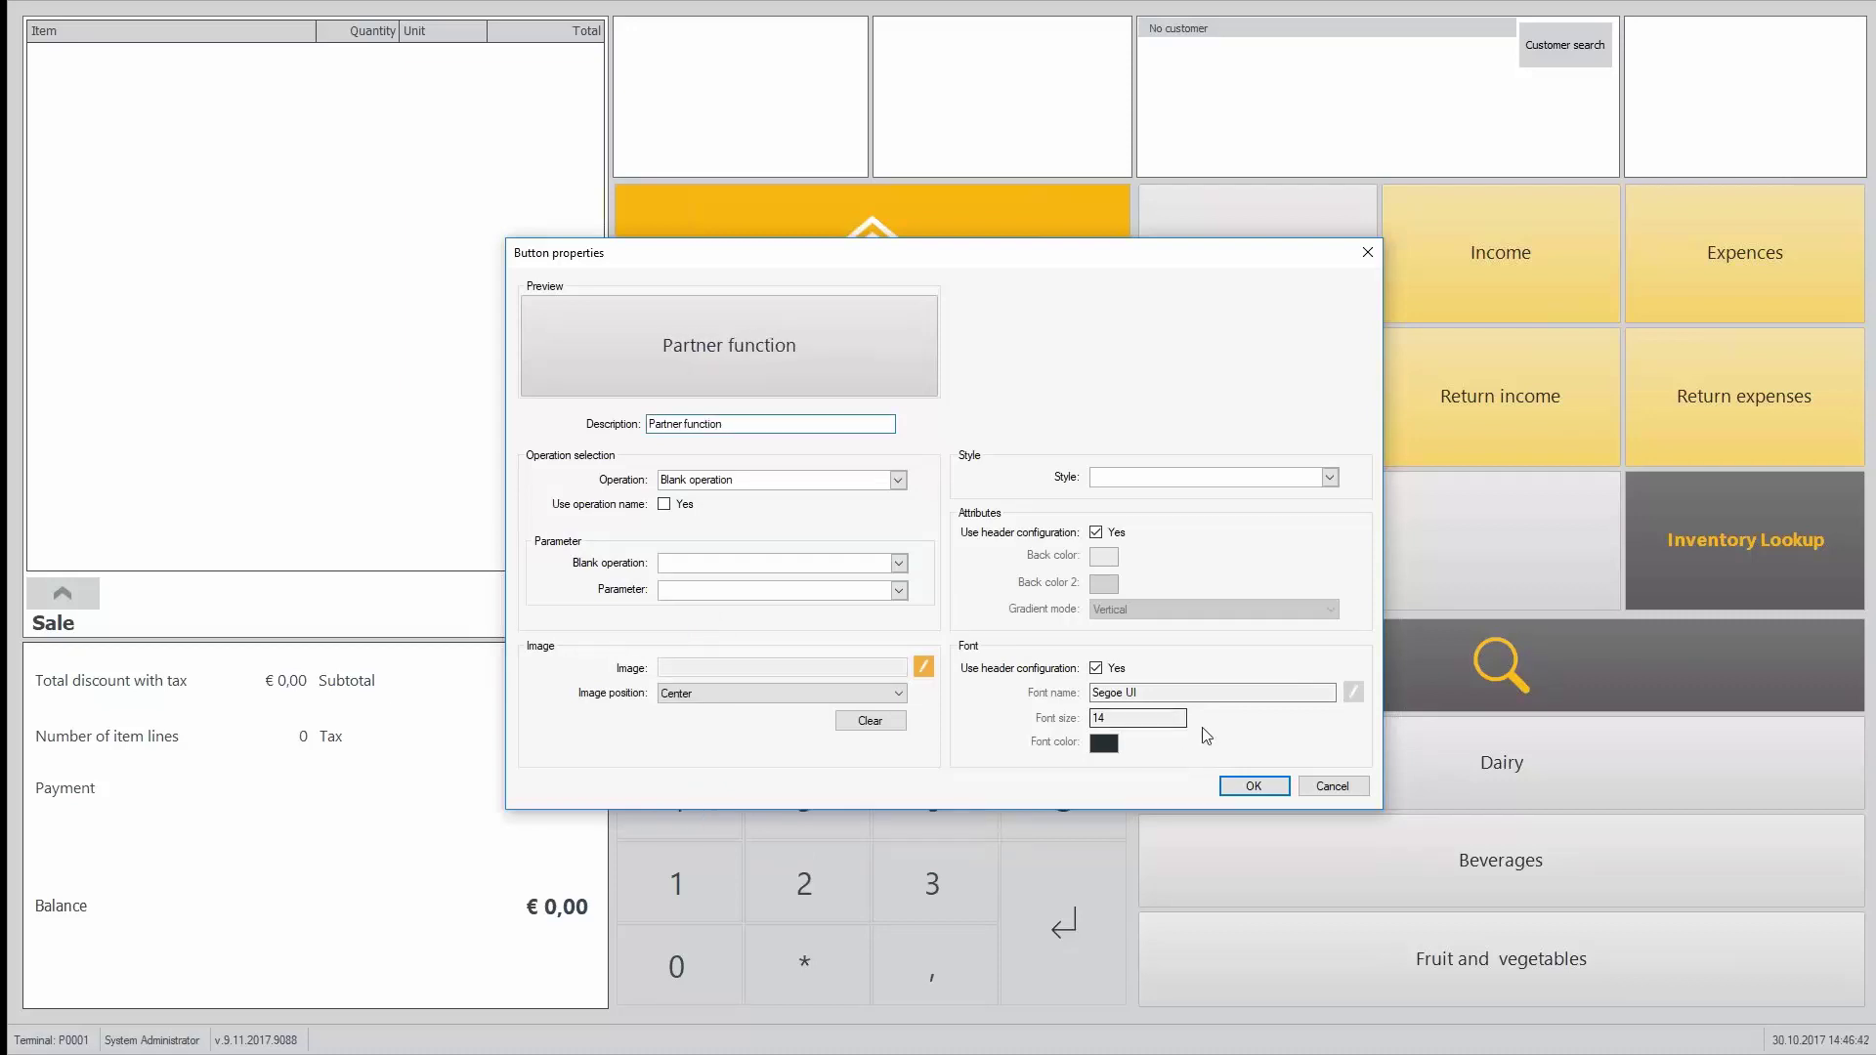
click(1330, 477)
key(Escape)
click(1254, 787)
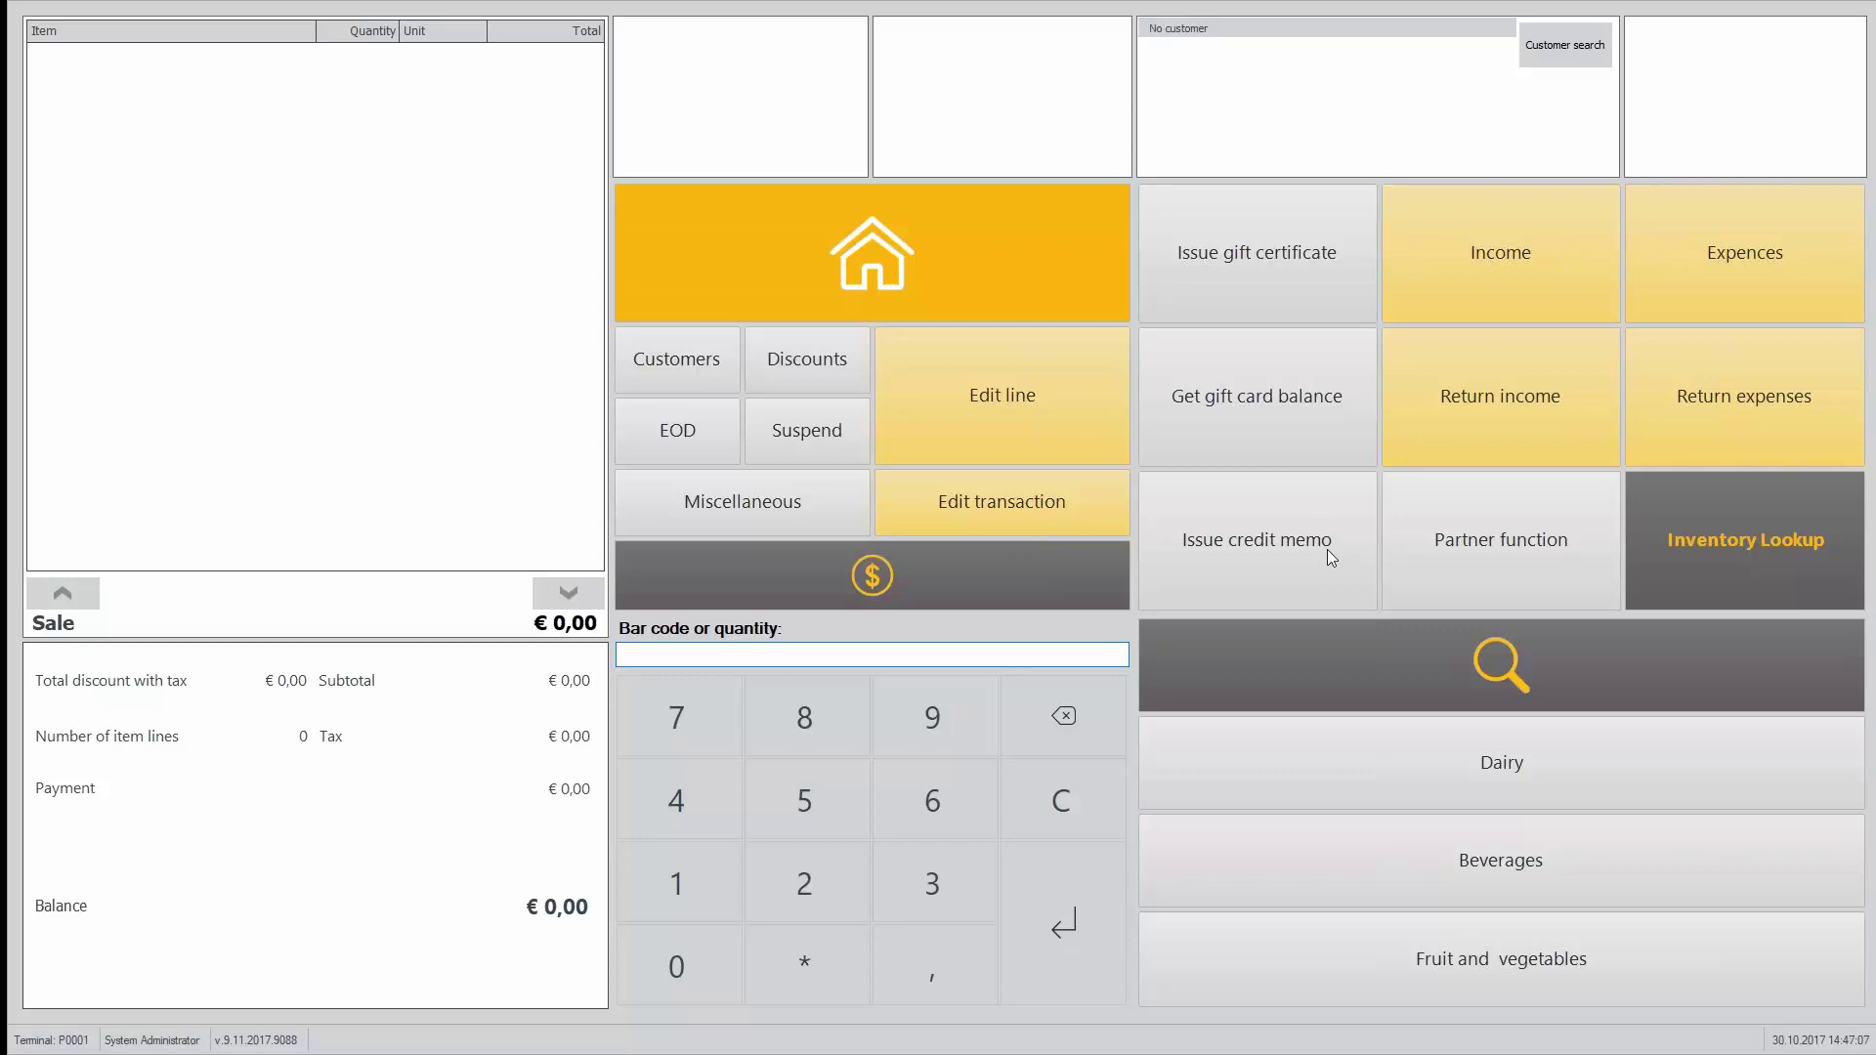
Step: Back in Site Manager, open the Customers Receipt form from the Form layouts list
key(alt+Tab)
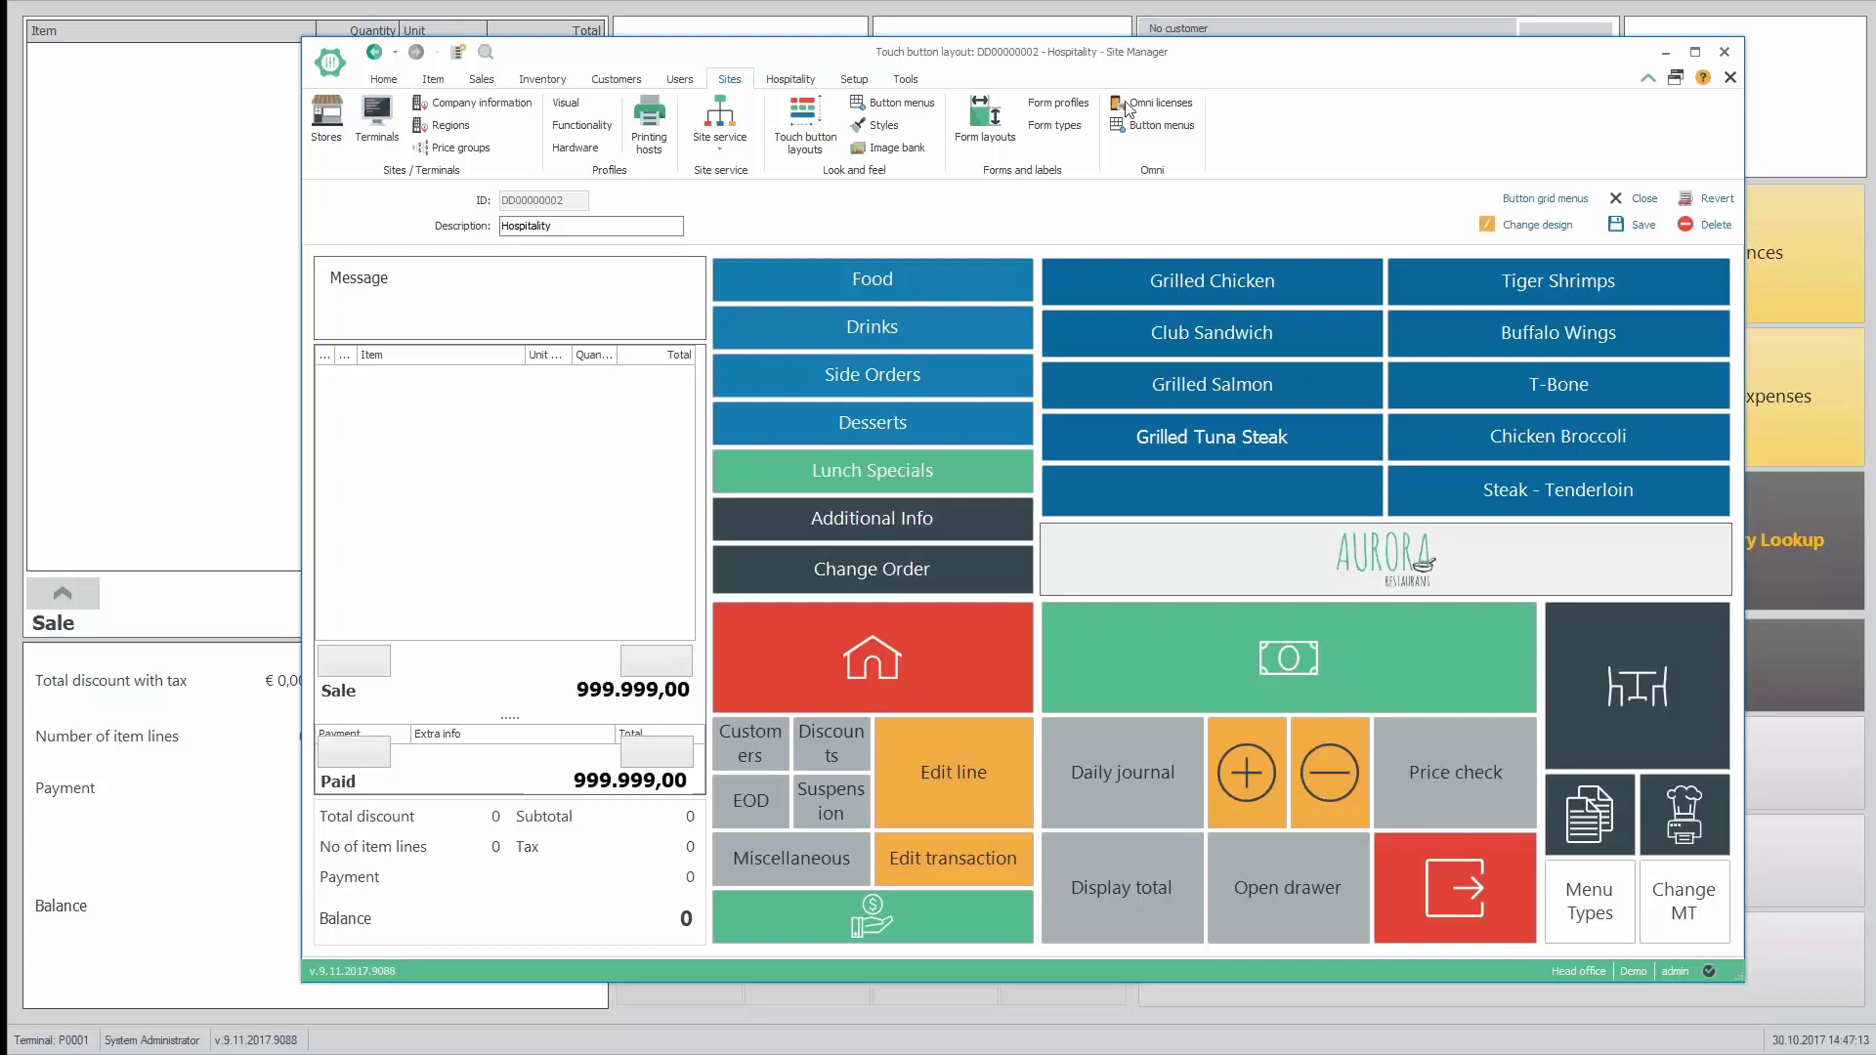
click(997, 118)
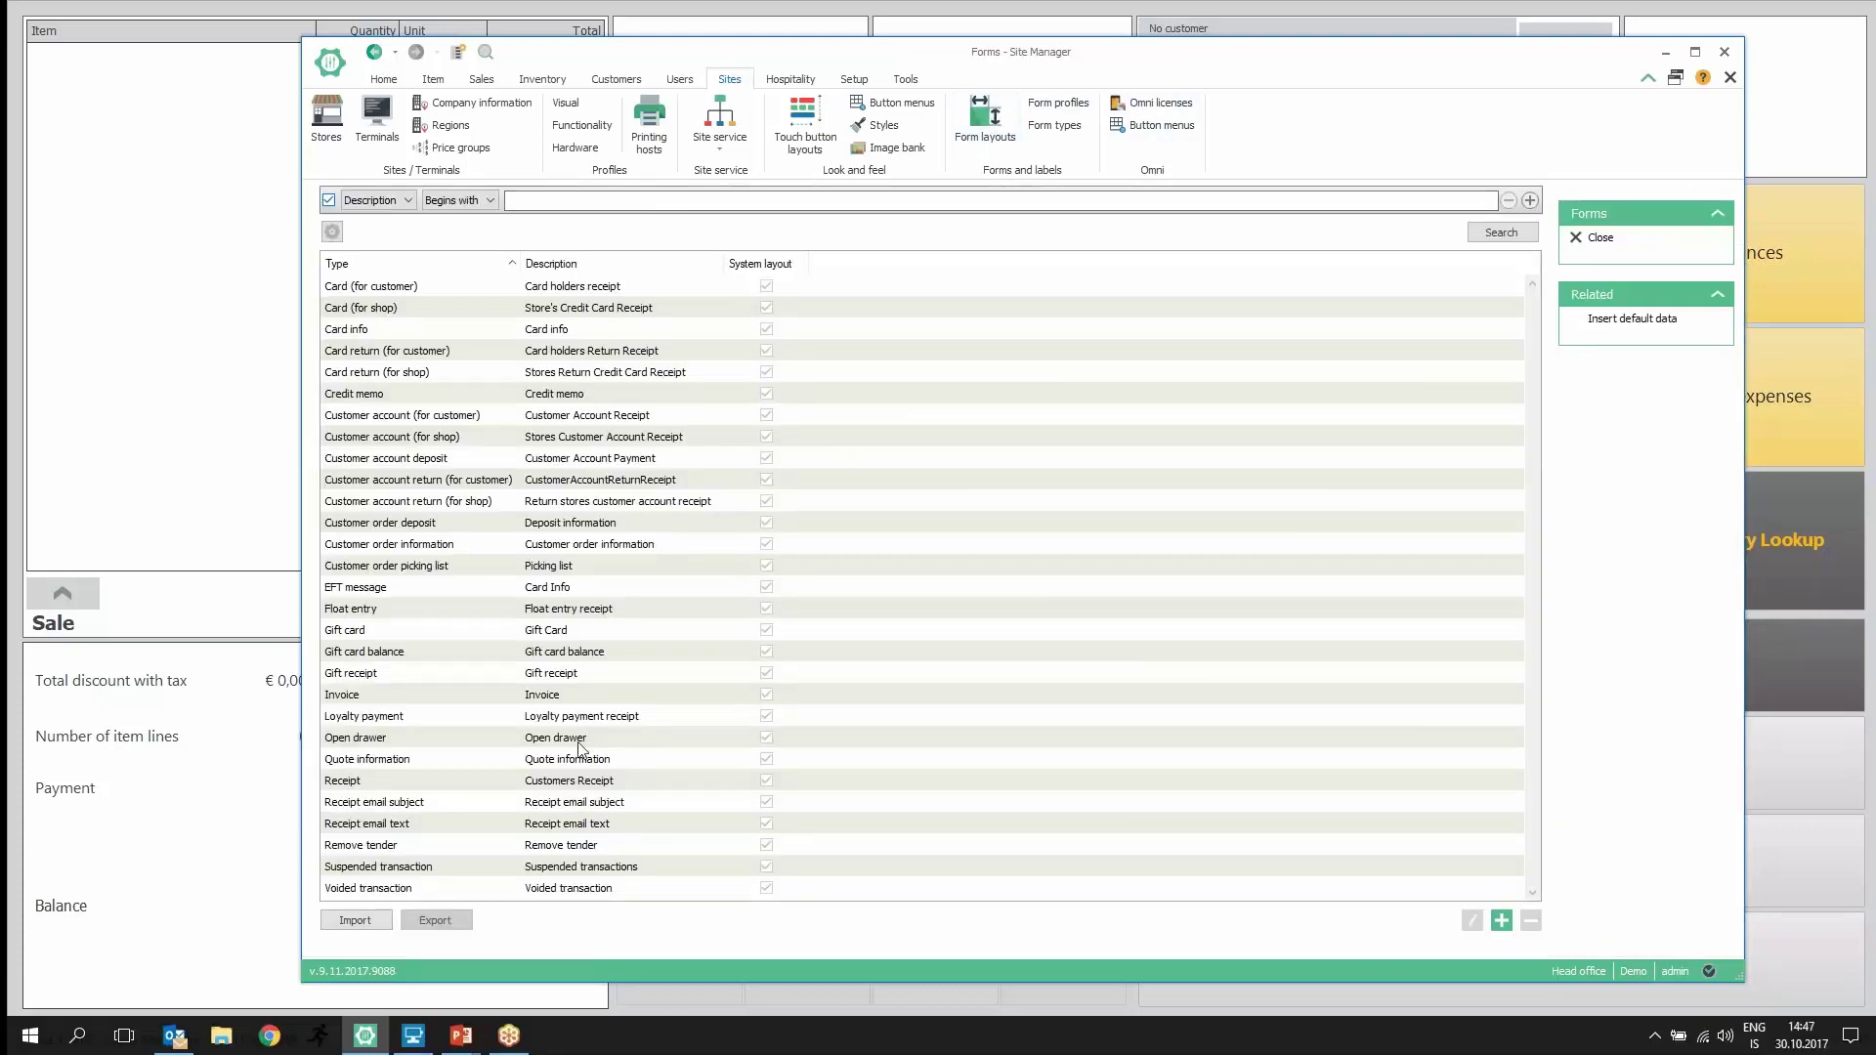
click(535, 785)
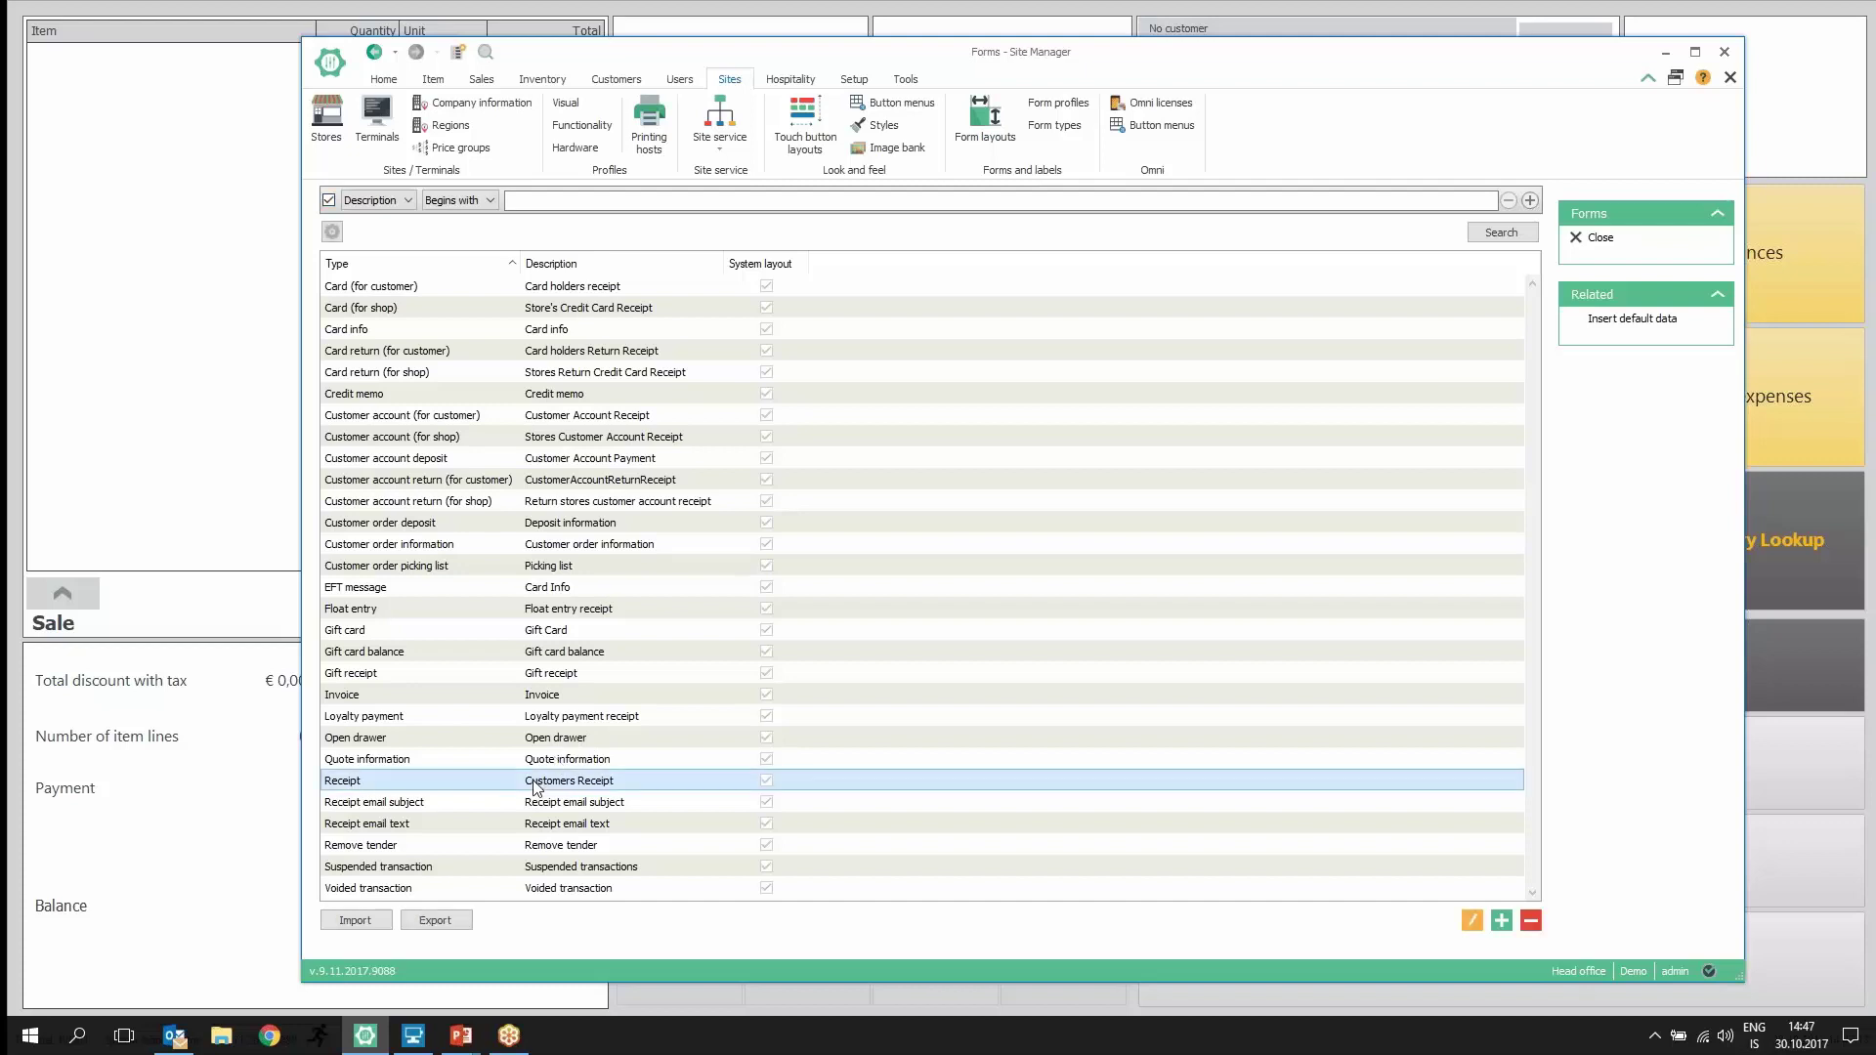
double_click(536, 787)
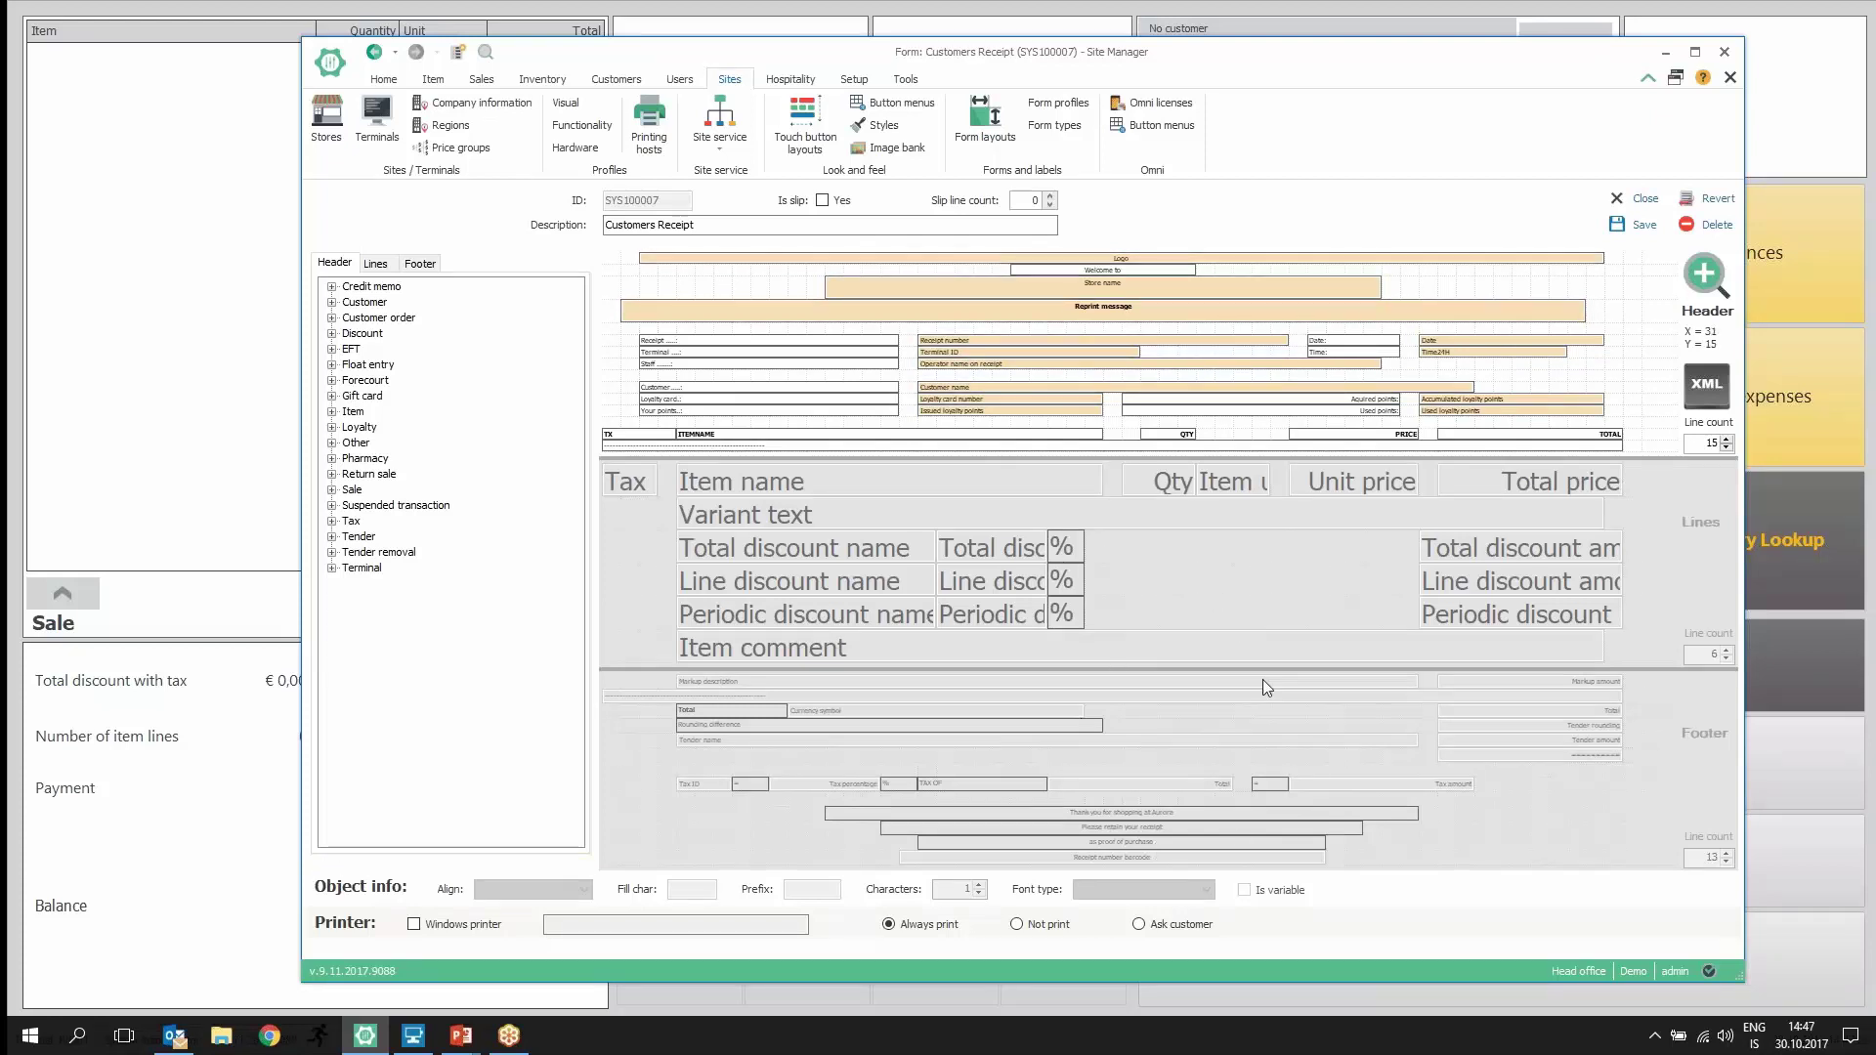
Step: Show the Customers Receipt header with its logo, store name and receipt details
click(1704, 281)
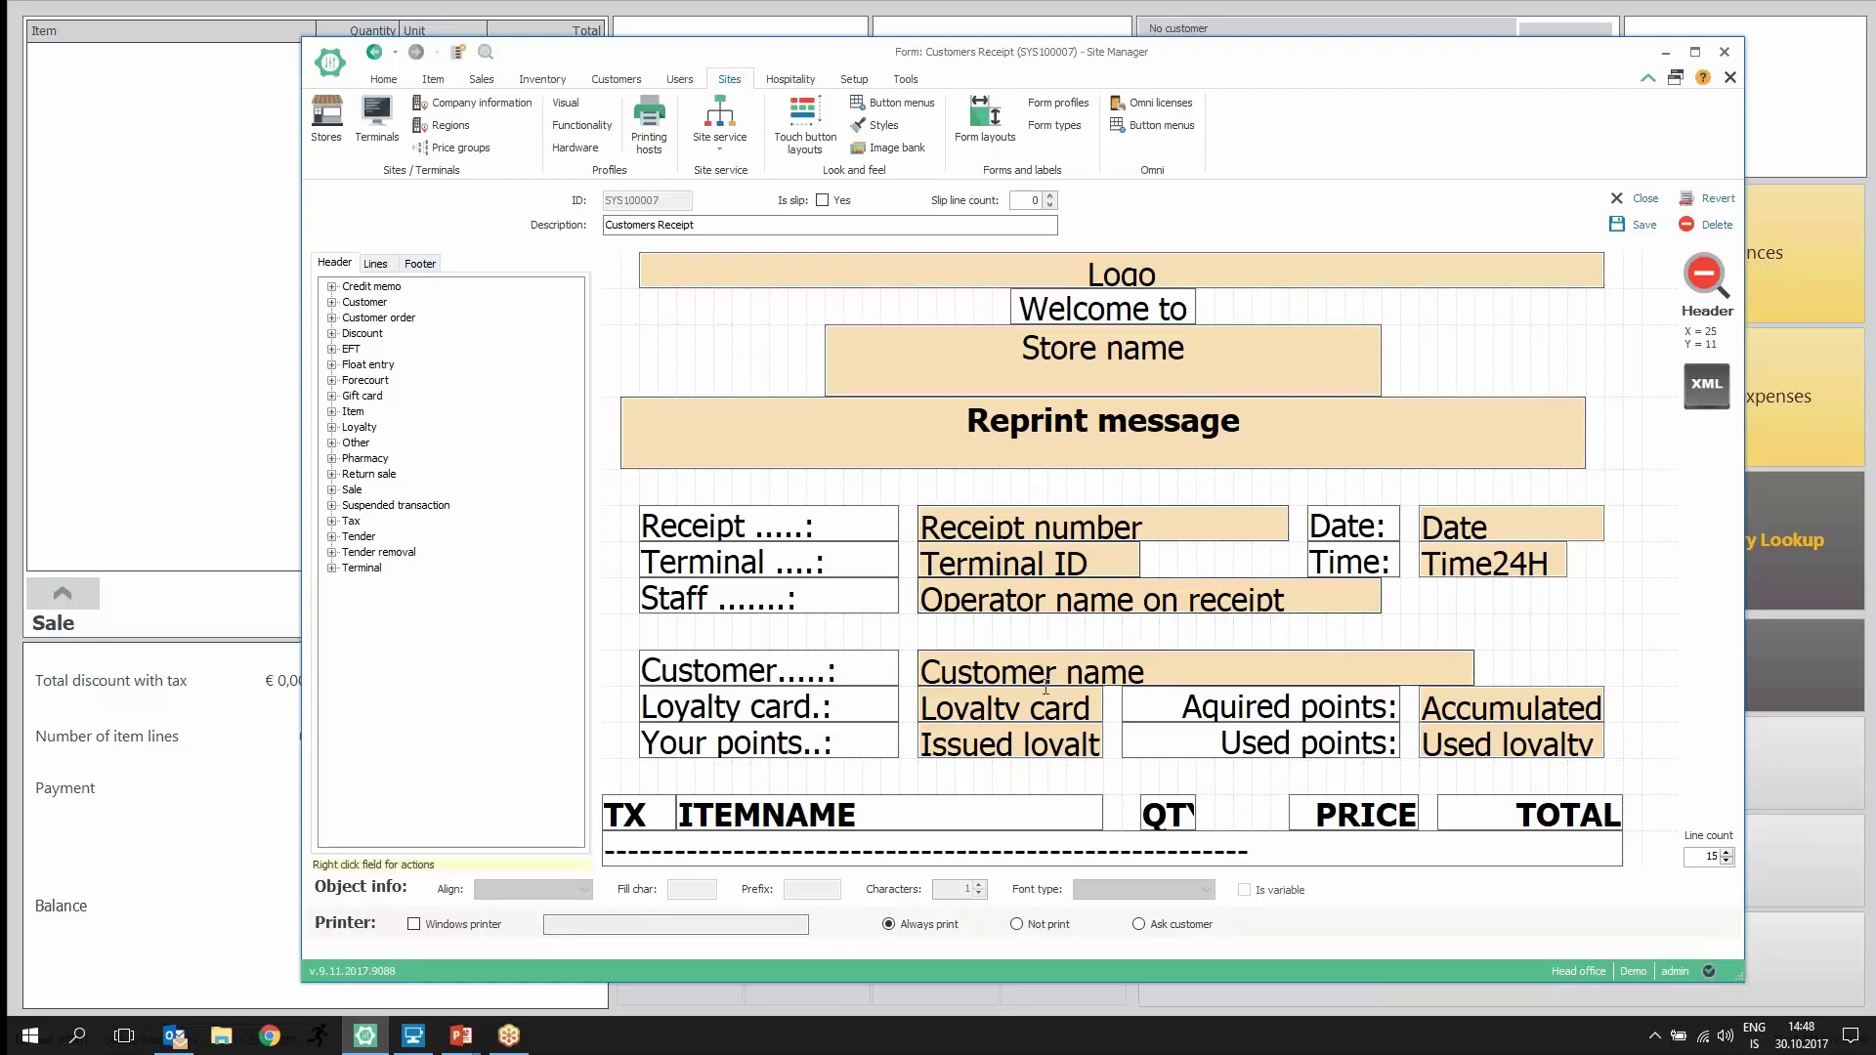
Step: Add the Credit memo amount field to the header, delete it again, then view Lines and Footer
click(332, 288)
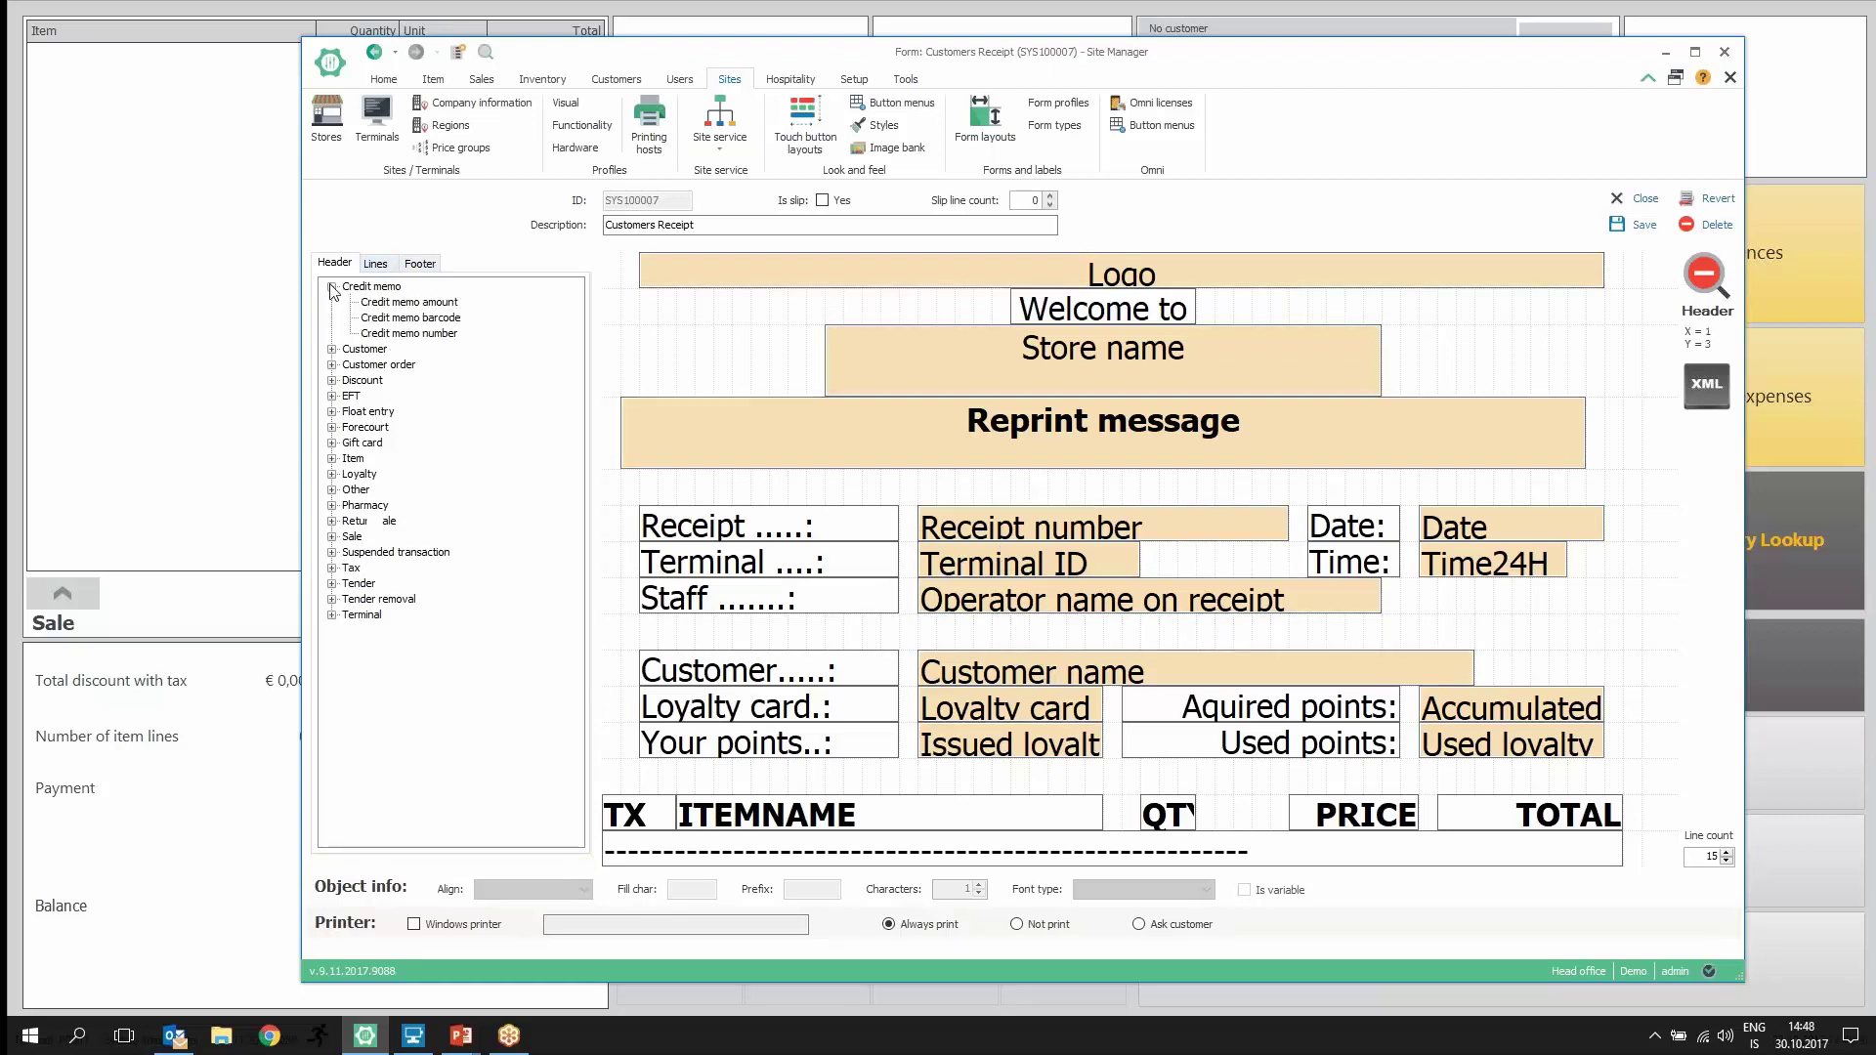
drag(382, 306, 663, 309)
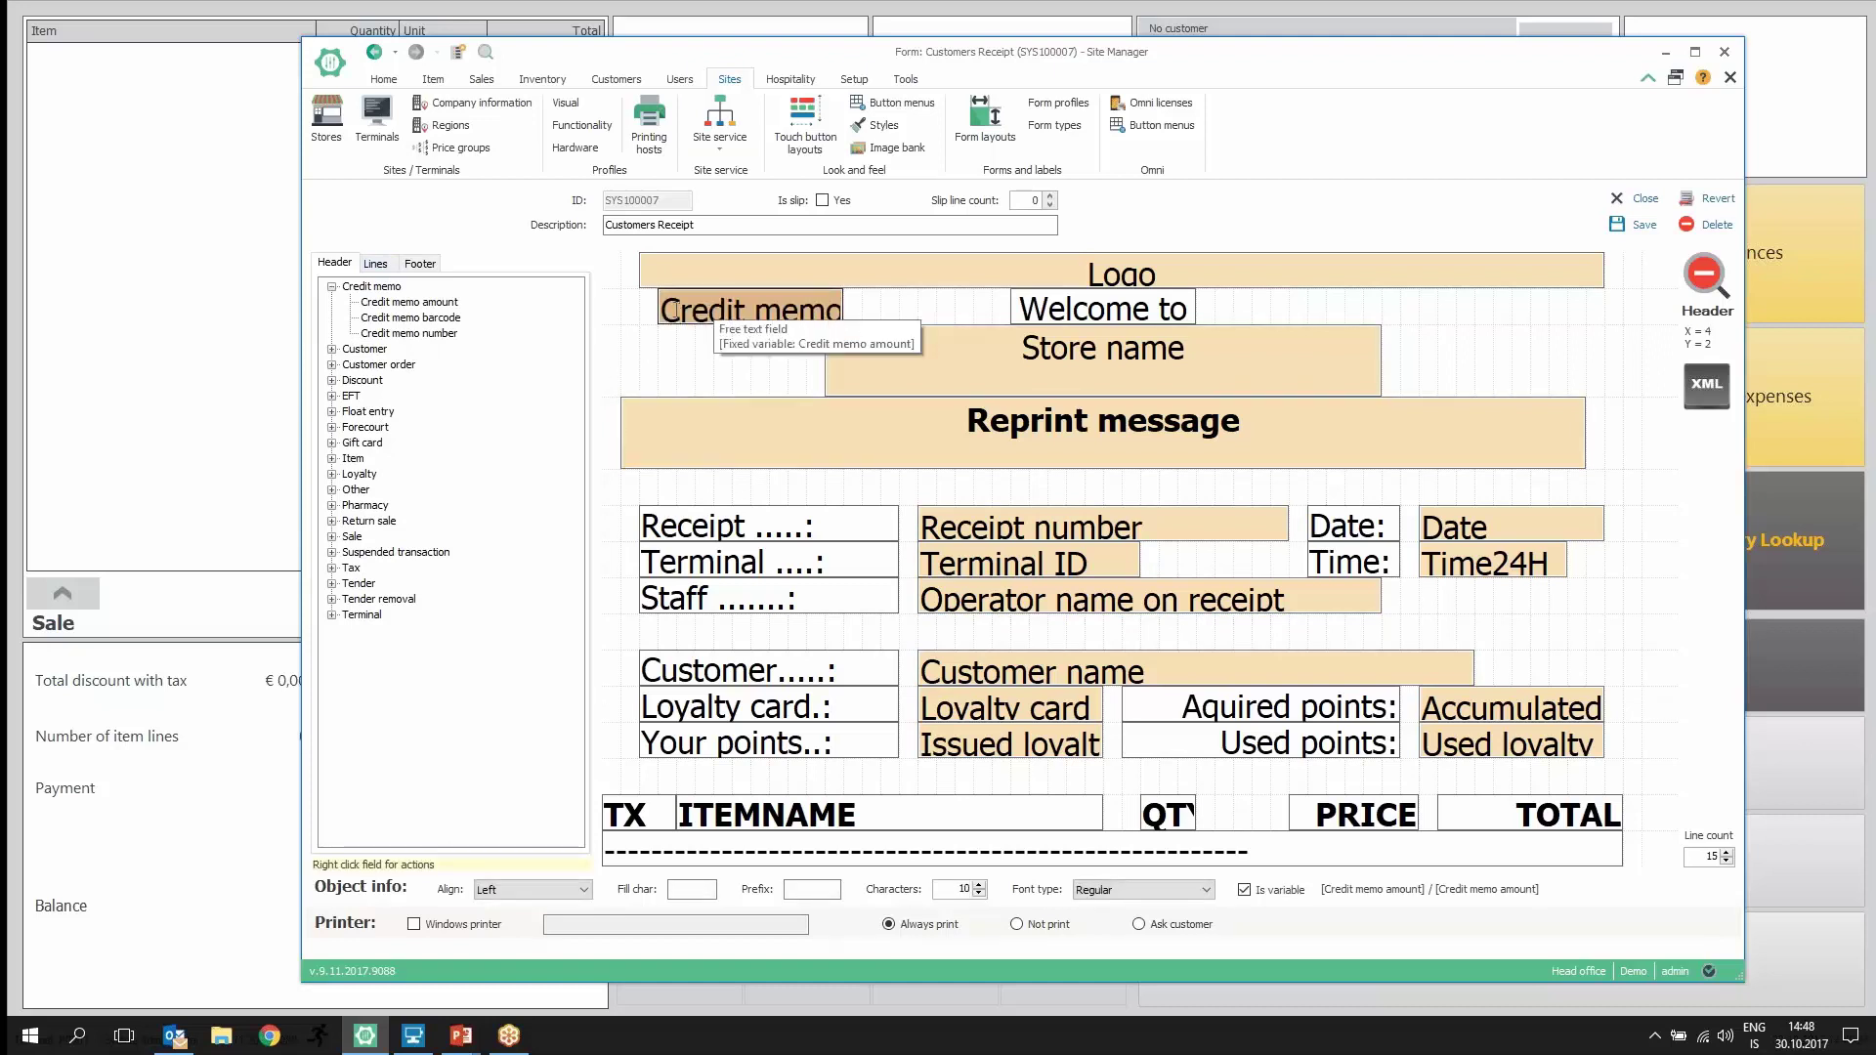
right_click(706, 314)
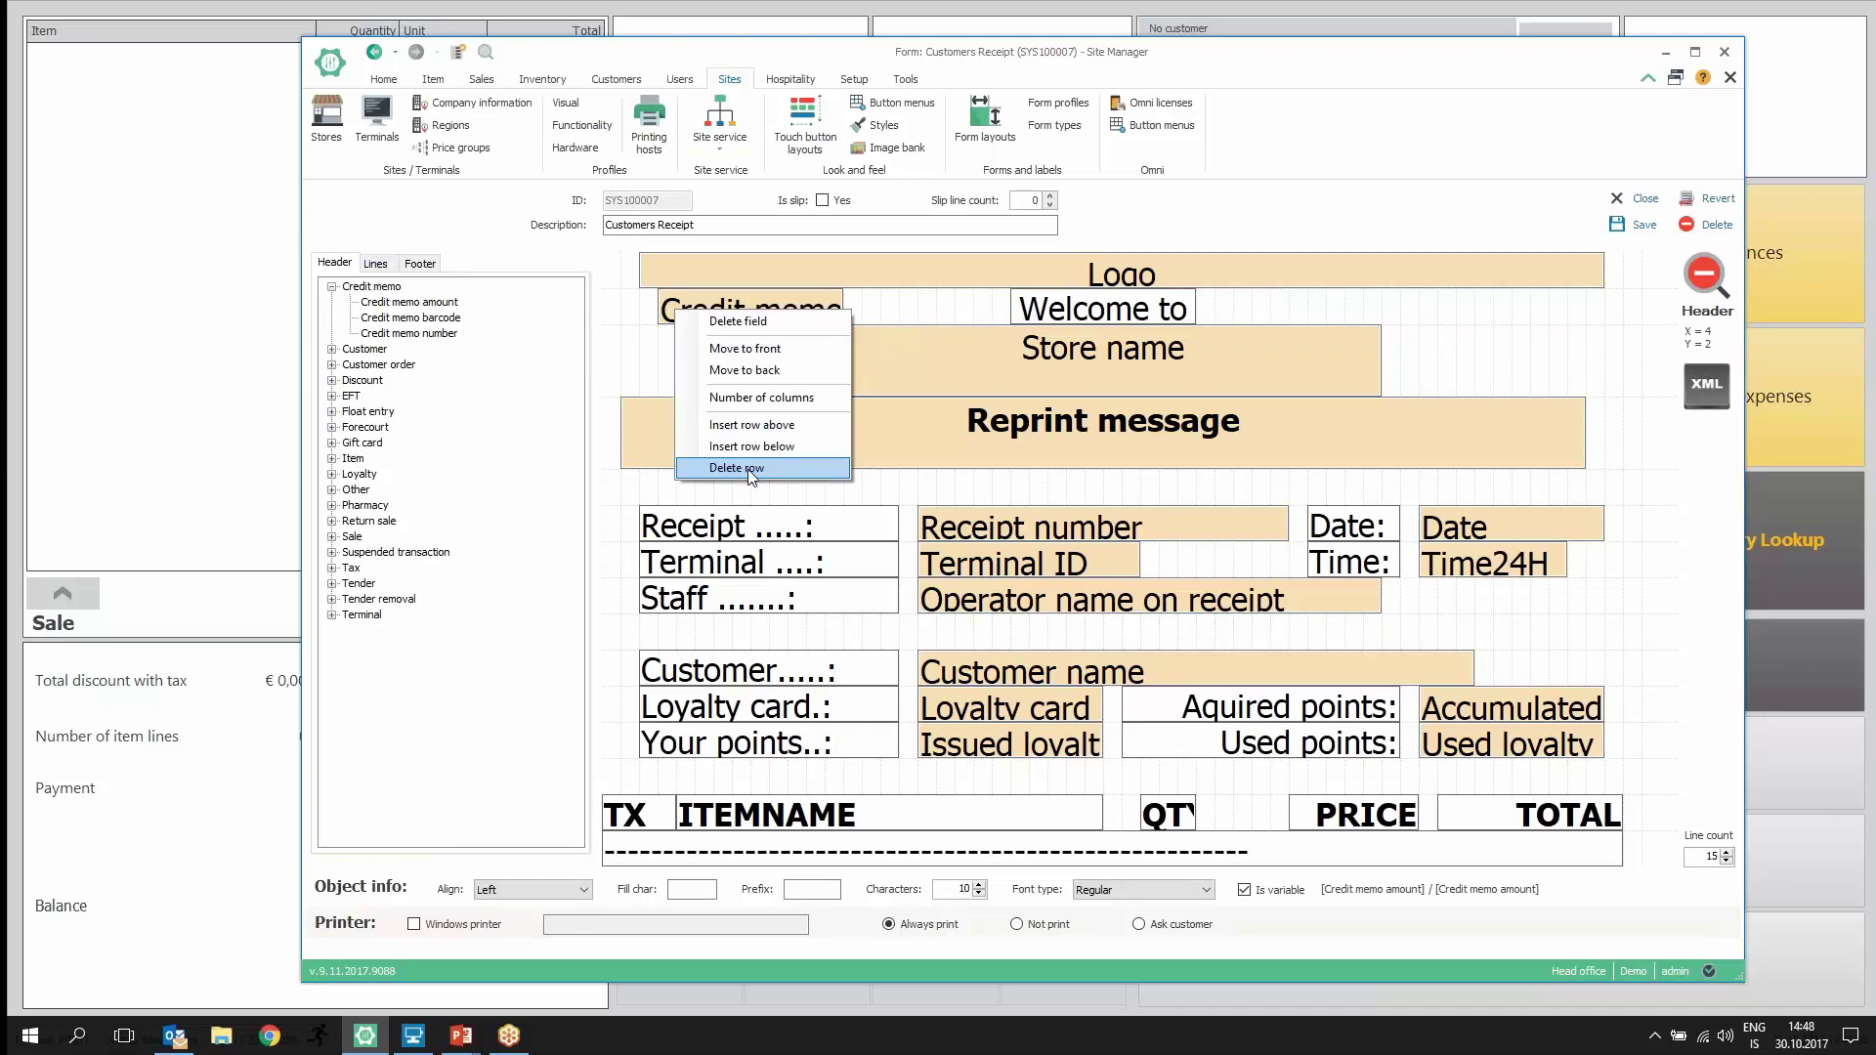
click(762, 326)
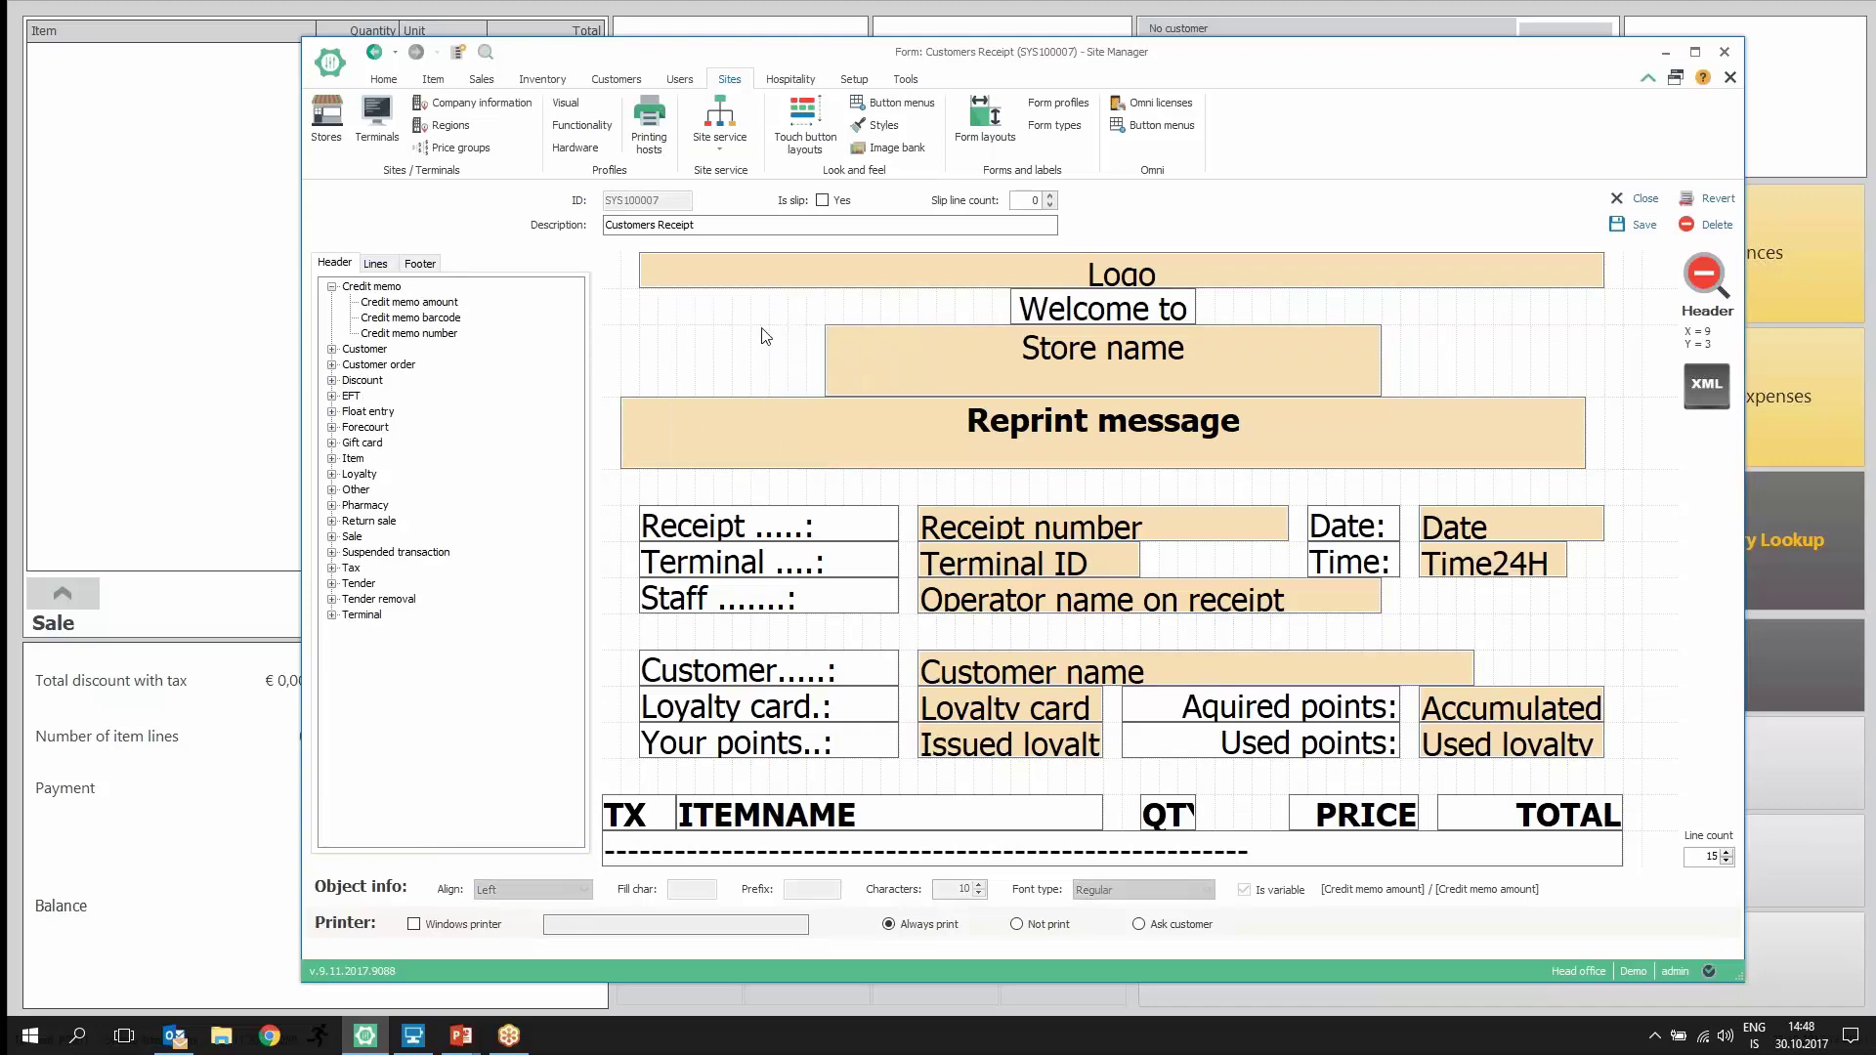
click(378, 266)
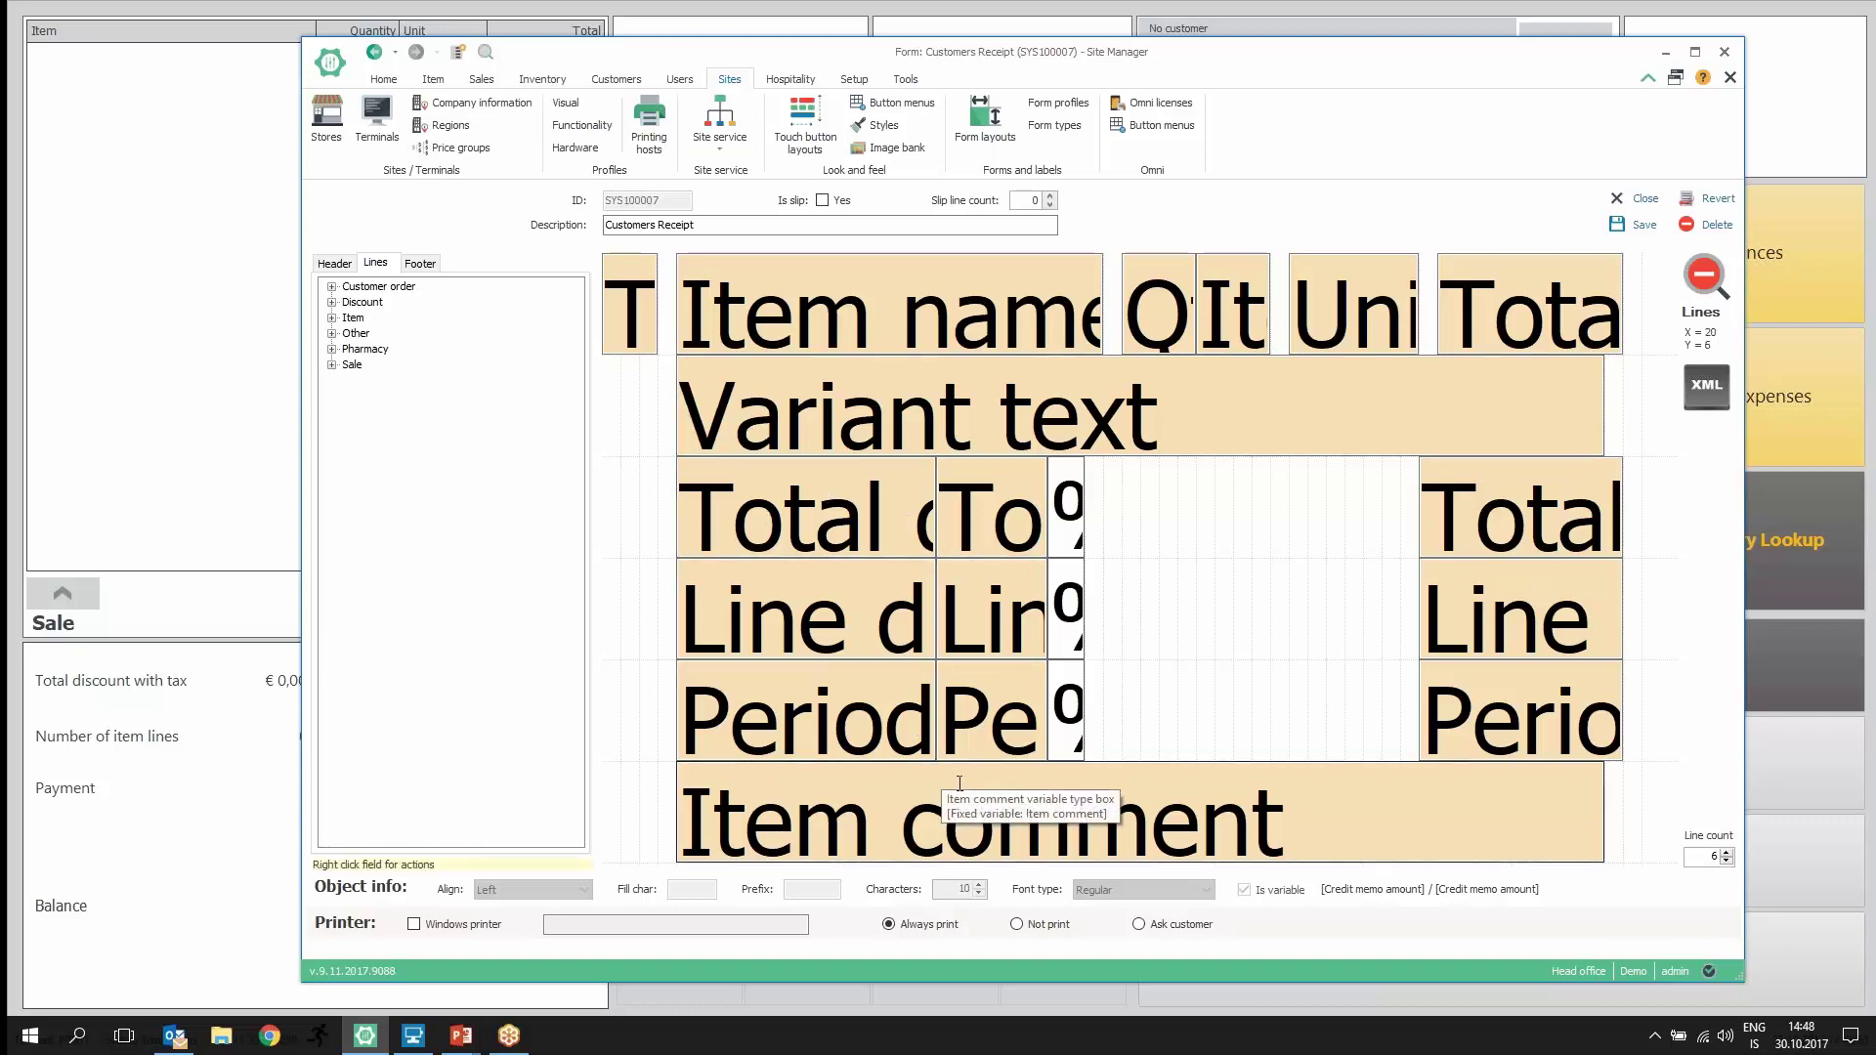
click(421, 264)
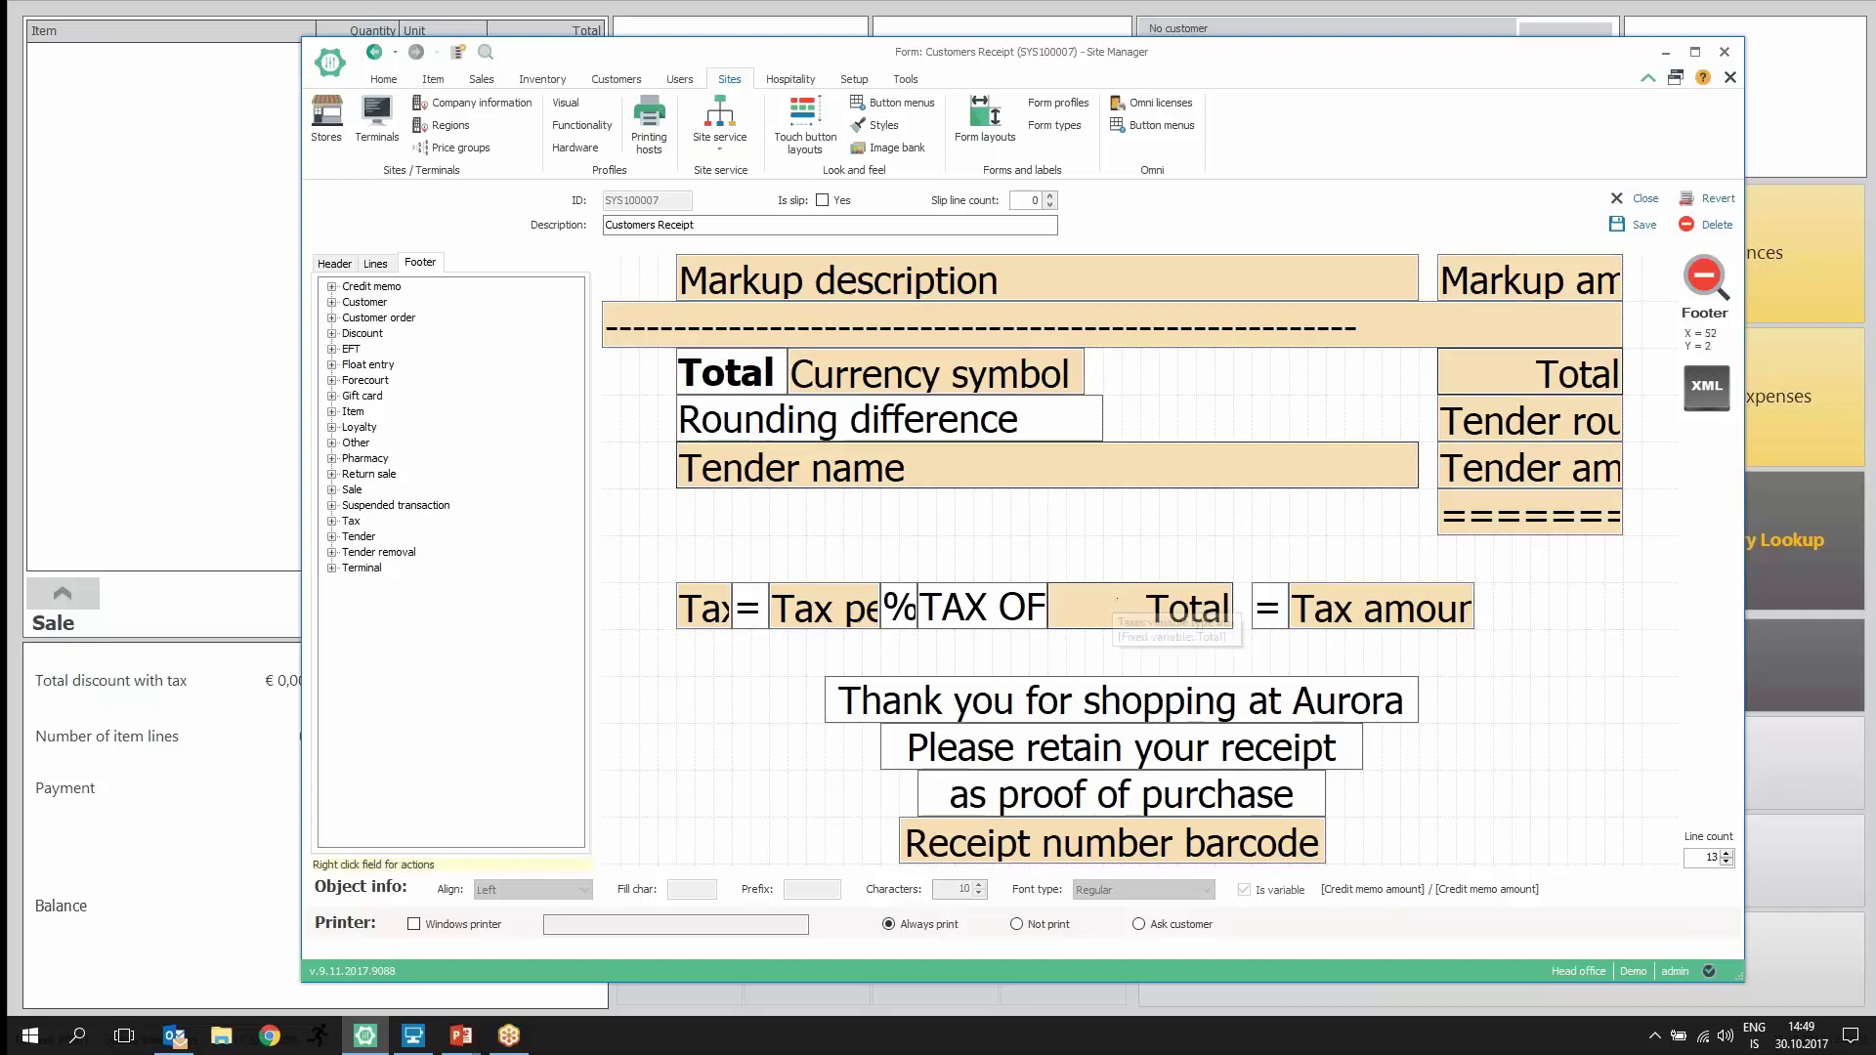
Step: Close the receipt designer and browse the Invoice, Gift receipt, Open drawer and Customers Receipt forms
click(1638, 199)
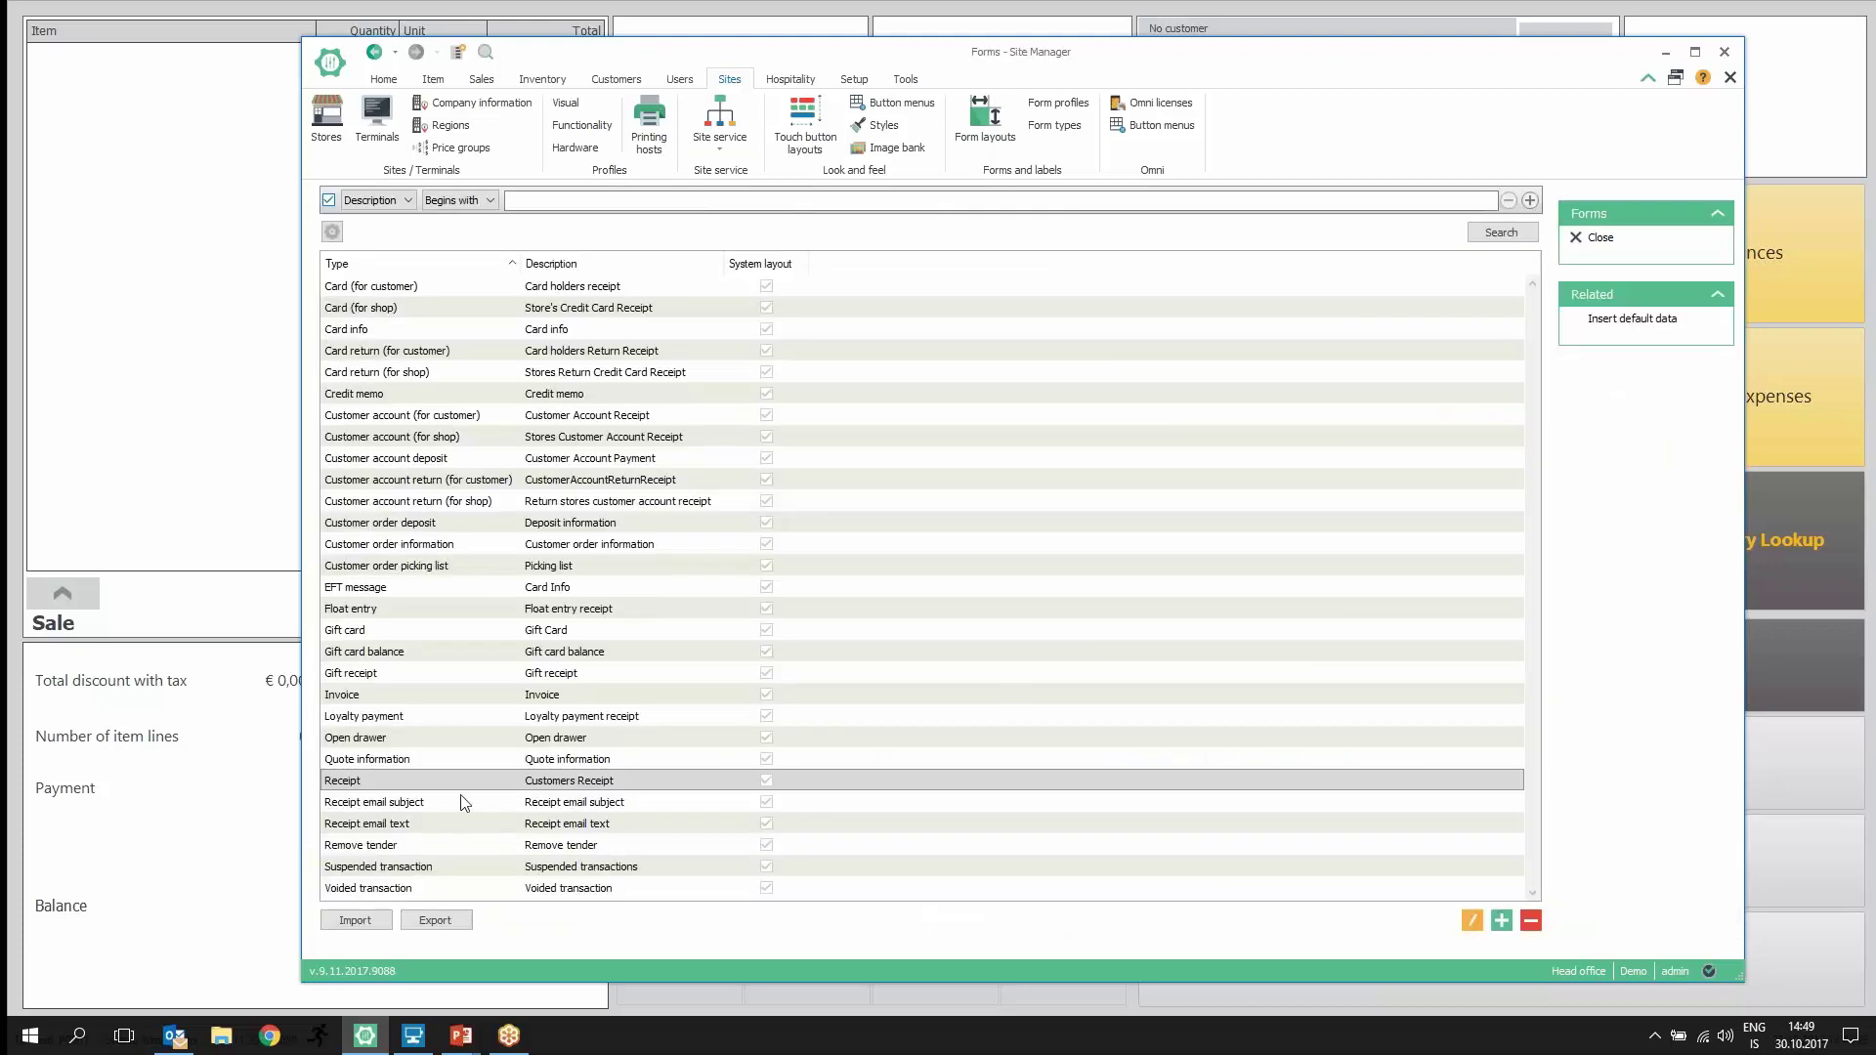
click(344, 692)
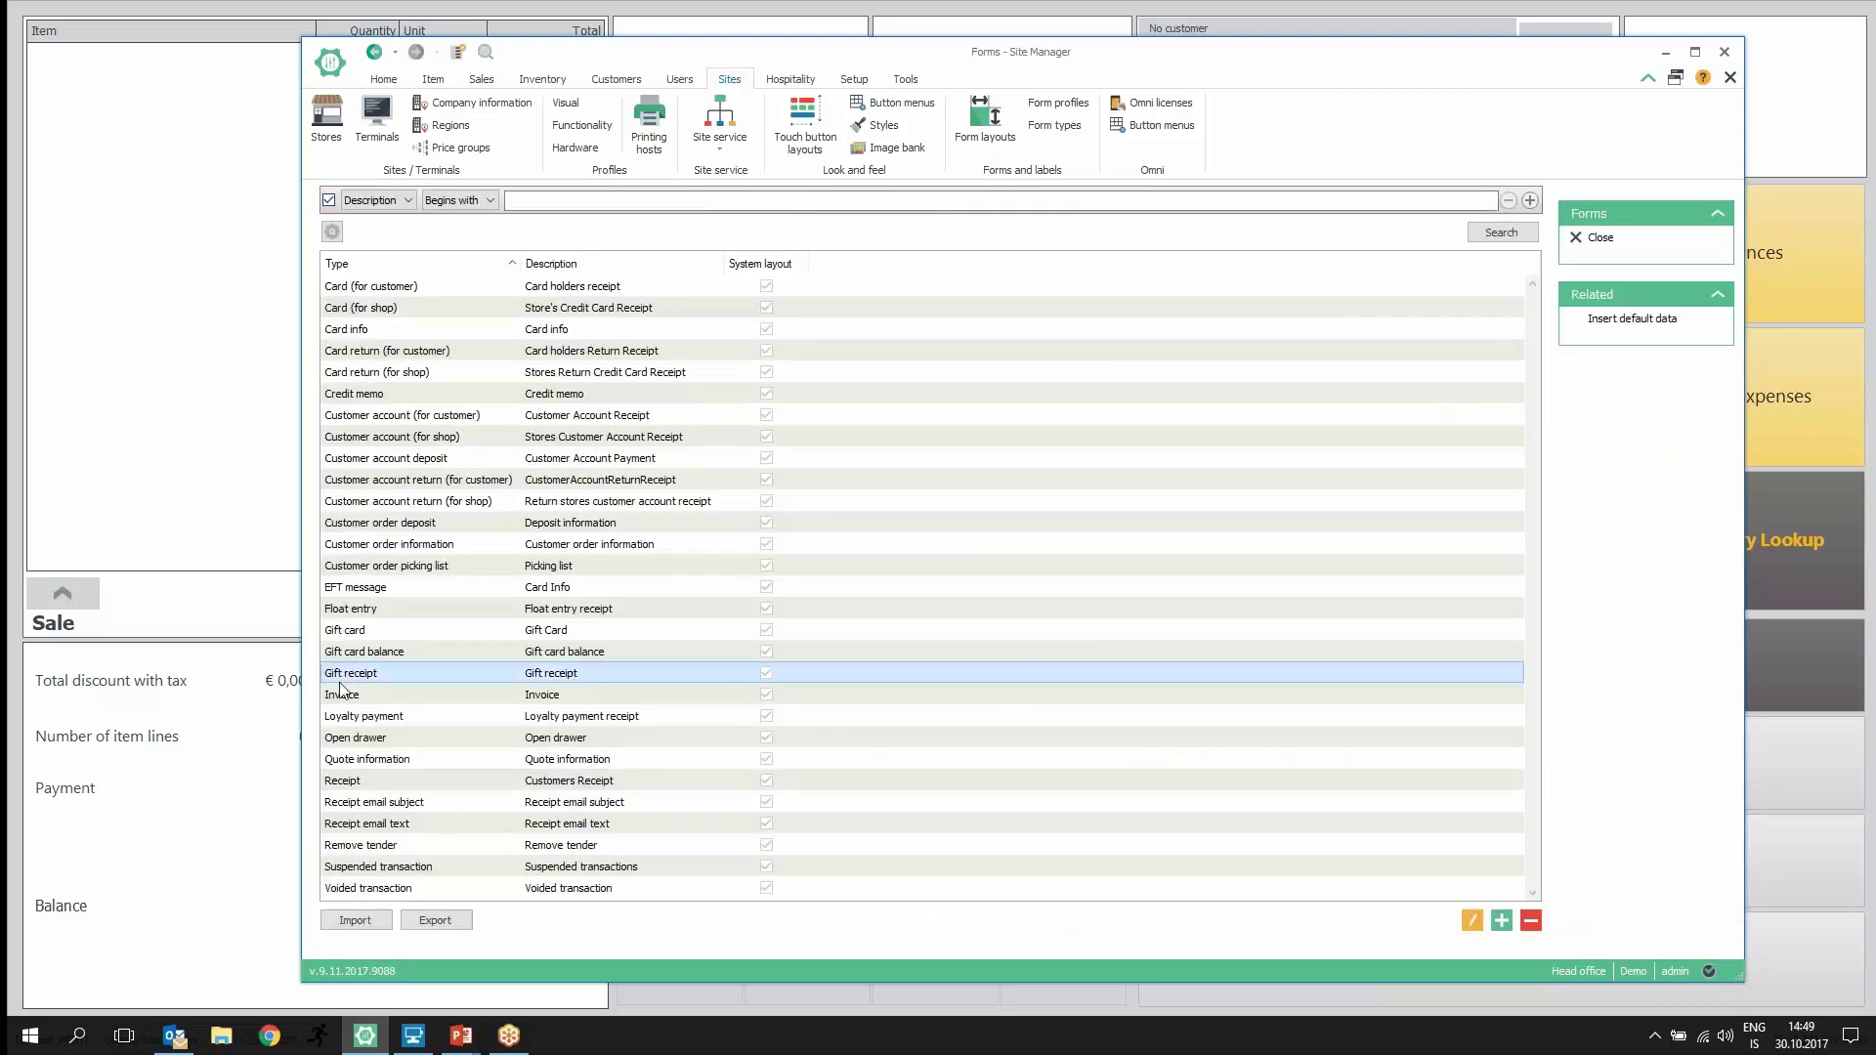
click(442, 676)
click(405, 741)
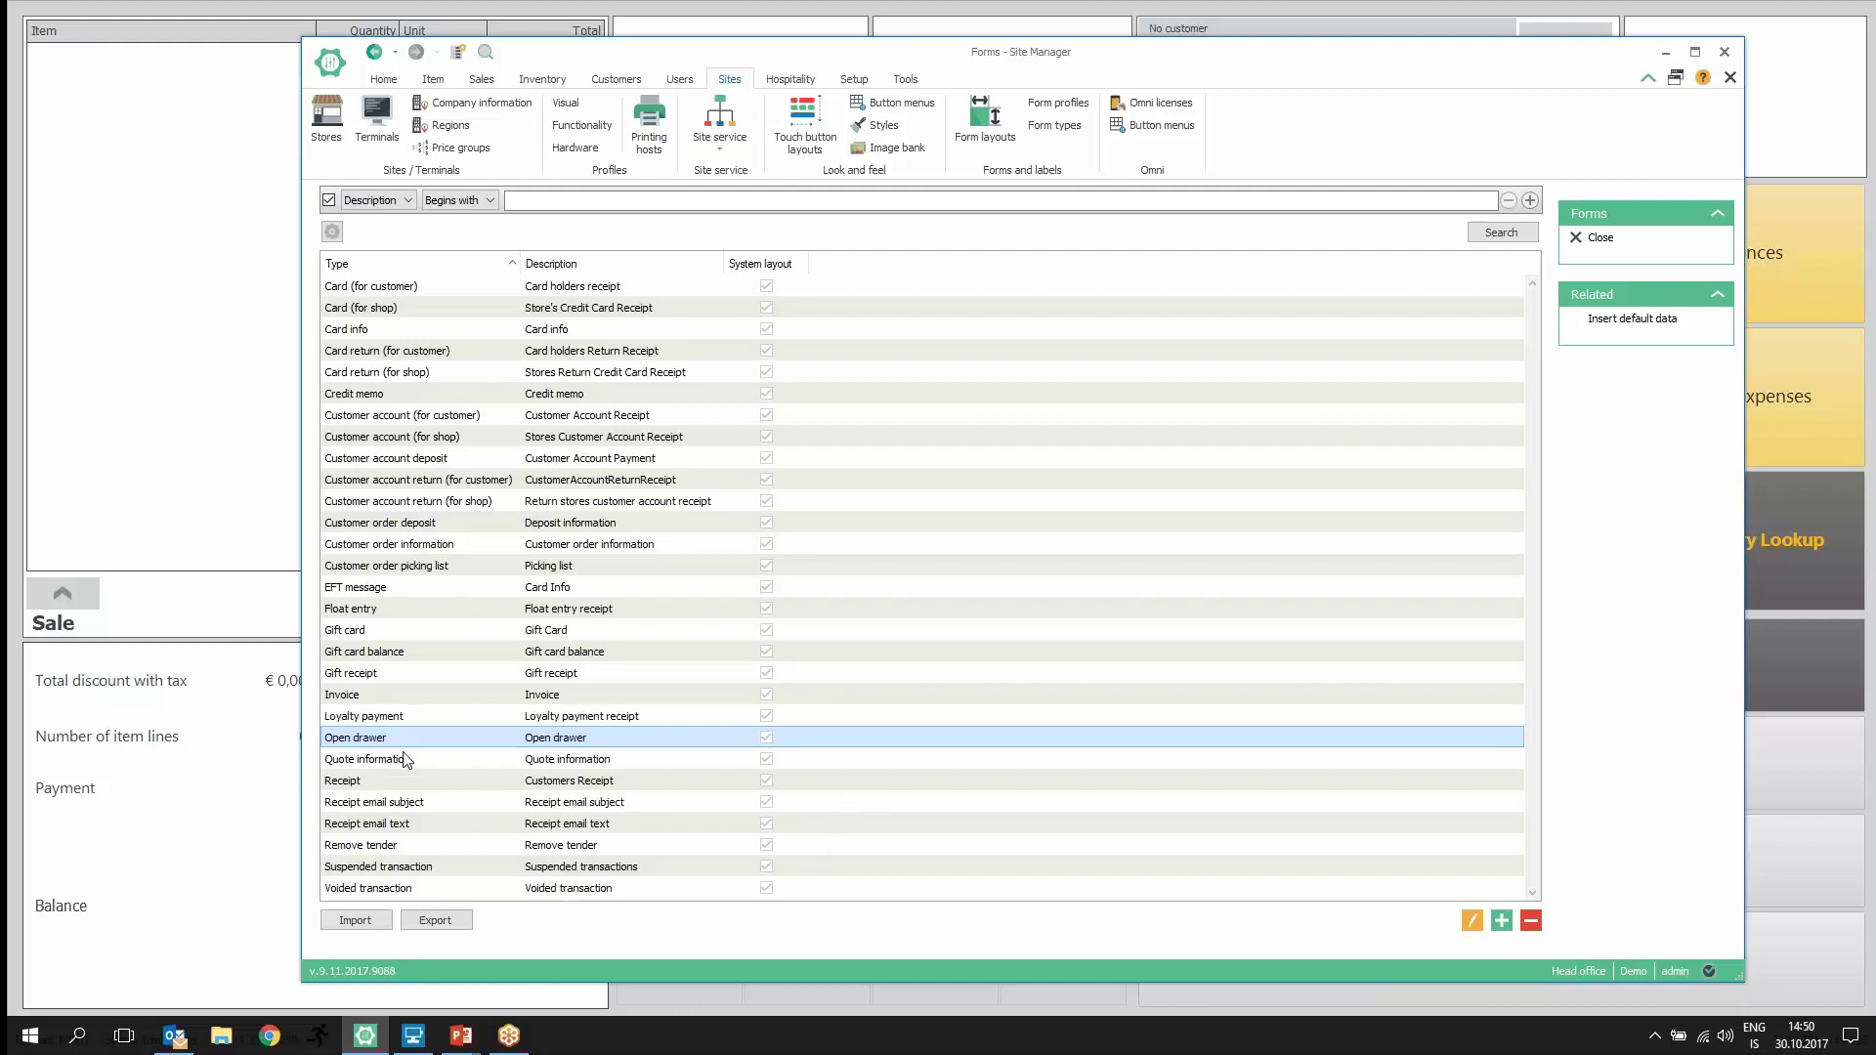
click(396, 786)
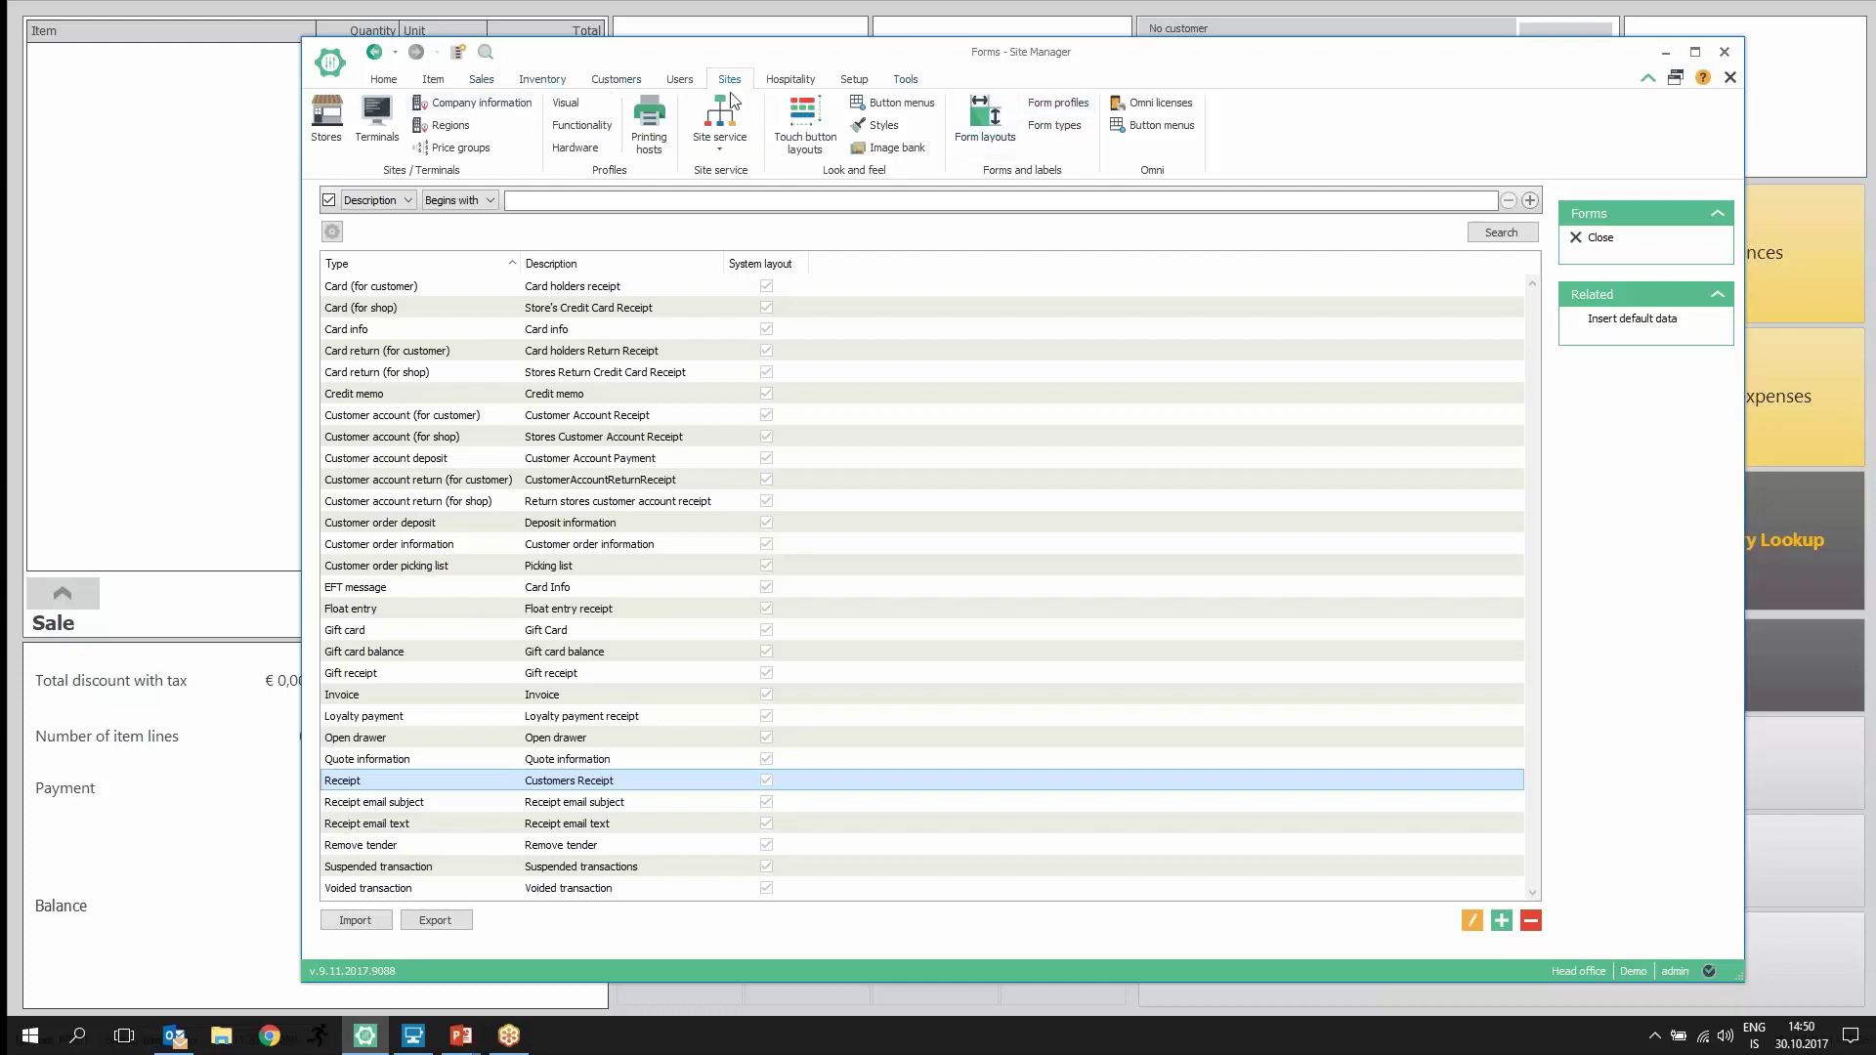
Step: Open store S0001 Aurora Supermarket's Form settings and select the Form info 1 line
click(327, 117)
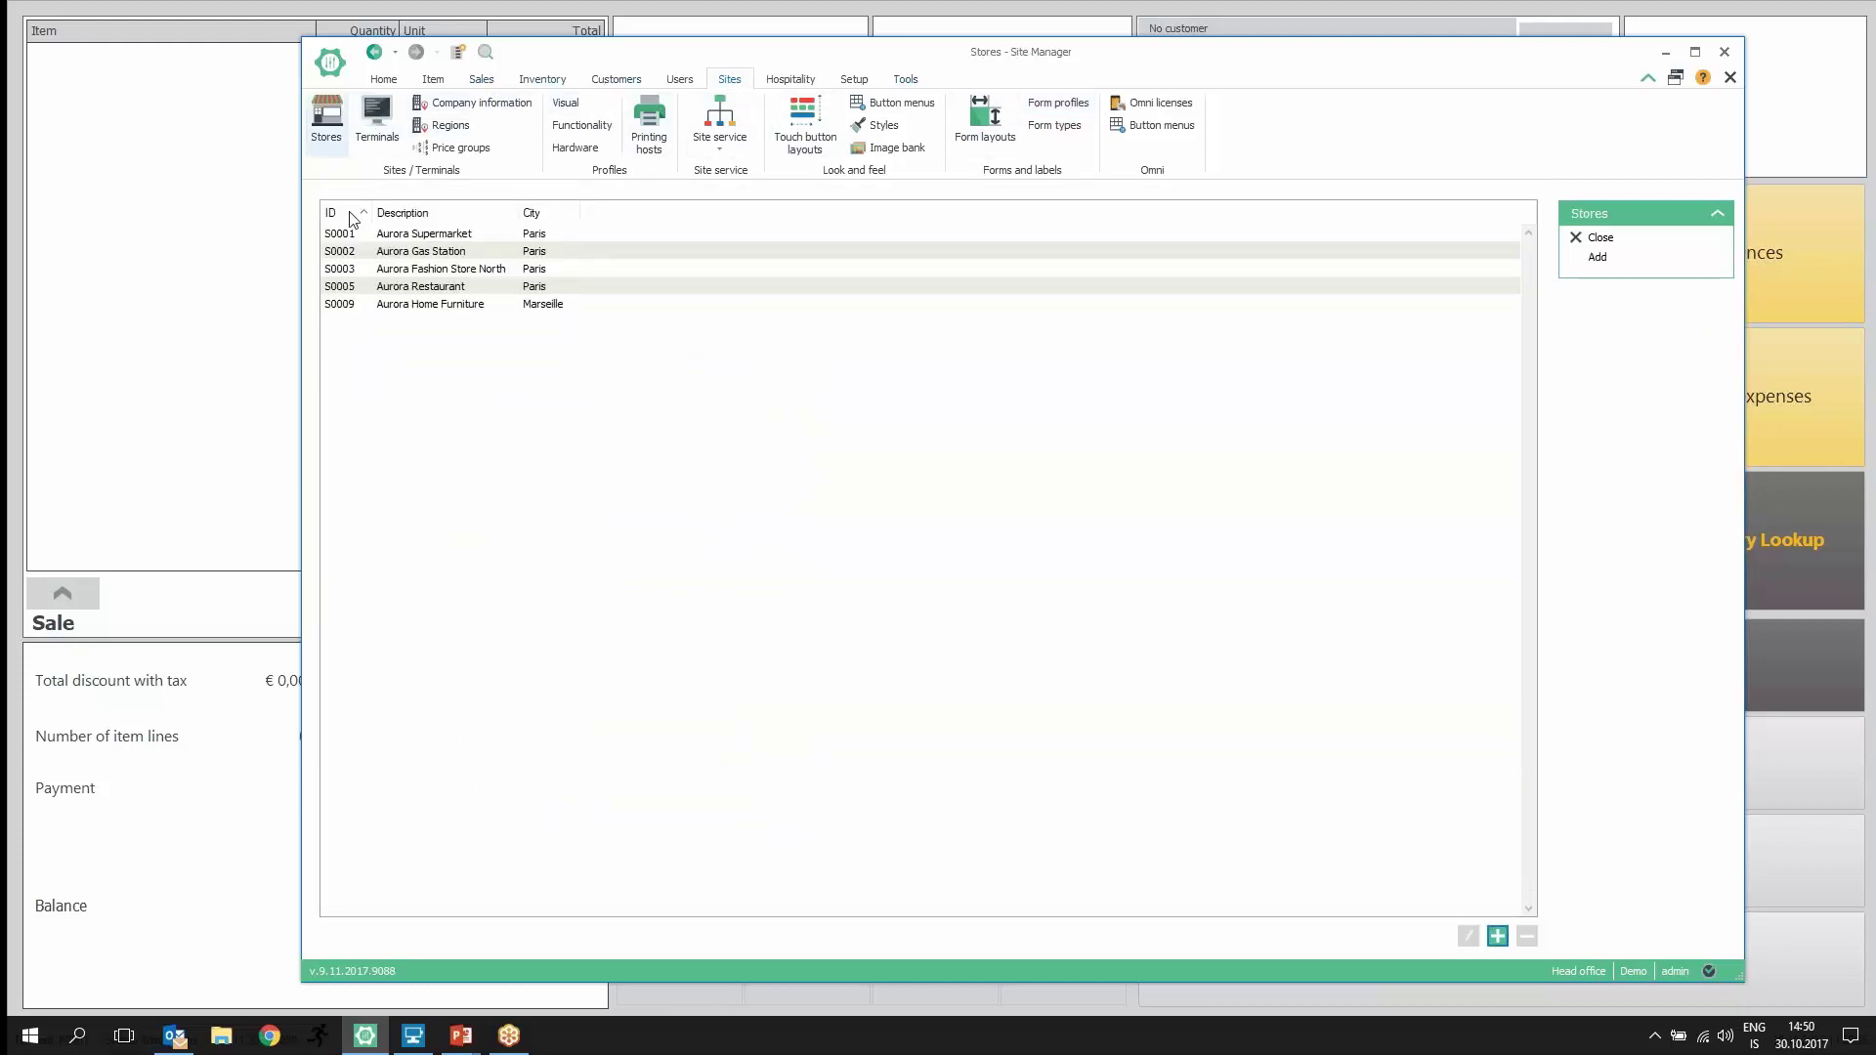
click(395, 239)
double_click(395, 239)
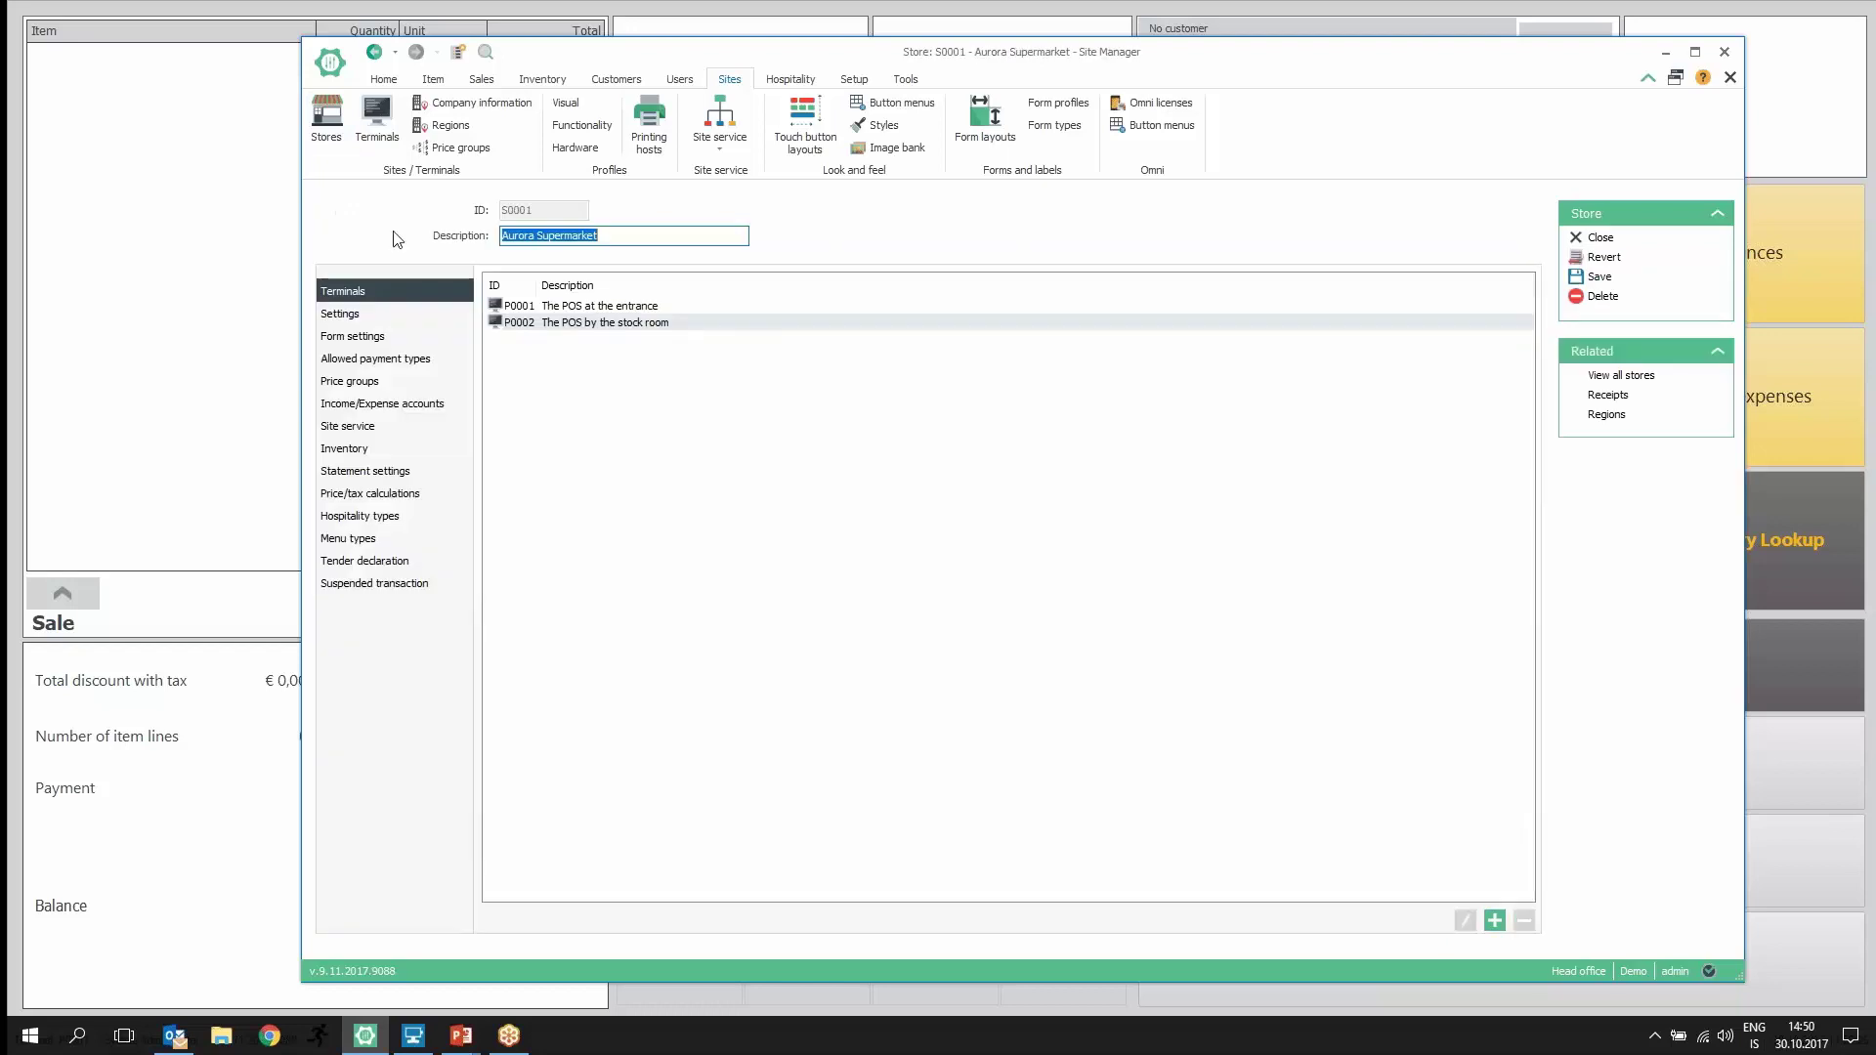
click(353, 336)
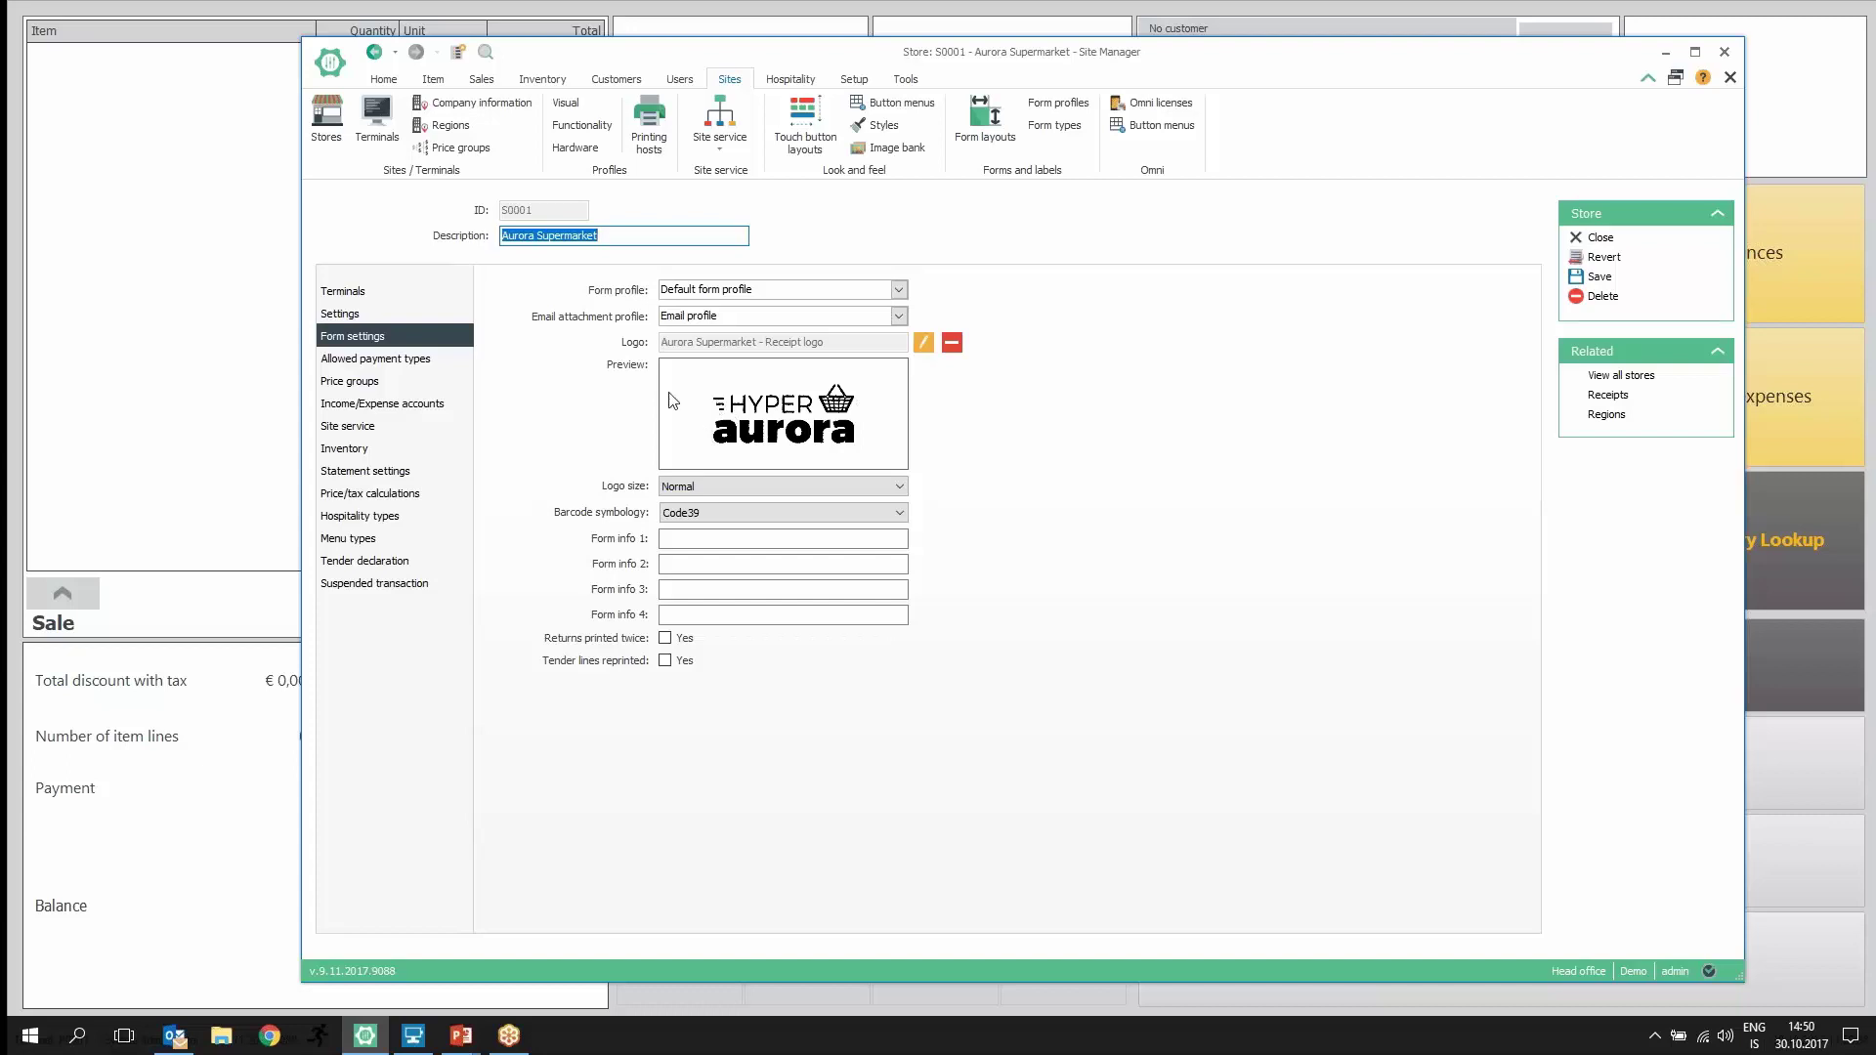
click(664, 539)
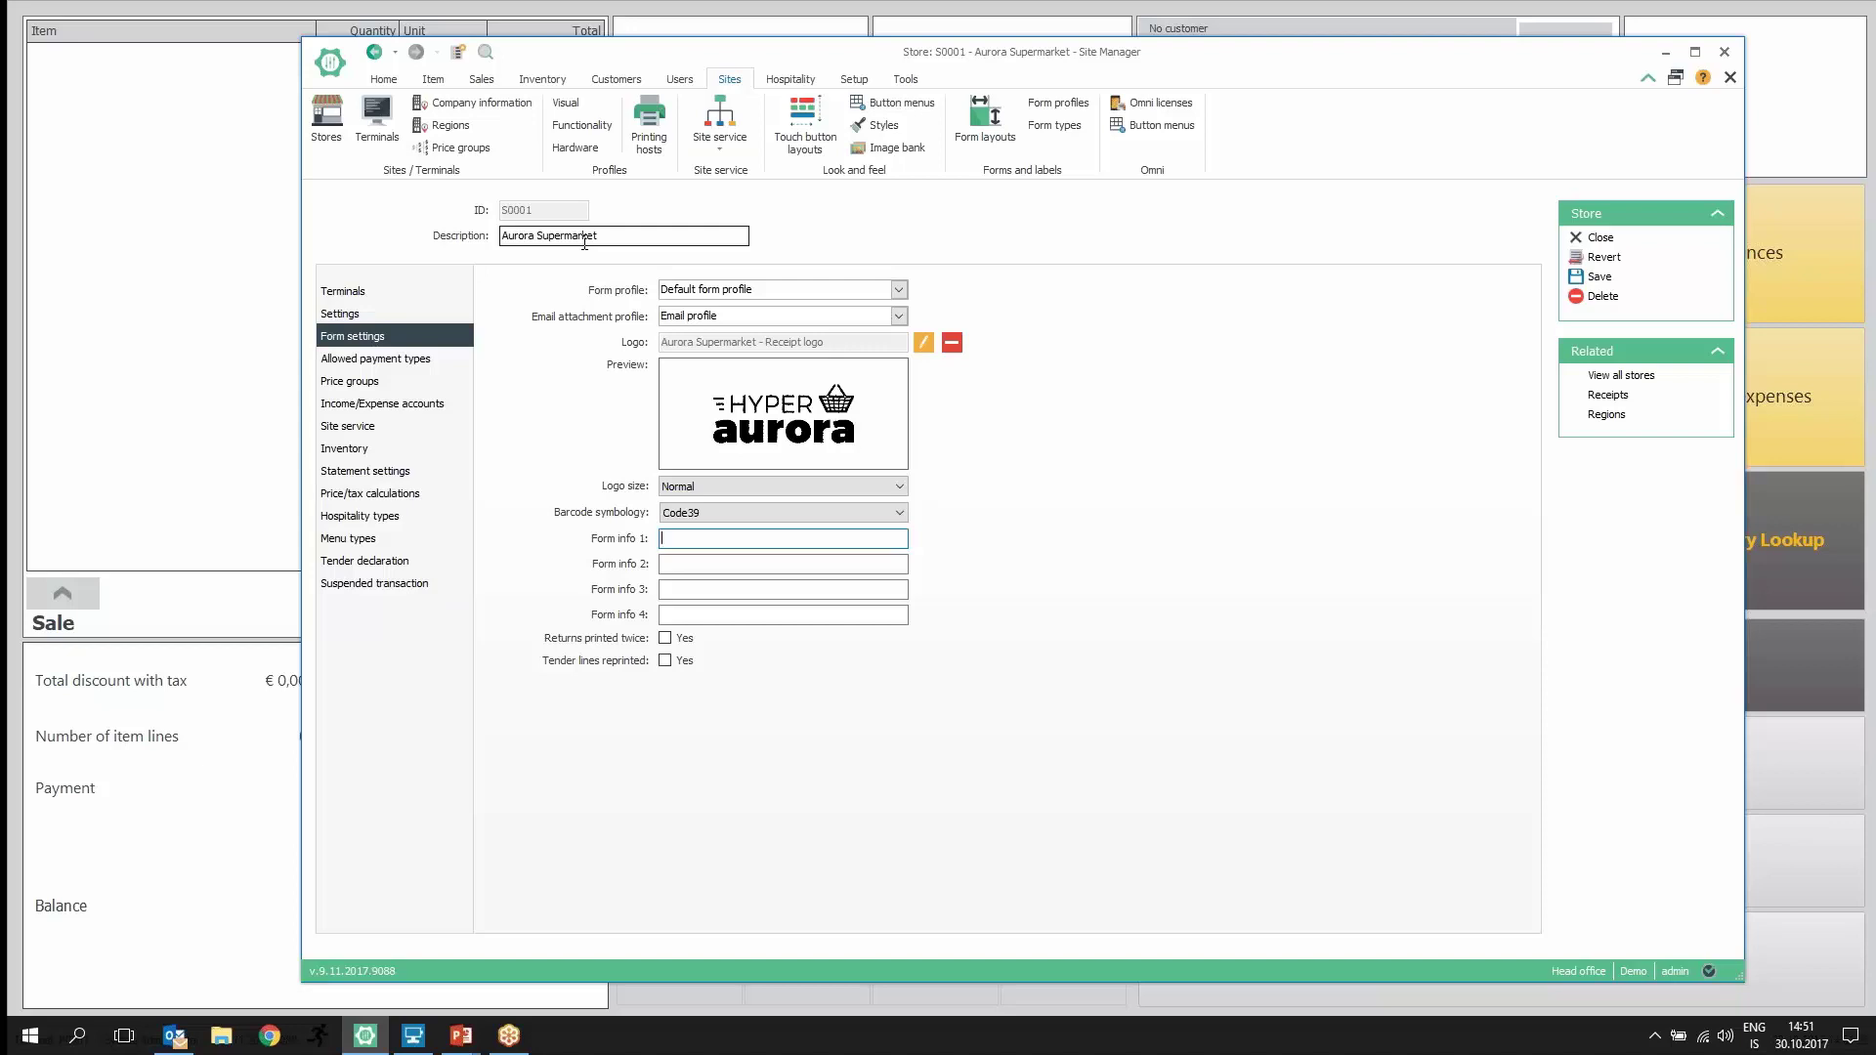
click(559, 86)
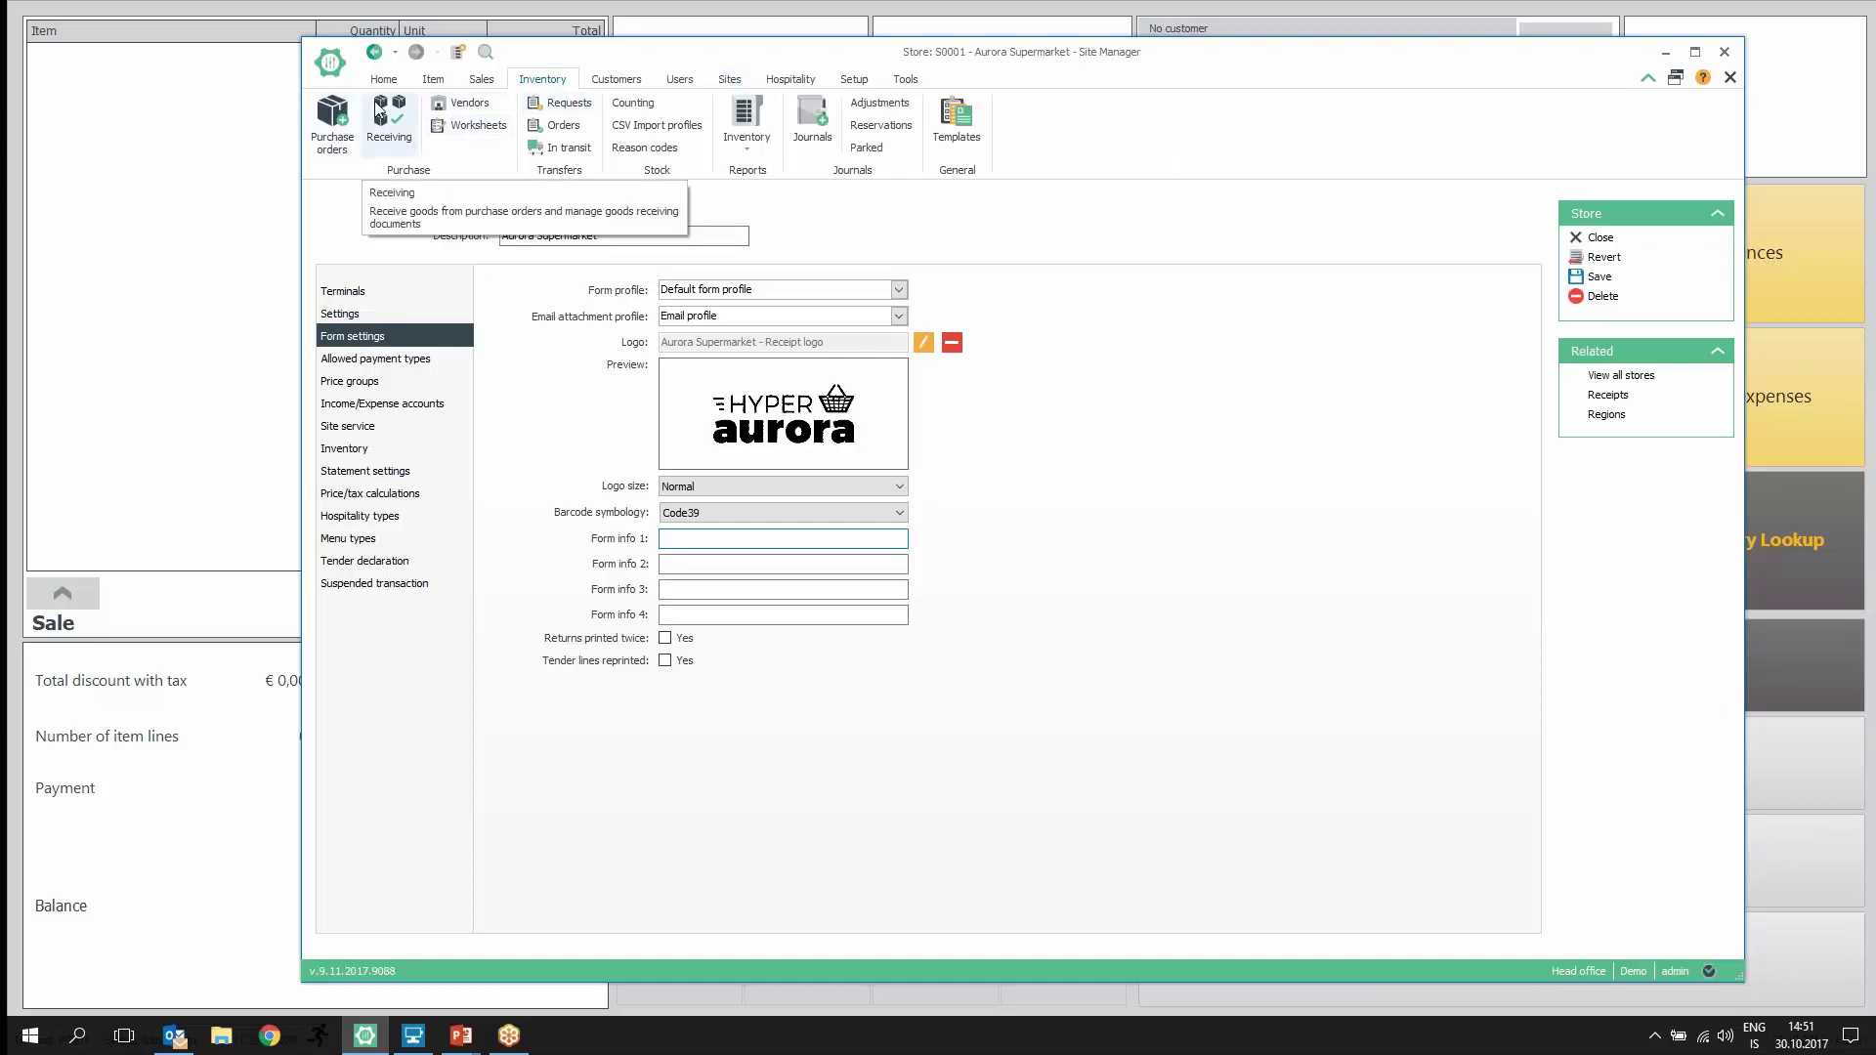
Step: Start a new purchase order and cancel it, then open the list of 169 retail items
click(332, 115)
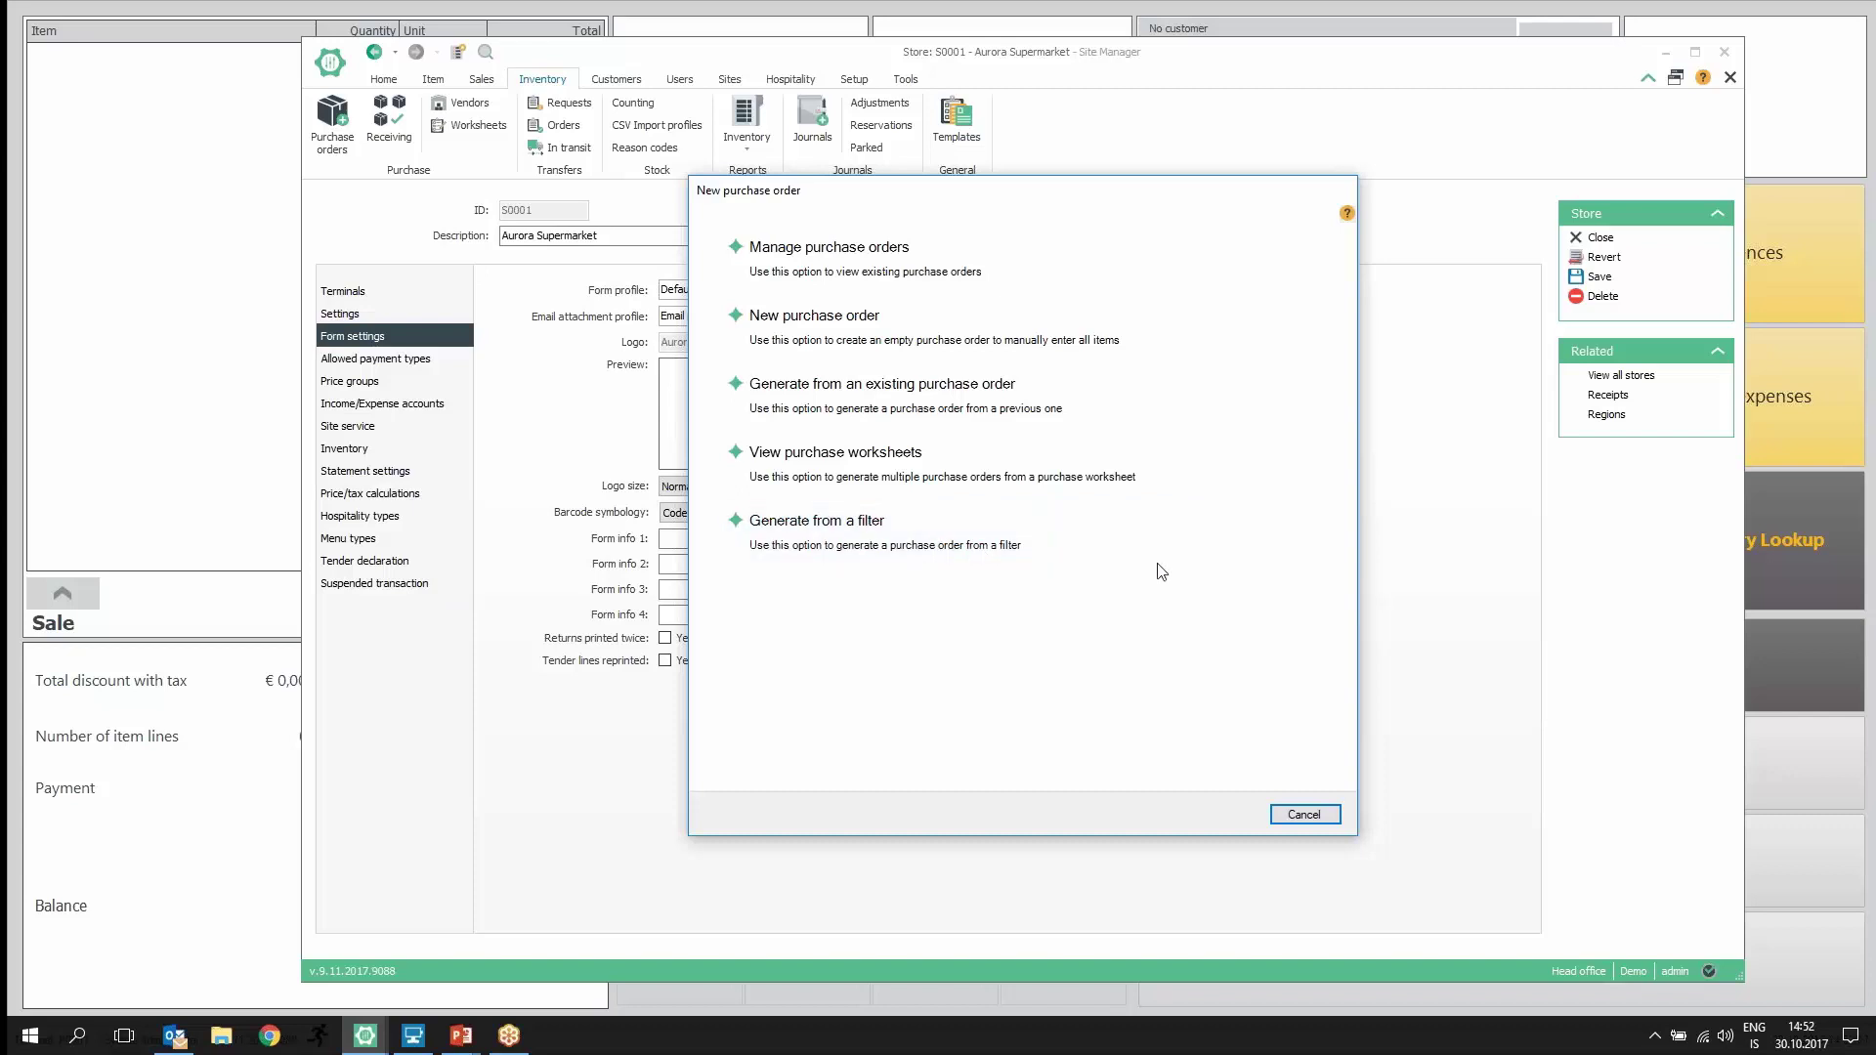
click(1319, 821)
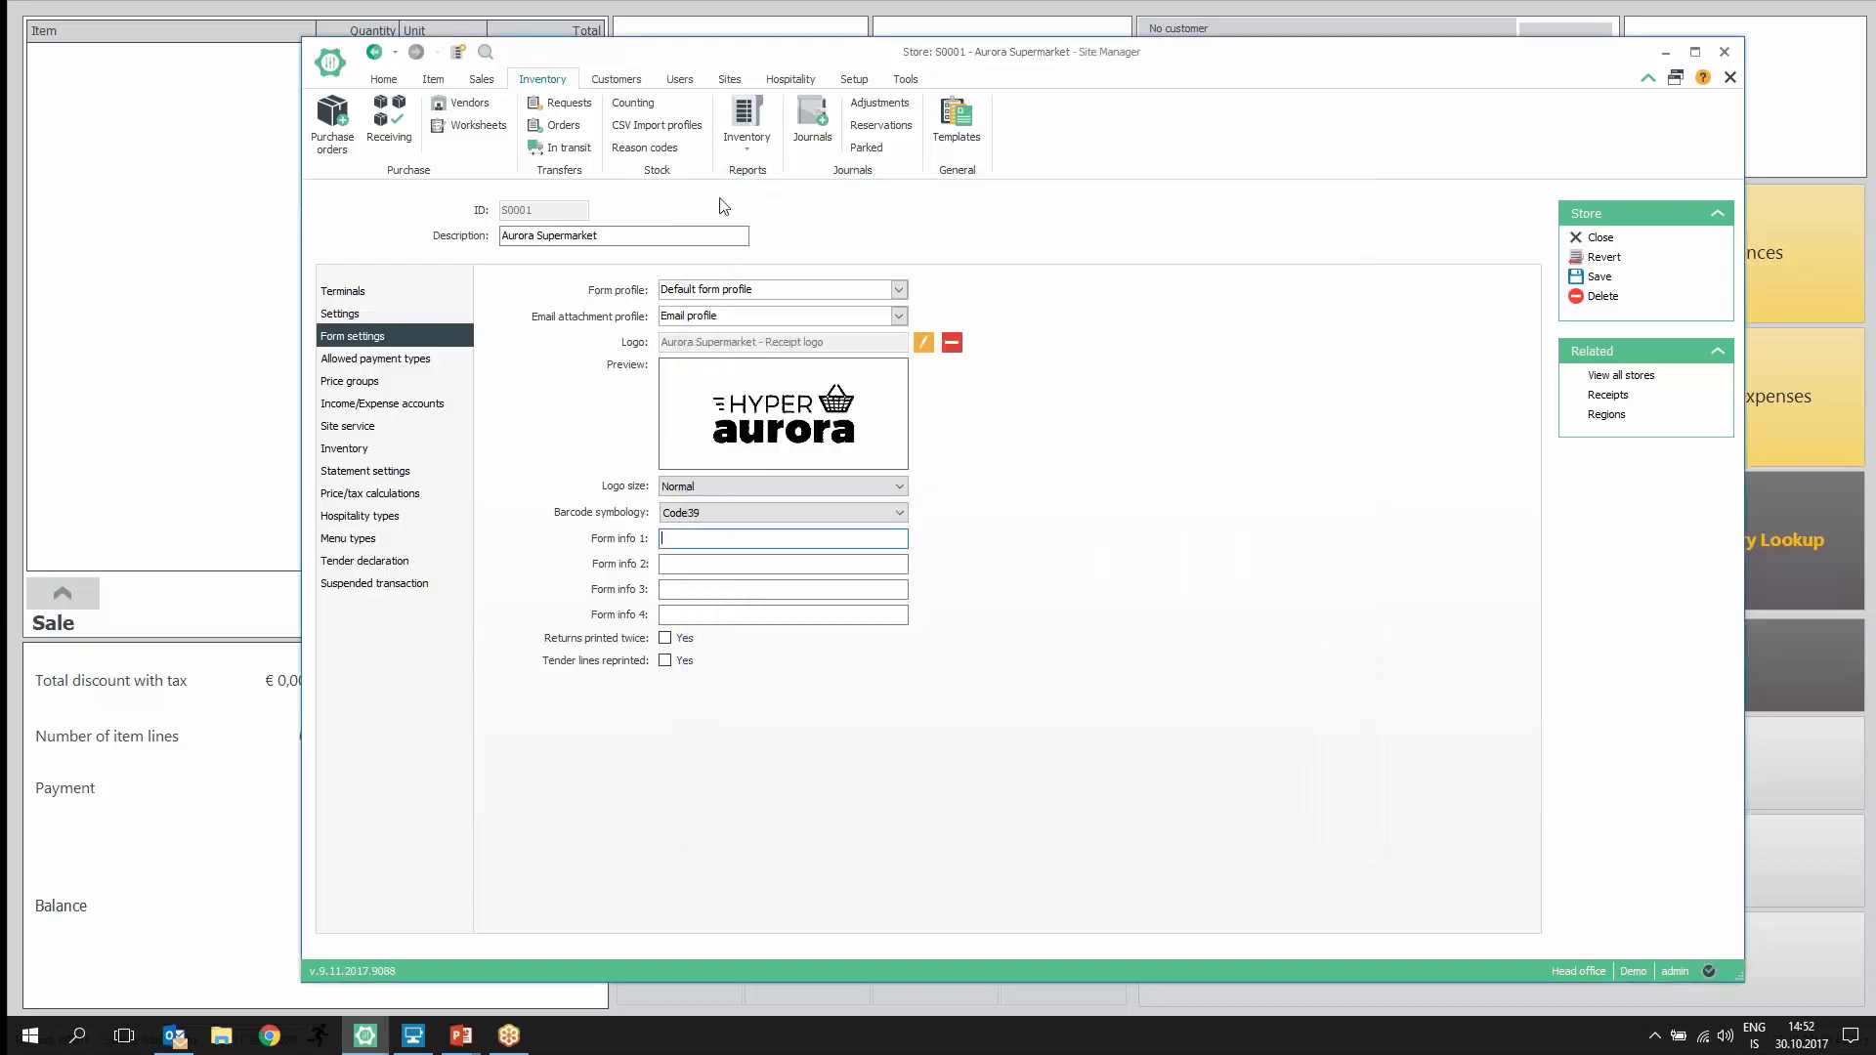
click(433, 79)
click(388, 104)
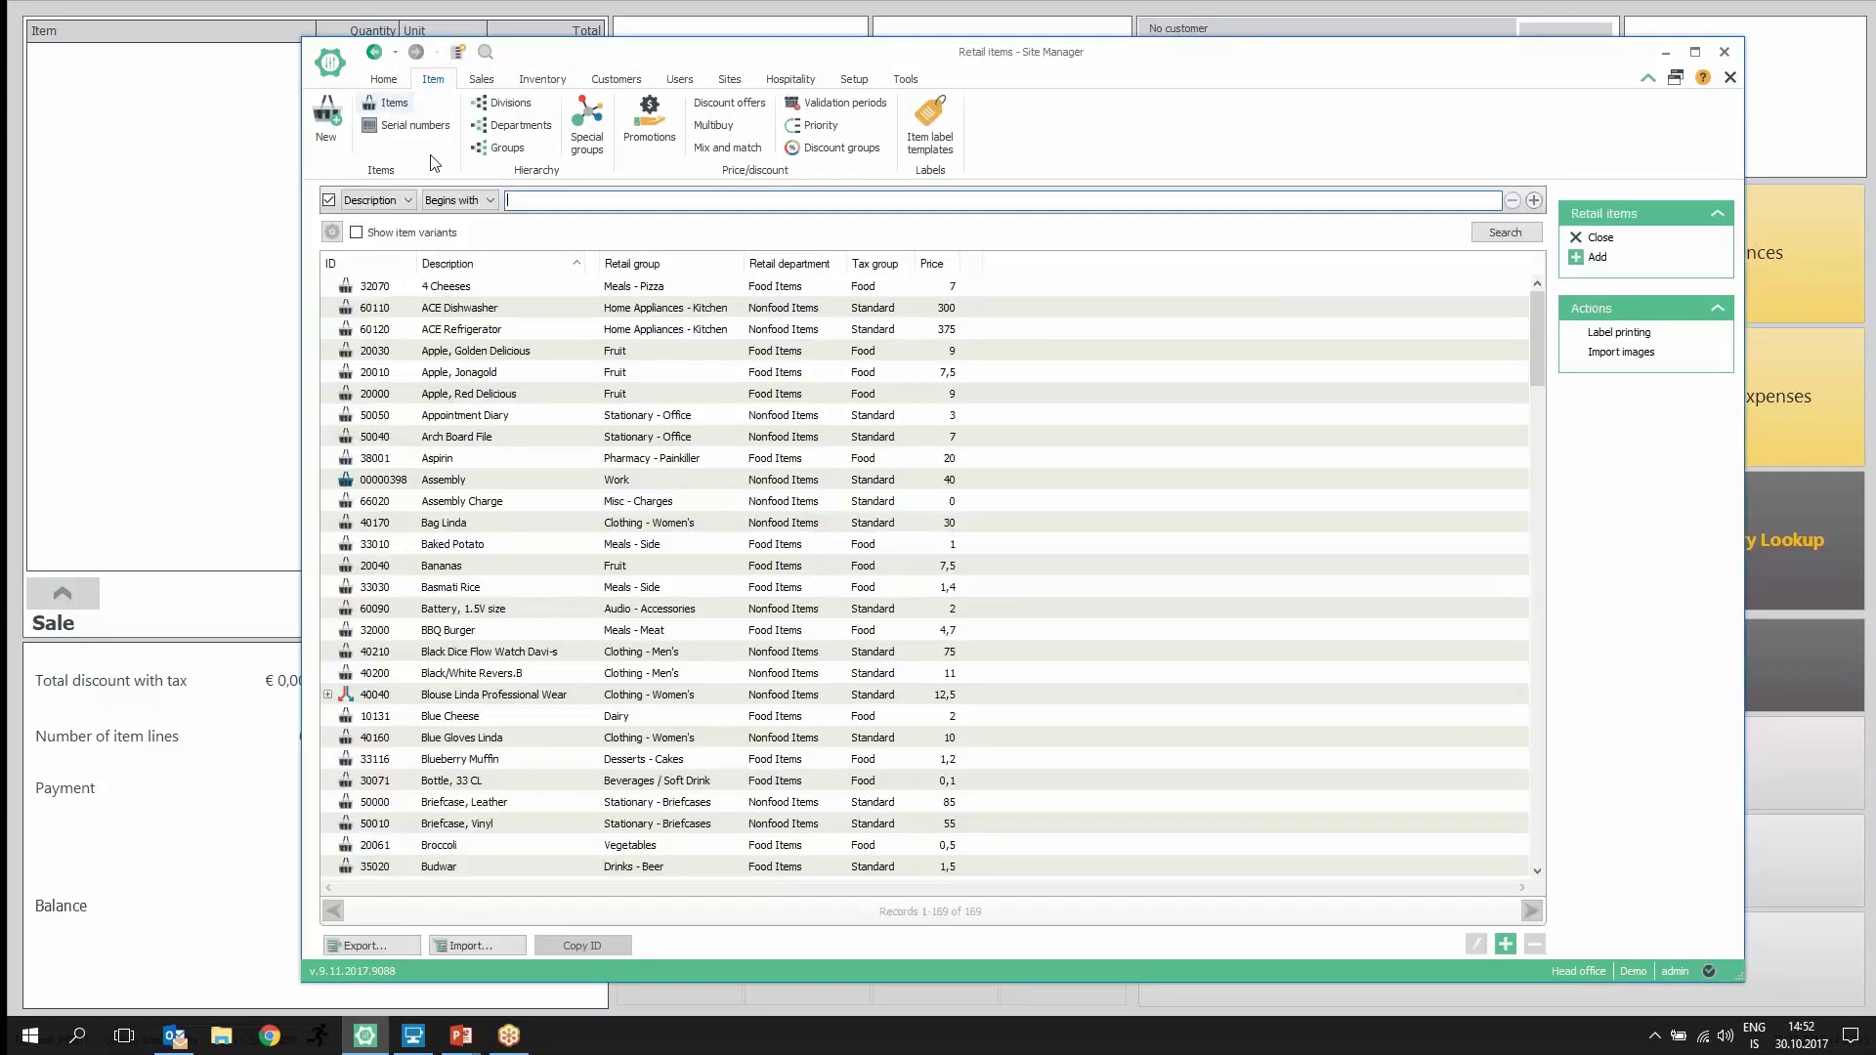
Step: Filter the item list by Retail group Beverages / Soft Drink and search
click(409, 200)
click(391, 252)
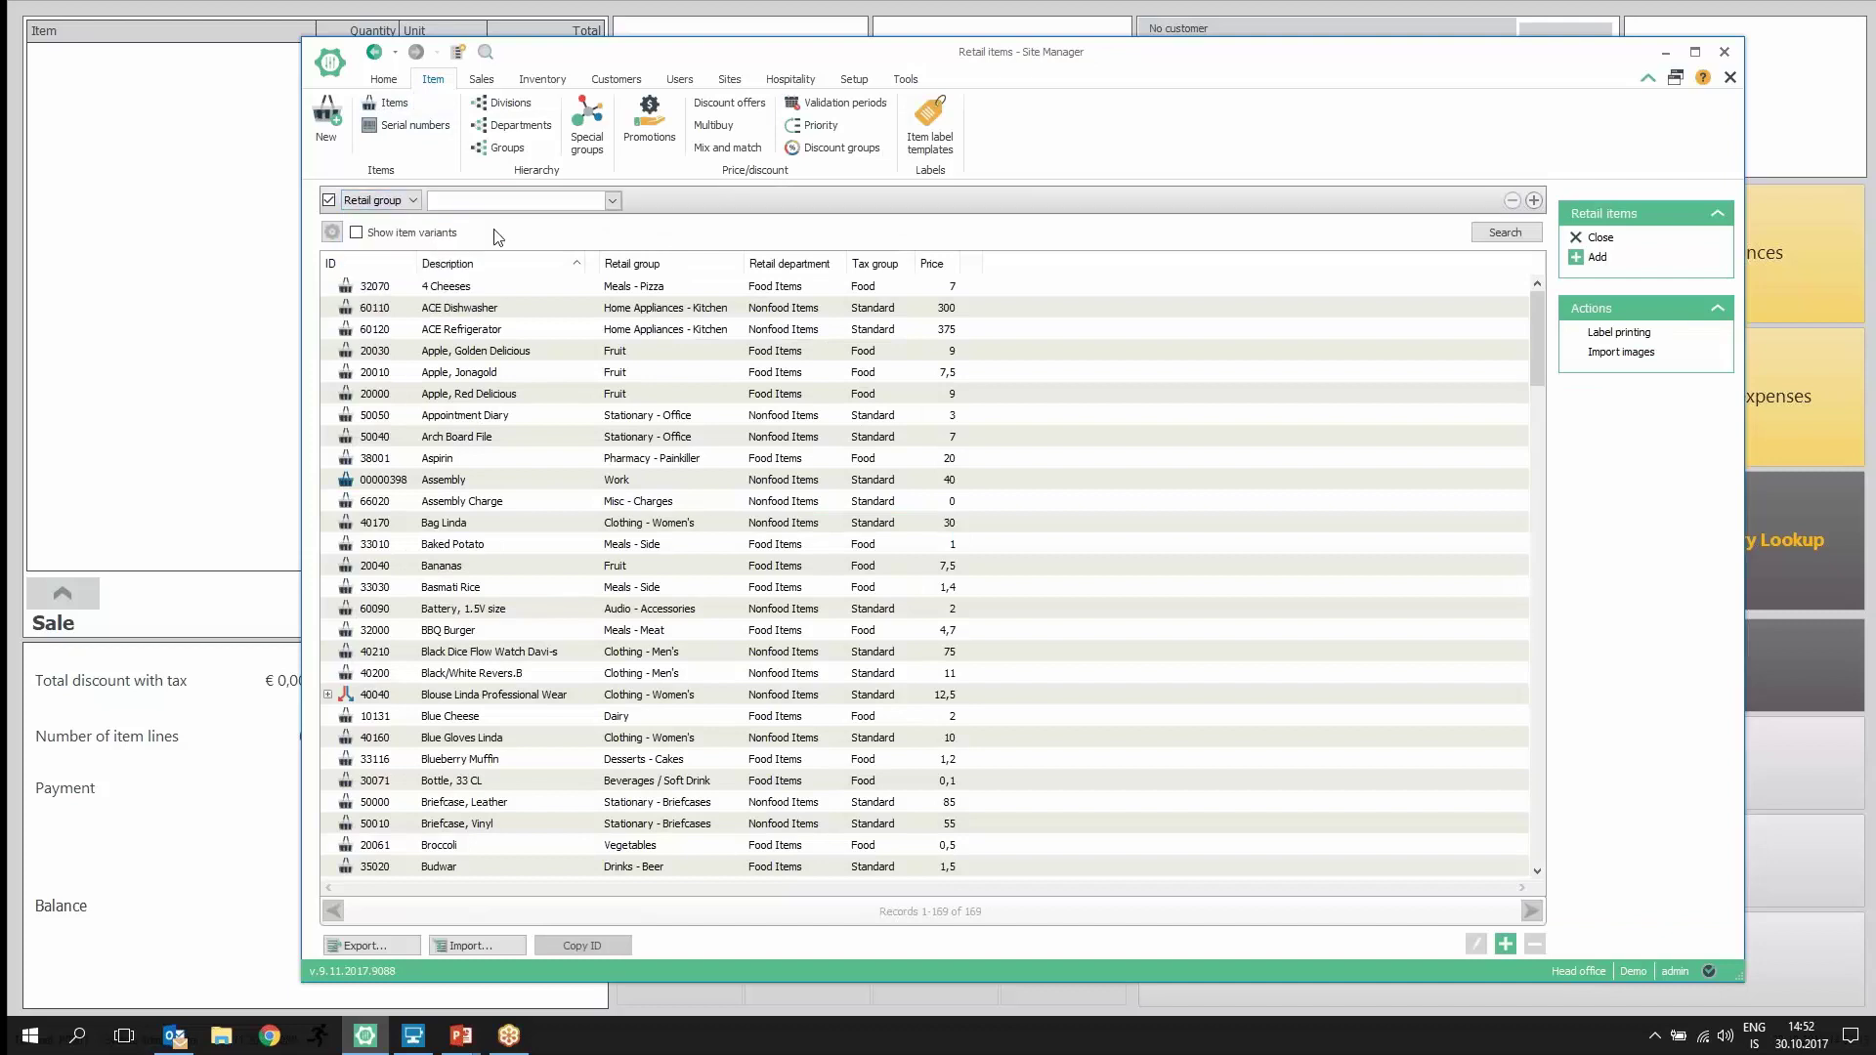
click(612, 201)
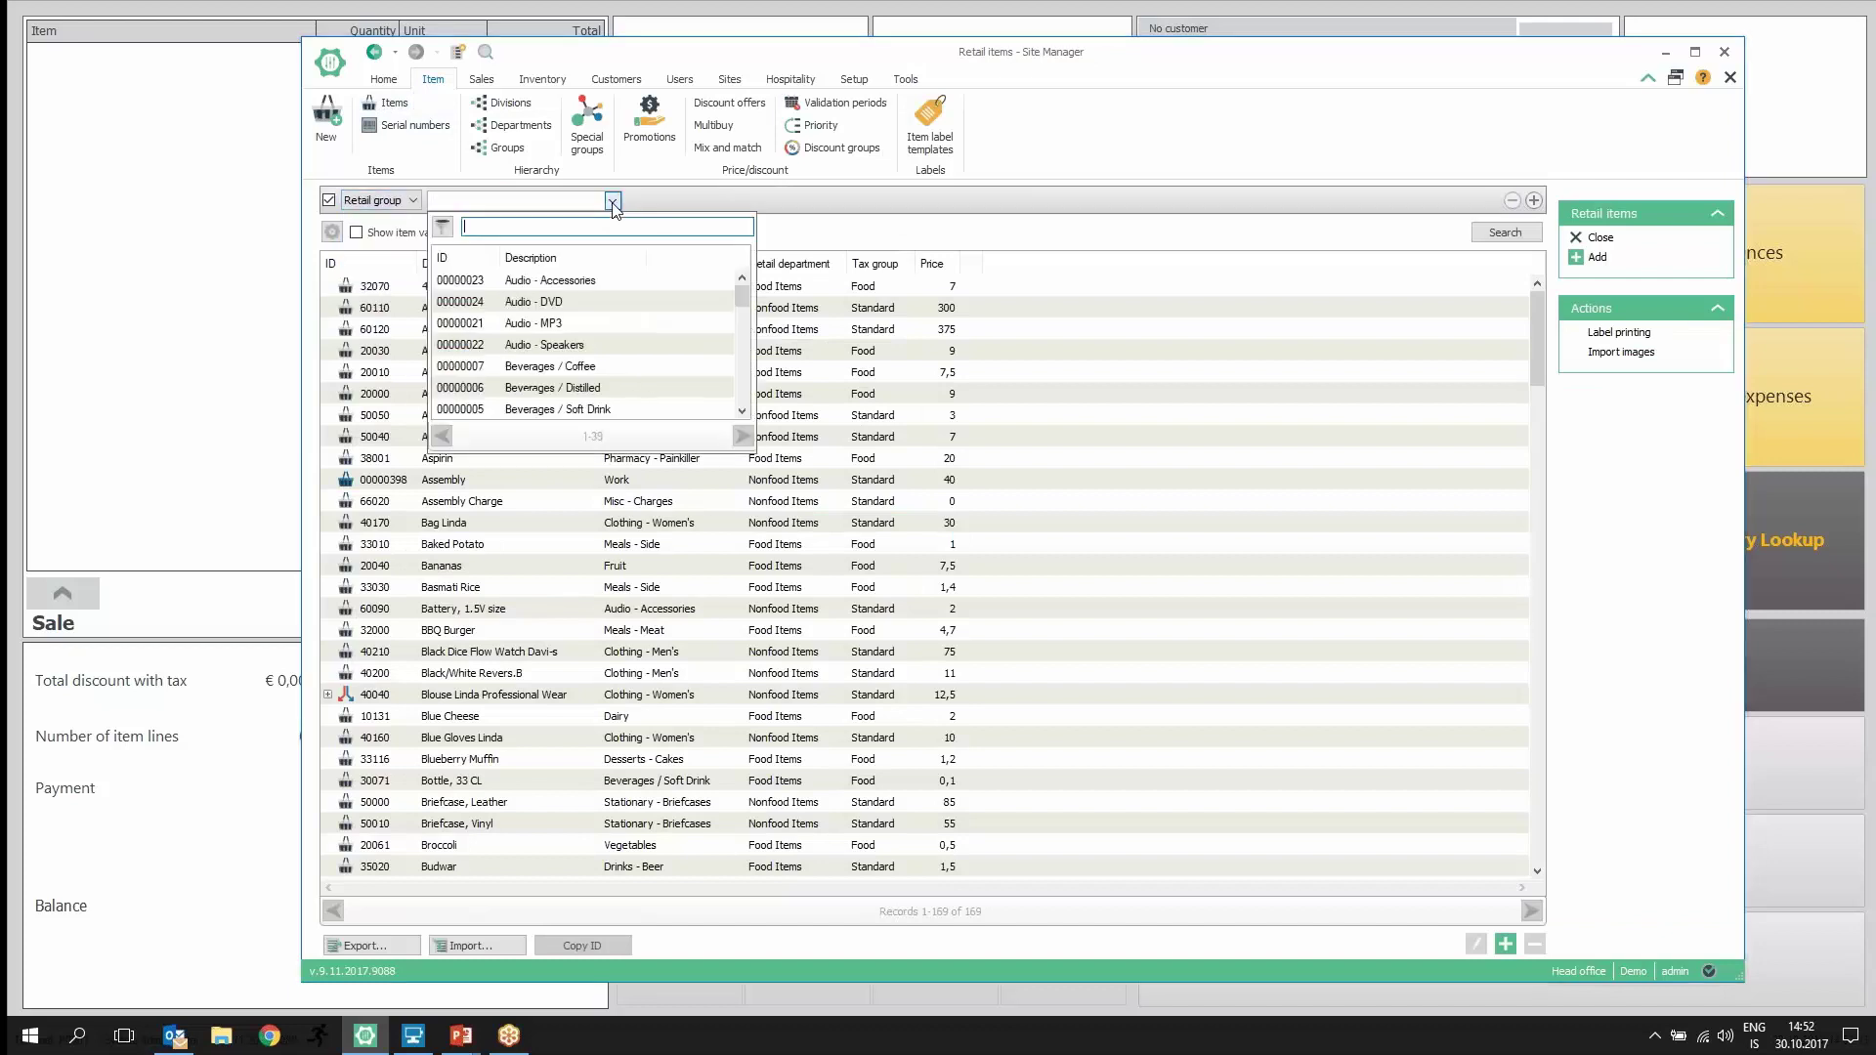
click(610, 411)
click(1505, 233)
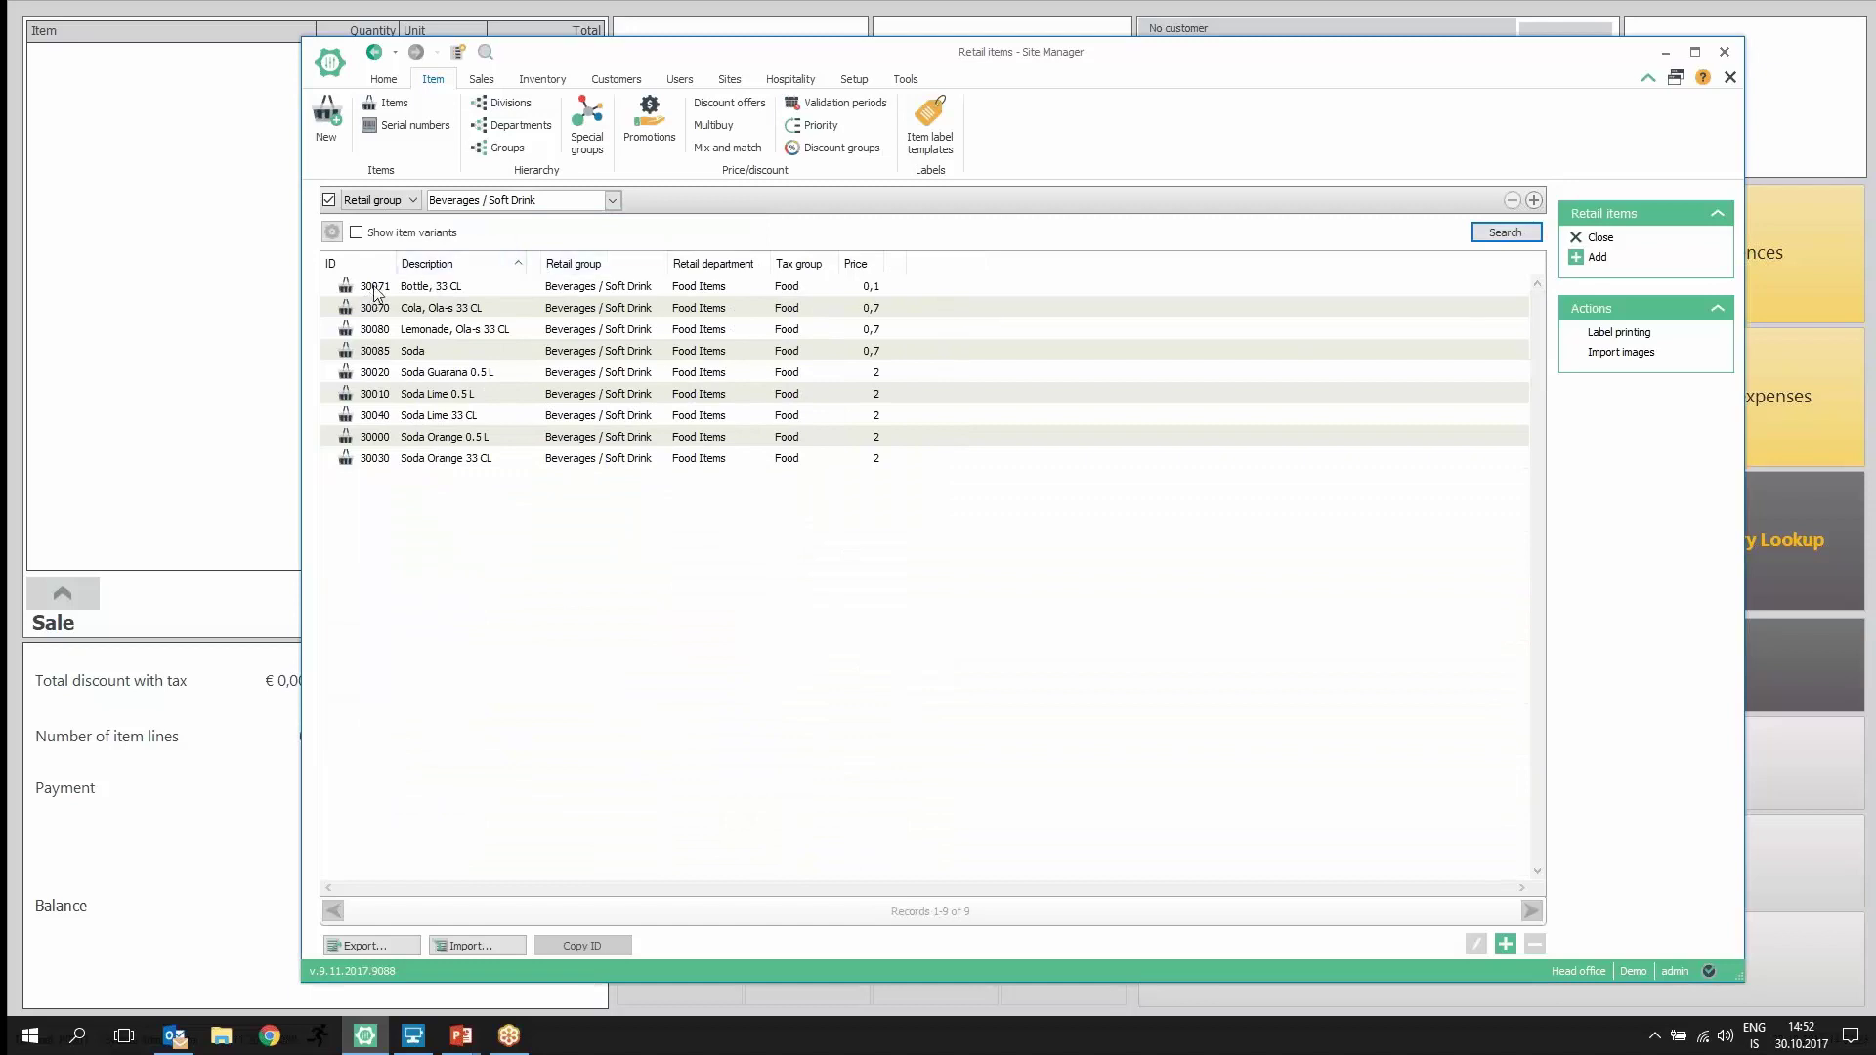
Step: Open Bottle, 33 CL and confirm Stock level replenishment with reorder point 5, maximum 100
double_click(375, 293)
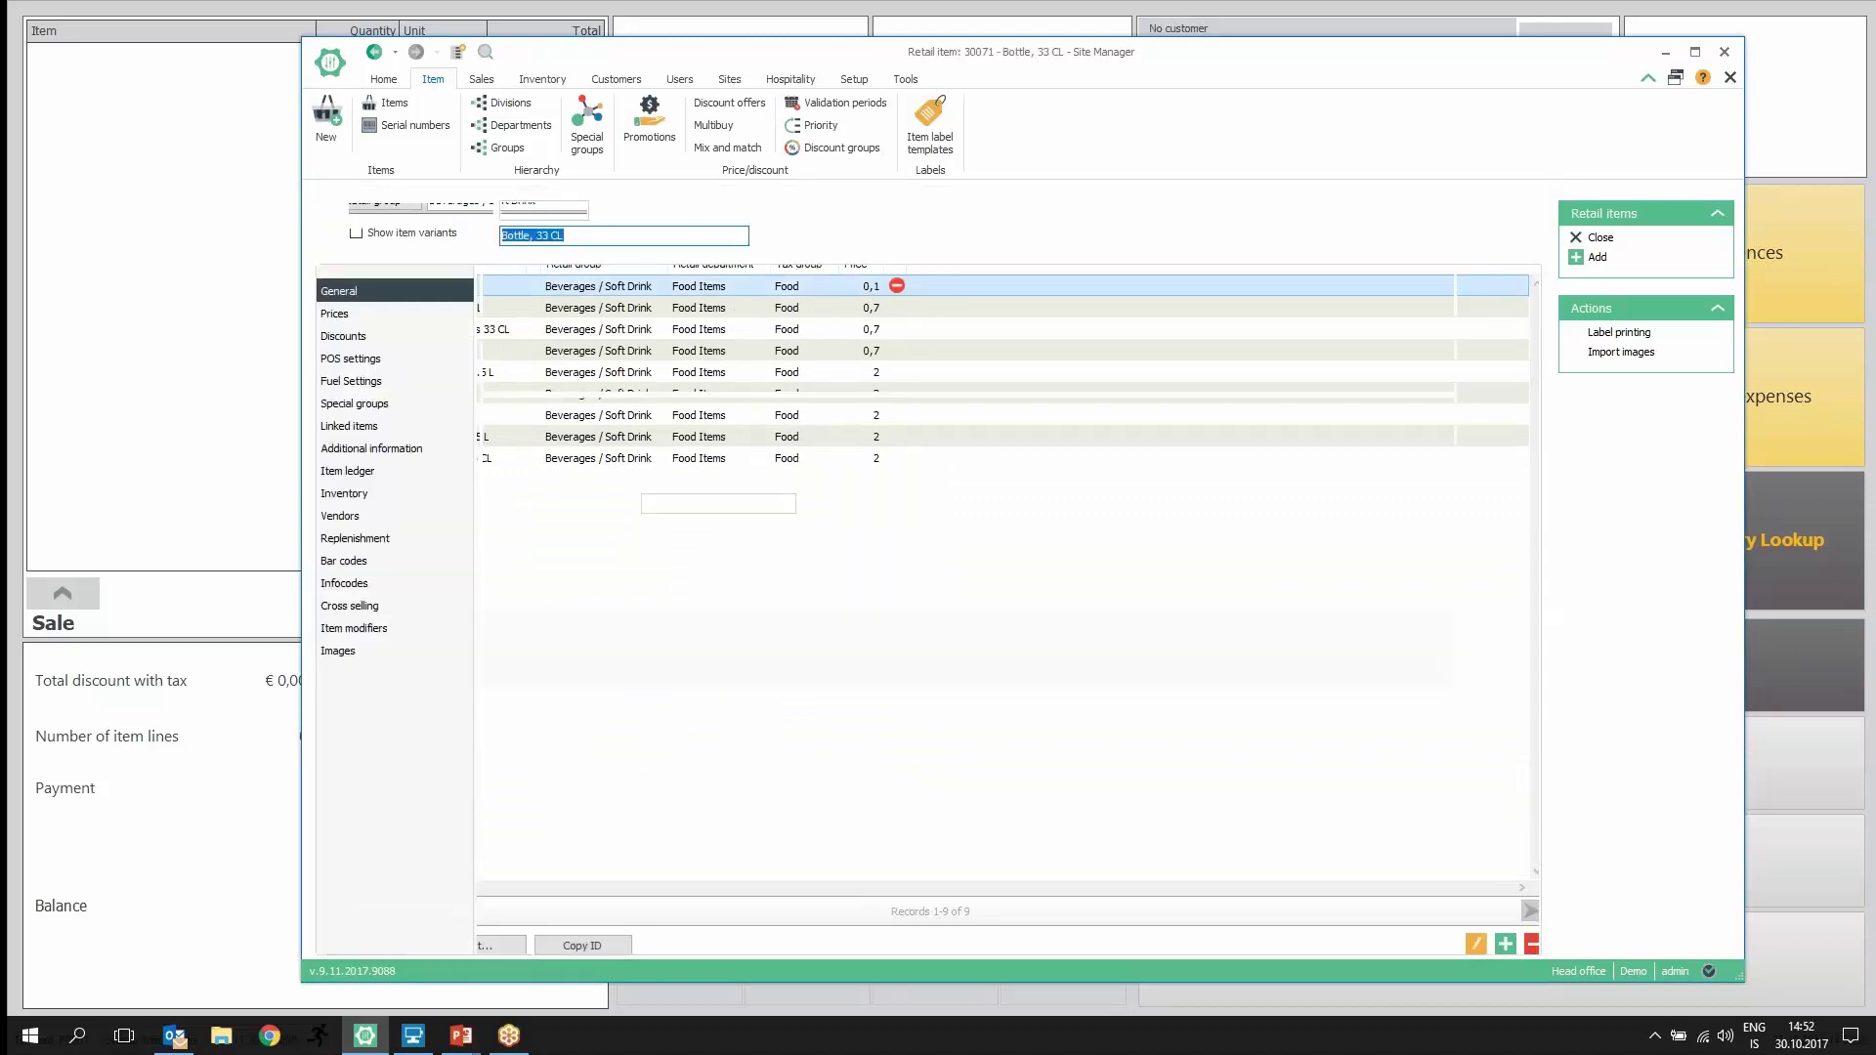
click(360, 546)
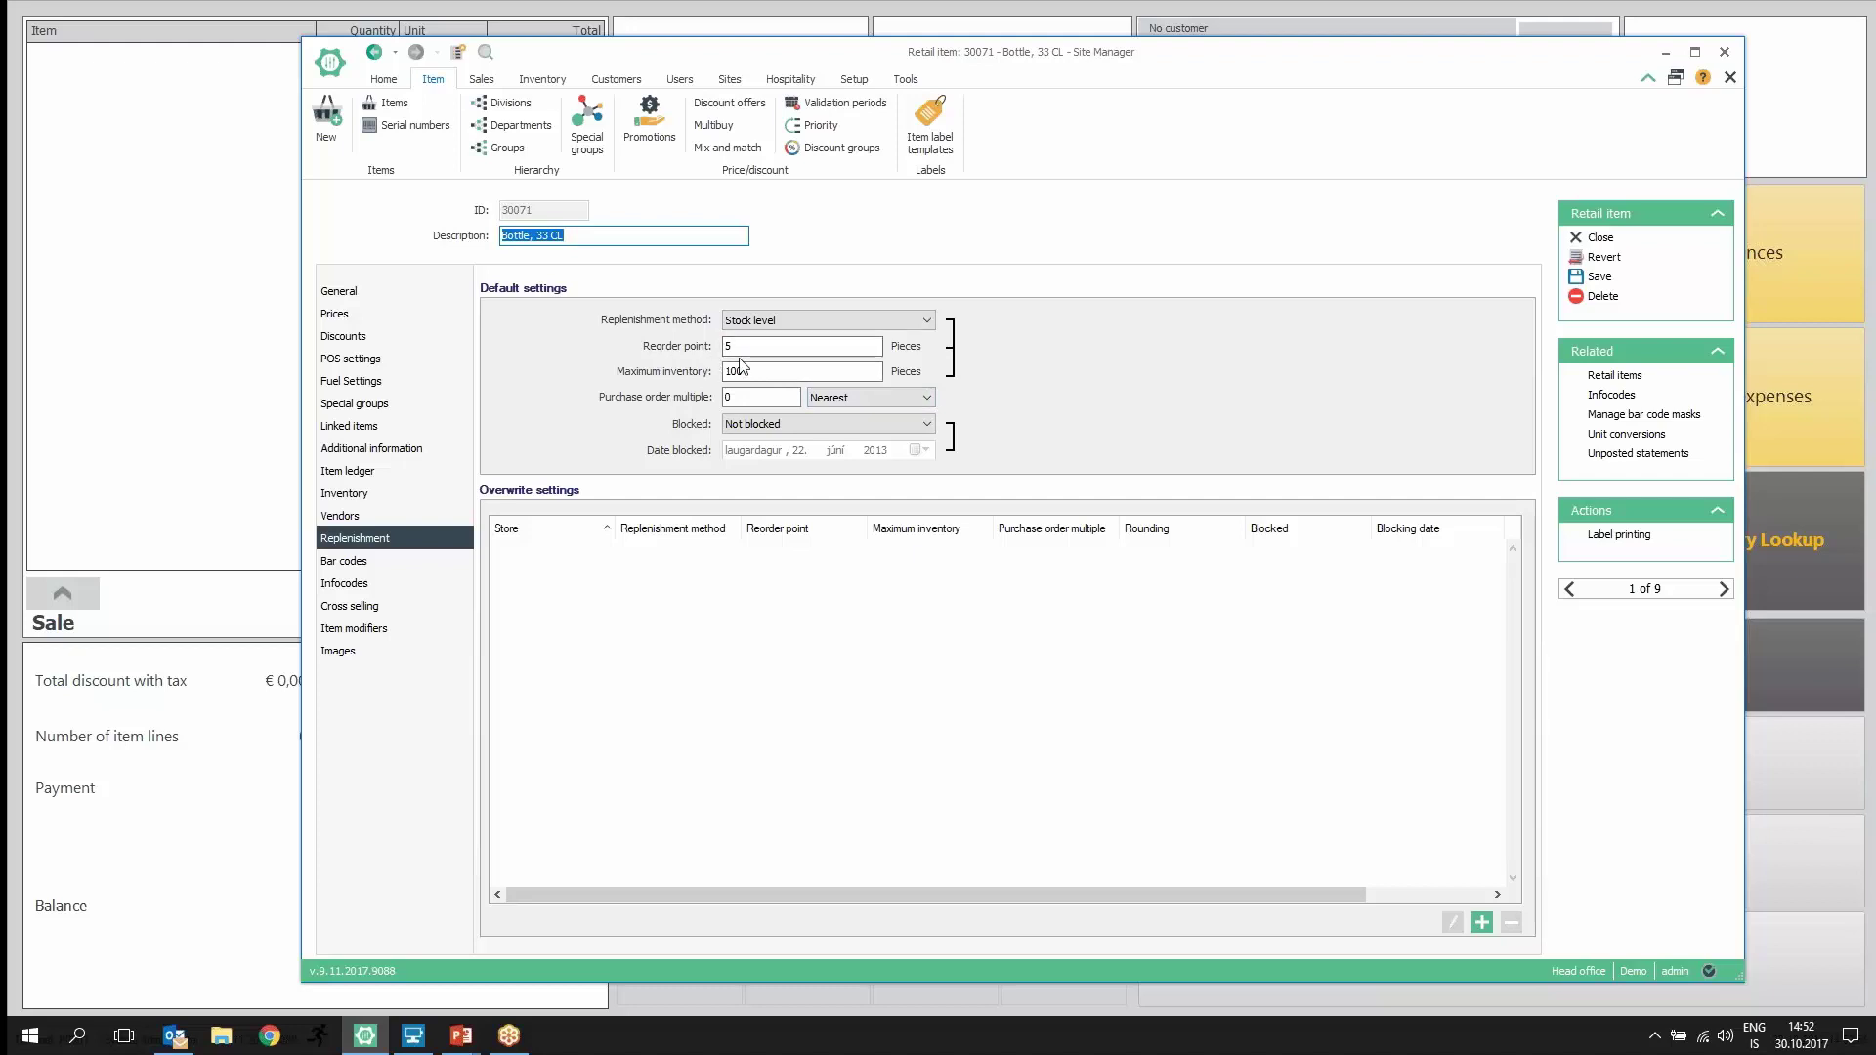
click(866, 323)
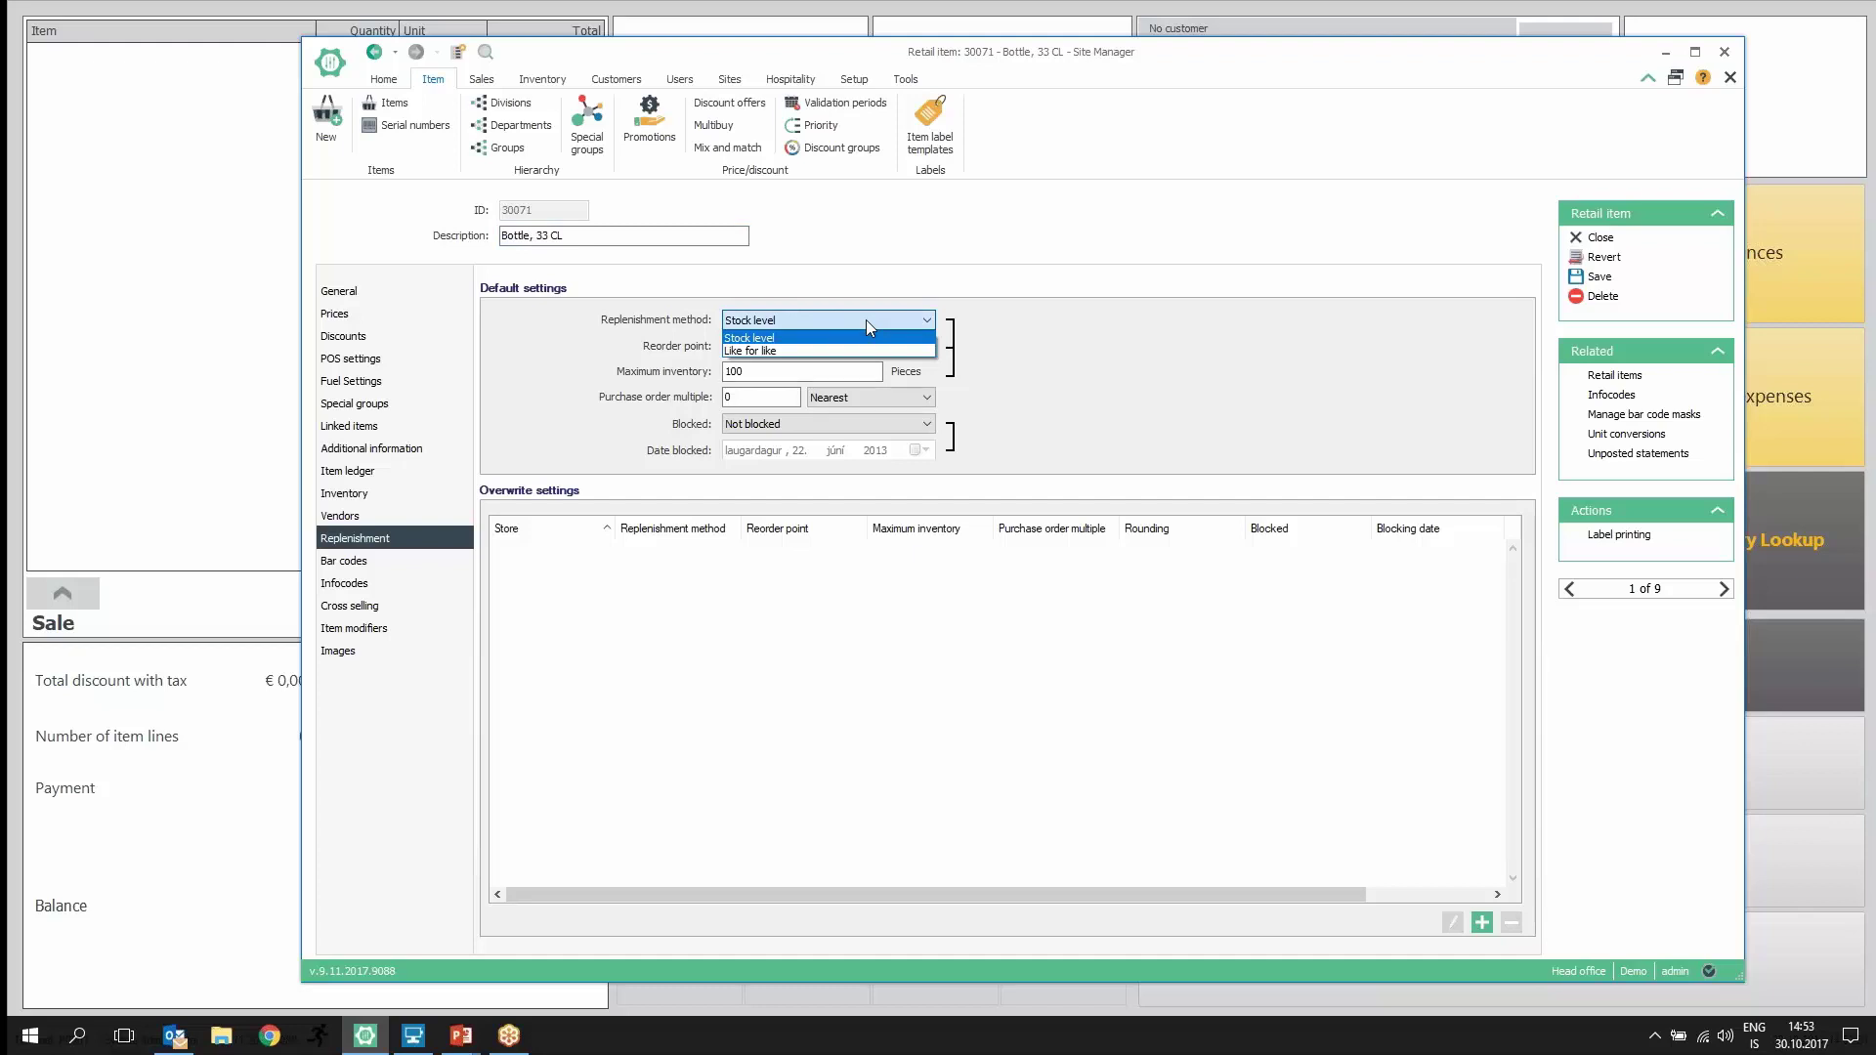
click(866, 319)
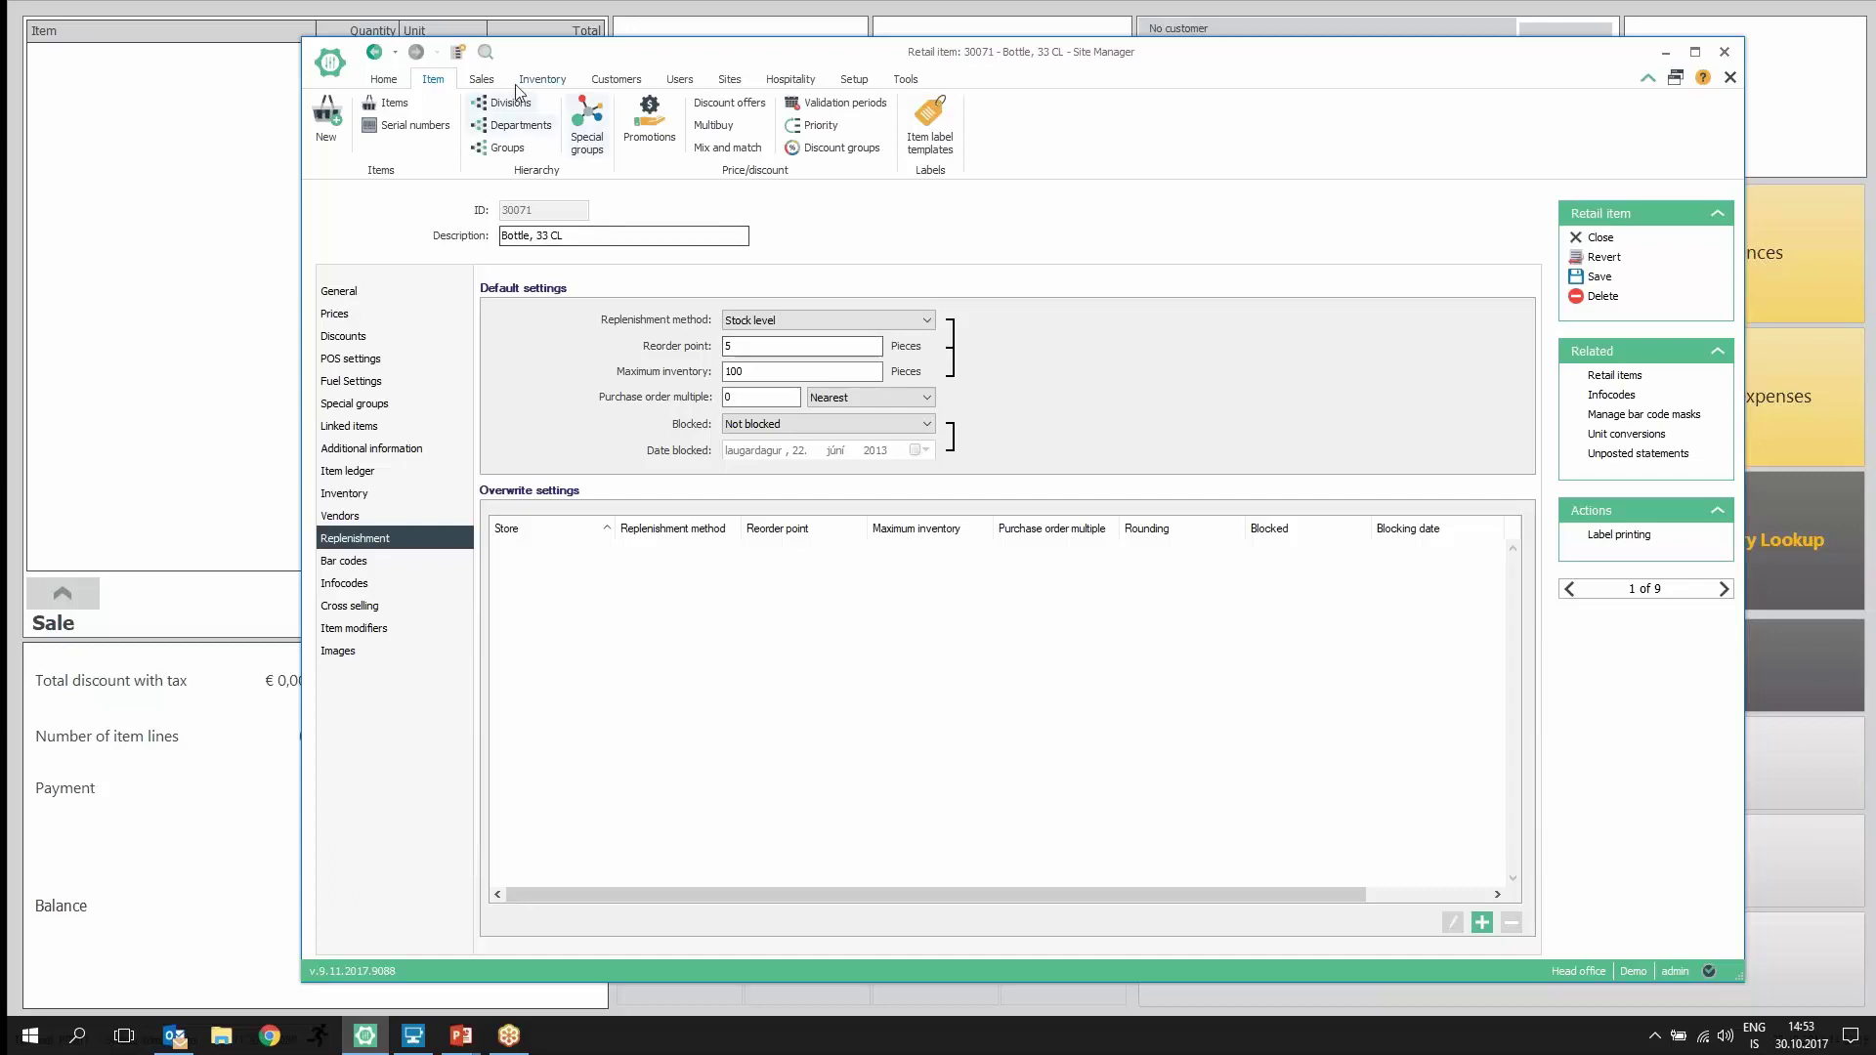
Step: Create inventory template 'Soda' (IT000001) assigned to the Aurora Supermarket store
click(546, 83)
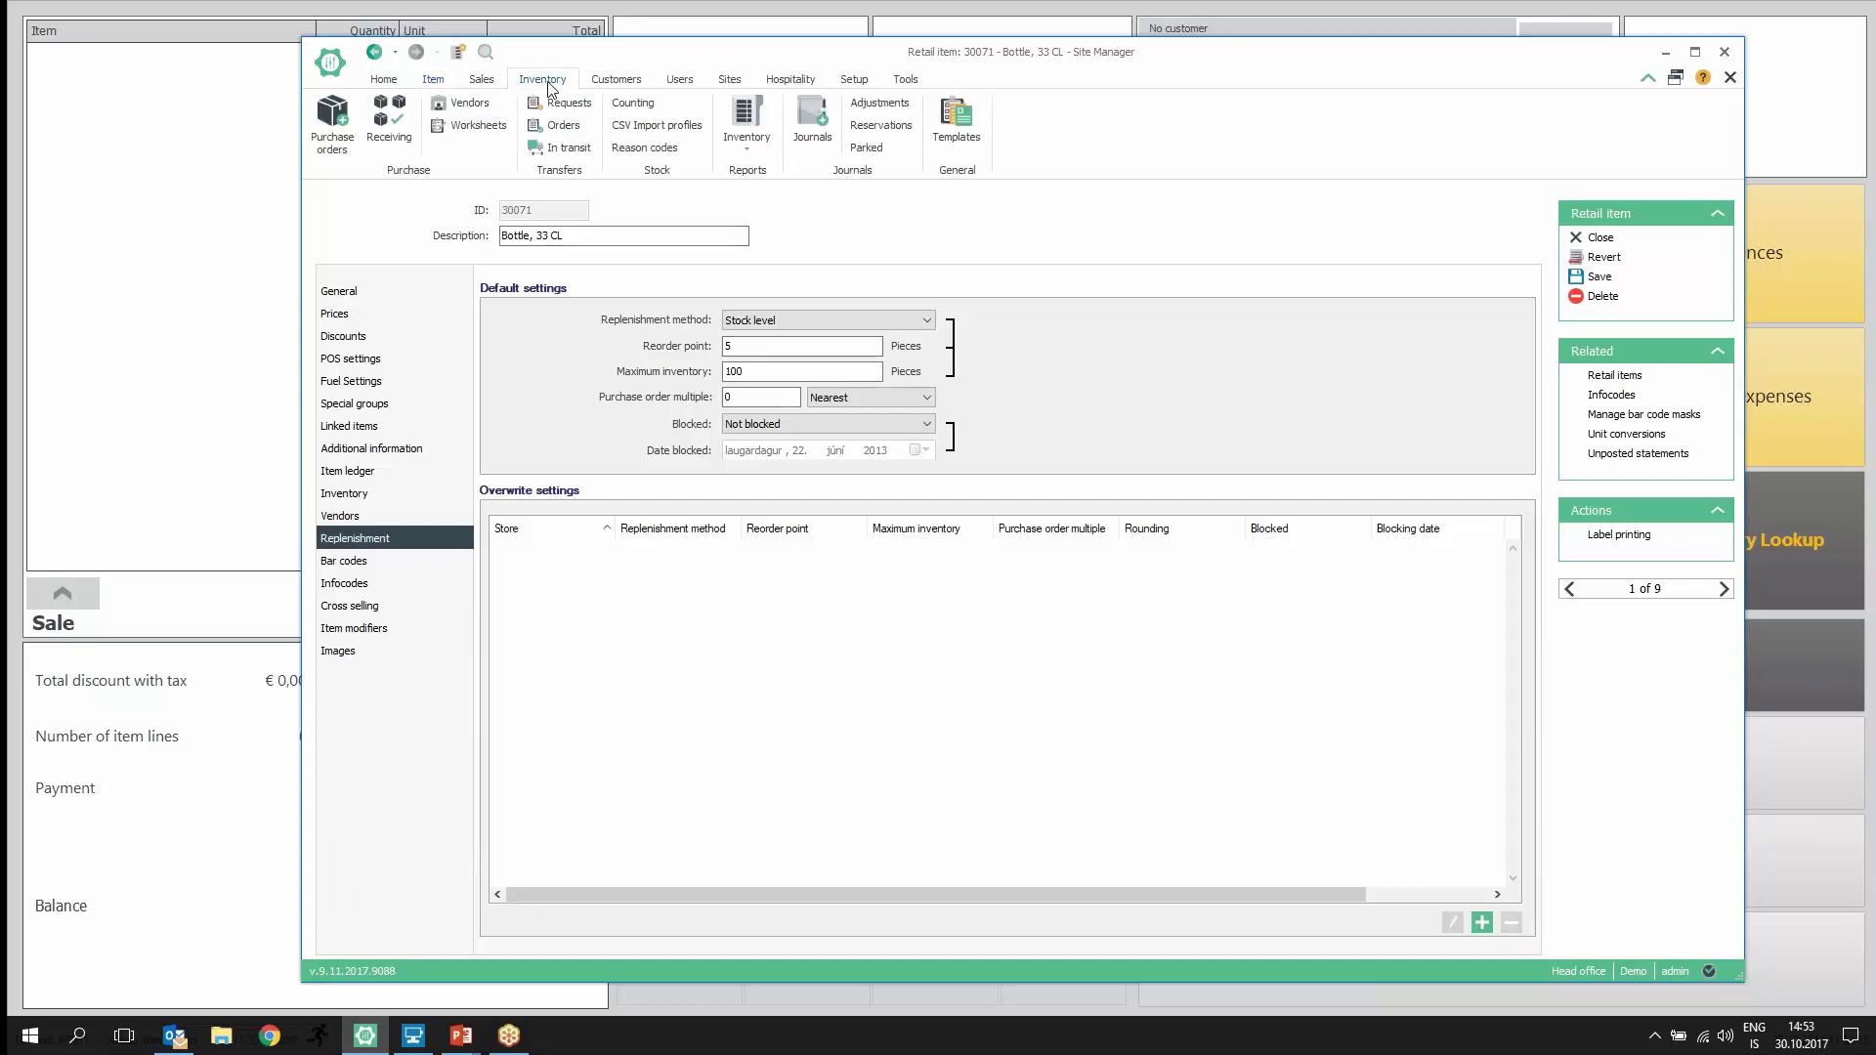
click(956, 119)
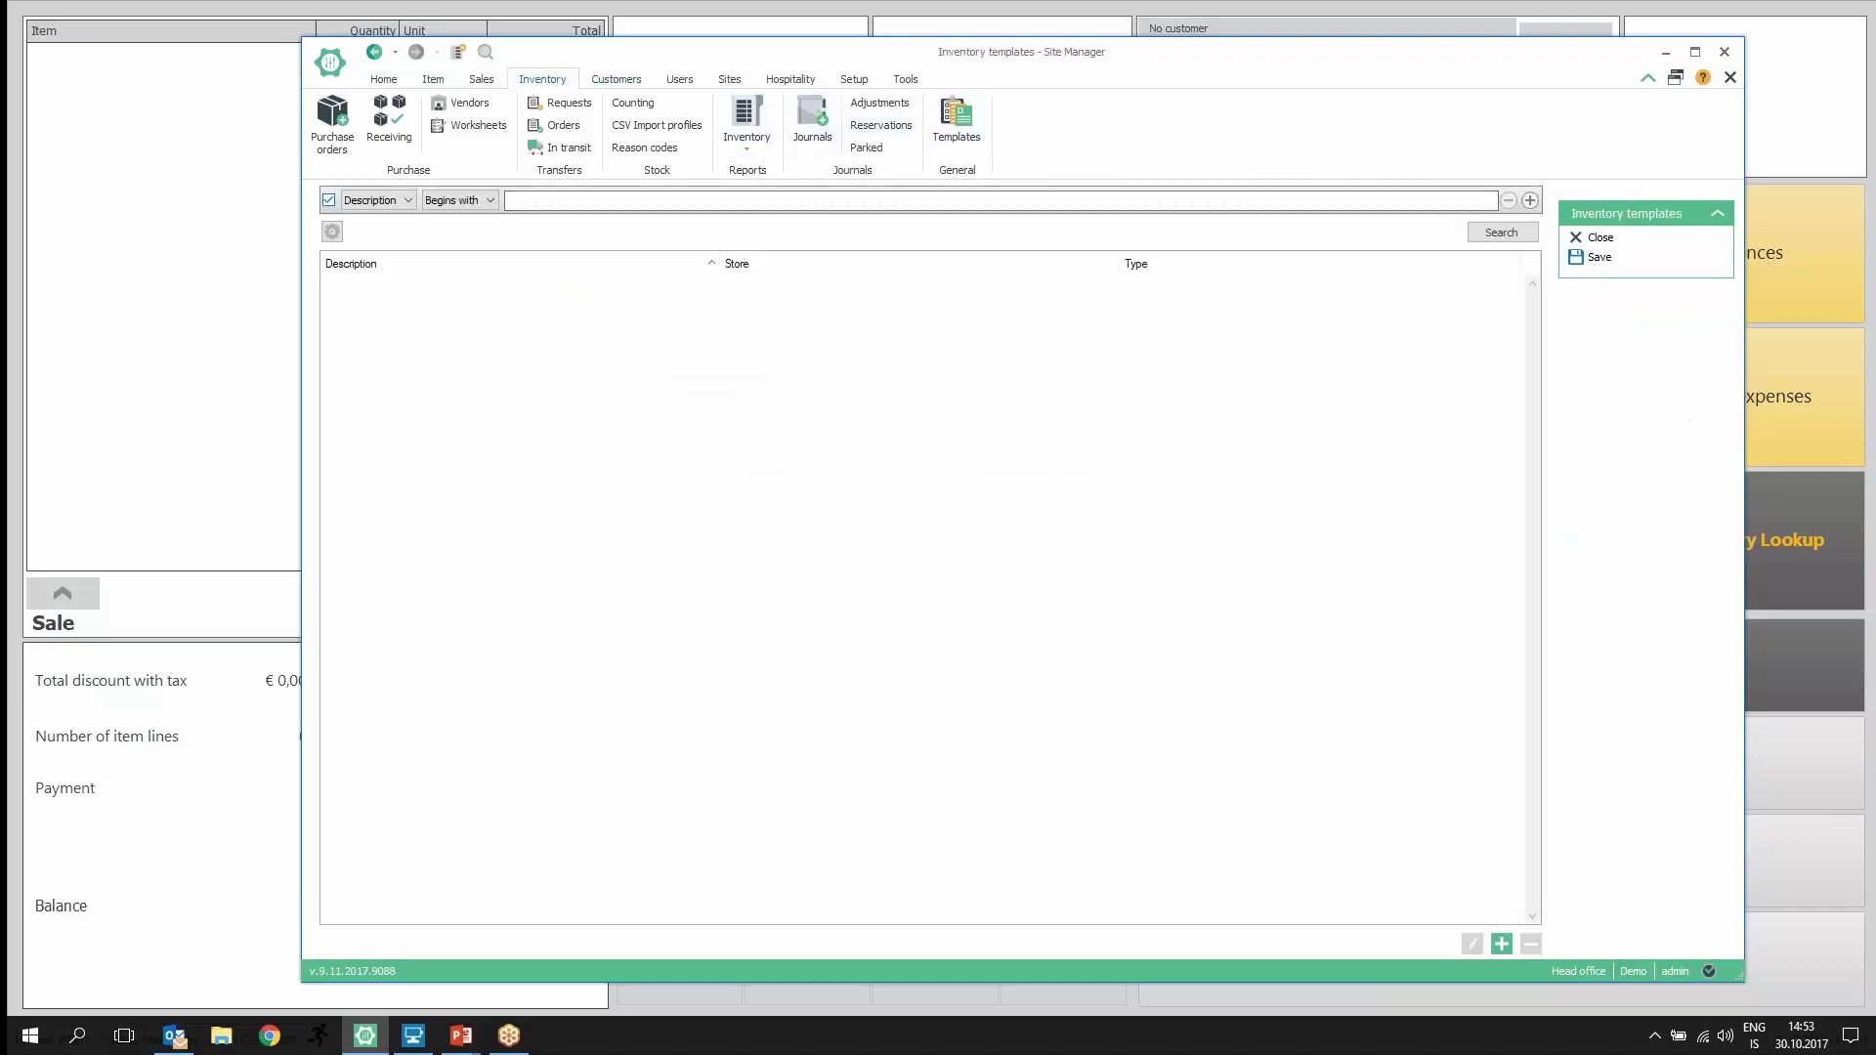
click(1504, 945)
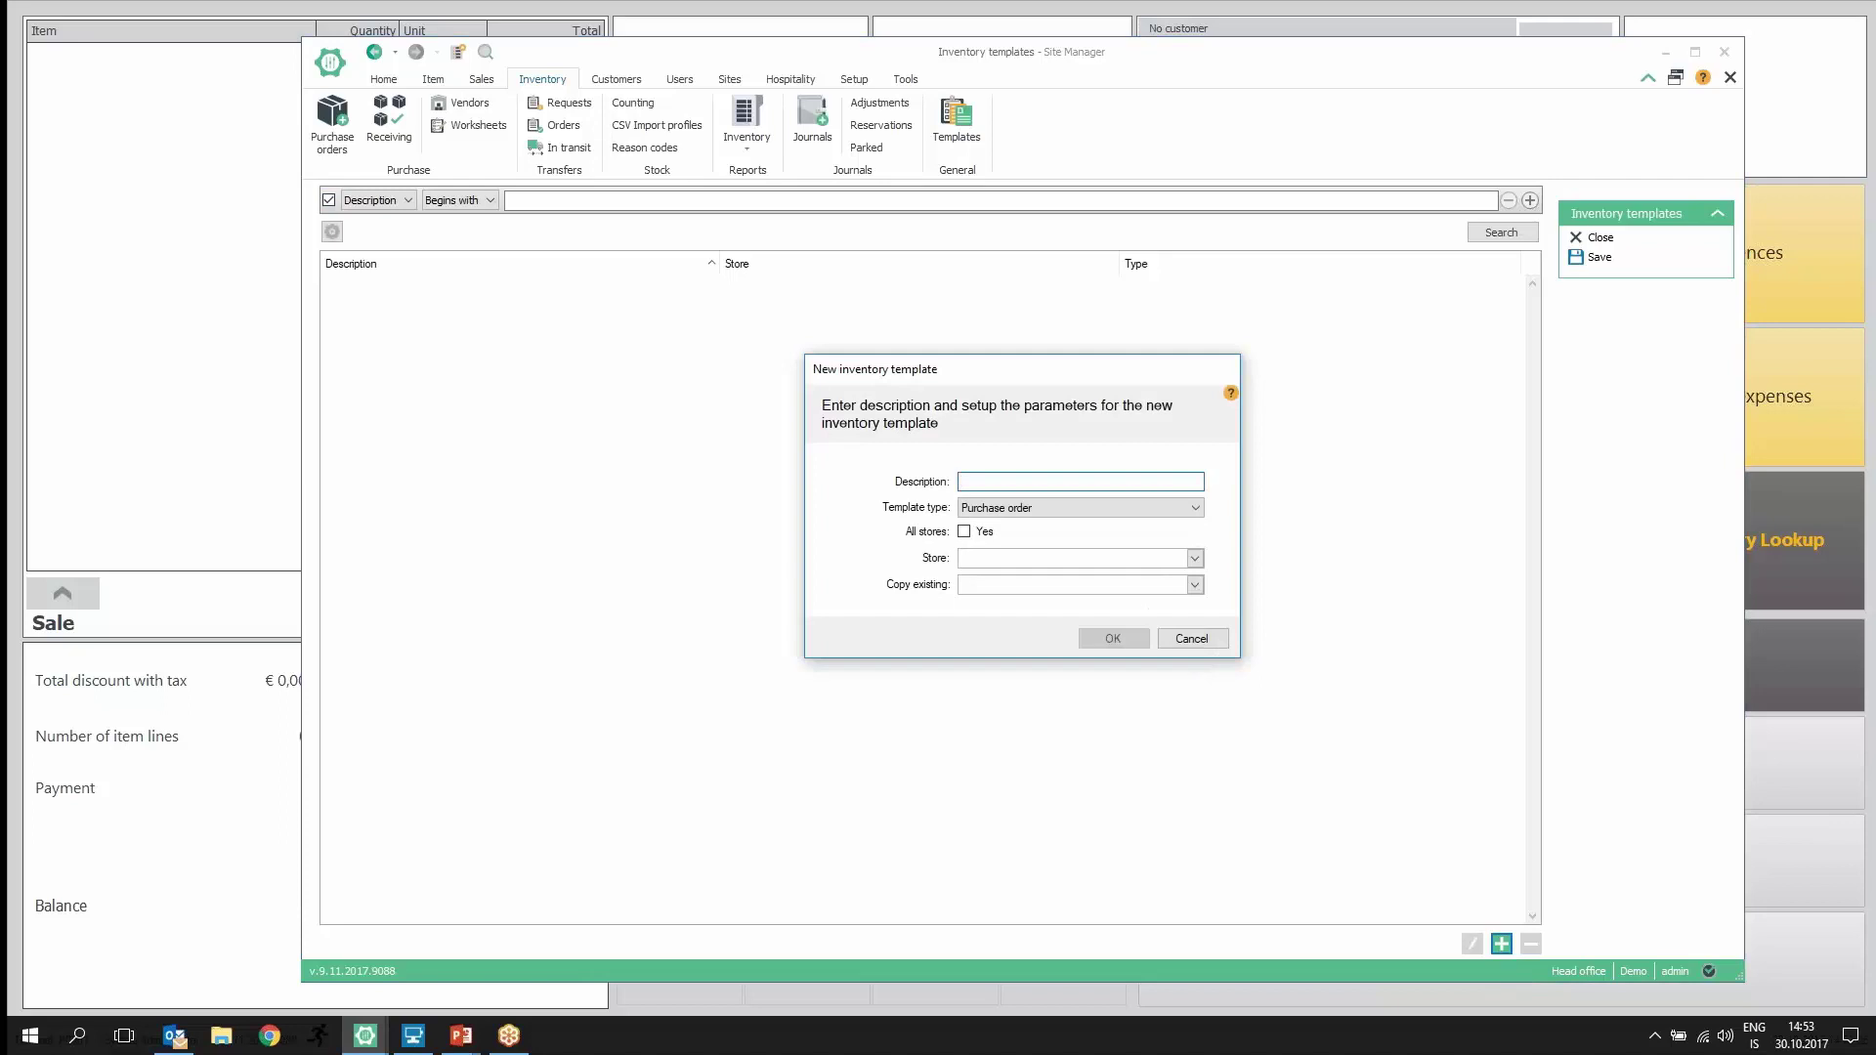
text(Soda)
click(1195, 558)
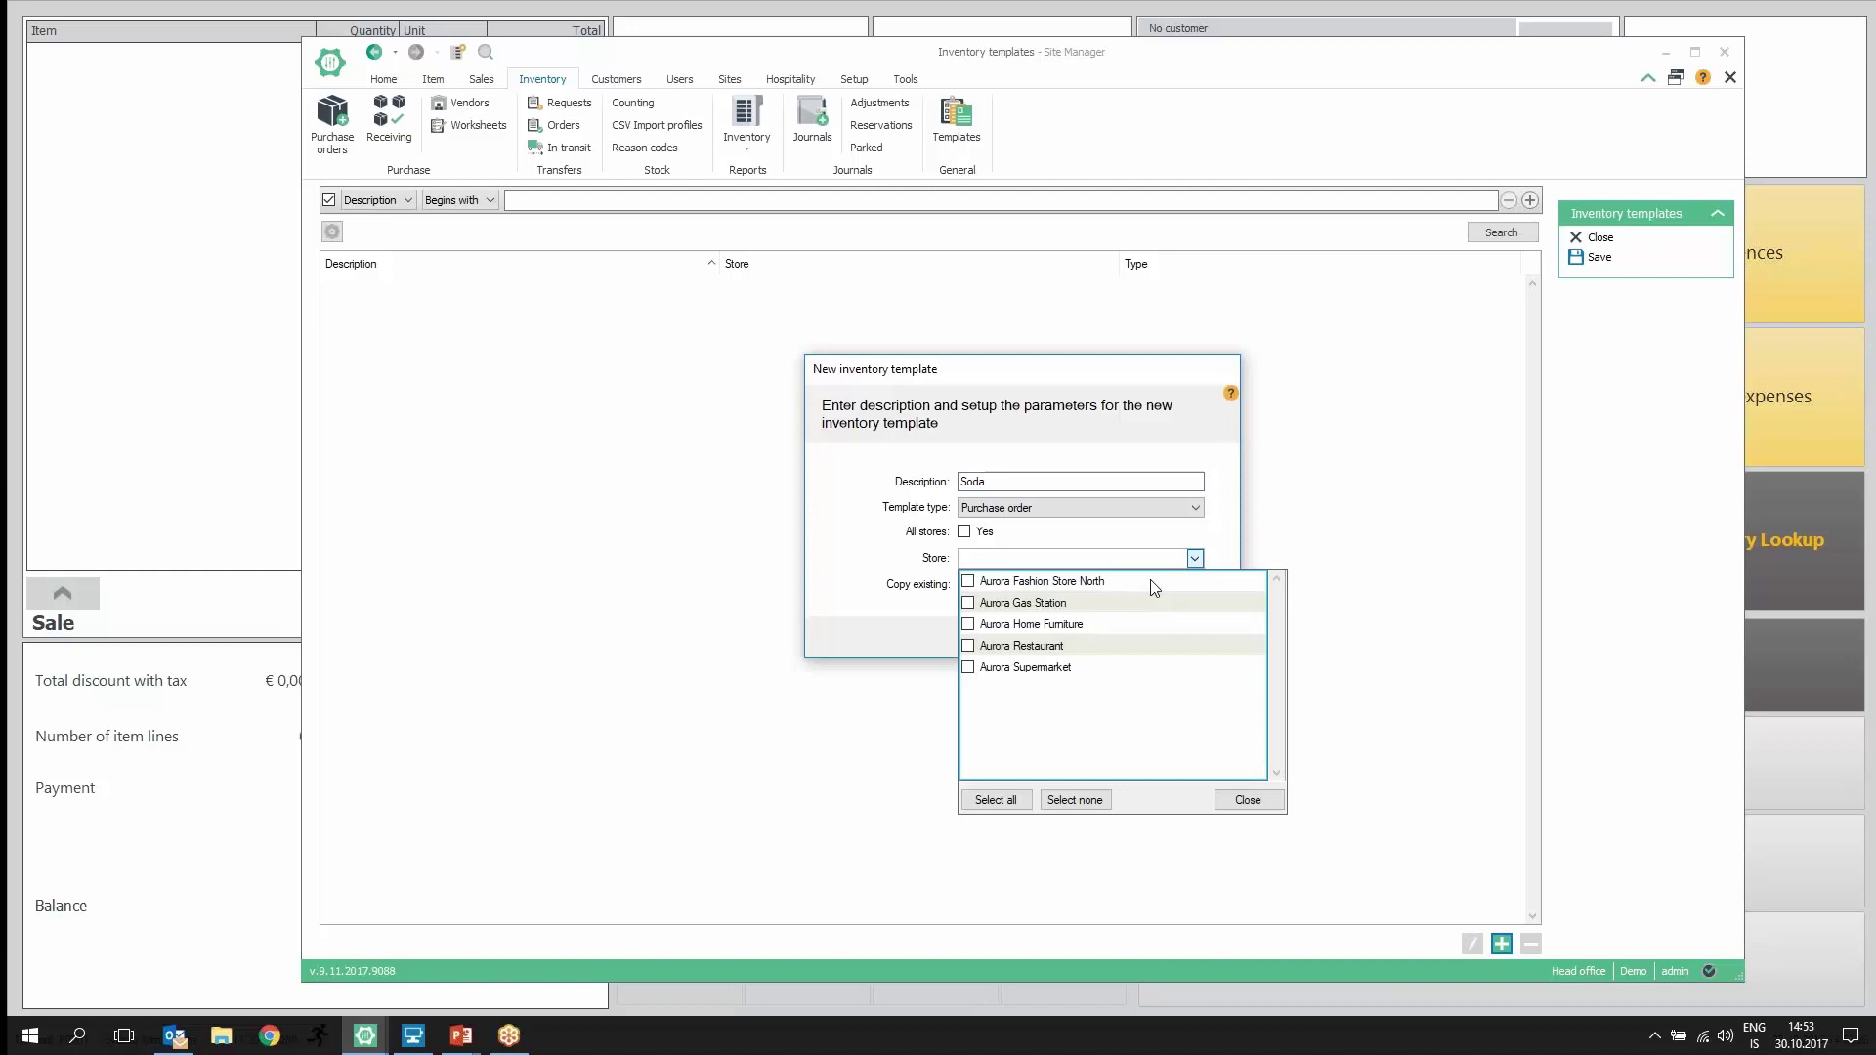
click(968, 669)
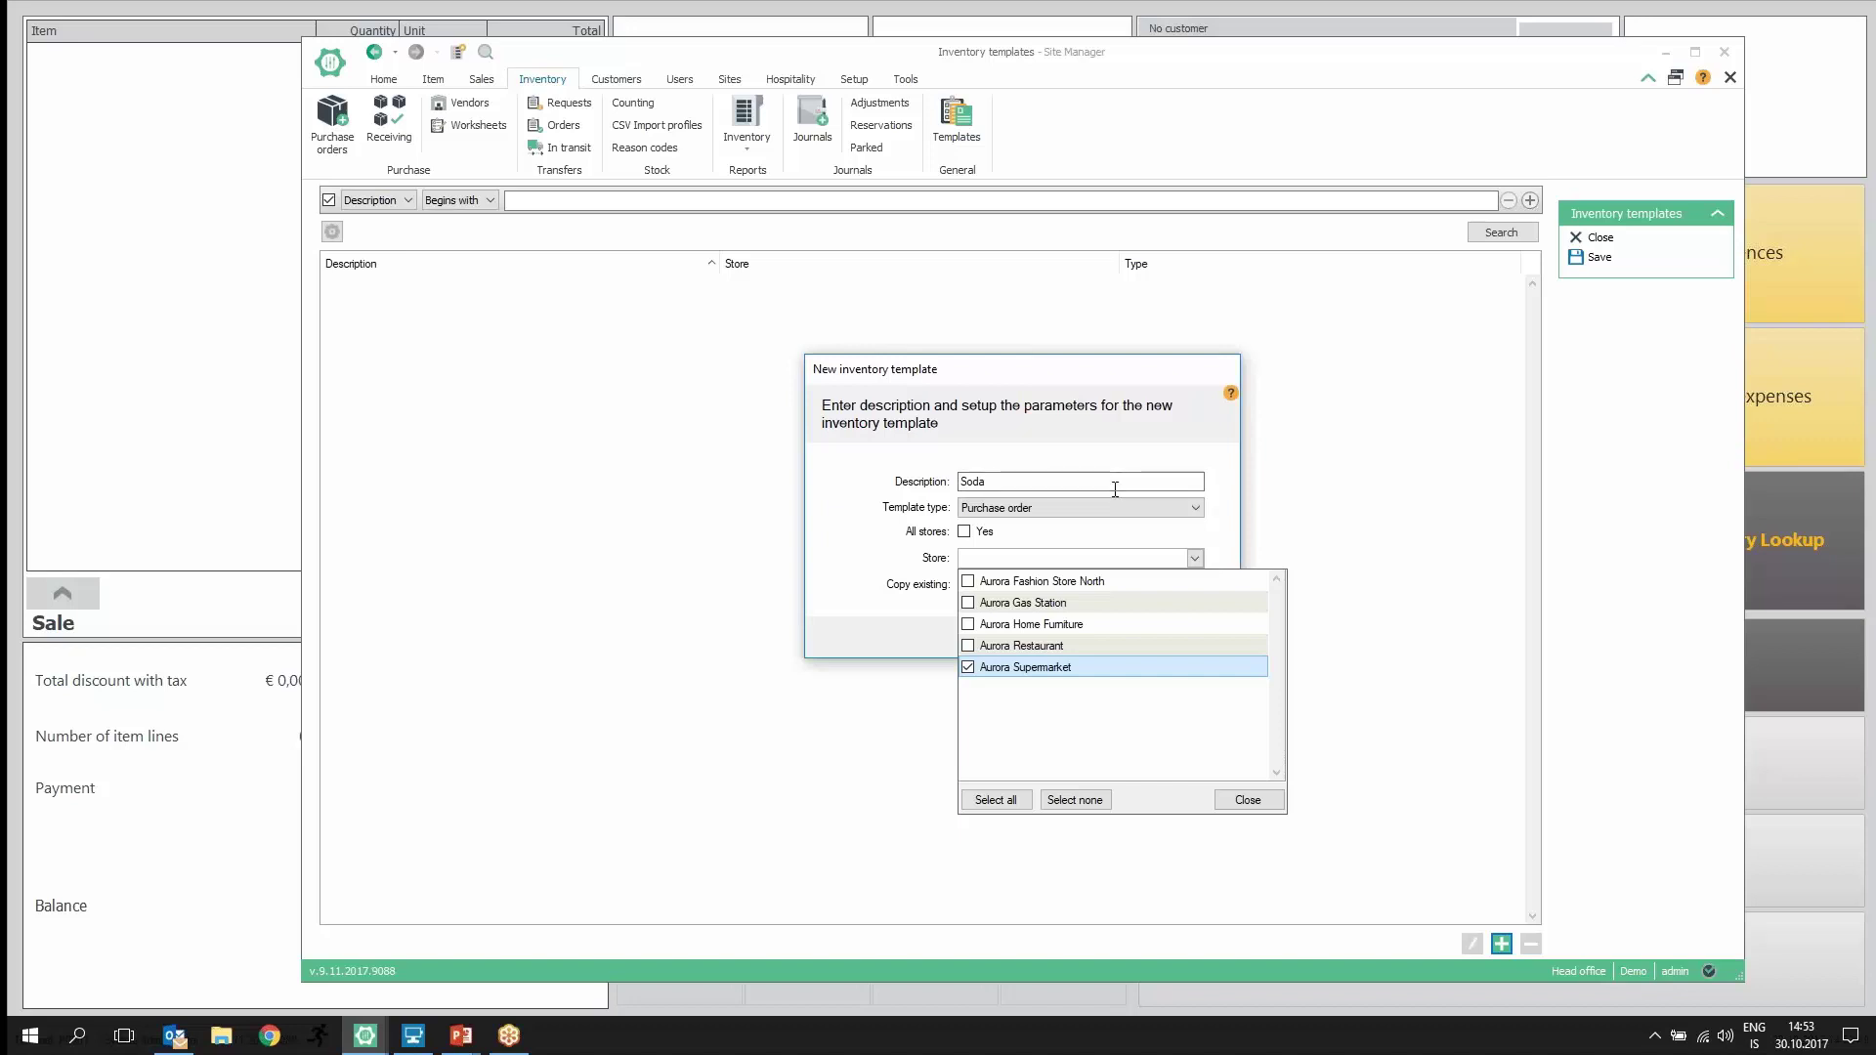
click(1246, 801)
click(1112, 639)
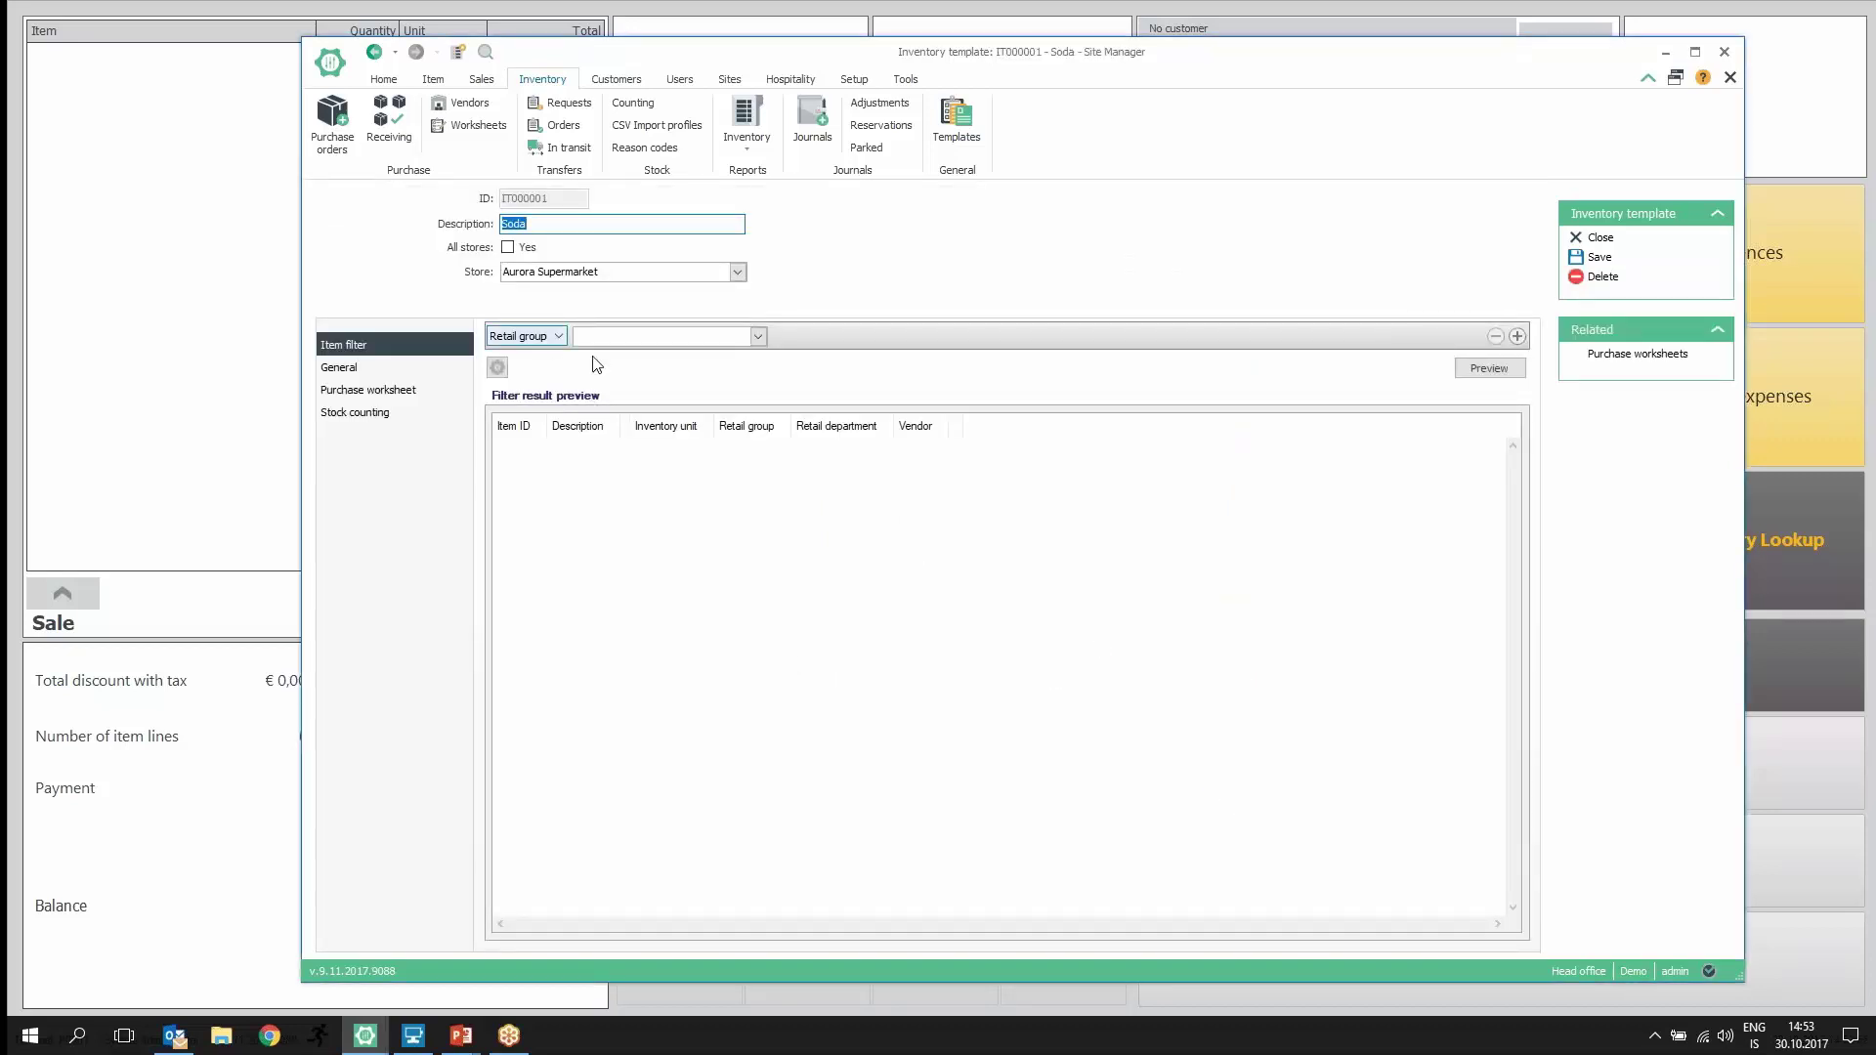
Step: Filter the Soda template on Beverages / Soft Drink, preview nine items, and review its worksheet settings
click(758, 336)
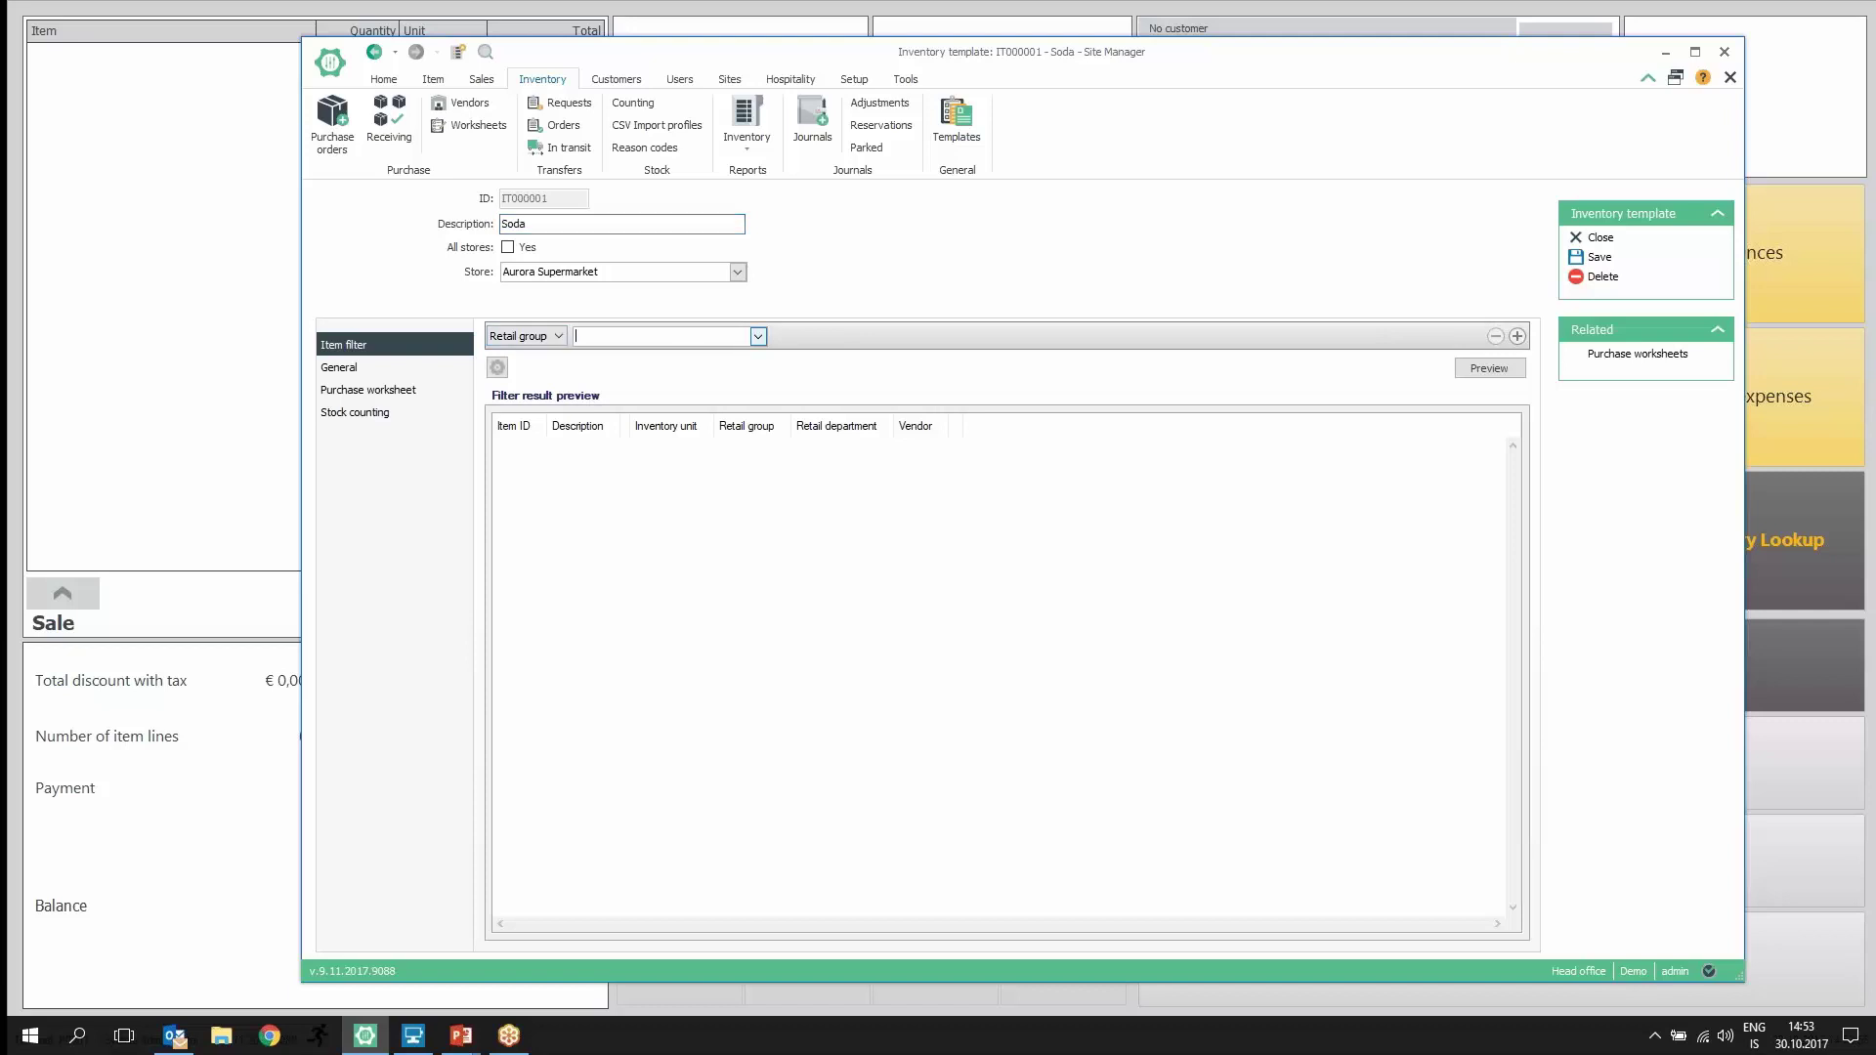
click(584, 489)
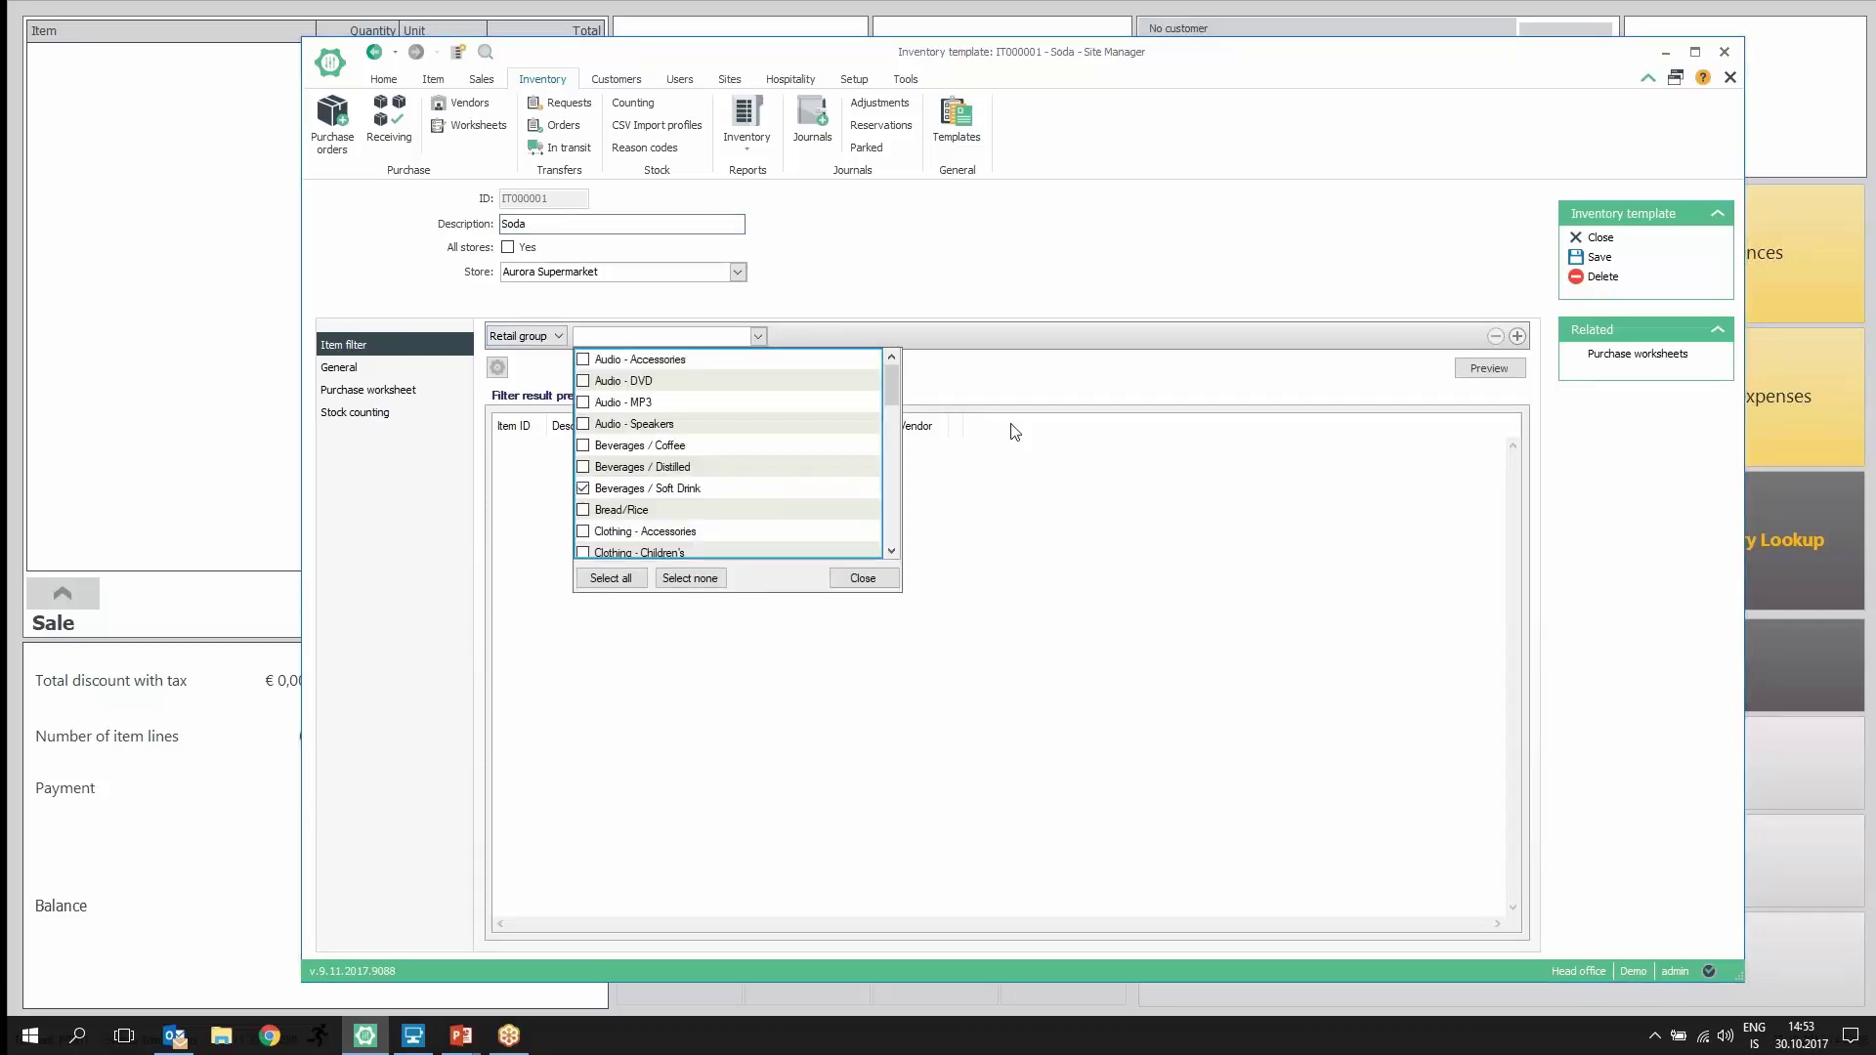
click(861, 578)
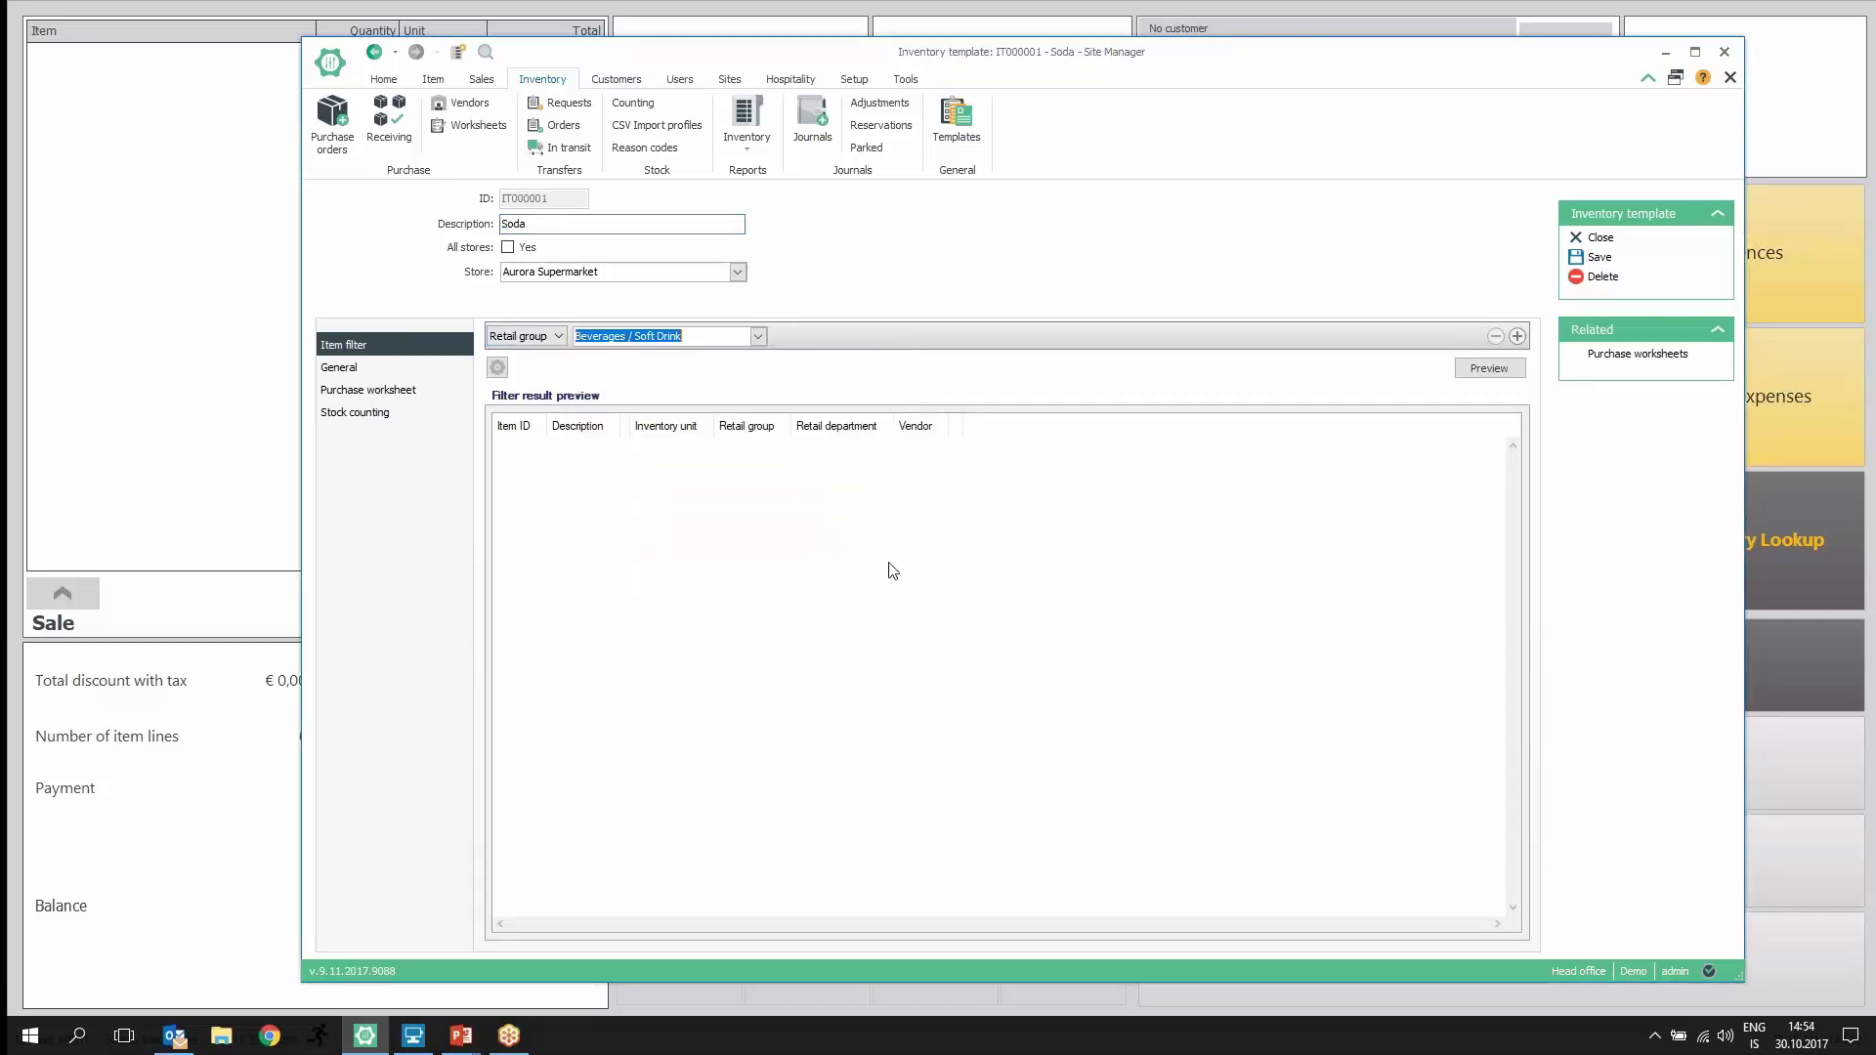
click(1478, 381)
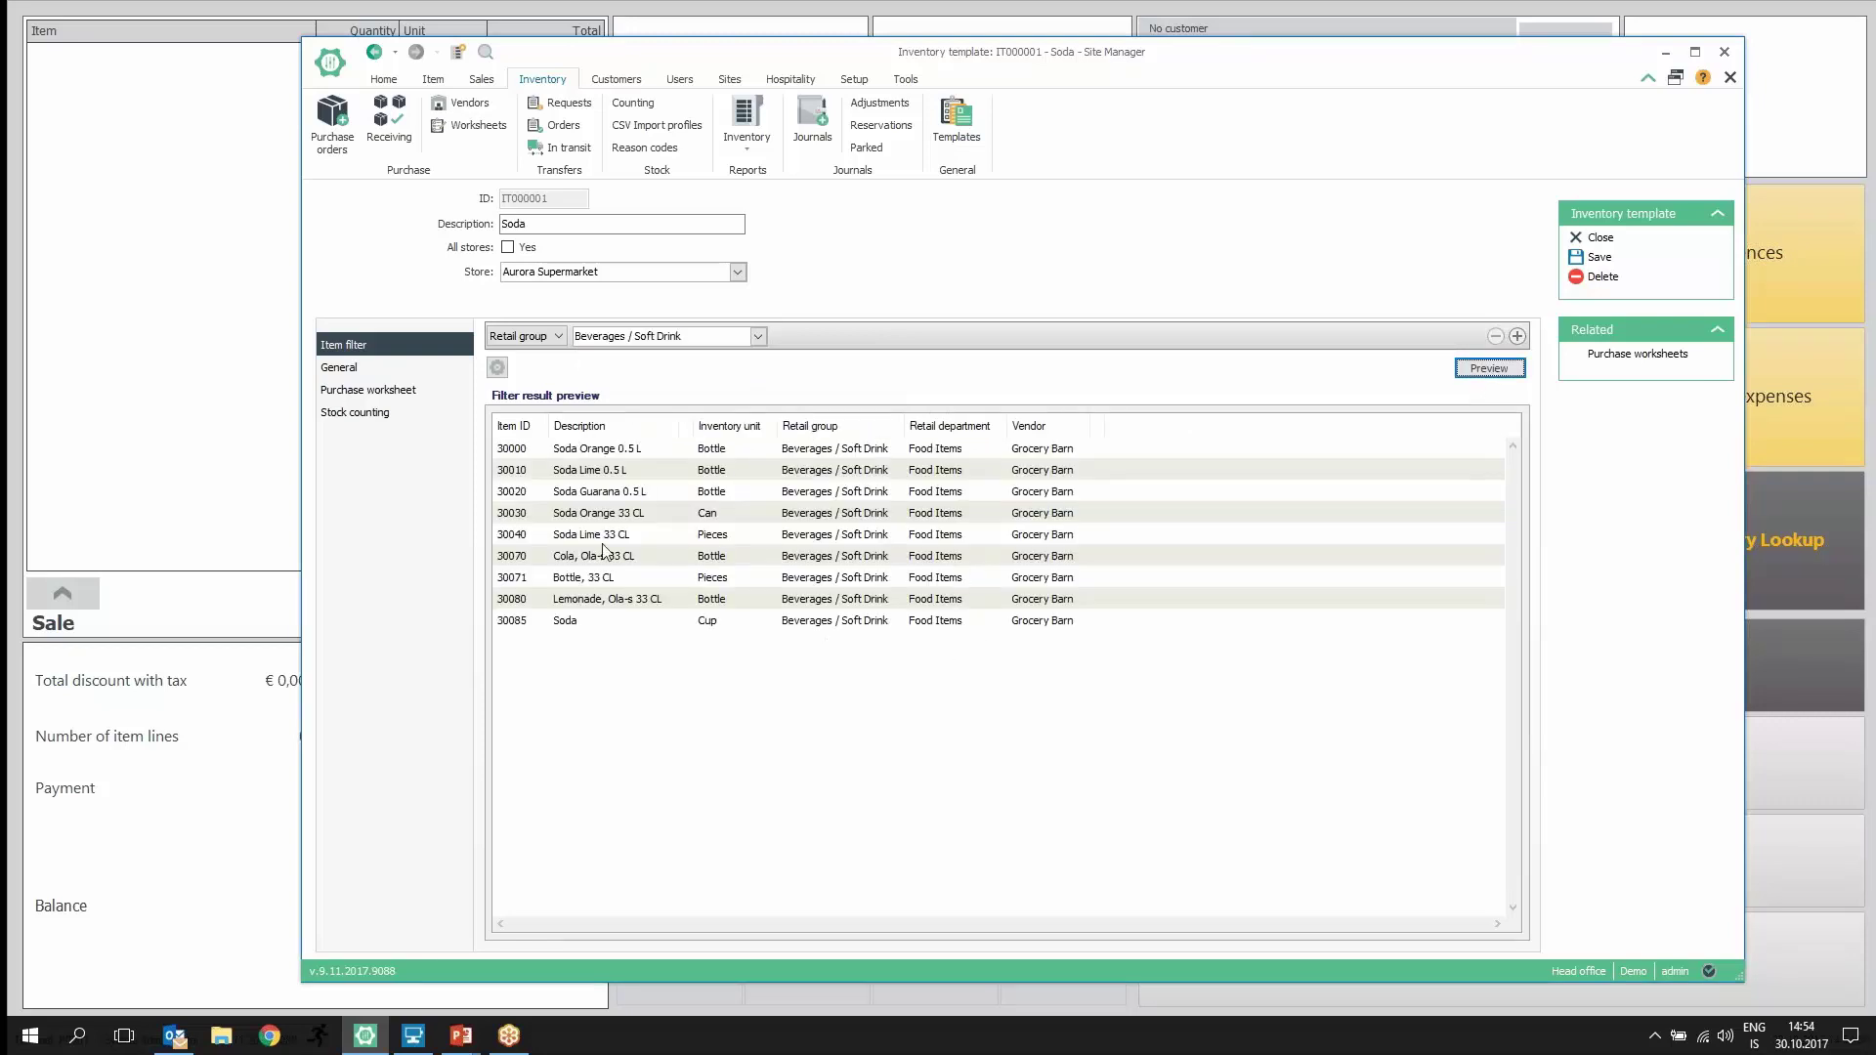
click(346, 376)
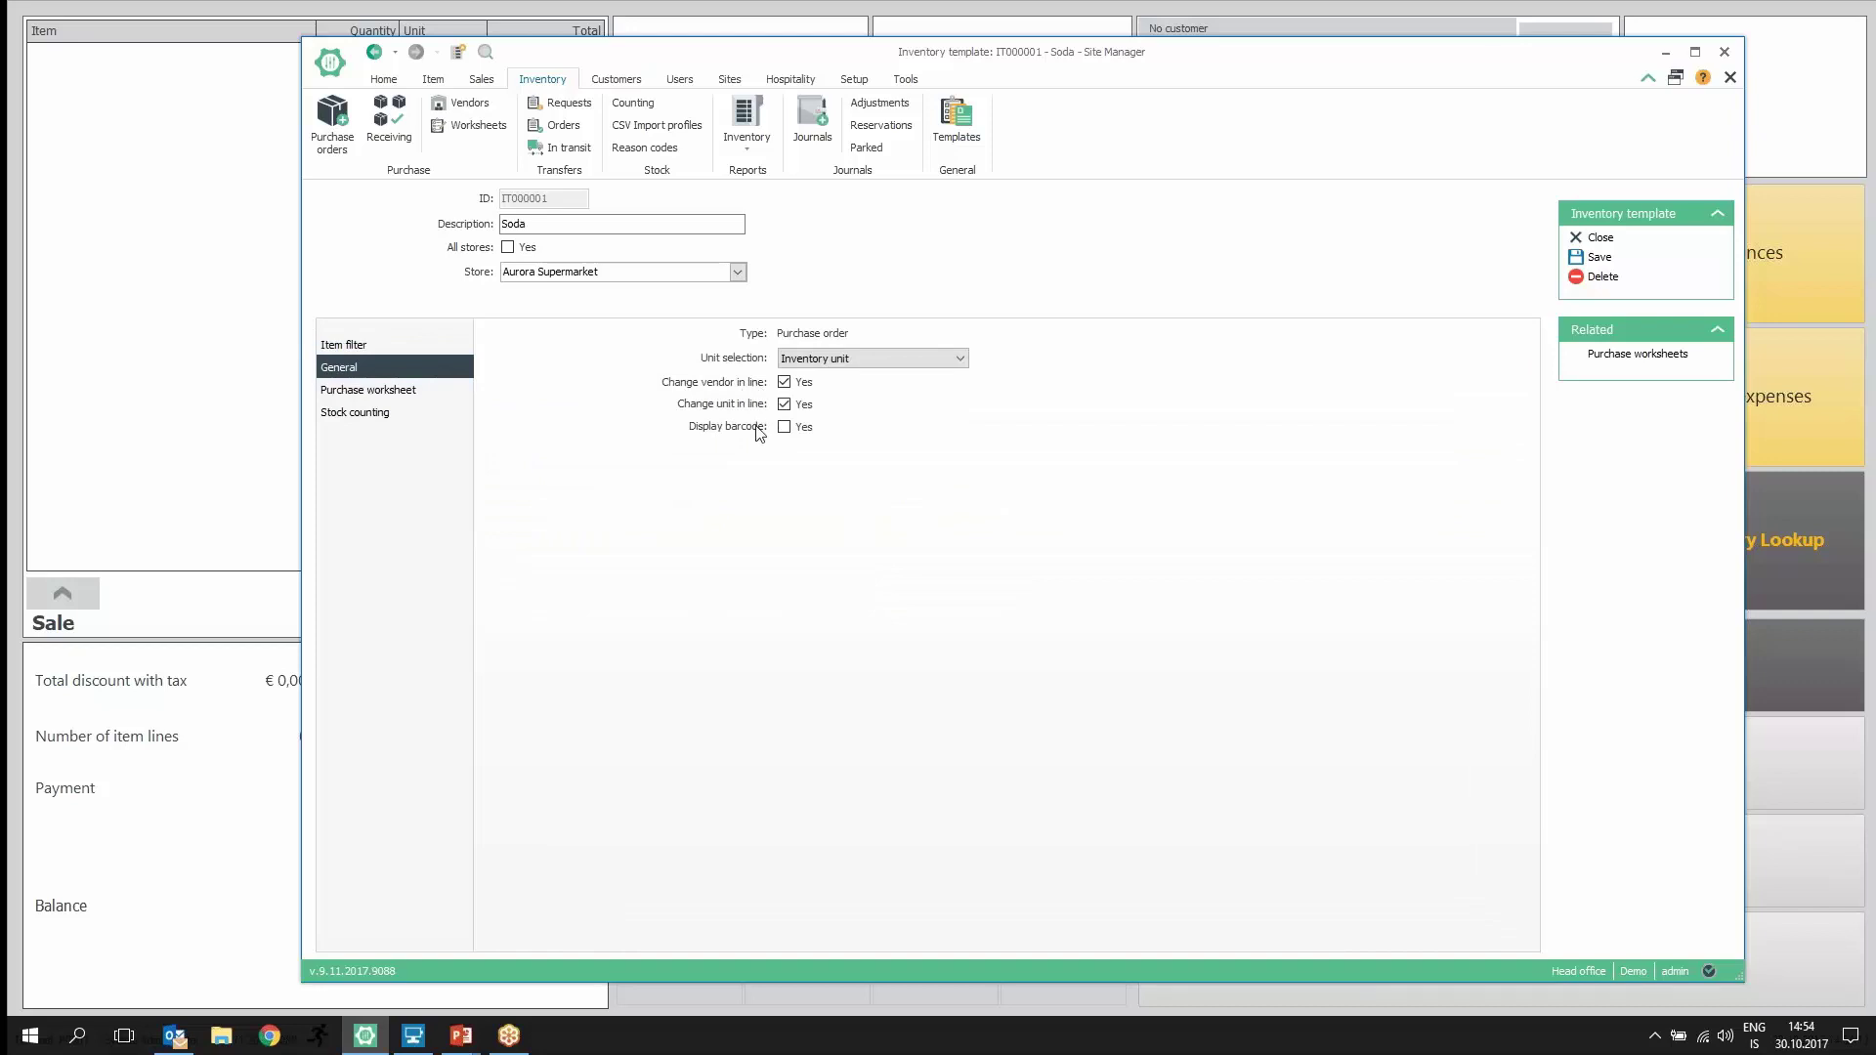
click(387, 392)
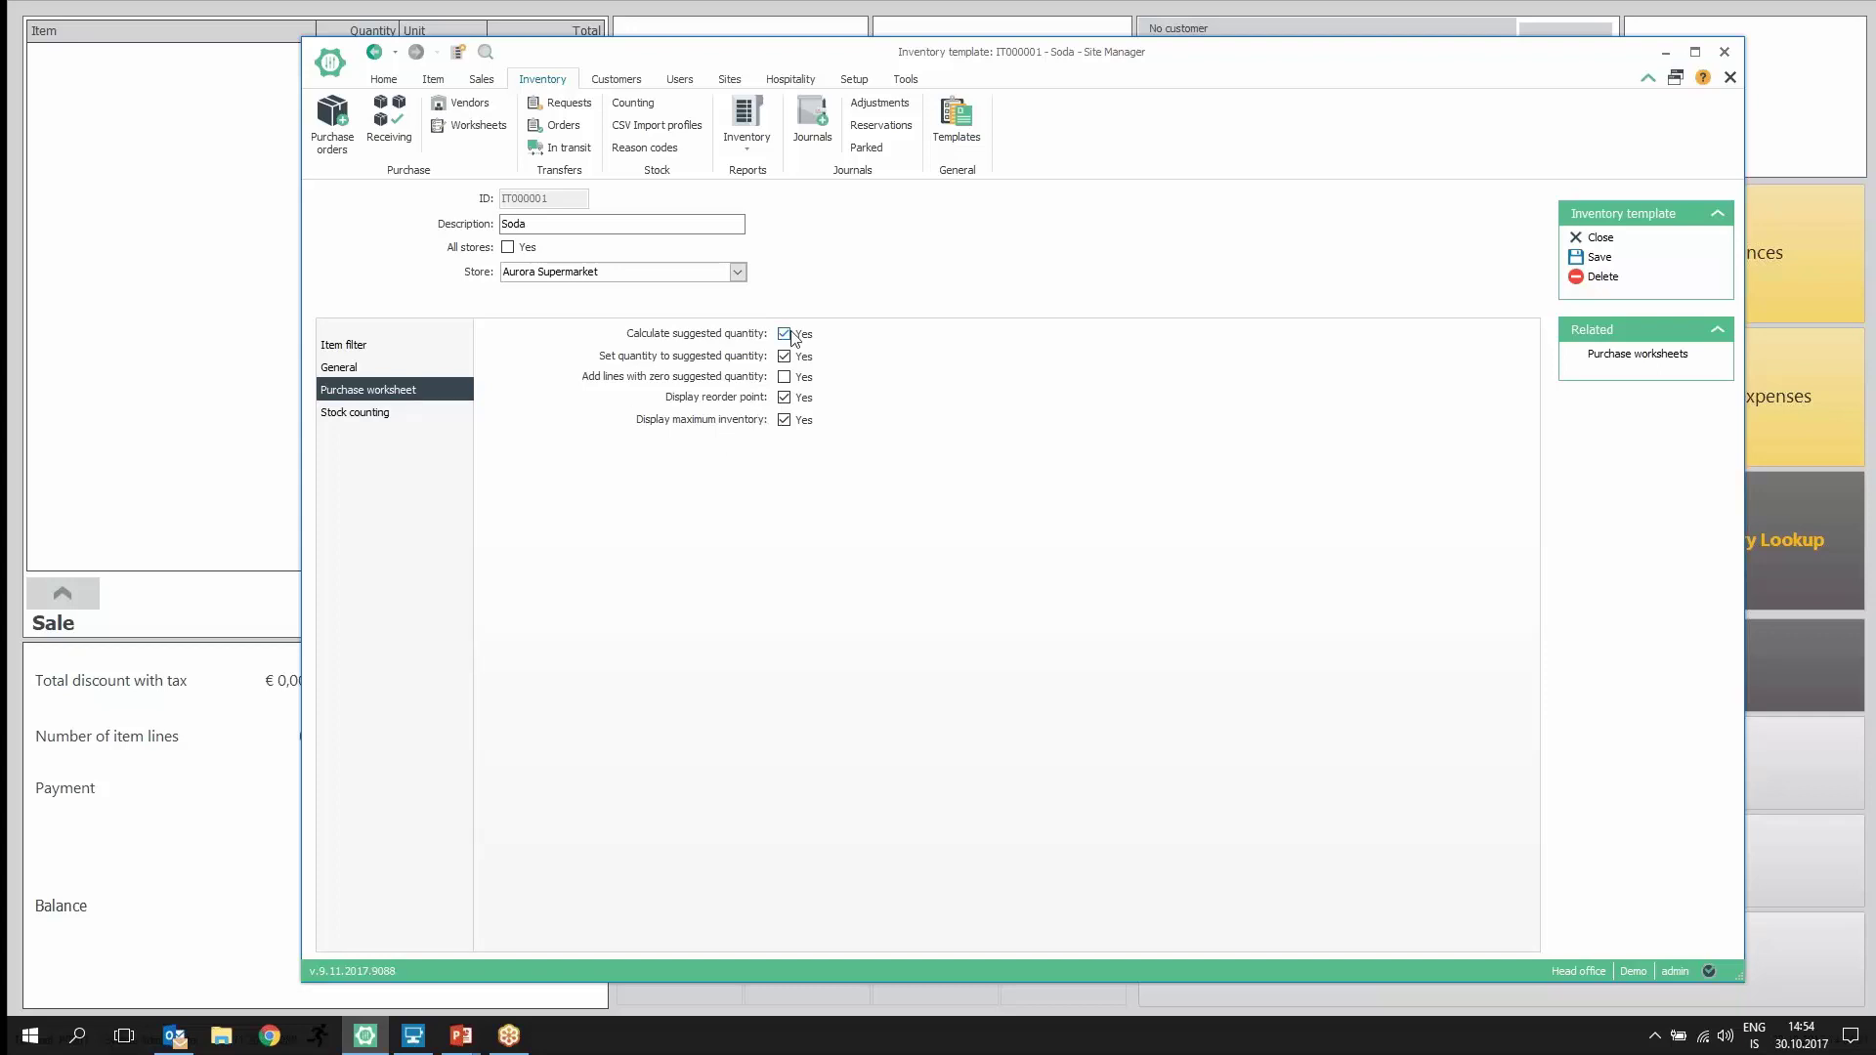
Step: Open the Soda purchase worksheet from the template's related purchase worksheets
click(1615, 358)
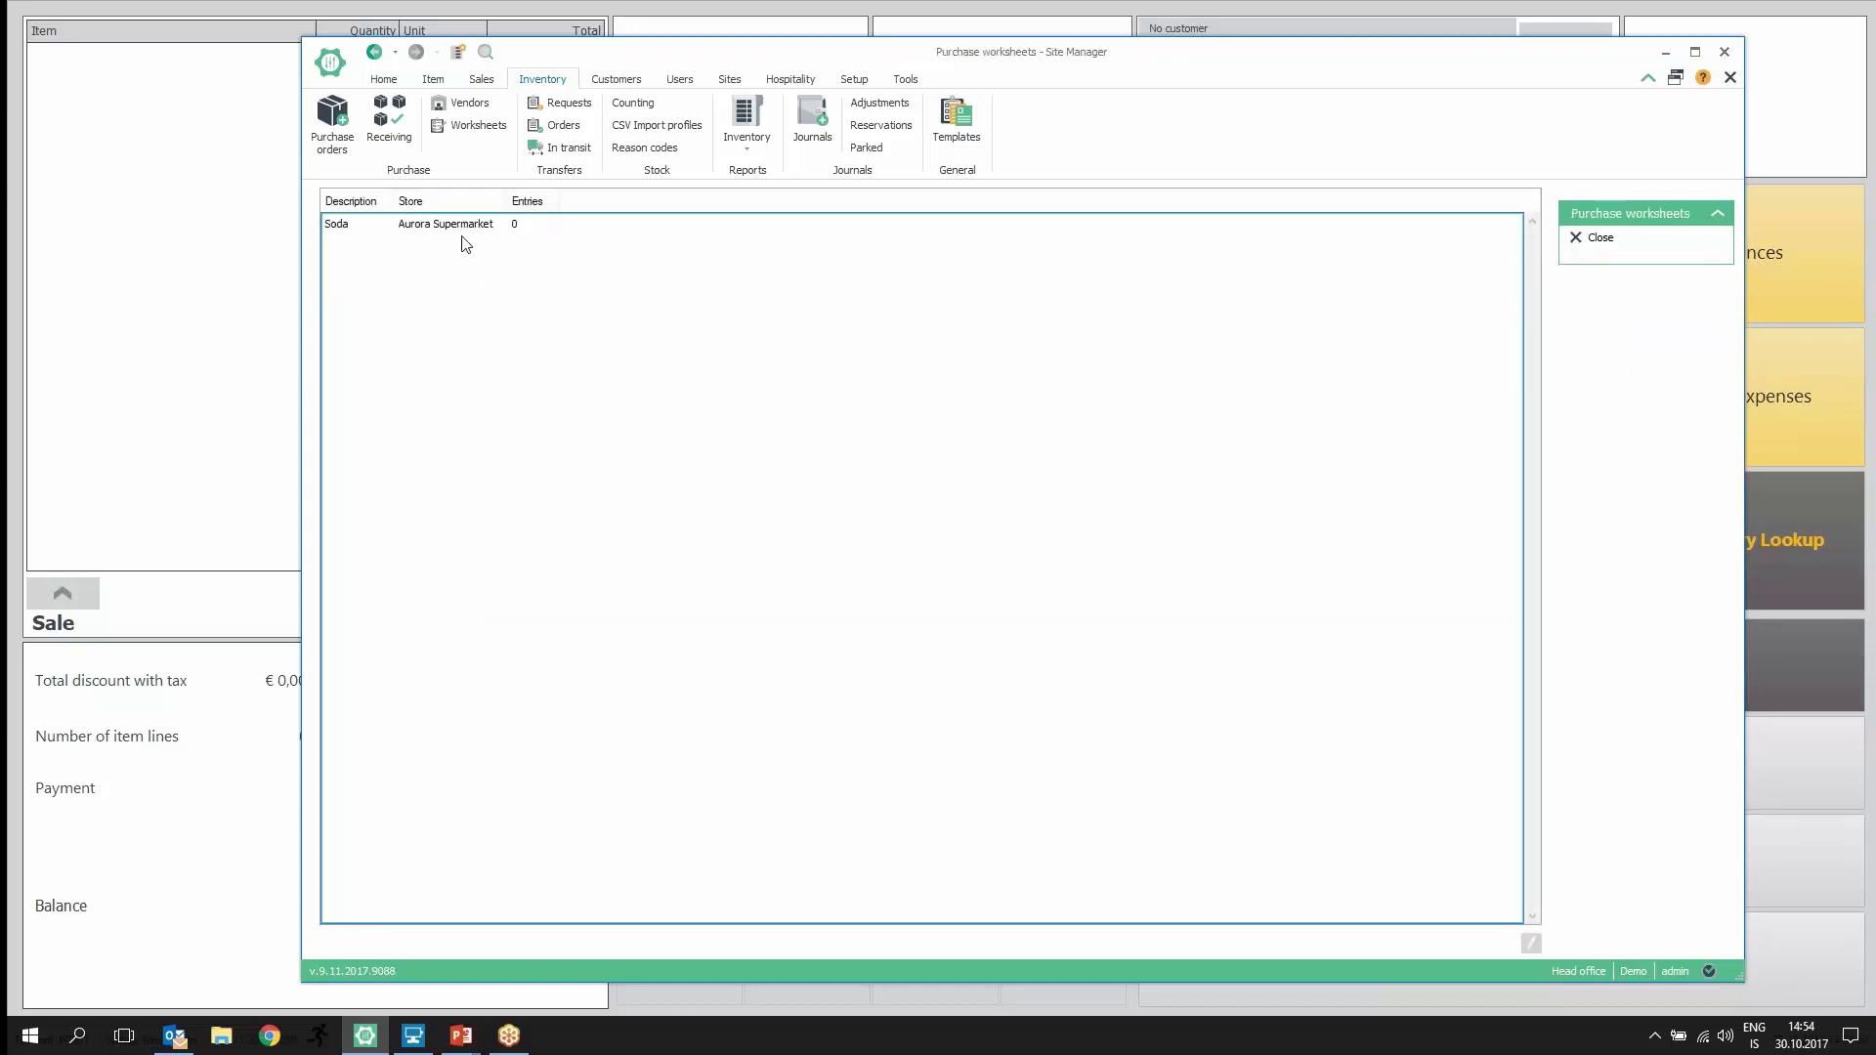
click(438, 226)
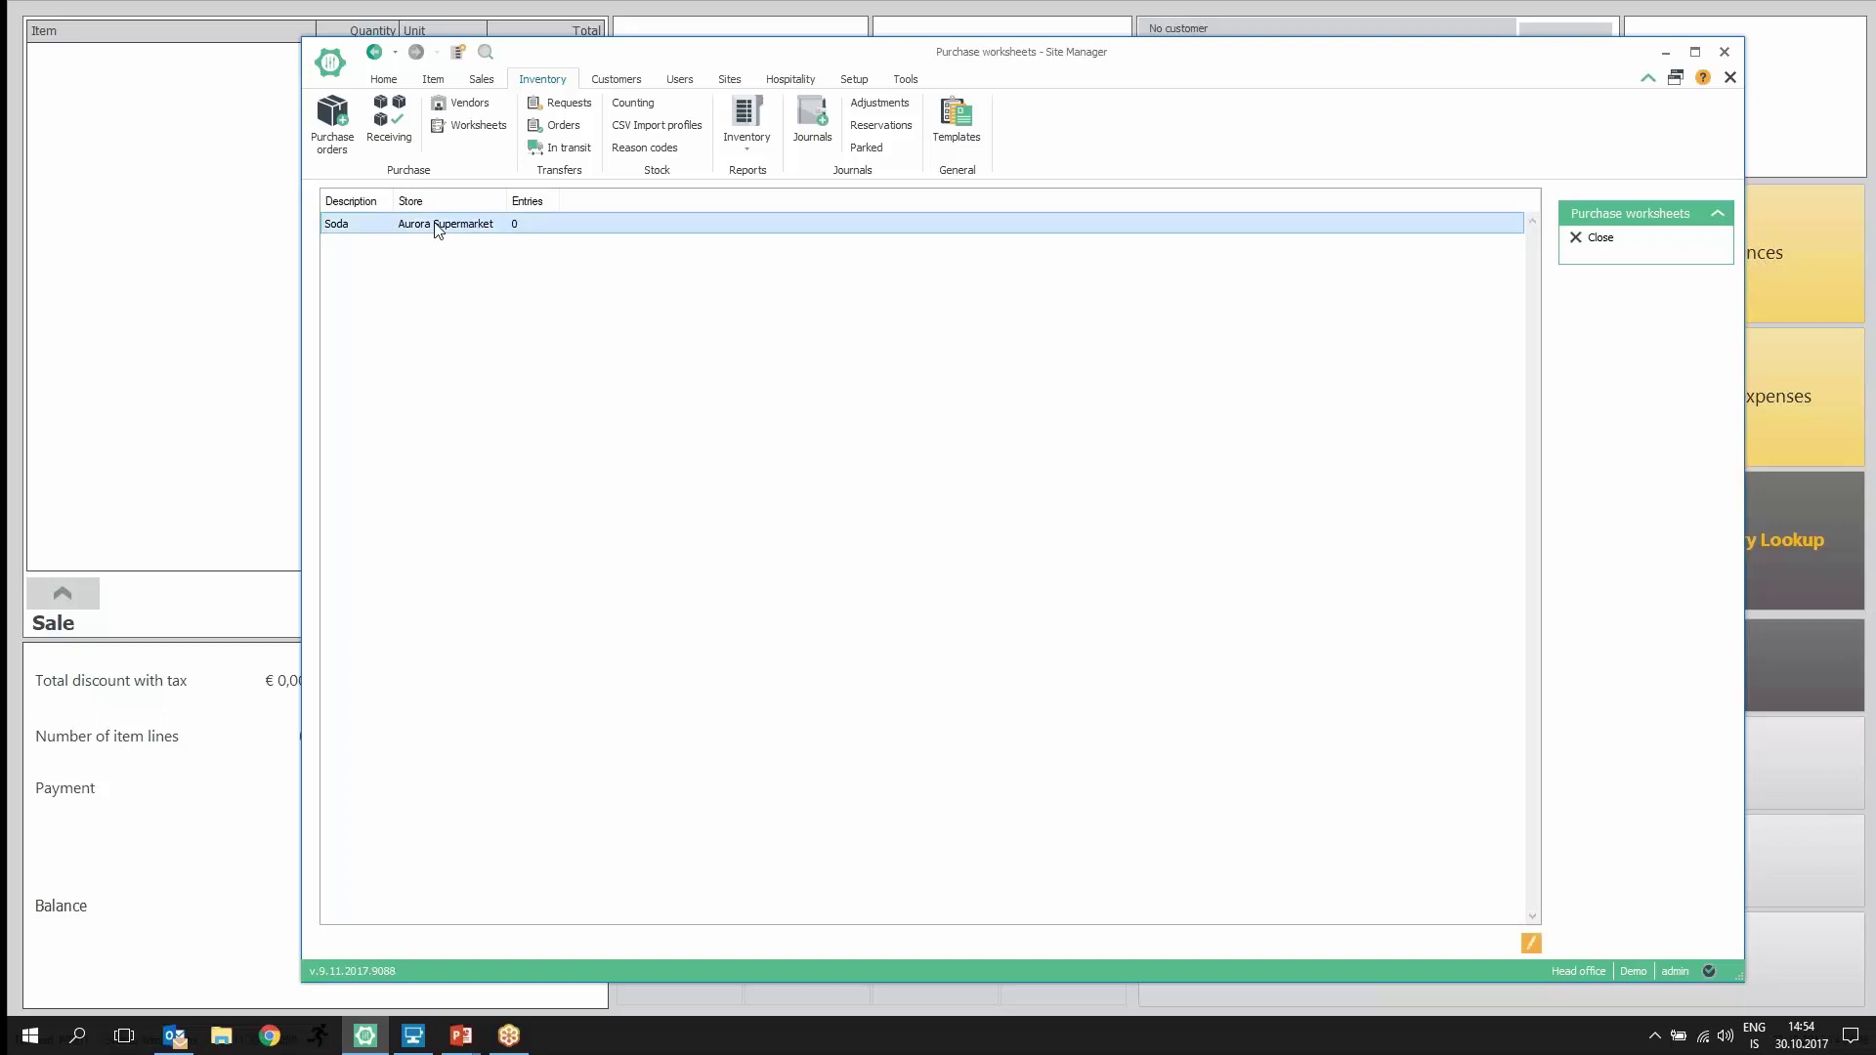
double_click(436, 227)
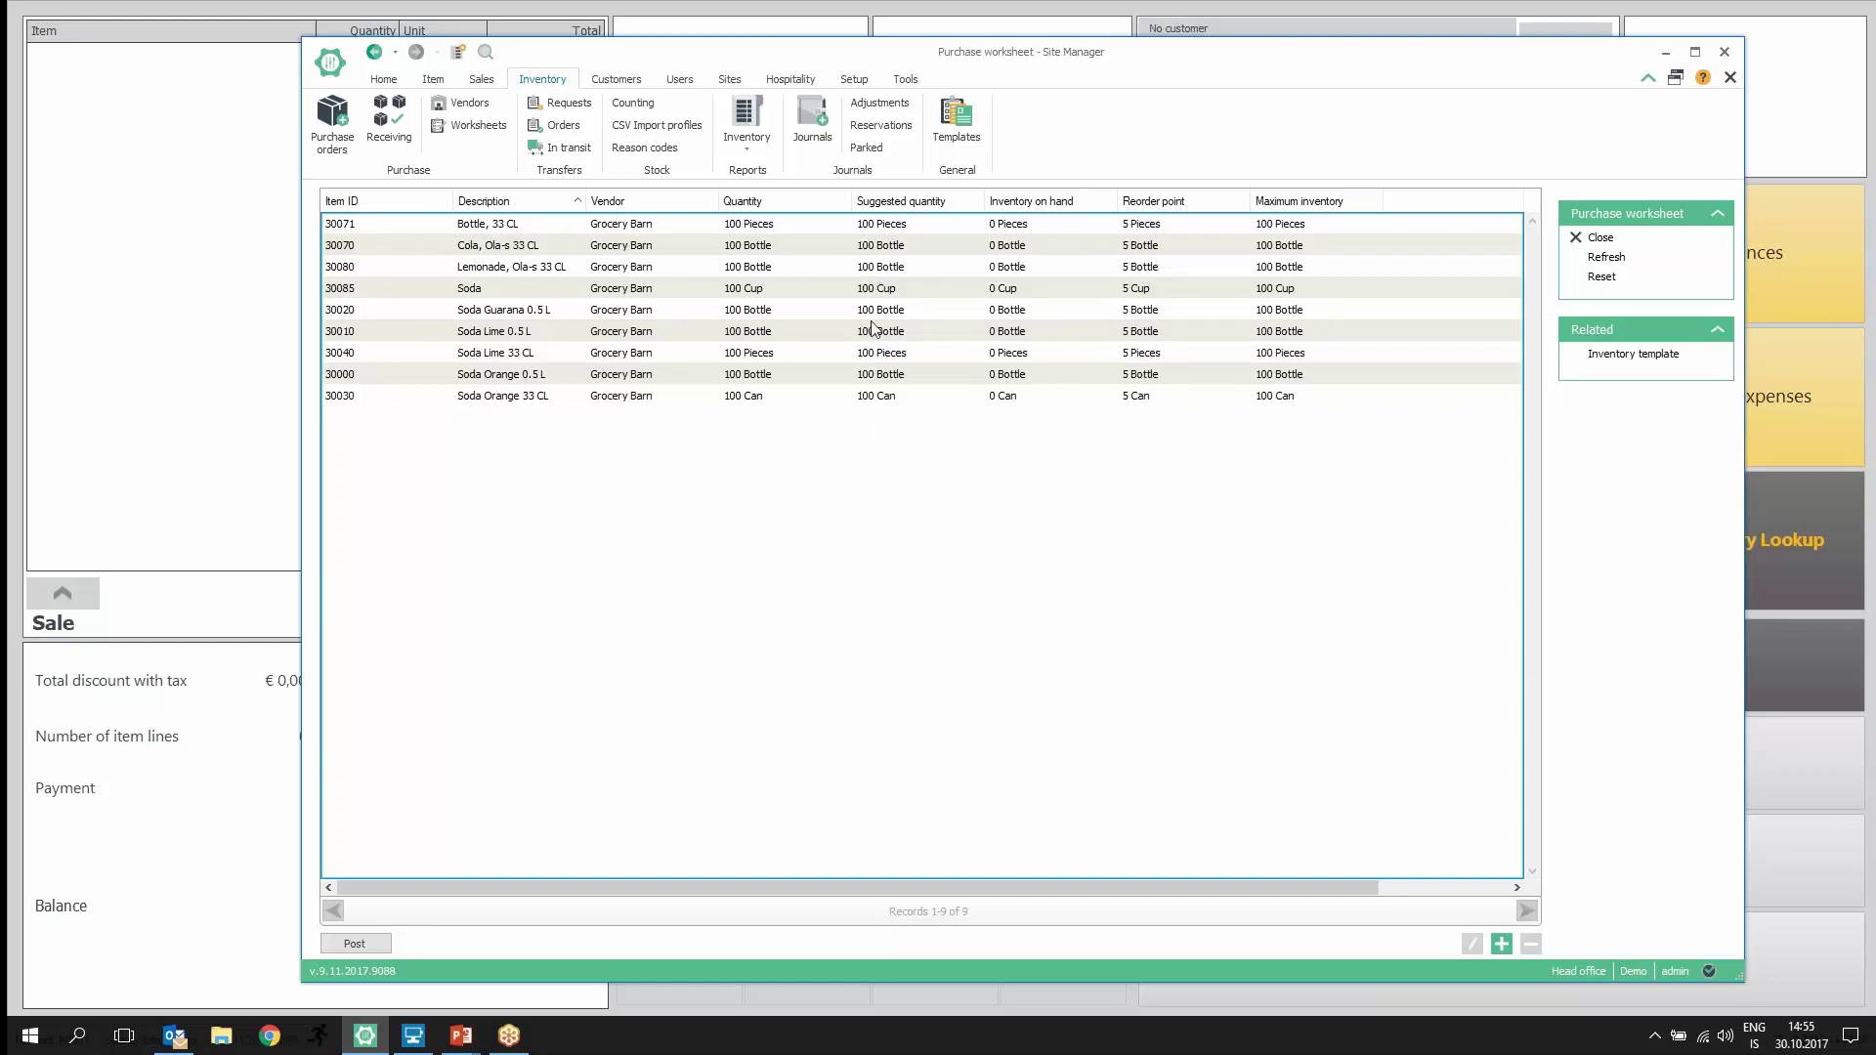
Step: Change the Soda line (item 30085) order quantity from 100 to 120
double_click(874, 290)
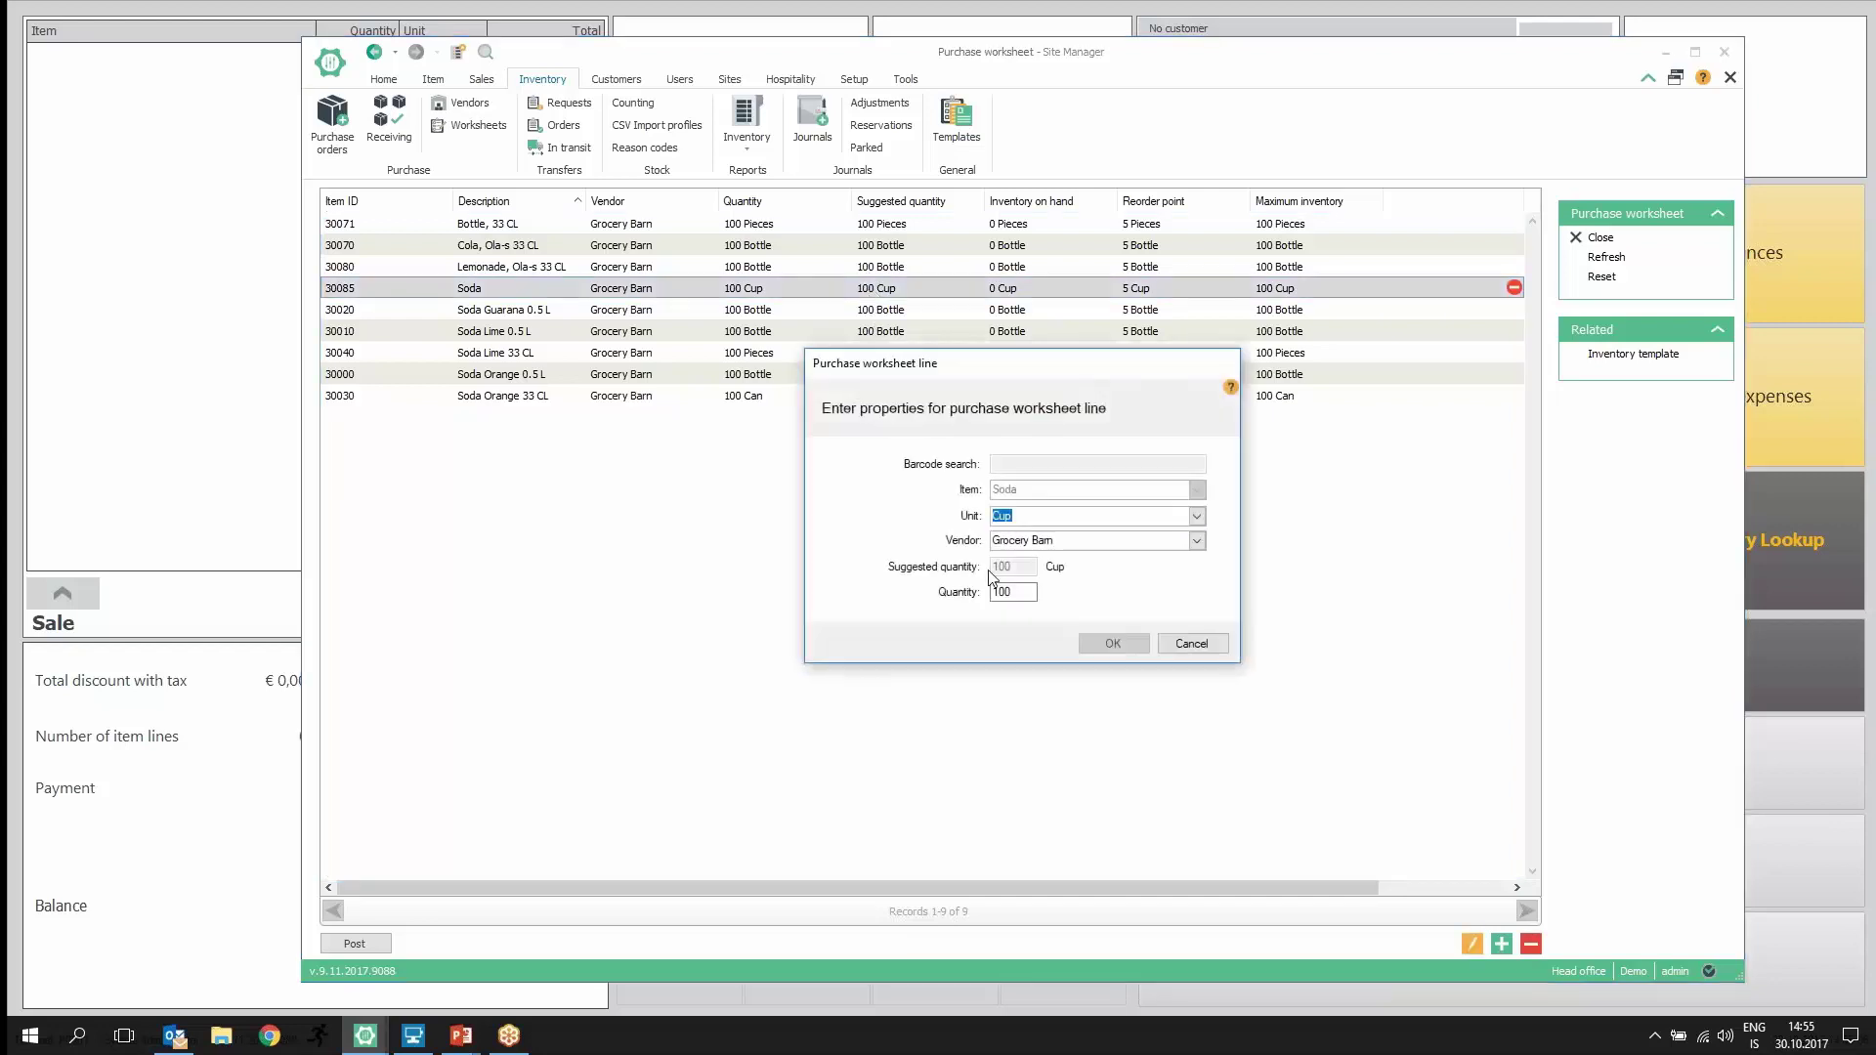
key(Tab)
key(Tab)
text(120)
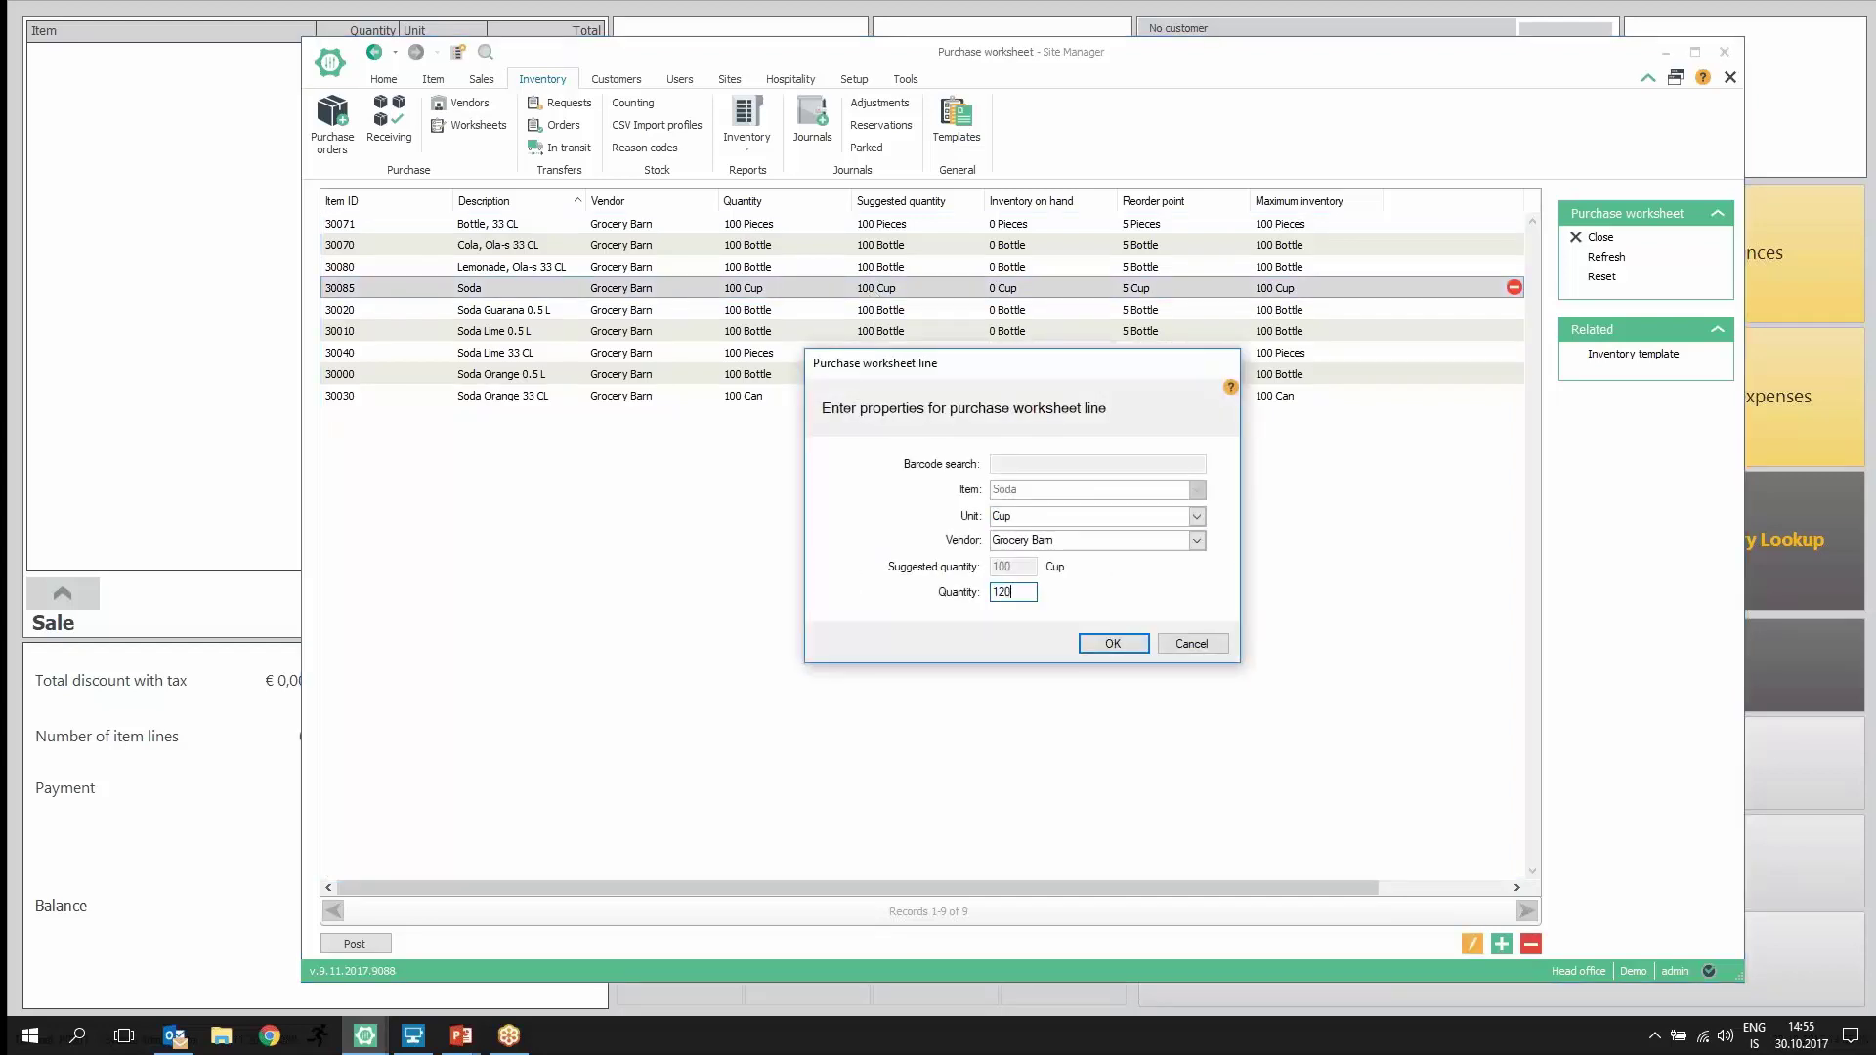
key(Return)
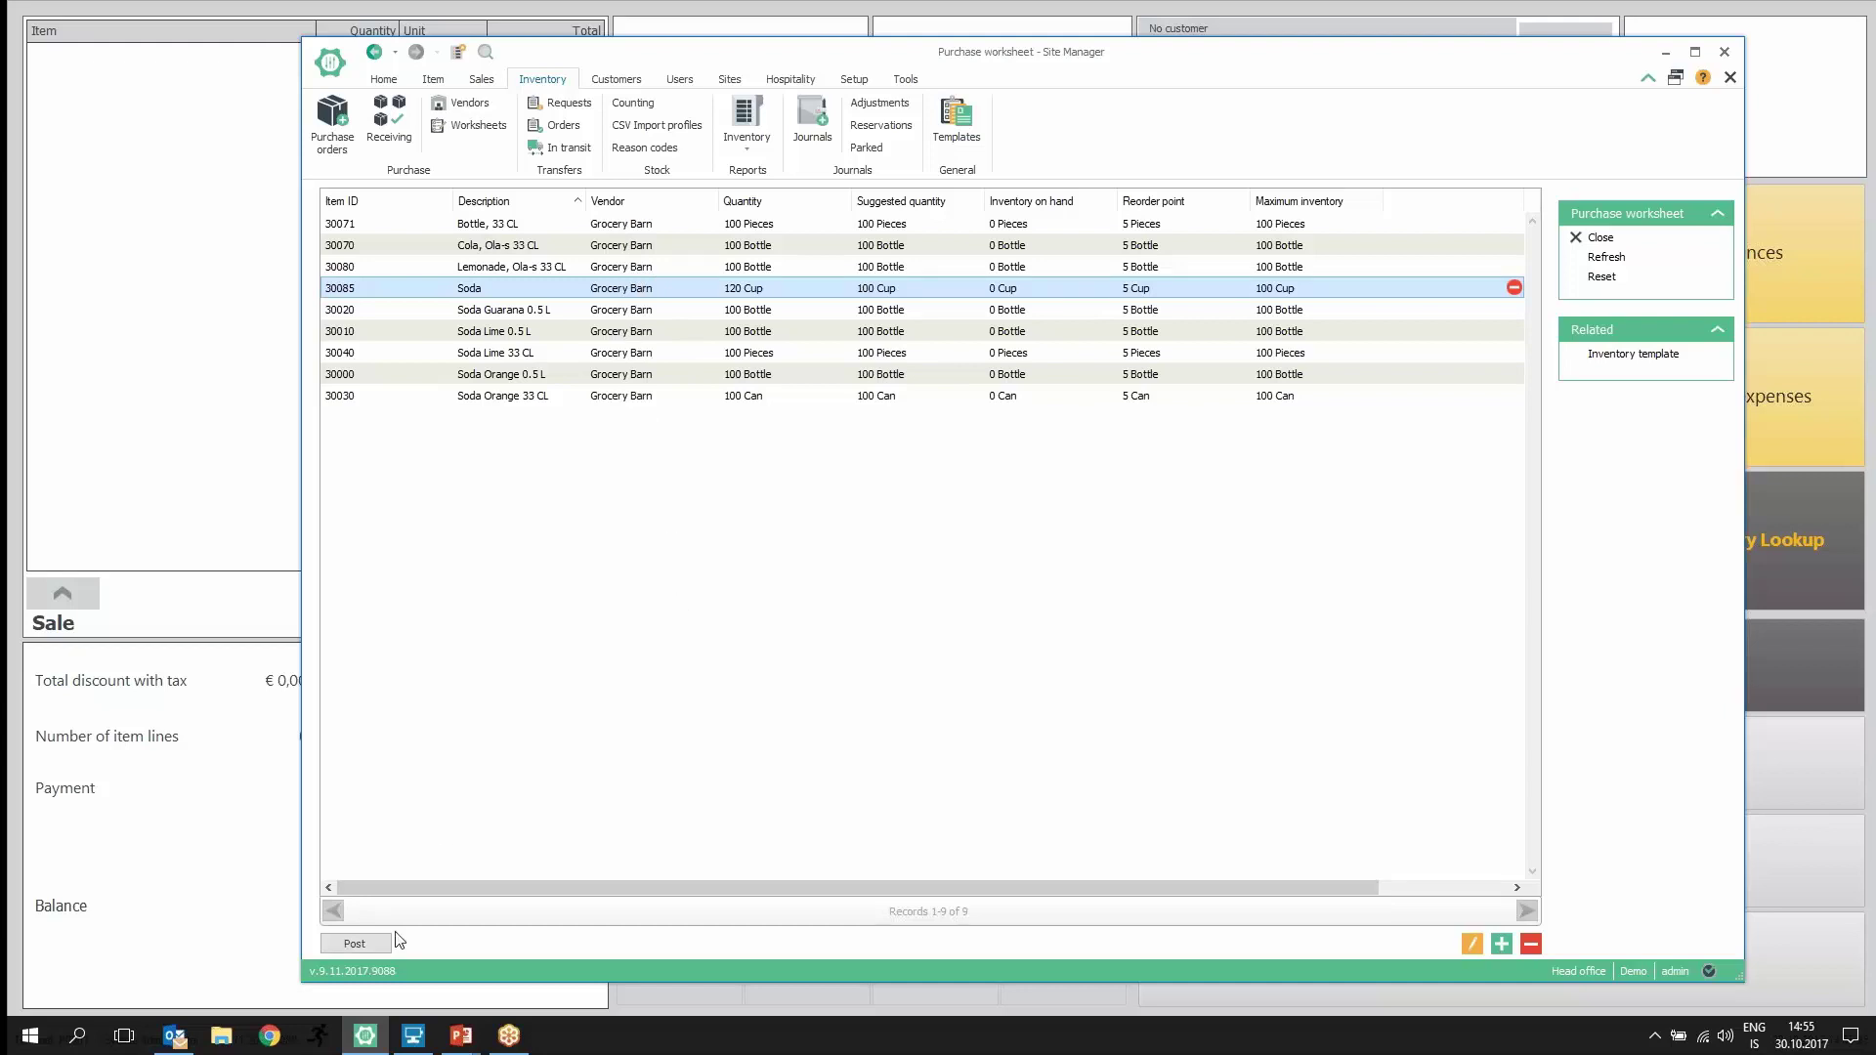
Step: Post the worksheet as a purchase order, view it, then start the POS on the Pizza restaurant database
click(344, 945)
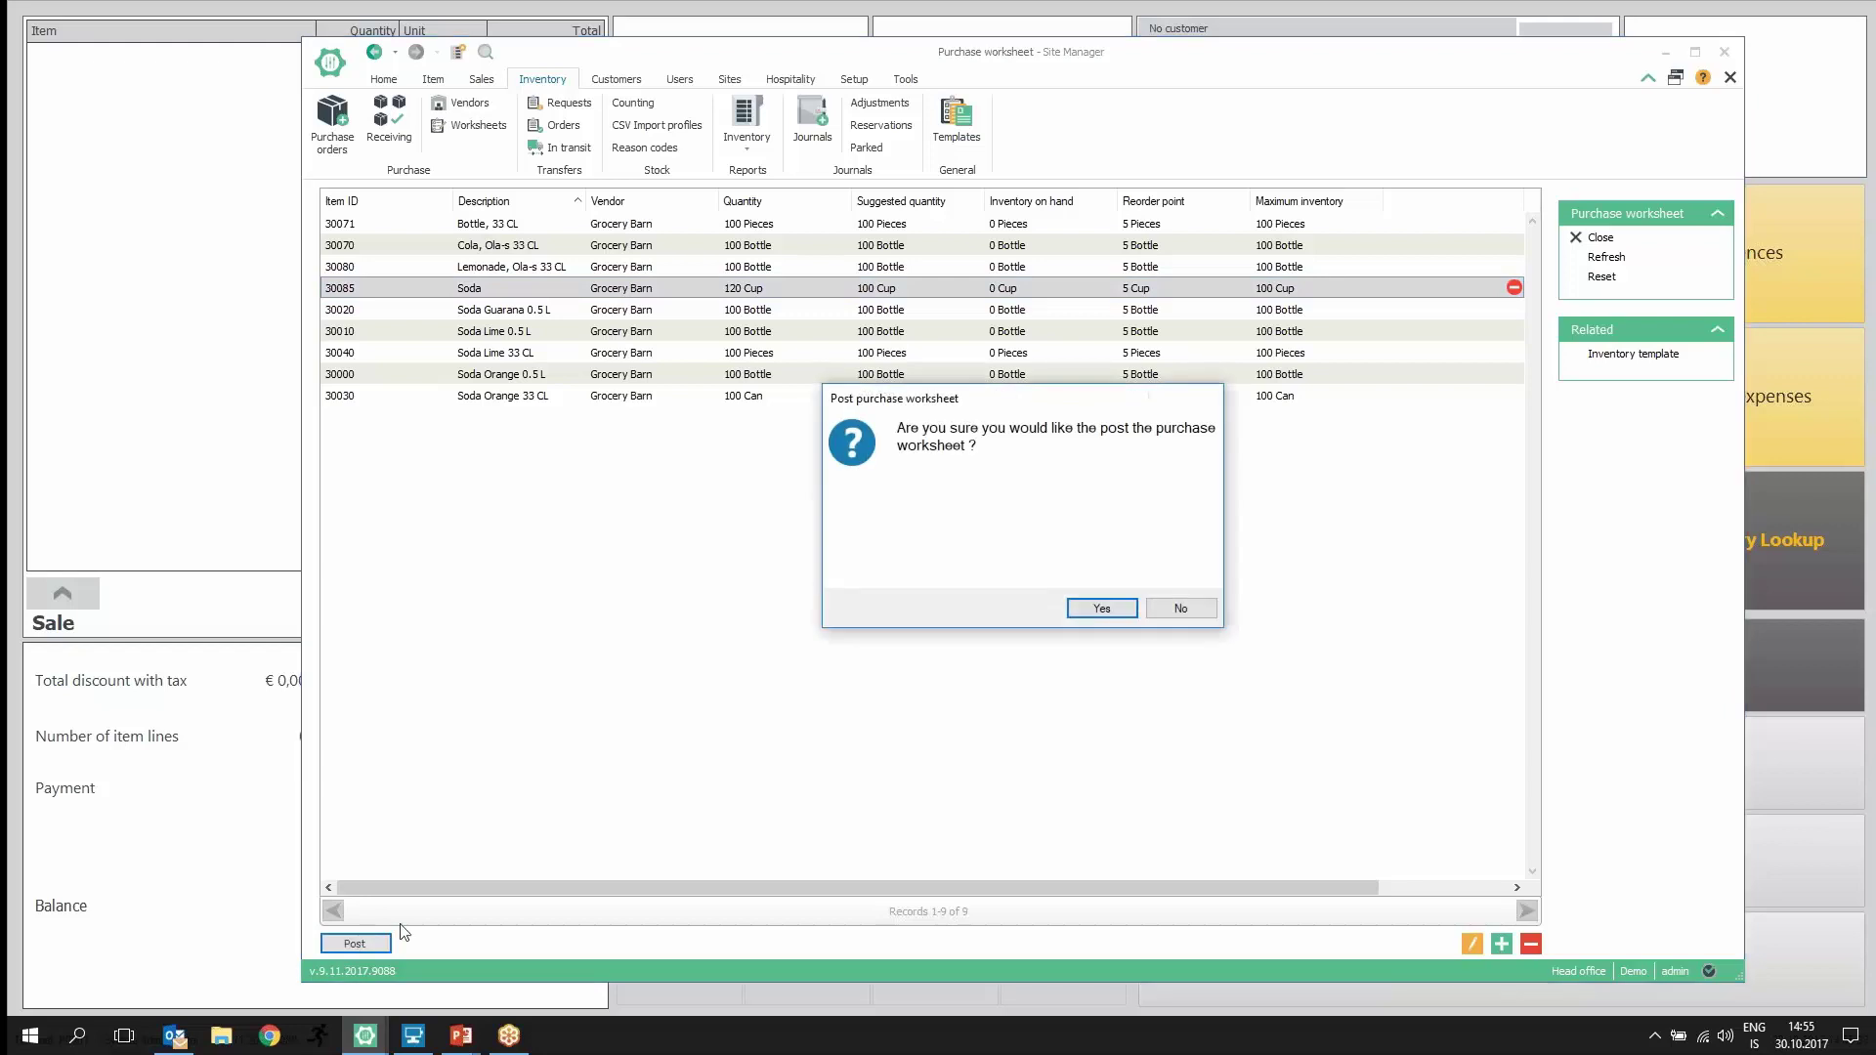
click(1099, 609)
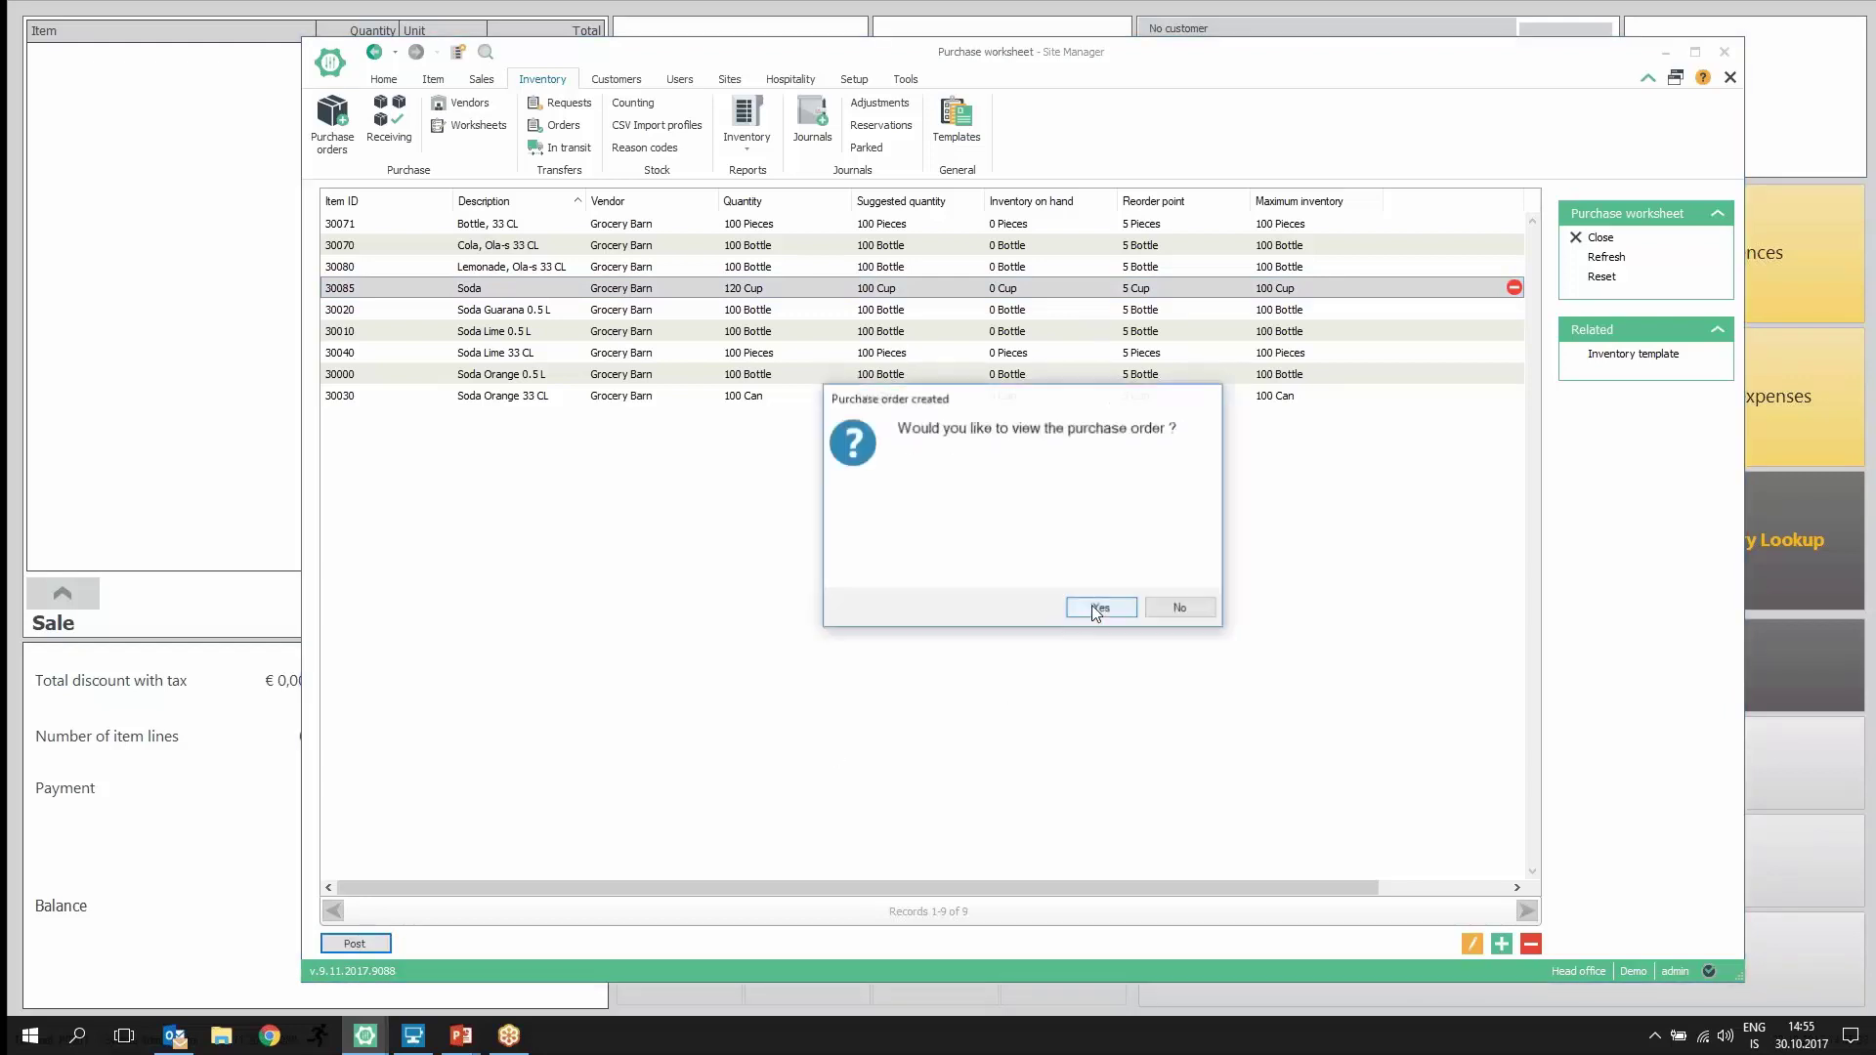
click(1095, 610)
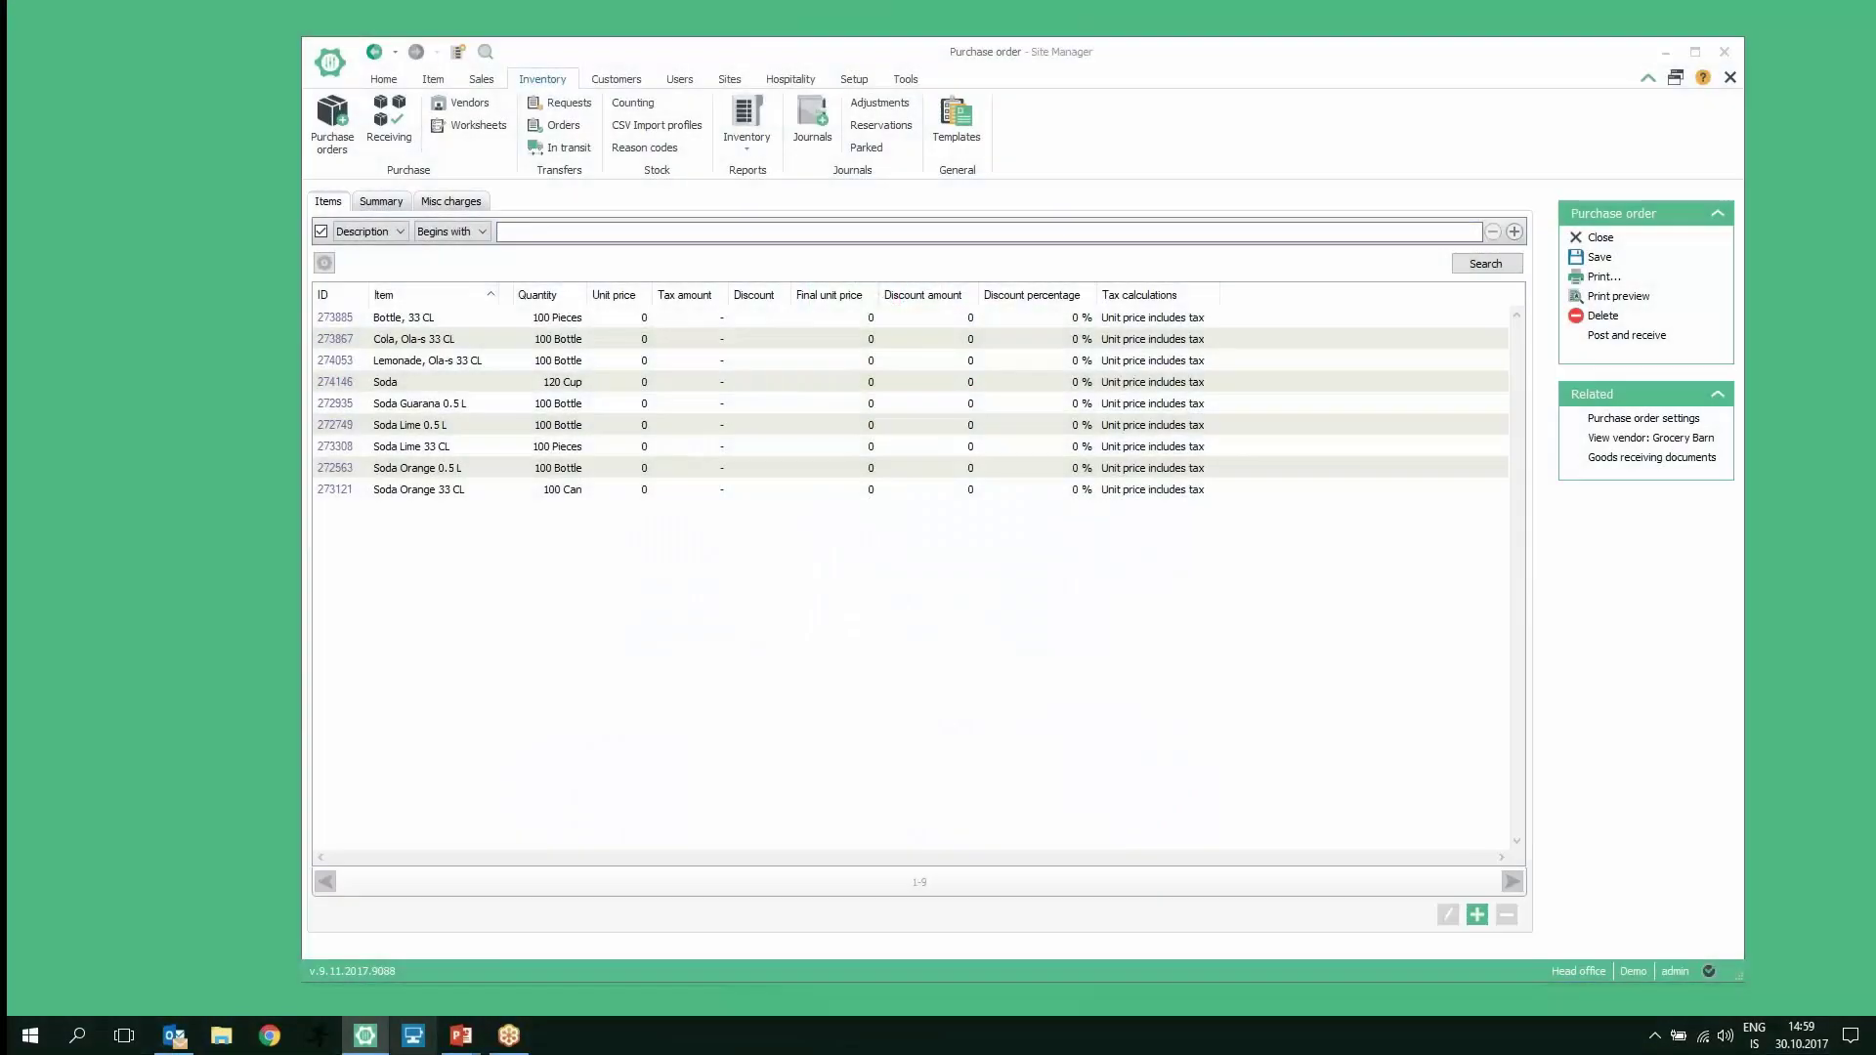
click(644, 501)
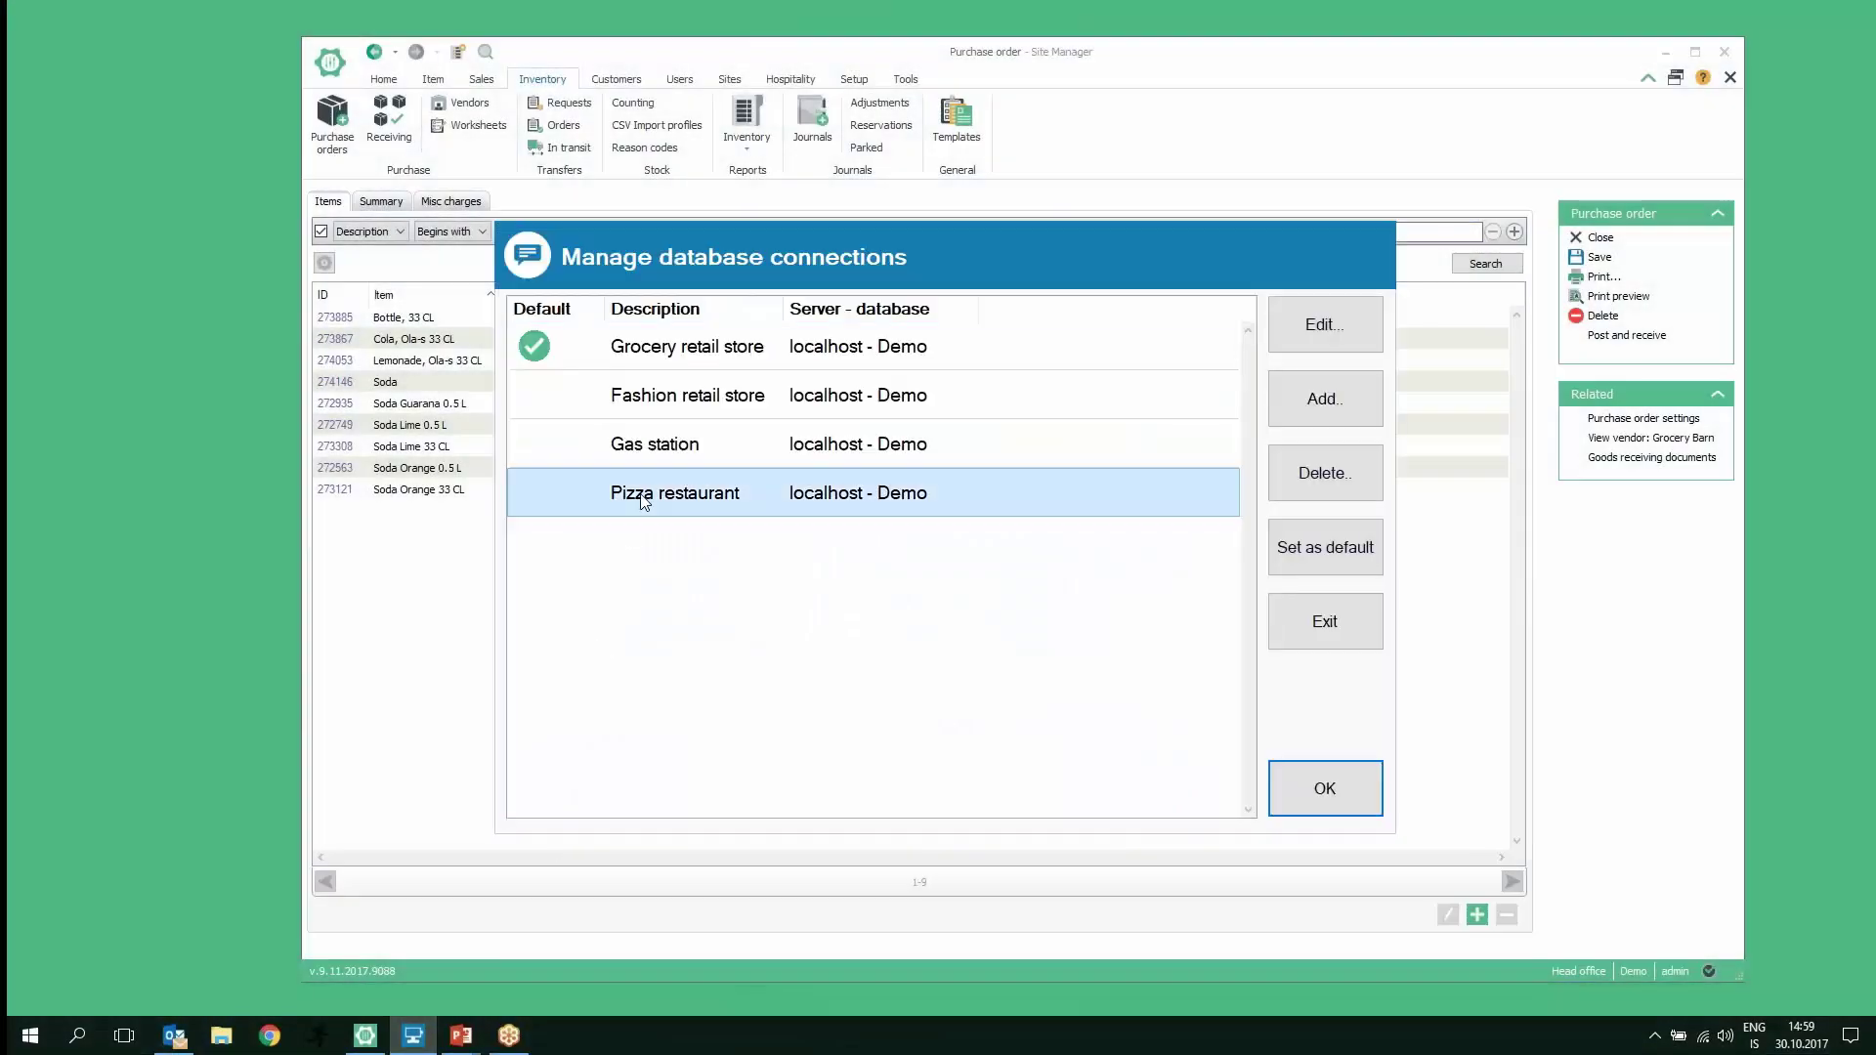
double_click(644, 502)
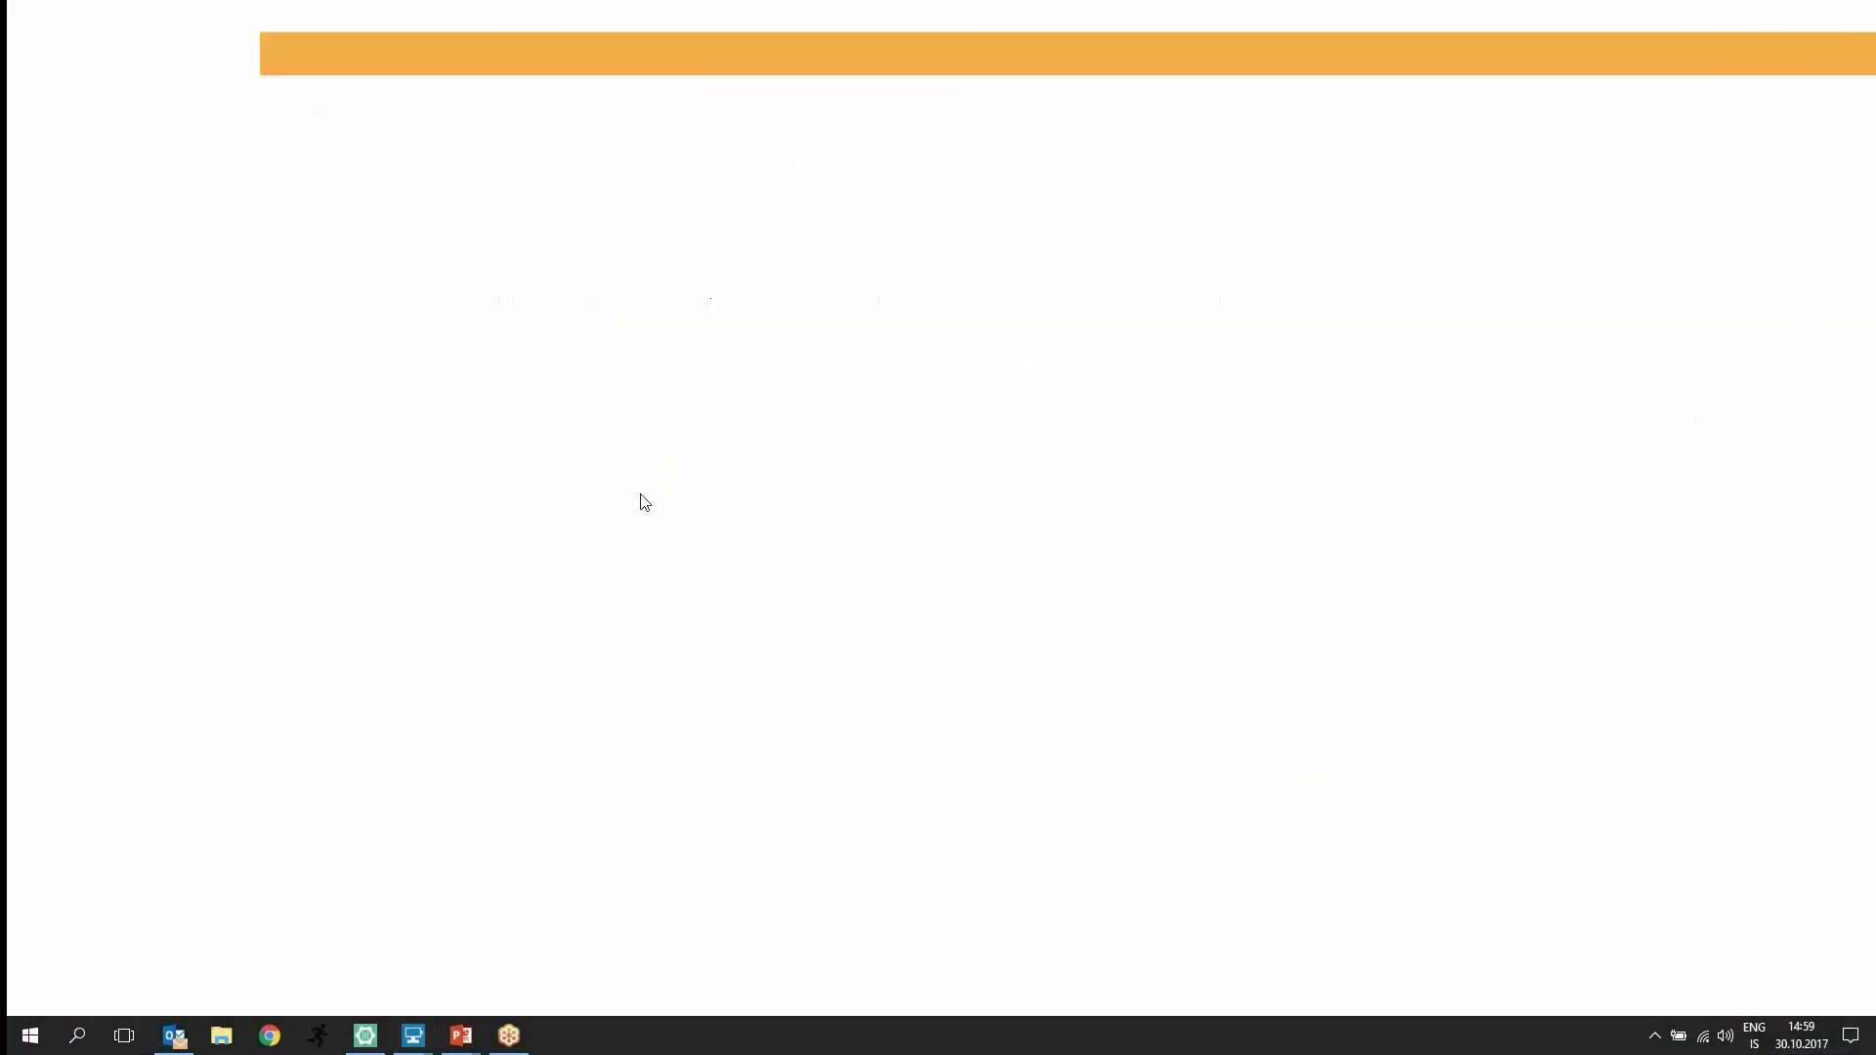
Step: Log in to LS One POS with the user ID and password to reach the Bar Area
text(admin)
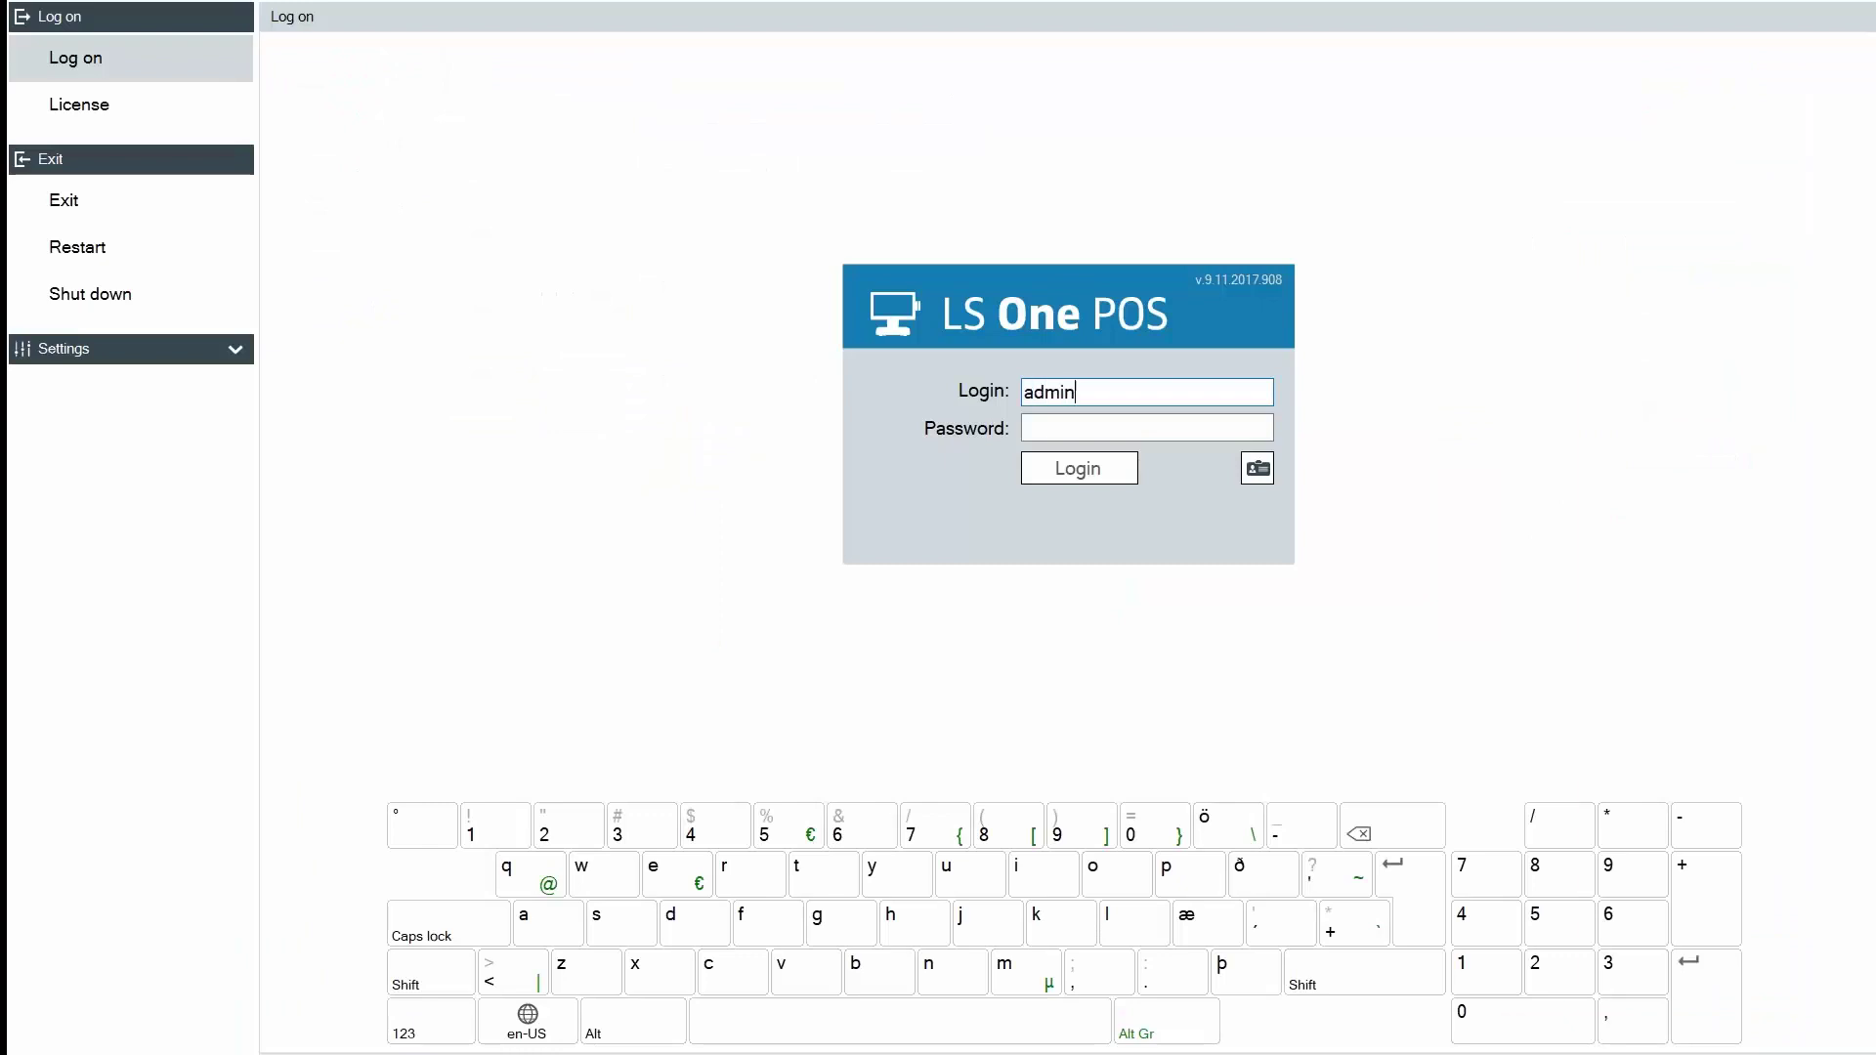
click(1147, 428)
text(admin)
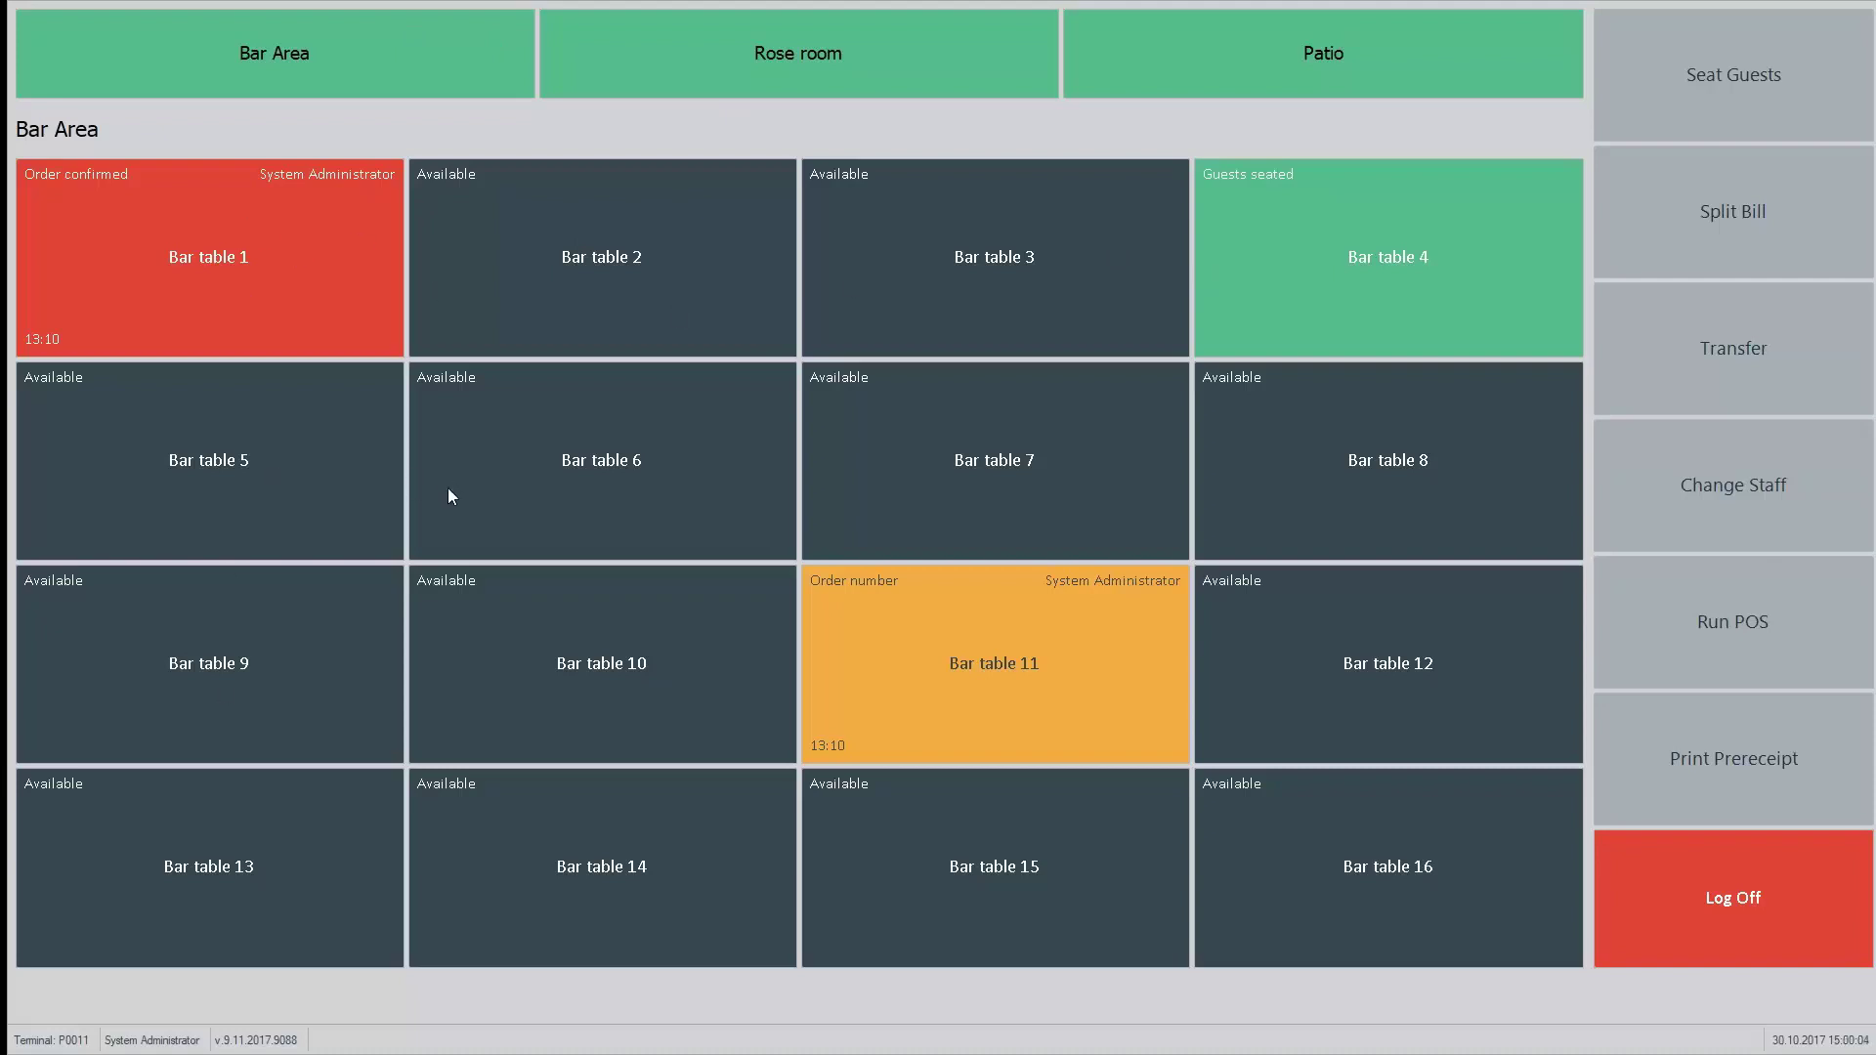
Step: Seat guests at Bar table 6 and open its order screen
click(594, 470)
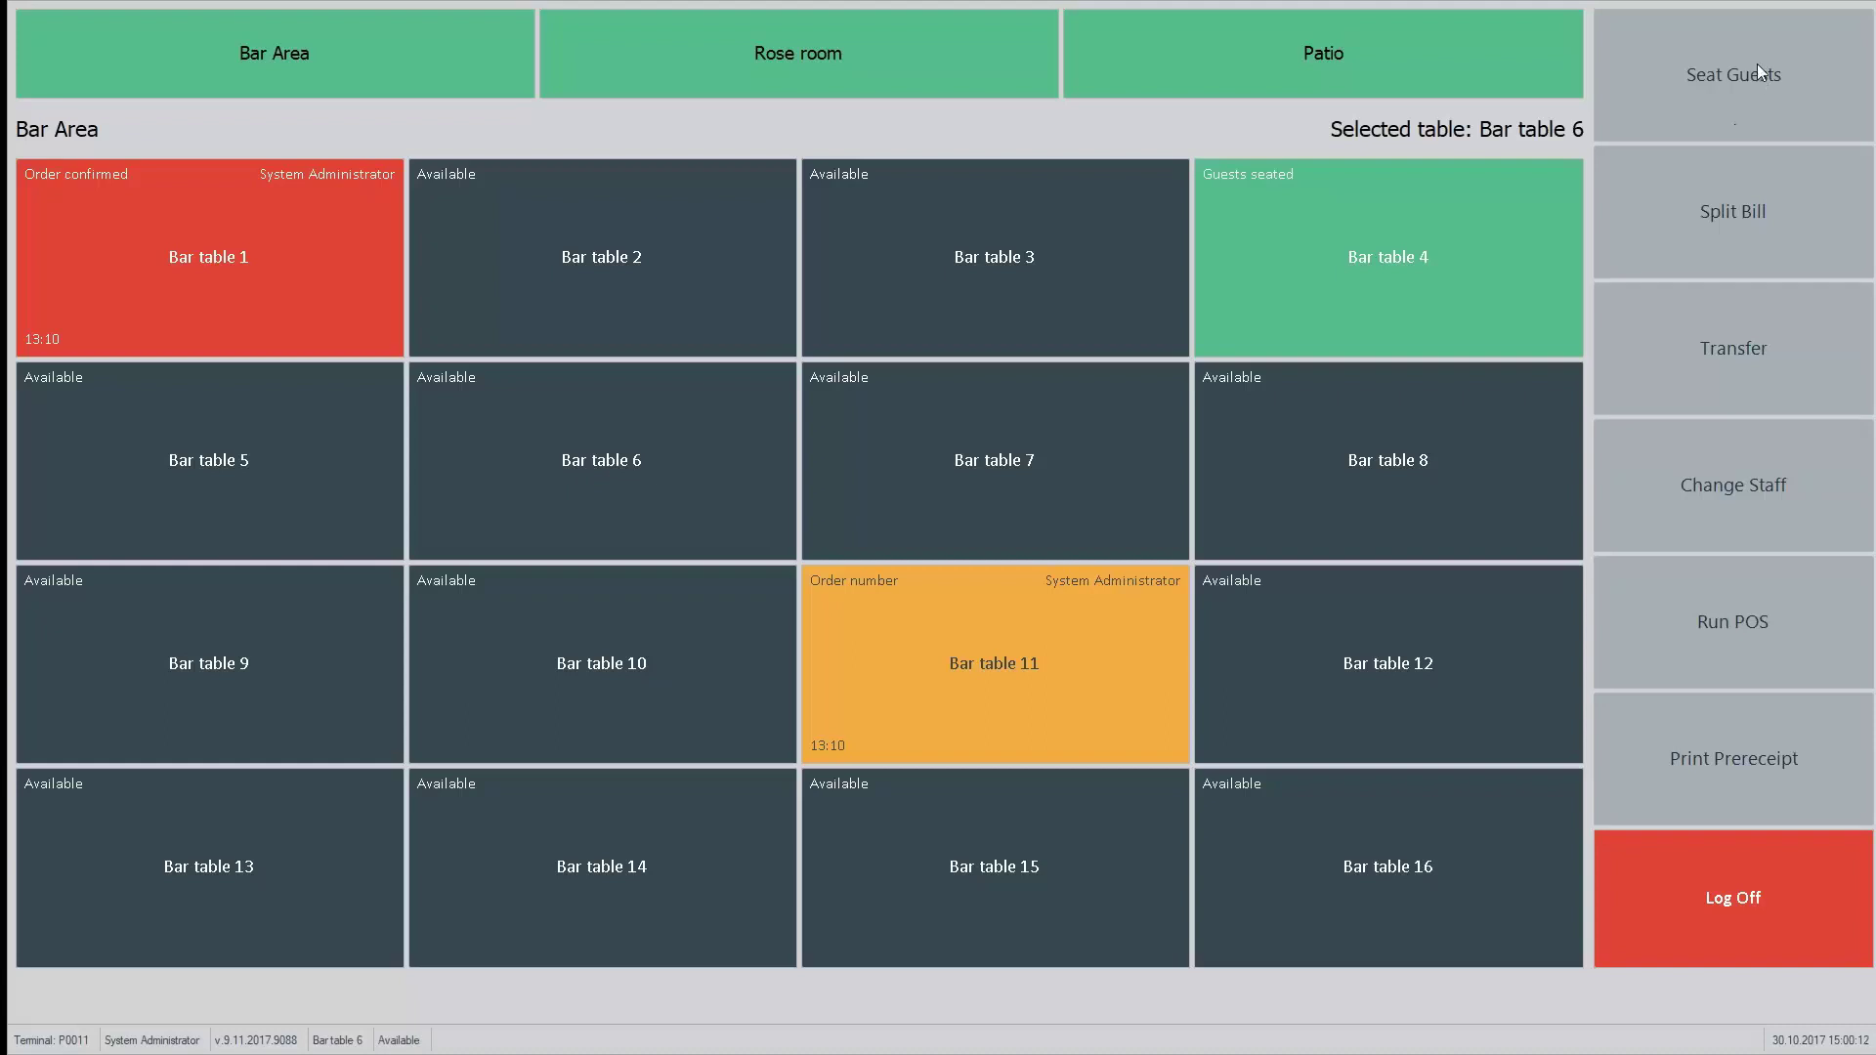
click(1716, 96)
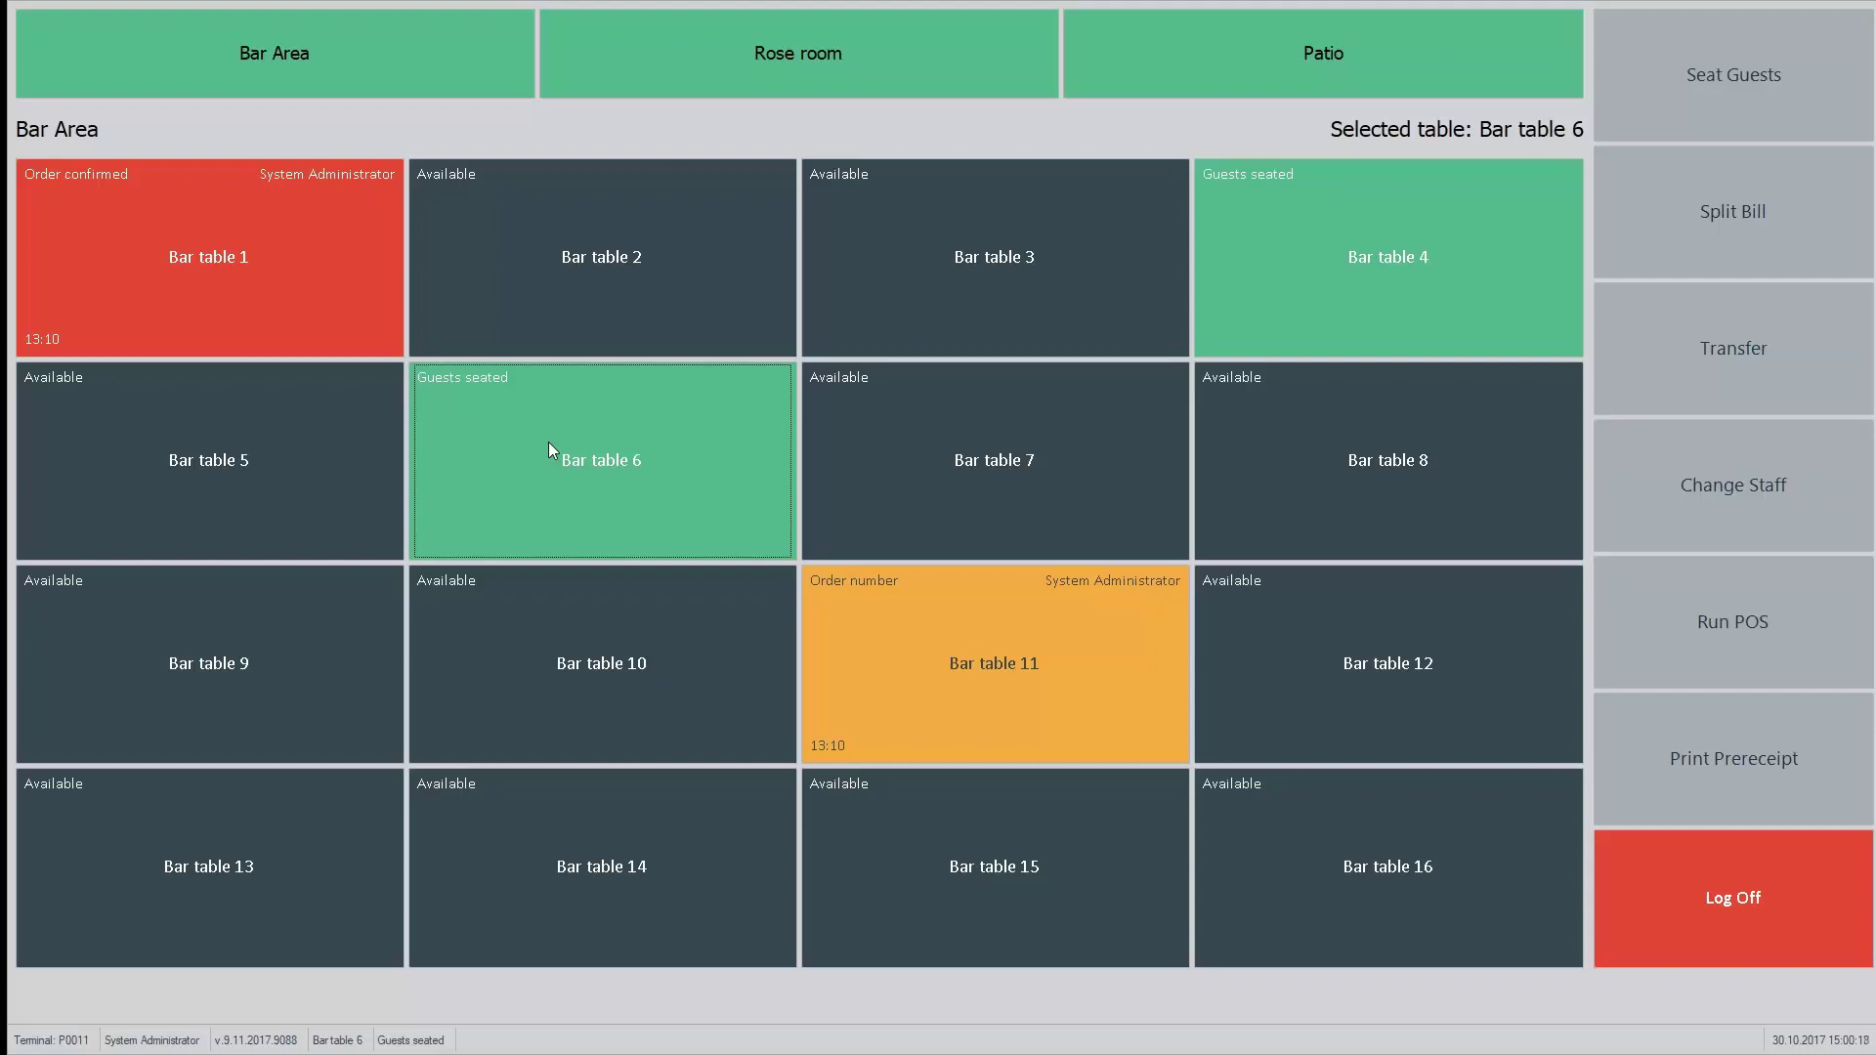
click(643, 473)
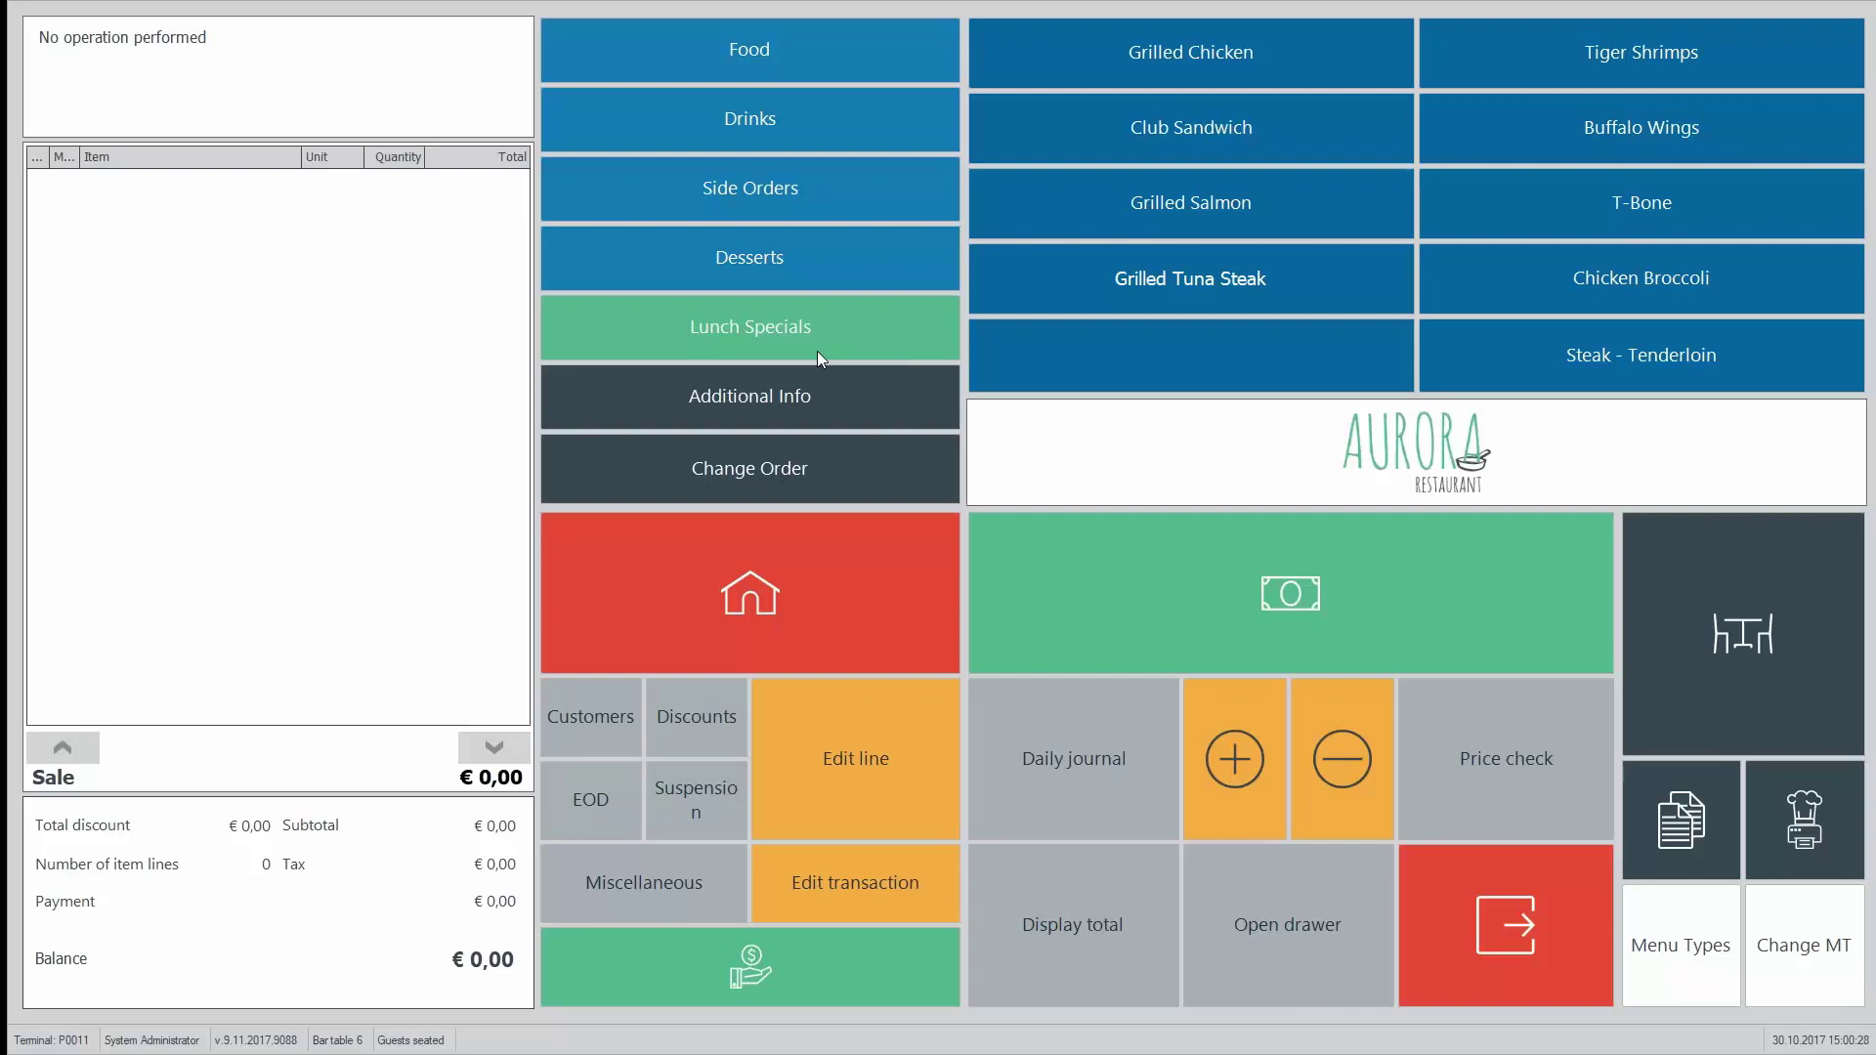
Step: Order Grilled Chicken, Club Sandwich, Grilled Salmon, Water, Soda Orange and Soda Lime (€37,30) and send it
click(1236, 68)
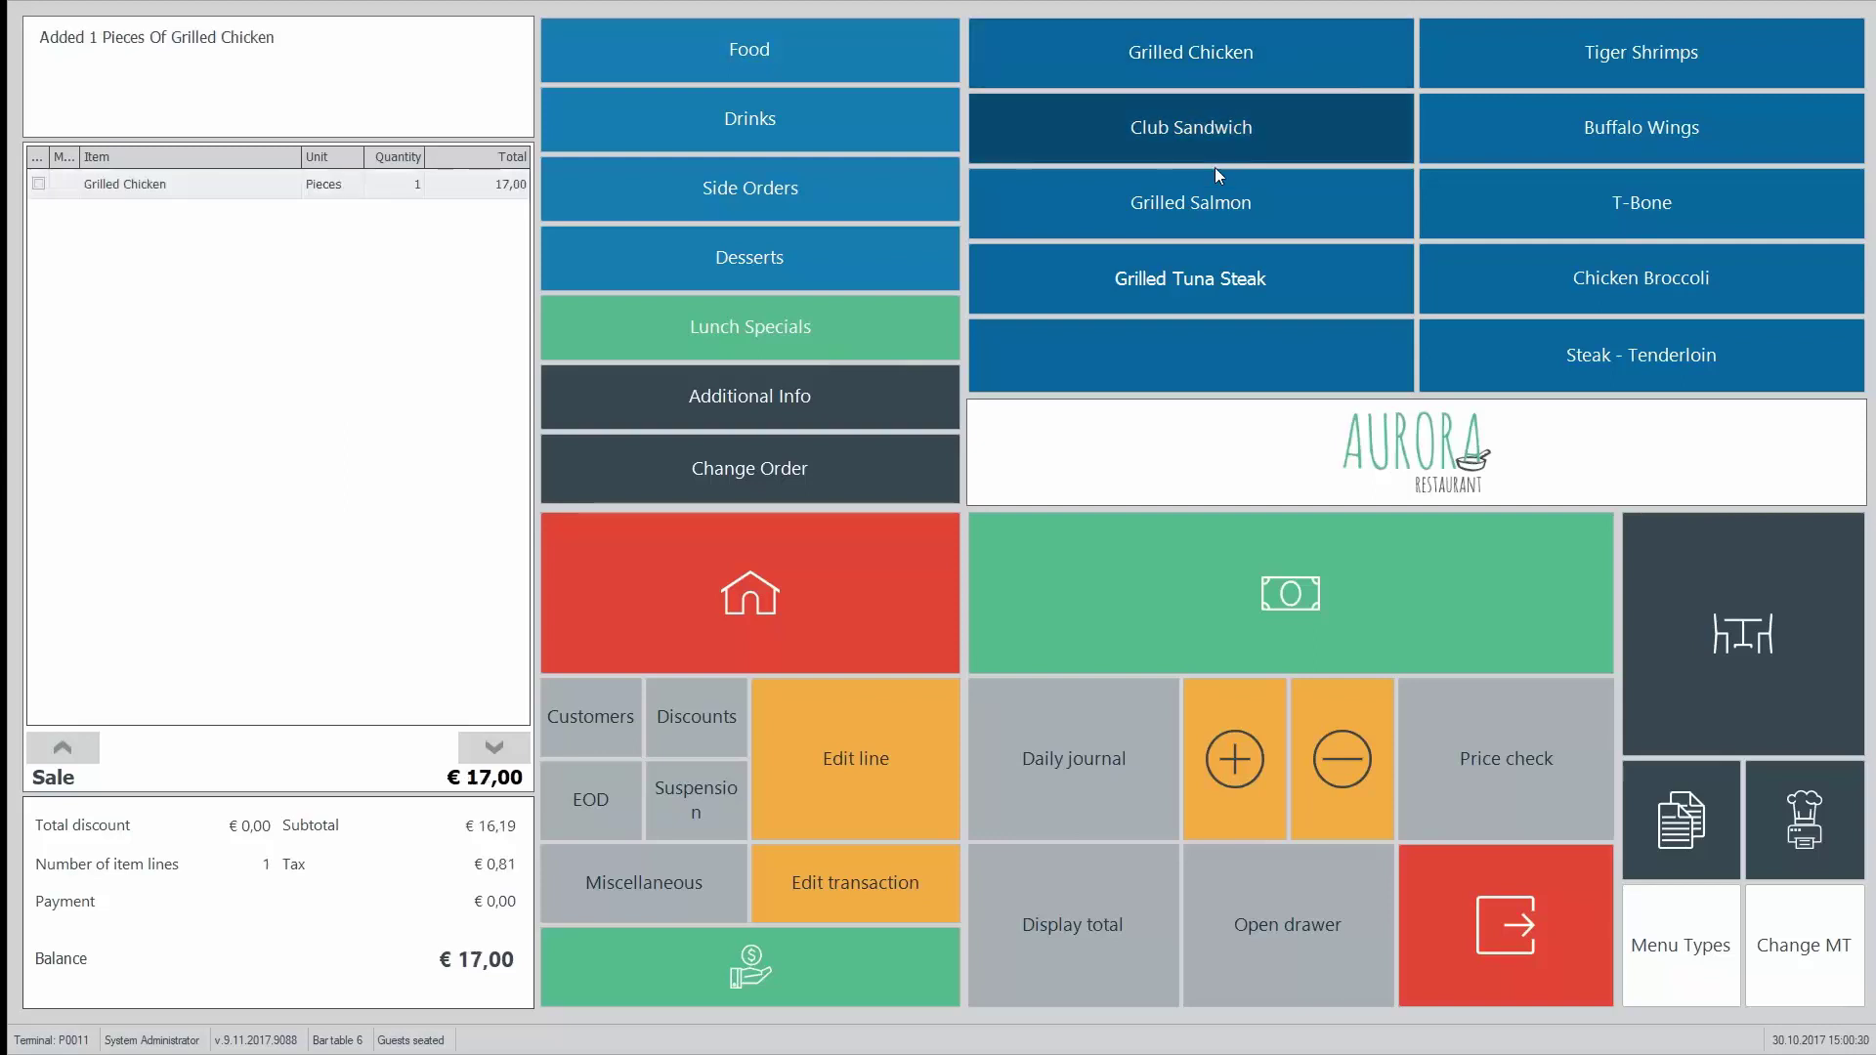
click(1217, 143)
click(1206, 204)
click(751, 122)
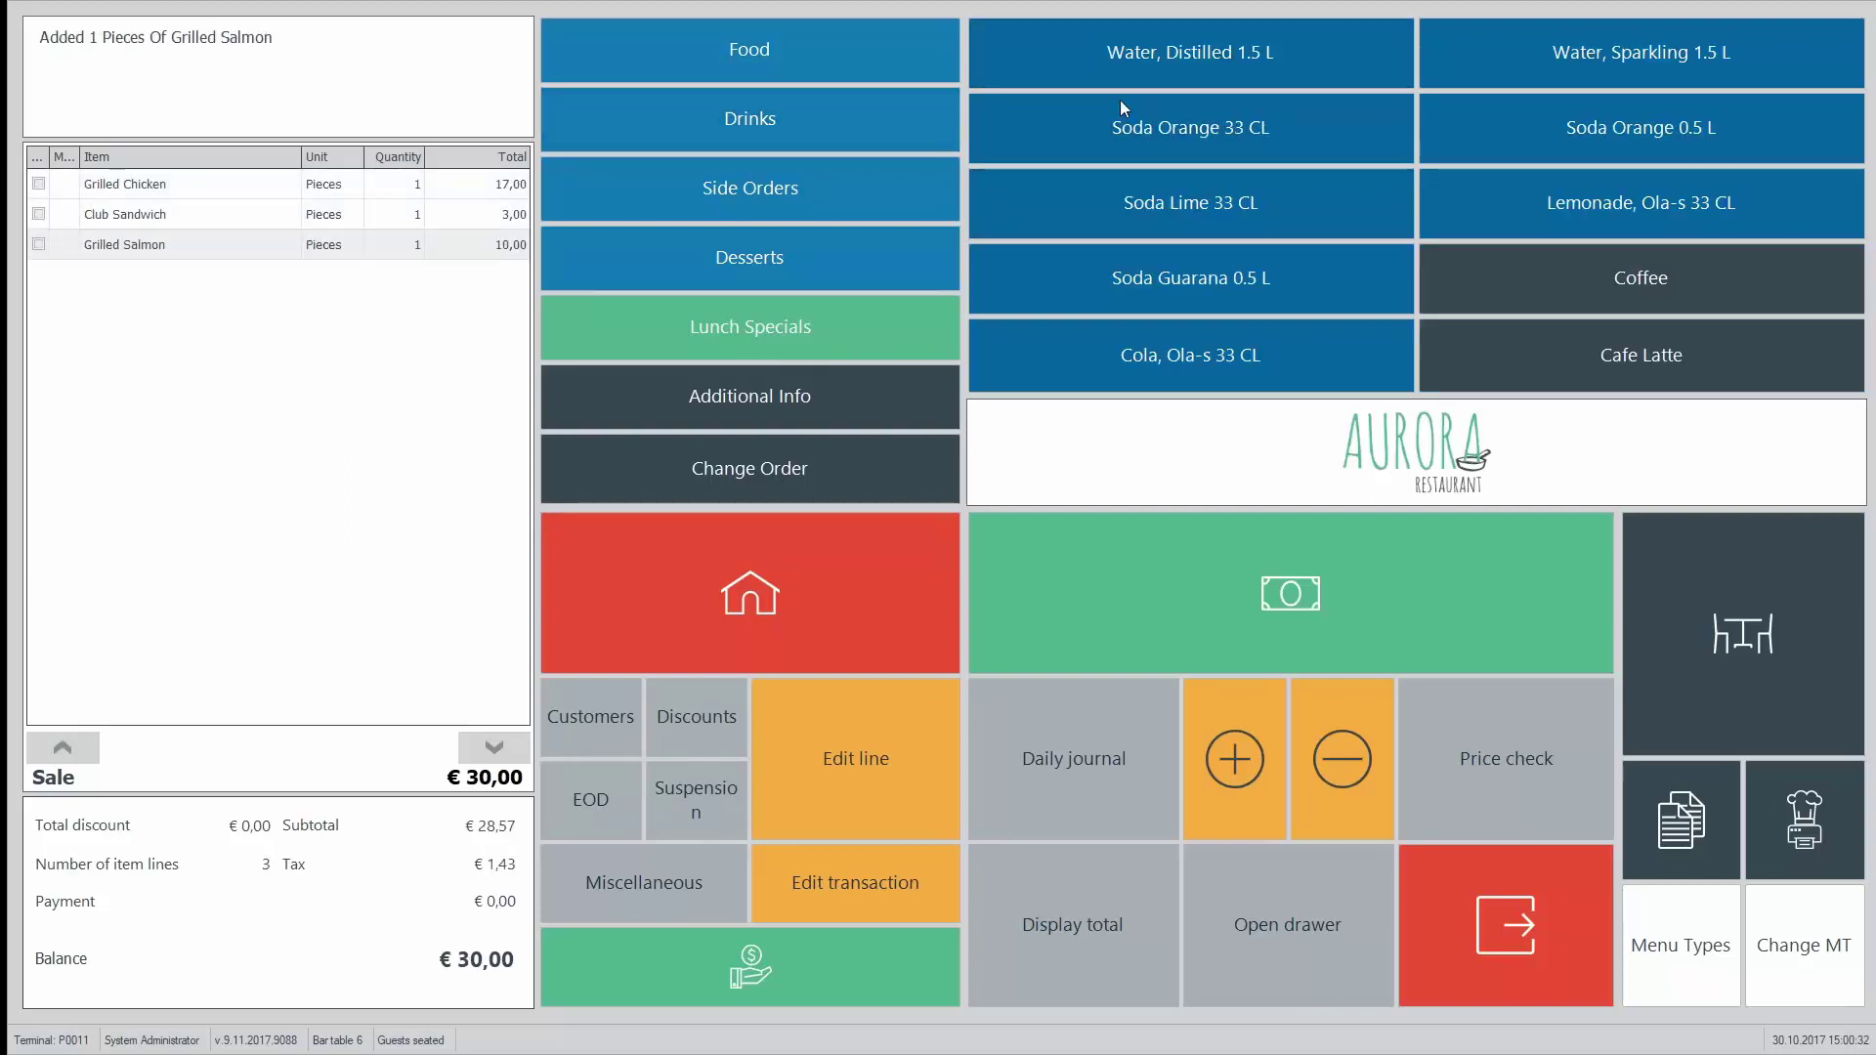
click(1122, 80)
click(1144, 137)
click(1132, 232)
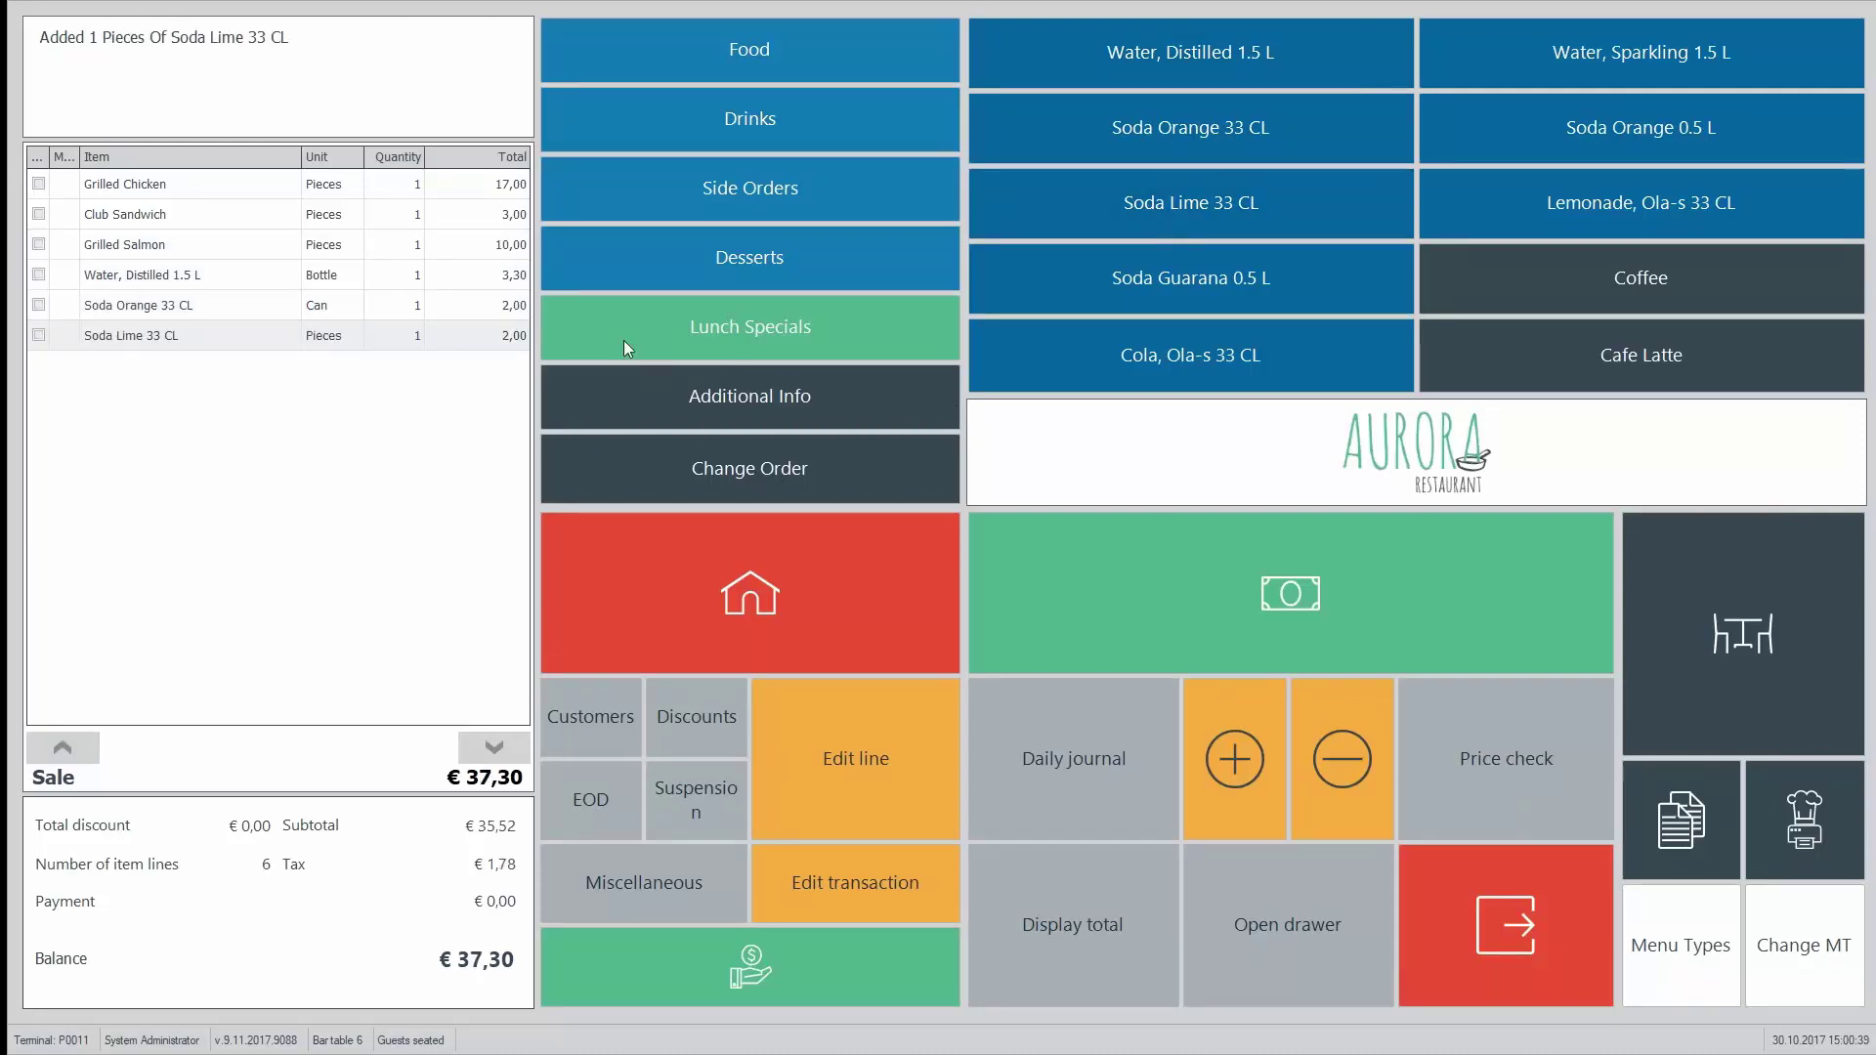
click(1763, 613)
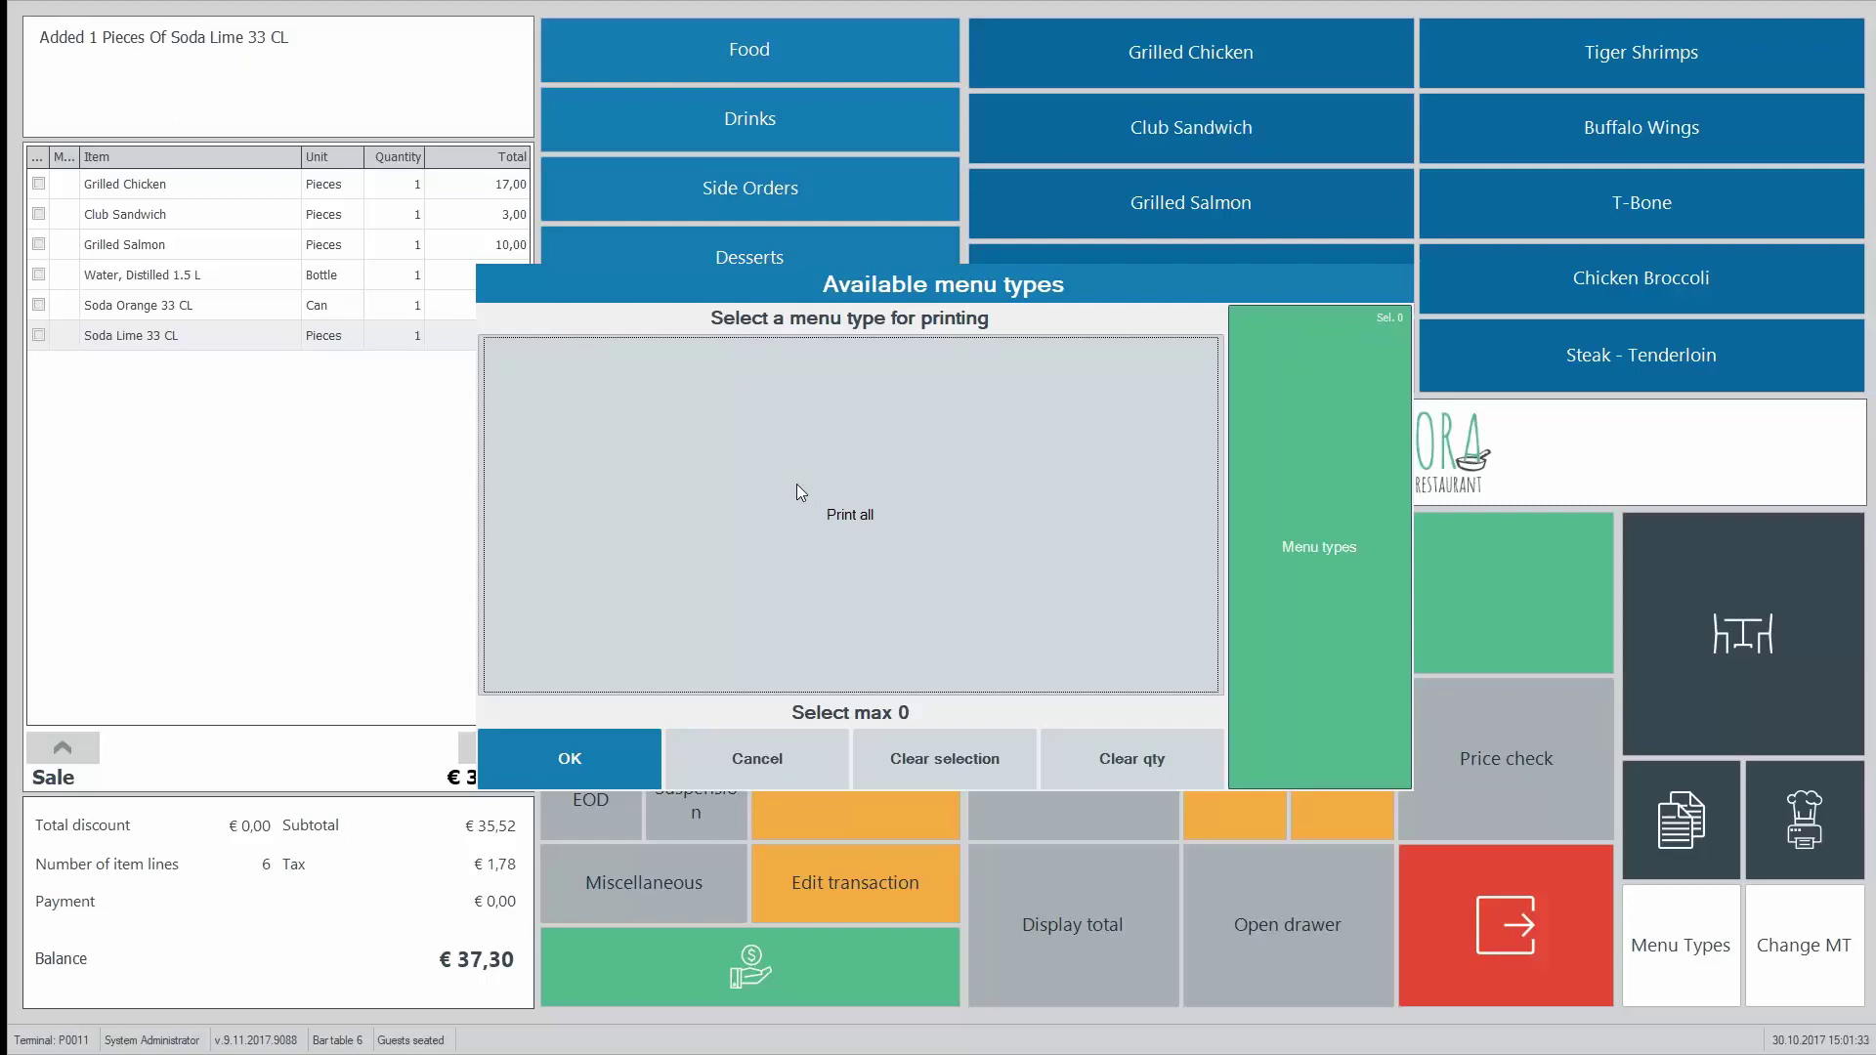
Step: Print all menu types to the kitchen and reopen Bar table 6's €37,30 order
click(733, 592)
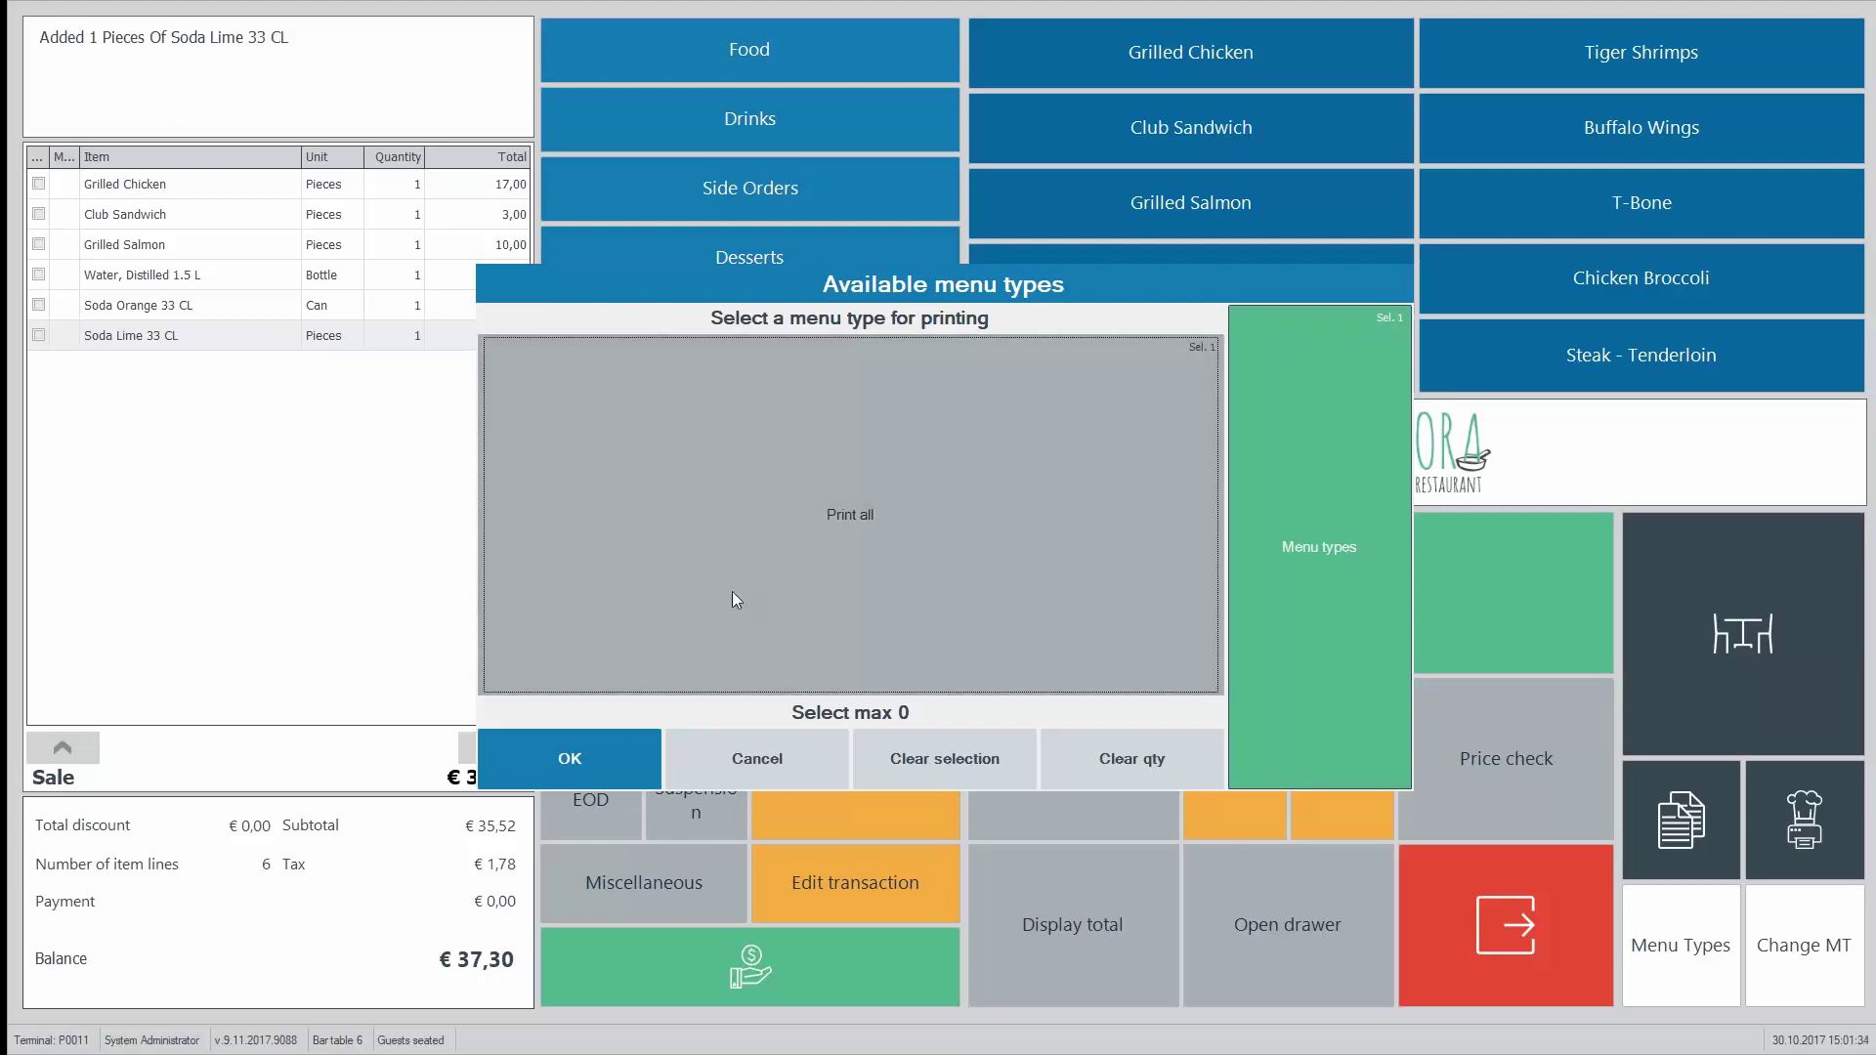
click(579, 749)
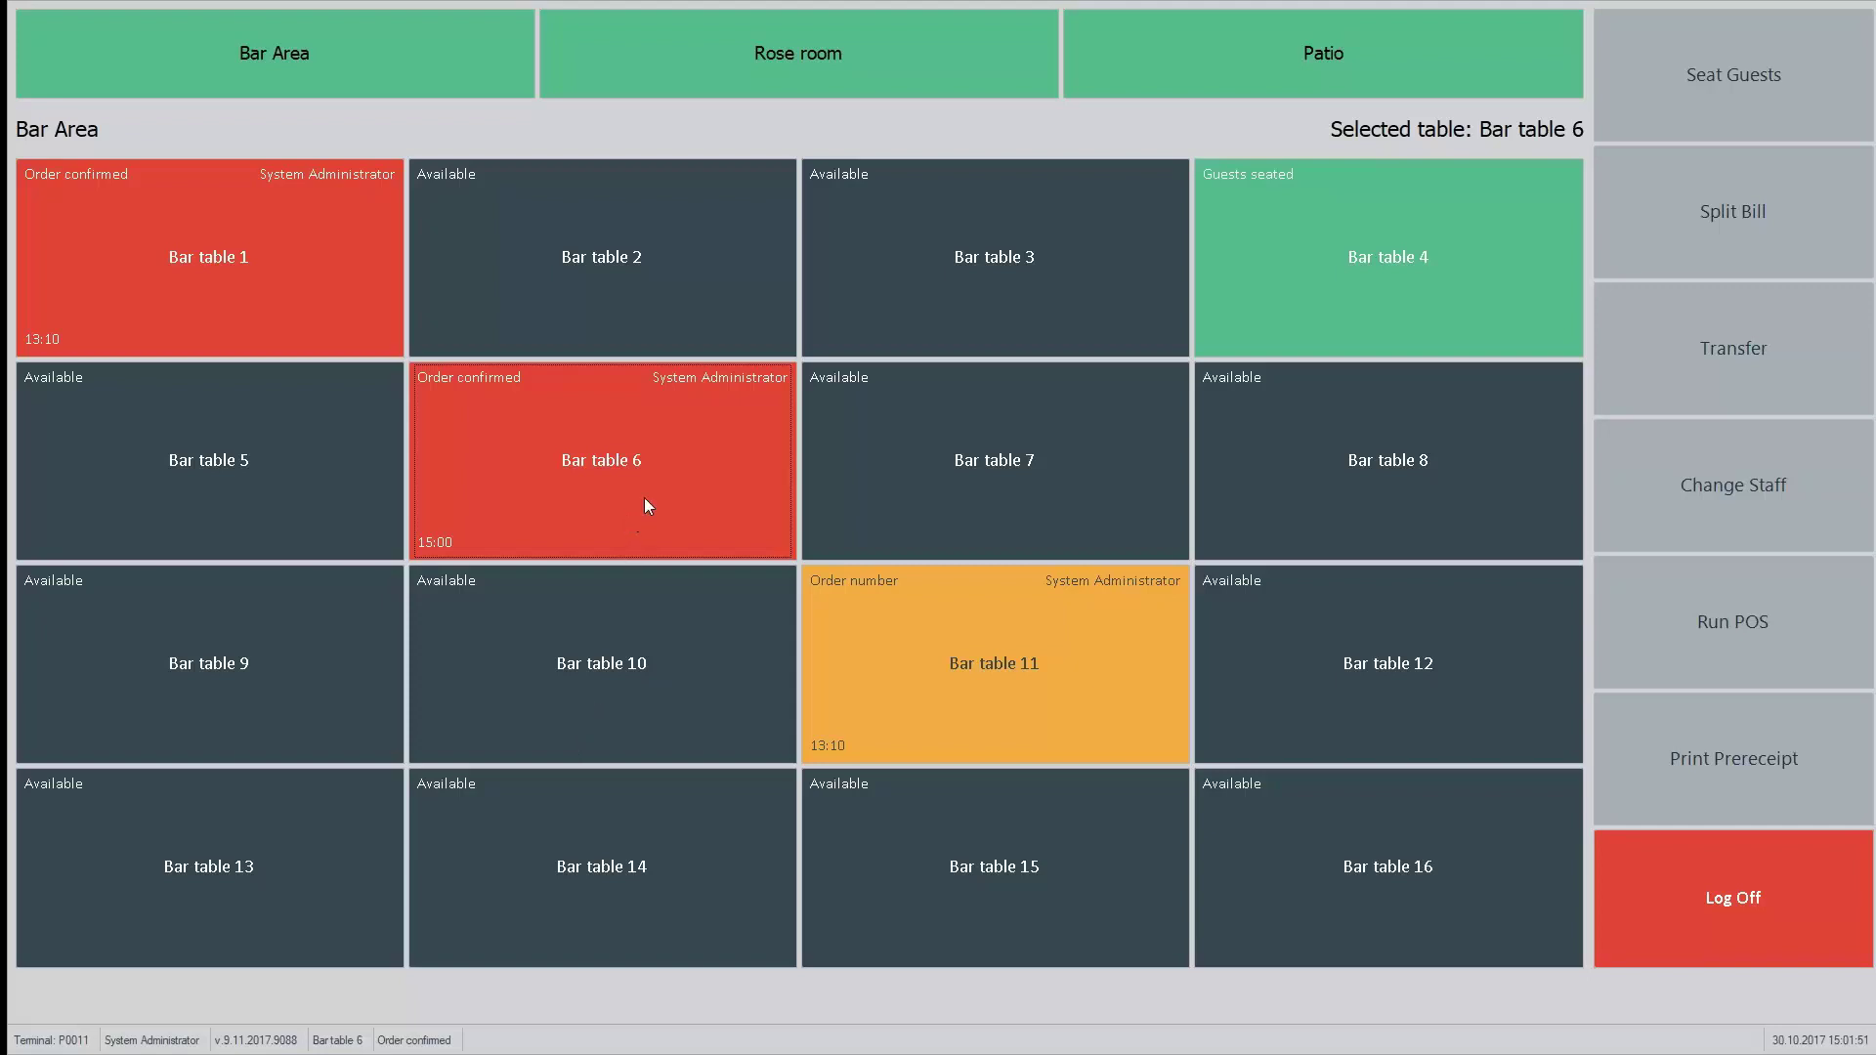
click(641, 431)
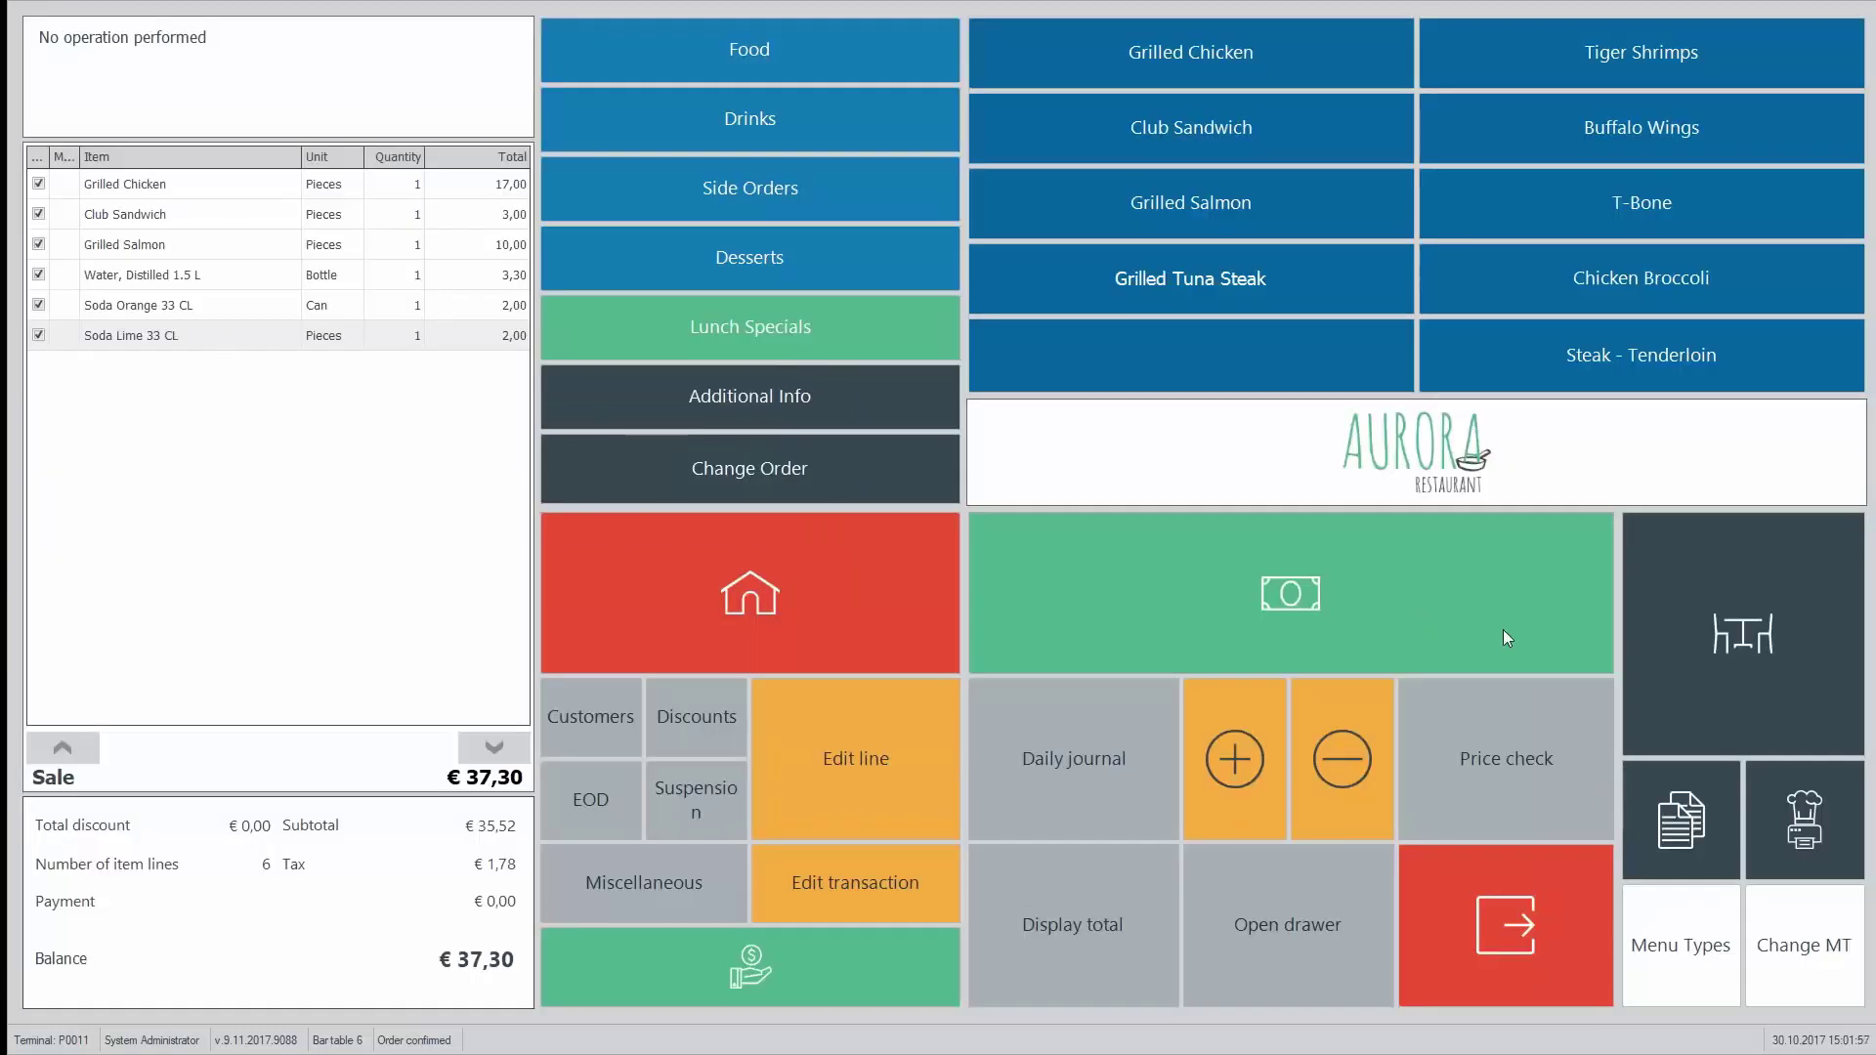
Step: Split Grilled Chicken and Water onto a separate bill from table 6's order
click(1695, 819)
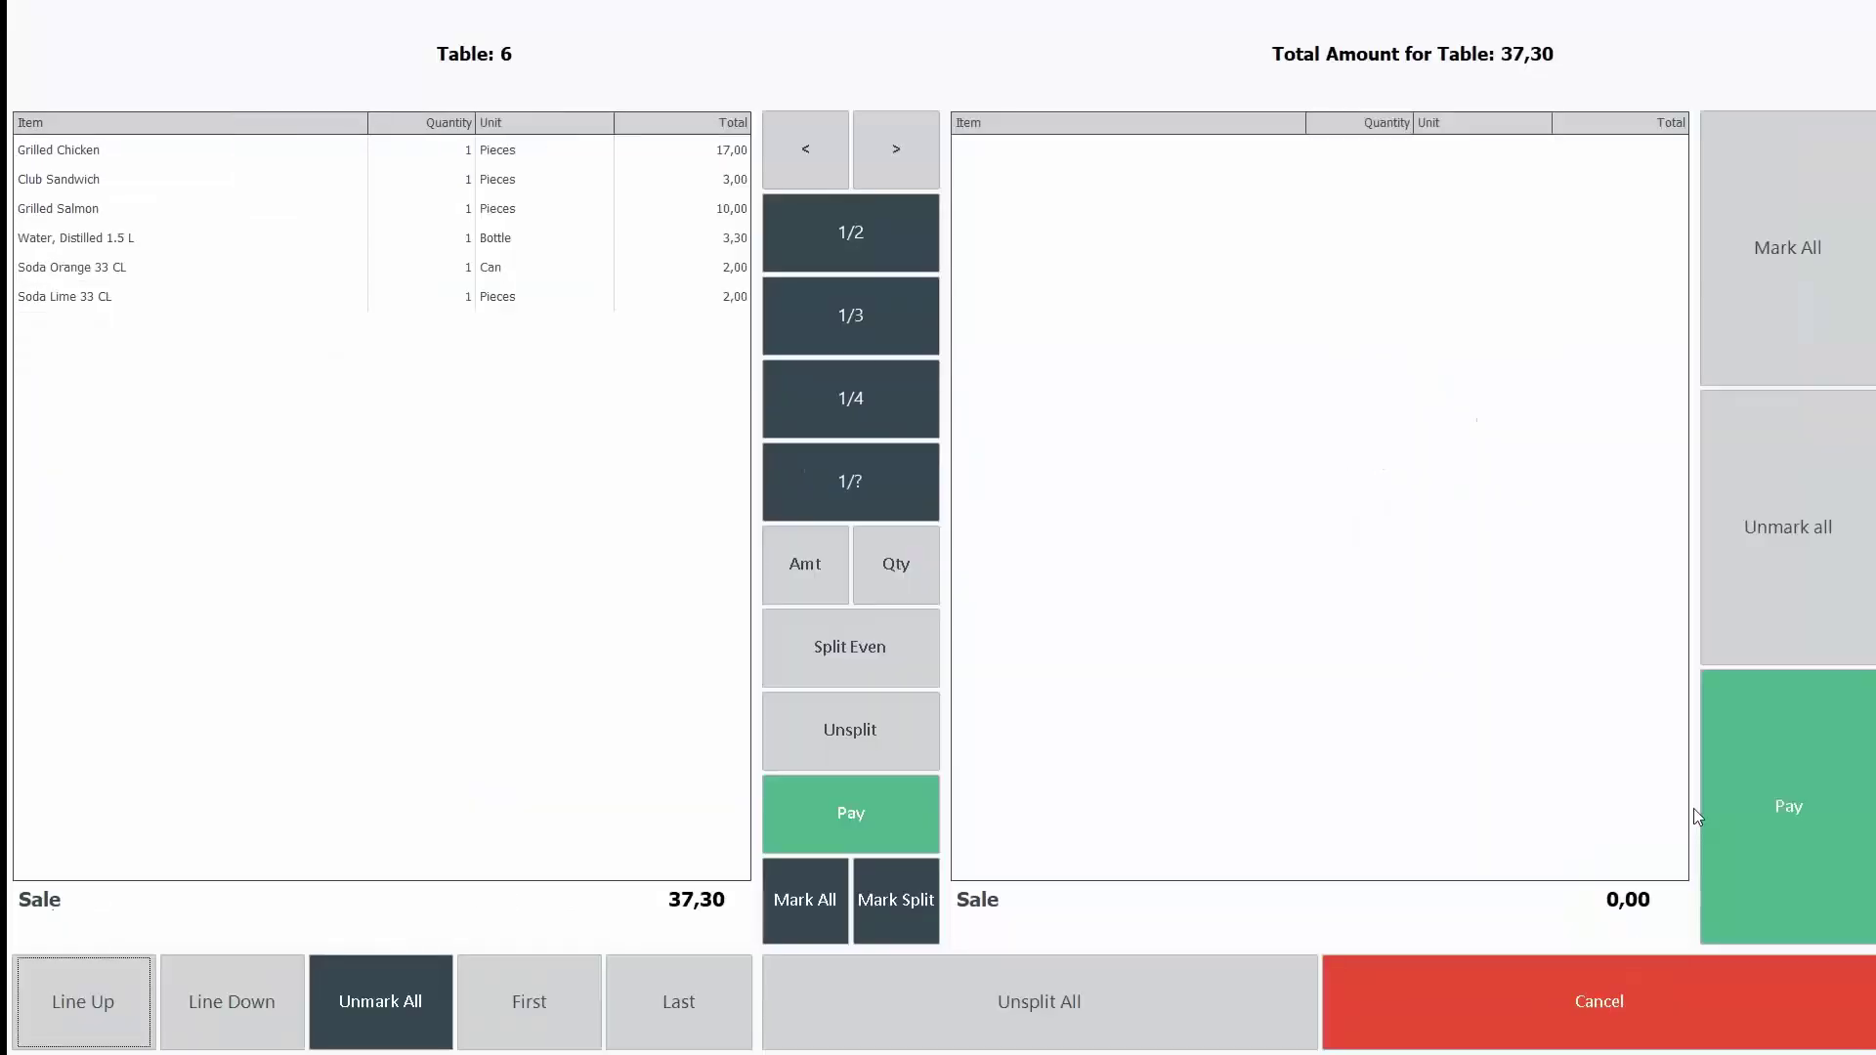
click(199, 149)
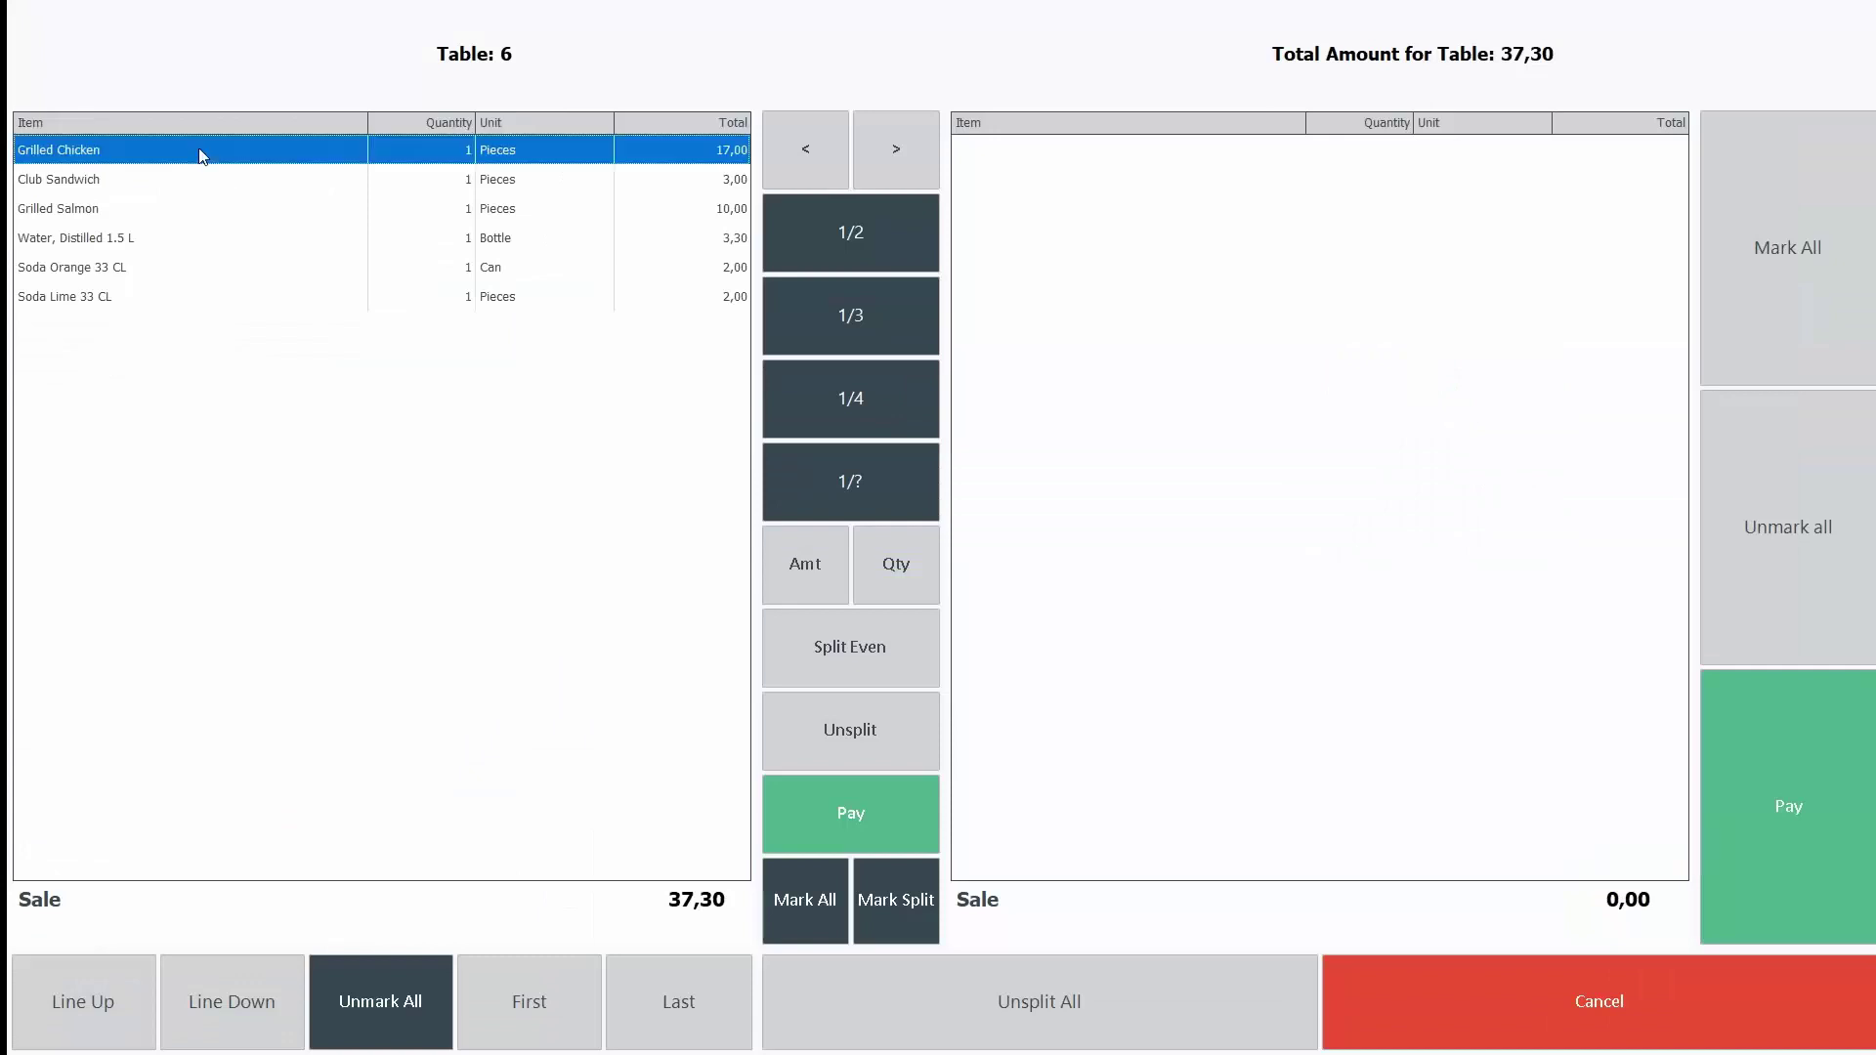
click(192, 240)
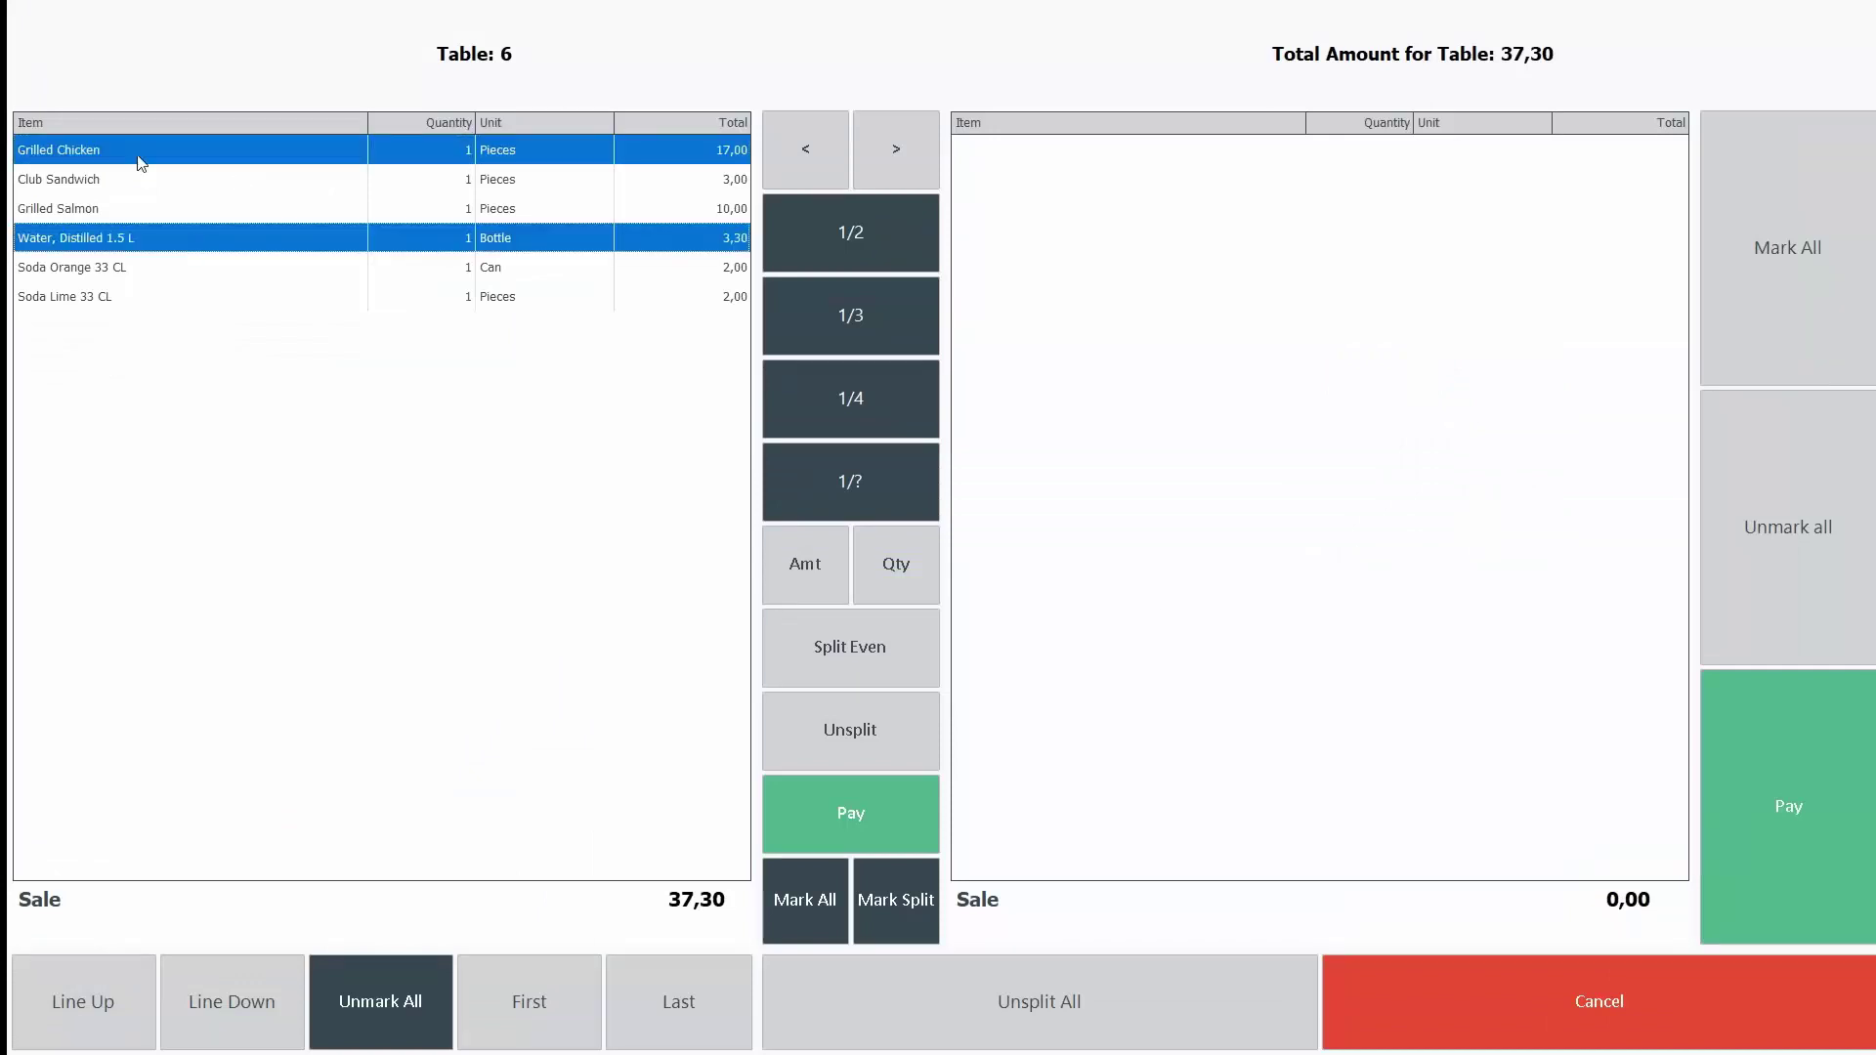
click(893, 142)
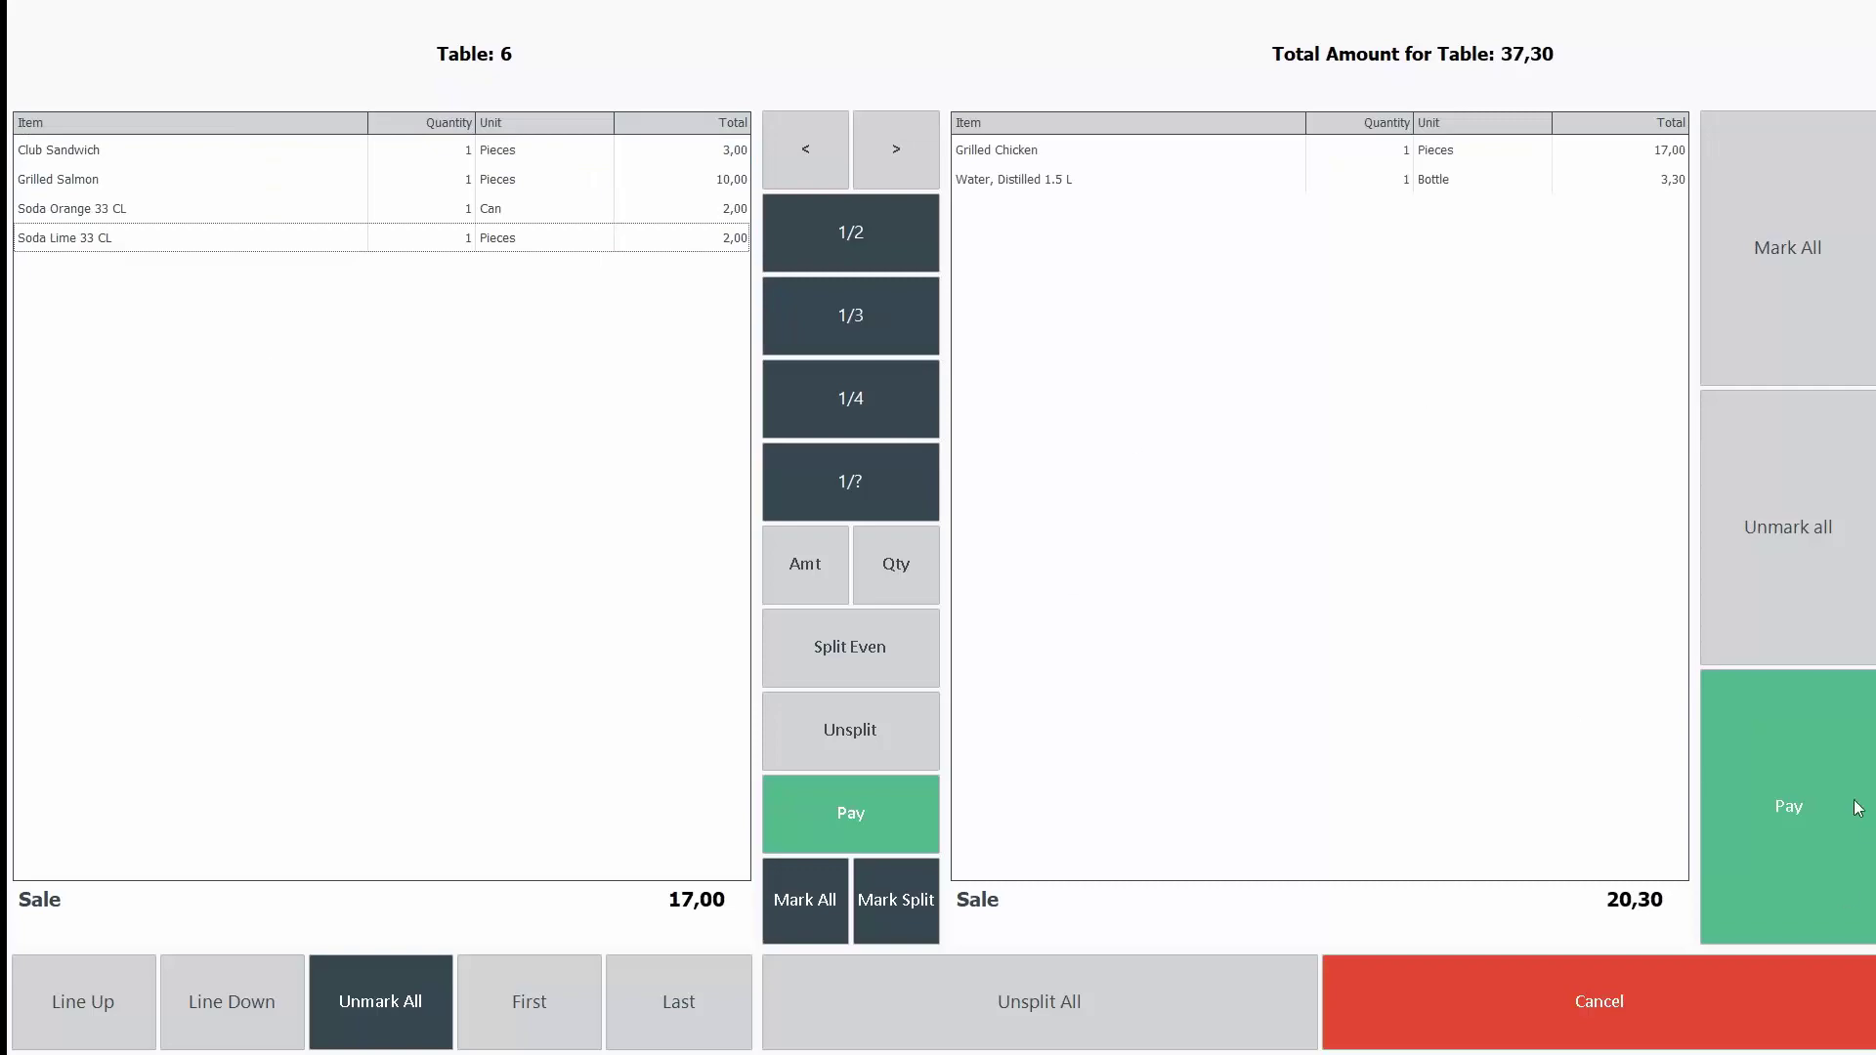
Step: Pay the separated €20,30 bill in cash with the exact amount
click(1818, 764)
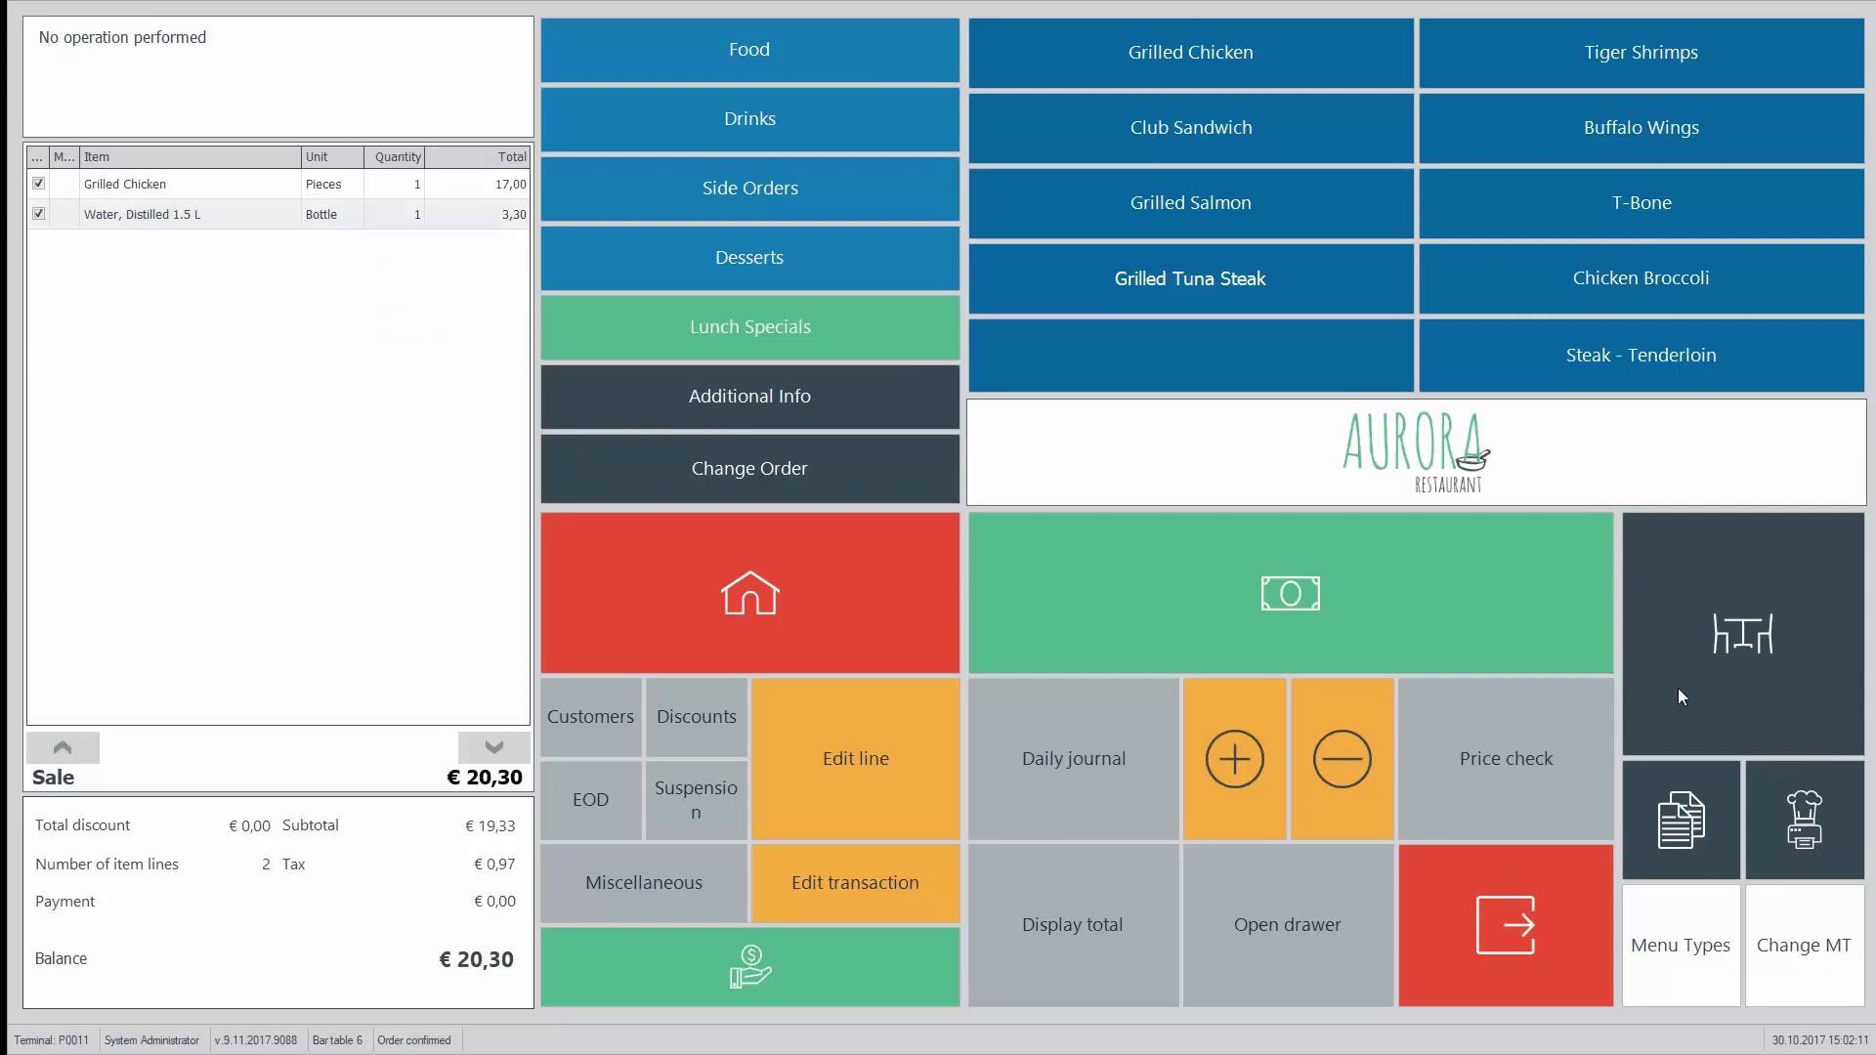
click(1294, 631)
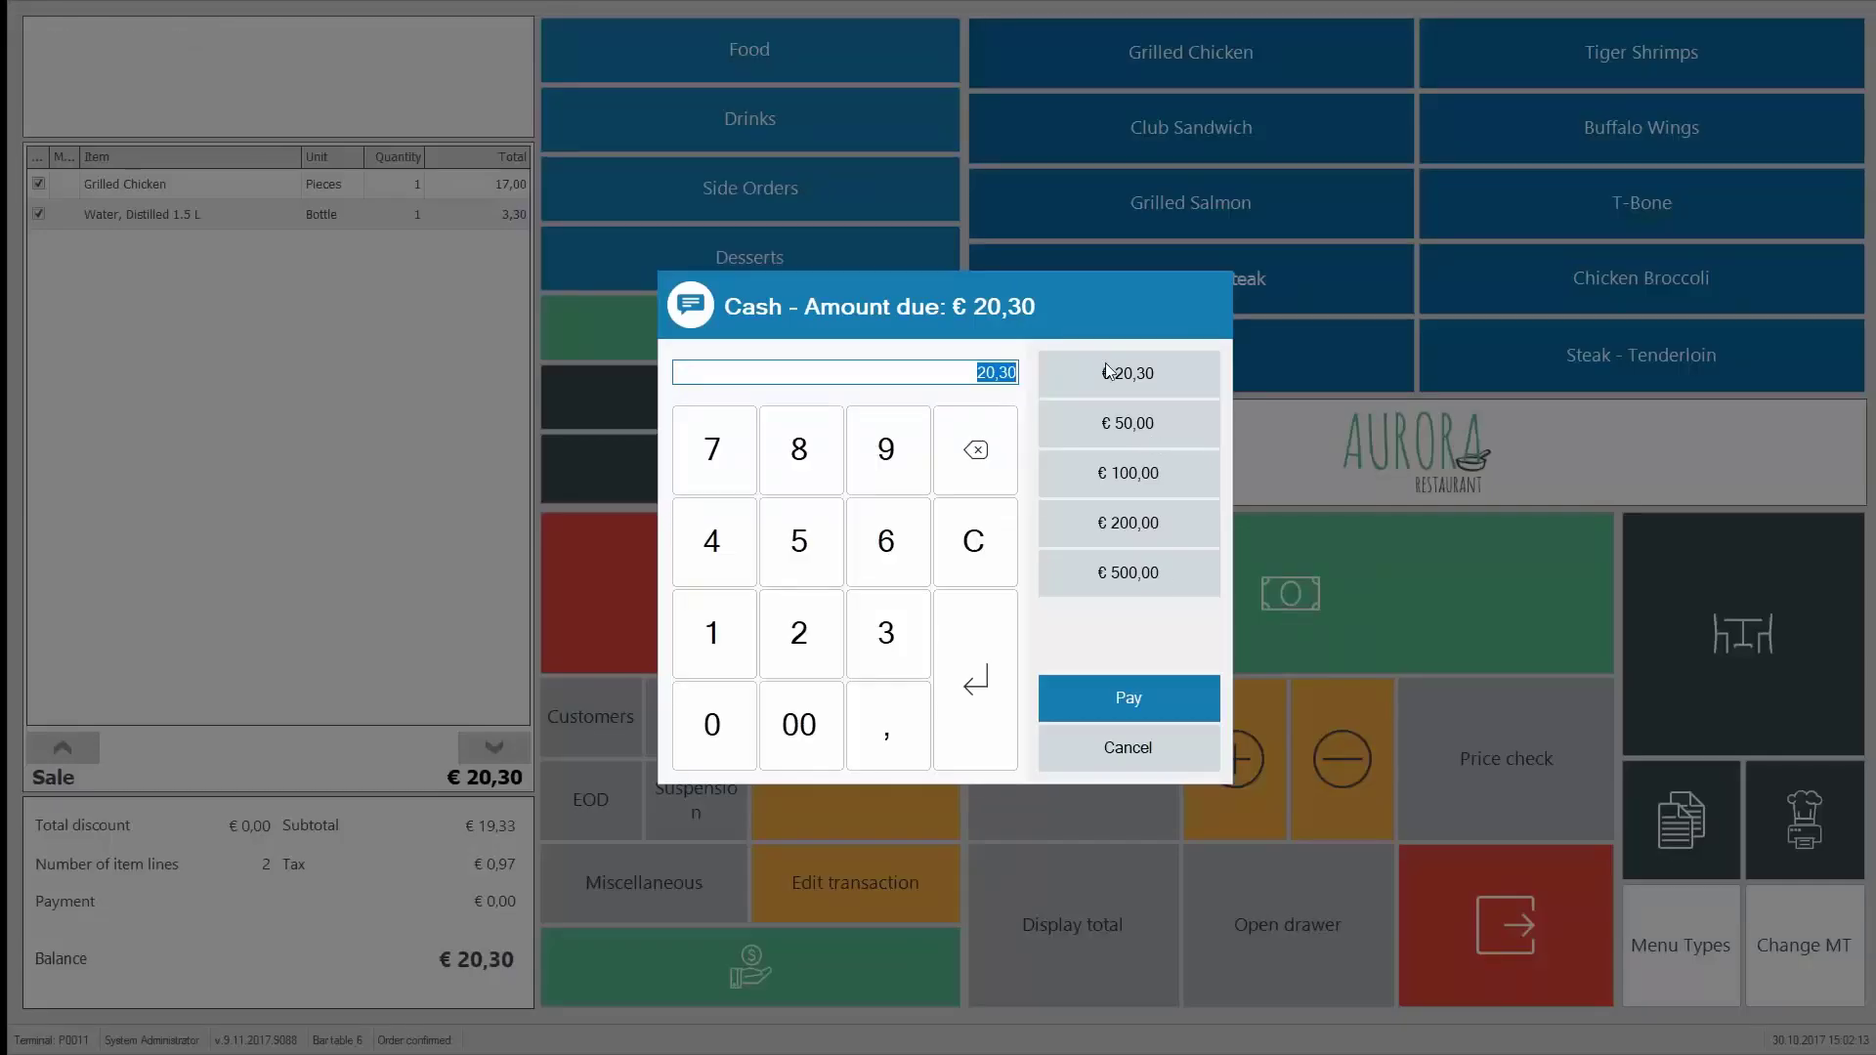
click(1105, 361)
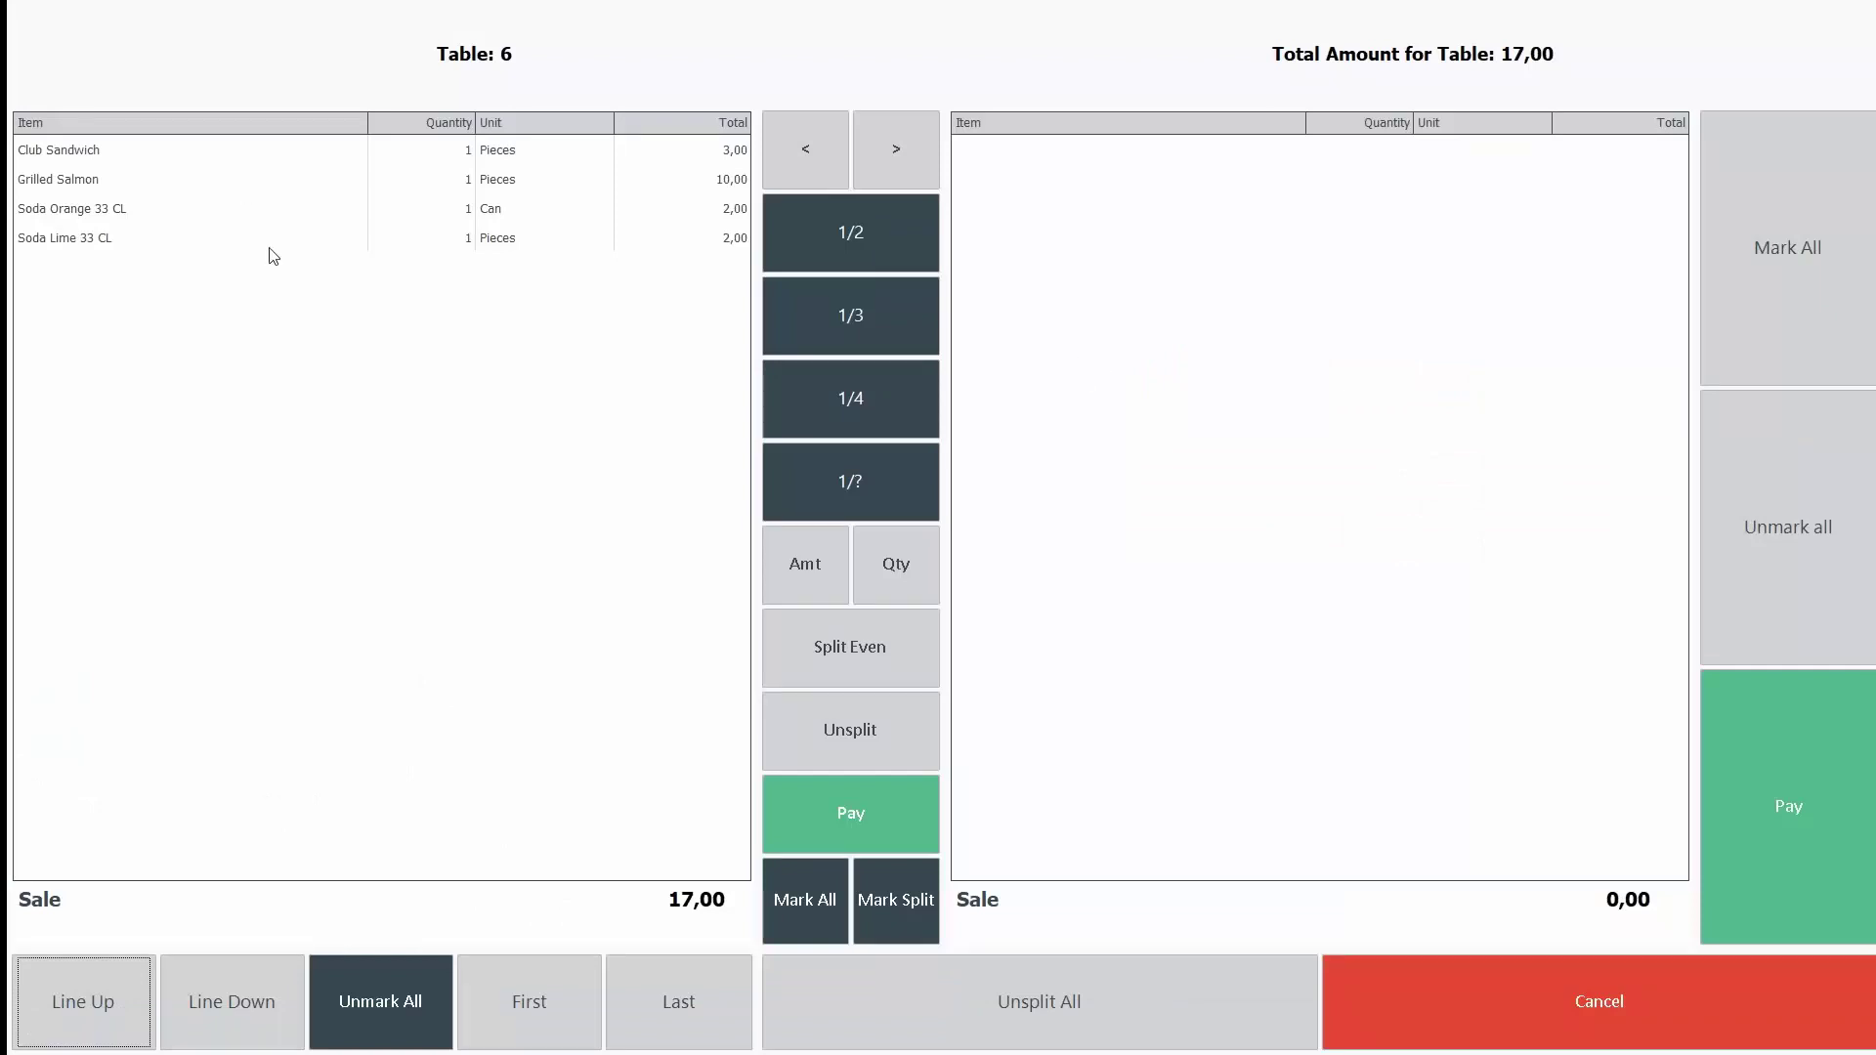
Step: Split off half the Grilled Salmon and move the Soda Orange 33 CL onto the split bill
click(246, 192)
click(248, 200)
click(884, 241)
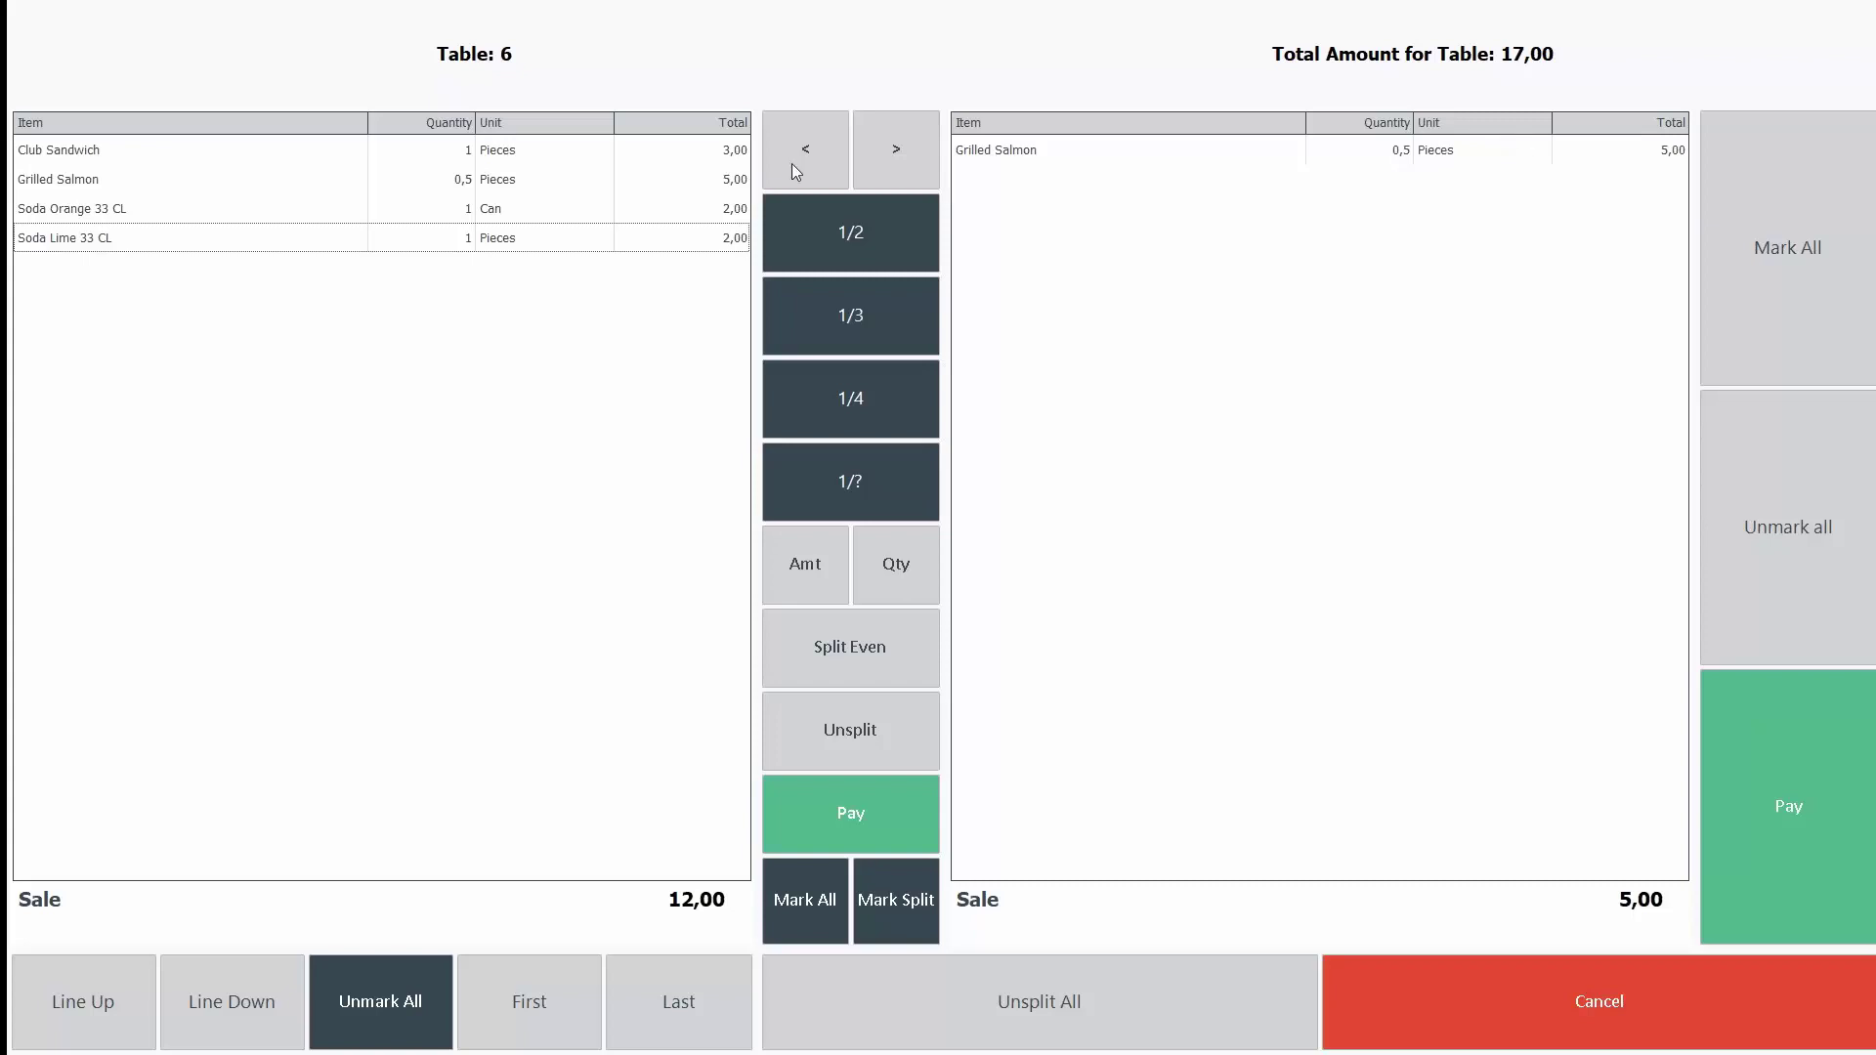
click(407, 213)
click(909, 151)
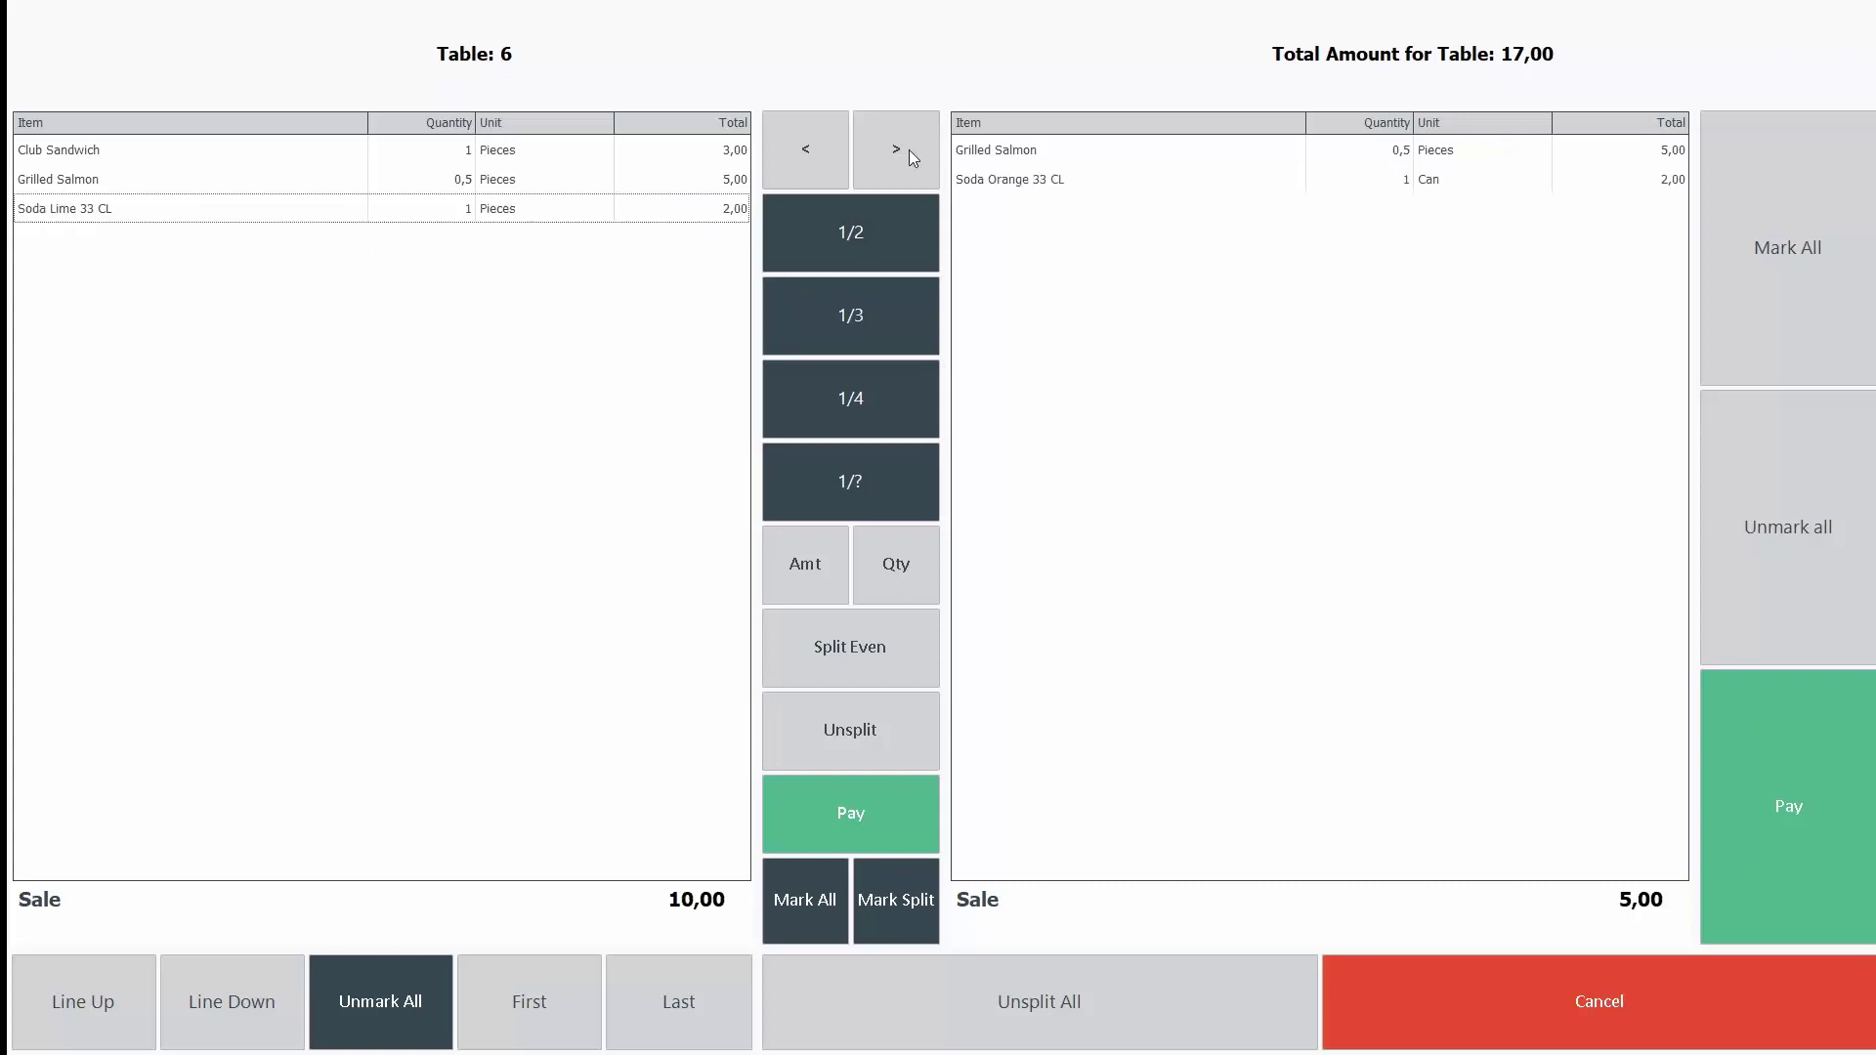
Step: Pay the € 7,00 share in exact cash, then bring the remaining € 10,00 to cash payment
click(1775, 770)
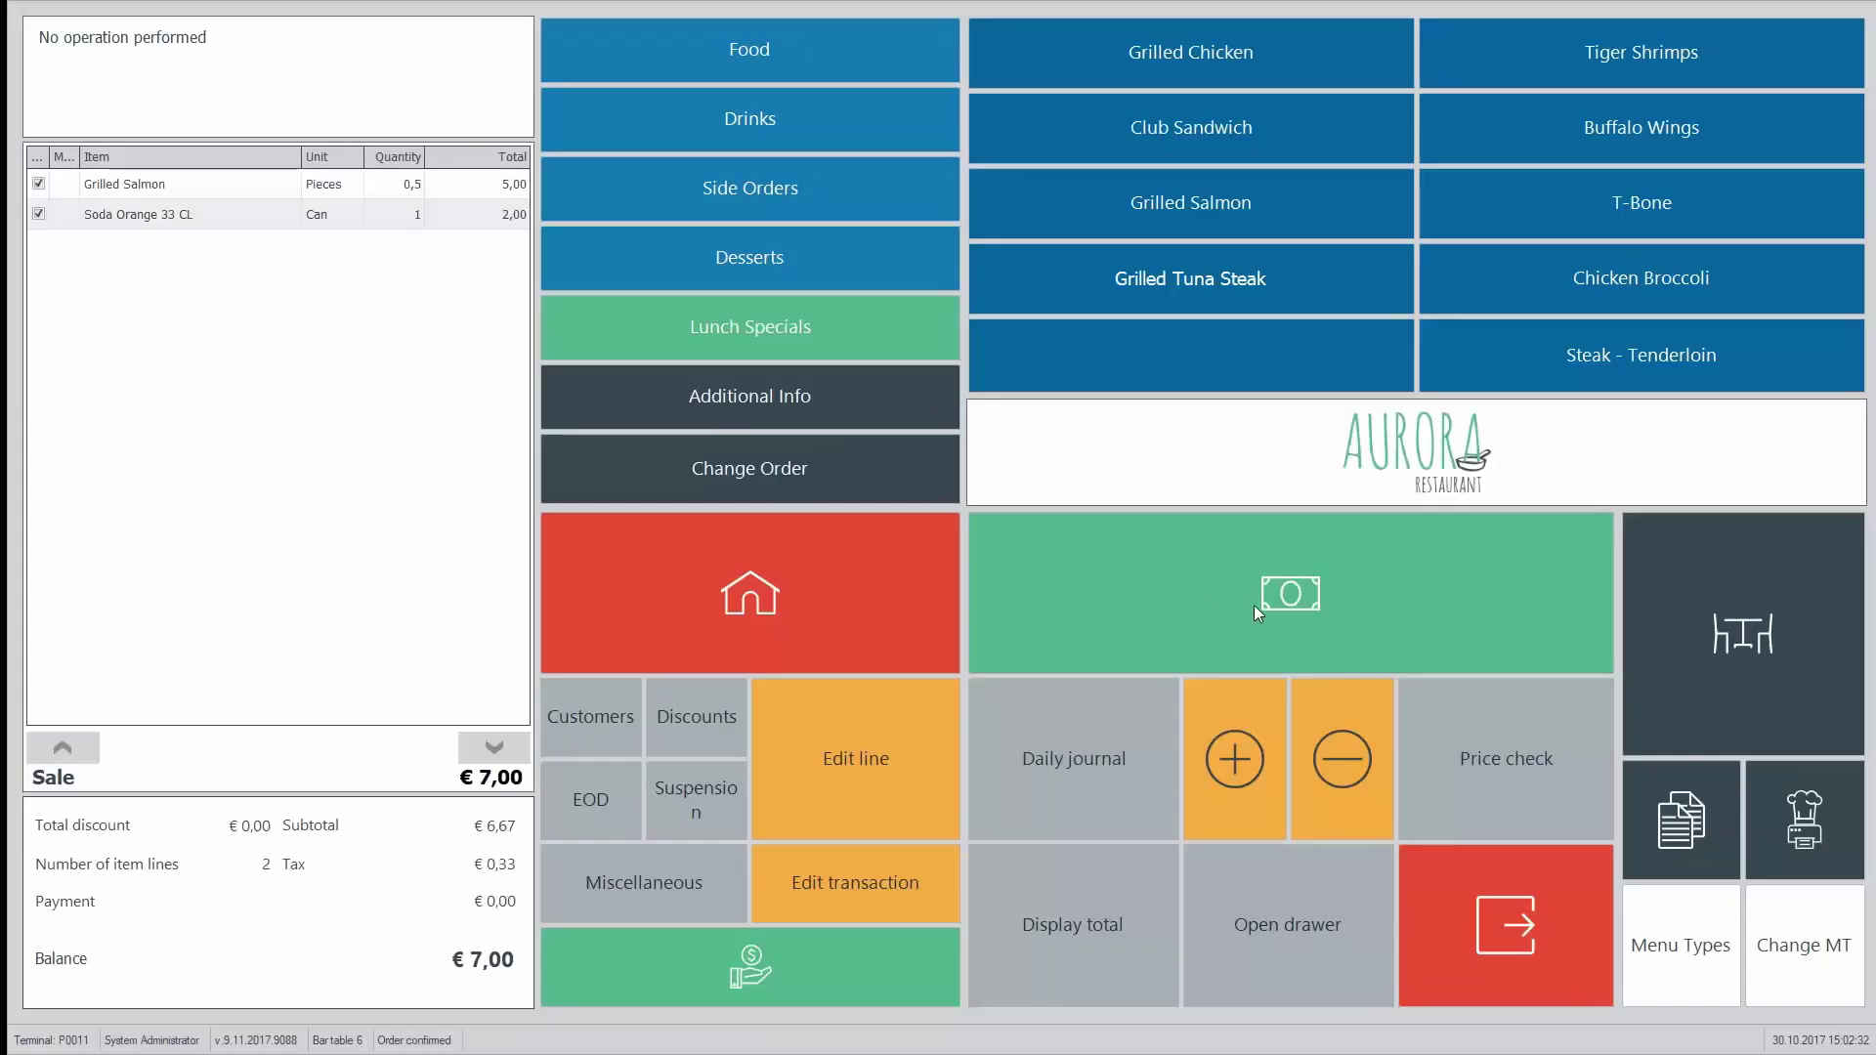
click(1254, 606)
click(1124, 408)
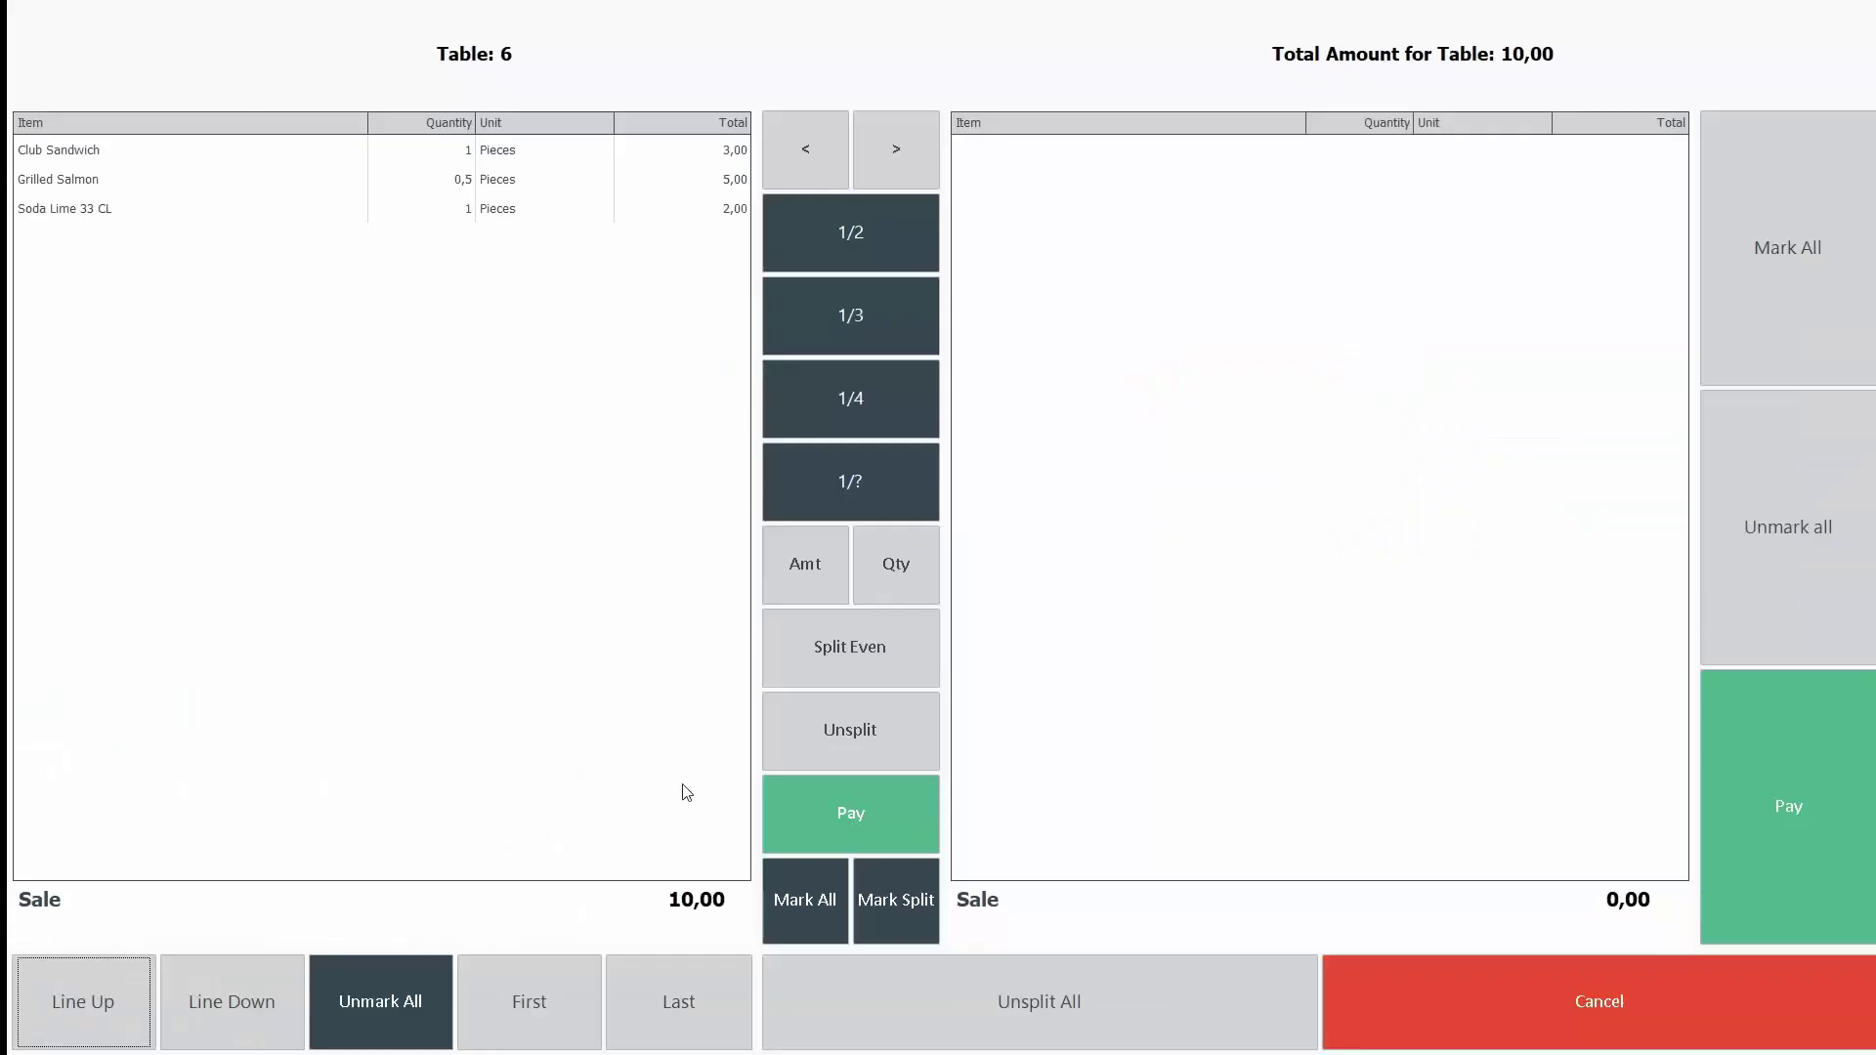
click(855, 807)
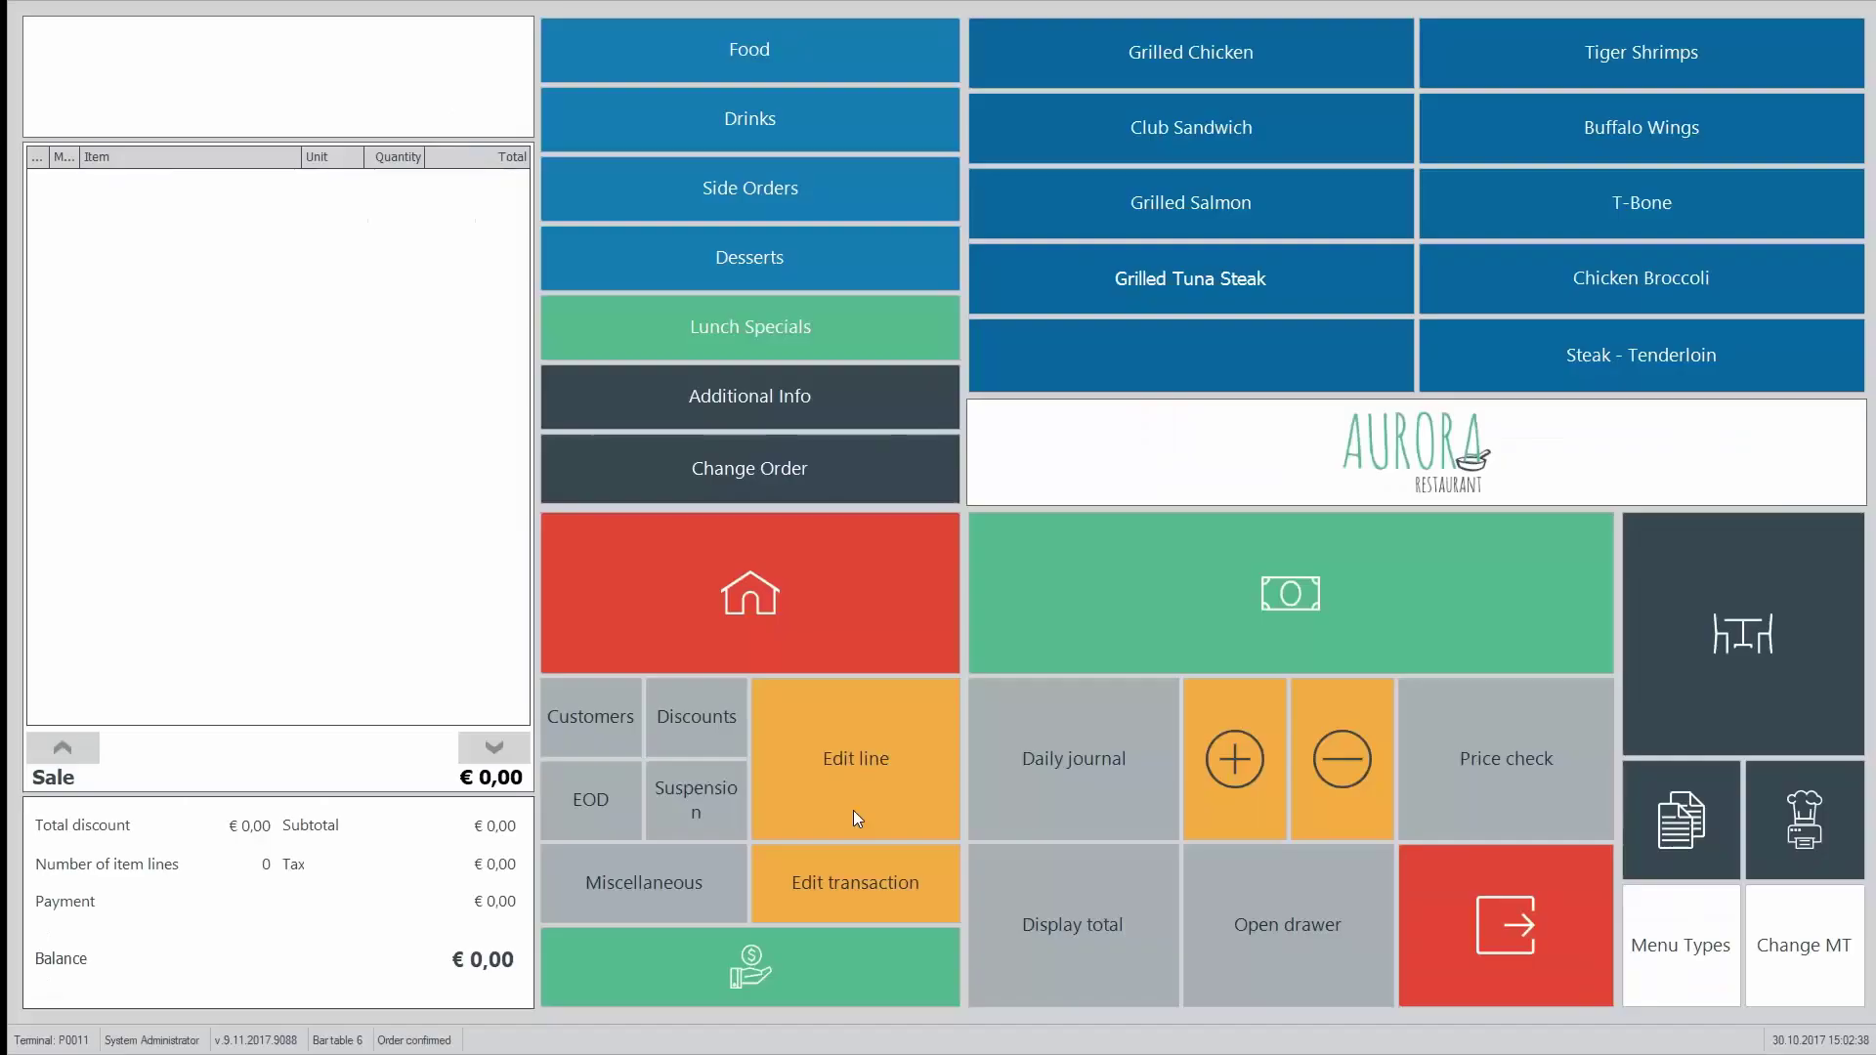
click(1267, 599)
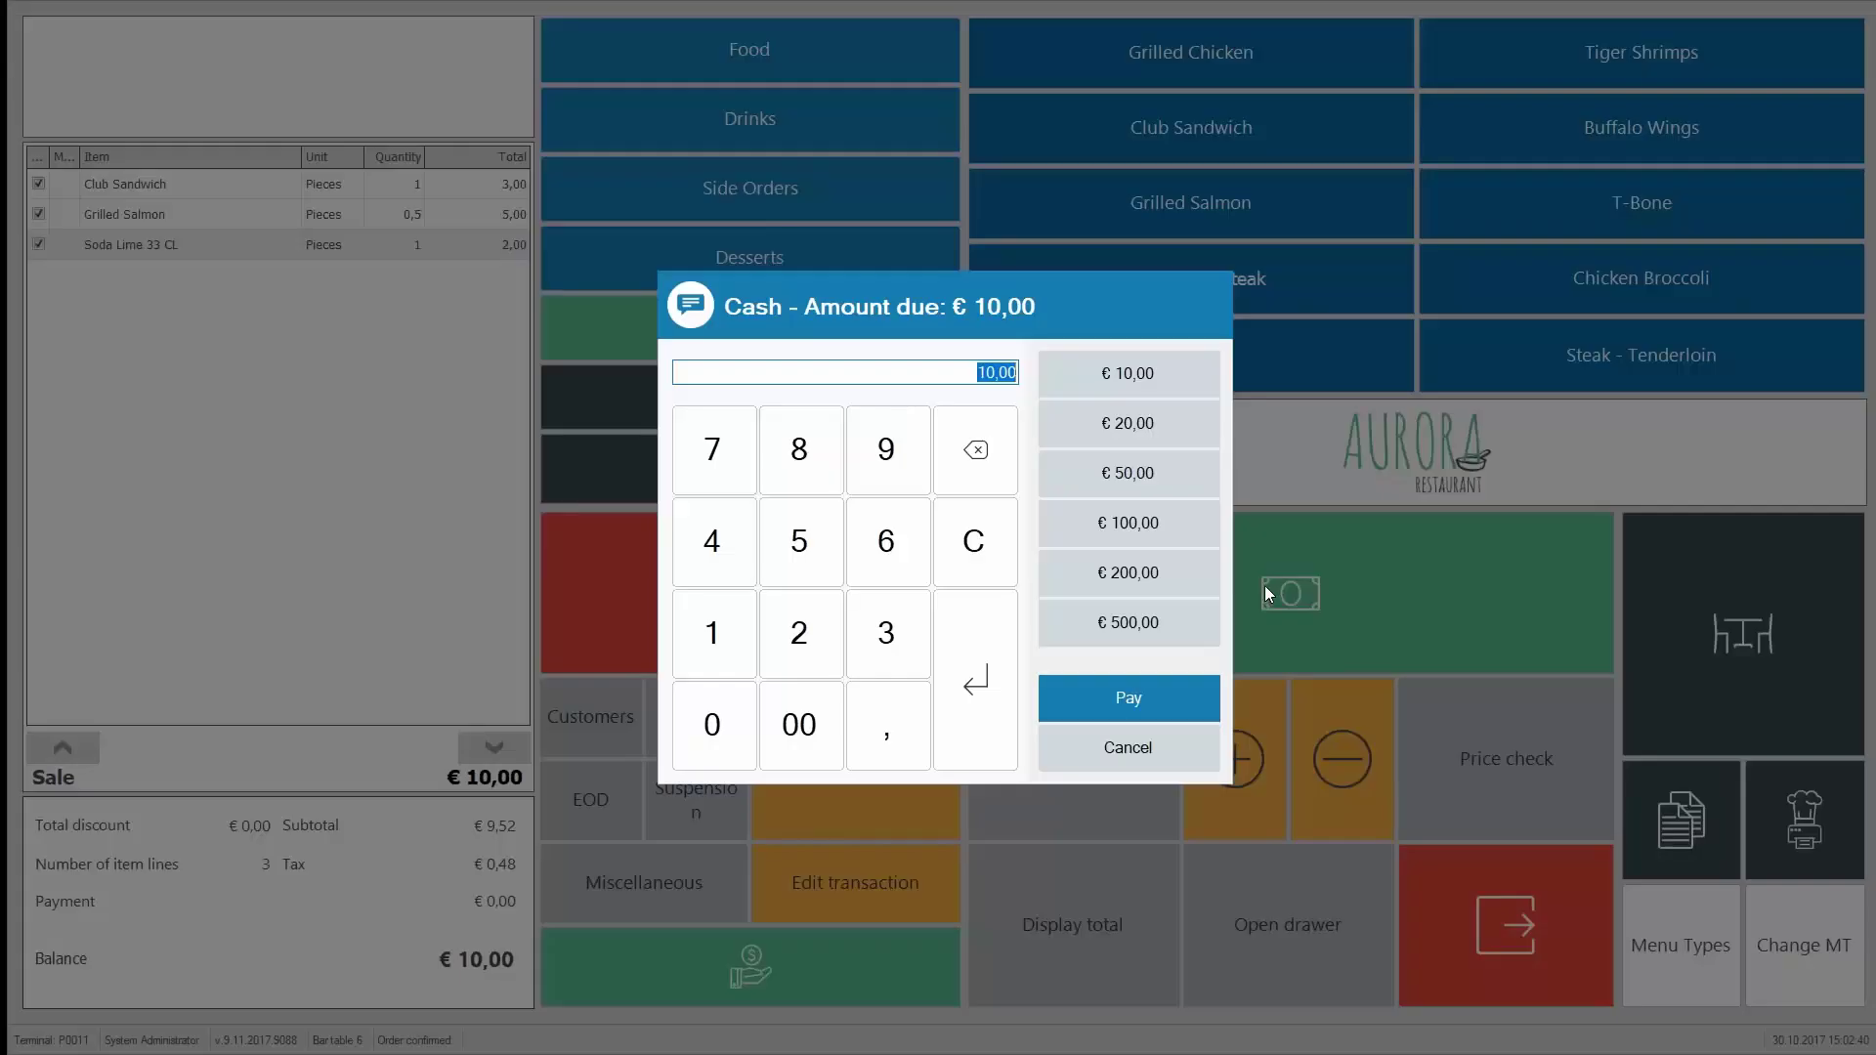
Step: Pay the remaining € 10,00 with the exact-amount cash button
click(1126, 381)
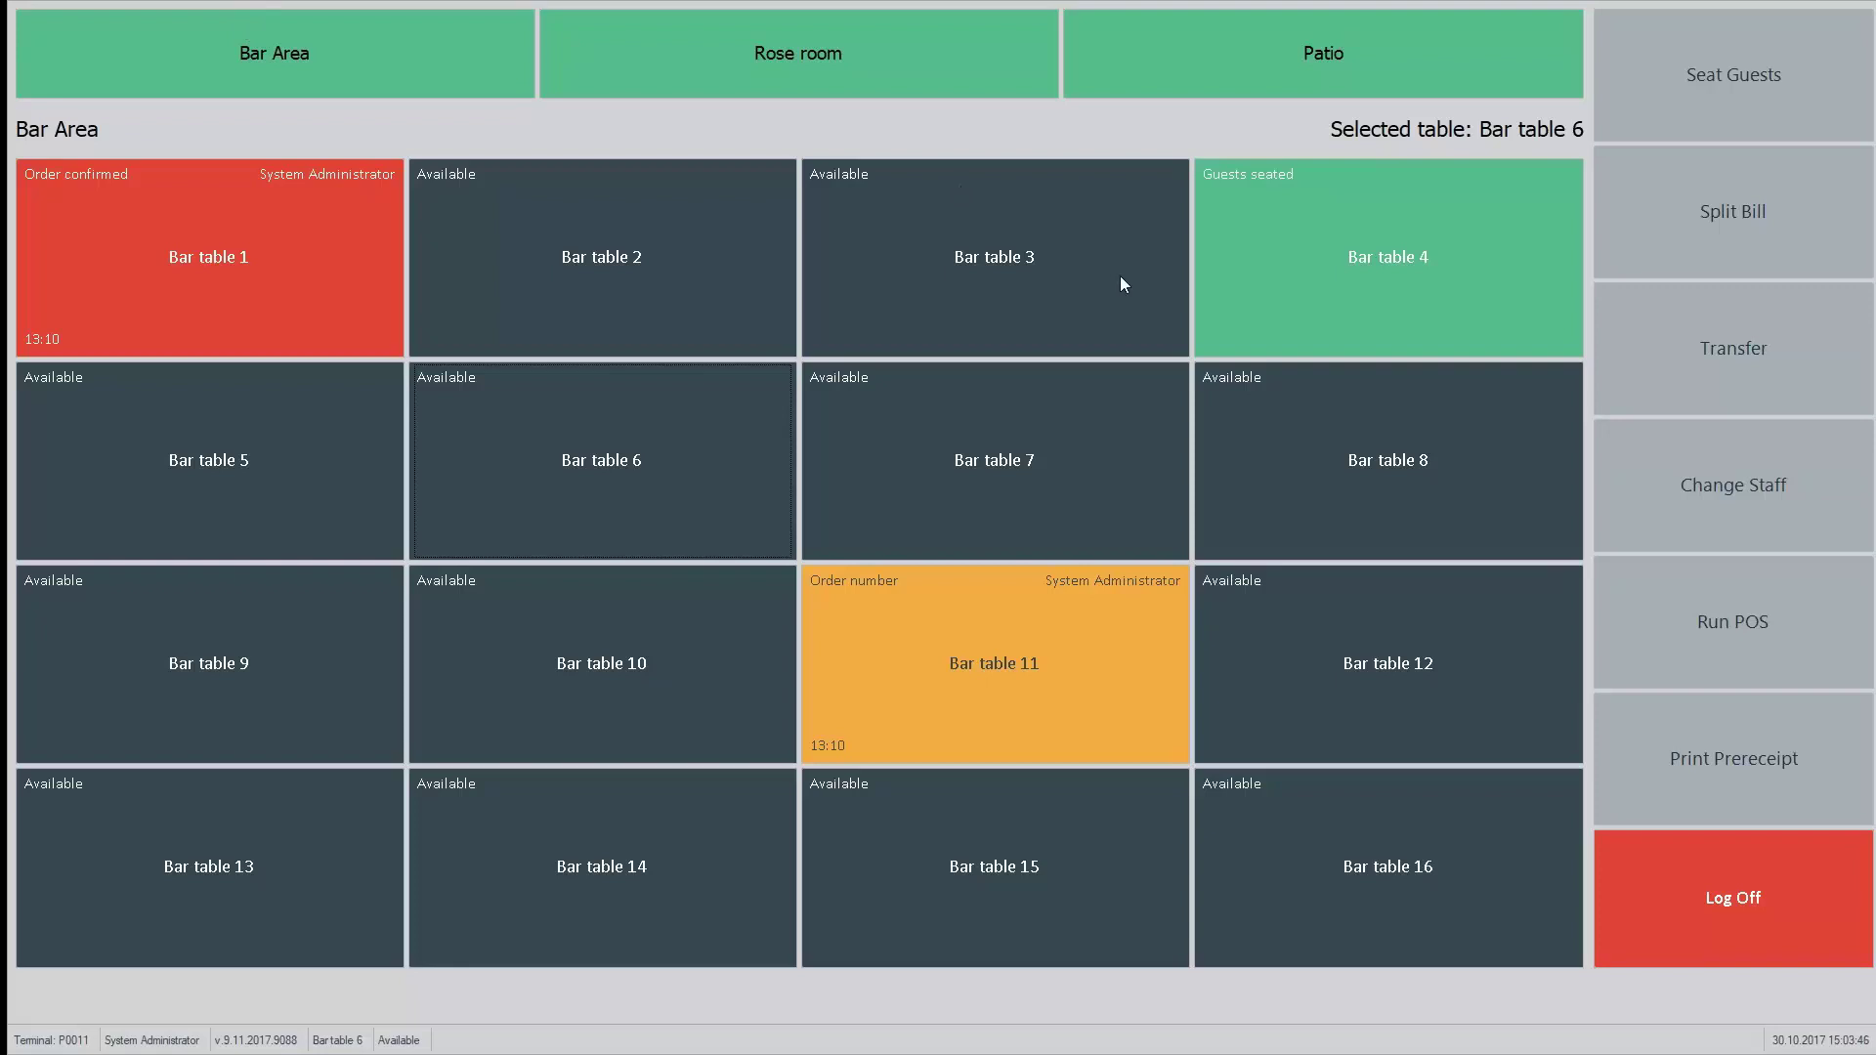
Step: Order a Margarita Pizza for Bar table 2 with Broccoli, Mushroom, Corn, Salad and Chicken toppings
double_click(648, 218)
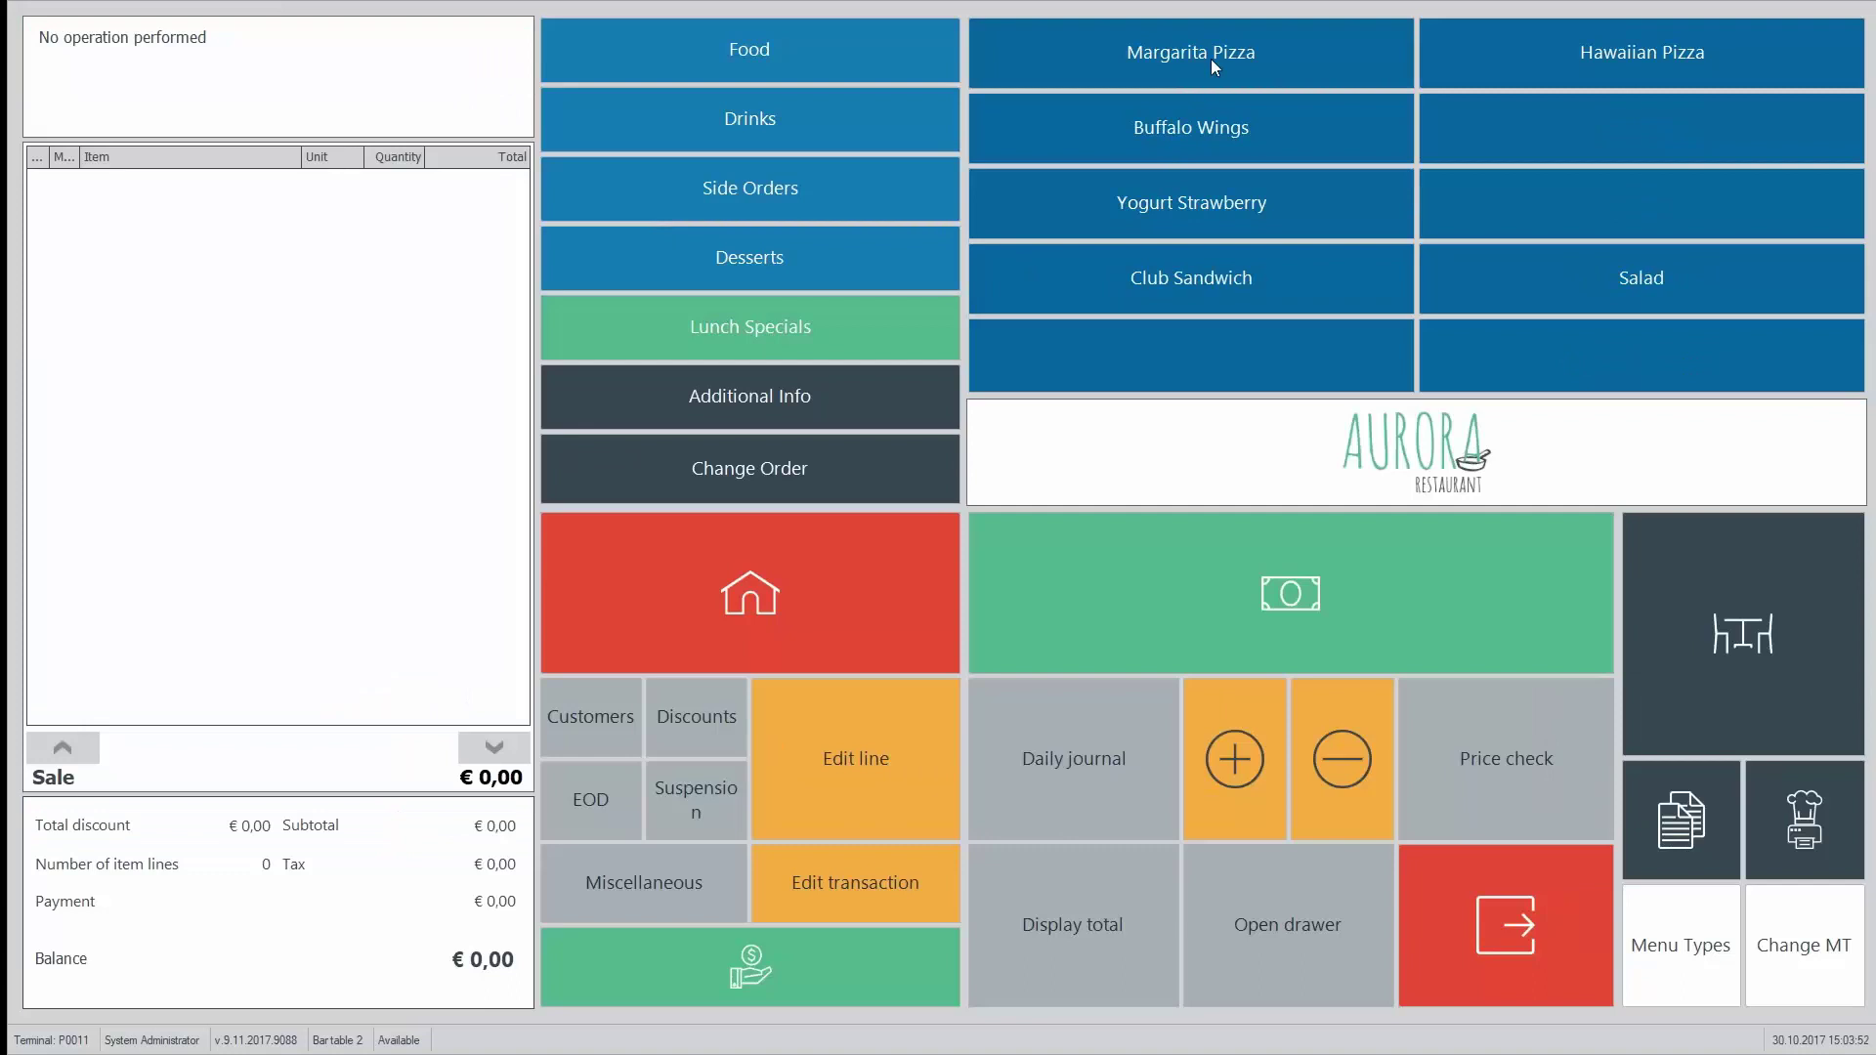
click(1211, 59)
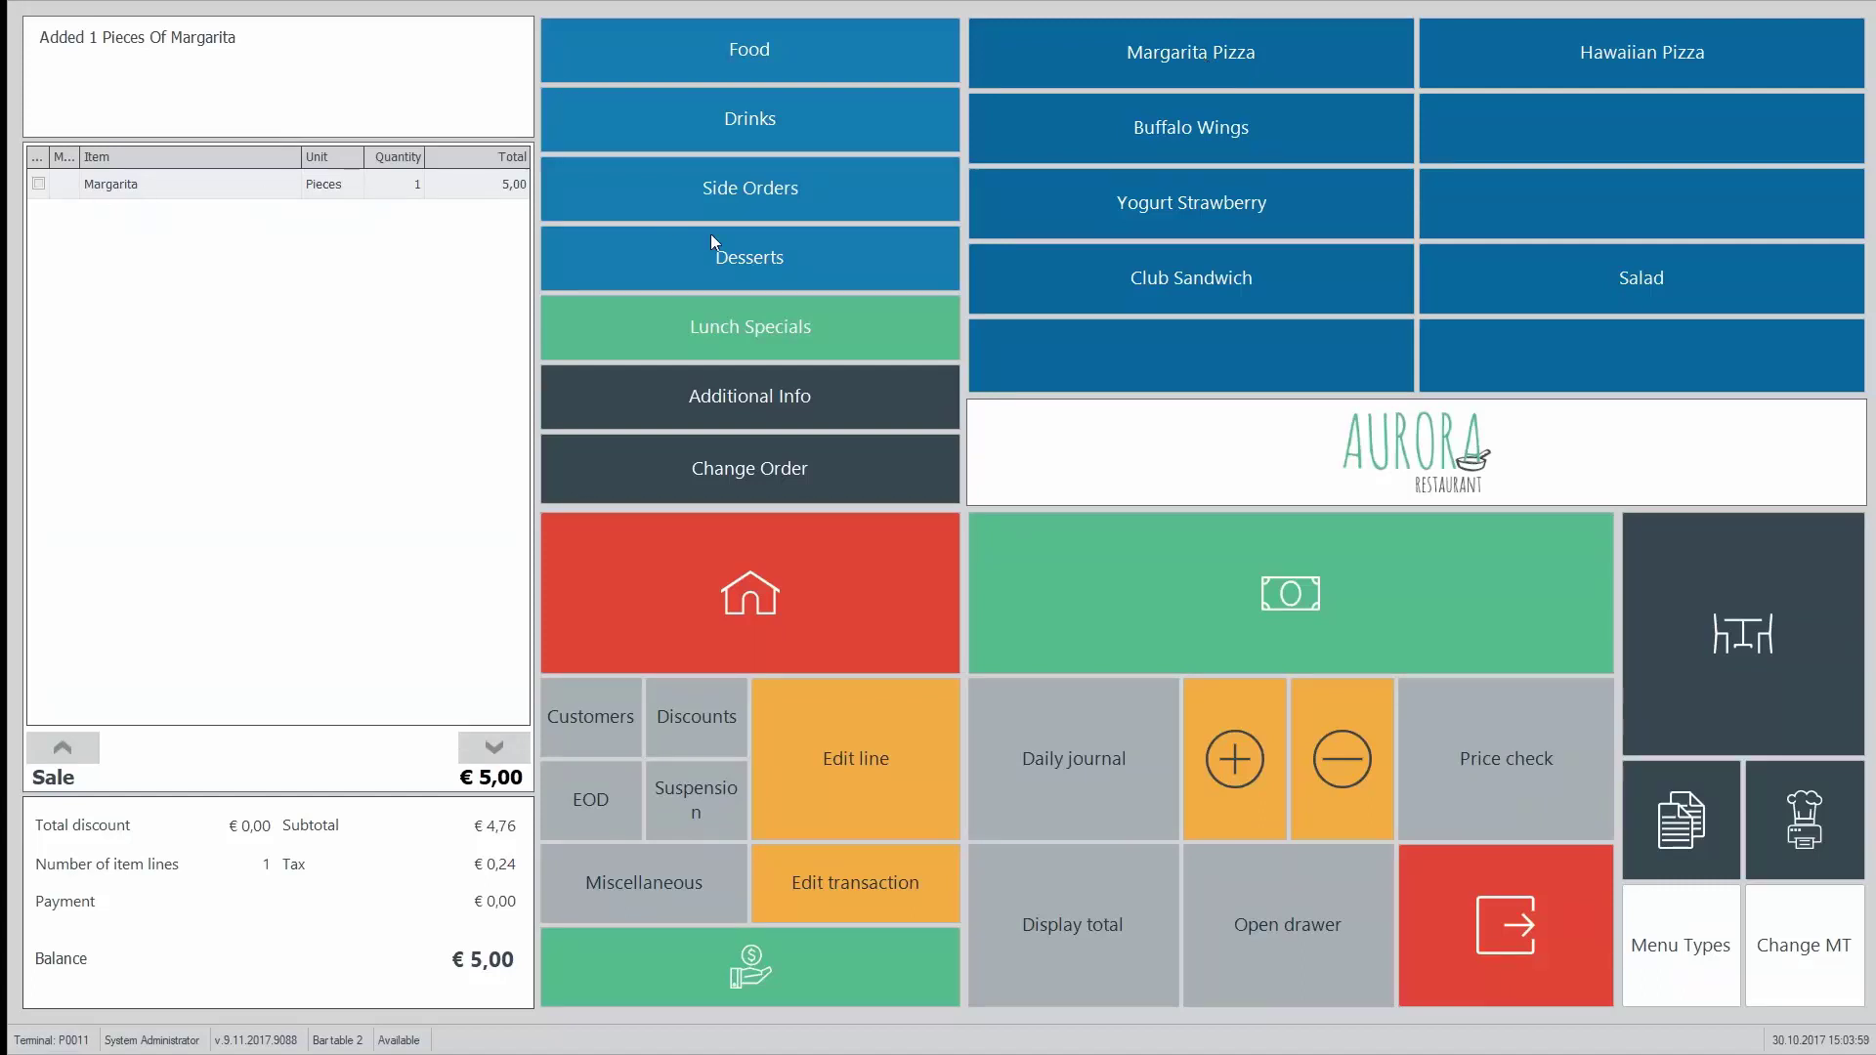
click(713, 473)
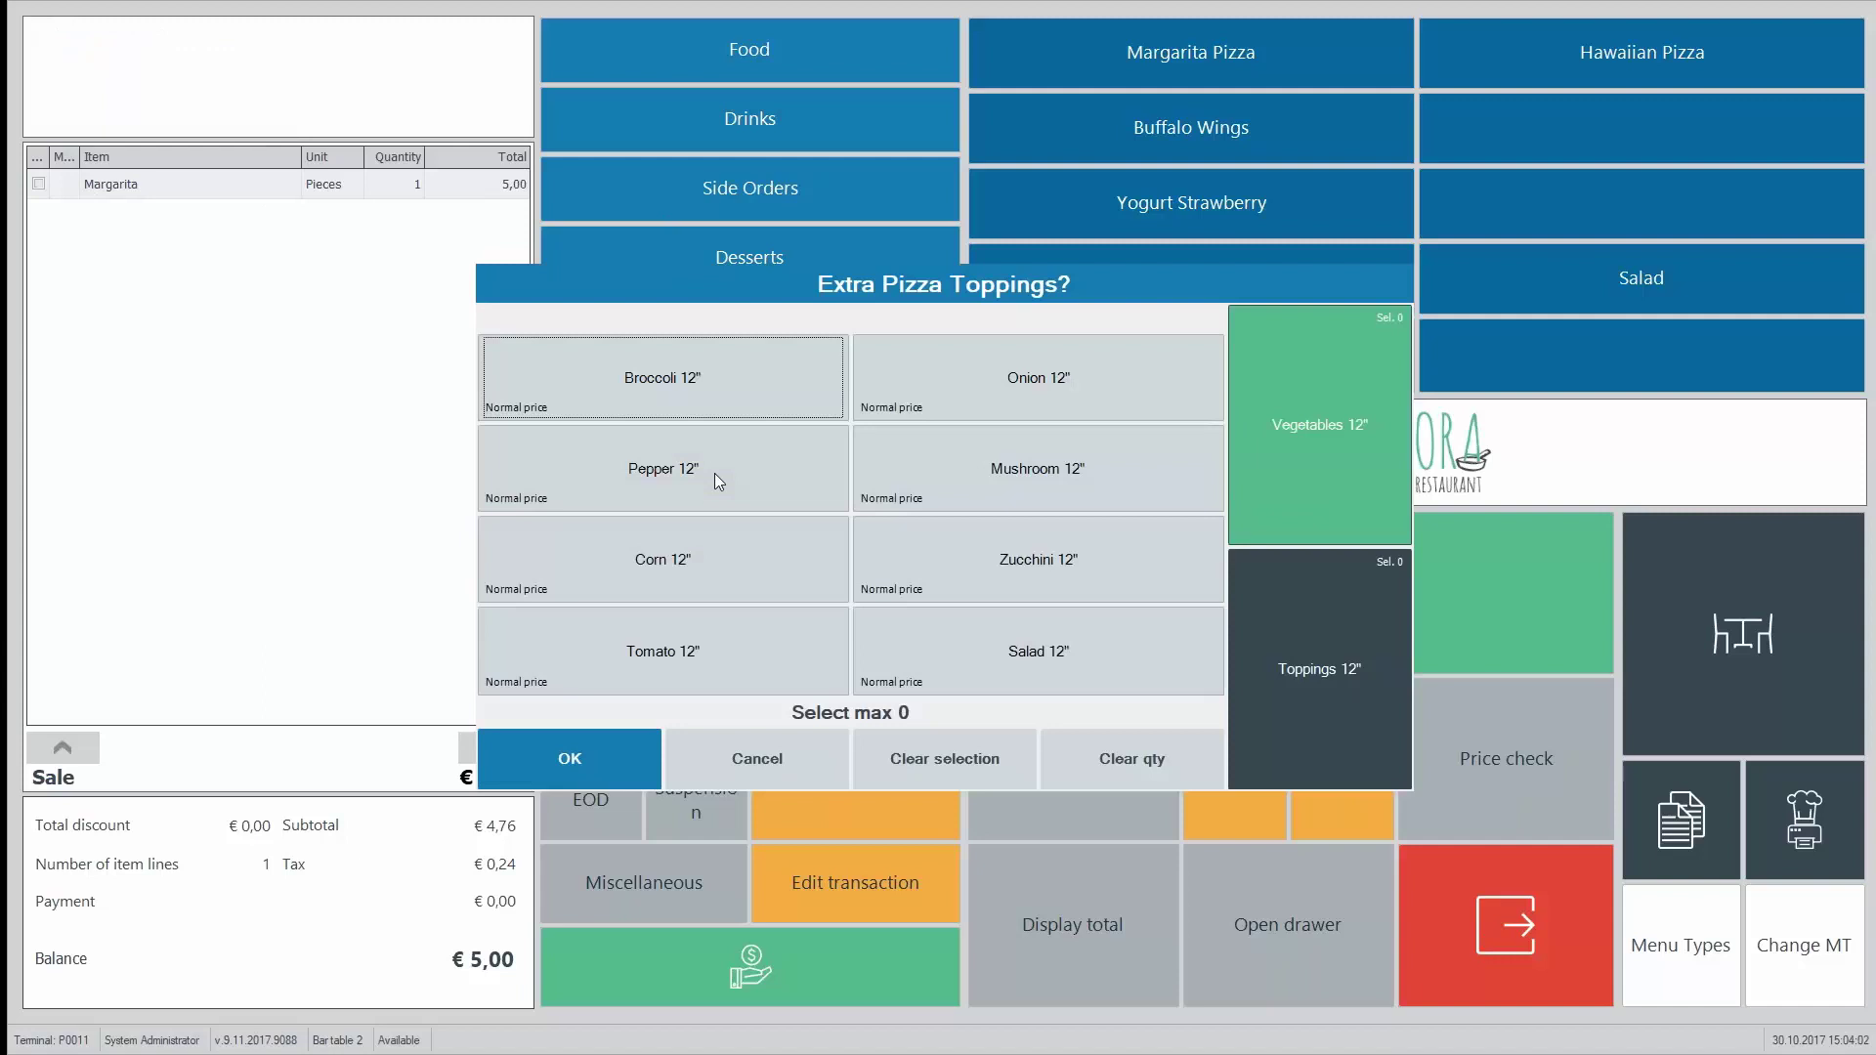
click(723, 395)
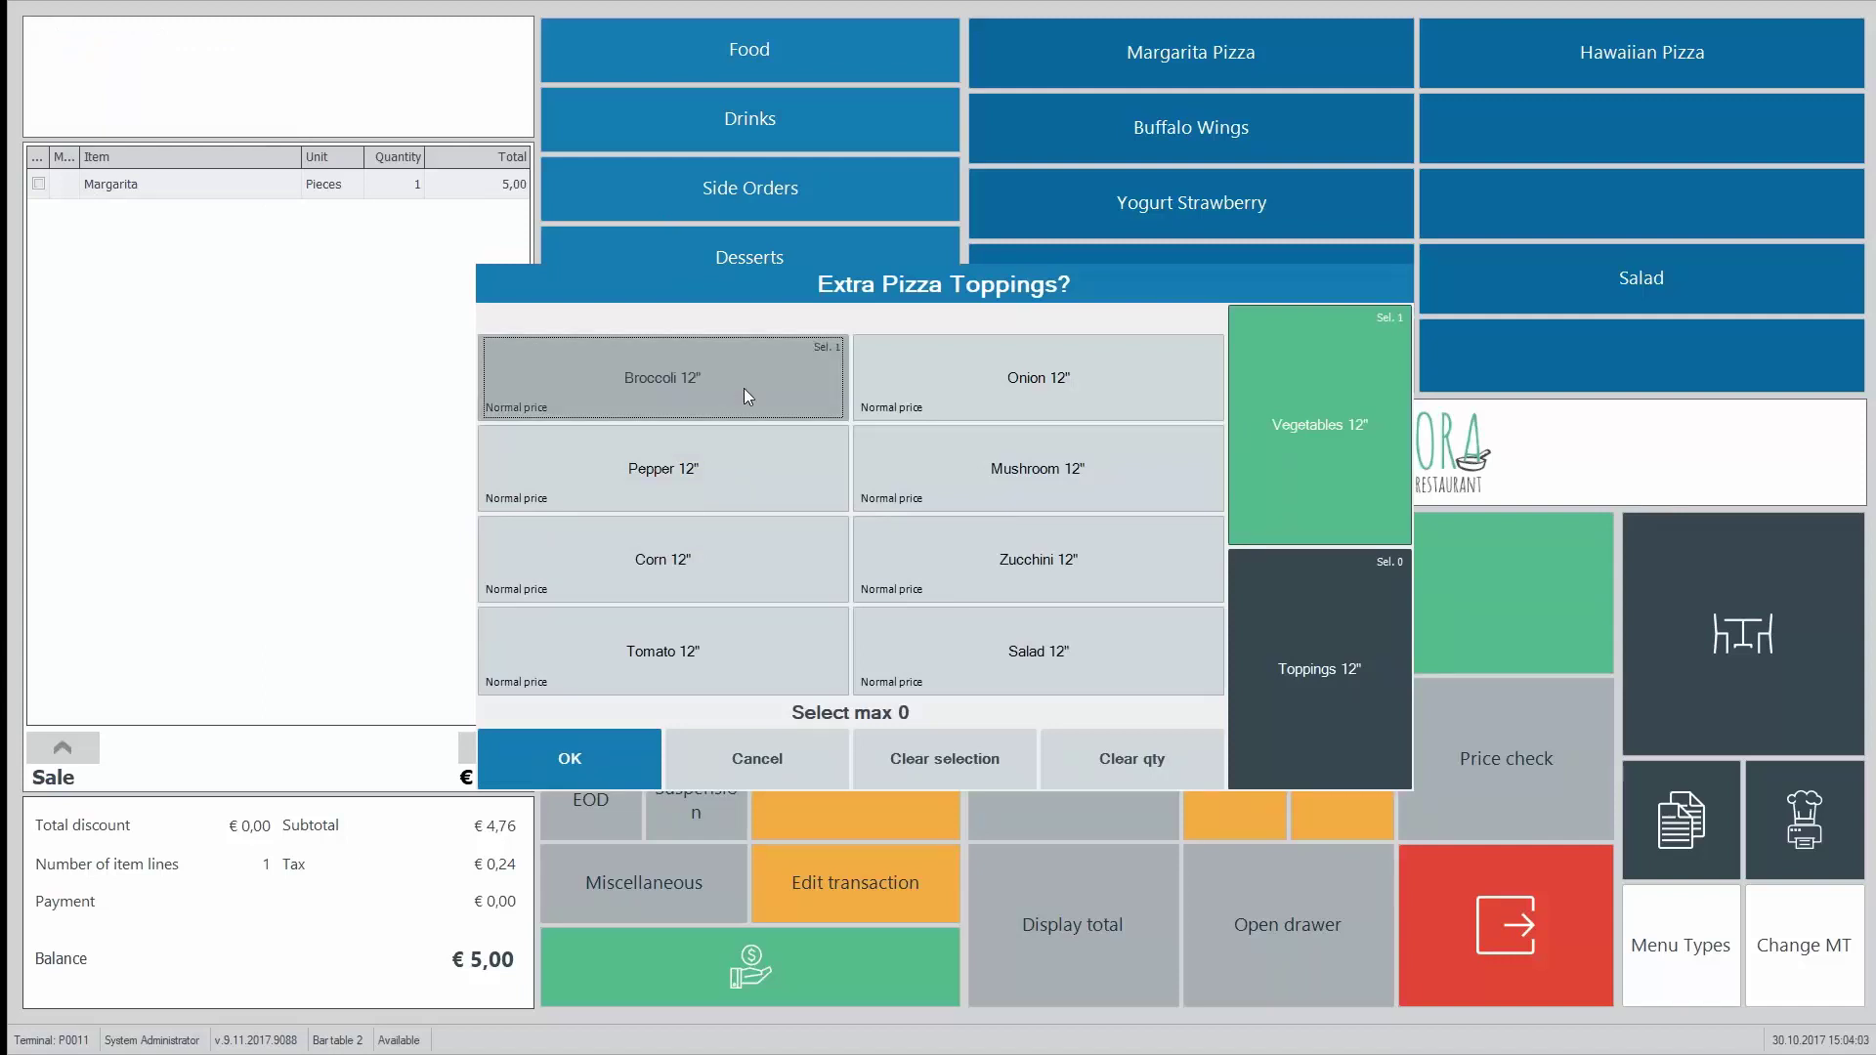
click(1038, 469)
click(753, 579)
click(958, 661)
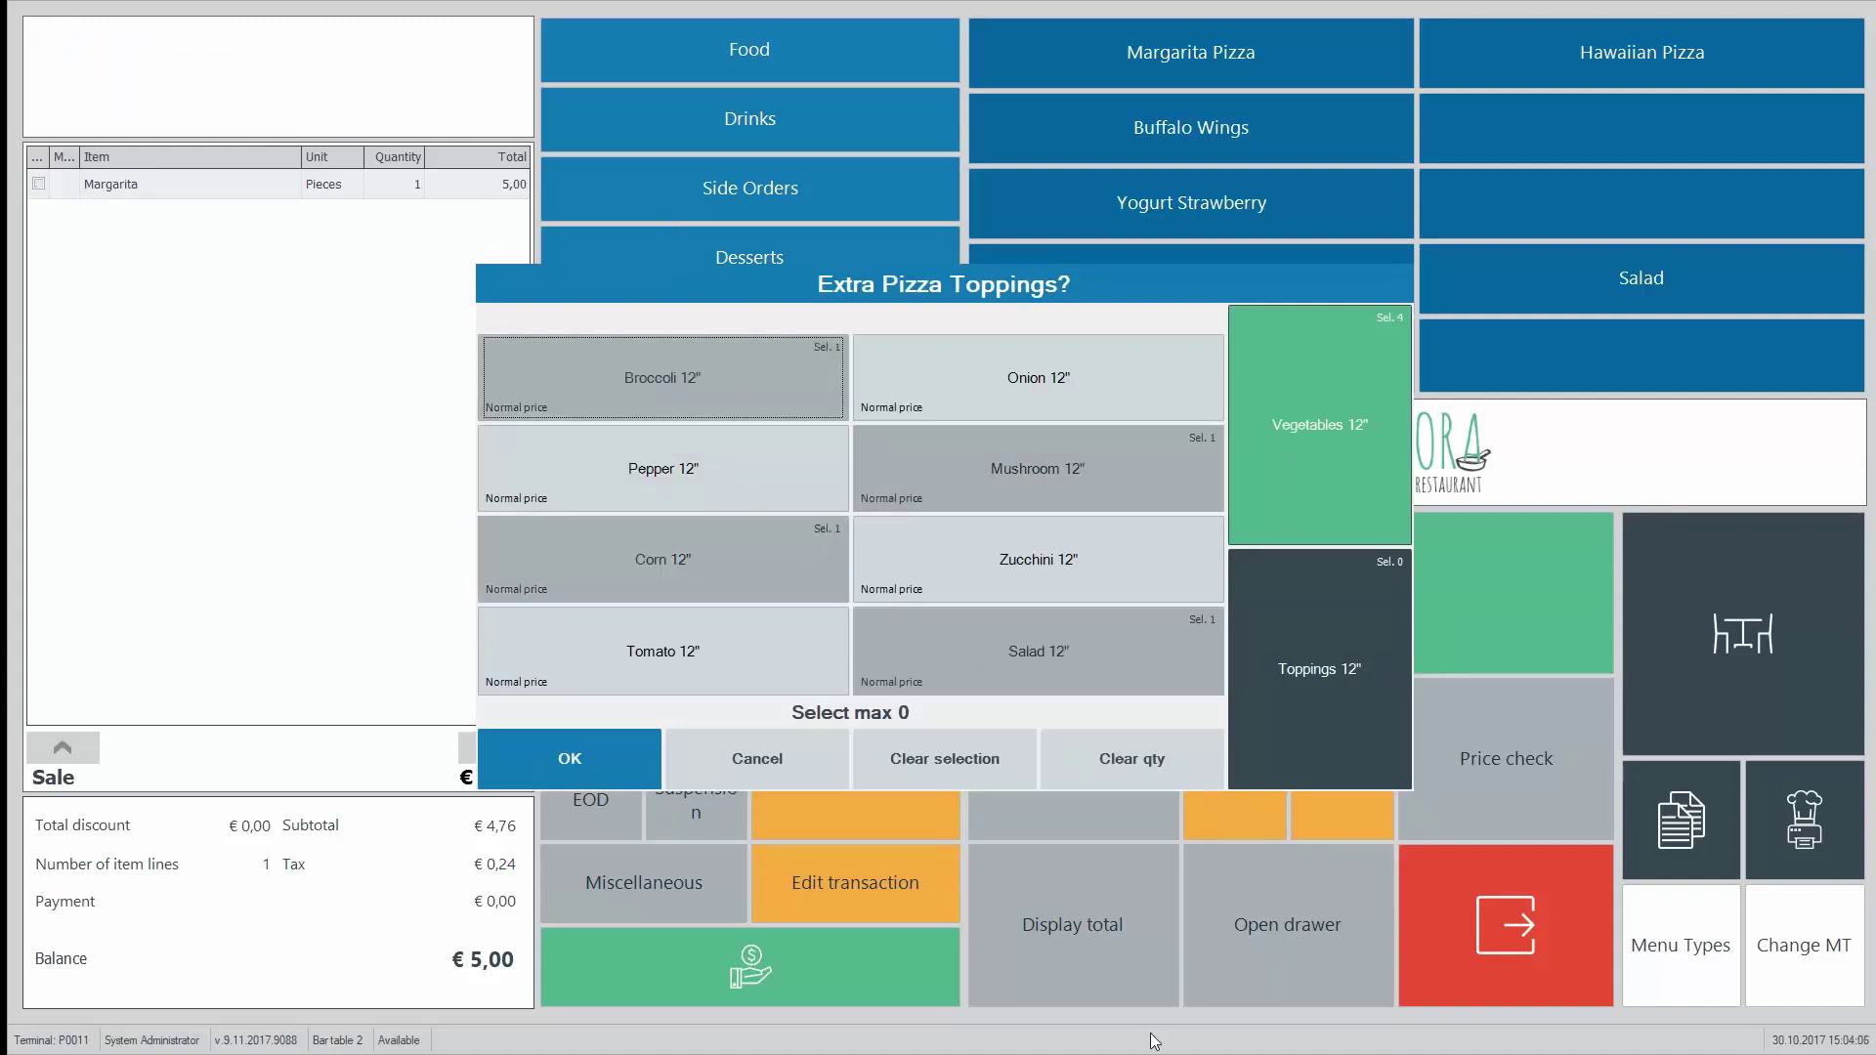
click(1281, 671)
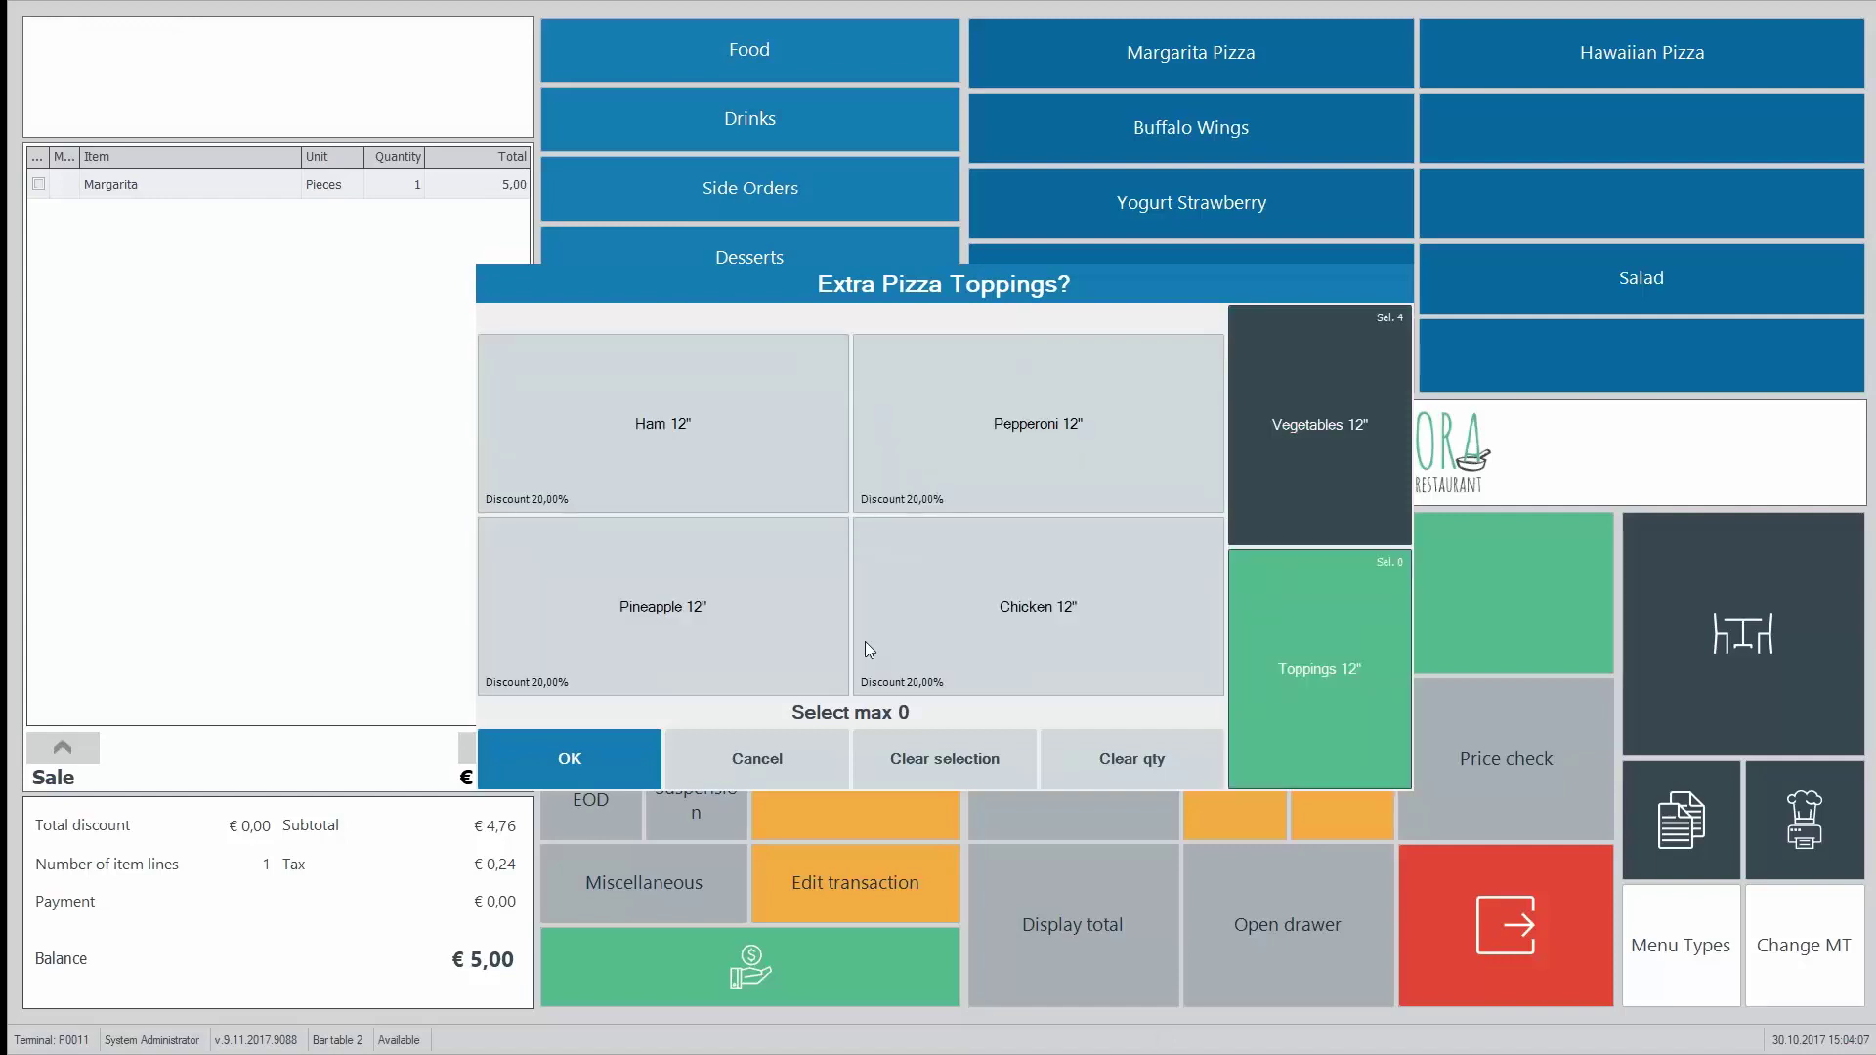
click(932, 645)
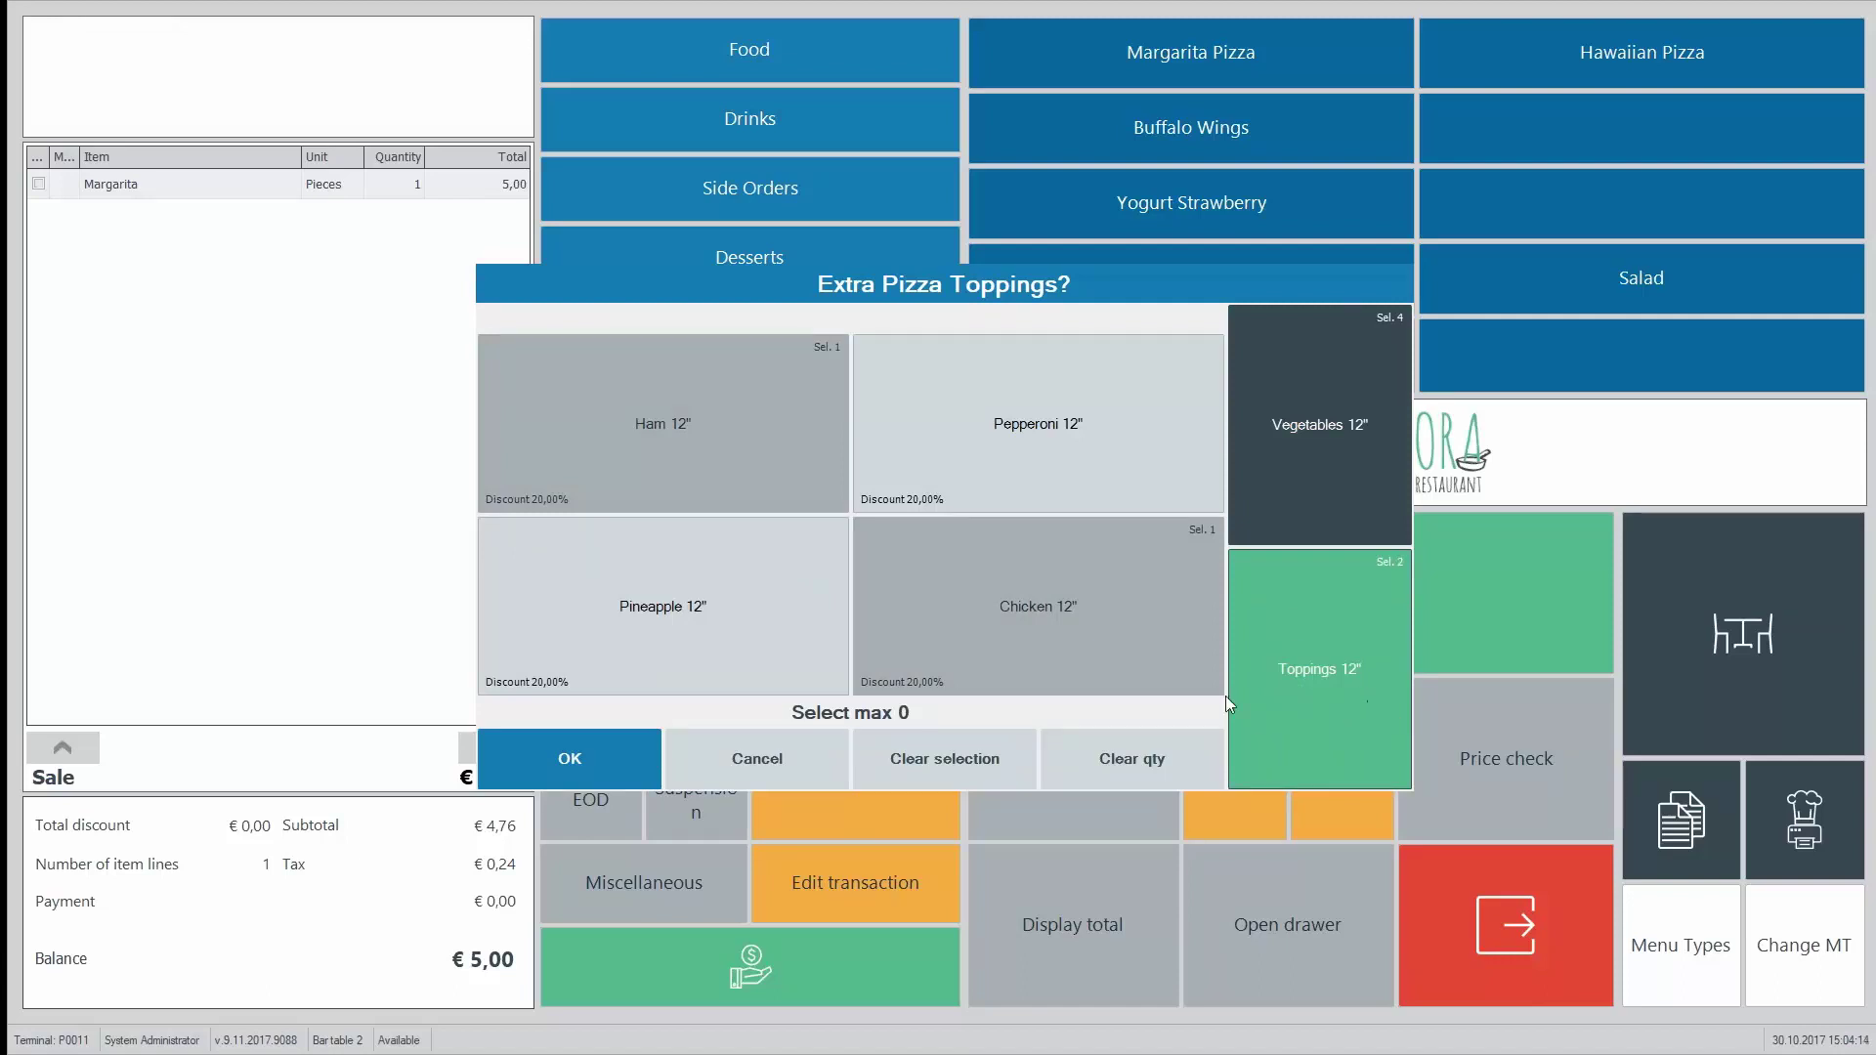
click(553, 748)
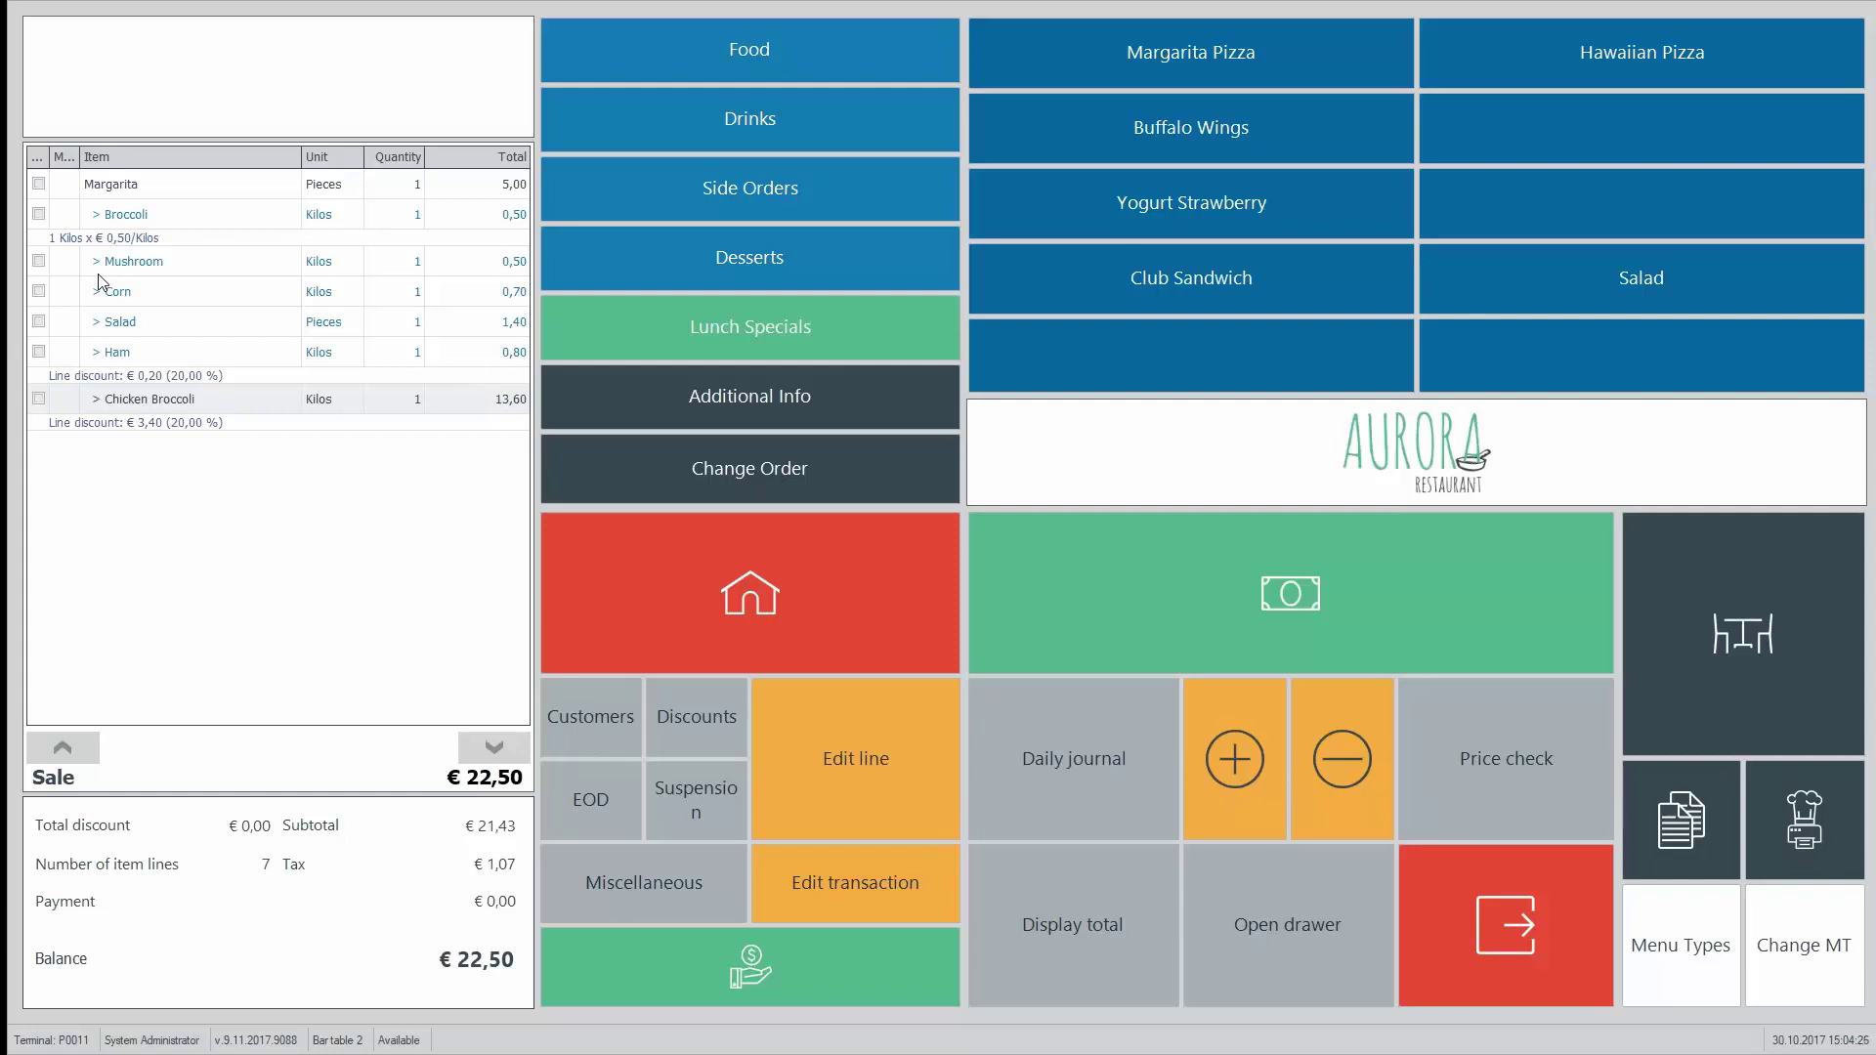
Step: Send table 2's order to the kitchen with Print all, then switch to the PowerPoint slide show
click(1754, 636)
click(972, 507)
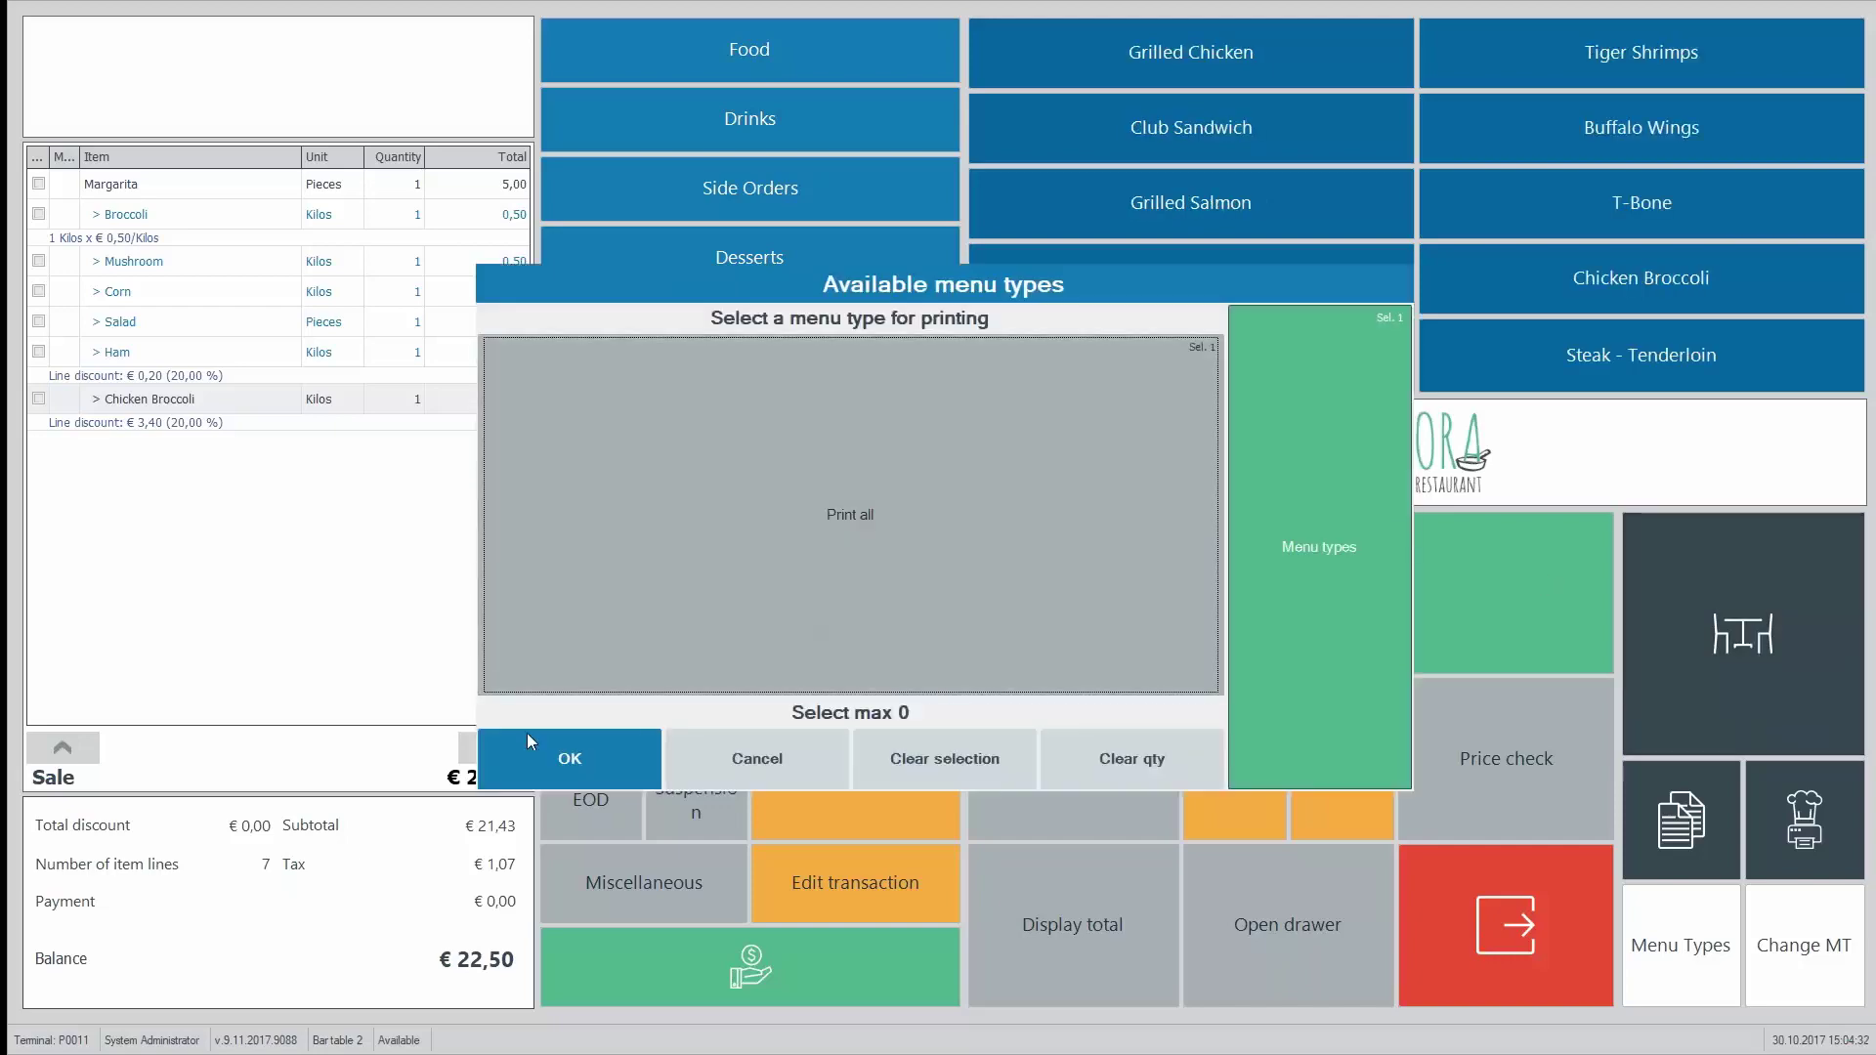
click(566, 747)
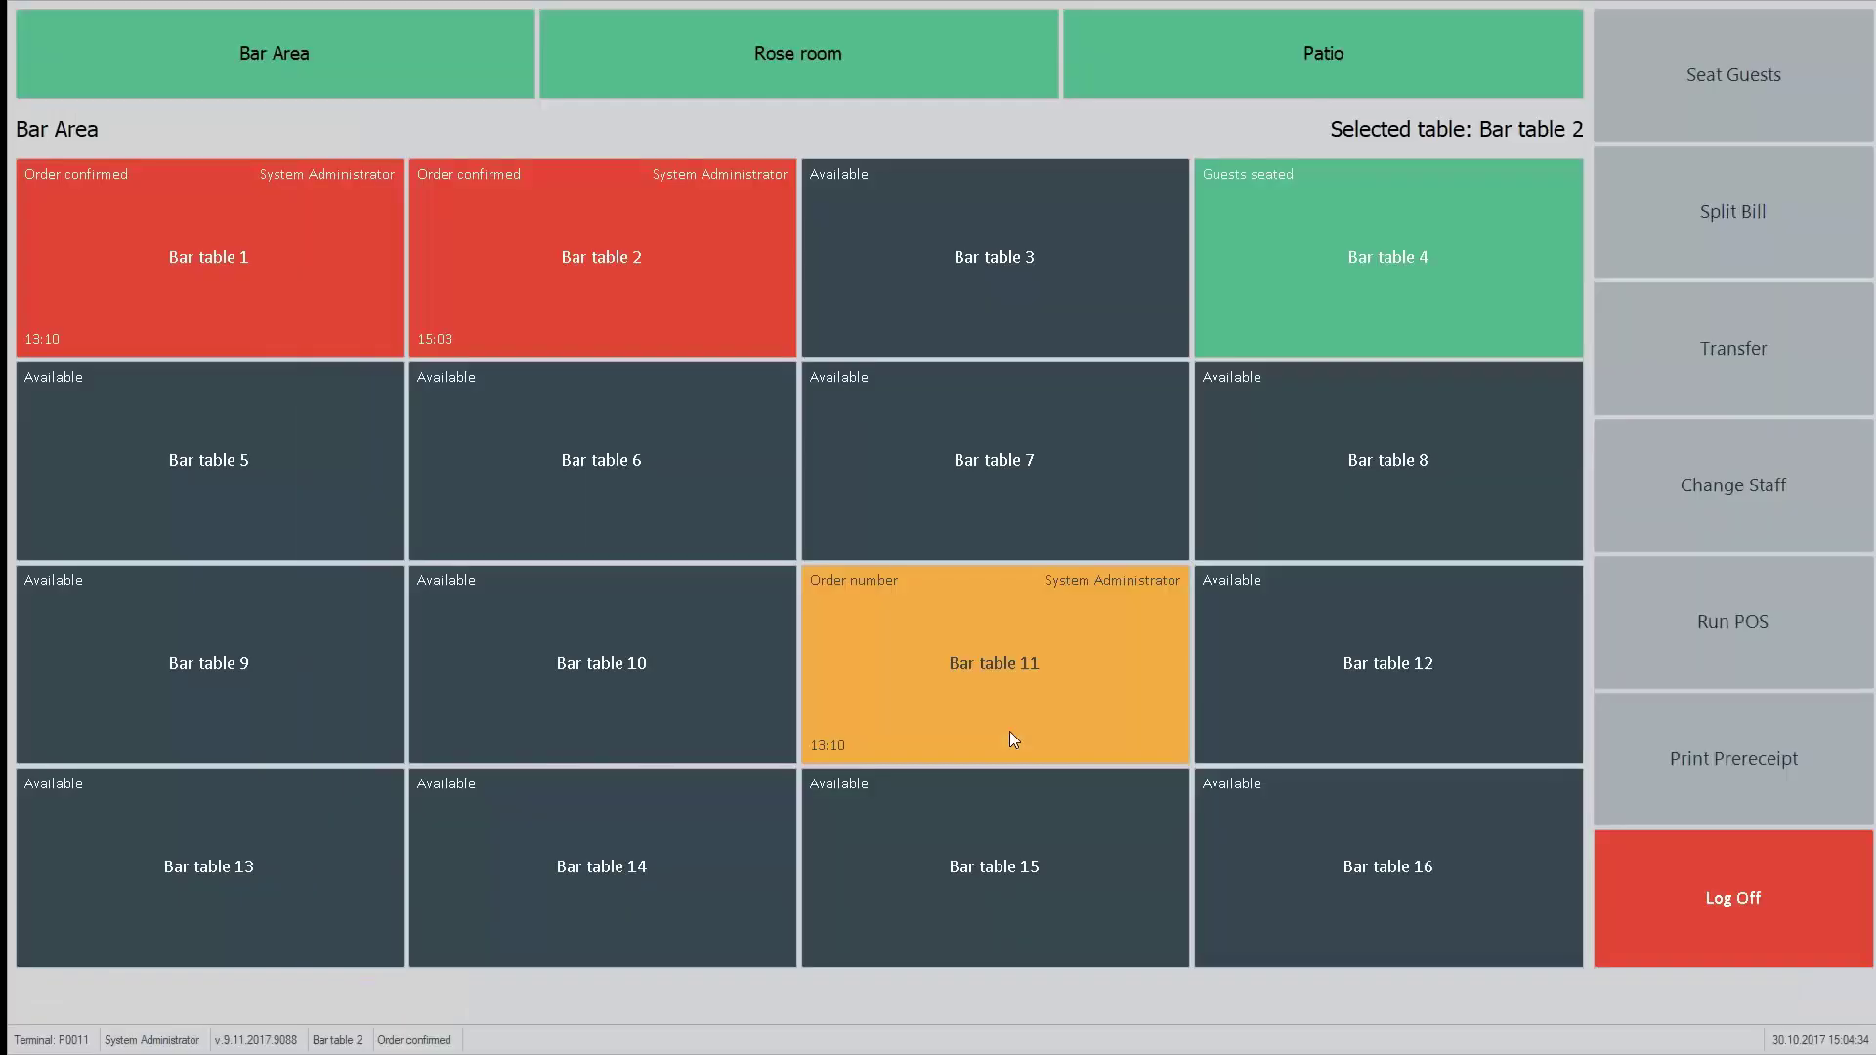
key(alt+Tab)
key(alt+Tab)
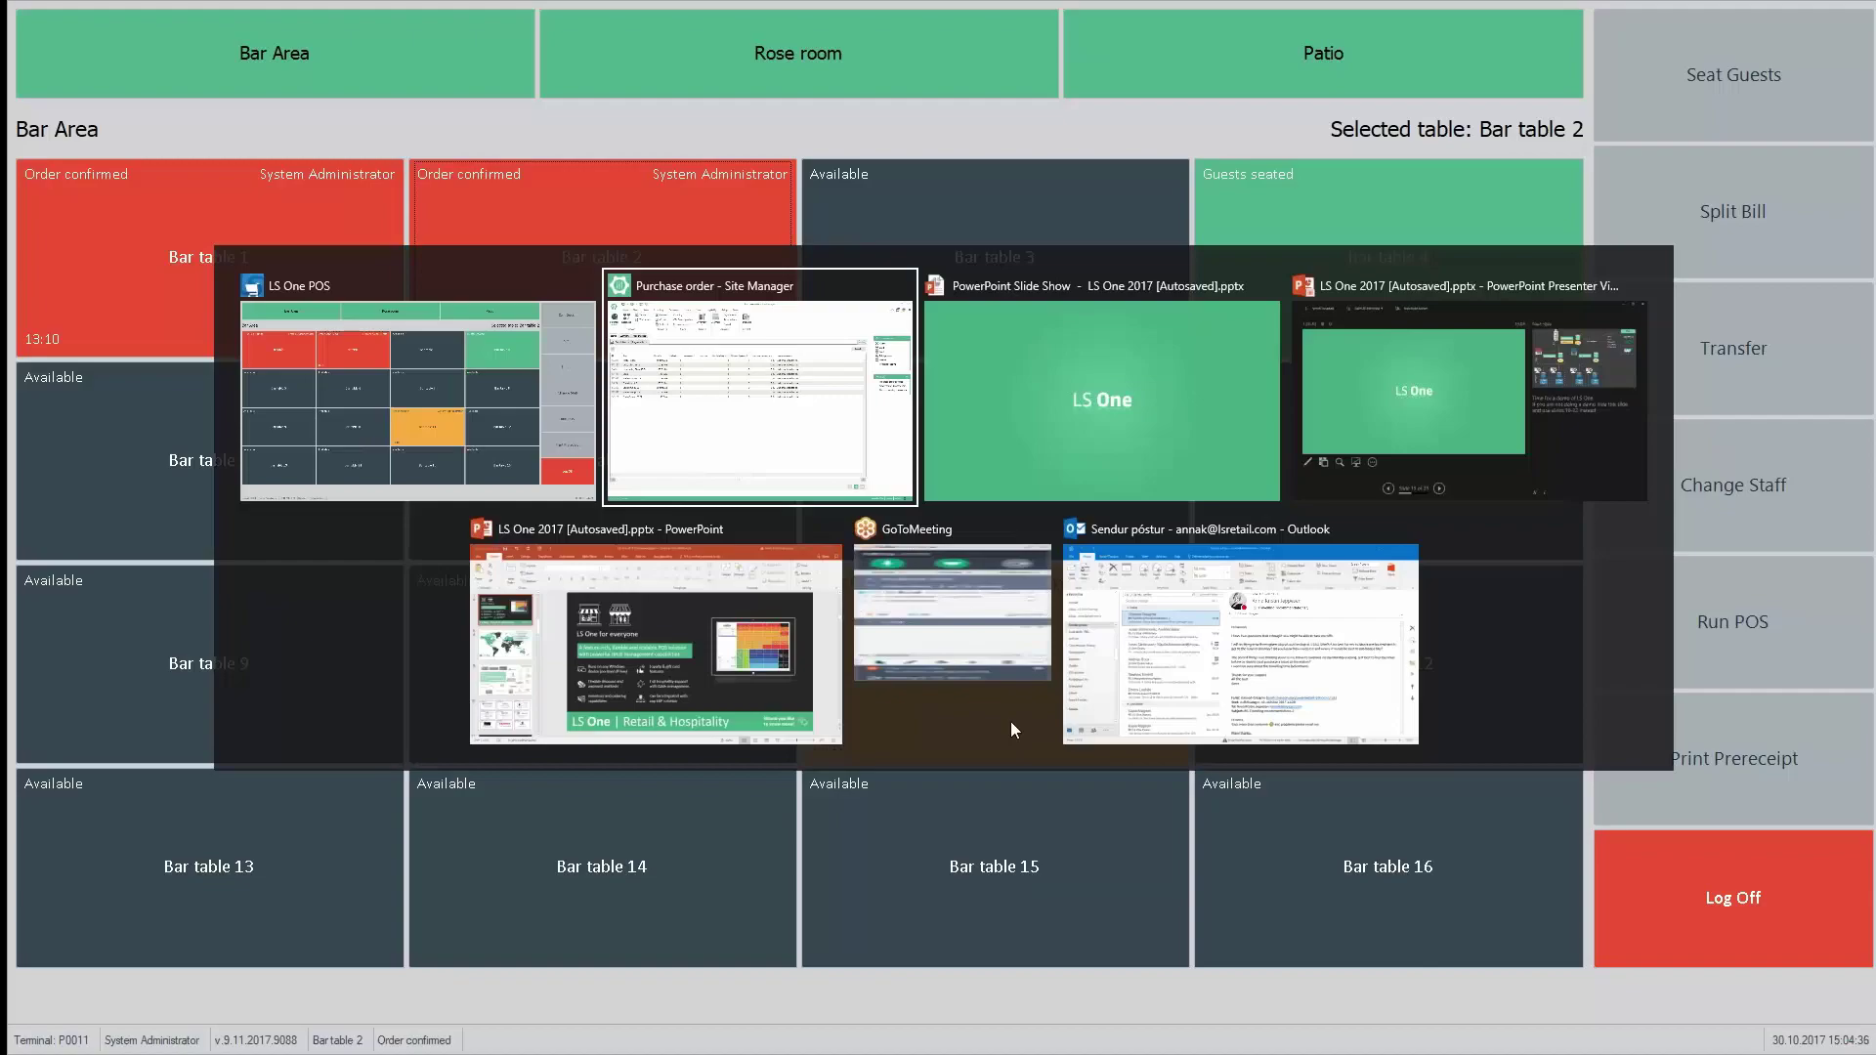
key(Right)
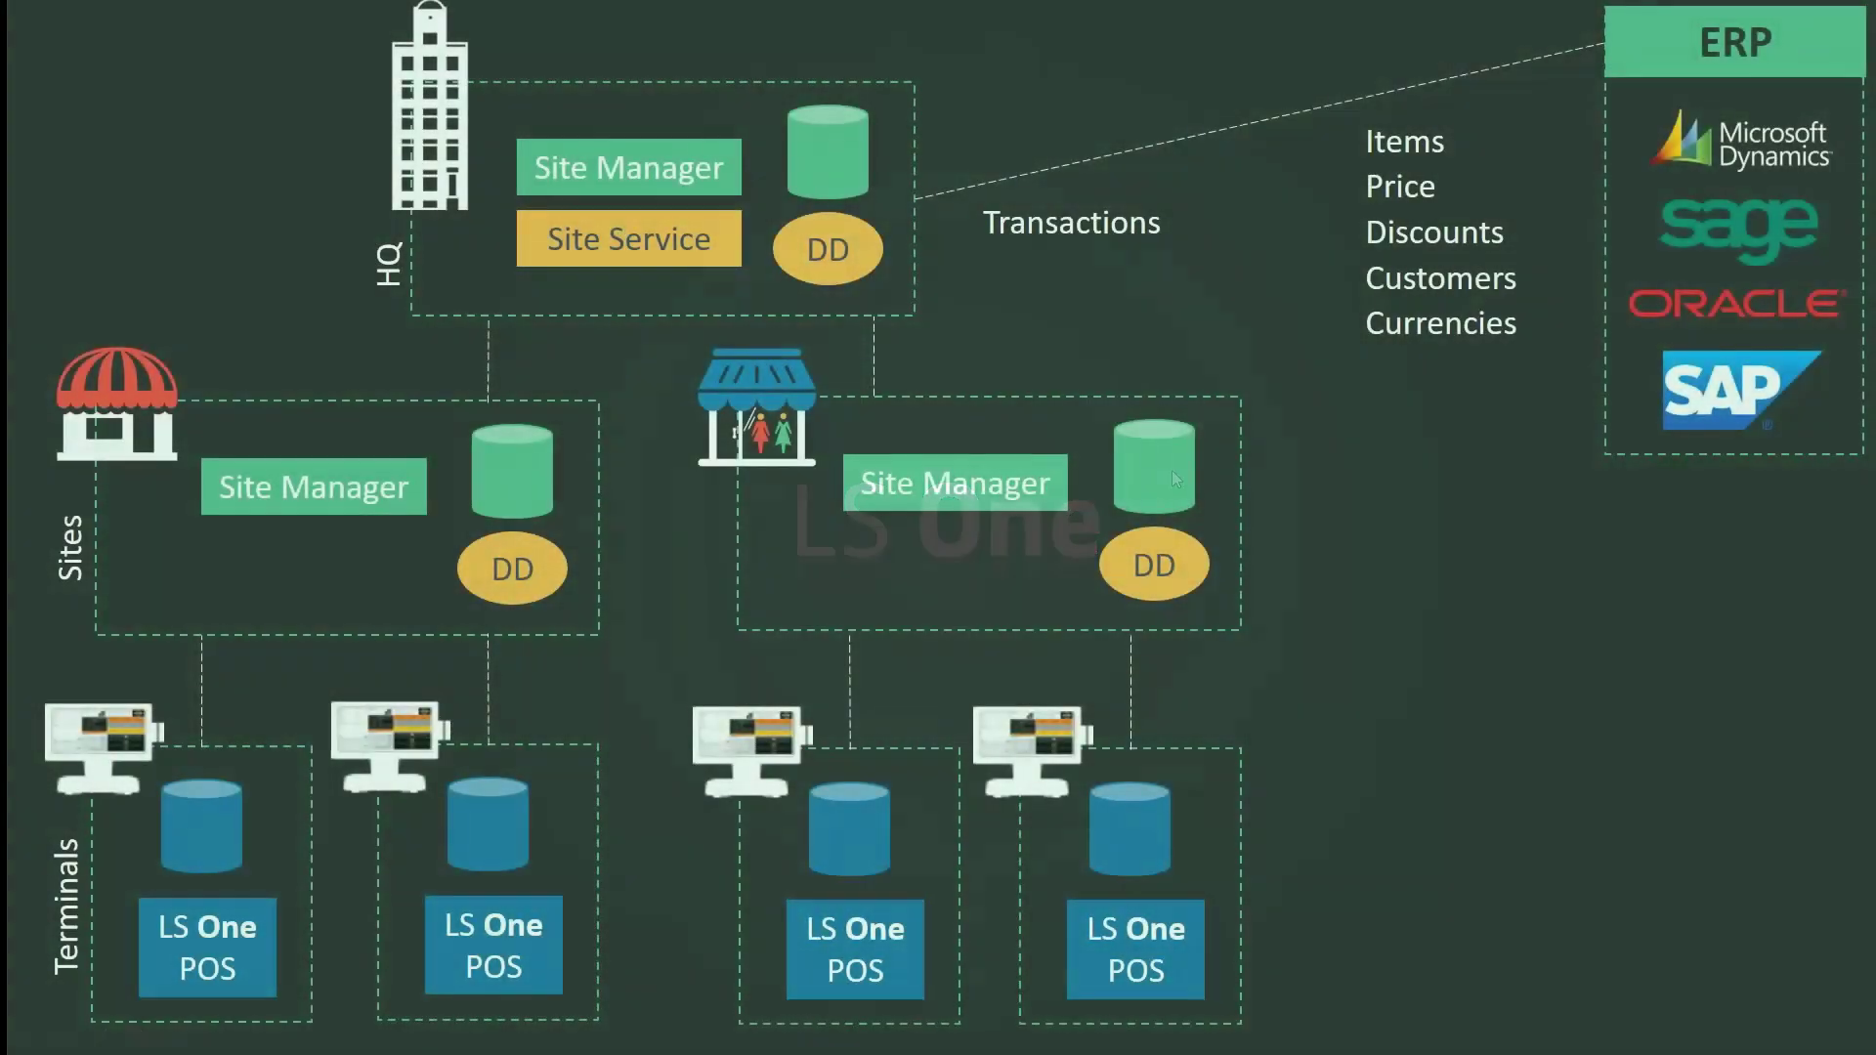